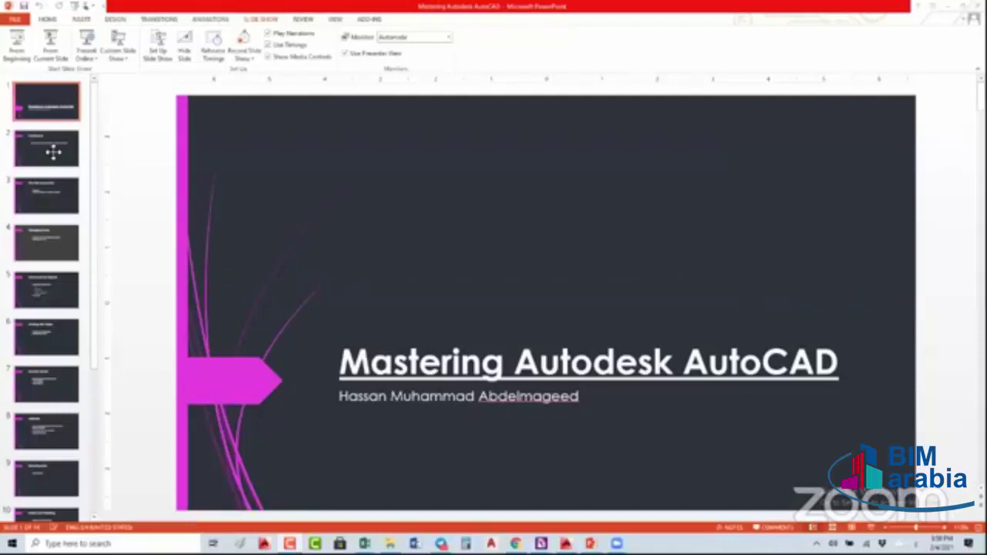
Browse the course outline from the 'Who this course is for' slide to 'Working with Tables'
click(49, 183)
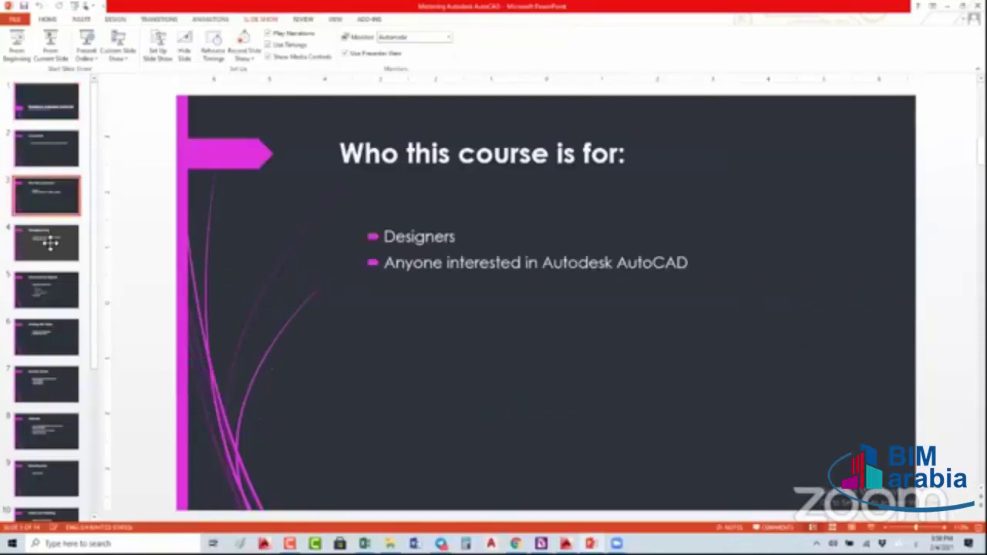
click(50, 243)
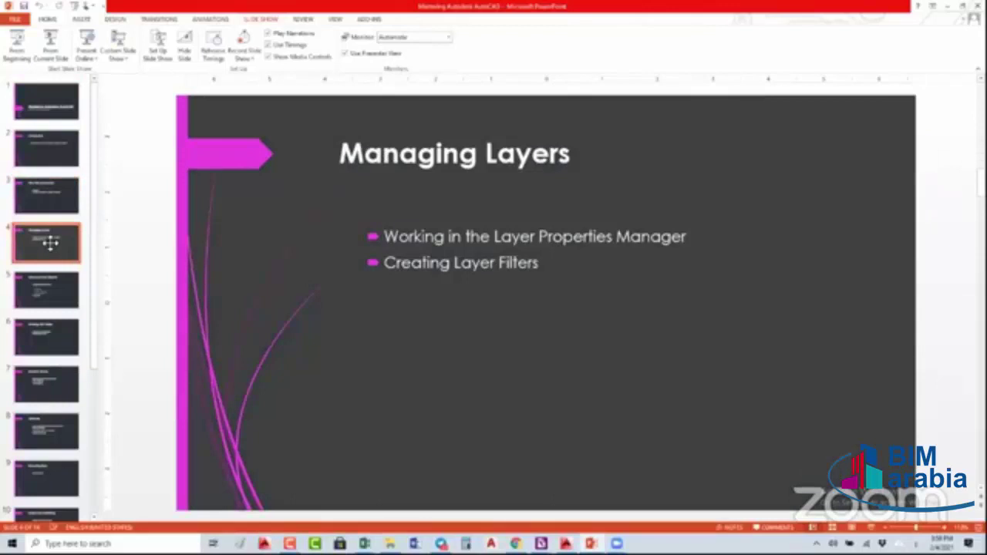
key(Down)
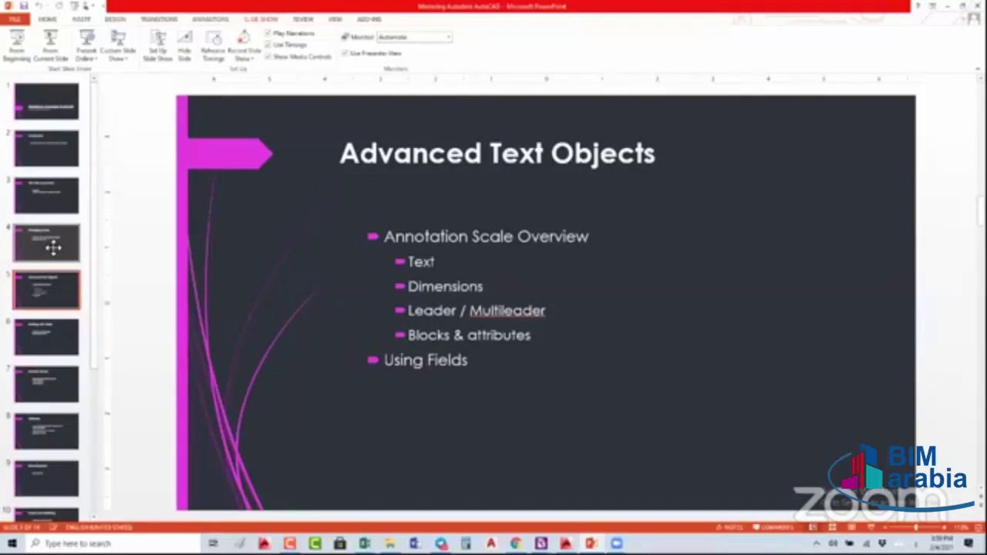
key(Down)
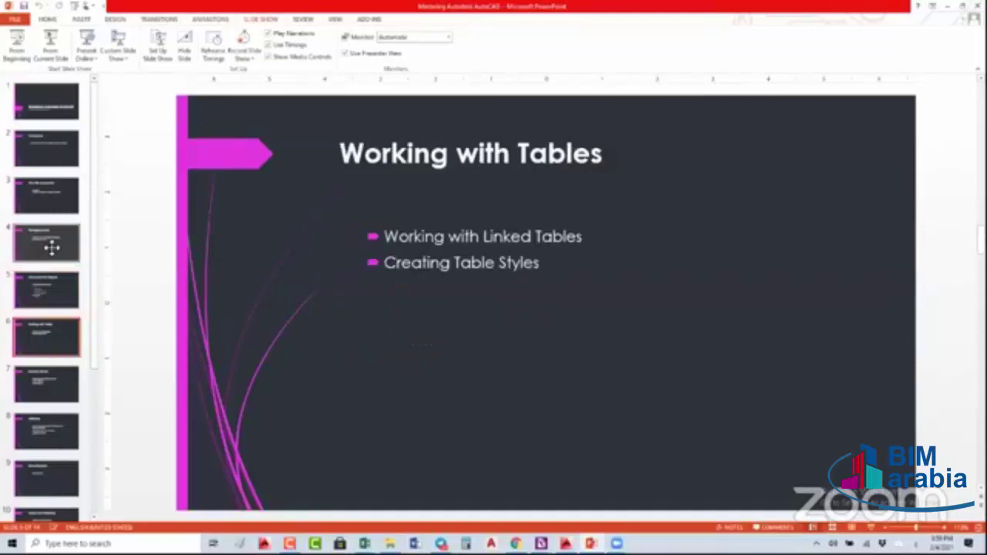
Settle on the Attributes slide, then switch over to the AutoCAD drawing
key(Down)
key(Down)
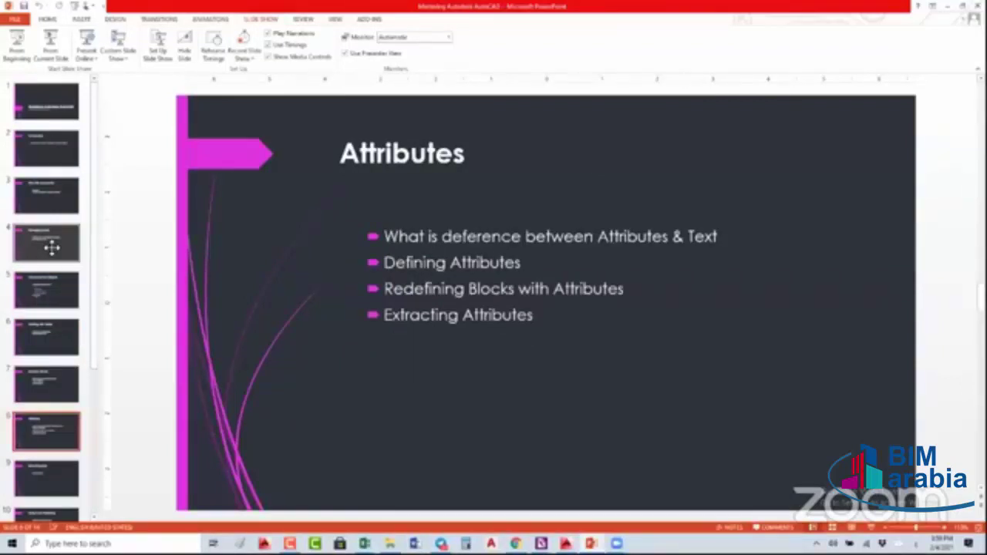
key(Up)
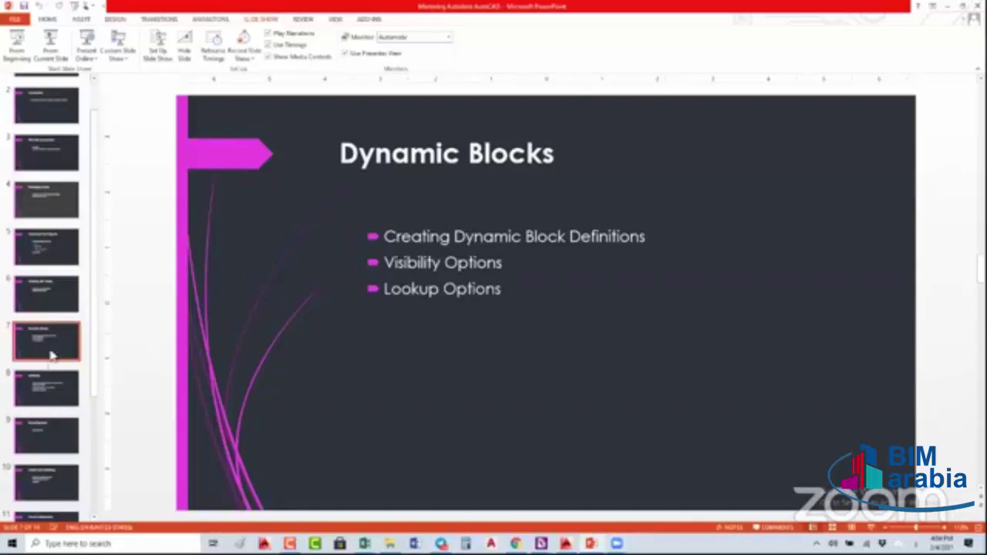
click(50, 383)
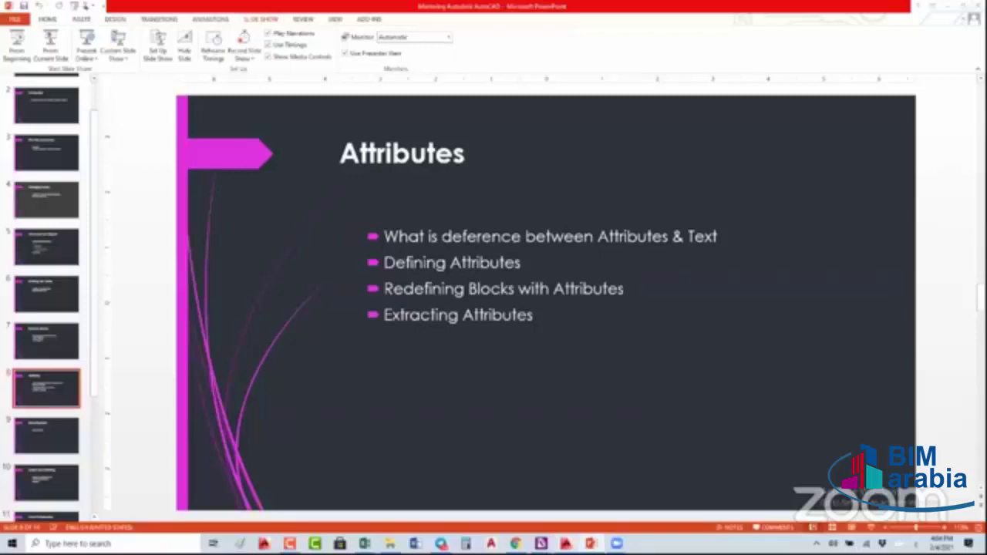
key(alt+Tab)
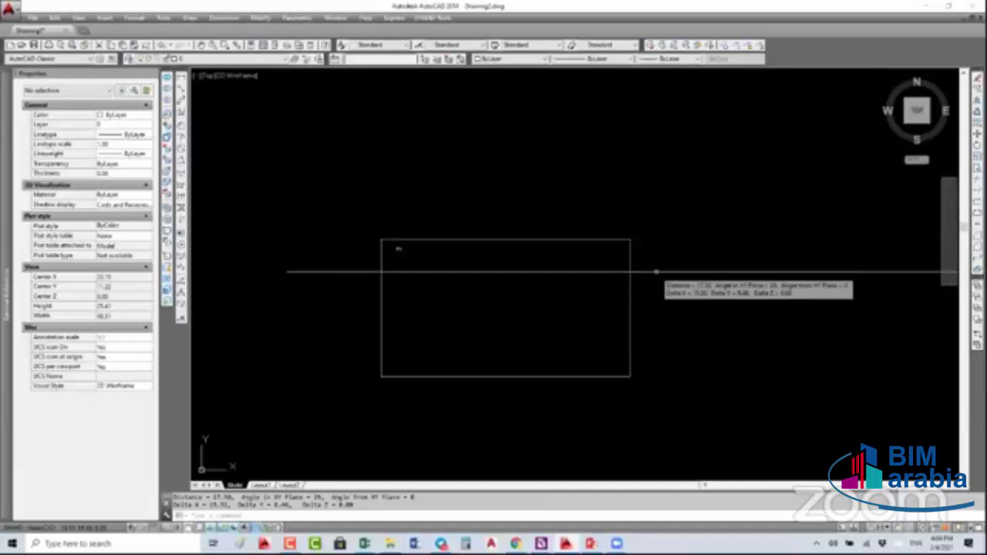
Window-select the rectangle and F1 label and make them block F1, based at the lower-left corner
key(Escape)
click(364, 230)
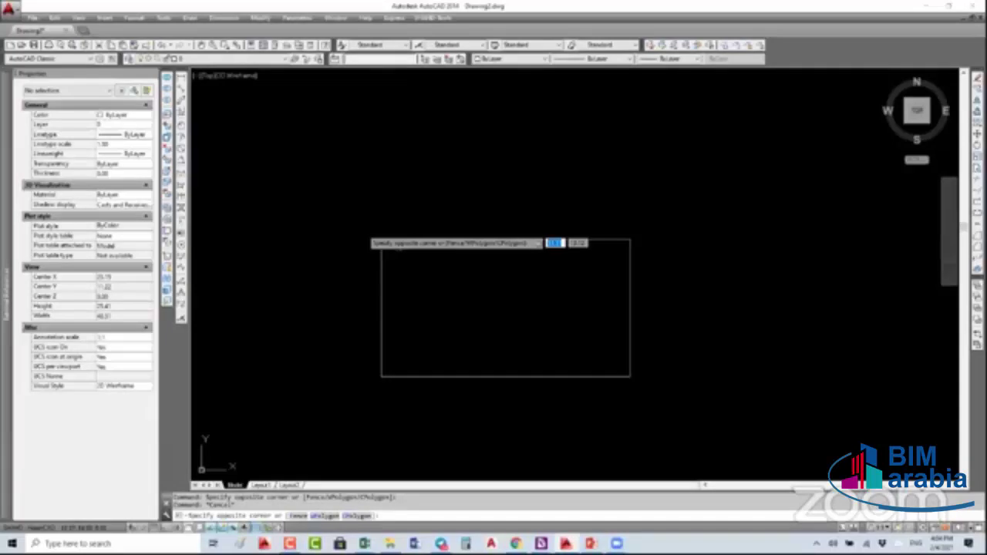
click(452, 293)
text(b)
key(Return)
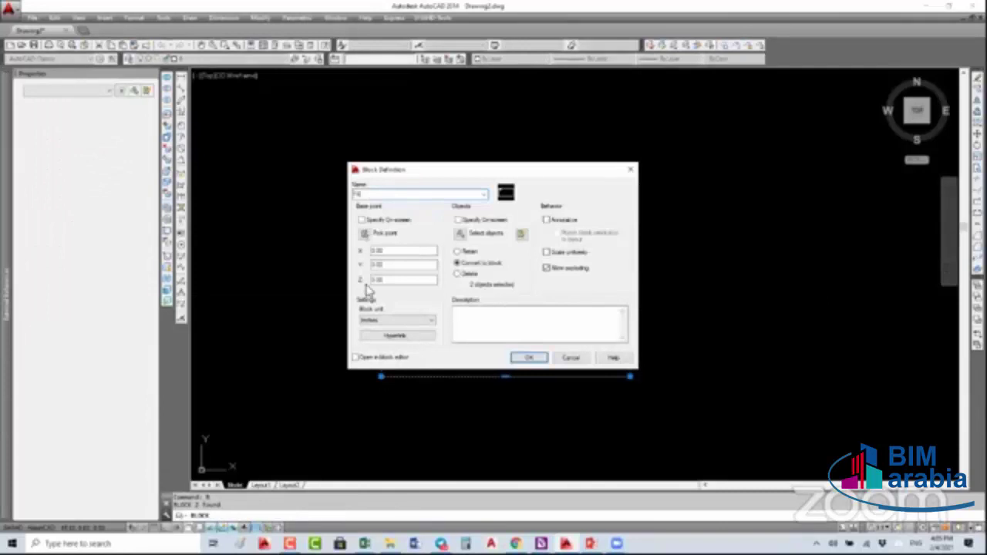
click(365, 235)
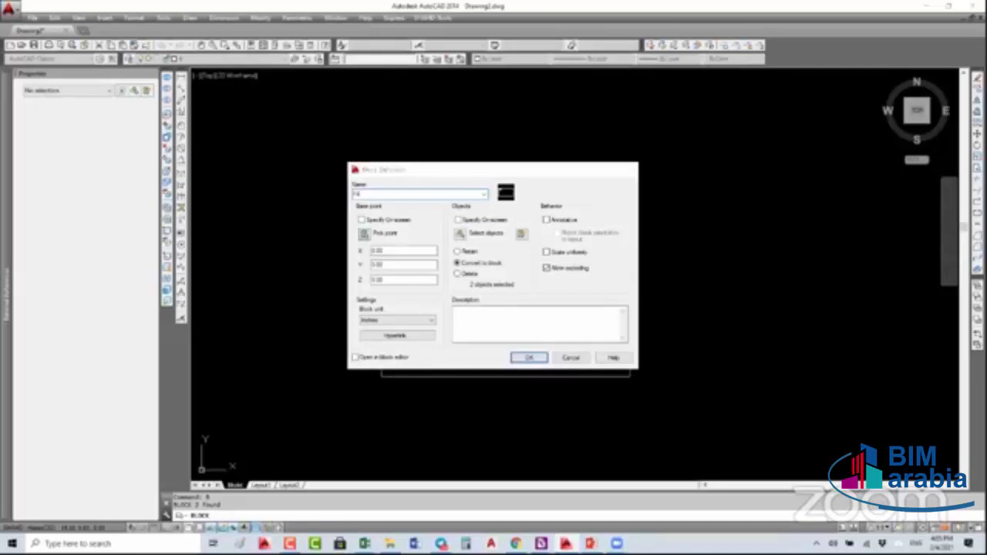
key(F1)
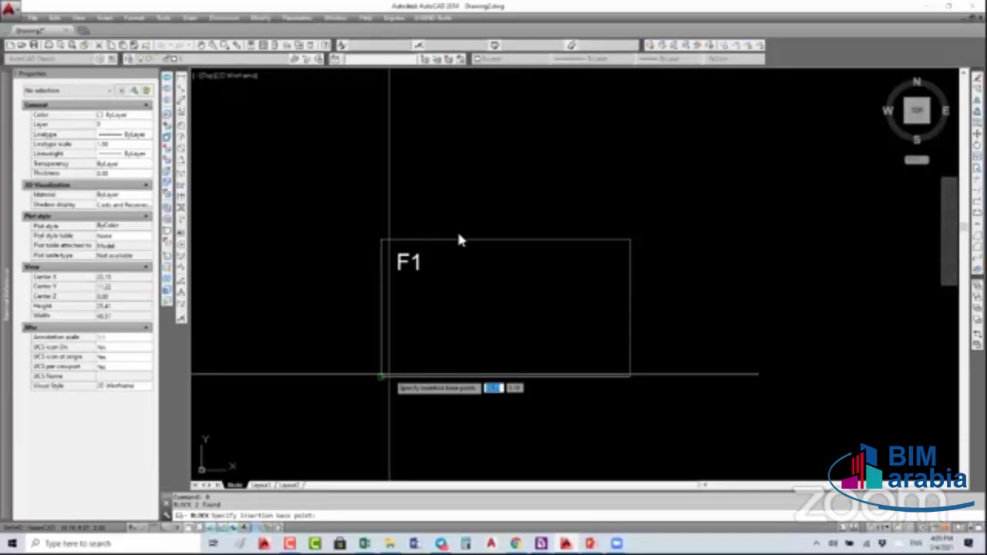
click(389, 375)
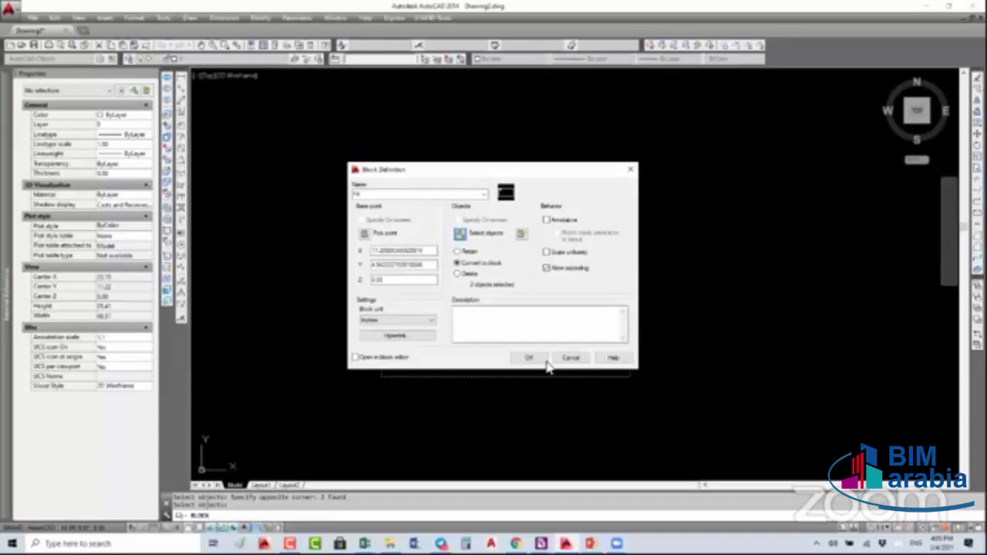
click(543, 359)
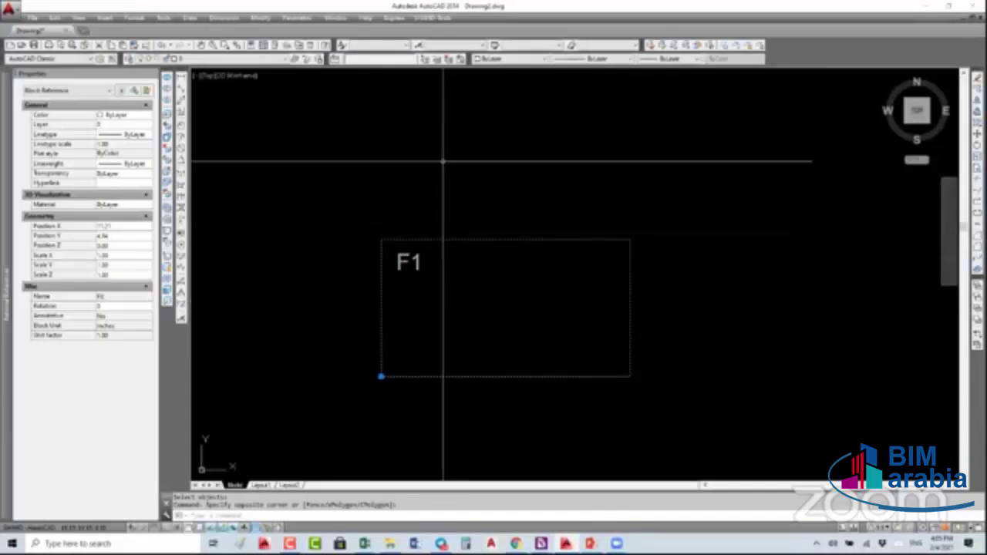
click(575, 162)
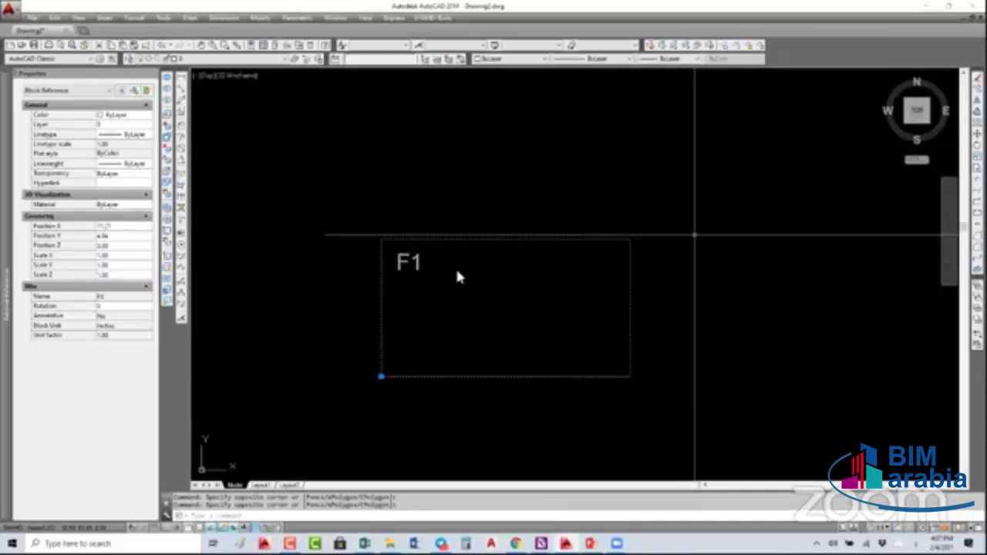
key(Escape)
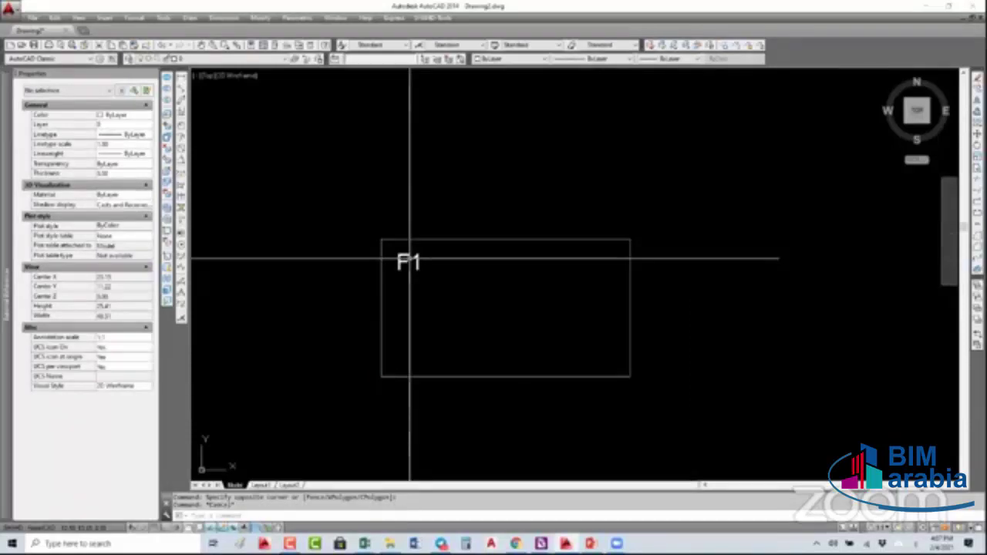
middle_drag(458, 183, 459, 270)
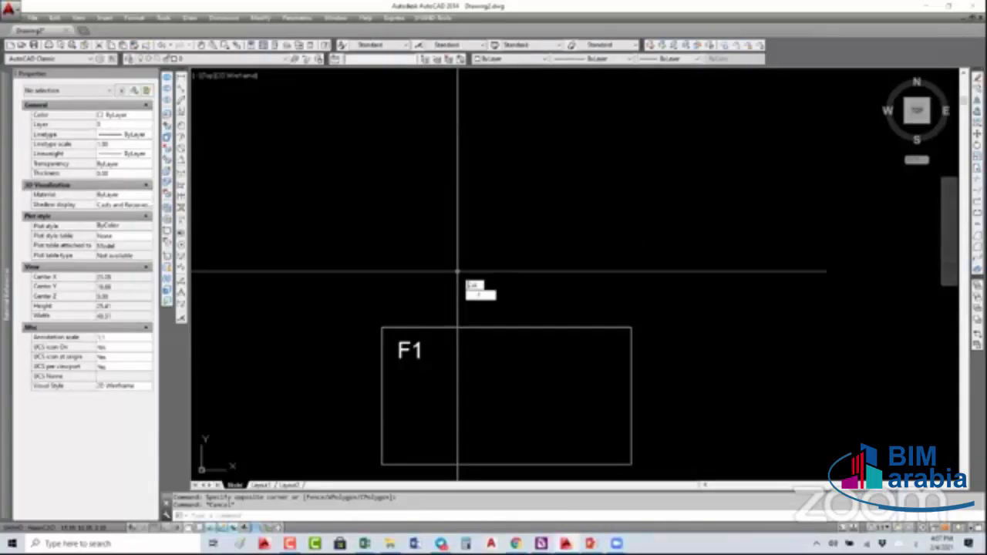
key(Escape)
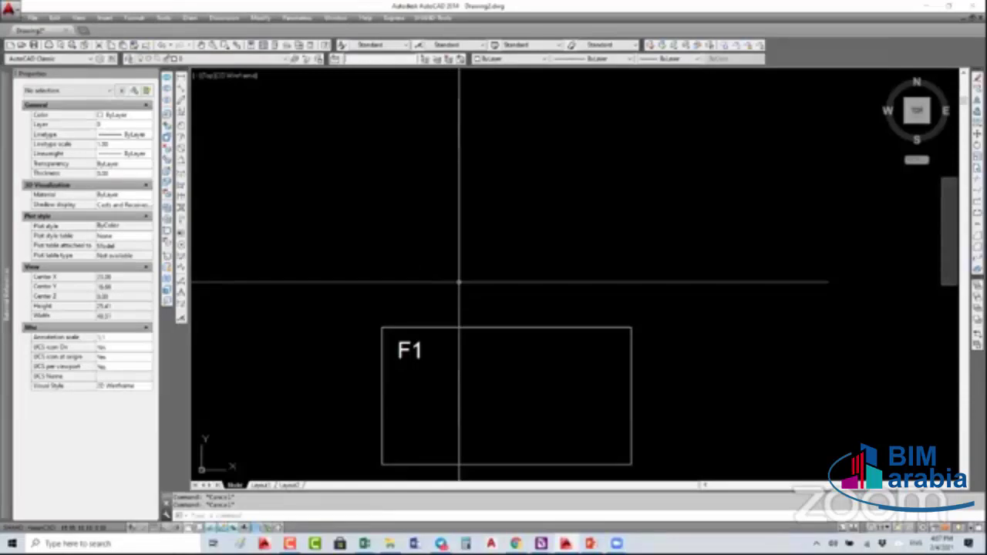
click(418, 346)
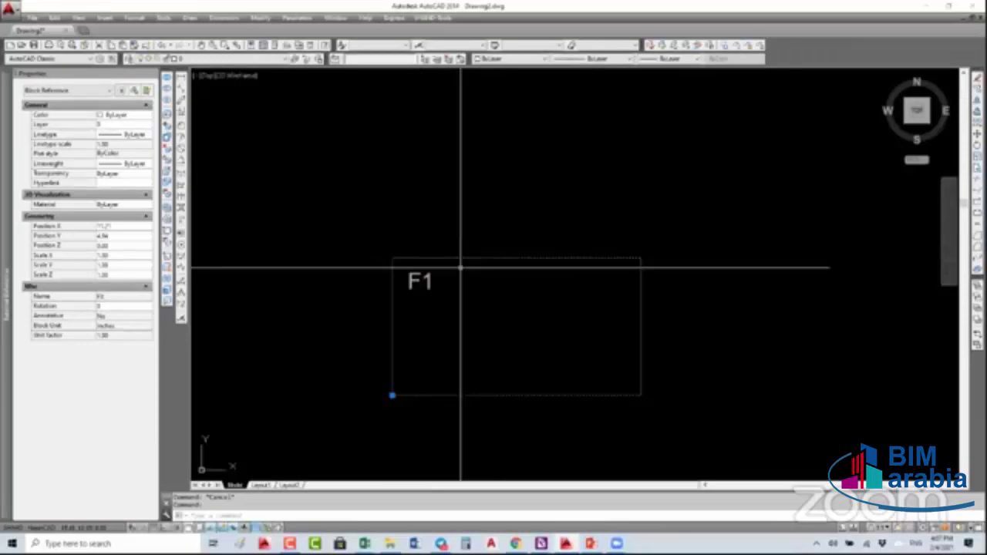
scroll(461, 265, down, 3)
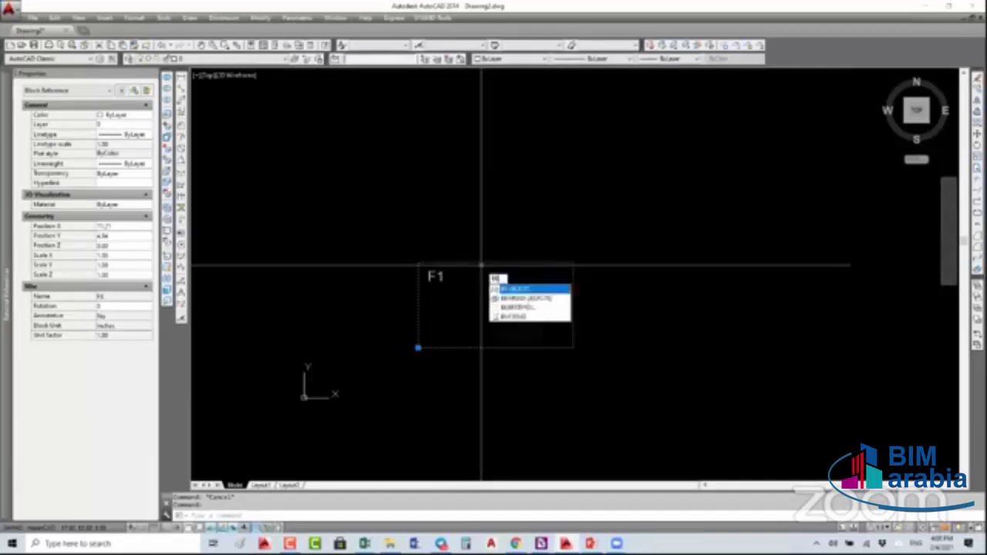
Open block F1 in the Block Editor and work on its F1 label text
double_click(481, 272)
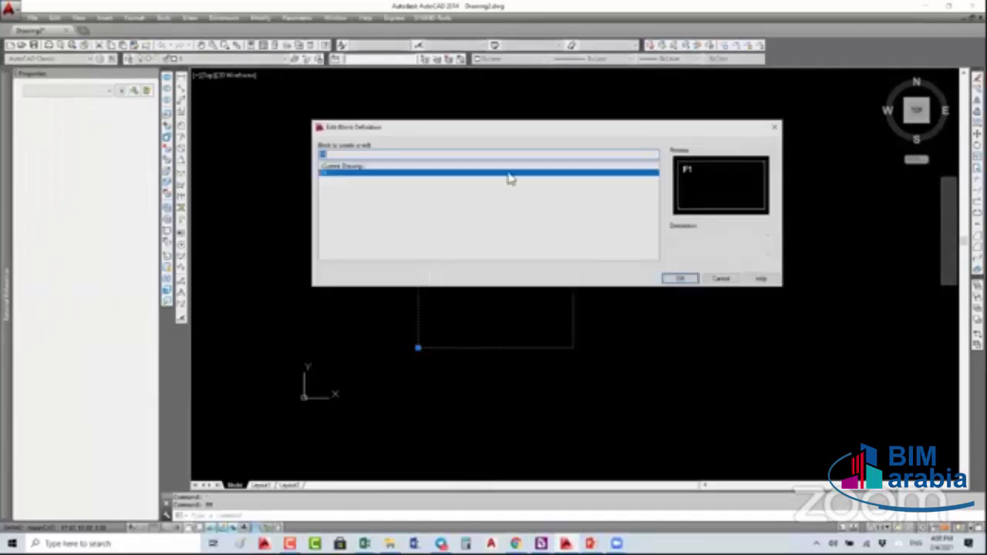
click(680, 279)
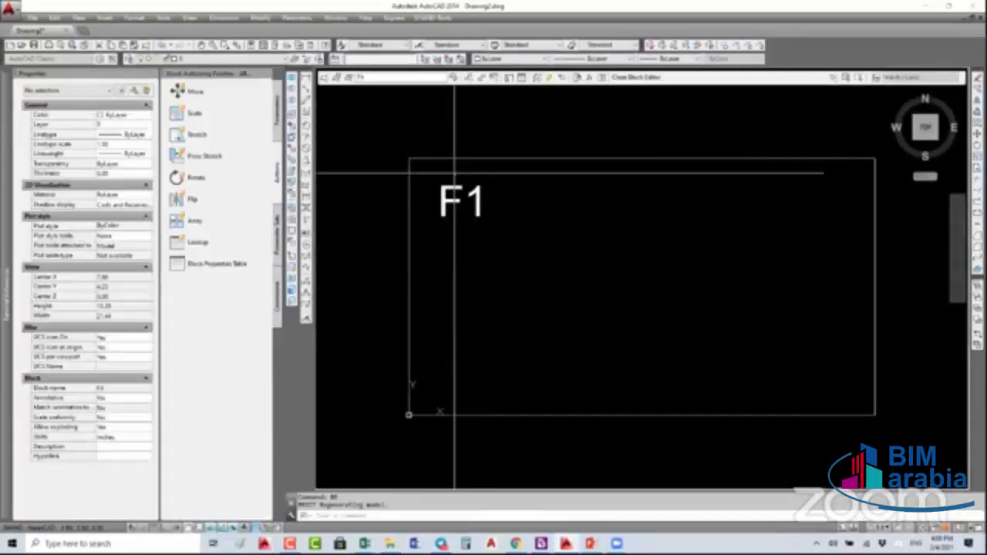
click(462, 202)
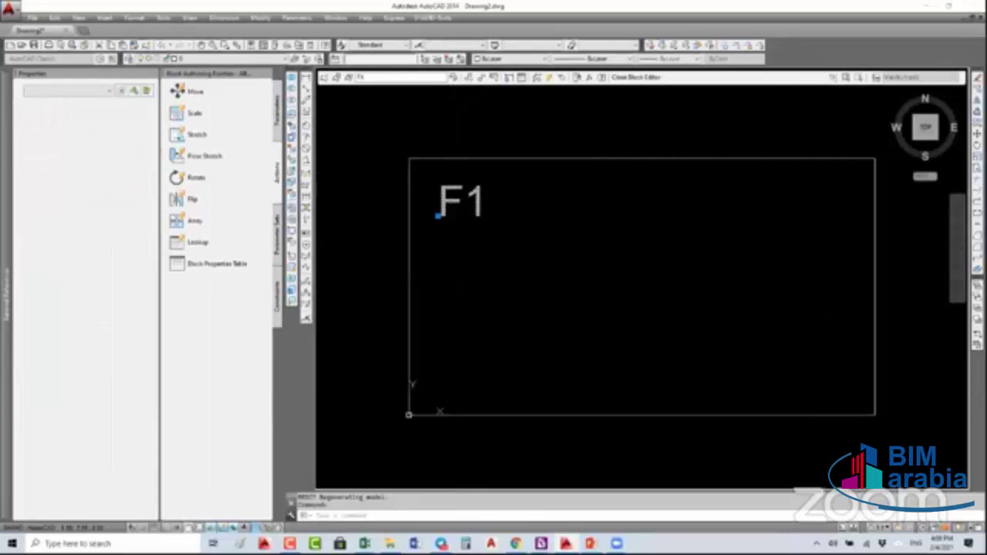
click(550, 203)
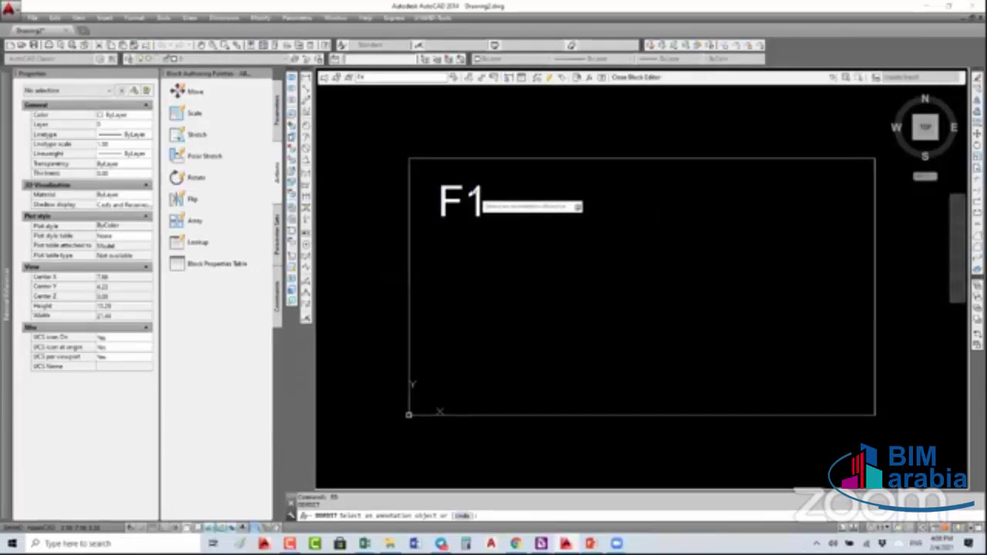
key(Escape)
click(469, 216)
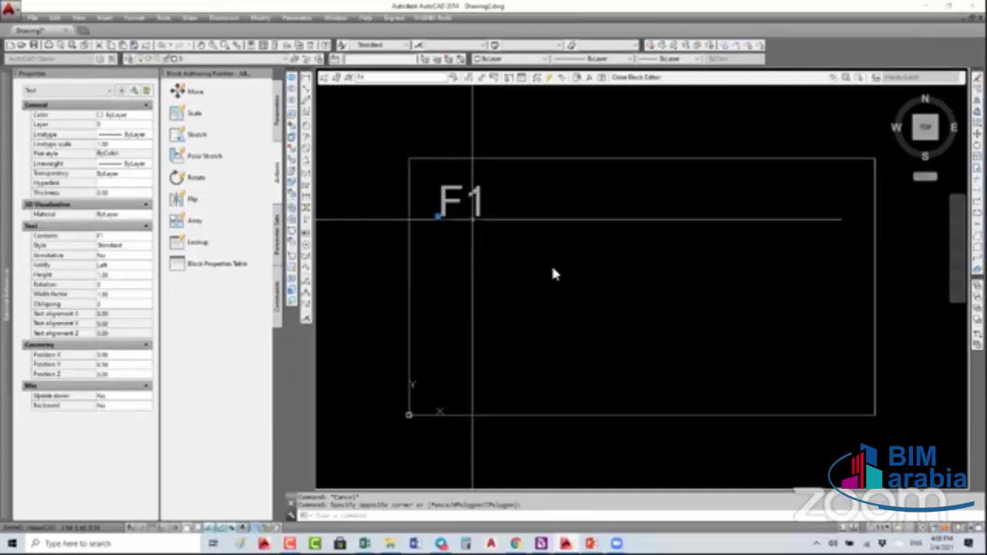
key(Escape)
Start the ATT command to define a new attribute in the block
text(ATT)
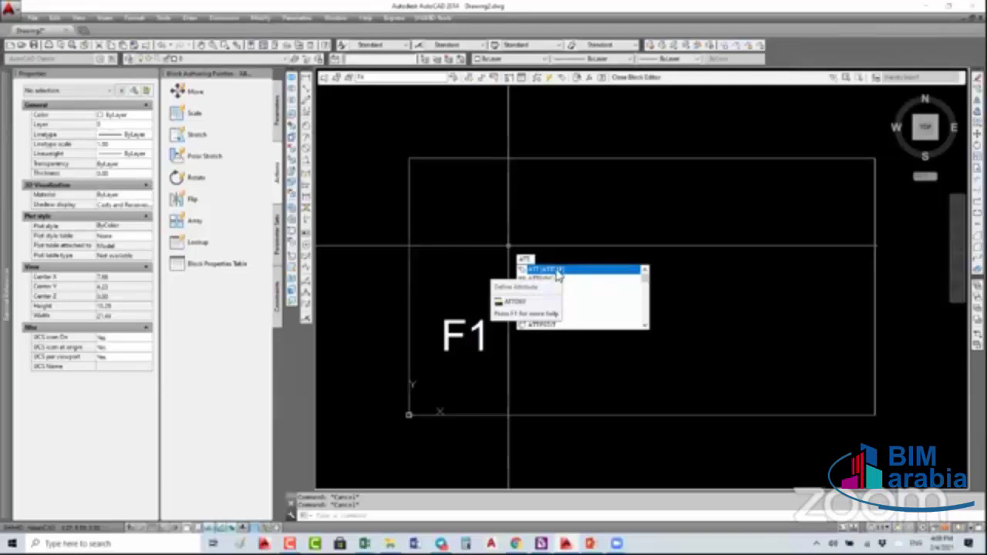
click(559, 272)
key(Return)
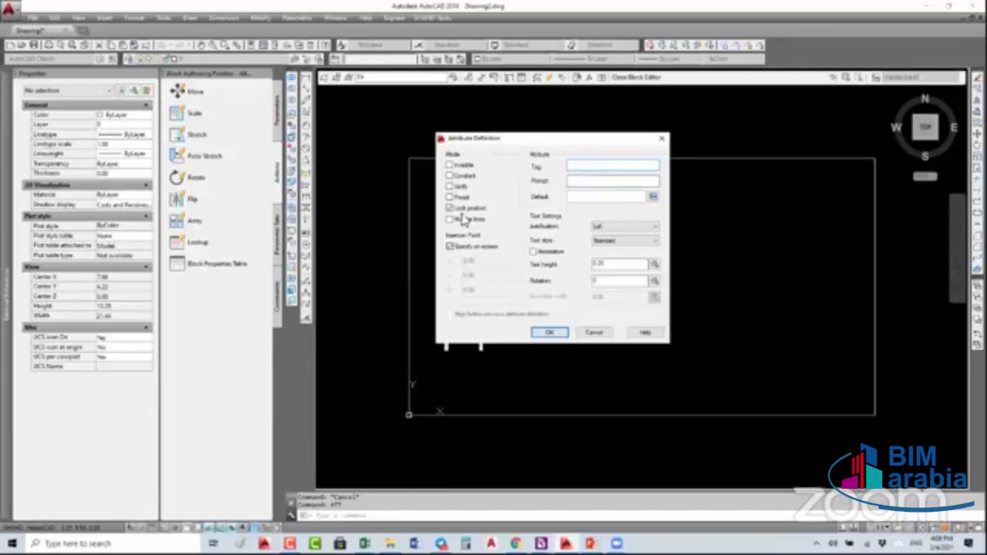
Set an invisible, unlocked attribute with tag FoundNo, prompt 'What is Foundation No' and default F1
click(450, 209)
click(450, 165)
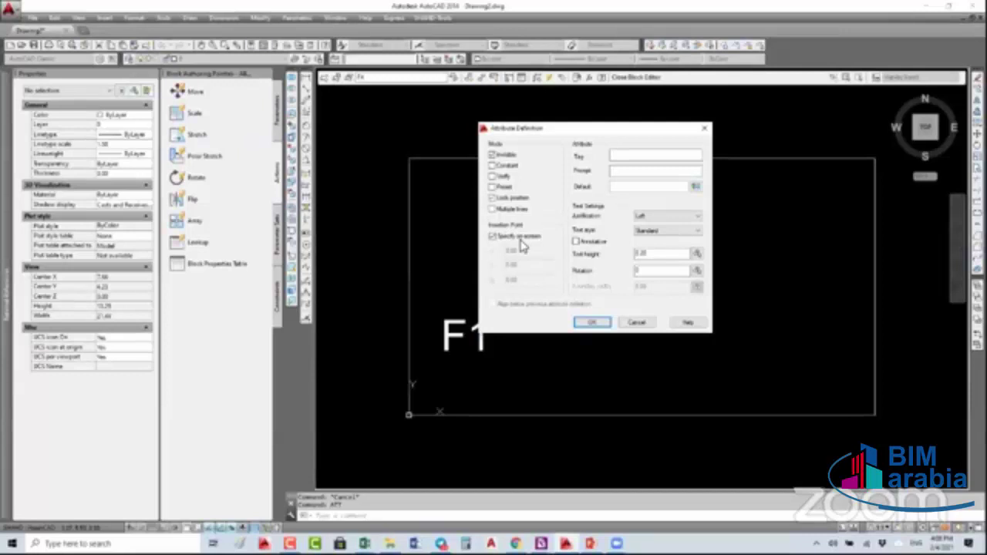
click(621, 156)
text(Floor)
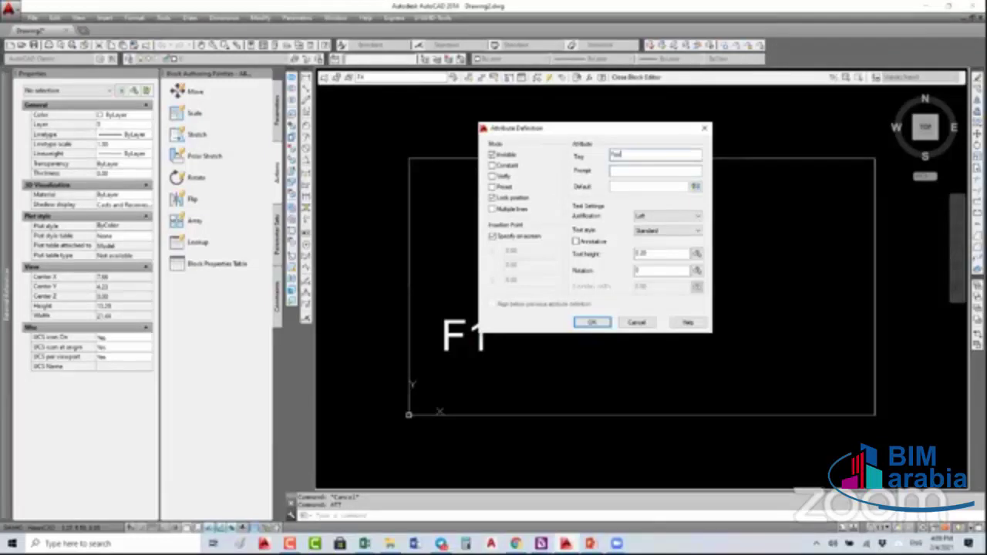
text(oundNo)
text(Wh)
text(at i)
text(do)
text( Foundation No)
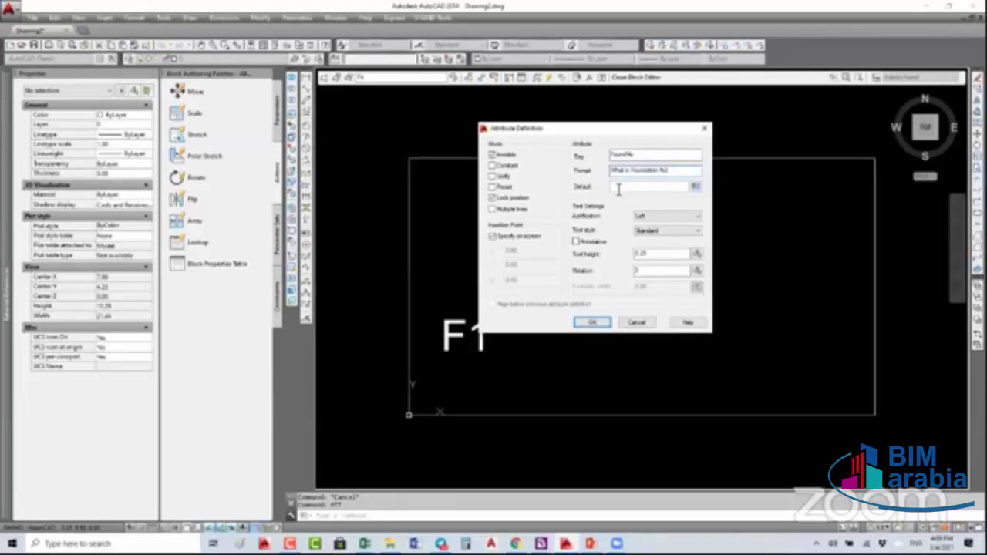
click(618, 188)
text(F01)
key(BackSpace)
text(01)
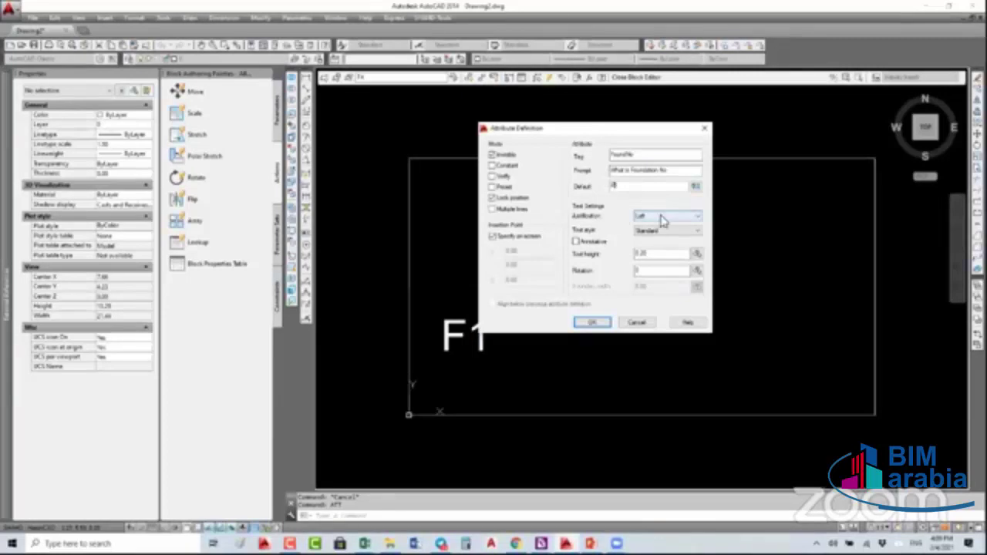
Keep Left justification and the Standard text style, and set the text height to 8
click(664, 217)
click(656, 226)
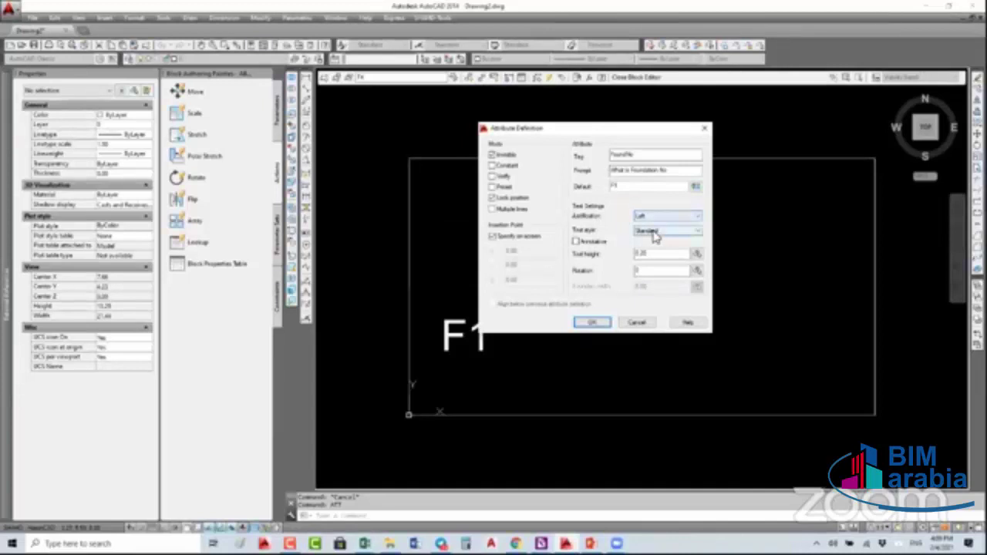
click(654, 235)
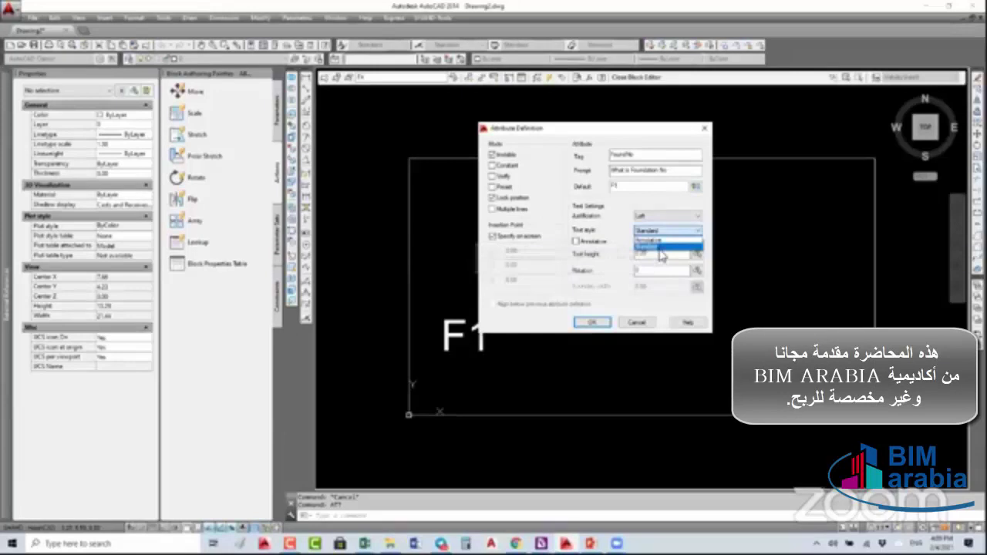
click(651, 264)
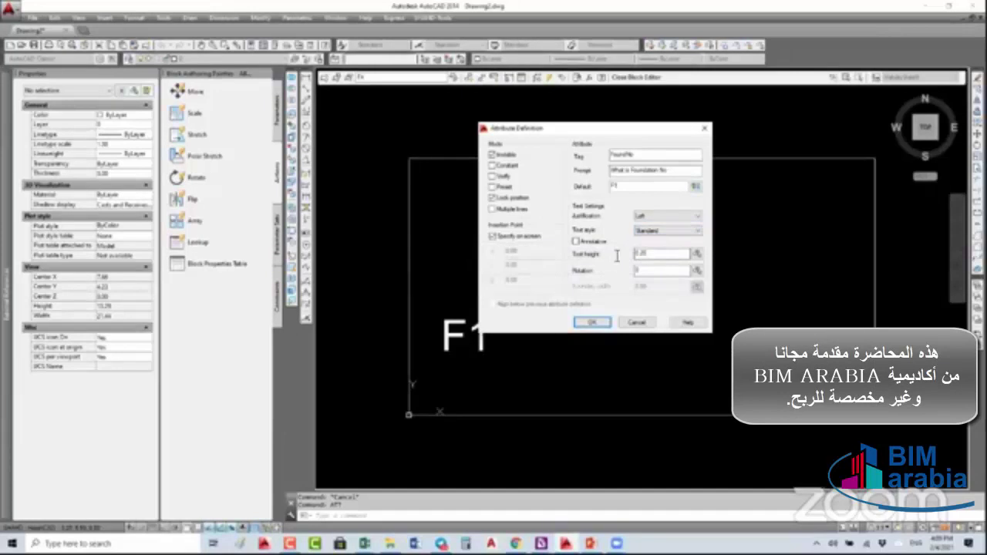
double_click(642, 254)
text(8)
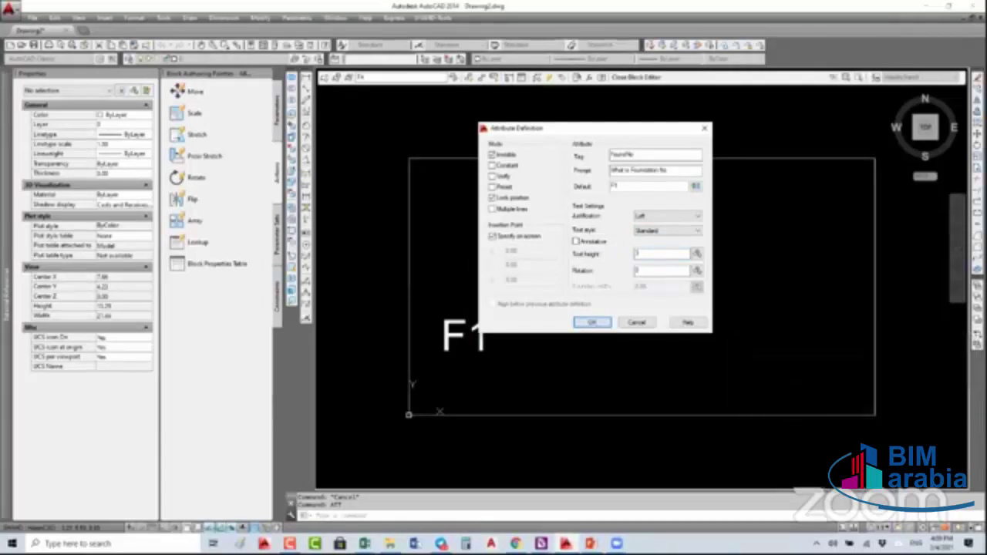
Place the FoundNo attribute above the F1 label, deleting and then restoring the label
click(592, 322)
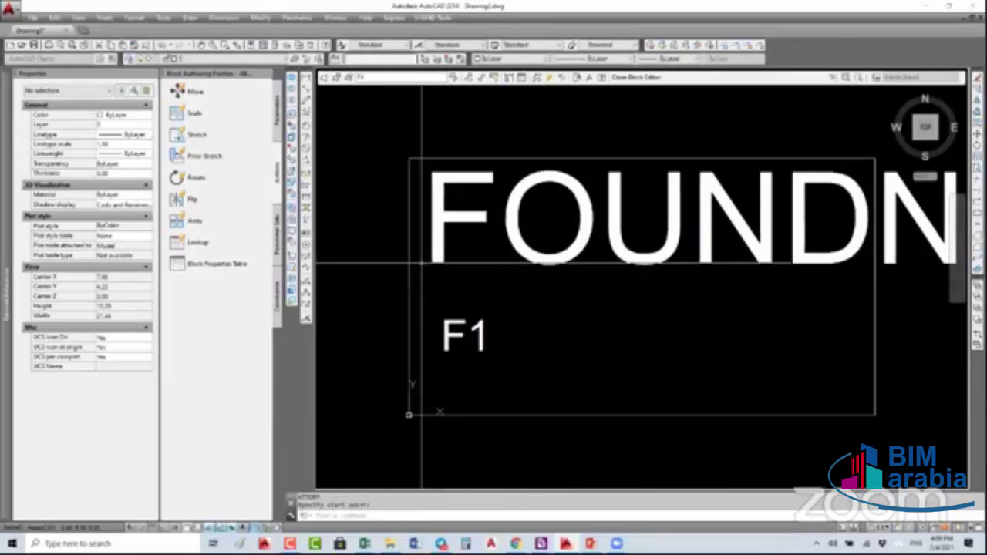
click(467, 336)
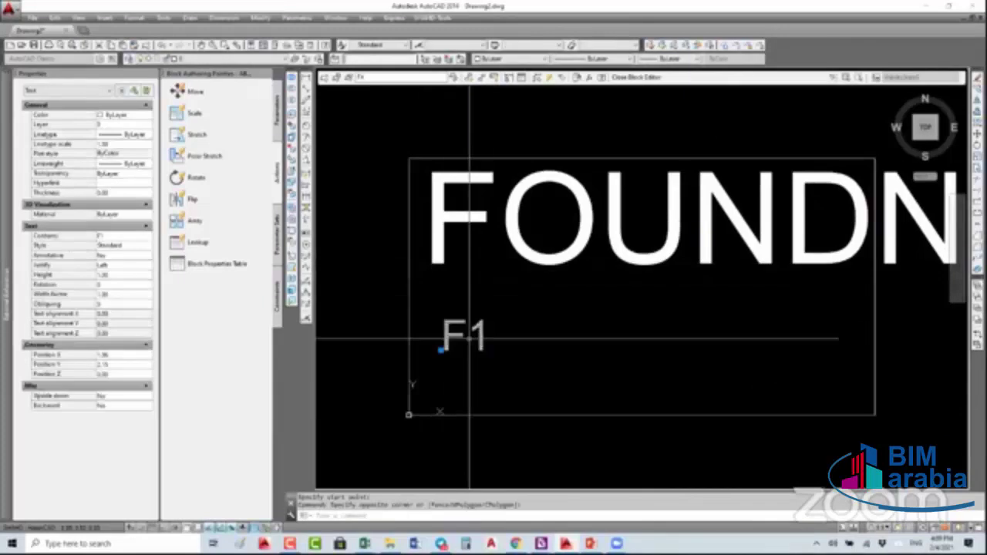
key(Delete)
scroll(469, 338, down, 2)
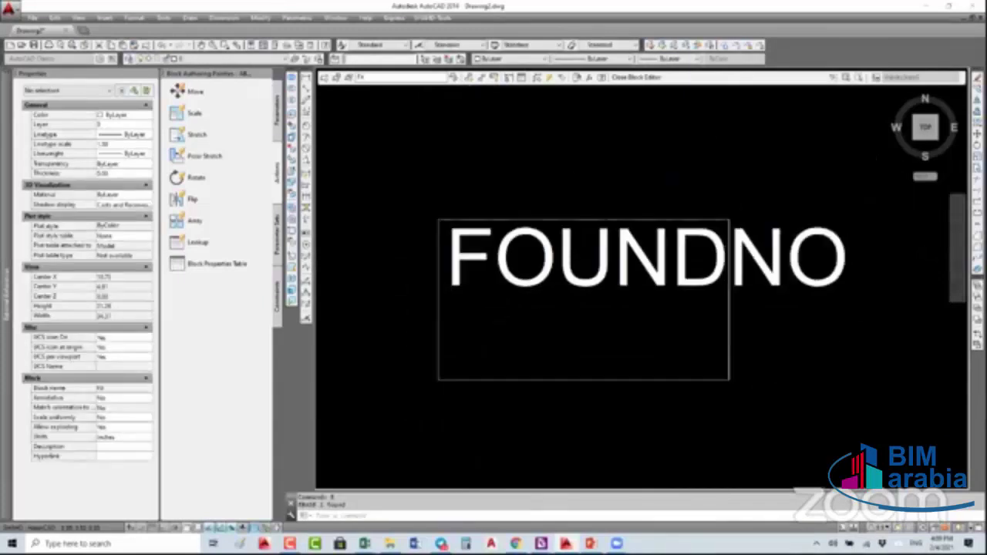
key(ctrl+z)
key(ctrl+z)
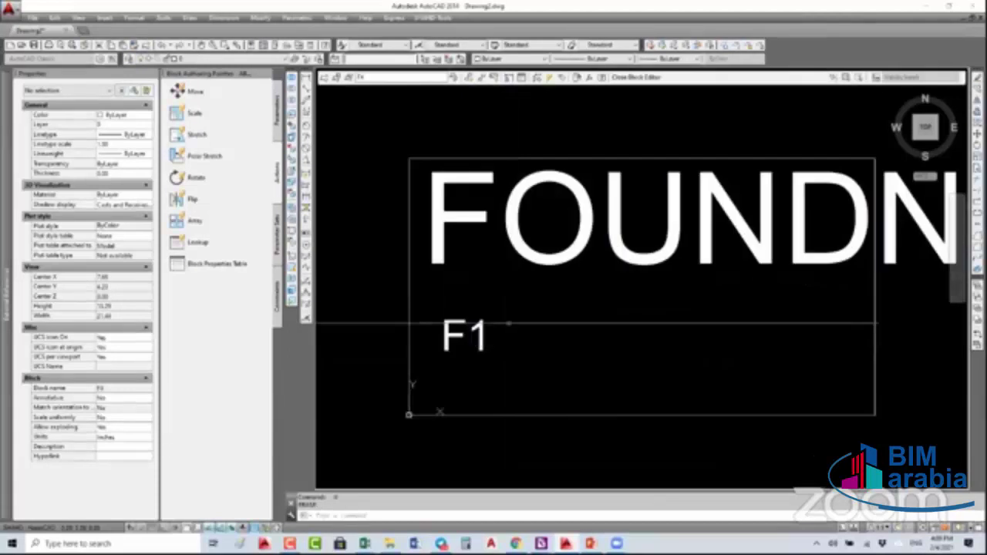
scroll(513, 312, down, 2)
Scale the block's rectangle outline by a factor of 2 from its corner
click(617, 322)
middle_drag(617, 322, 558, 331)
text(sc)
key(Return)
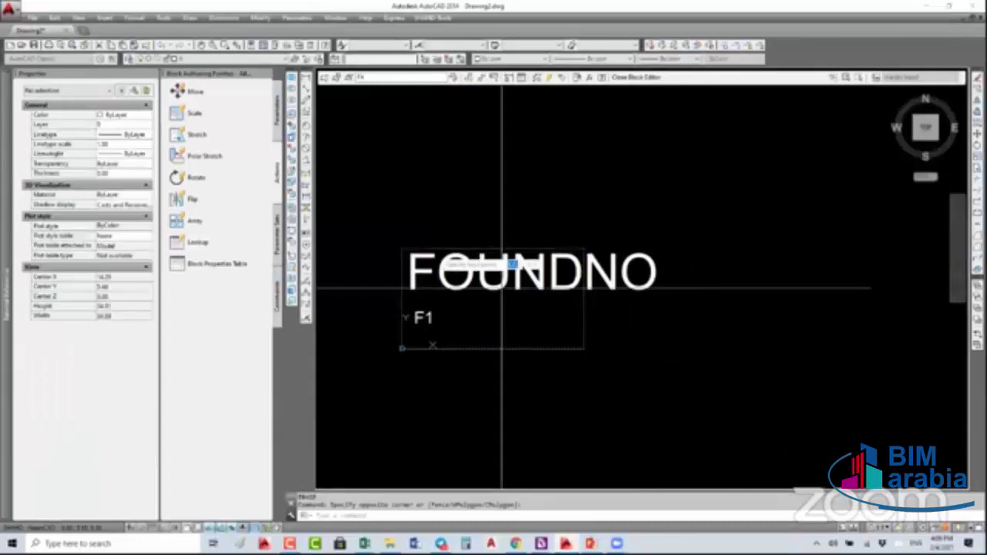
click(402, 248)
text(2)
key(Return)
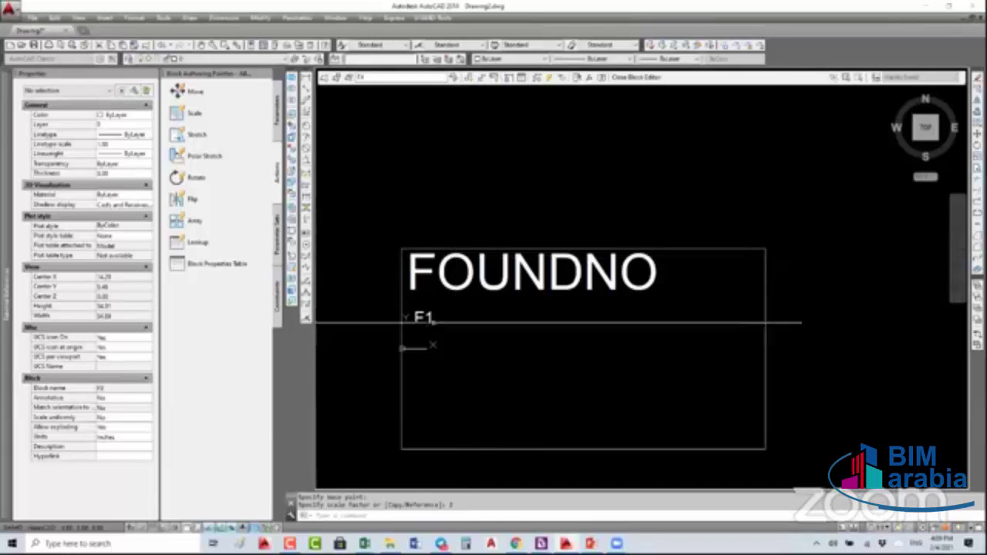
Close the Block Editor, saving the changes to block F1
click(636, 77)
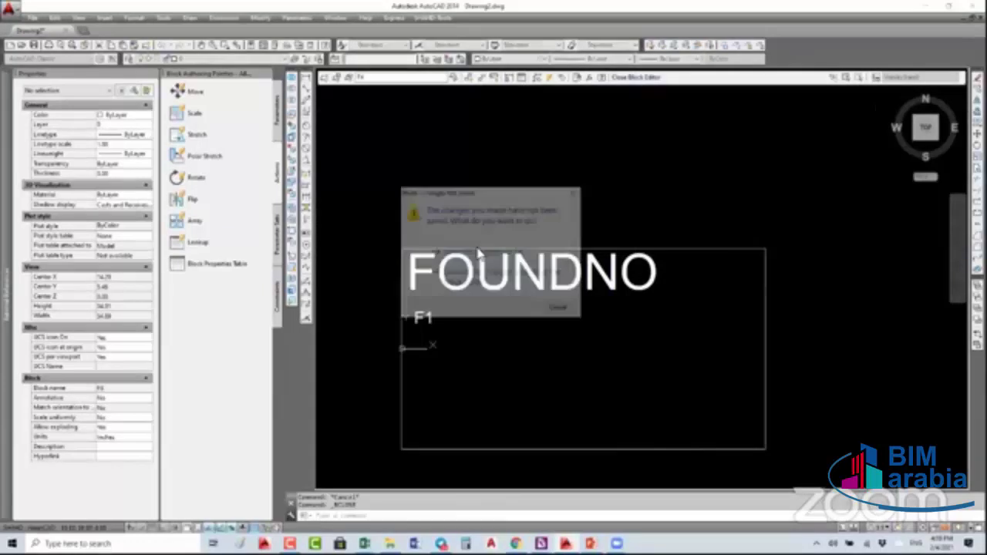
click(483, 251)
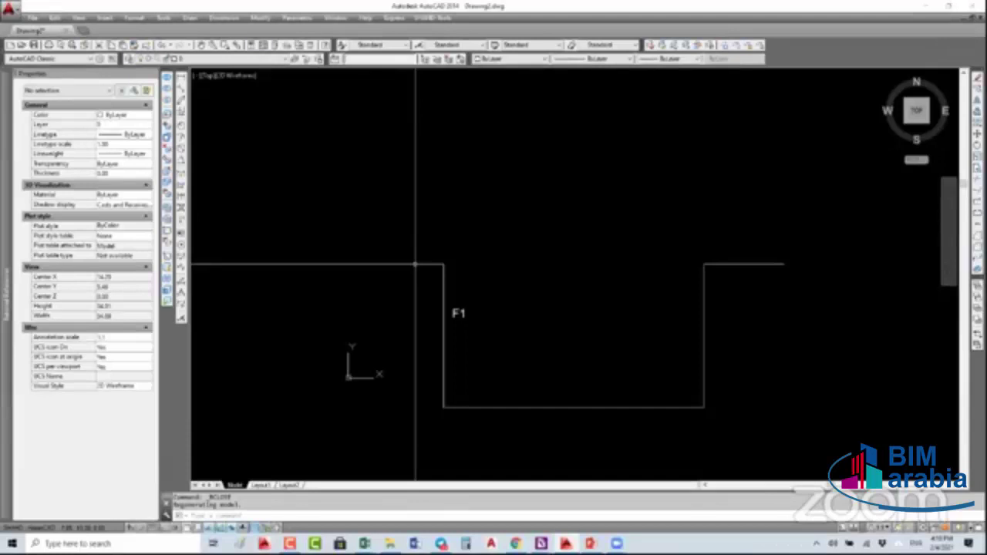
Run ATTSYNC on the picked F1 block, confirm, and zoom out
text(a)
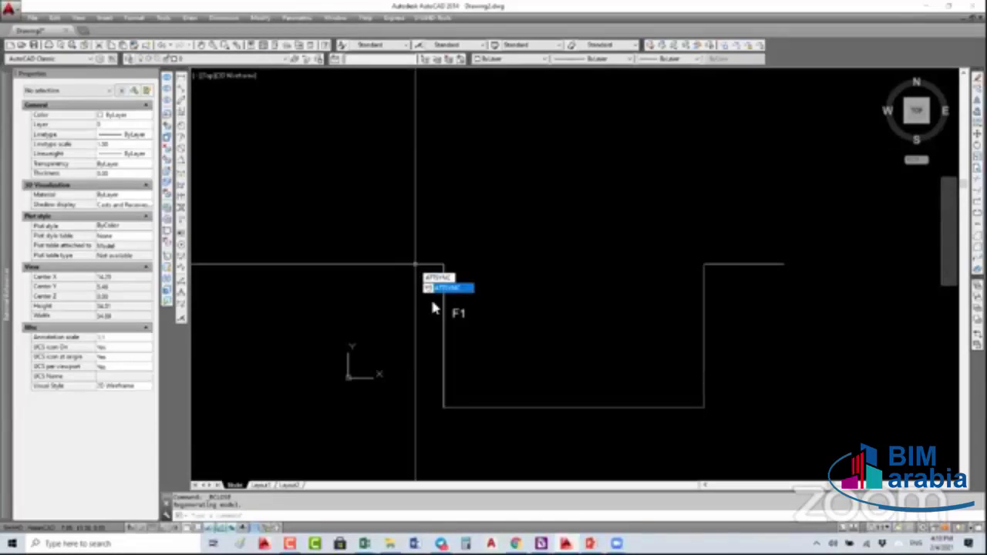
key(Return)
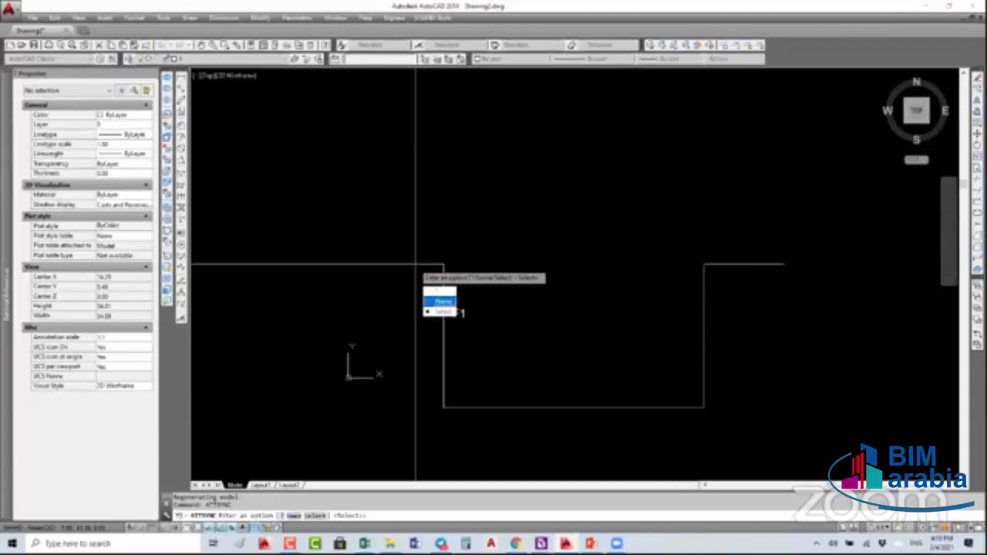
key(Return)
click(463, 266)
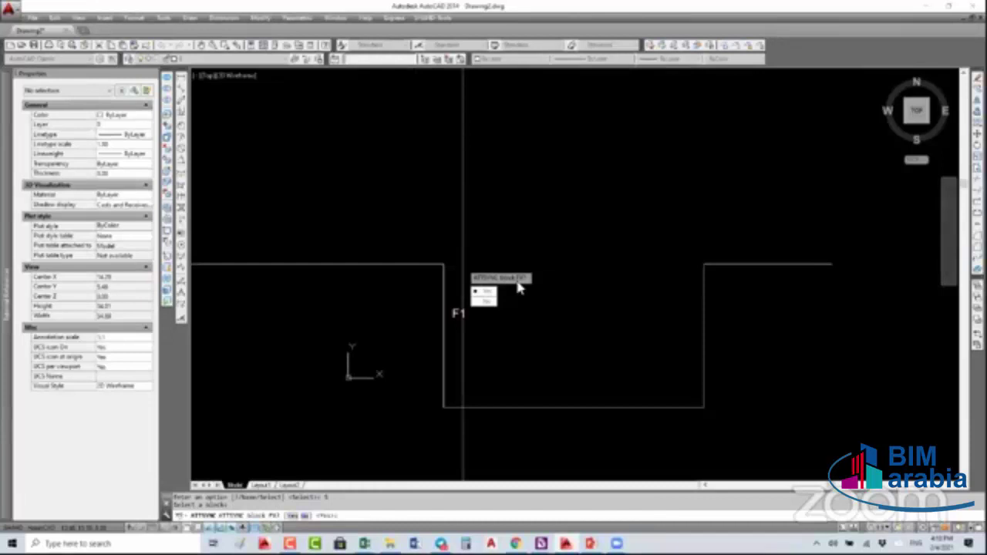
mouse_move(519, 284)
key(Return)
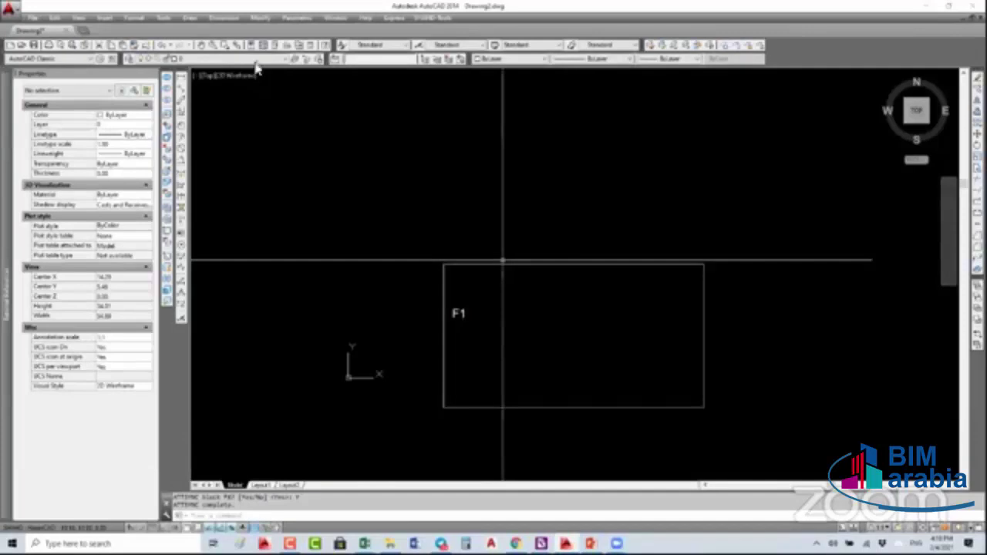
click(257, 68)
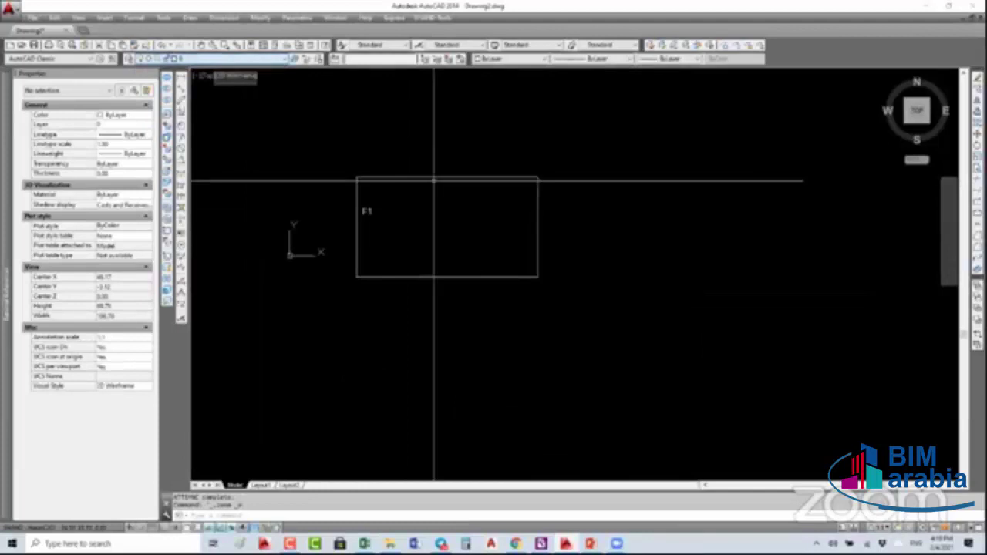
Run ATTSYNC again on the F1 block and confirm the synchronisation
click(456, 171)
click(414, 220)
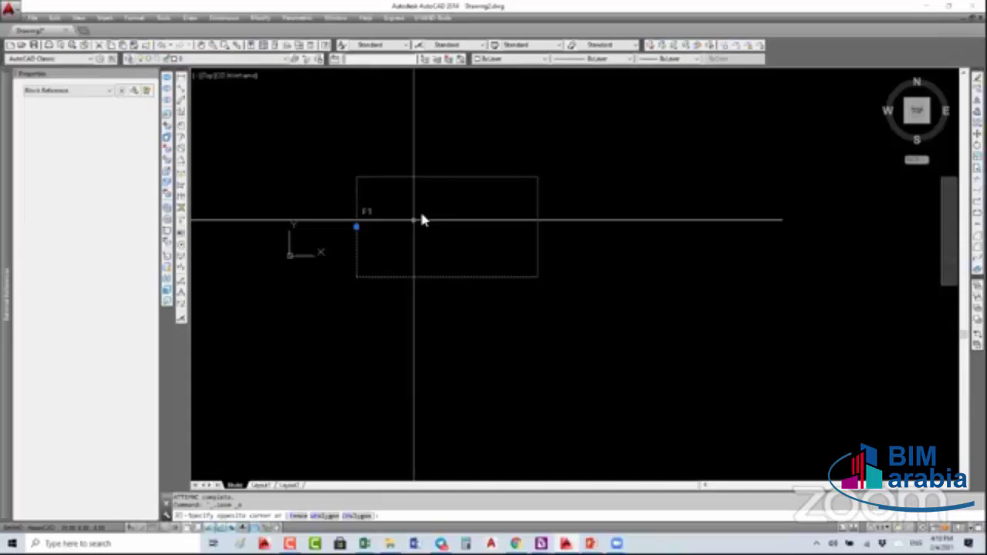
key(Escape)
scroll(576, 276, down, 1)
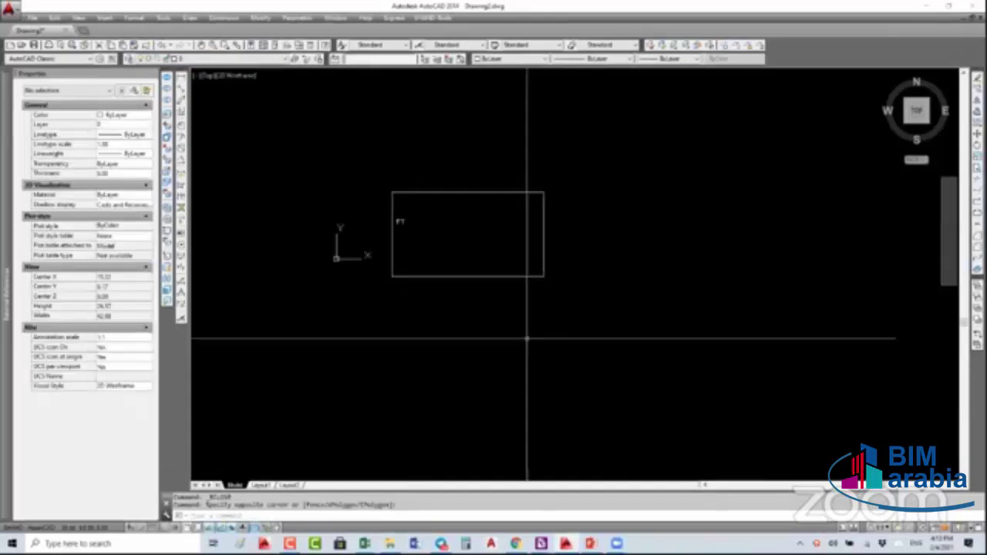
click(466, 192)
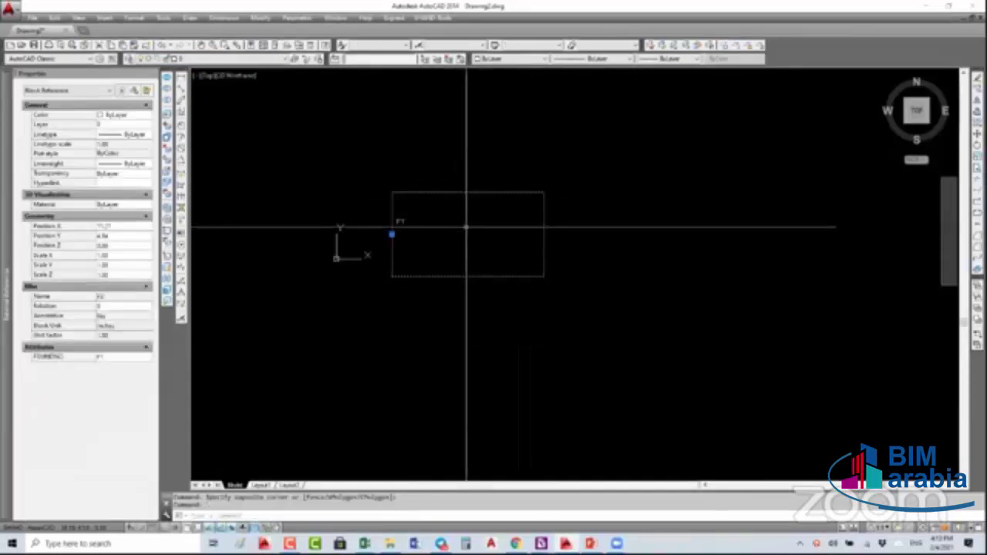
key(Escape)
text(atte)
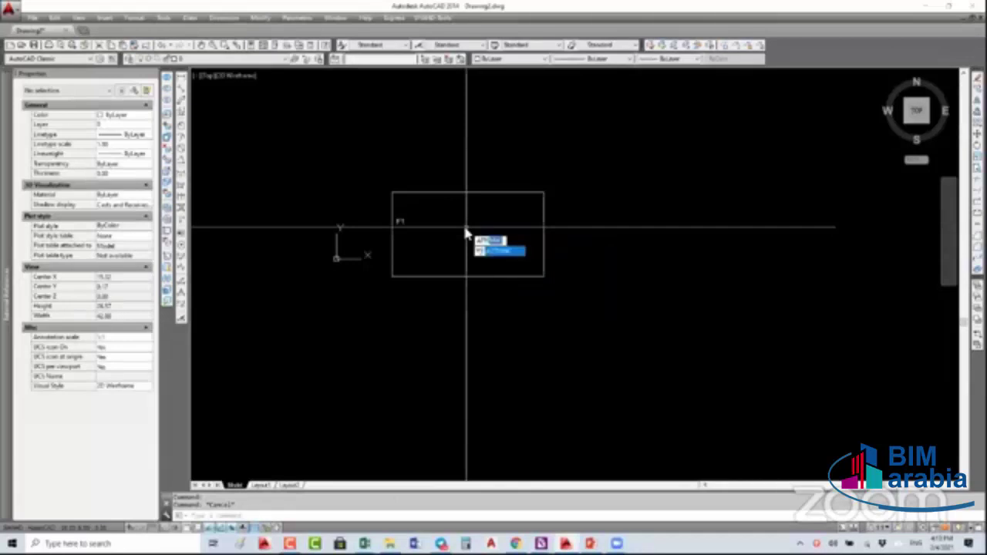
text(y)
key(Return)
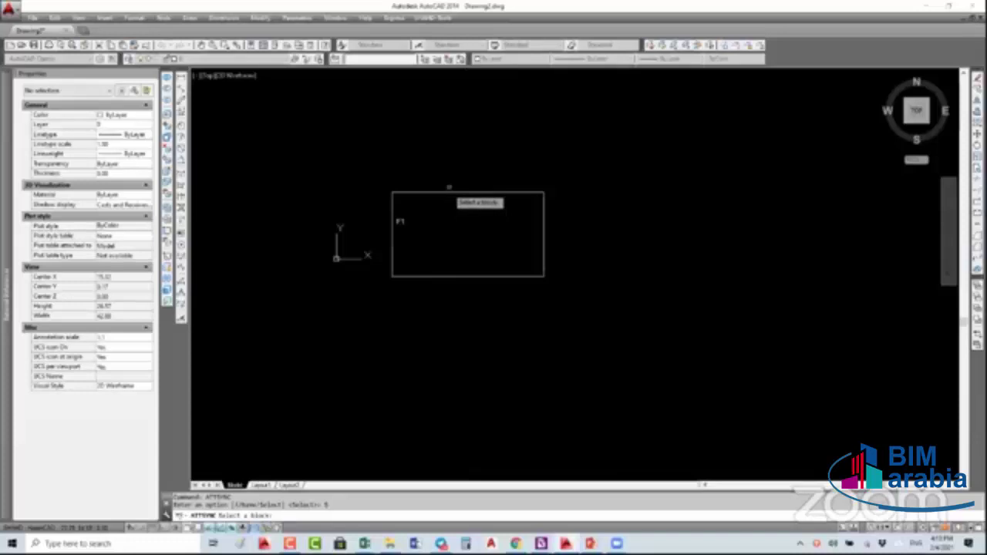
click(449, 193)
key(Return)
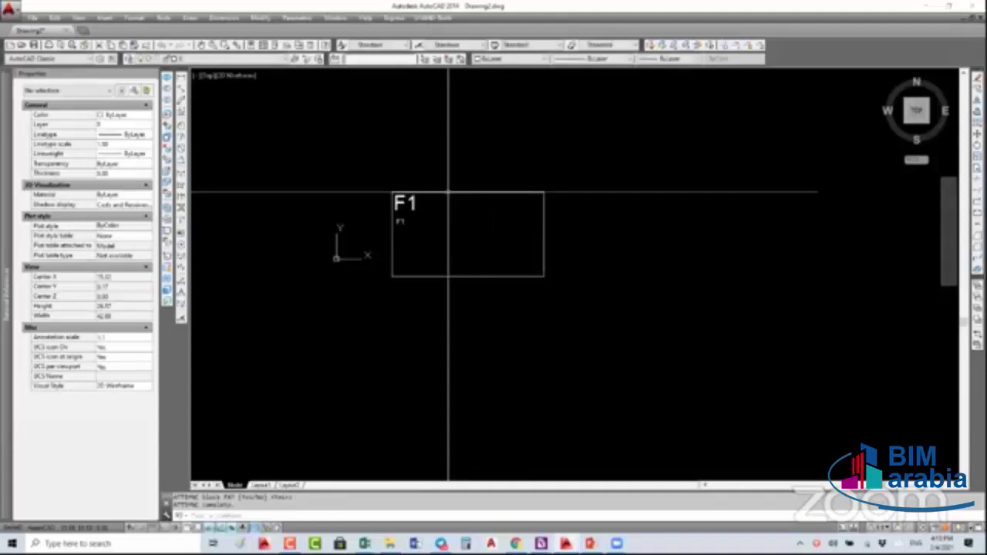
Check the F1 block's attribute value in the Enhanced Attribute Editor, then cancel
click(405, 199)
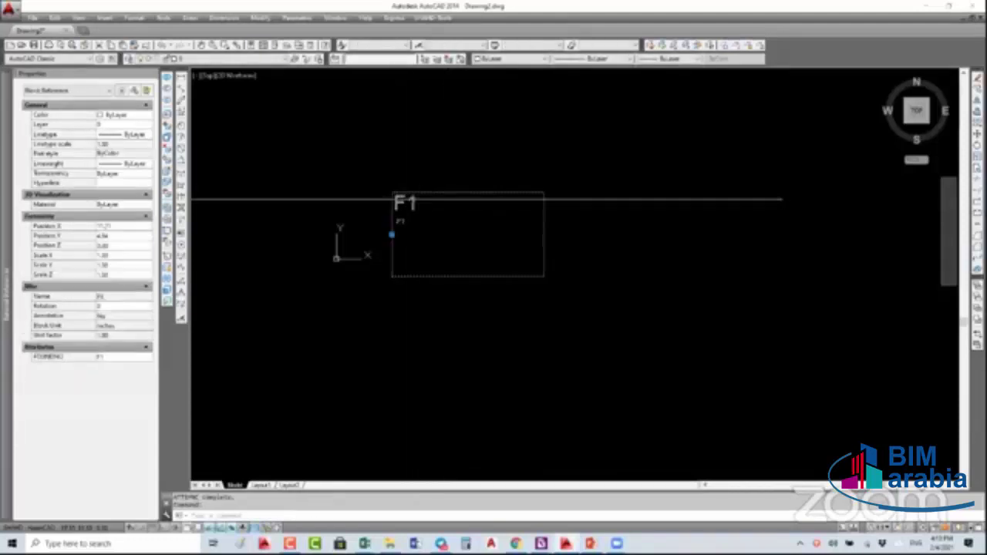
double_click(405, 202)
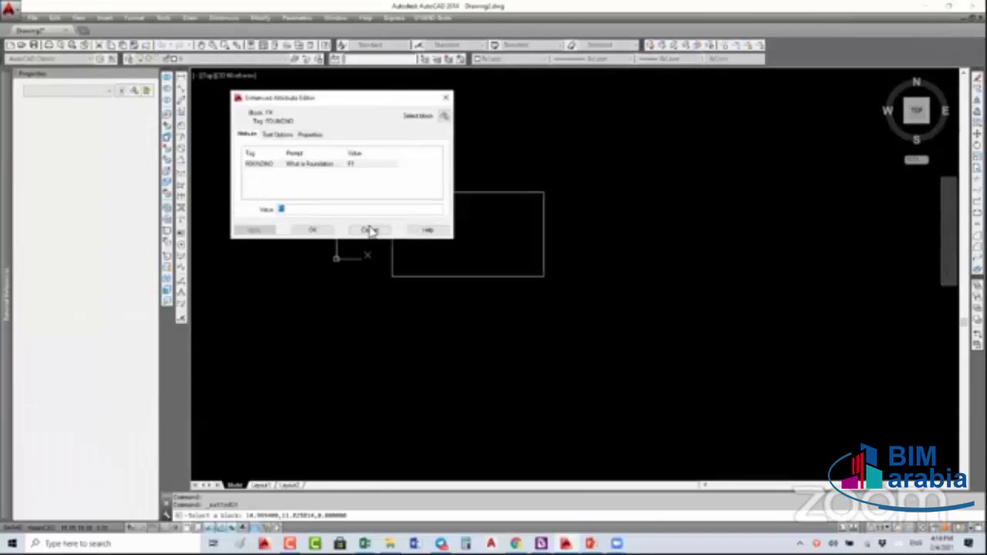
click(371, 230)
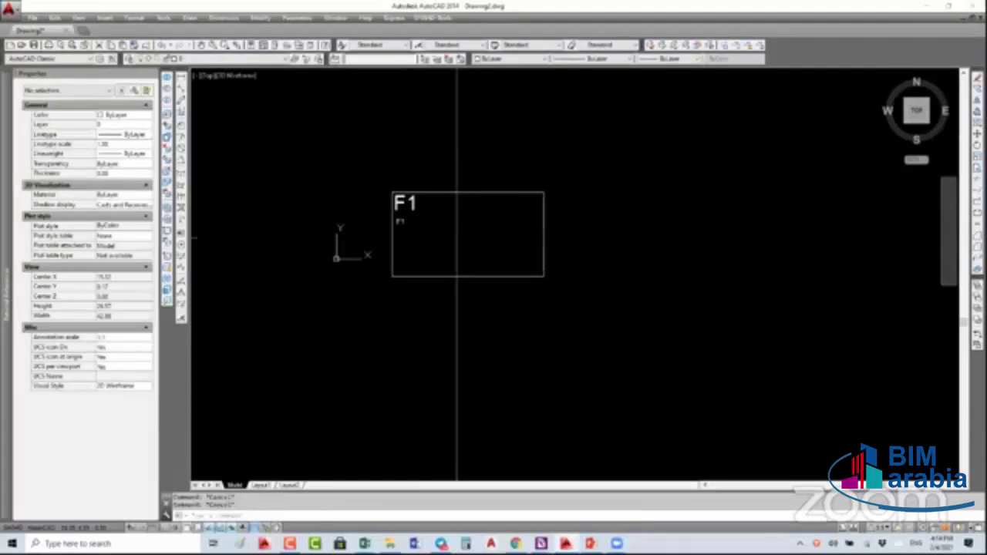
Start MIRROR and window-select the F1 block
text(m)
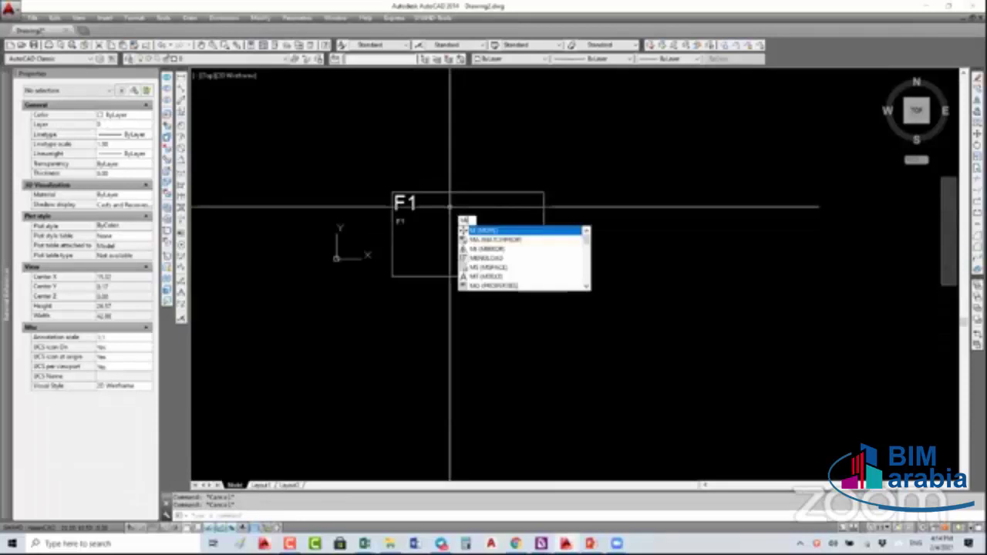
key(Return)
click(452, 214)
click(351, 208)
key(Return)
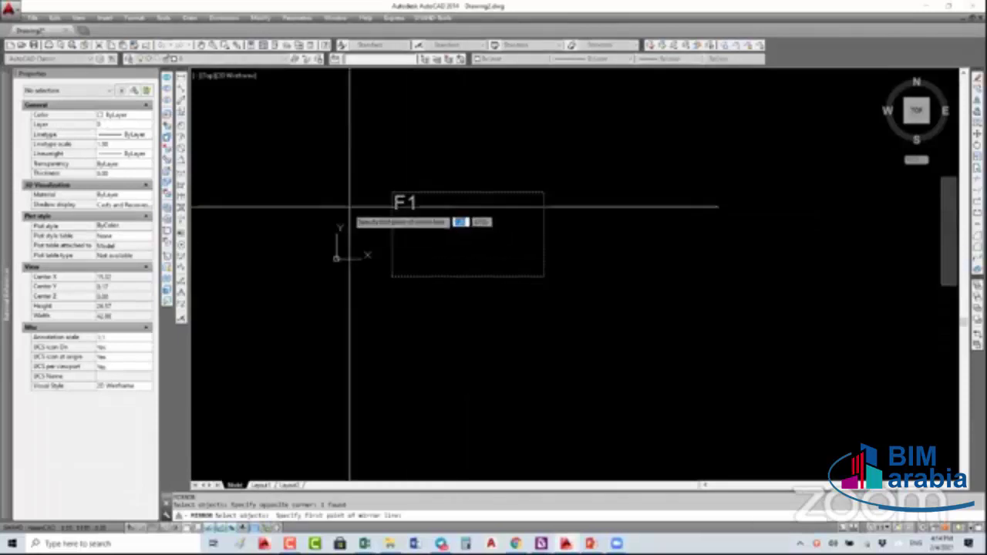
Draw a vertical mirror line to the left and keep the original block
click(351, 206)
click(359, 289)
middle_drag(367, 292, 409, 282)
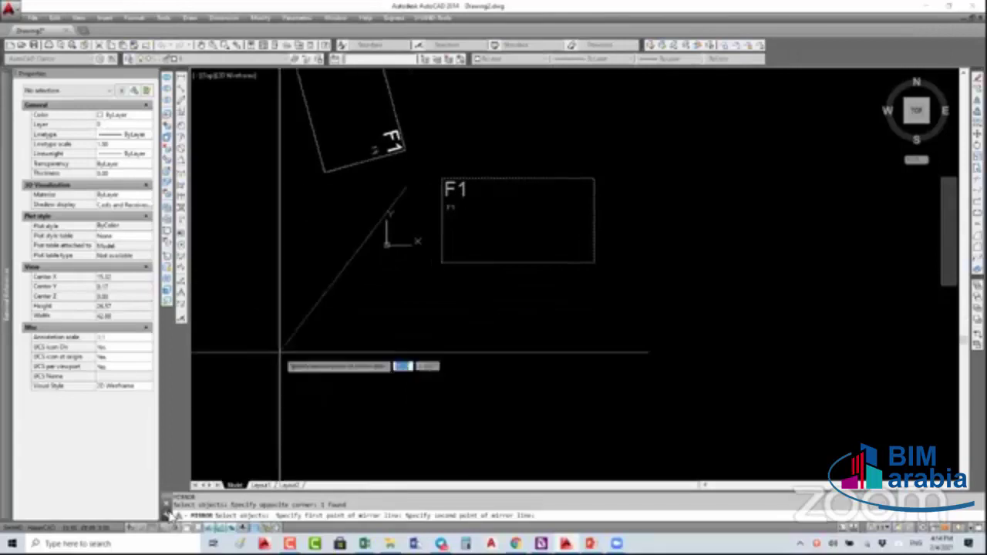
click(379, 236)
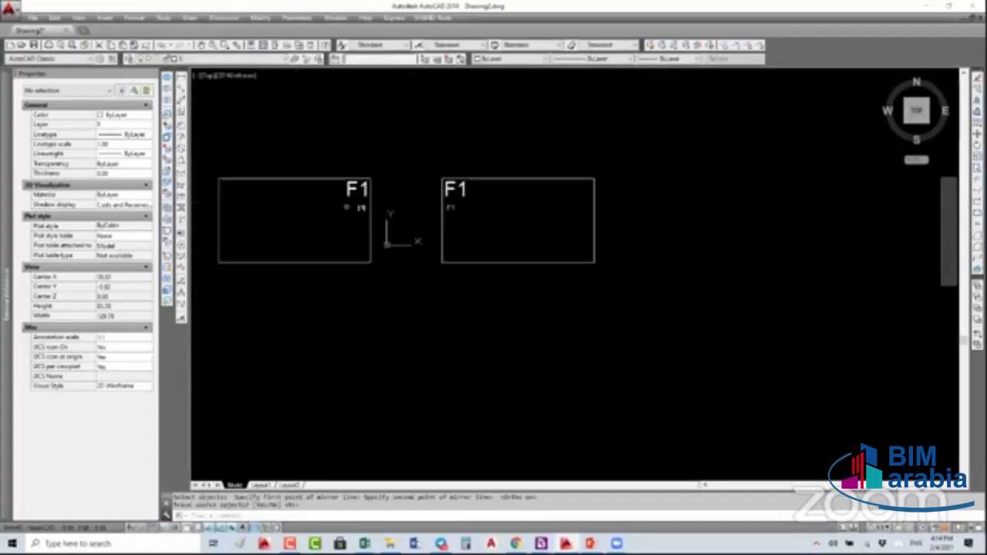
middle_drag(360, 200, 359, 248)
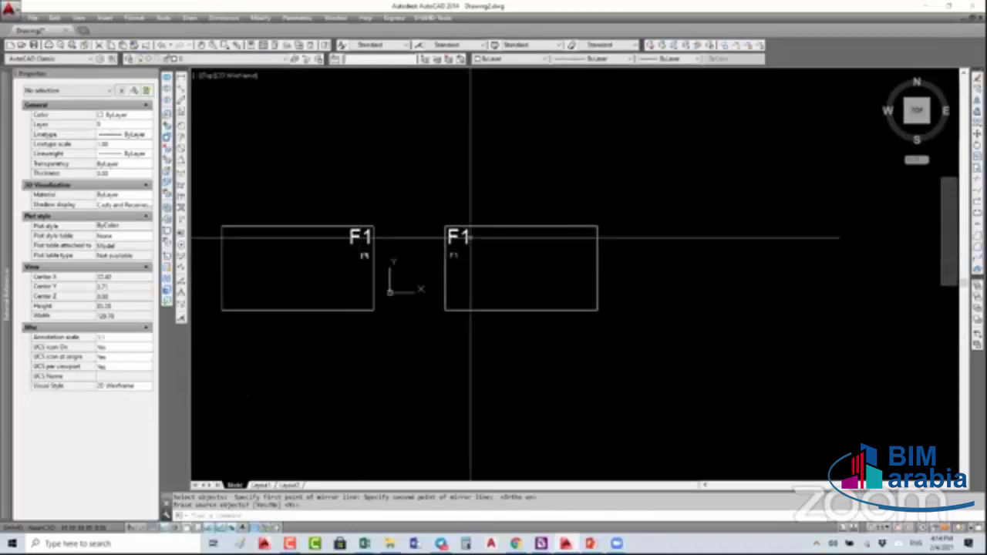
scroll(354, 254, up, 4)
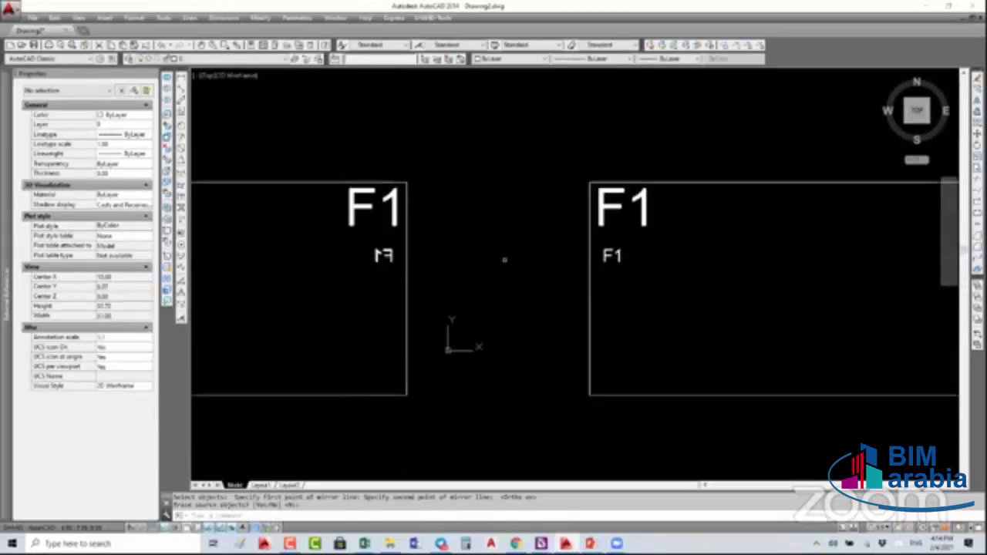
scroll(463, 222, down, 5)
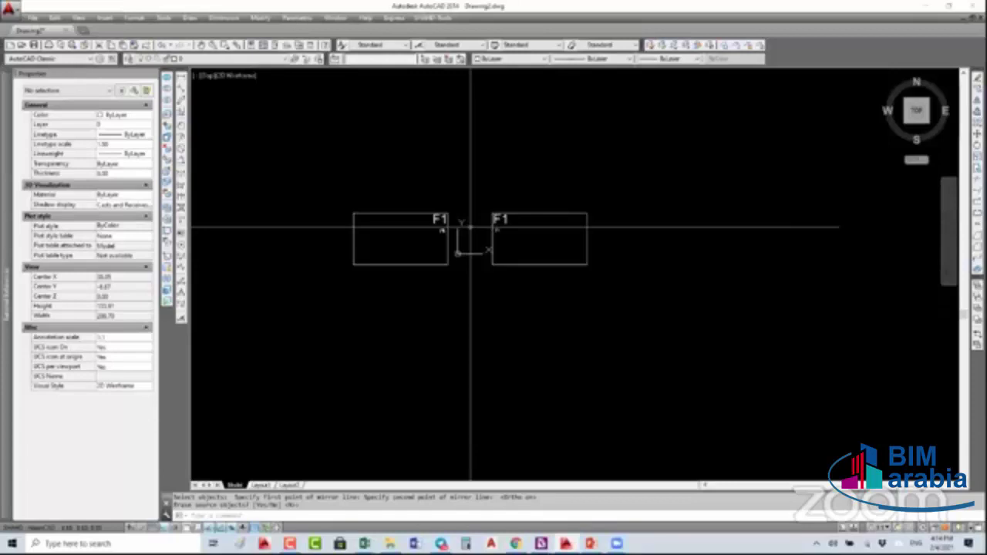
right_click(504, 224)
Keep the source block and open block F1 in the Block Editor with BE
click(493, 256)
text(be)
key(Return)
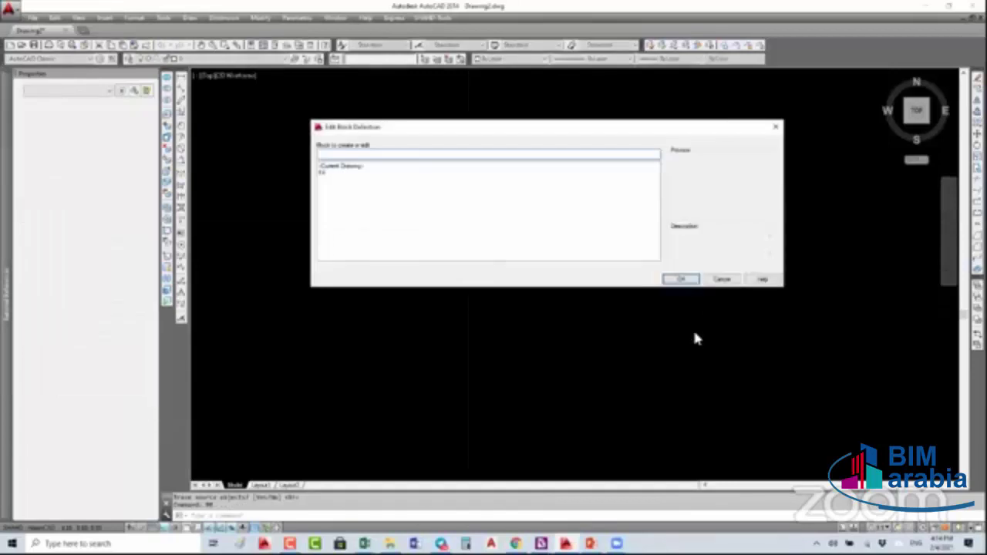
click(682, 279)
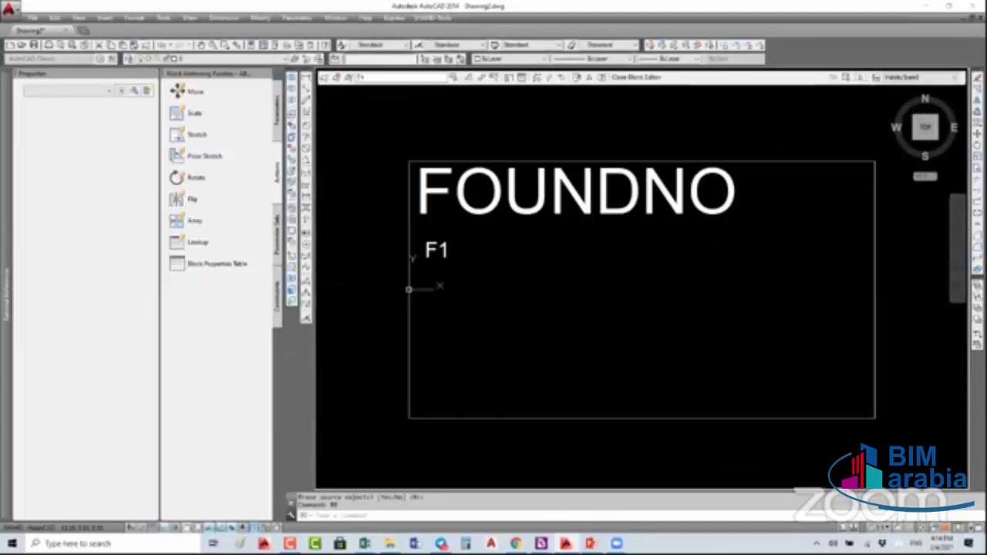
Copy the FOUNDNO attribute definition to a spot below the F1 label
click(733, 226)
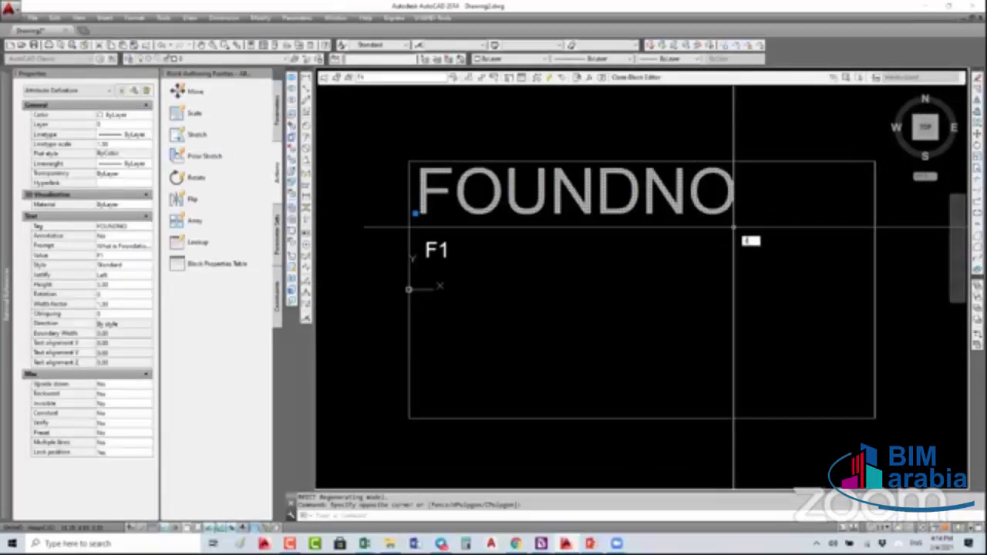
key(Escape)
click(755, 227)
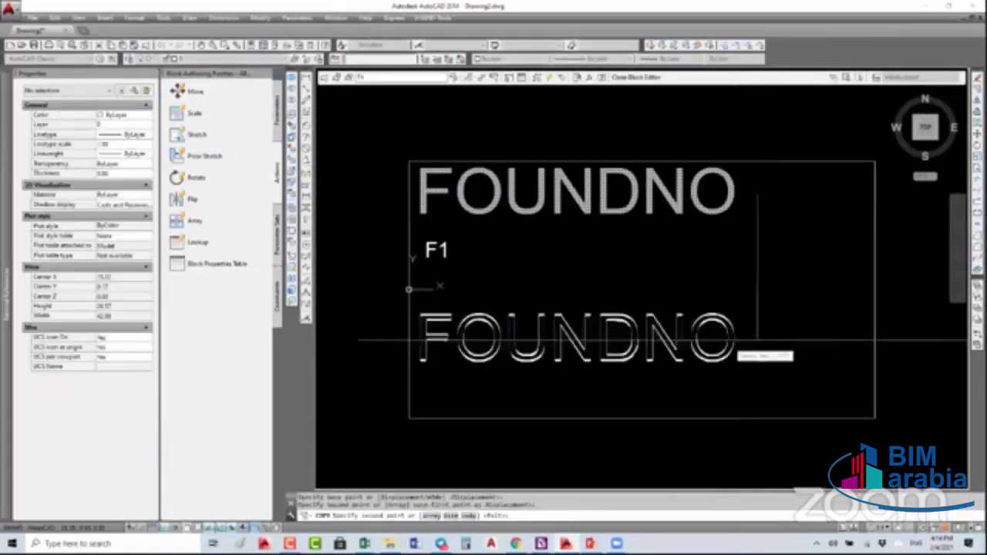
click(720, 332)
key(Escape)
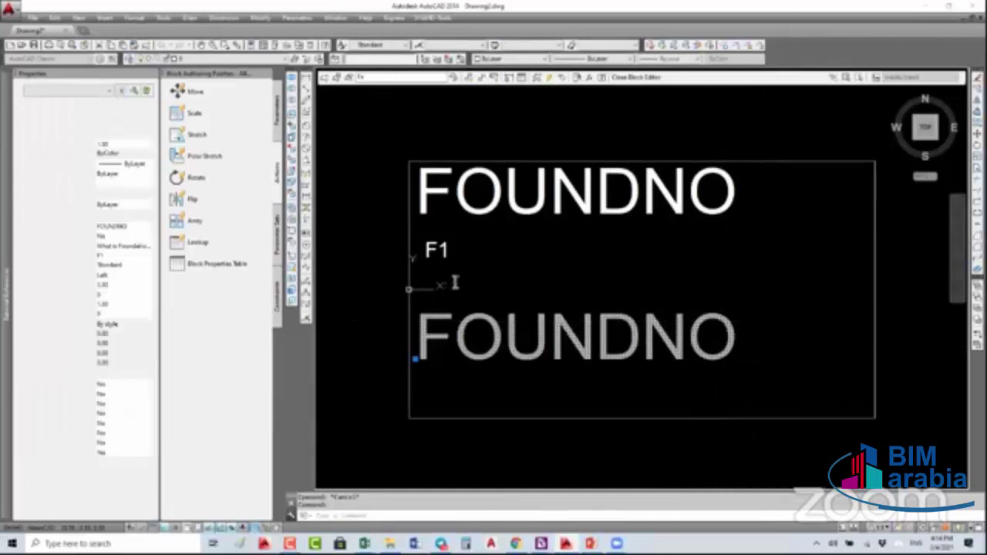
Edit the copied attribute's prompt and change its default value to 500
double_click(455, 282)
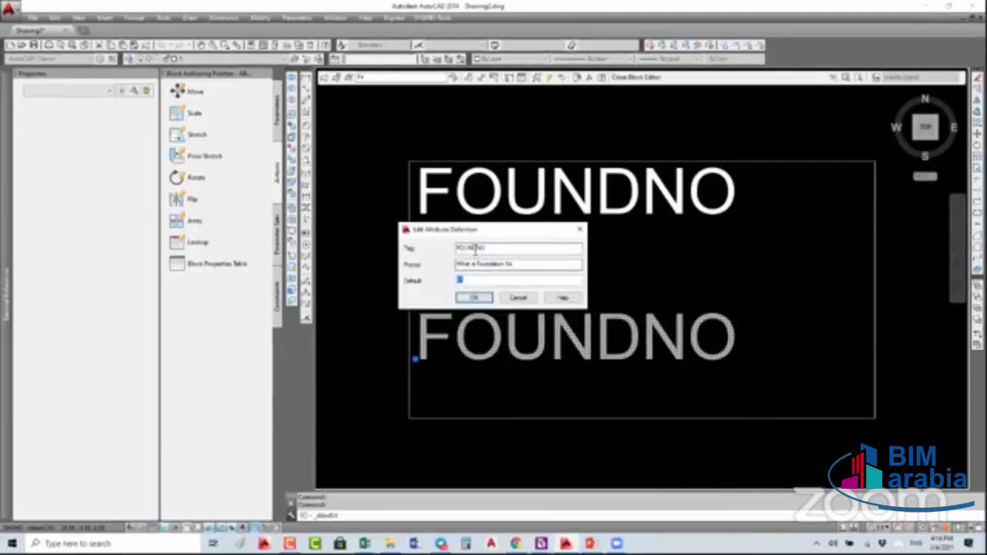
click(488, 248)
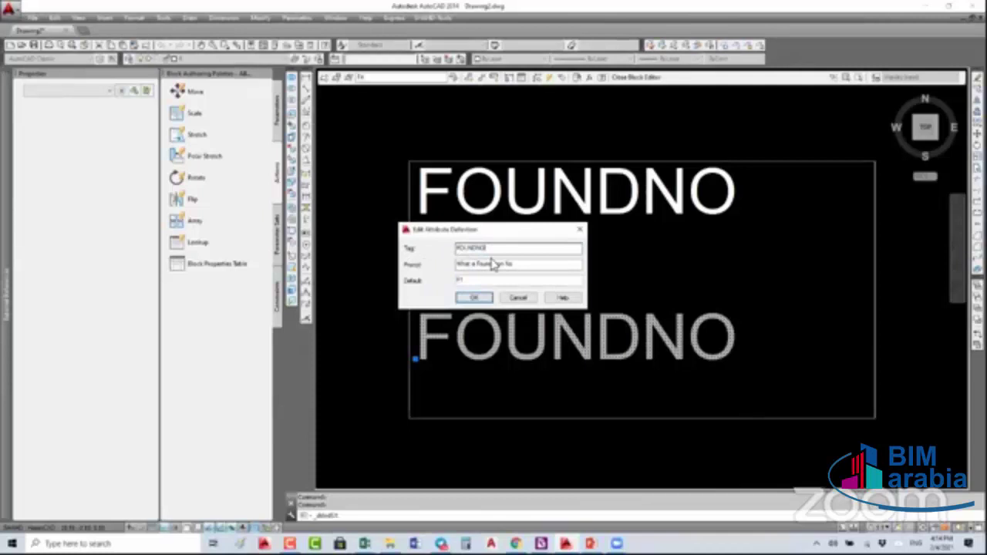
key(shift+Tab)
key(shift+Tab)
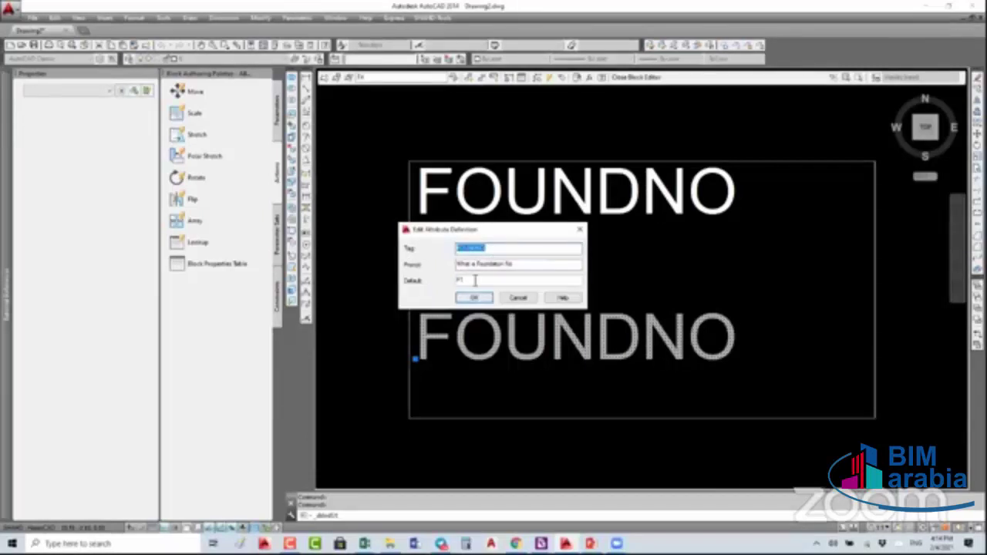
double_click(492, 265)
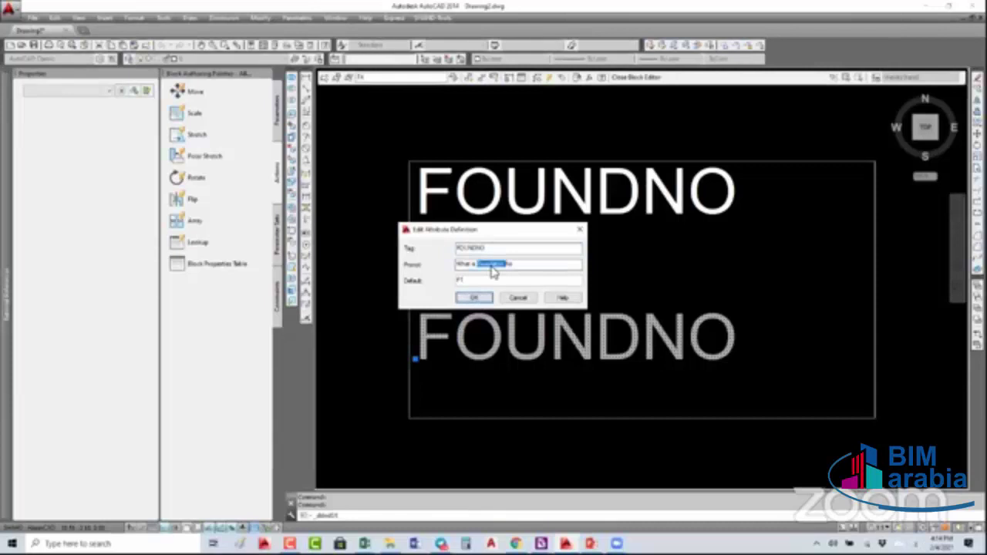
click(492, 266)
key(BackSpace)
text(N)
double_click(458, 281)
text(00)
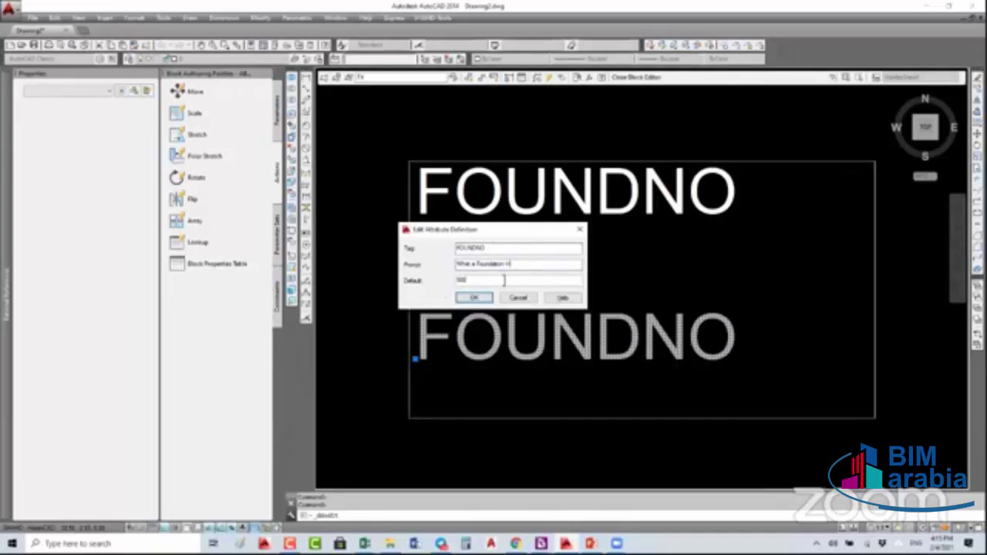
click(474, 298)
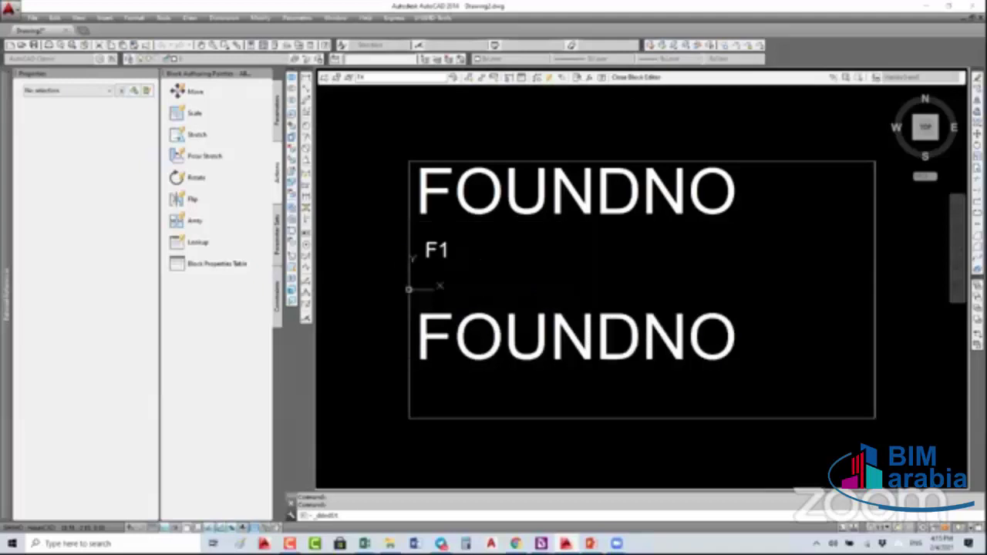
Save the F1 block edits and run ATTSYNC on F1 so both placed blocks show 500
click(634, 85)
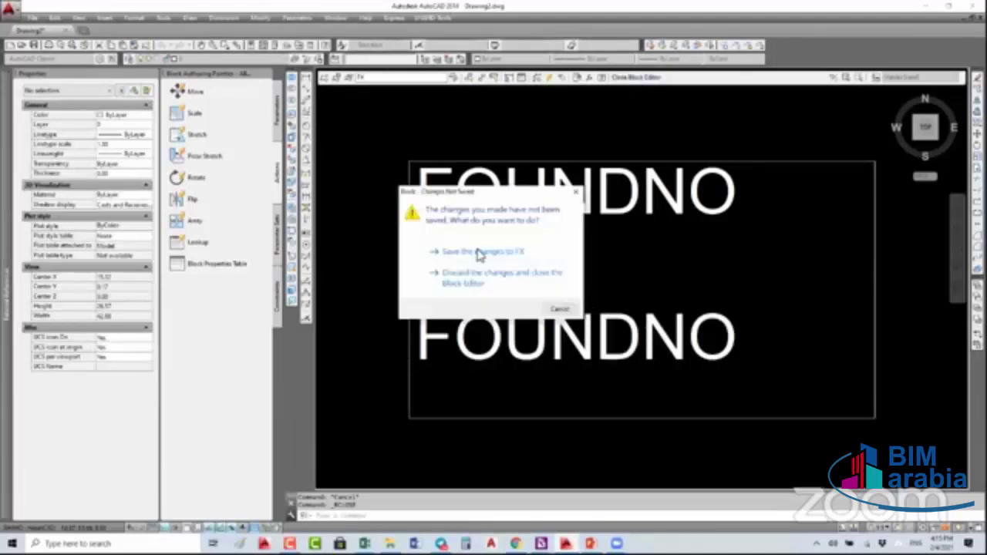
click(476, 253)
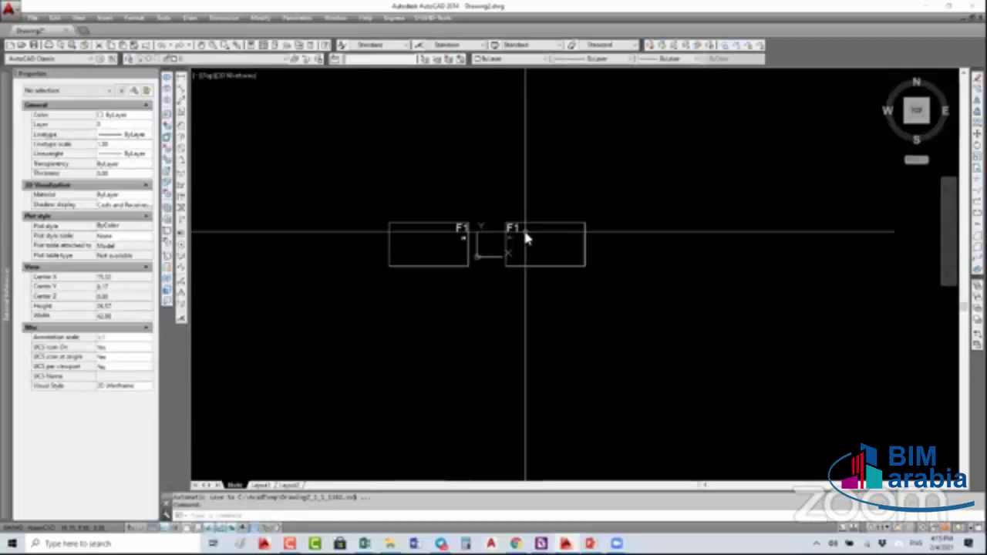
text(attsy)
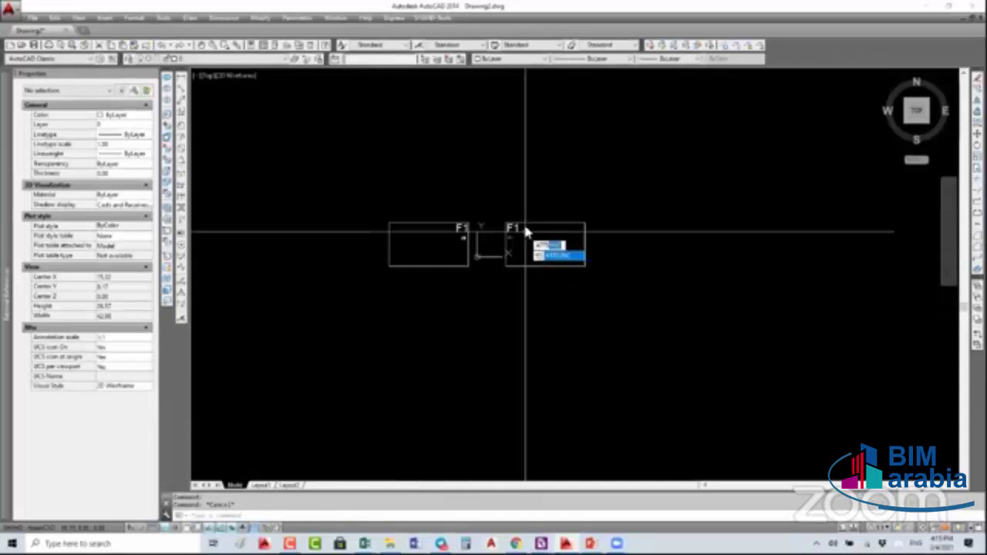
text(nc)
key(Return)
key(Return)
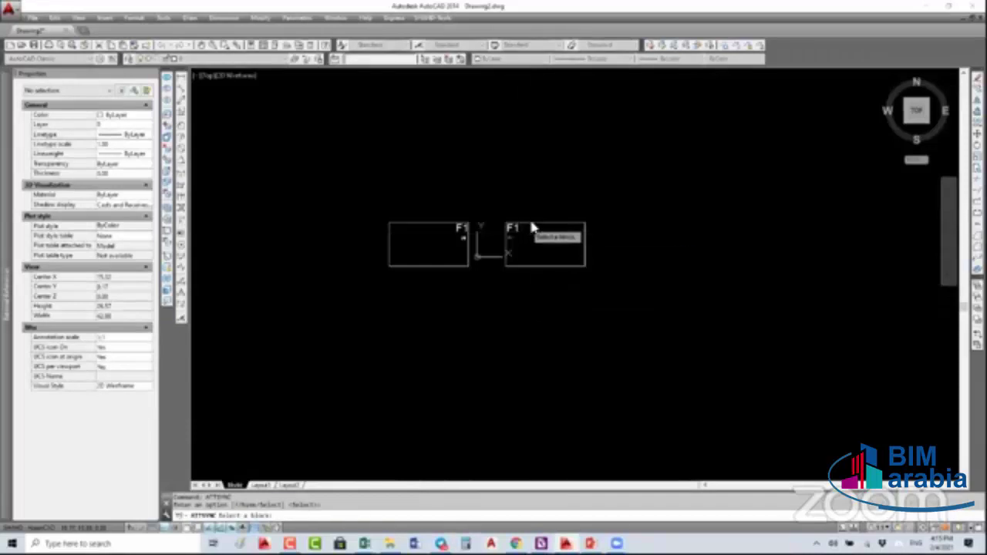
click(526, 226)
key(Return)
scroll(526, 230, up, 2)
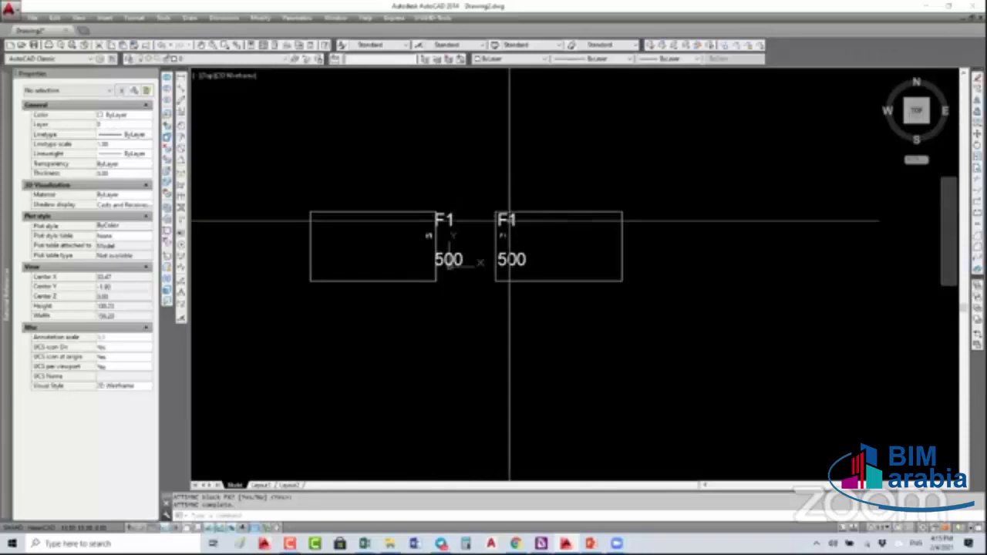
click(512, 216)
double_click(511, 220)
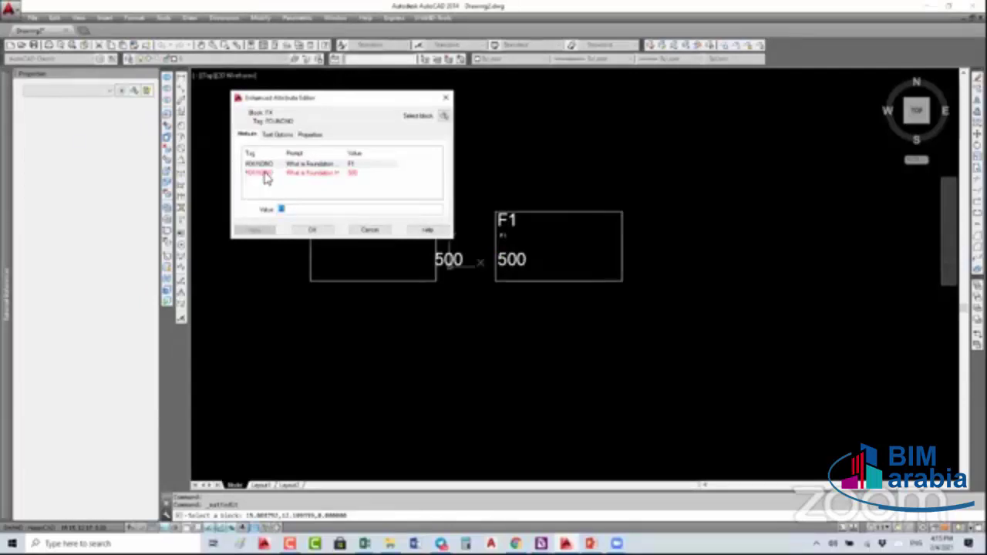
click(265, 175)
click(264, 164)
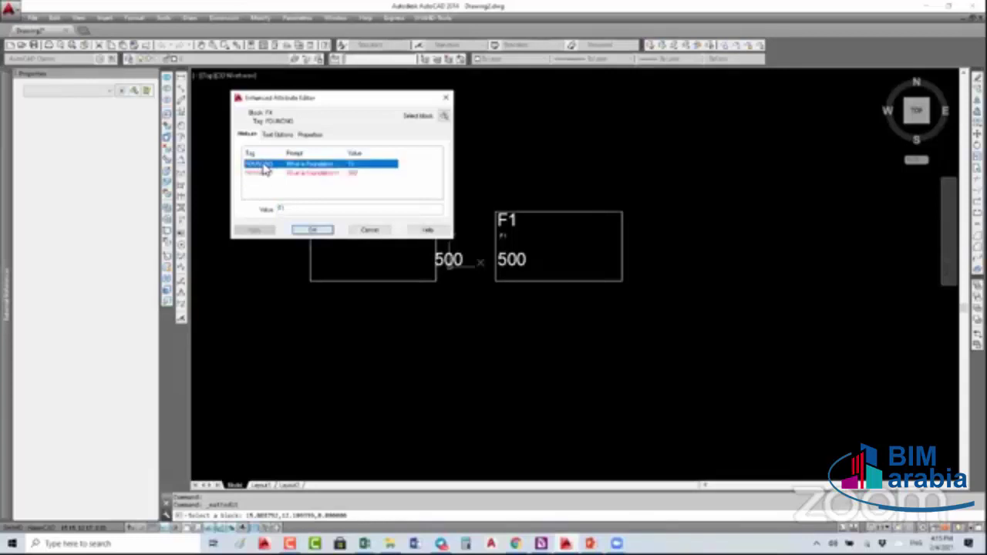
click(265, 175)
key(Up)
key(Down)
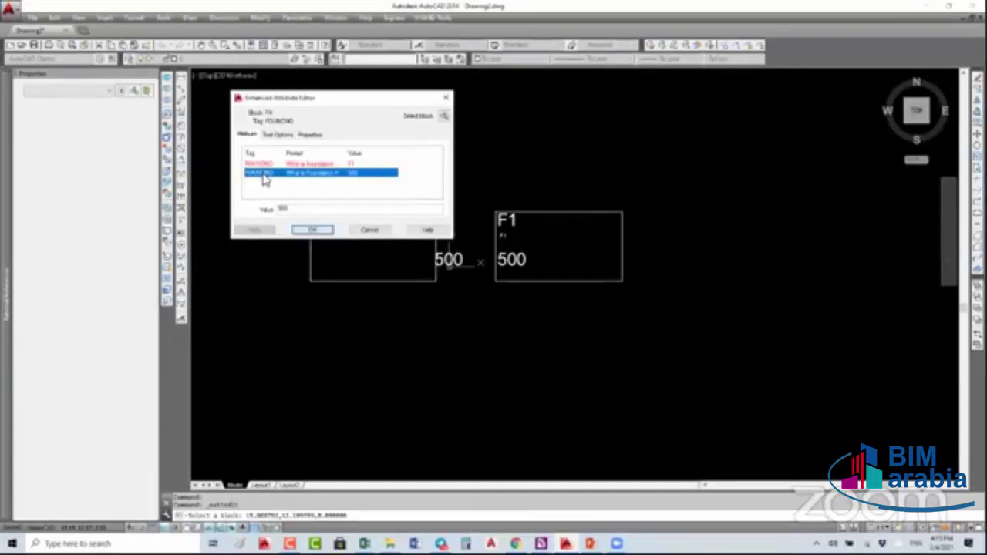
click(278, 165)
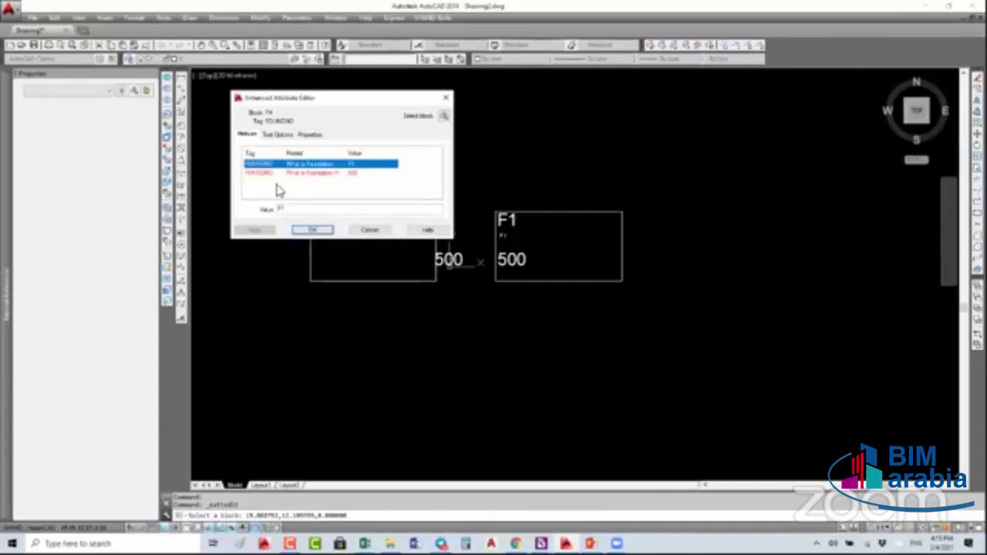
key(Tab)
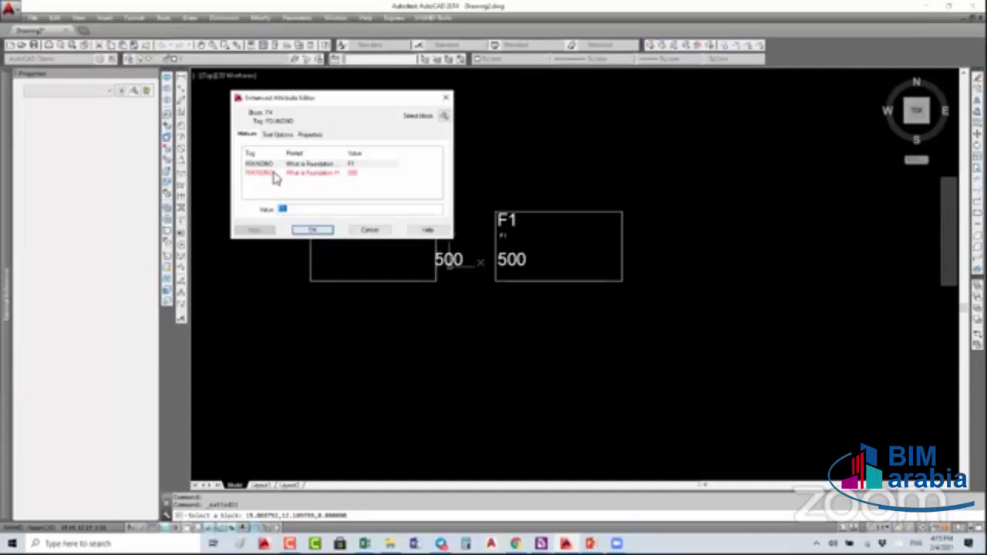
click(266, 173)
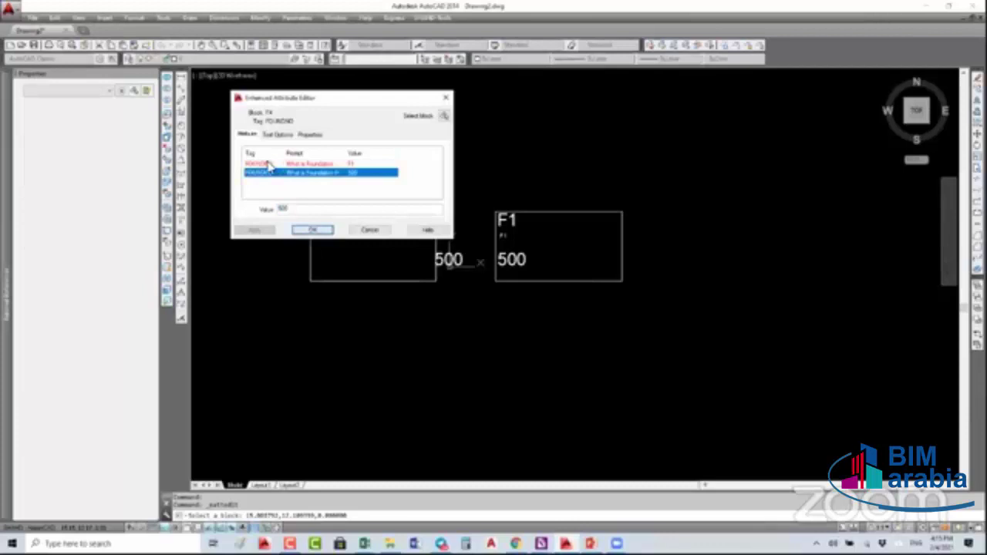
click(267, 165)
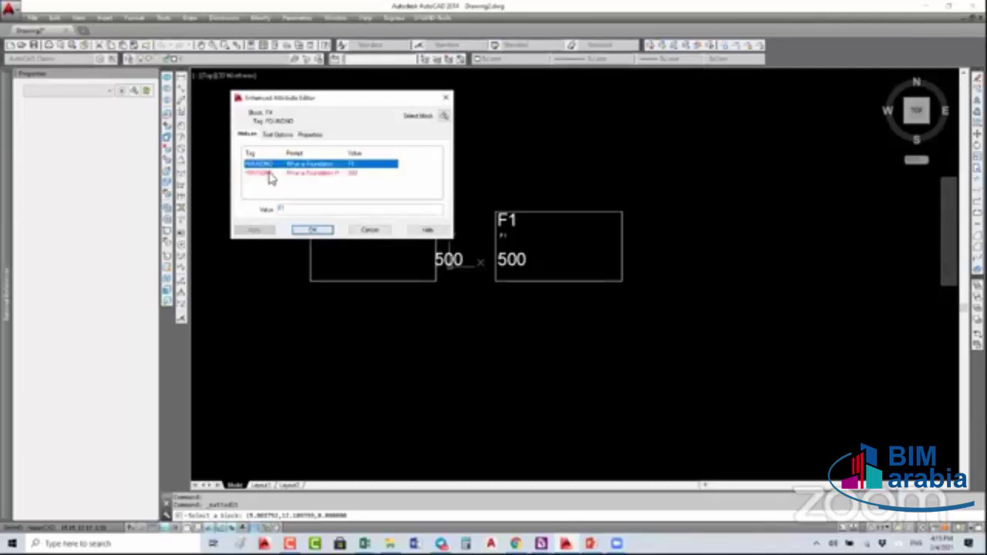
click(375, 229)
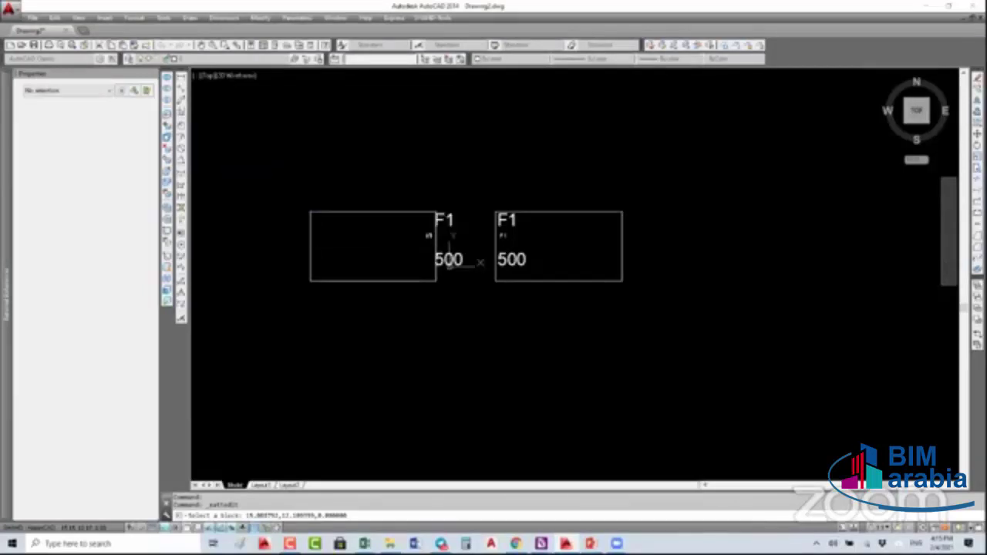
Open the F1 block in the Block Editor with BE
click(495, 225)
text(be)
key(Return)
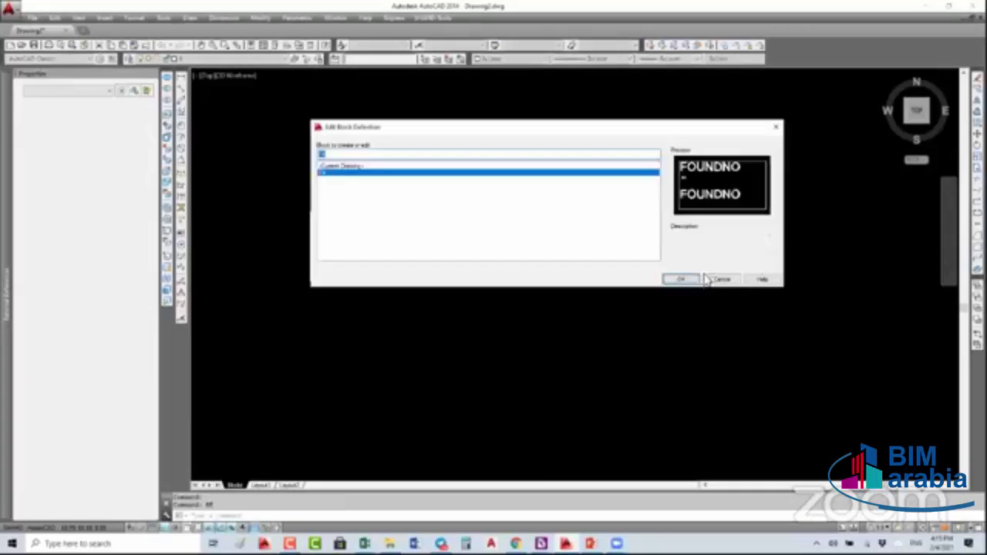
click(682, 280)
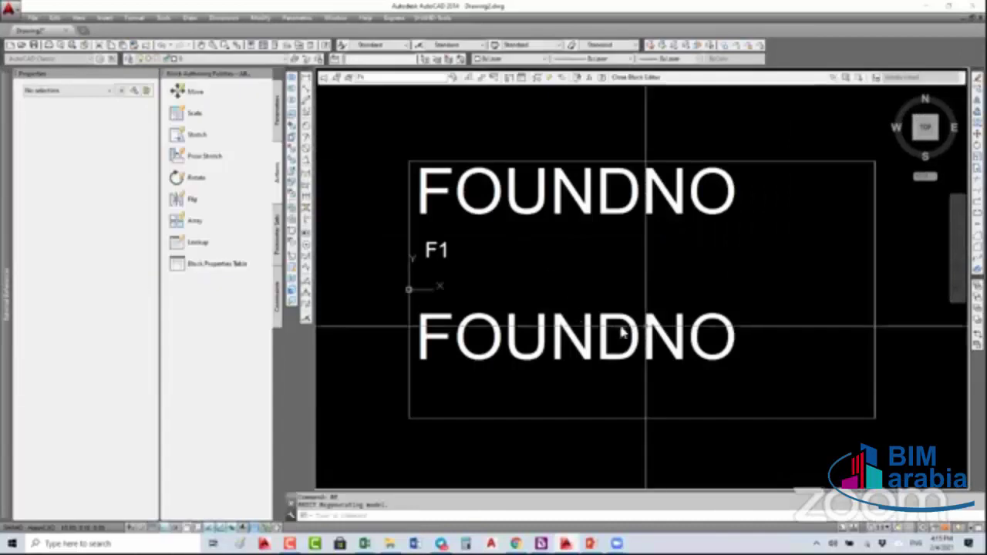
Retag the lower attribute definition as FOUNDN-H with prompt 'What is Foundation H'
double_click(625, 332)
click(513, 254)
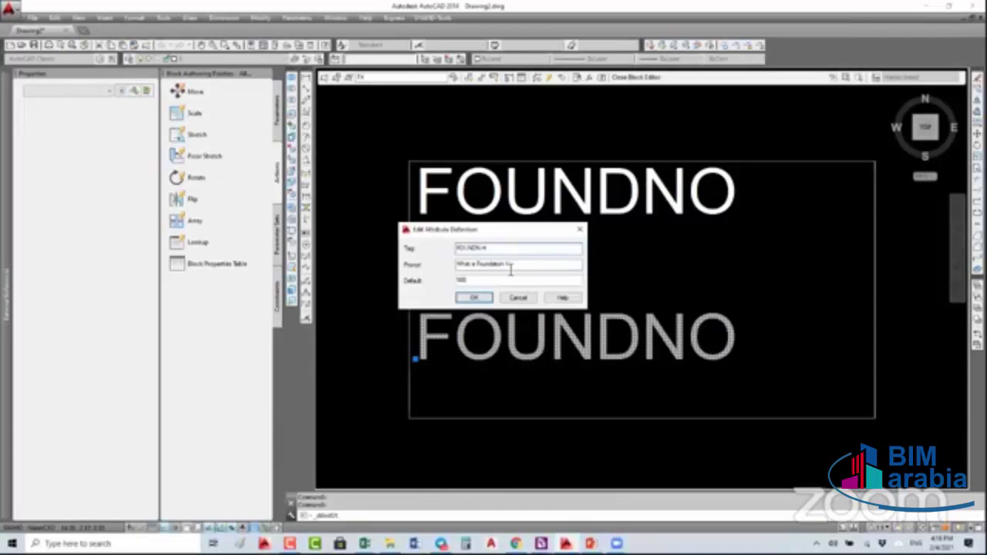
click(511, 265)
key(Tab)
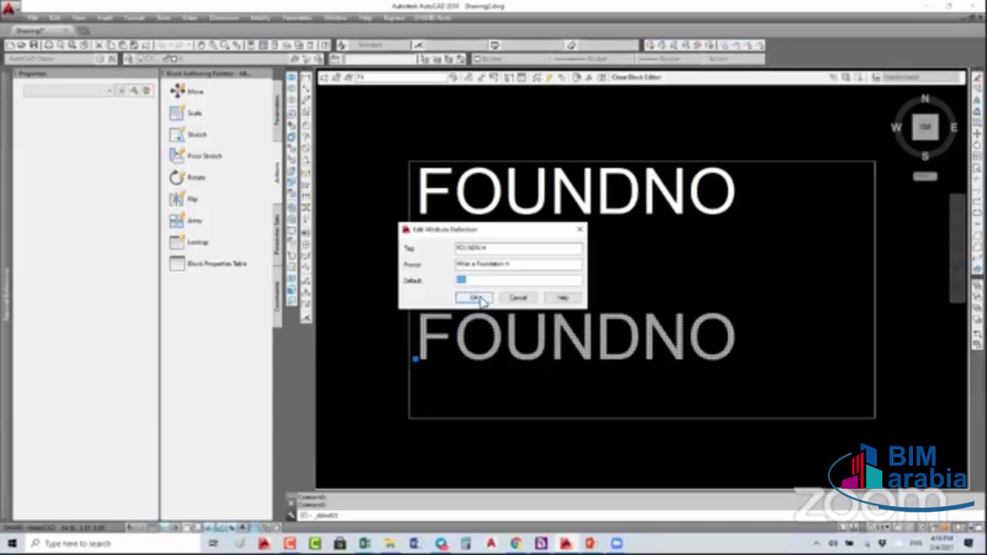
click(482, 300)
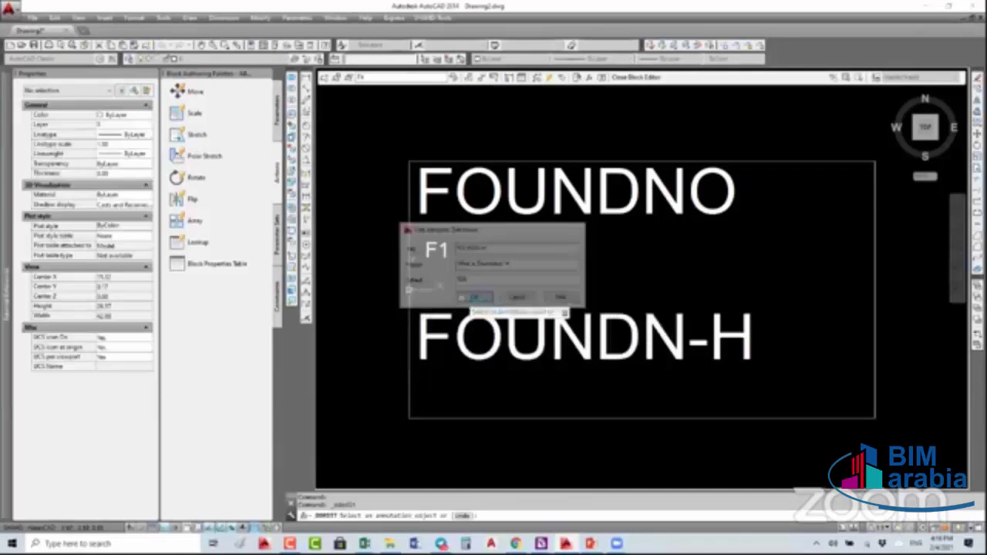
Close the Block Editor, saving the changes to F1
key(Escape)
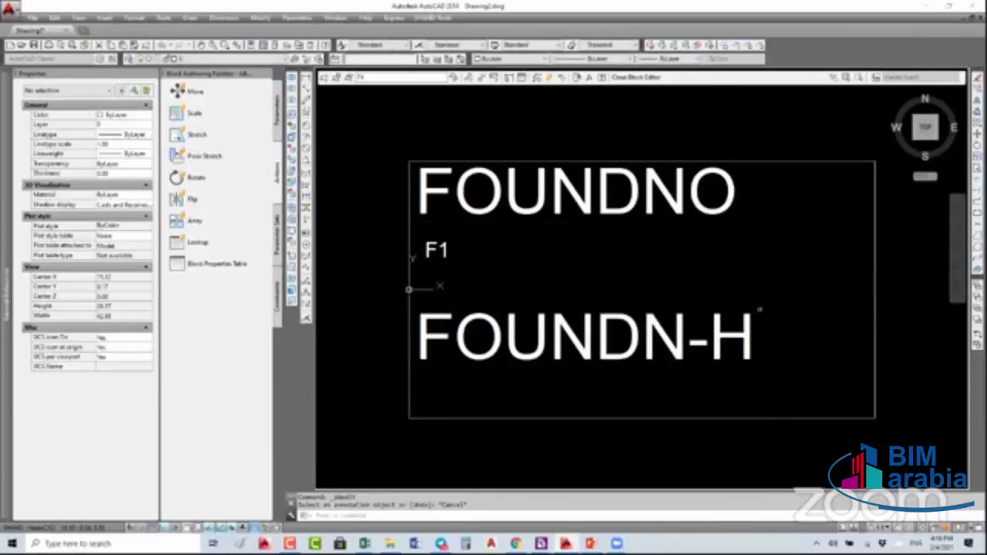
click(639, 78)
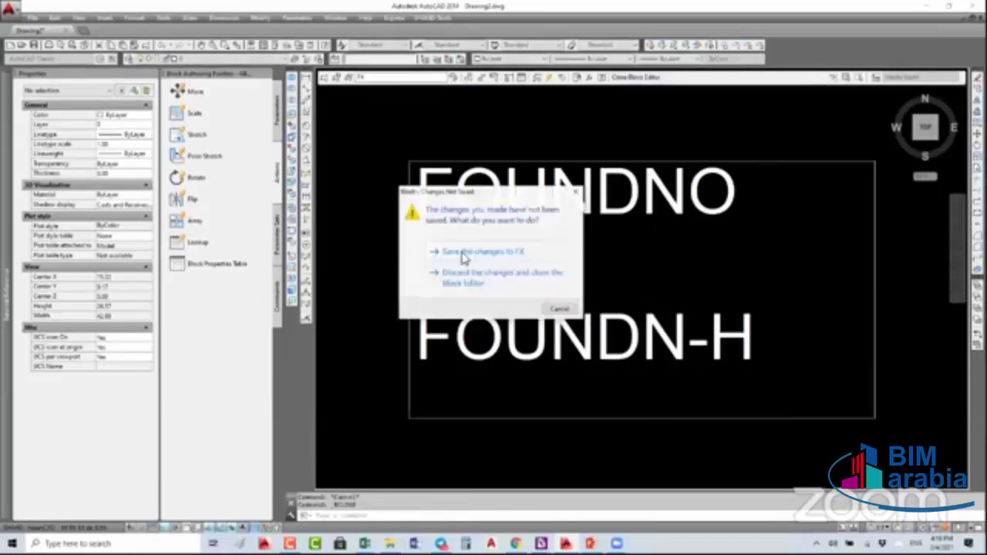
click(463, 254)
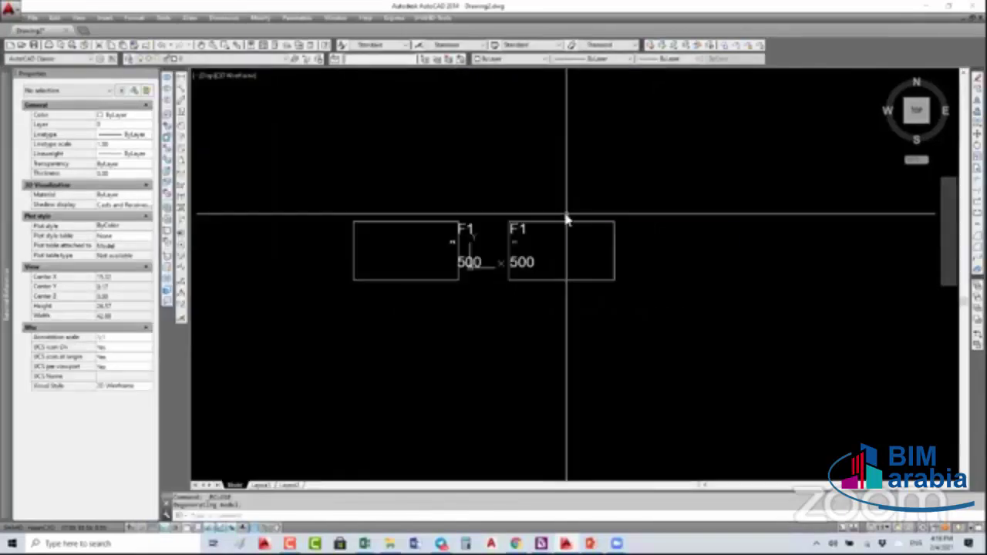
Synchronise the F1 block's attributes with ATTSYNC and inspect the right F1 block
text(att)
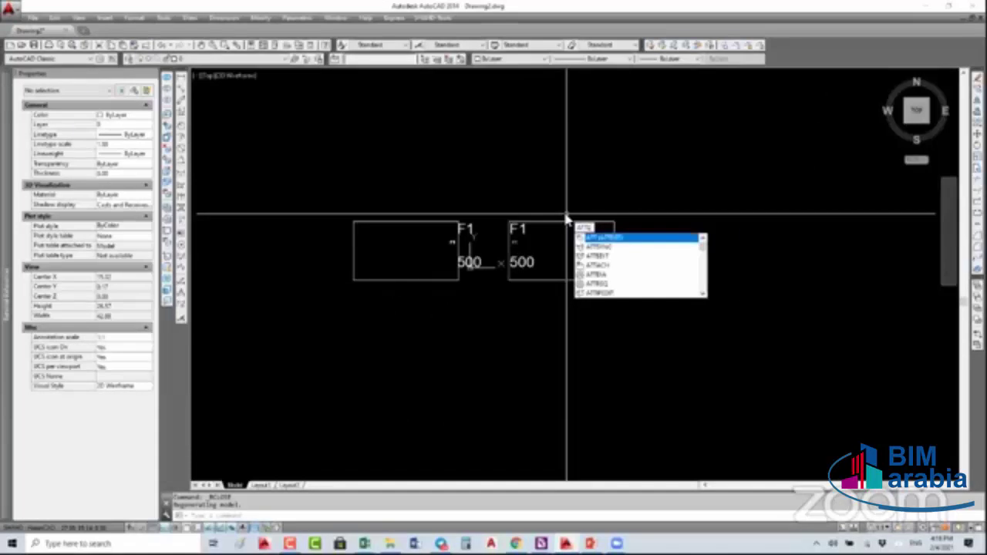
text(s)
key(Return)
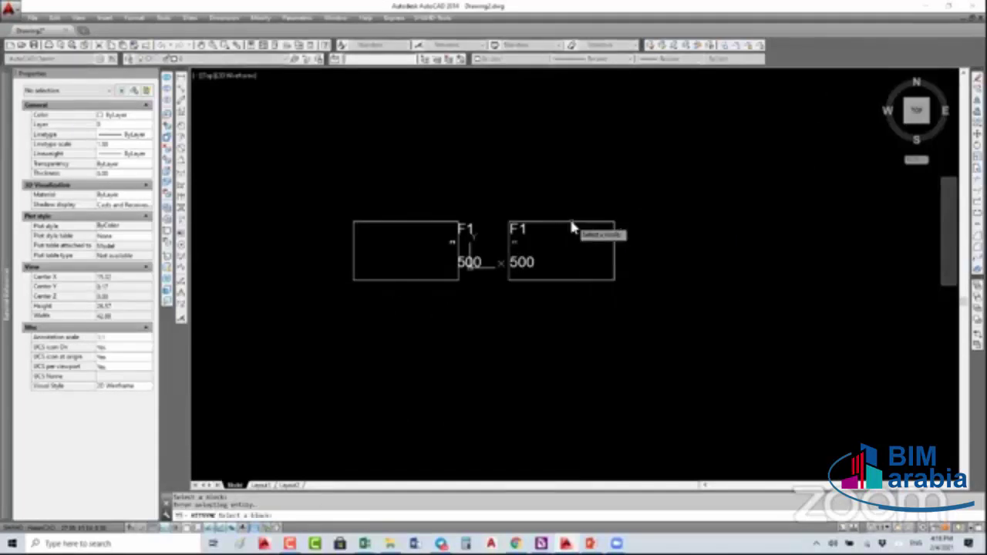
click(571, 223)
key(Return)
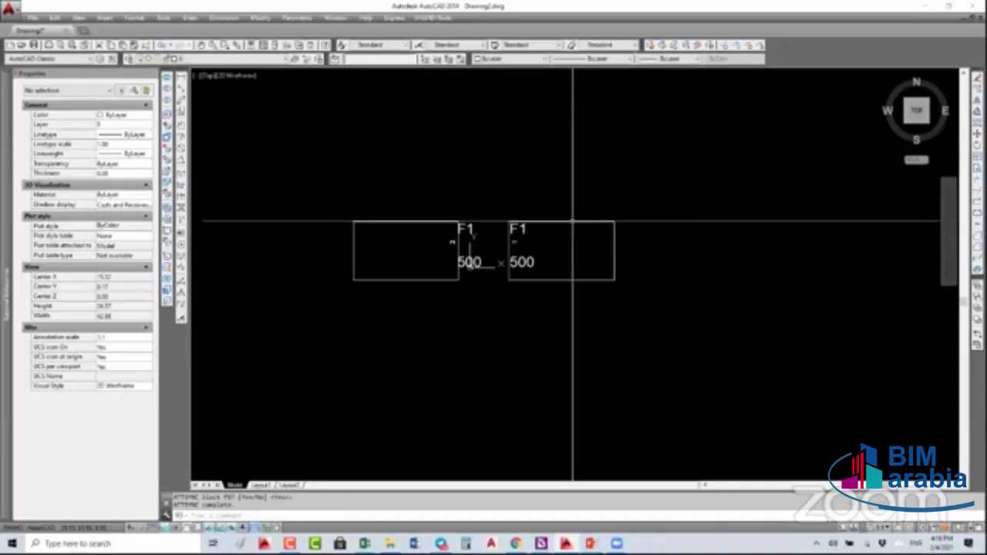
click(572, 222)
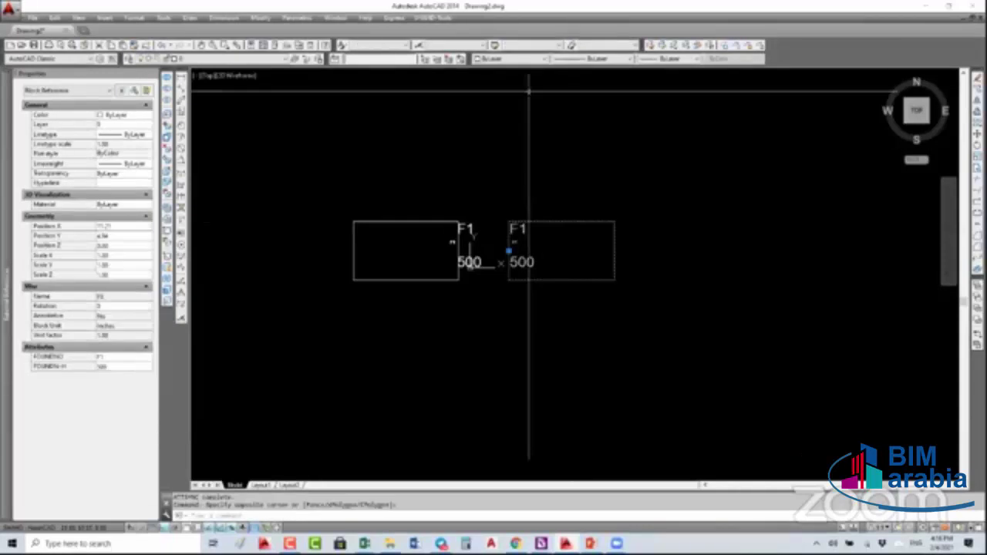
click(575, 231)
key(Escape)
Resynchronise the F1 attributes, then delete the left F1 block
text(att)
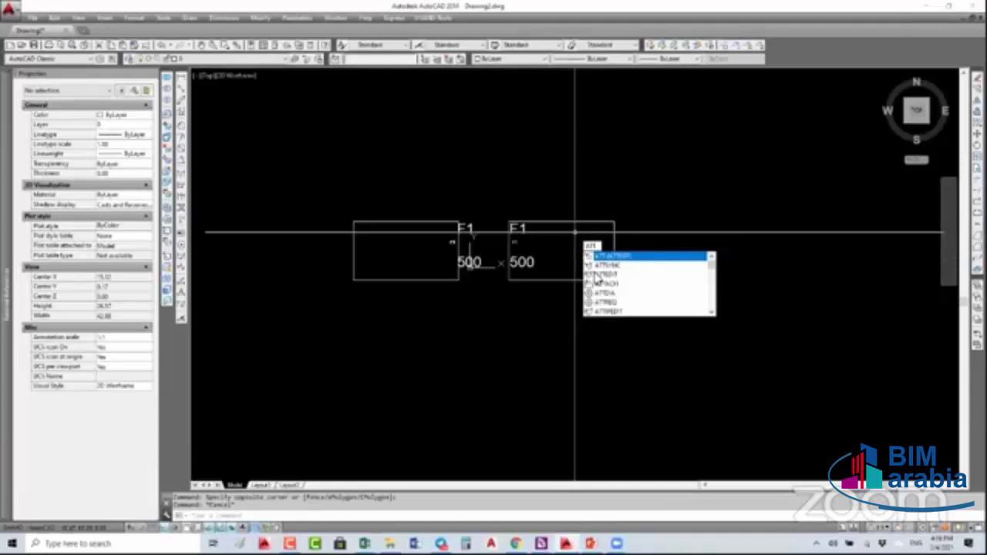
click(605, 264)
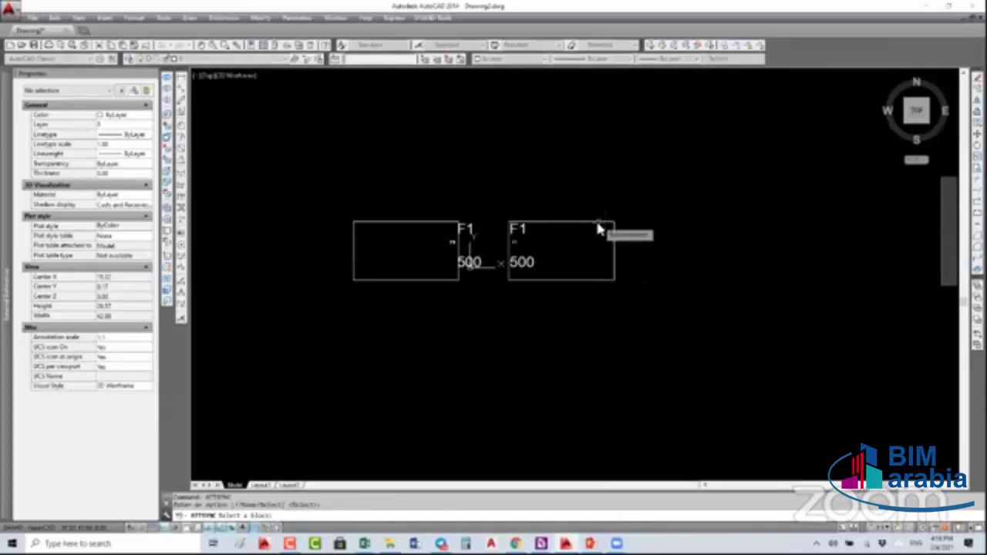
key(Return)
click(458, 229)
key(Return)
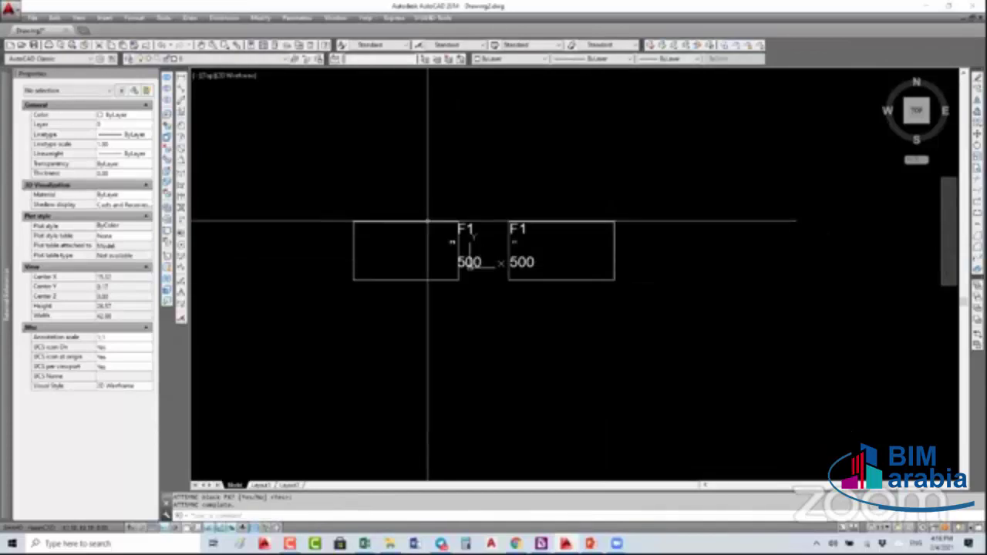
click(429, 222)
key(Delete)
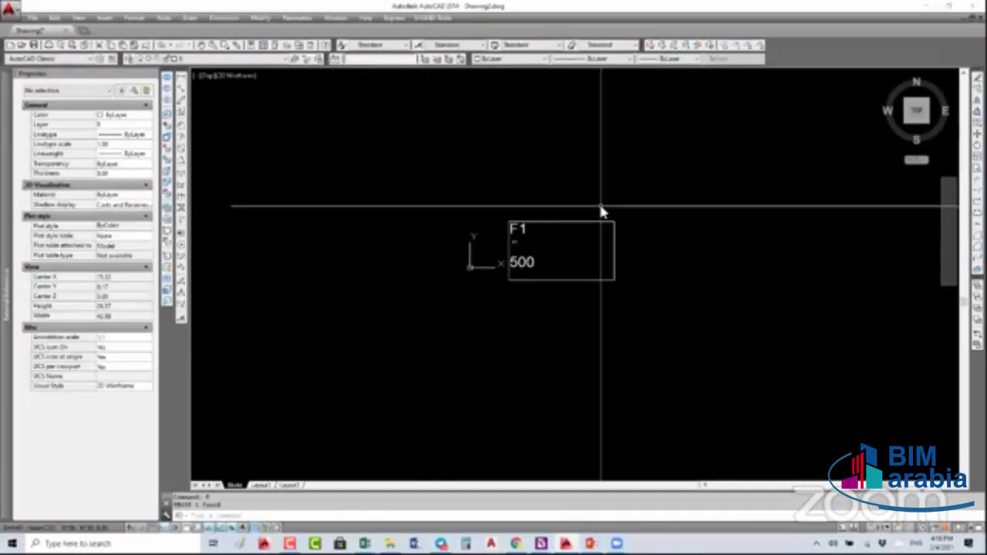
Mirror the F1 block to the left, keeping the original, and confirm the copy reads F1 and 500
click(476, 245)
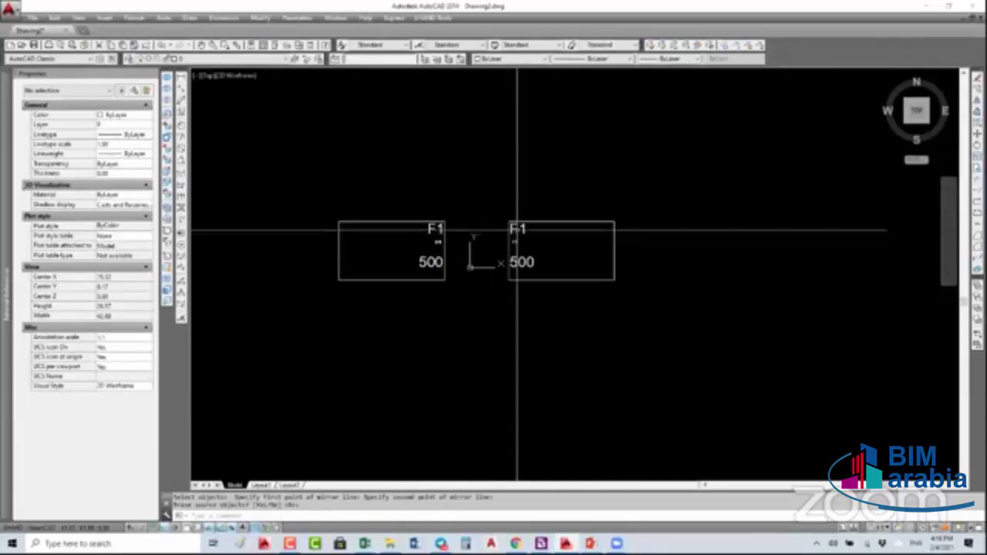
key(Return)
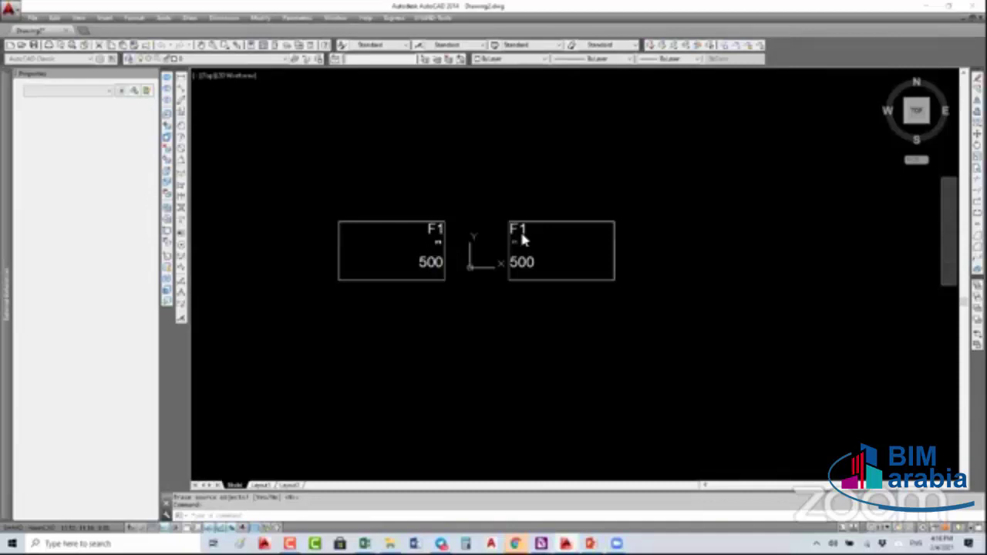
double_click(522, 240)
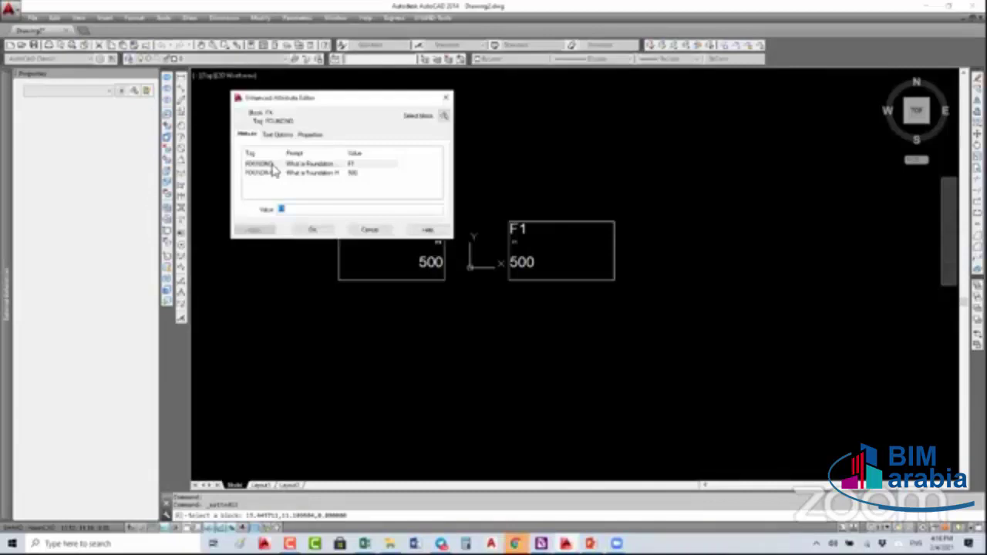
click(373, 233)
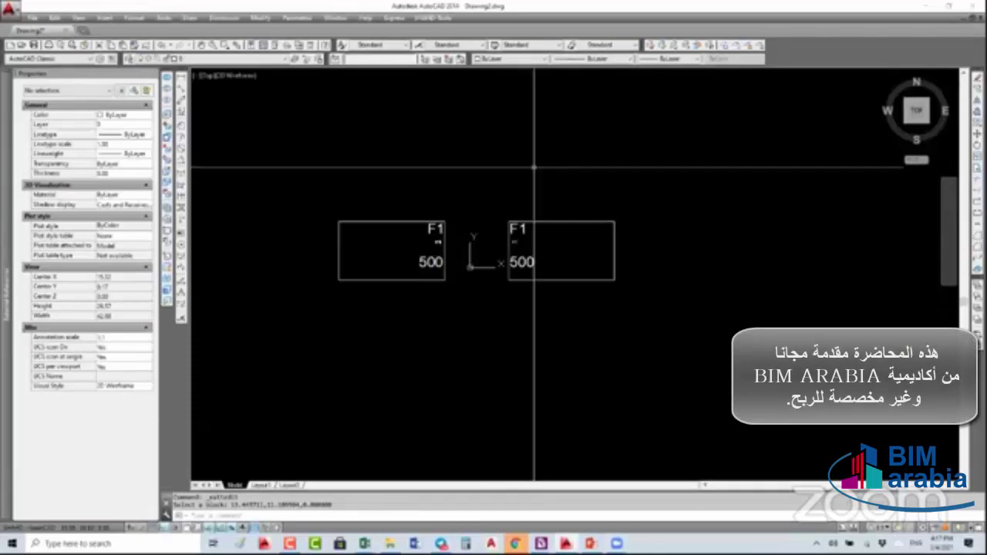
key(Escape)
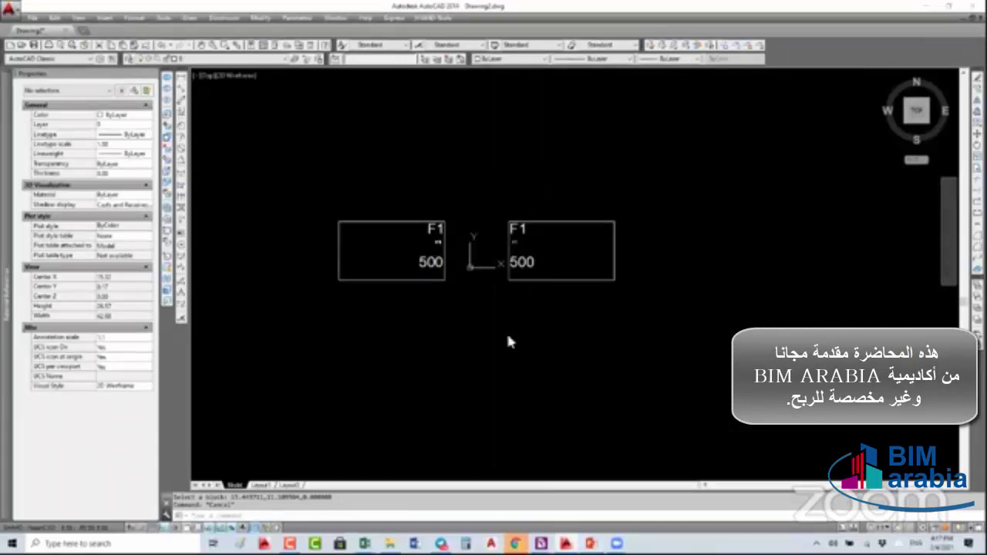
key(alt+Tab)
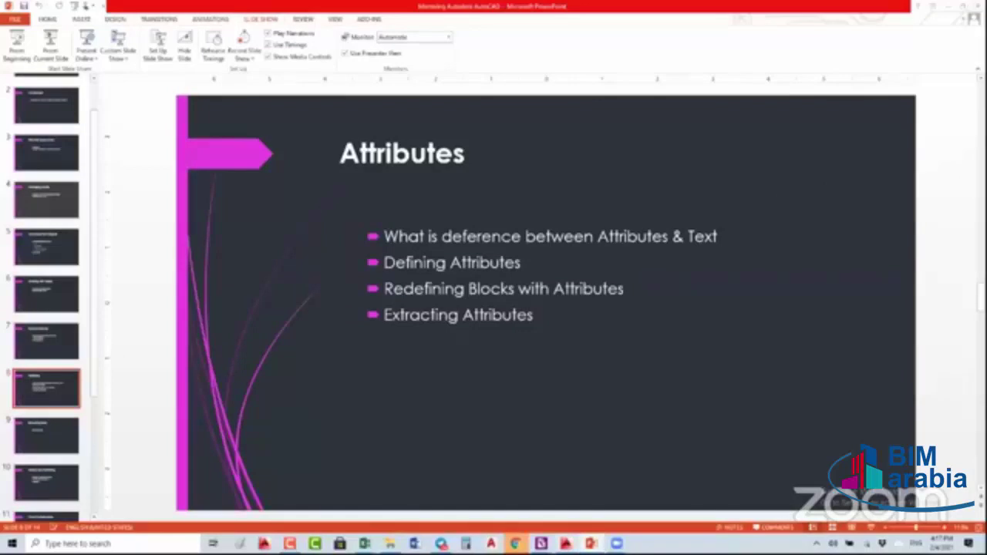
key(alt+Tab)
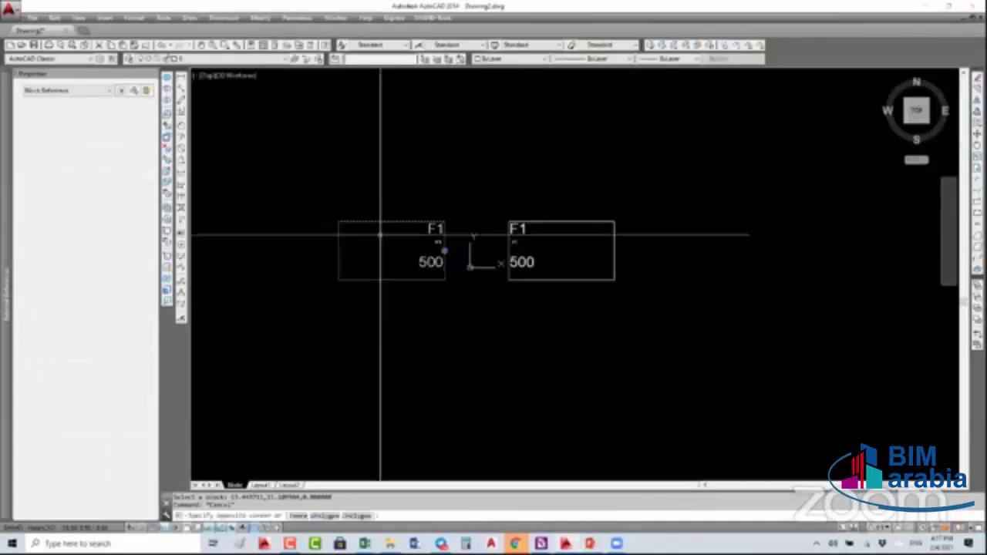
Select the stacked F1 blocks and start a copy, then cancel it
scroll(381, 231, down, 8)
click(460, 272)
click(499, 225)
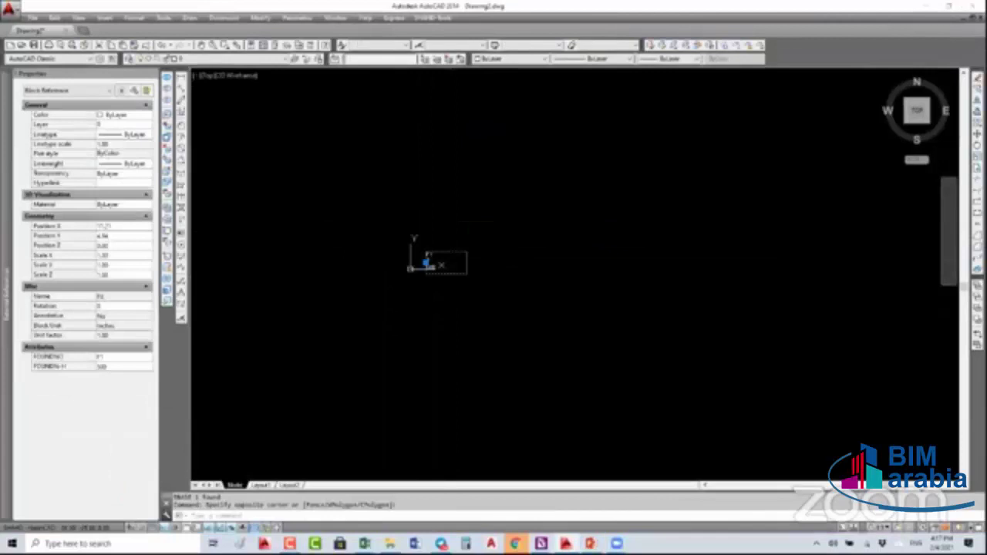
text(C)
click(442, 314)
text(co)
key(Return)
click(509, 345)
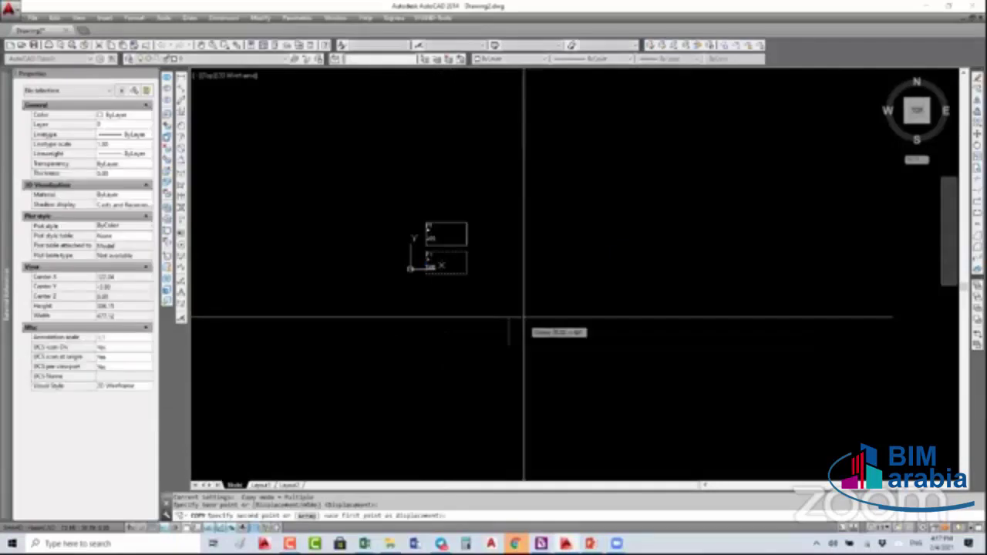
key(Escape)
key(Escape)
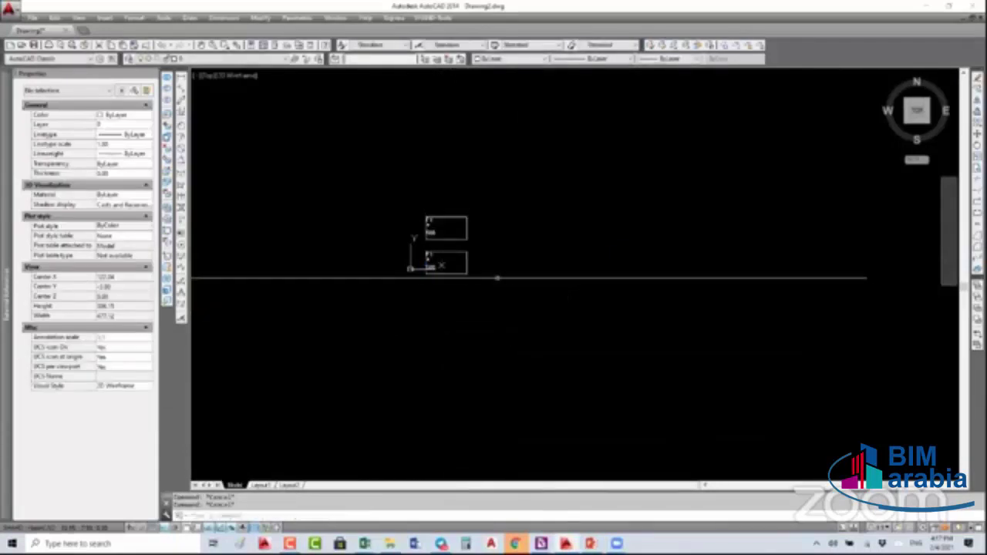
Copy the two stacked F1 blocks to the right to form four columns
text(c)
click(502, 221)
click(425, 287)
text(o)
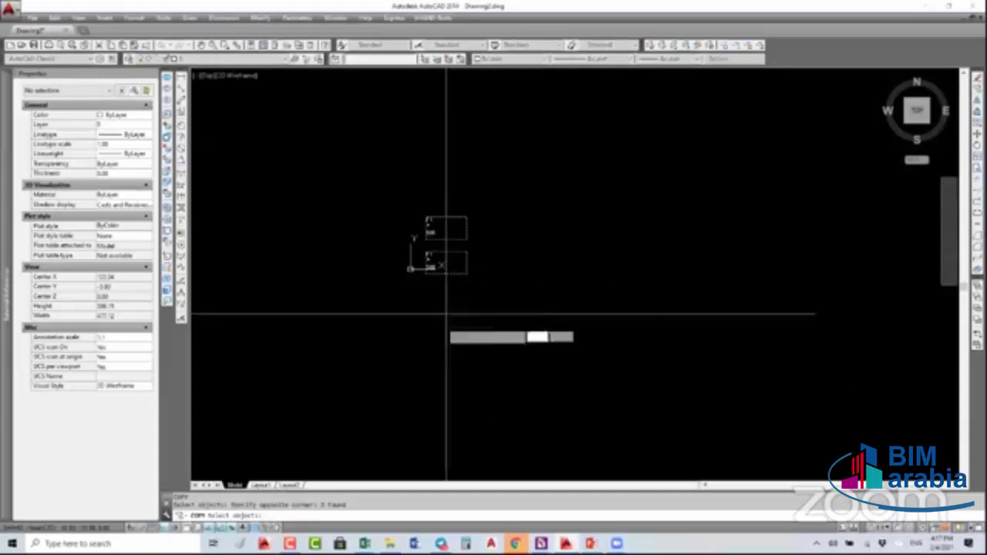
key(Return)
click(428, 337)
click(491, 340)
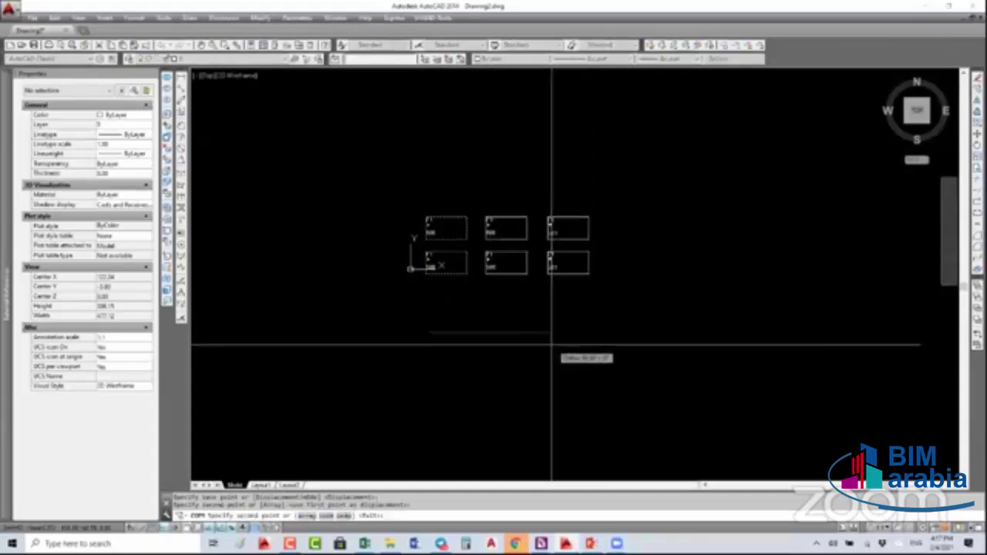
click(627, 343)
key(Return)
key(Return)
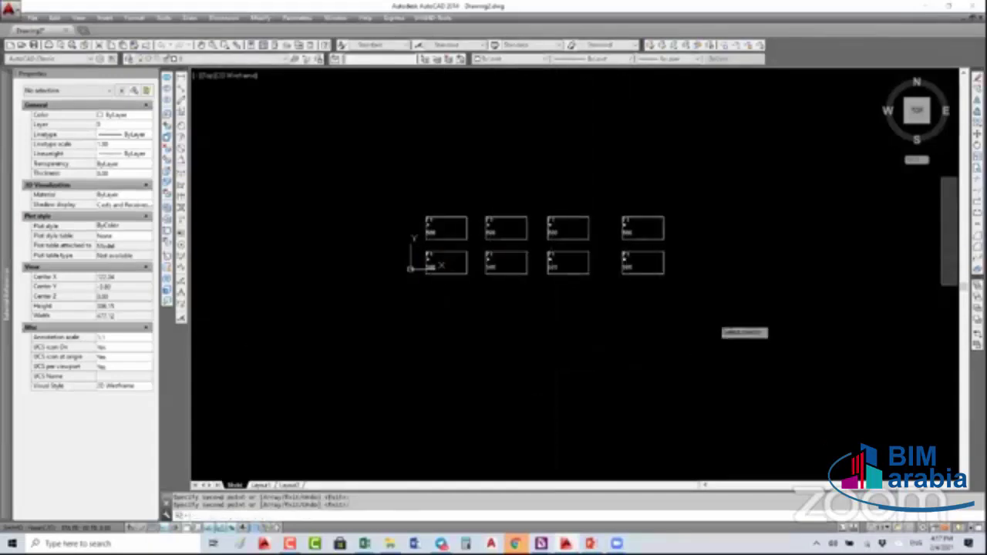
Copy all eight blocks downward to complete the sixteen-block grid
click(733, 318)
key(Return)
click(452, 311)
click(452, 444)
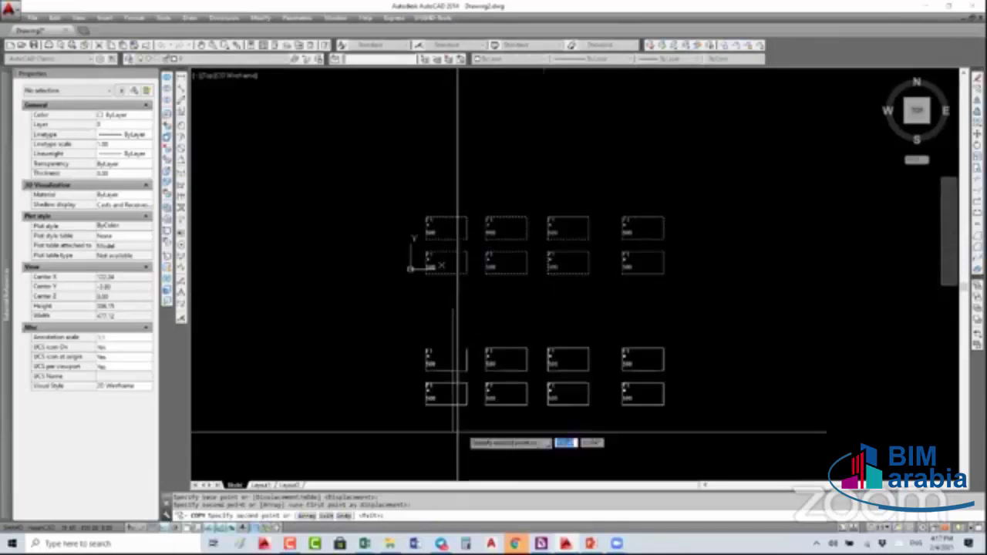
key(Escape)
click(679, 269)
click(447, 267)
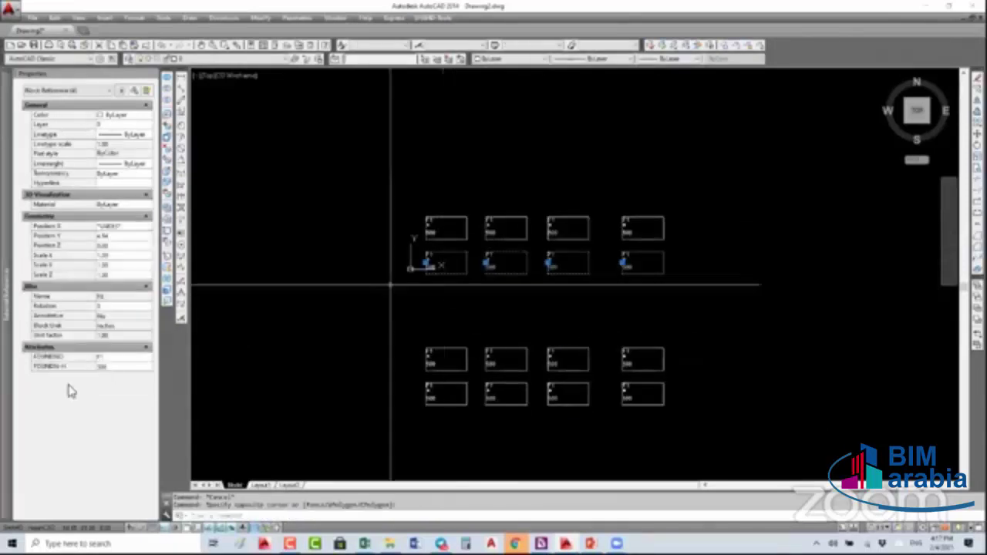
Set FOUNDN-H to 600 for the second row and 650 for the last two top-row blocks
click(112, 367)
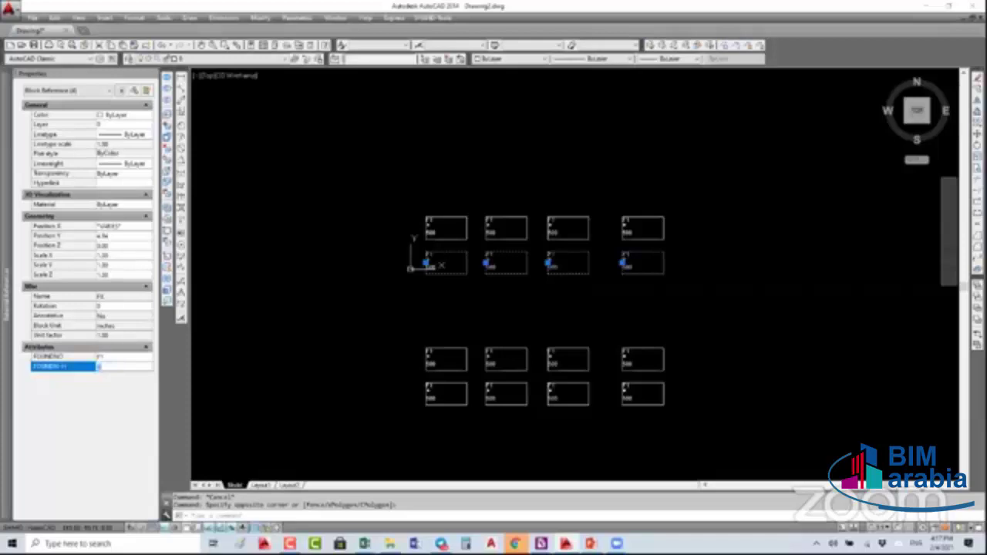
key(Escape)
click(710, 187)
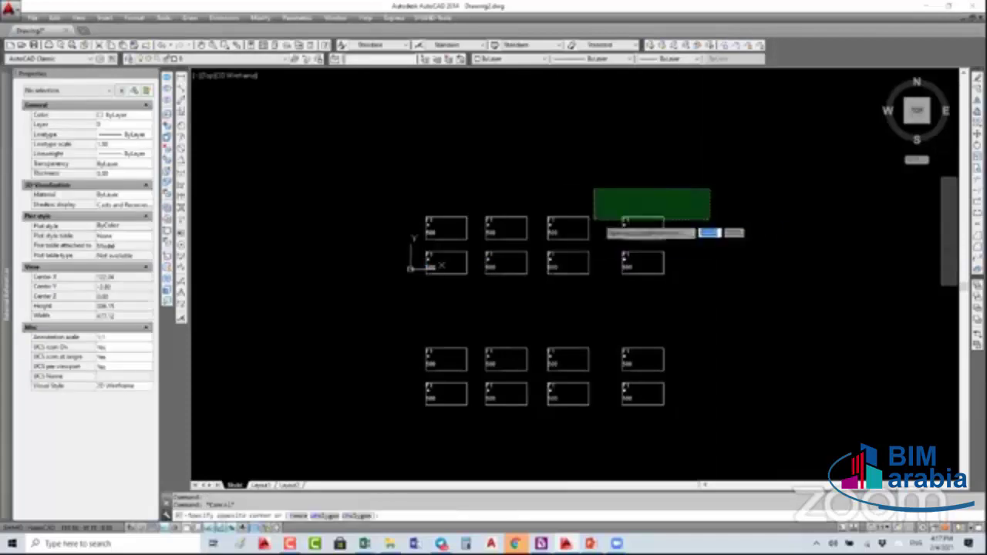
click(564, 232)
click(141, 368)
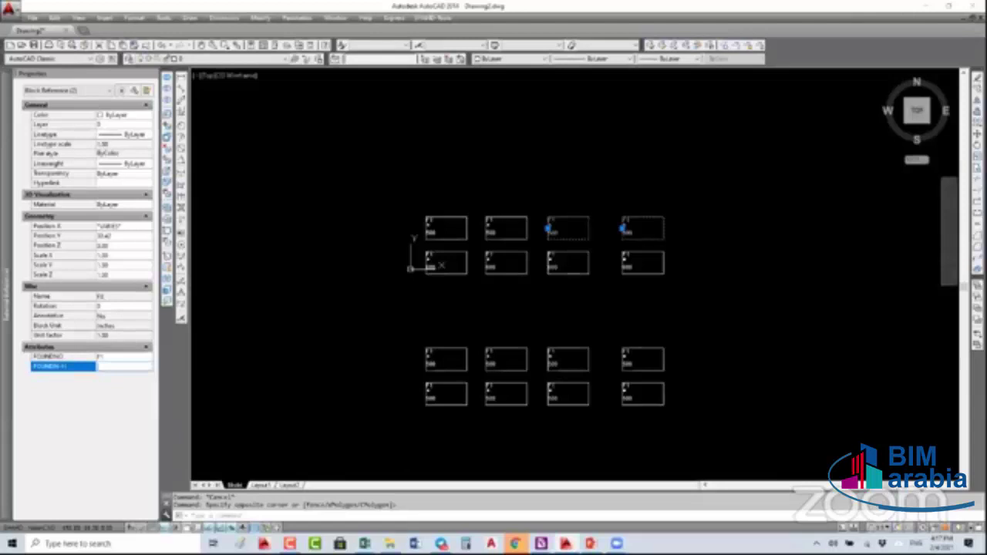
key(Escape)
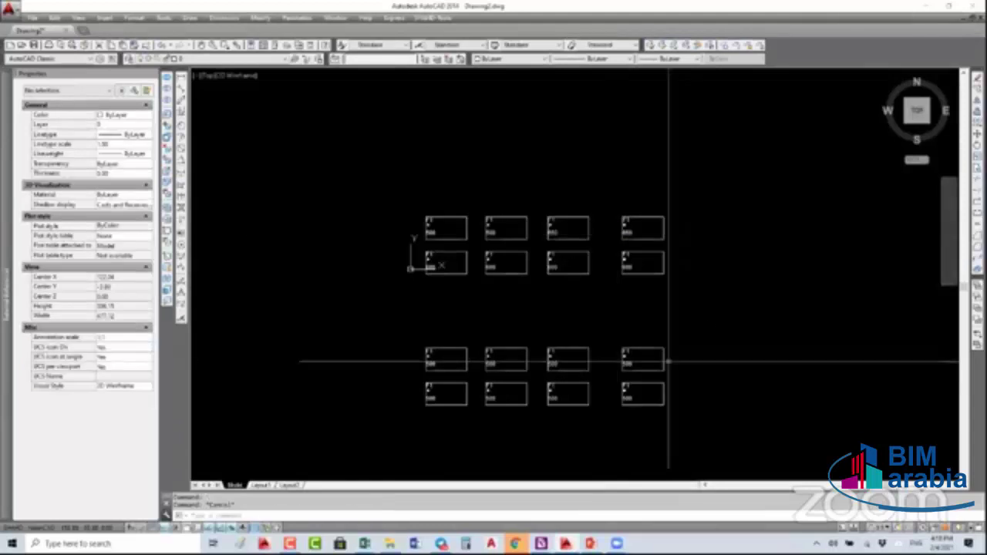
Change the lower right blocks to FOUNDNO F2 and FOUNDN-H 700
click(711, 326)
click(576, 416)
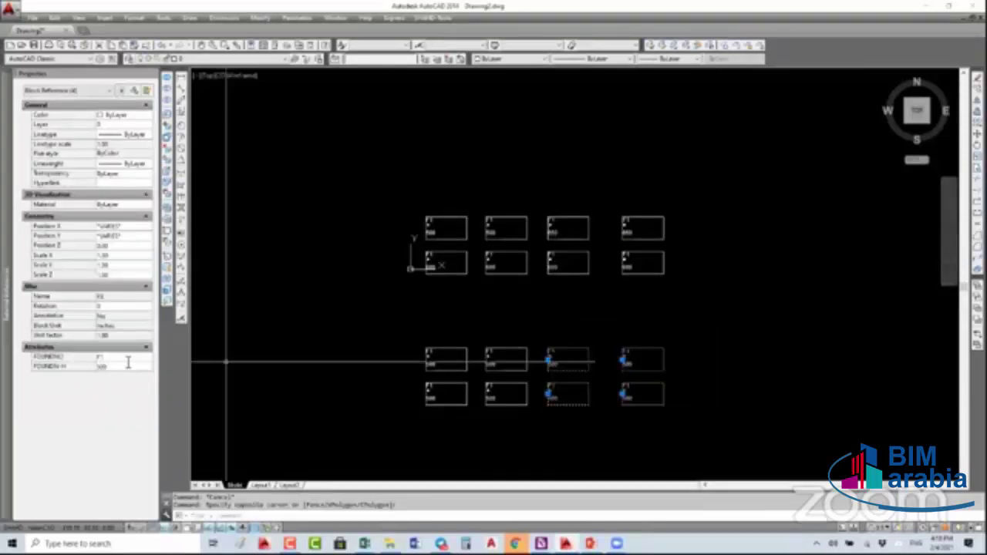
click(129, 361)
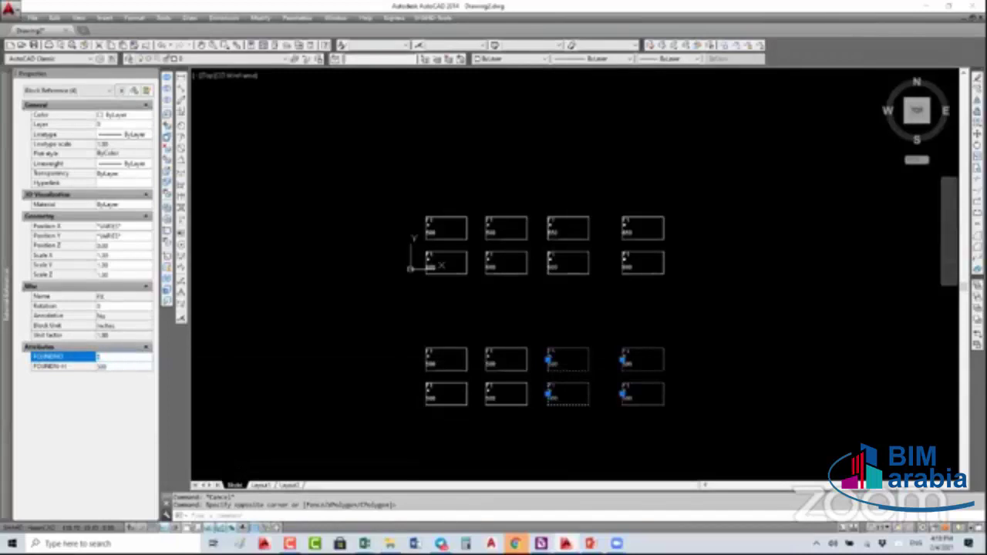
click(124, 366)
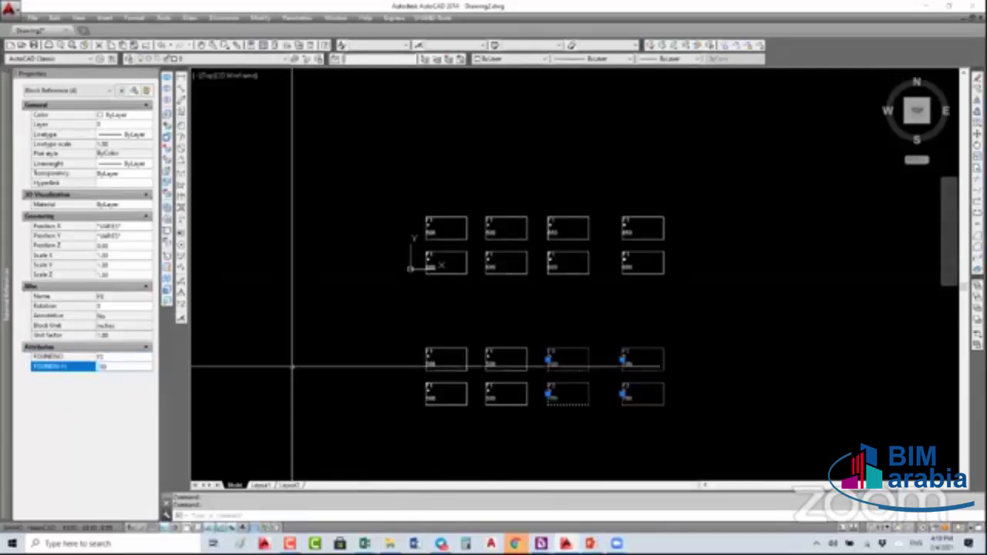
key(Escape)
Change the lower left blocks to FOUNDNO F3 and FOUNDN-H 900
drag(493, 345, 429, 452)
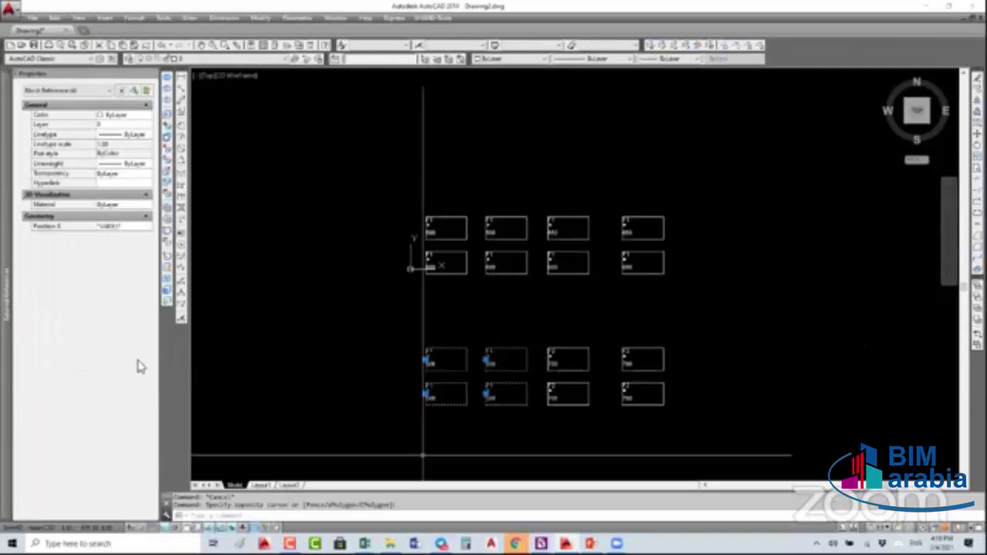
click(128, 357)
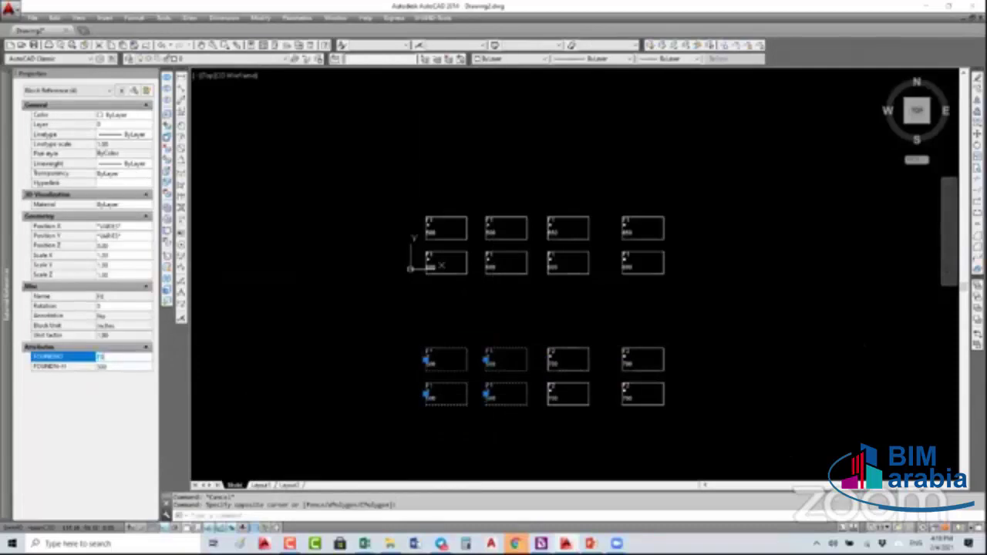
click(124, 366)
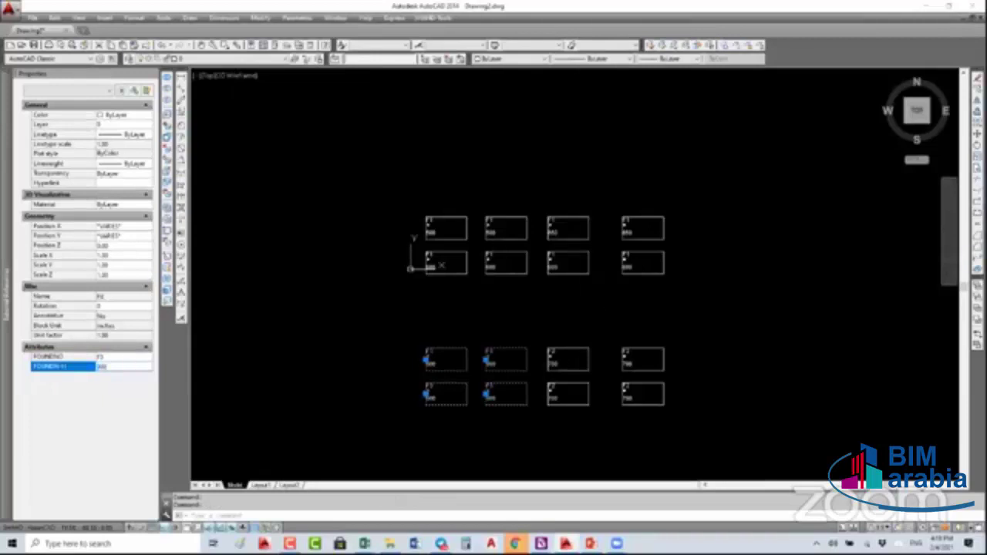
key(Escape)
scroll(501, 359, up, 4)
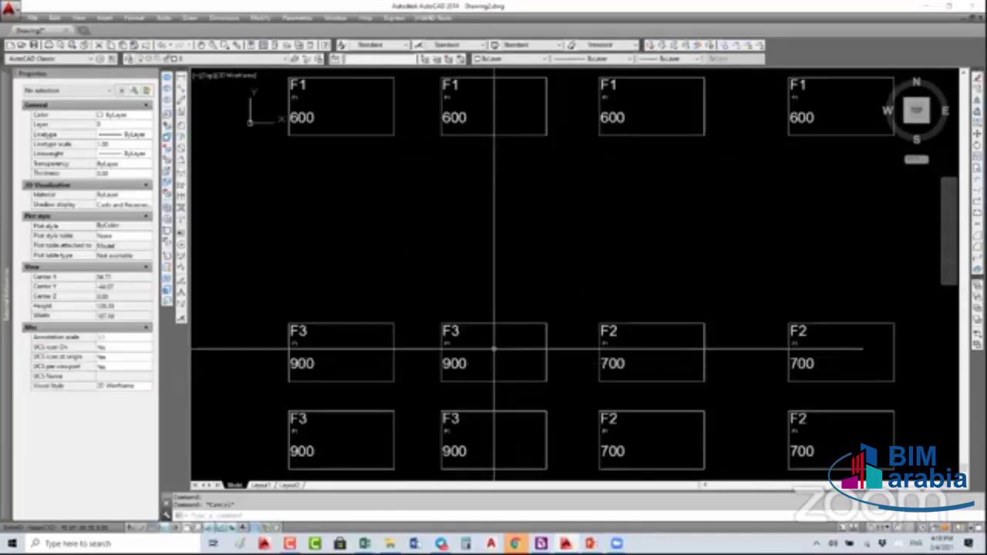
scroll(494, 359, down, 2)
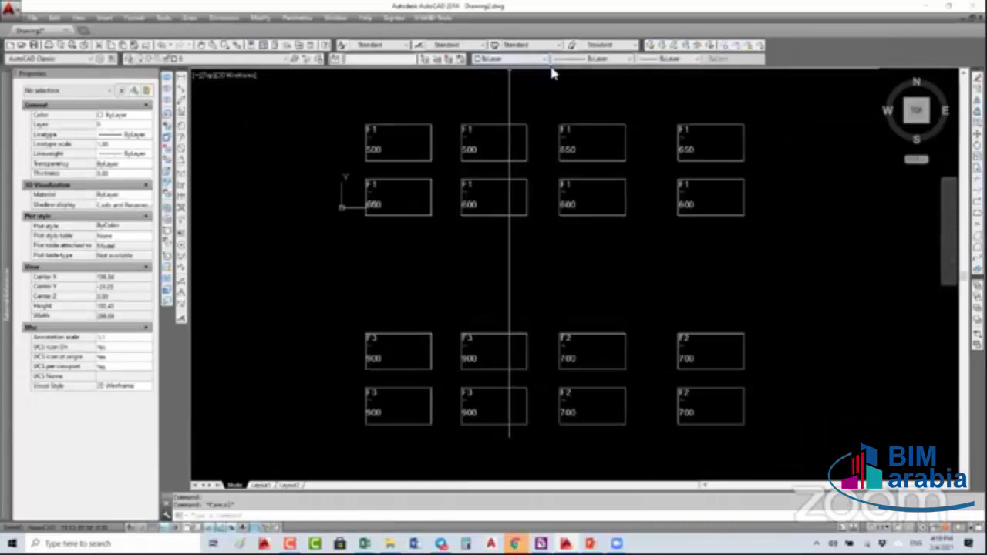
scroll(530, 158, down, 3)
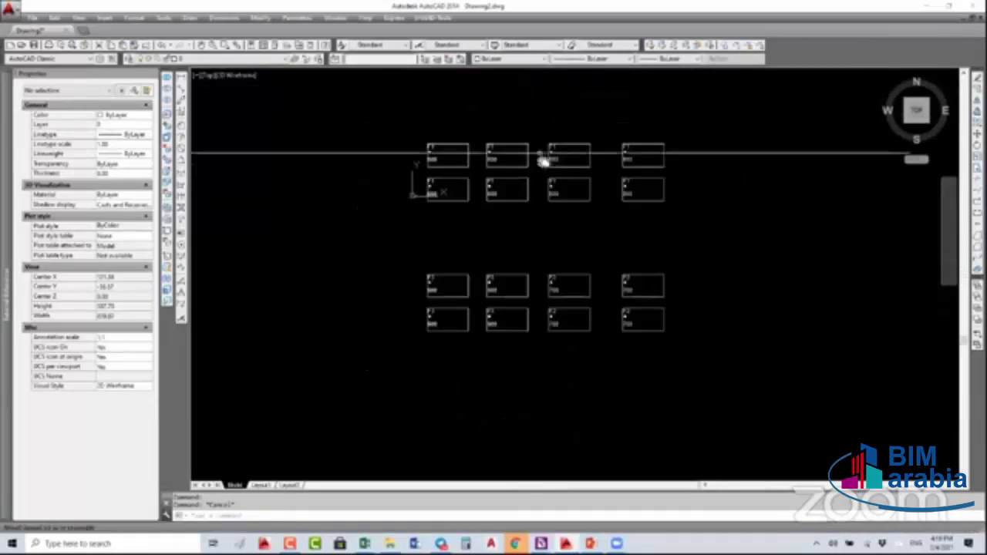
middle_drag(545, 159, 531, 182)
scroll(533, 168, up, 3)
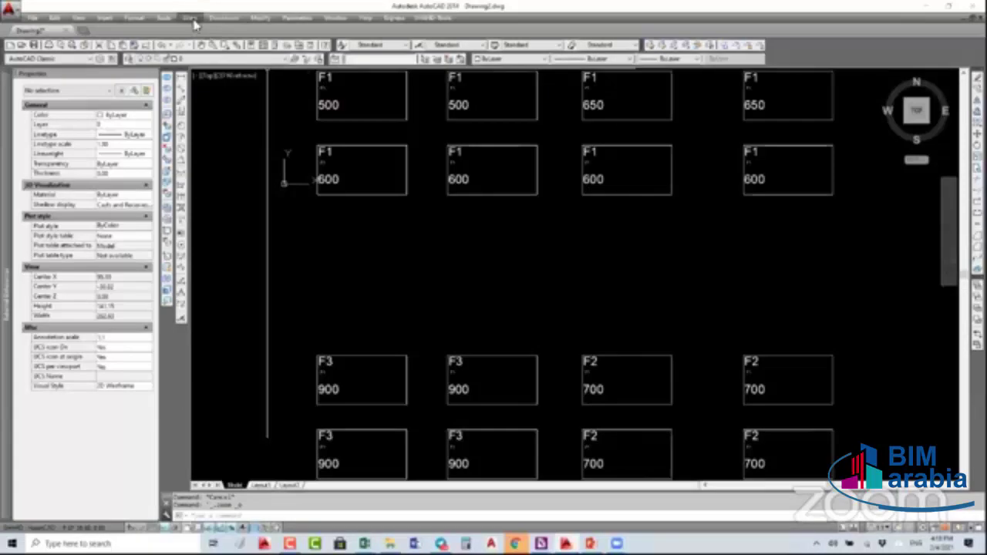
Launch Data Extraction from Tools and save the drawing as Drawing2.dwg on the Desktop
click(165, 19)
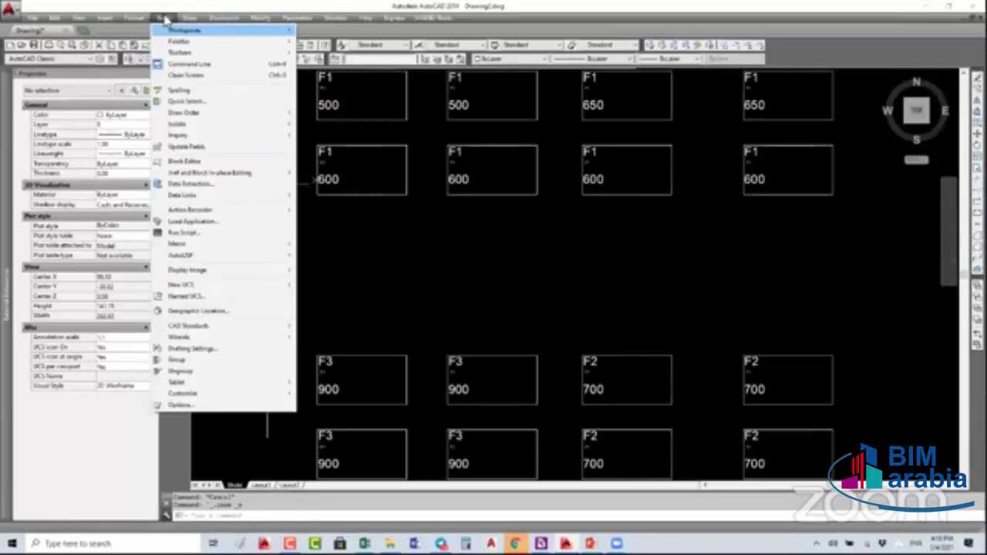
click(207, 188)
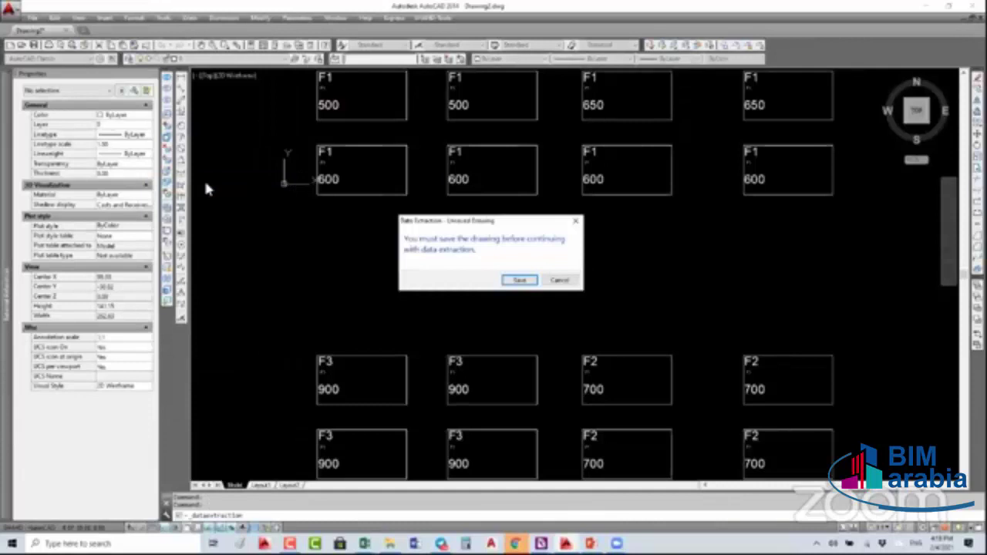
key(Escape)
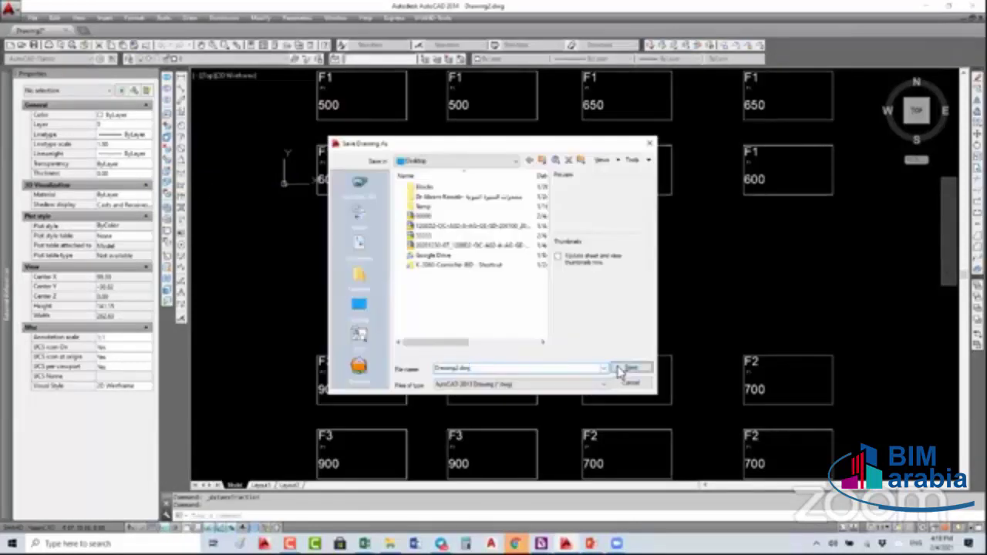
click(623, 370)
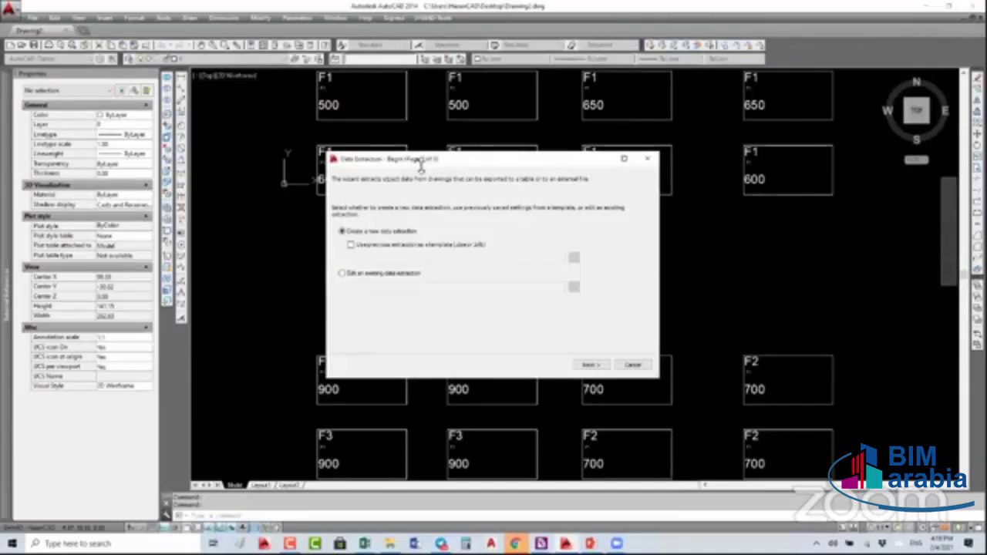
Restart Data Extraction, choose Create a new data extraction, and save the .dxe file in Documents
click(646, 160)
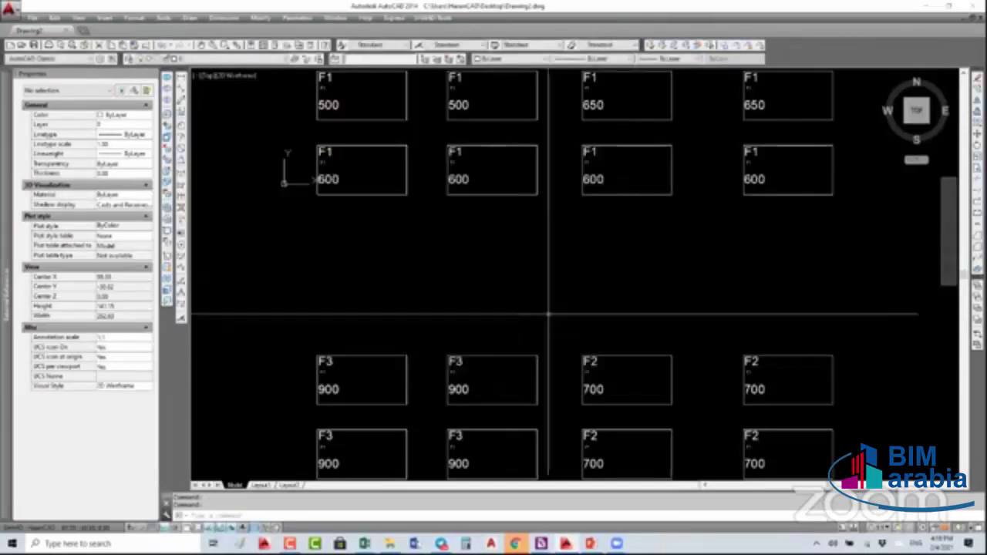
click(165, 18)
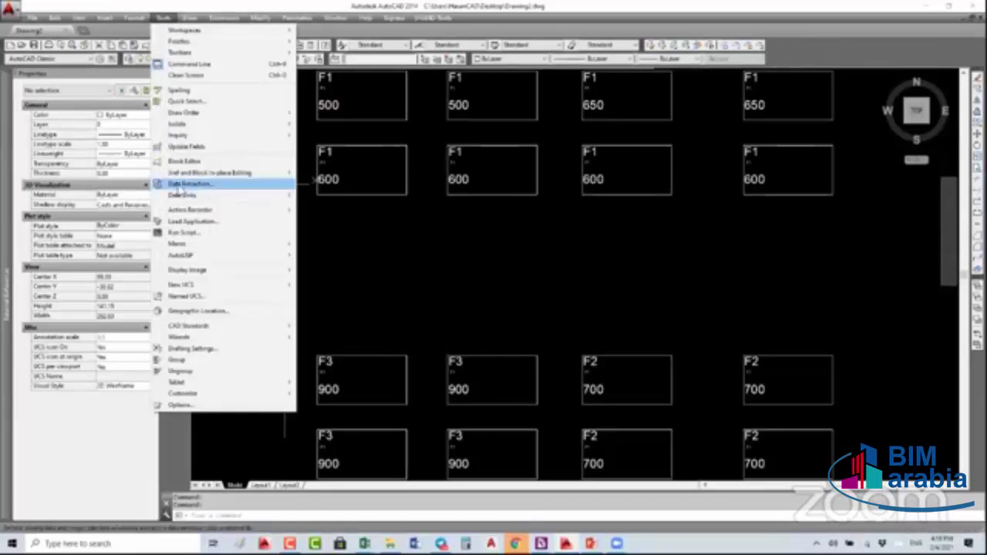
click(193, 184)
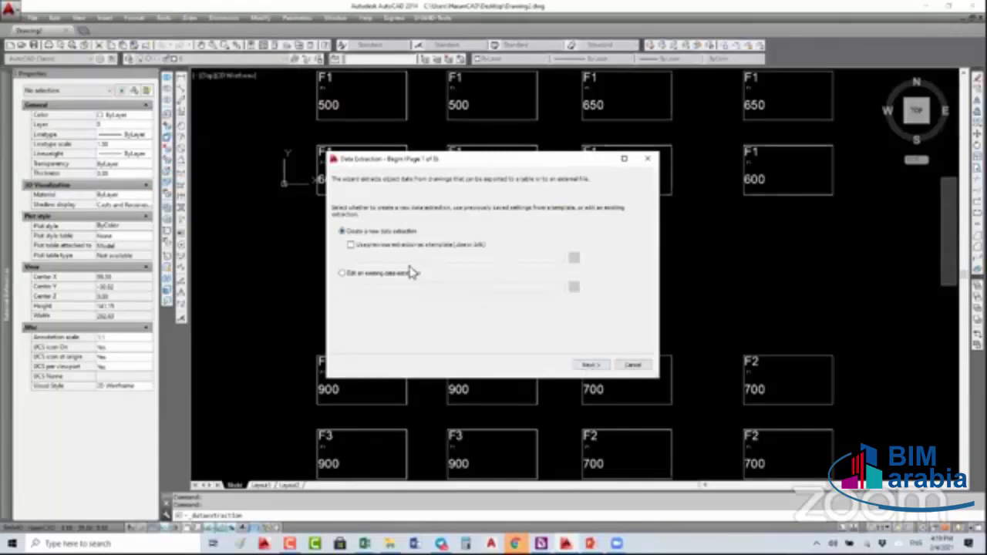
click(590, 366)
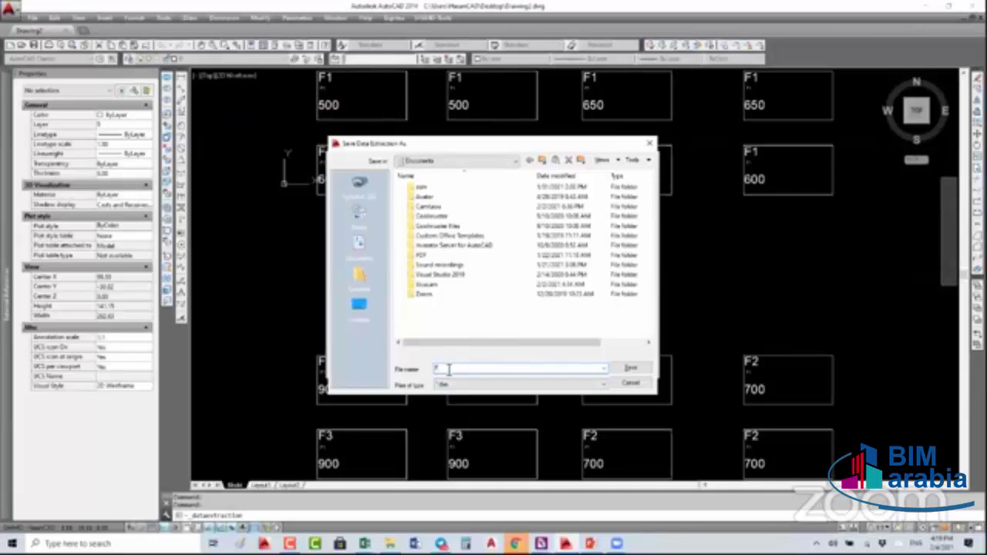
click(633, 369)
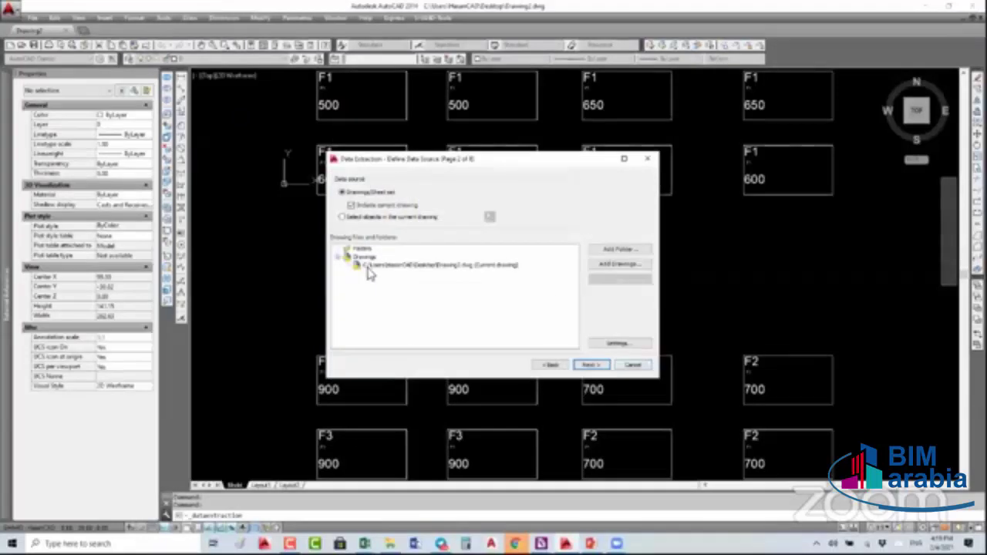
Keep Drawing2.dwg as the only source, adding no other drawings, and advance to Select Objects
click(507, 267)
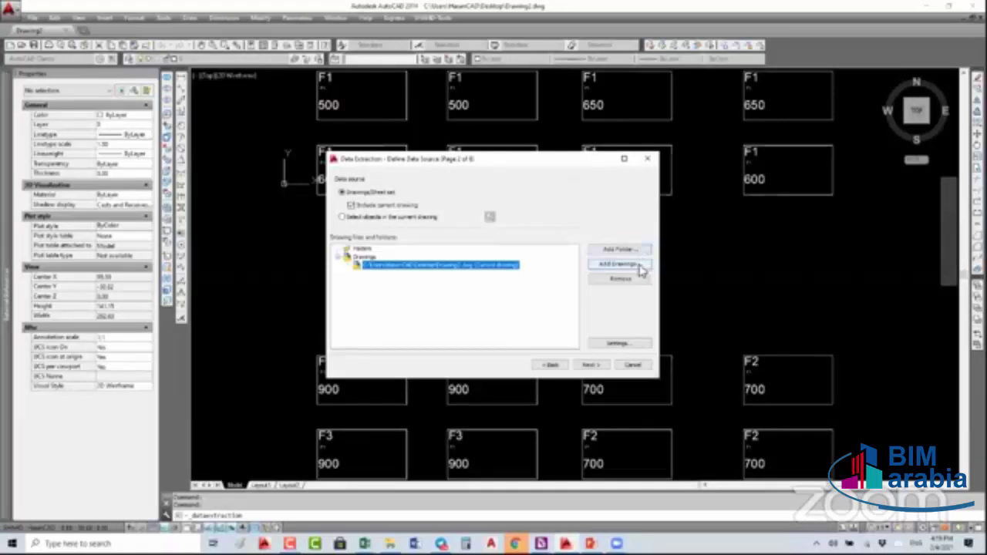
click(625, 266)
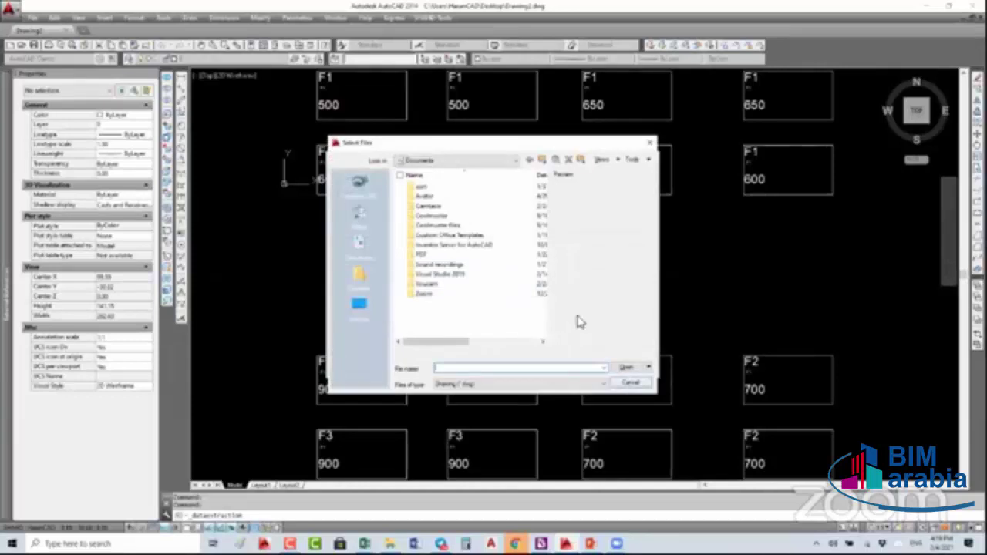
click(626, 385)
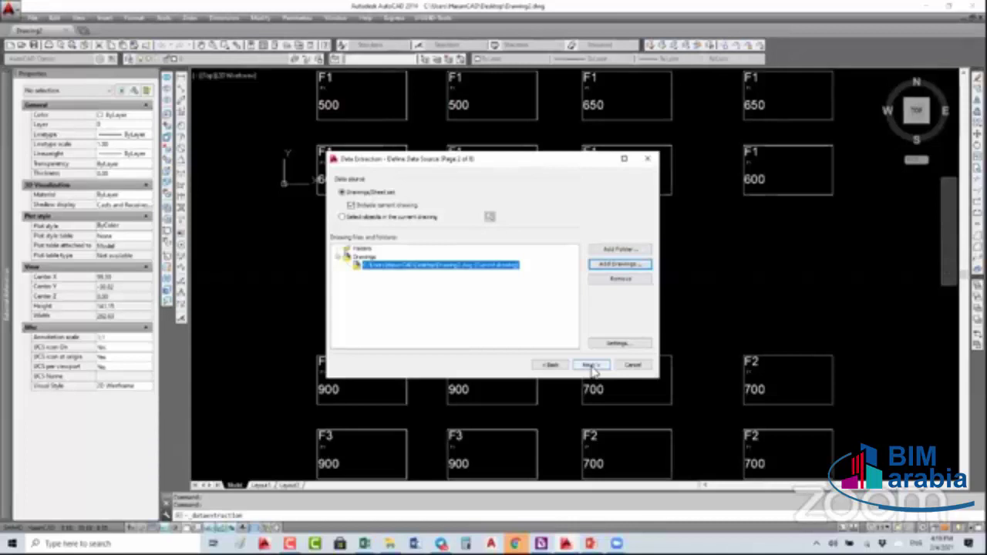
click(591, 365)
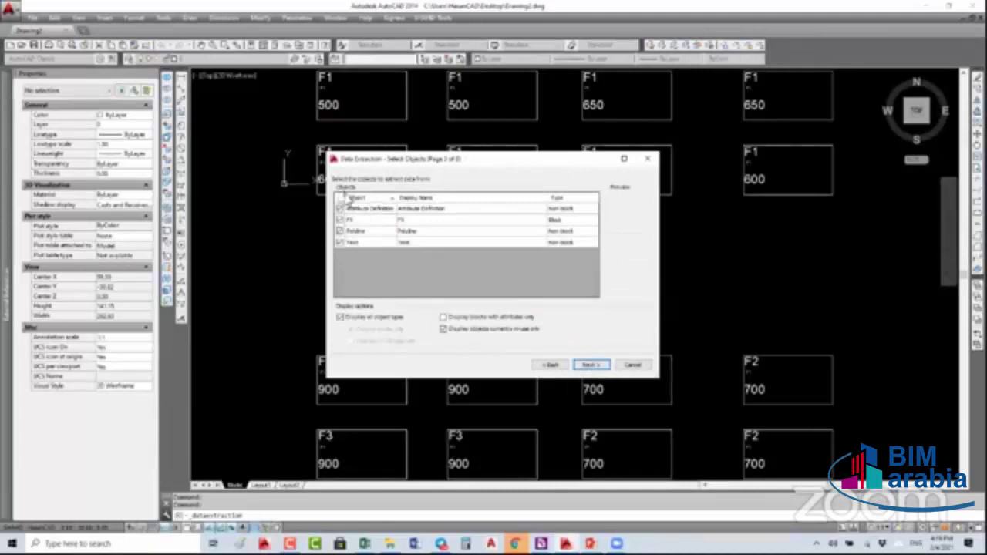
Untick Text, Polyline and Attribute Definition, show only blocks with attributes, and advance to Select Properties
click(340, 243)
click(340, 231)
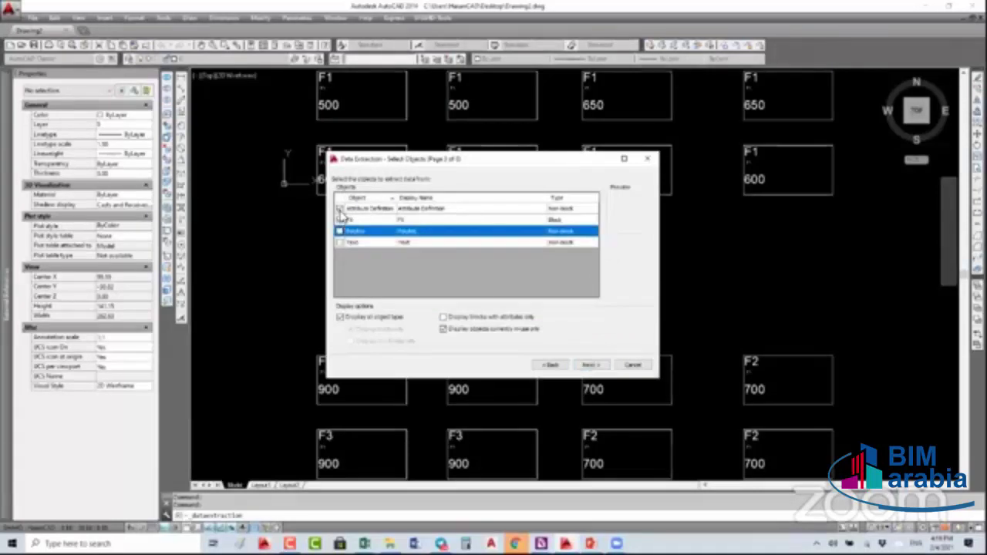
click(340, 209)
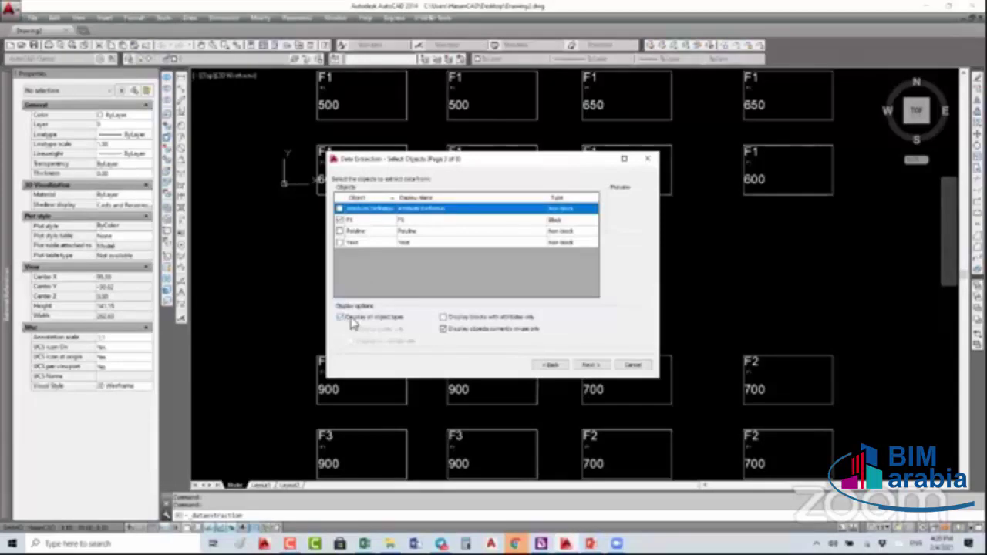
click(347, 321)
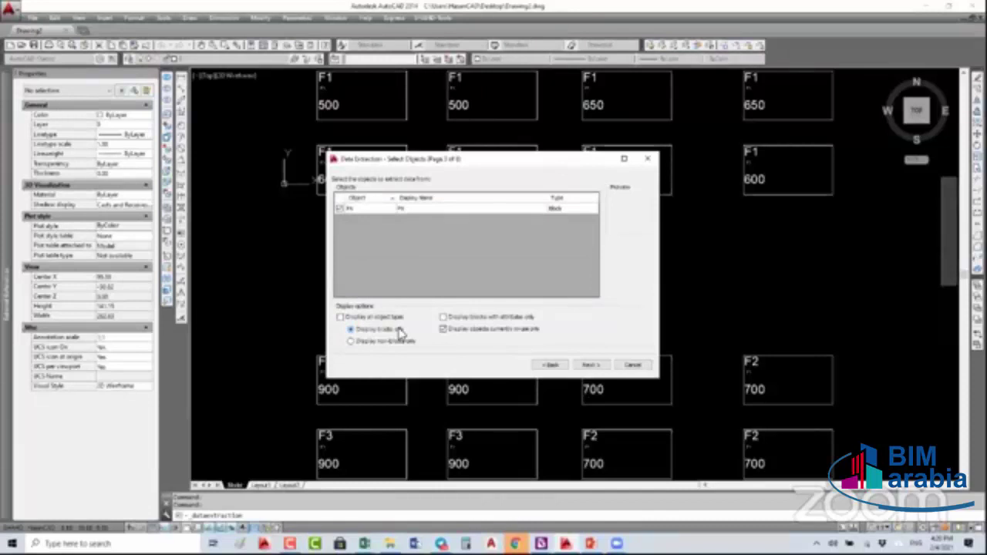
click(351, 343)
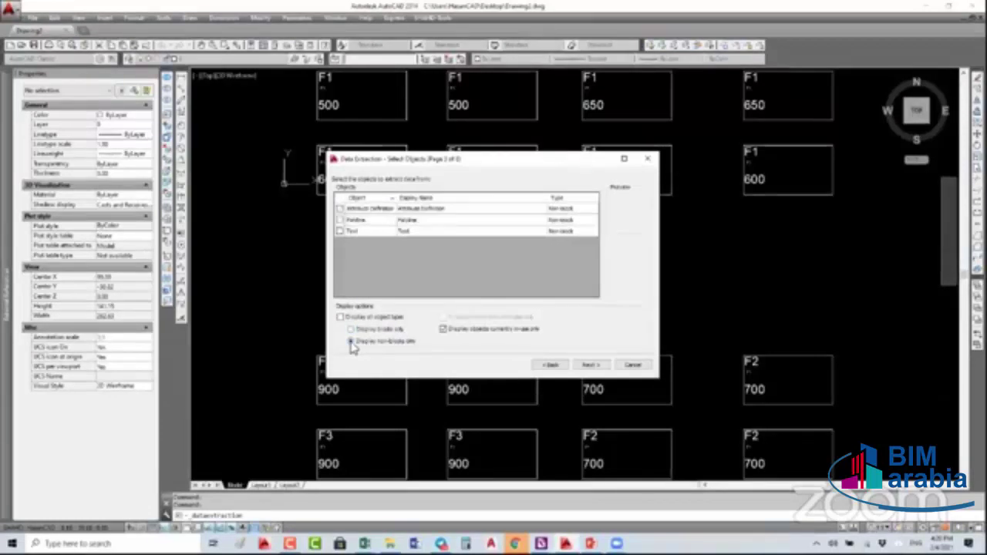
click(357, 330)
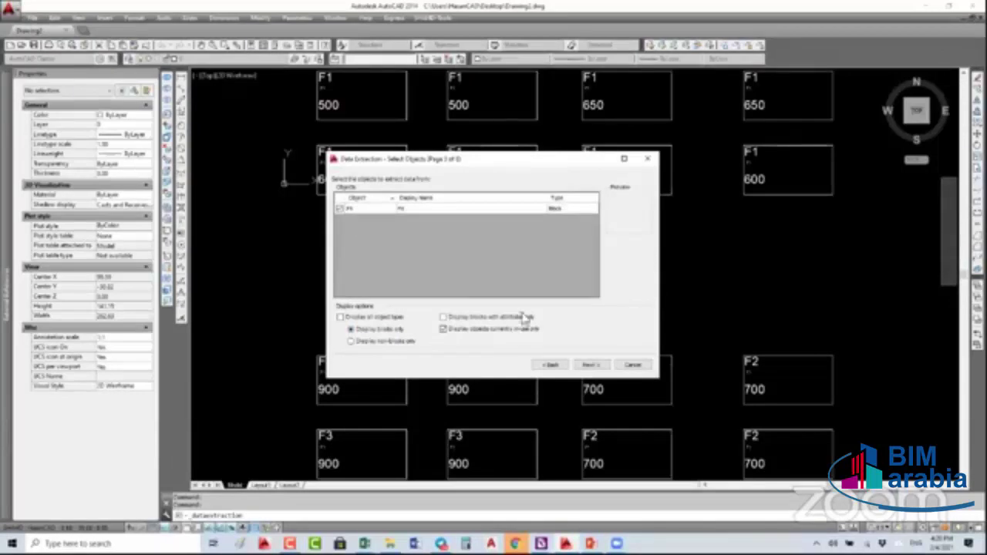
click(443, 317)
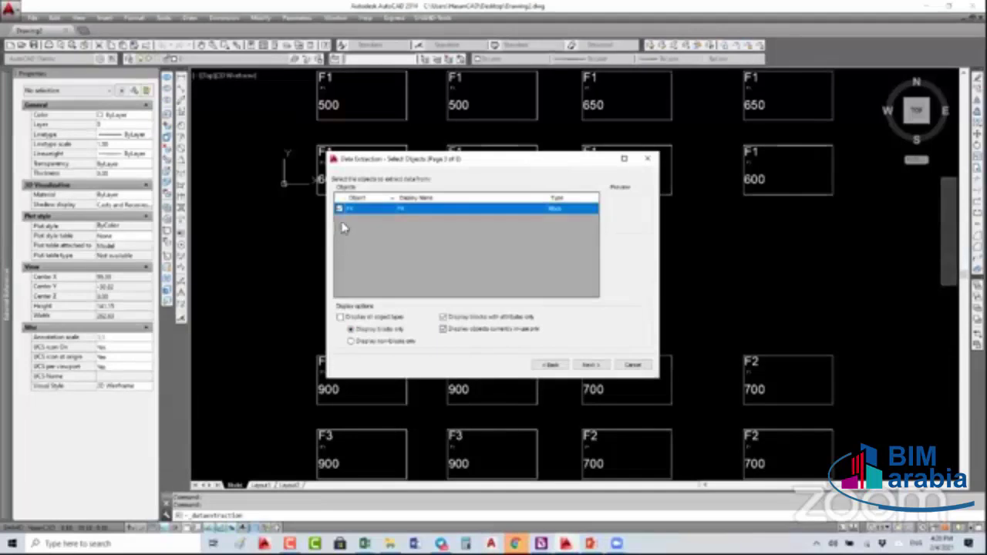
click(591, 366)
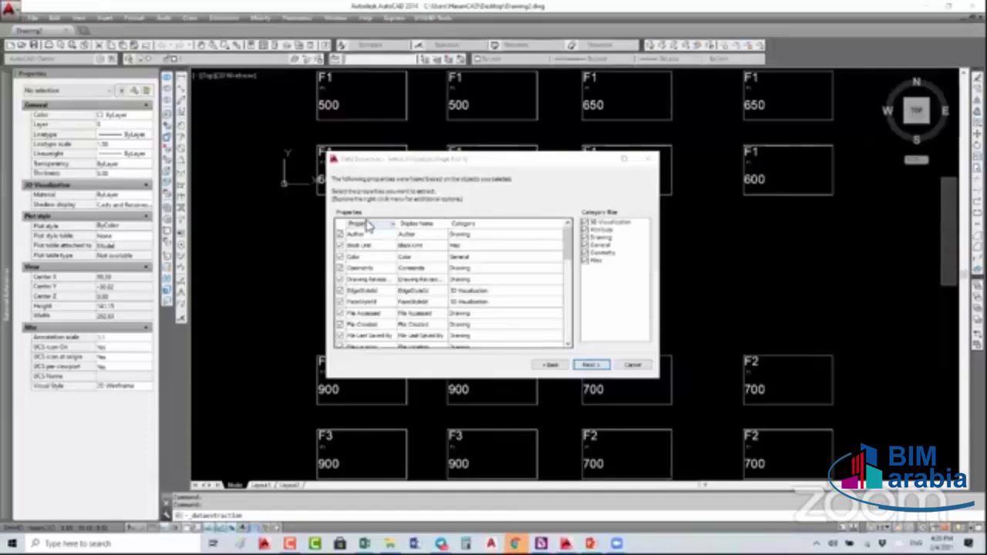
Uncheck the 3D Visualization, Drawing, General, Geometry and Misc categories, keeping only FOUNDNO and FOUNDN-H
scroll(375, 309, down, 3)
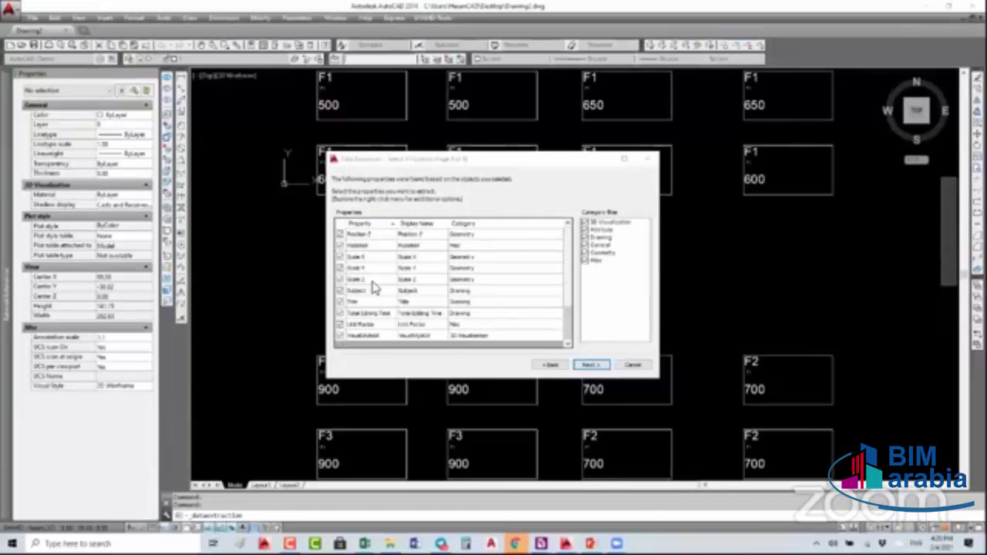
scroll(463, 279, down, 3)
scroll(540, 274, up, 6)
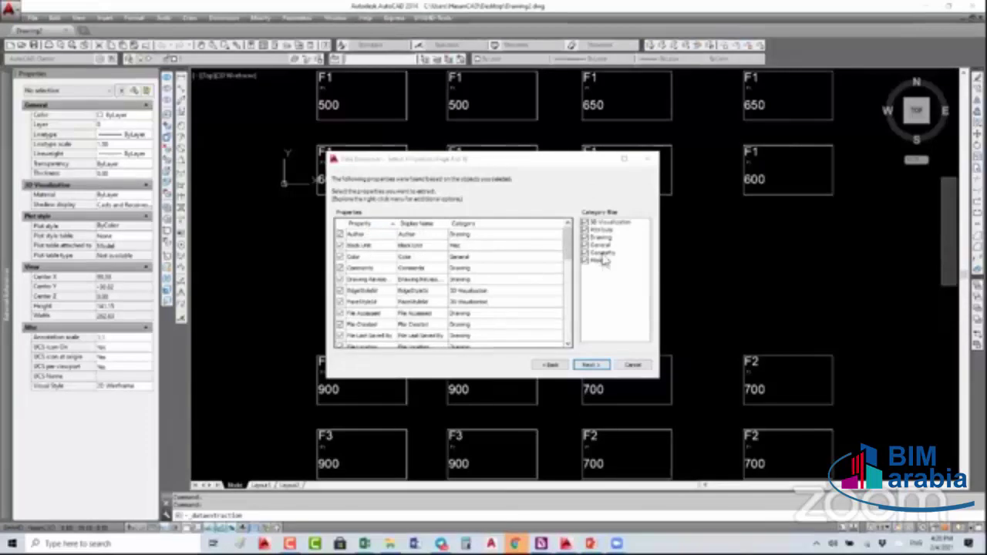
click(585, 222)
click(585, 238)
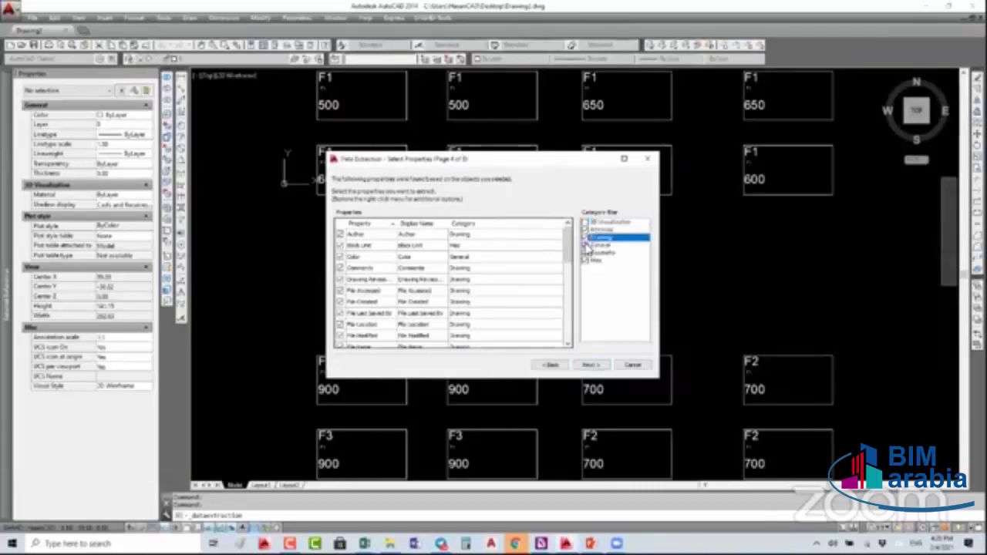
click(585, 245)
click(585, 253)
click(584, 261)
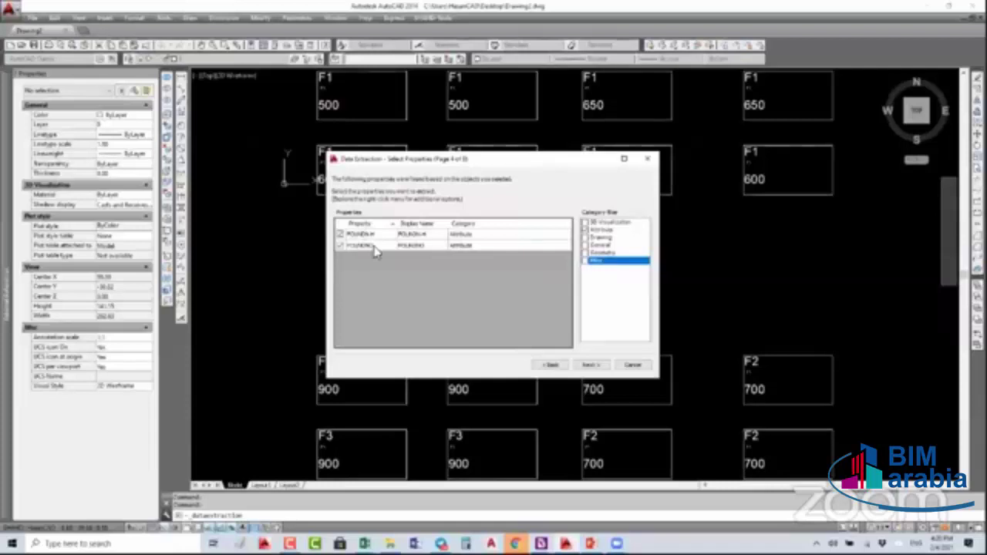
click(594, 365)
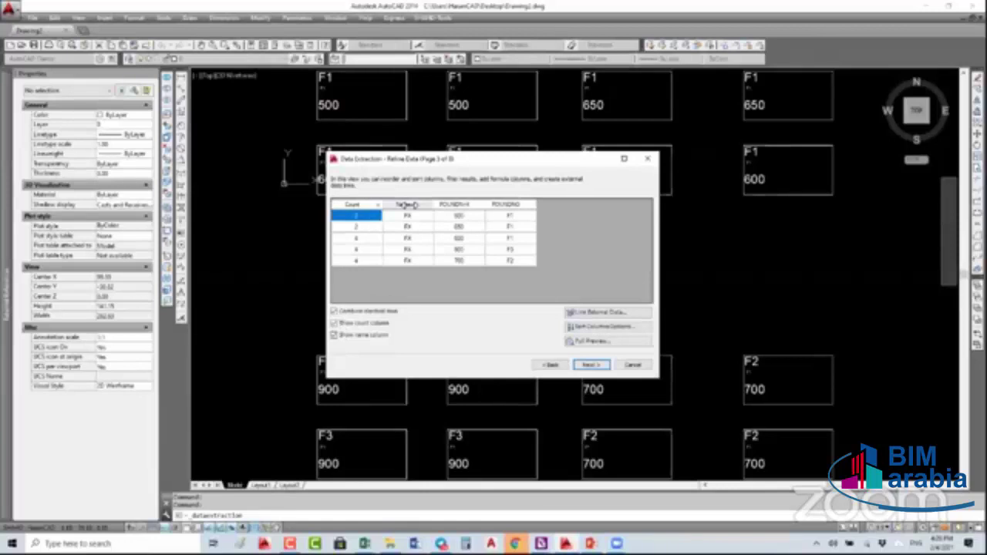
Hide the name column and sort the rows by foundation number
click(334, 324)
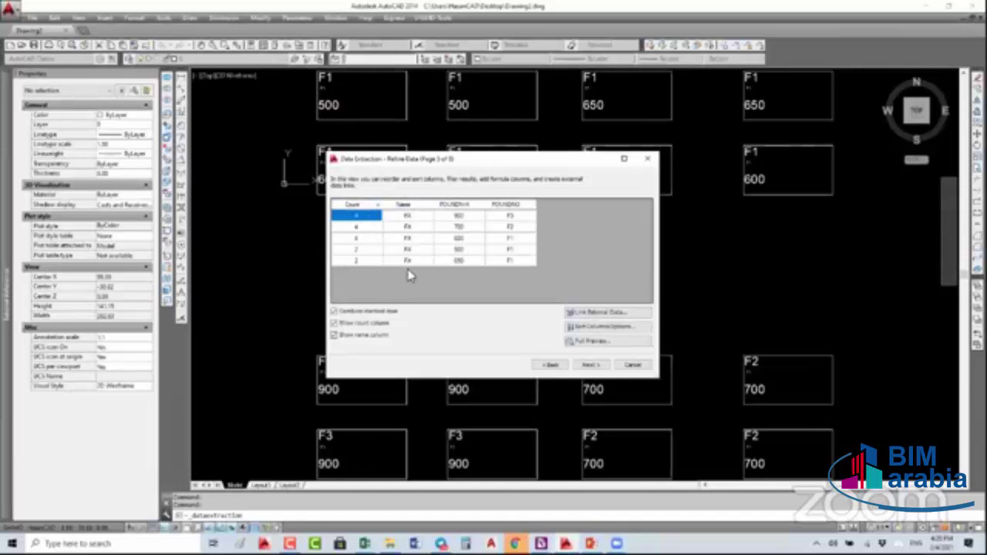
click(349, 336)
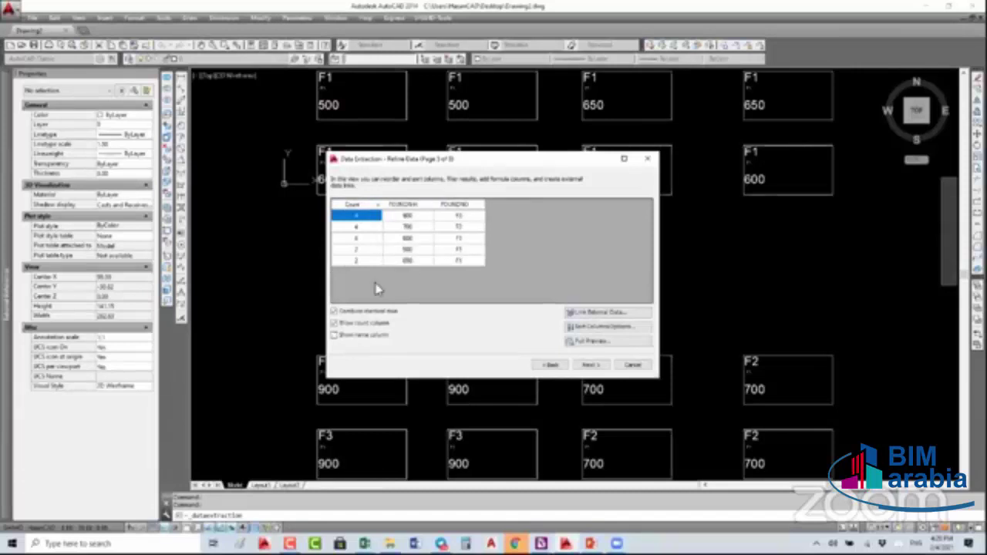
click(459, 206)
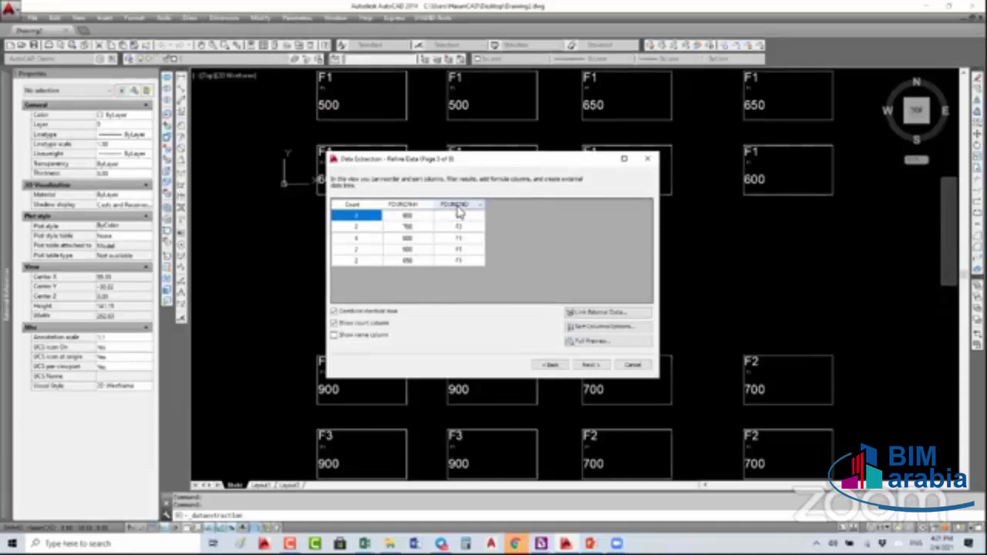
click(456, 206)
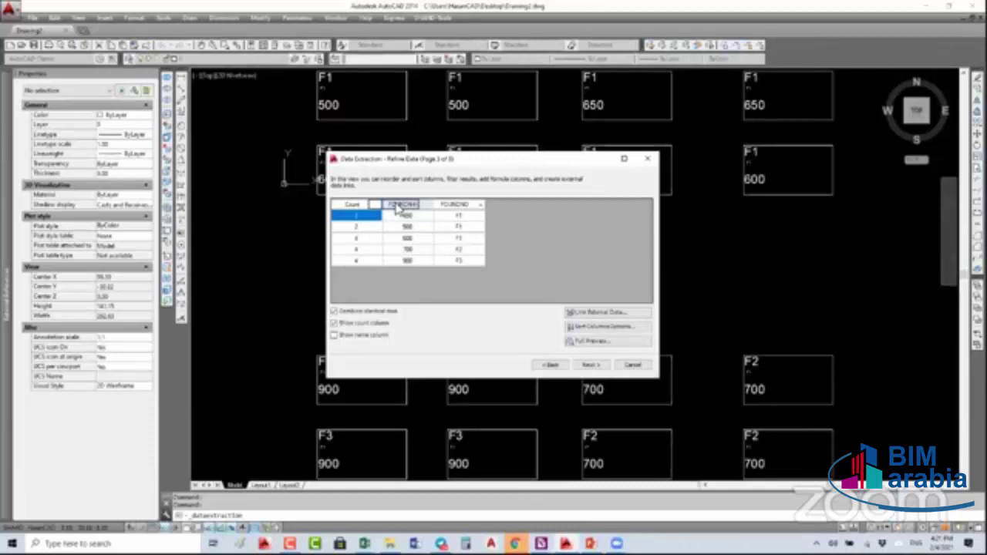
Reorder the extraction columns to FOUNDNO, Count, FOUNDN-H, sorted by FOUNDNO
drag(397, 209, 388, 213)
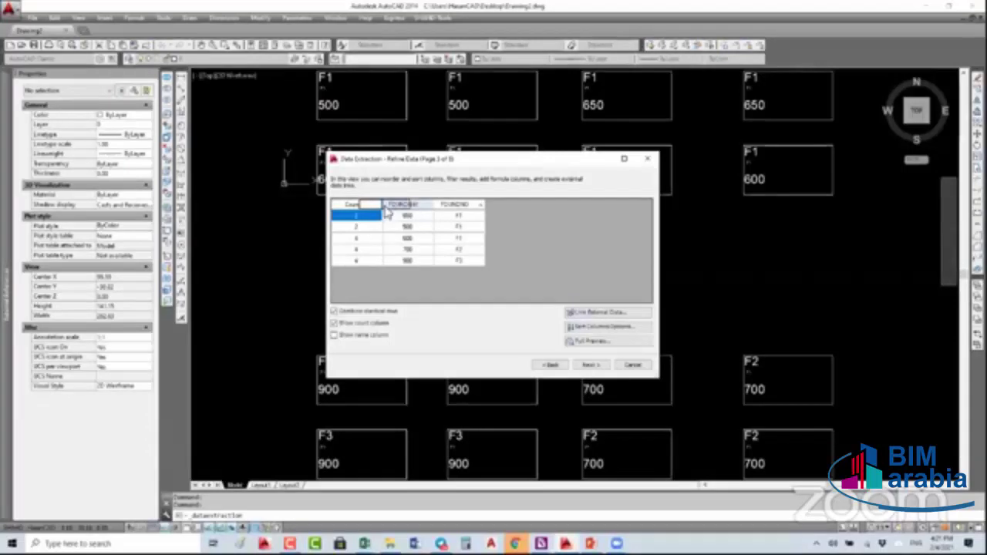
drag(455, 205, 409, 205)
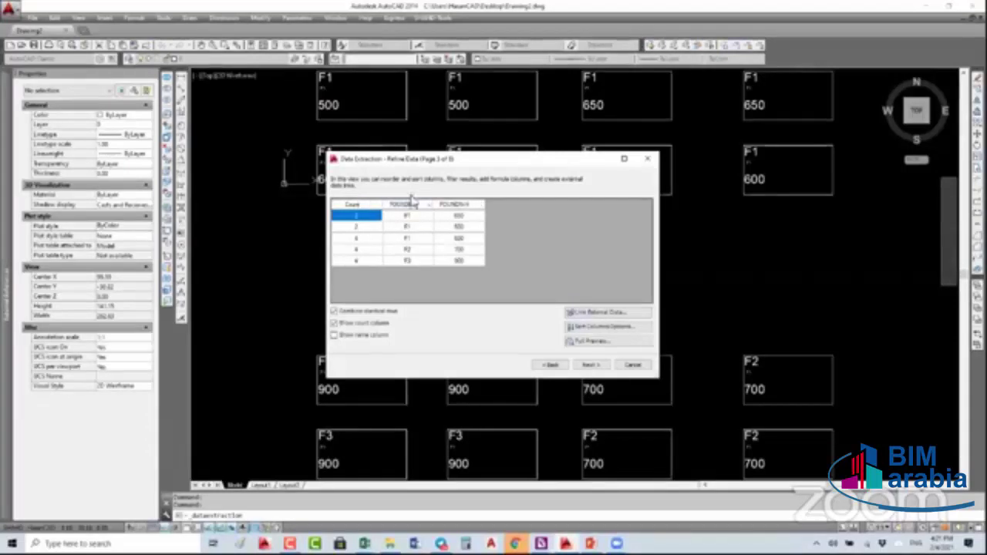
click(407, 204)
click(370, 204)
drag(372, 205, 434, 205)
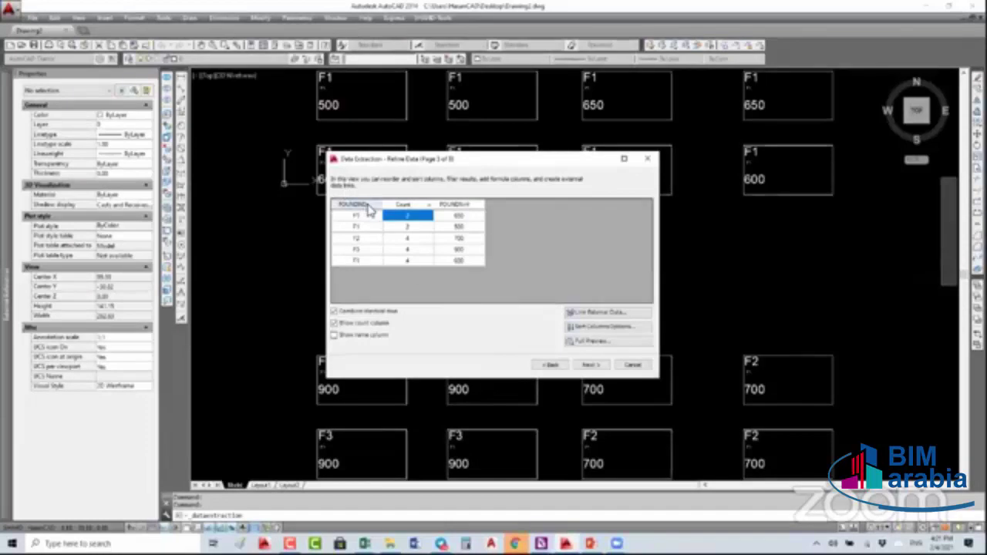
click(369, 207)
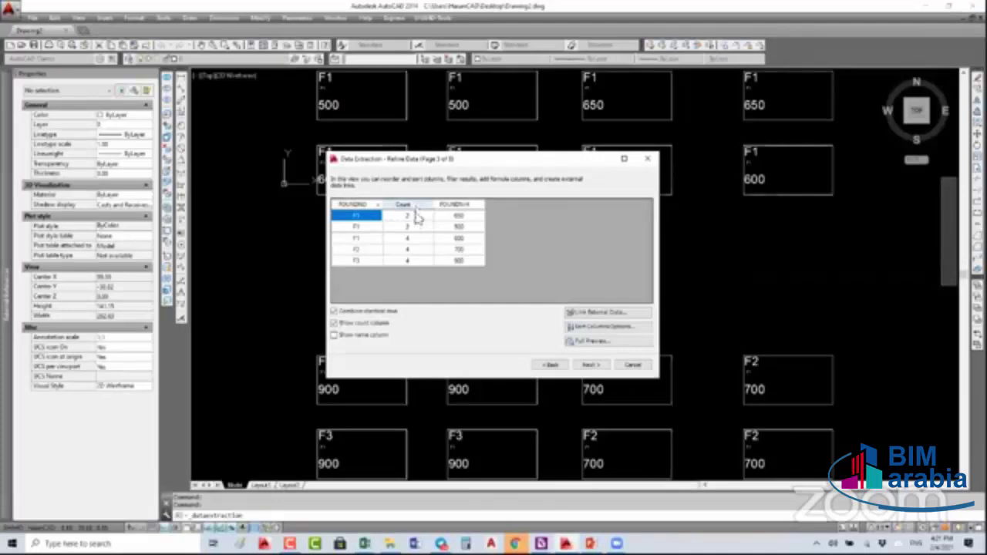
Confirm the FOUNDNO sort in Sort Columns Options and advance to the output choices
click(594, 330)
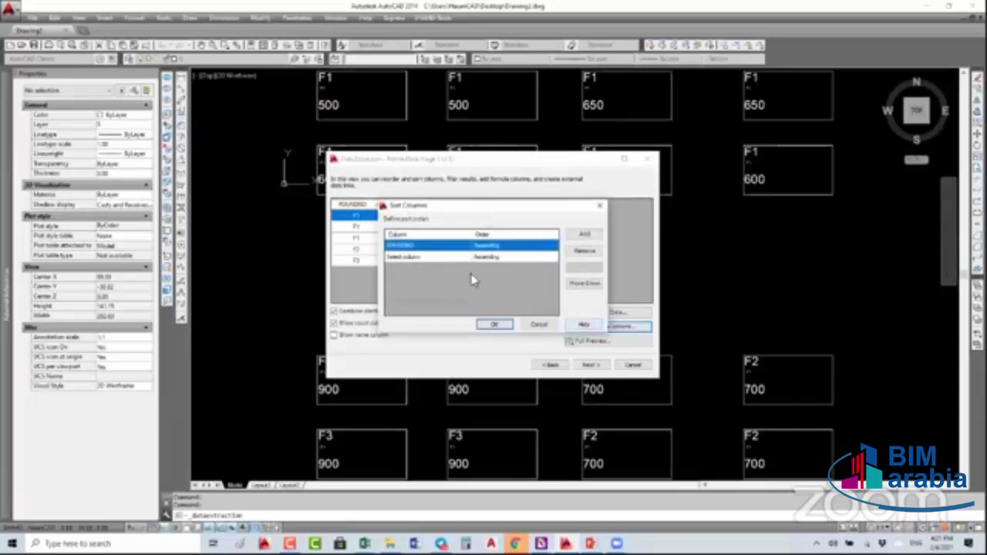
click(538, 325)
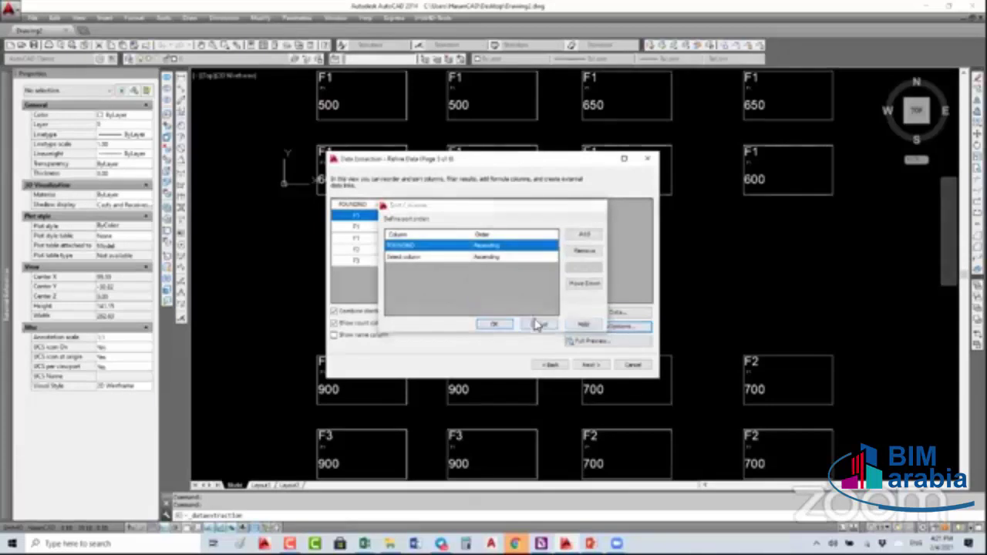
click(591, 367)
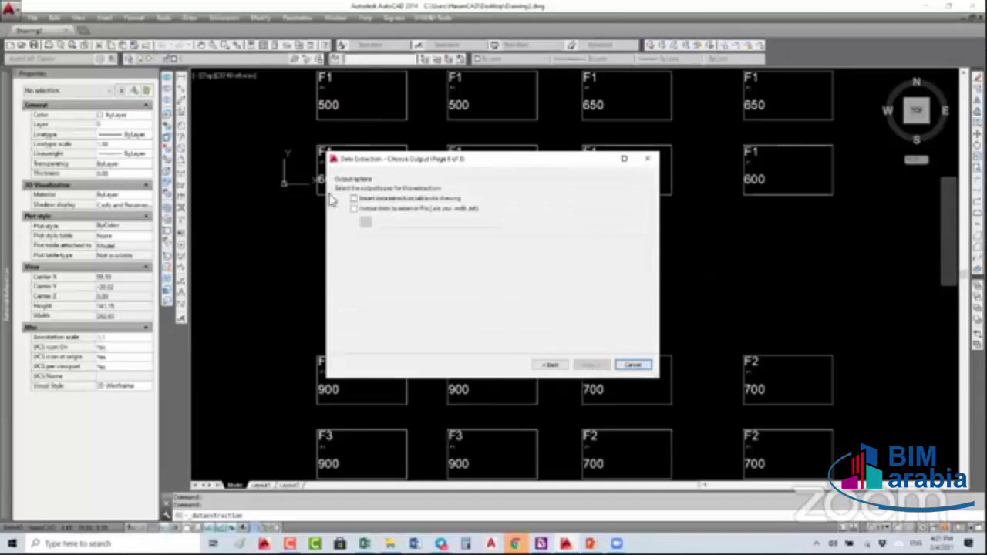
Output the extraction as a drawing table with the Standard table style and finish the wizard
click(354, 199)
click(354, 199)
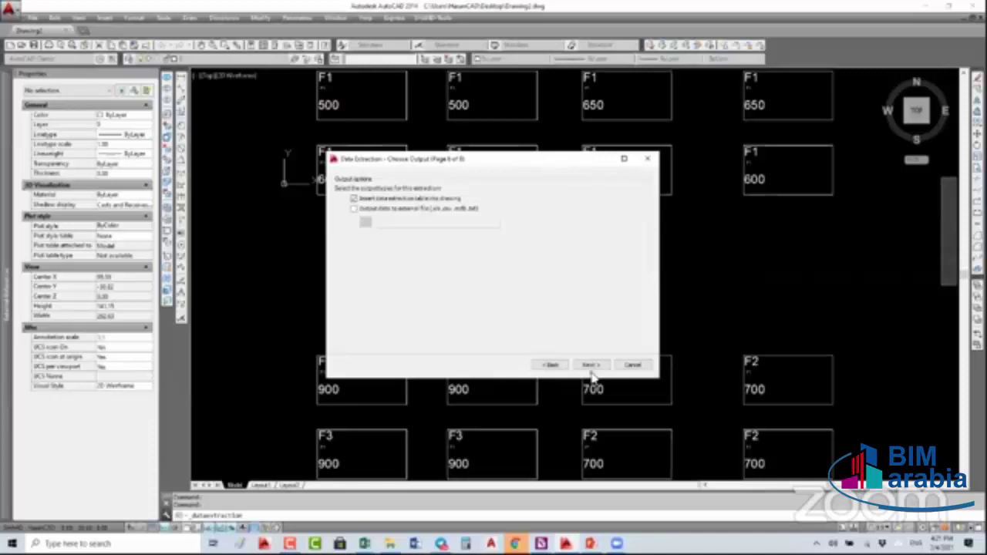
click(591, 366)
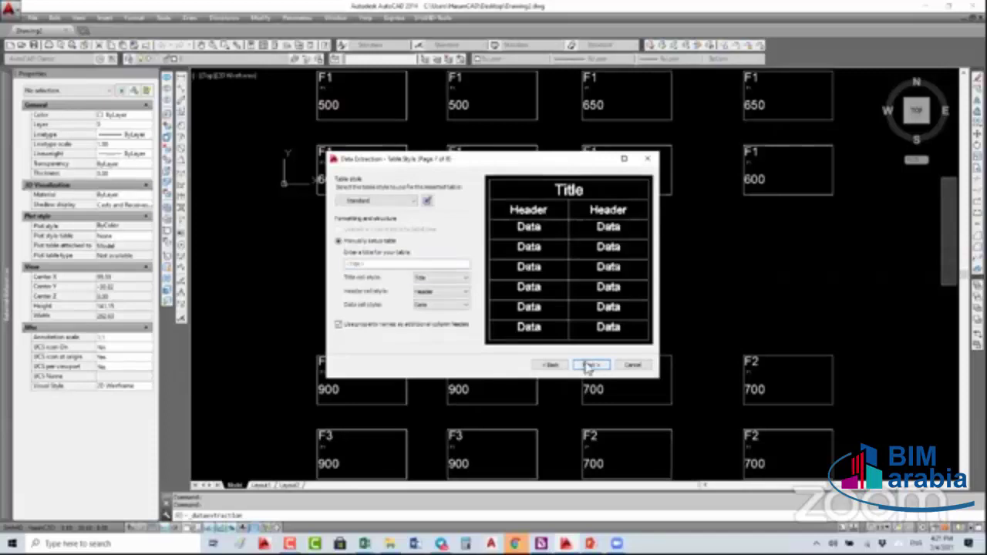
click(590, 365)
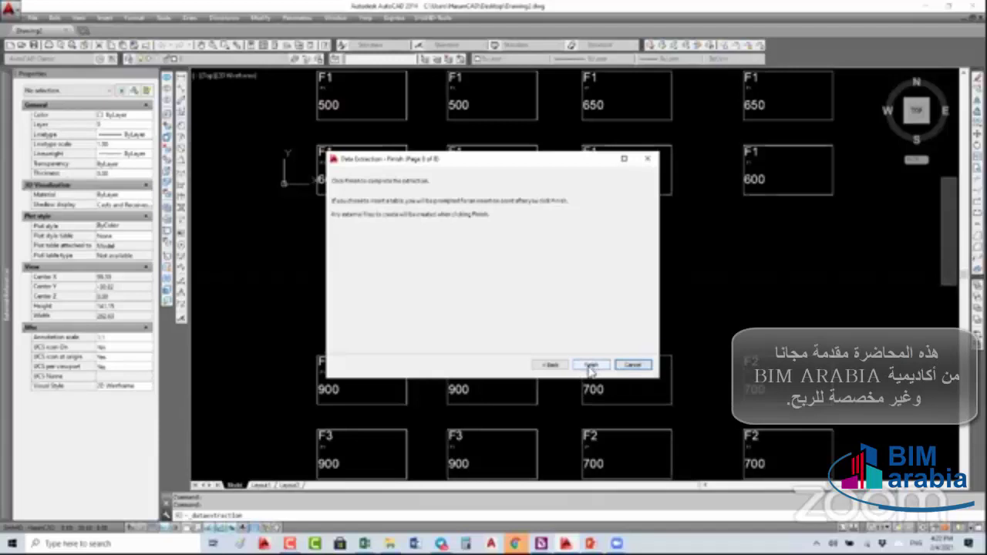
click(591, 369)
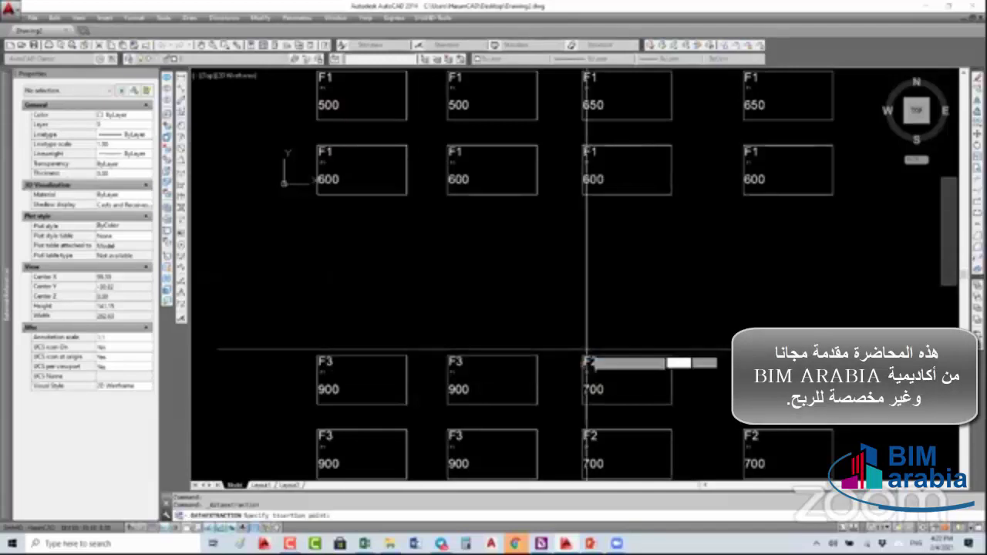
Place the foundation count table at an insertion point in the drawing
scroll(588, 350, down, 4)
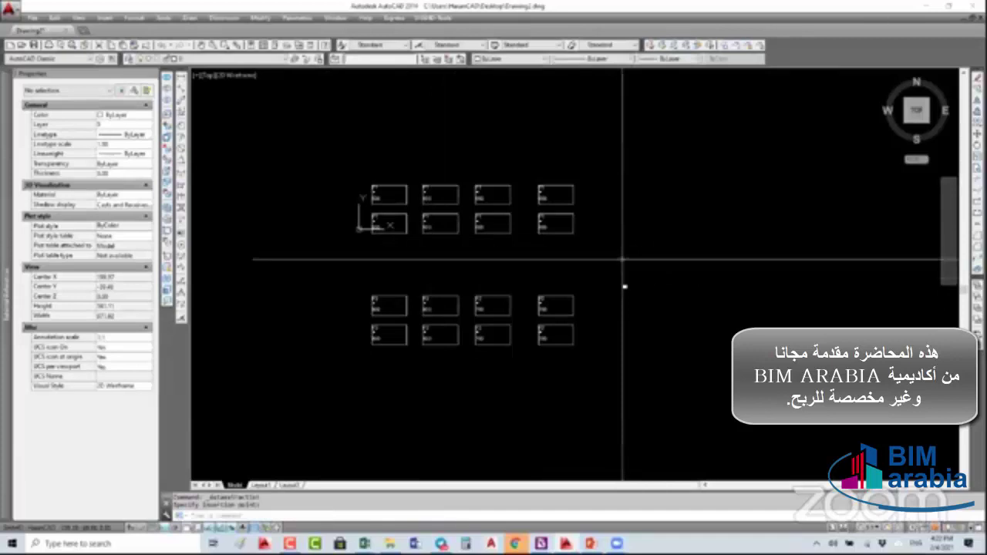
scroll(623, 259, up, 3)
scroll(621, 293, up, 3)
scroll(617, 297, up, 2)
scroll(611, 298, down, 1)
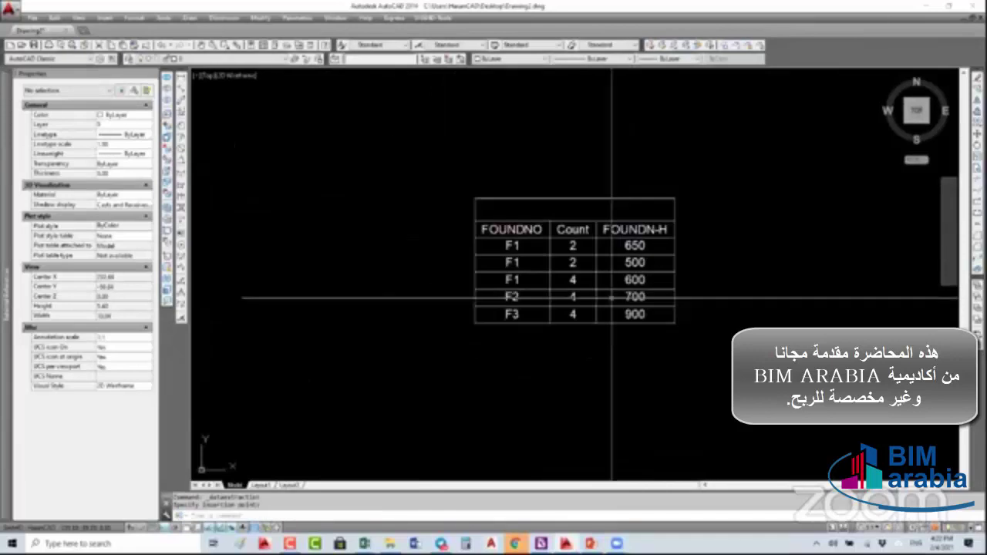
click(611, 298)
Stretch the table wider and taller using its grips
click(661, 312)
click(683, 333)
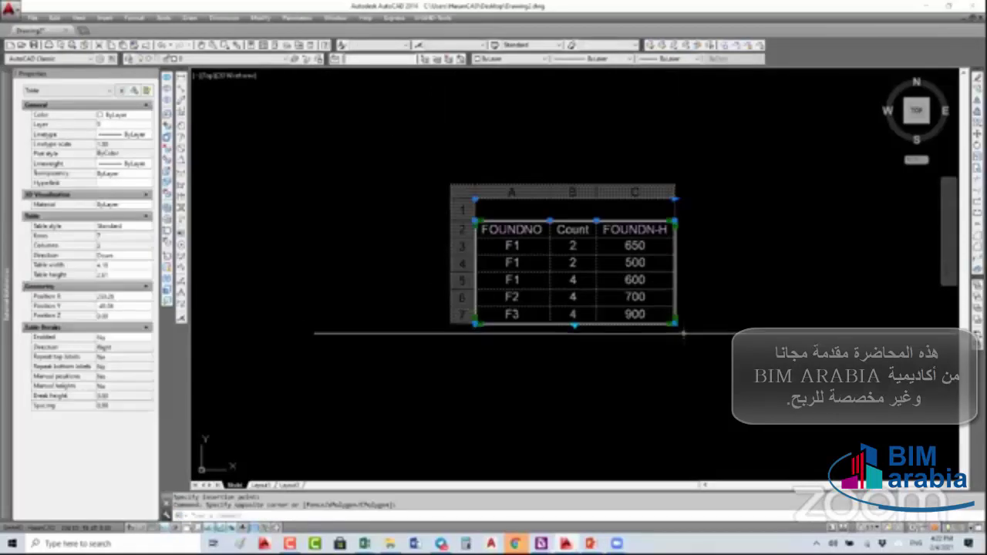
click(675, 324)
click(805, 352)
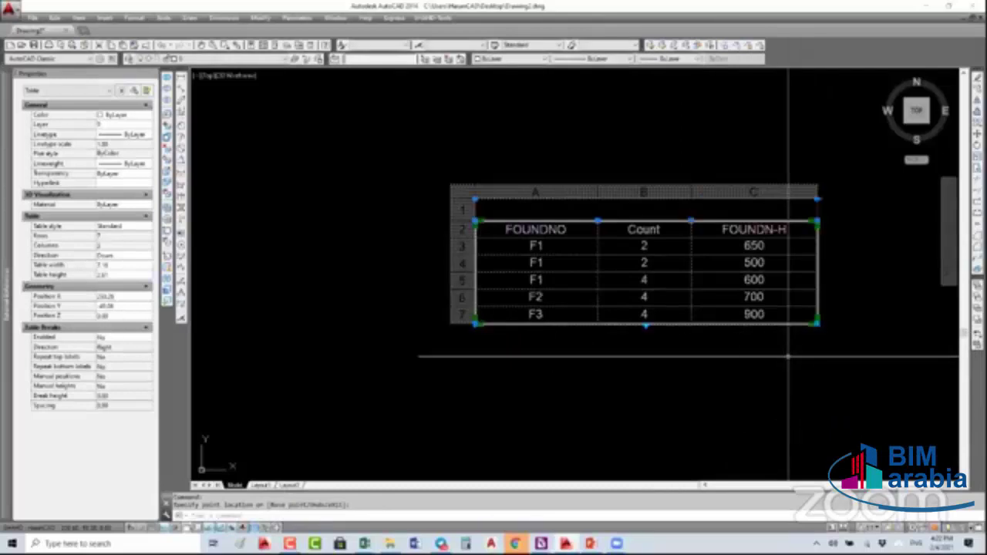
click(816, 324)
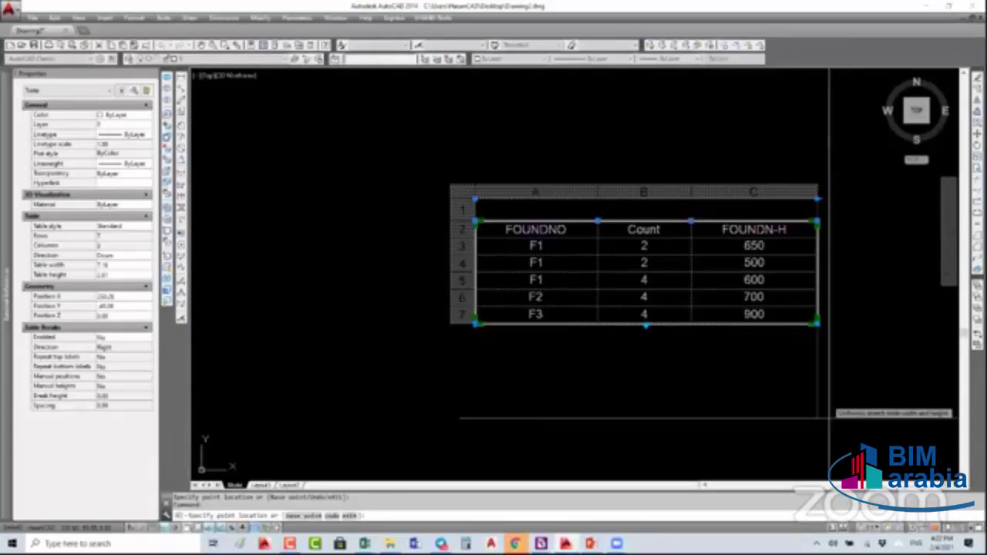
click(829, 419)
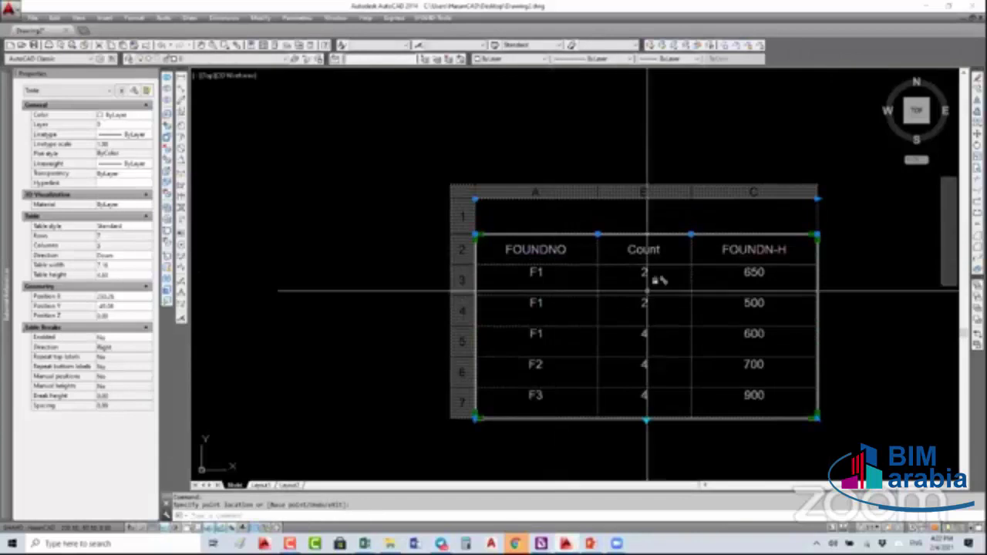
scroll(776, 287, down, 2)
scroll(957, 282, down, 3)
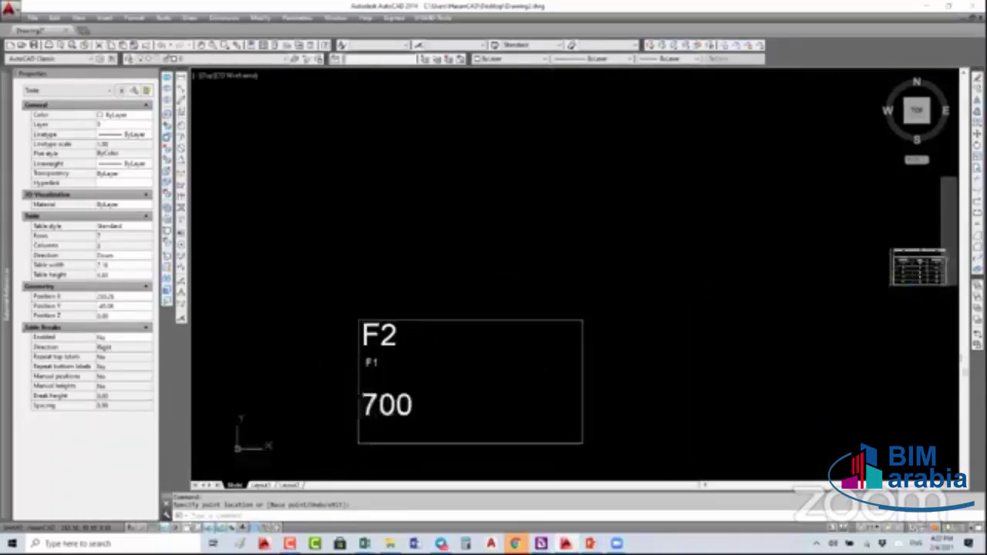
Change the FOUNDN-H value of two selected F2 blocks from 700 to 500 in Properties
key(Escape)
key(Escape)
scroll(626, 310, down, 4)
click(629, 305)
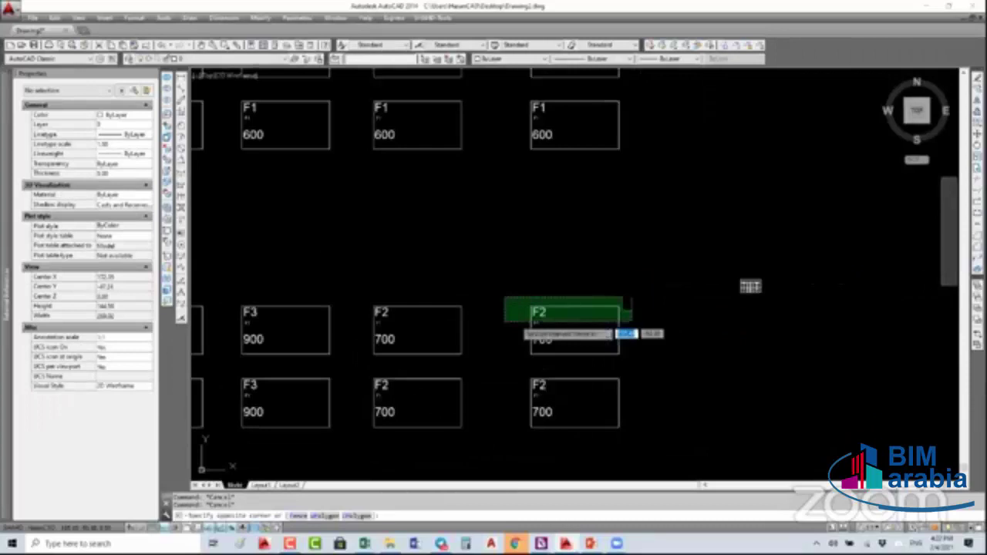
click(430, 333)
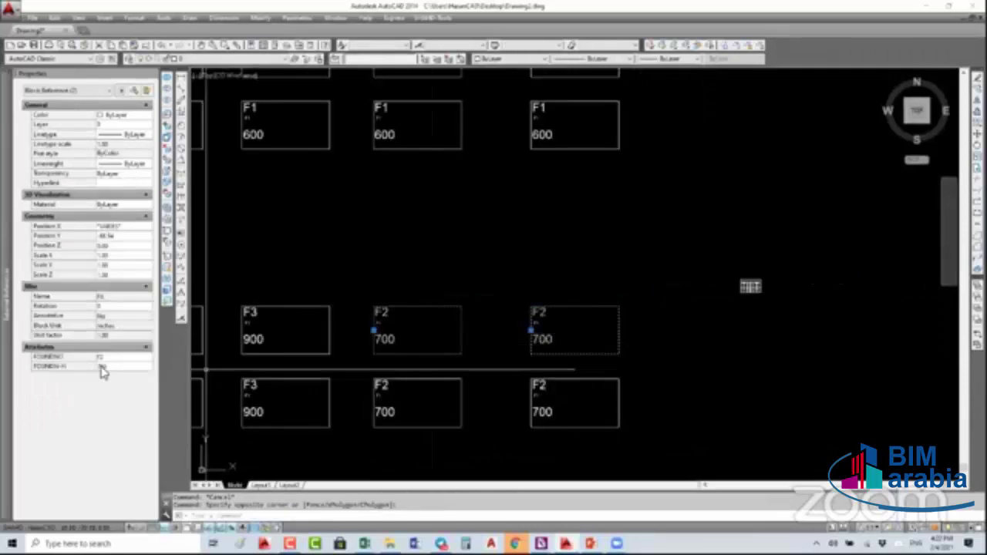
click(123, 376)
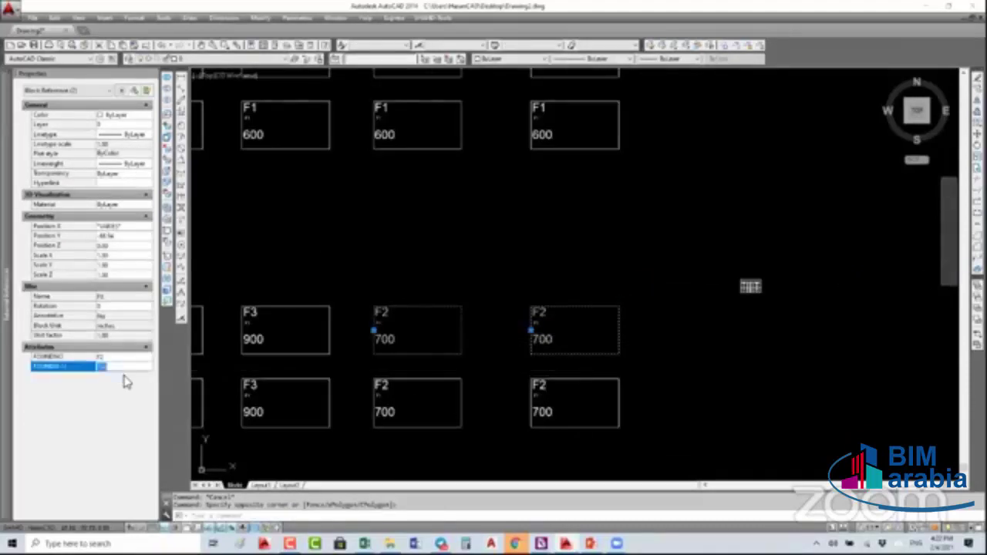
text(500)
key(Return)
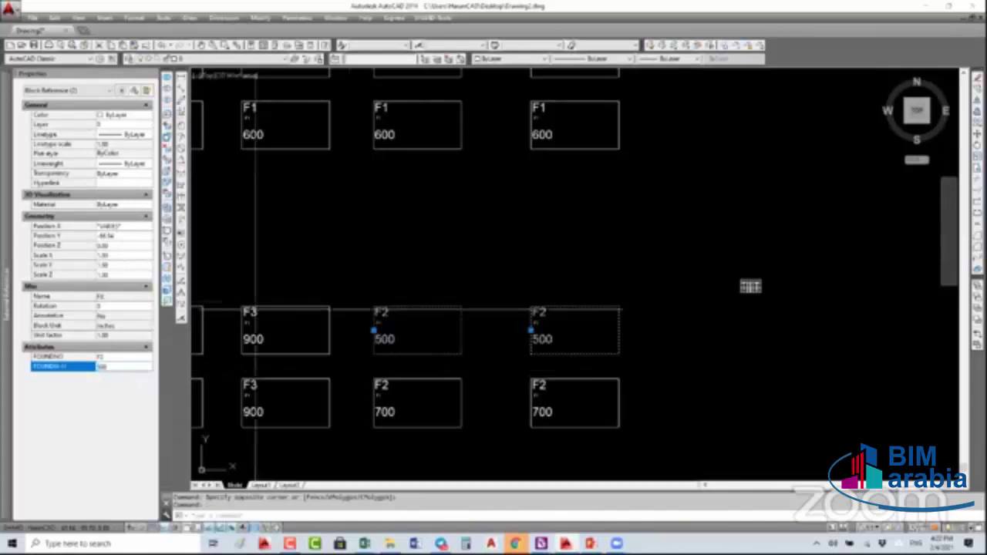
key(Escape)
key(Escape)
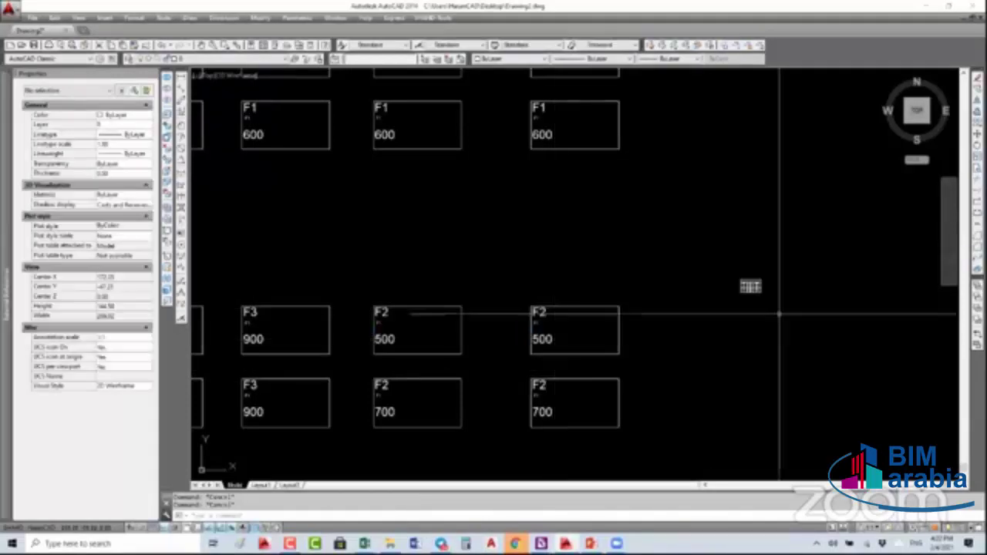
scroll(497, 248, down, 2)
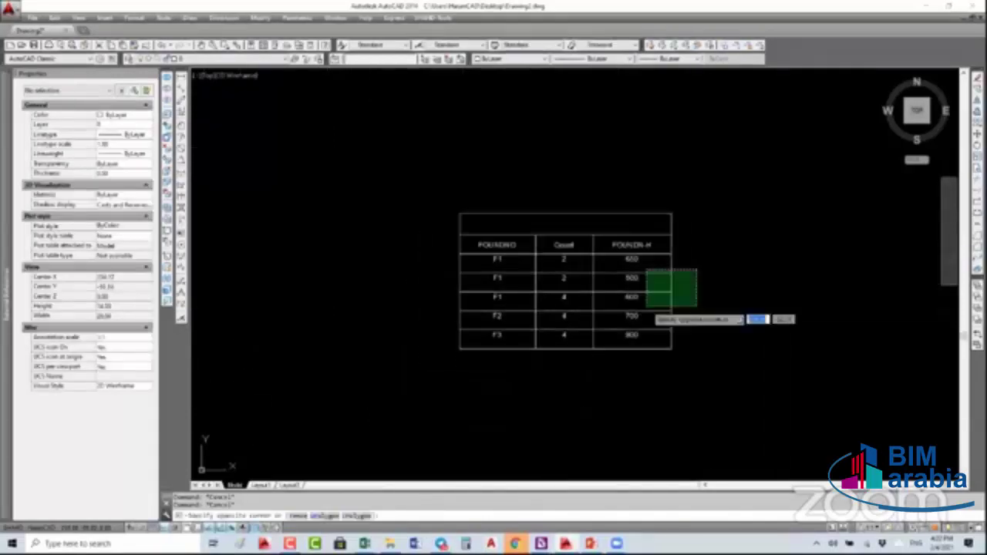
Update the table's data links so F2 shows separate 500 and 700 rows, each counted 2
drag(702, 269, 653, 297)
scroll(653, 297, up, 3)
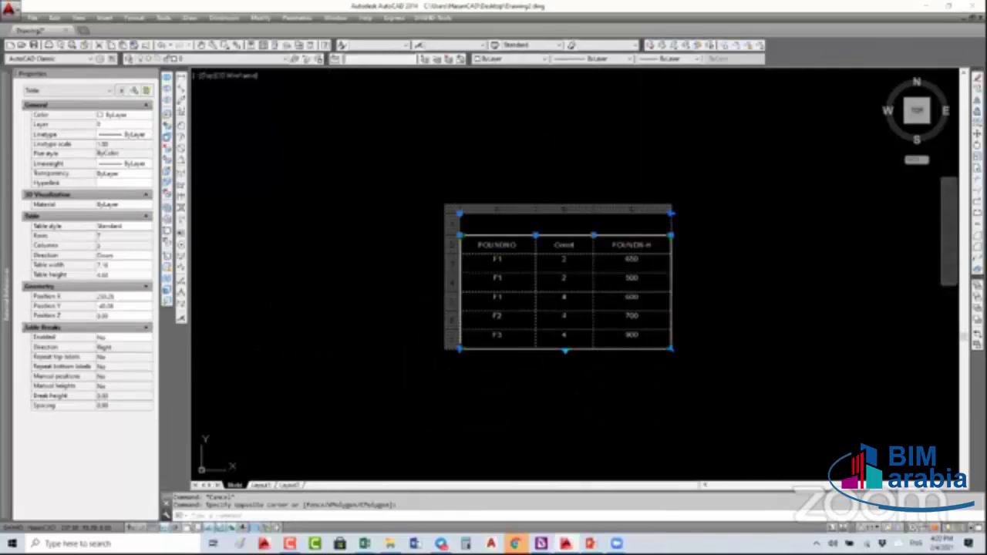
right_click(663, 293)
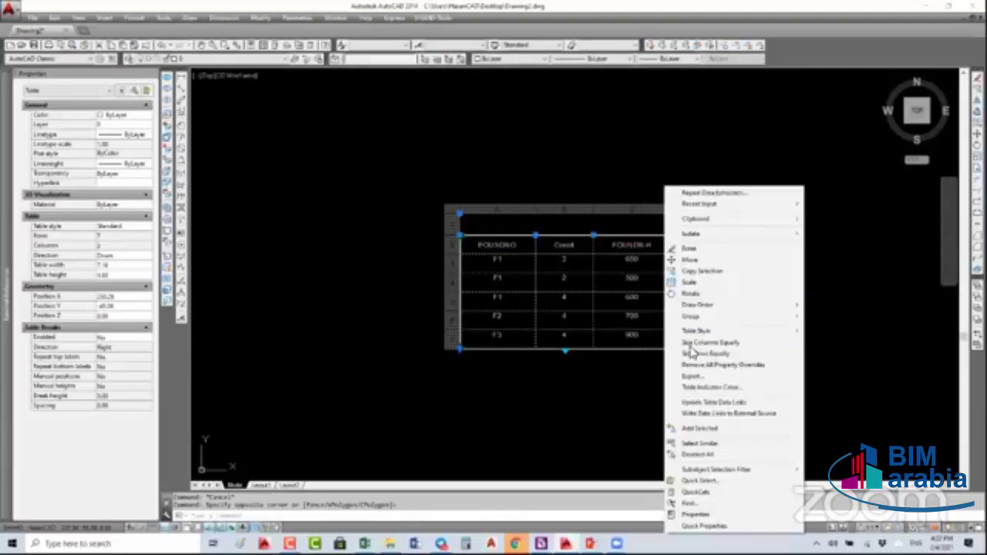
click(714, 401)
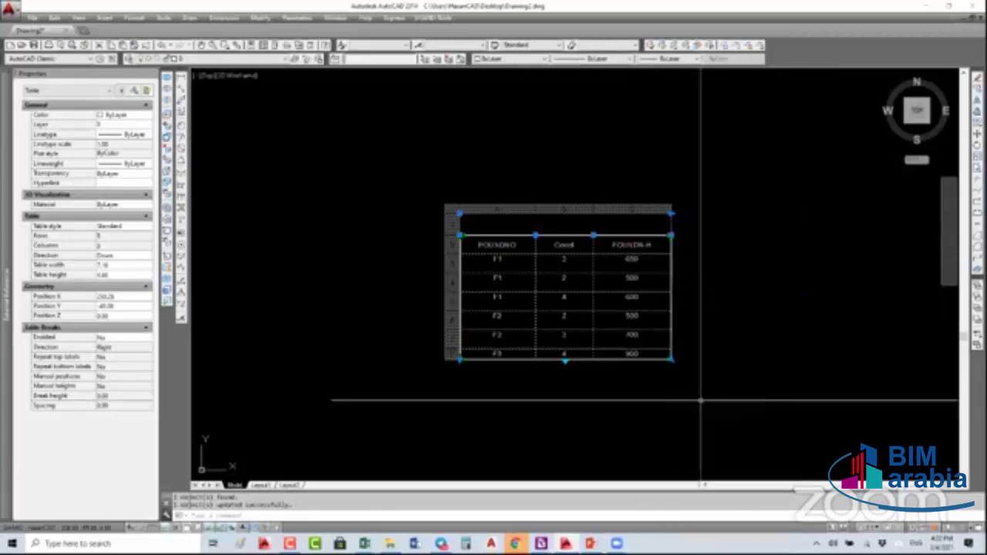
scroll(587, 327, up, 2)
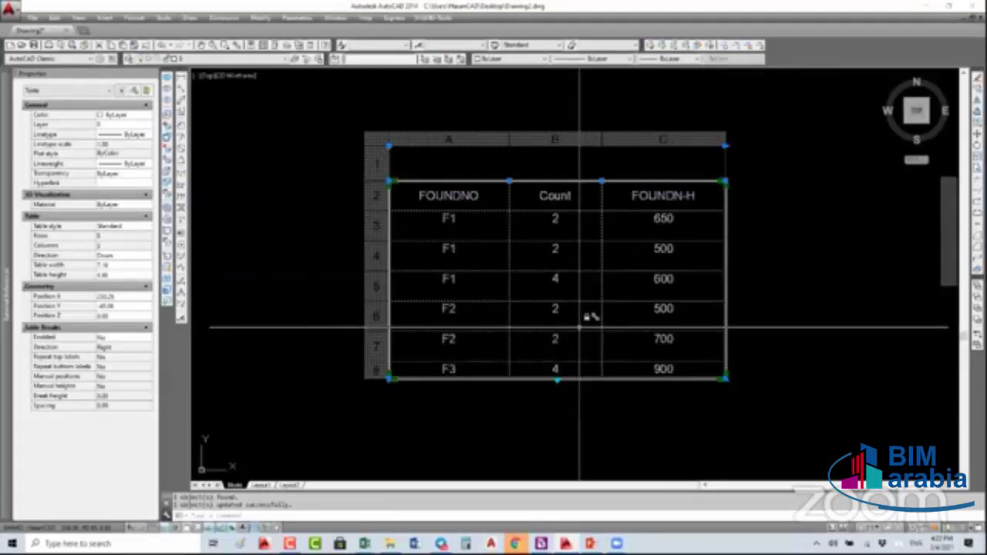
key(Escape)
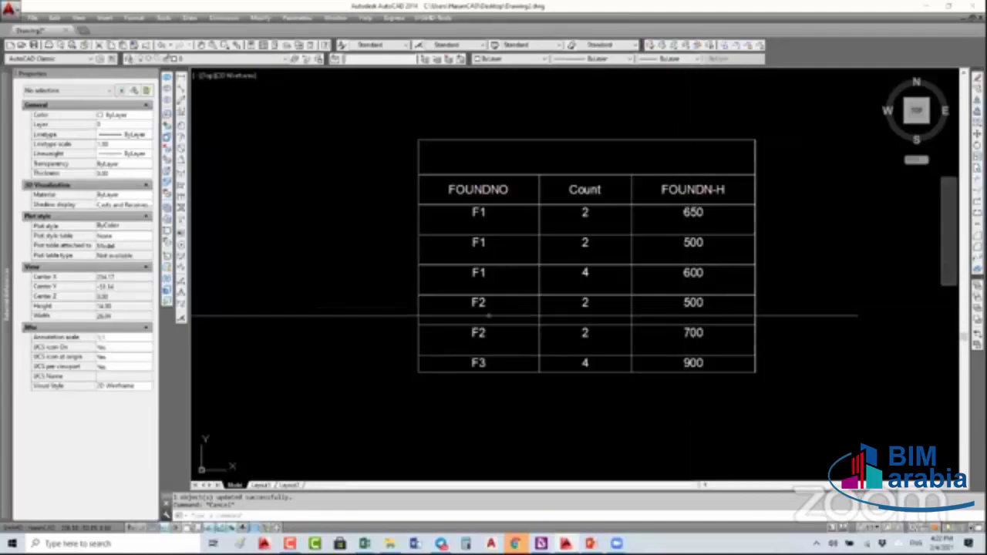
click(690, 309)
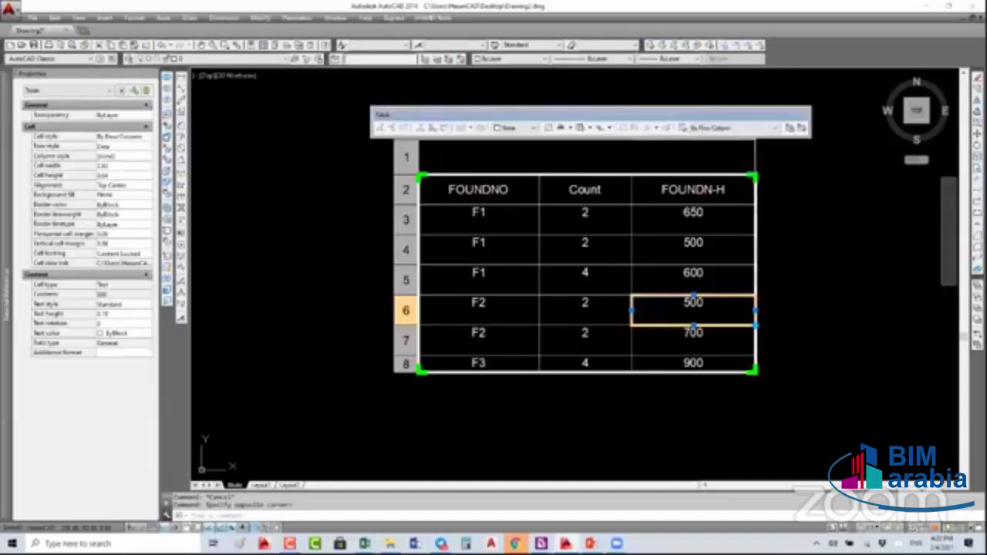
key(Escape)
key(Escape)
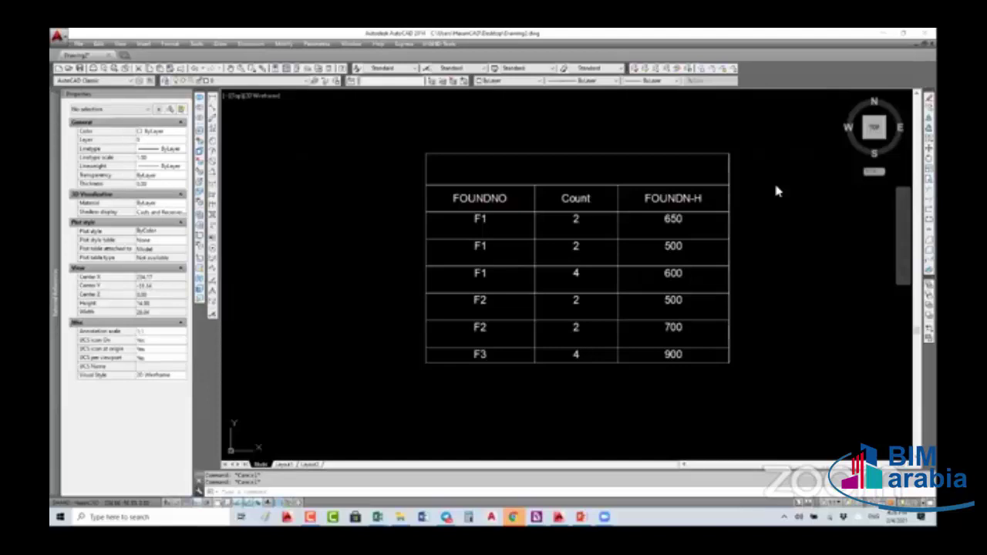
Zoom and pan to the F2 and F3 foundation blocks, briefly starting and cancelling RECTANG
scroll(776, 191, down, 10)
middle_drag(745, 257, 846, 245)
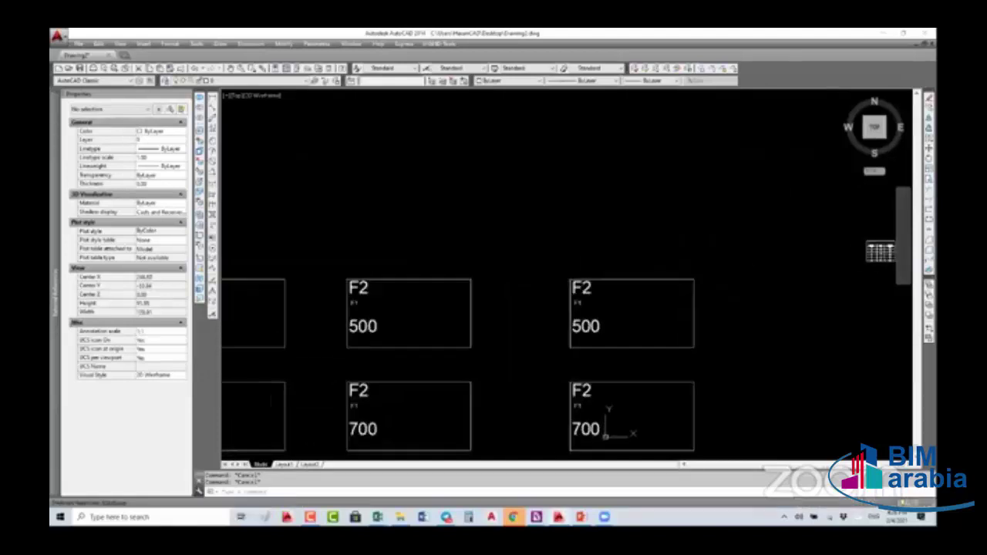
scroll(586, 282, down, 3)
scroll(578, 194, down, 1)
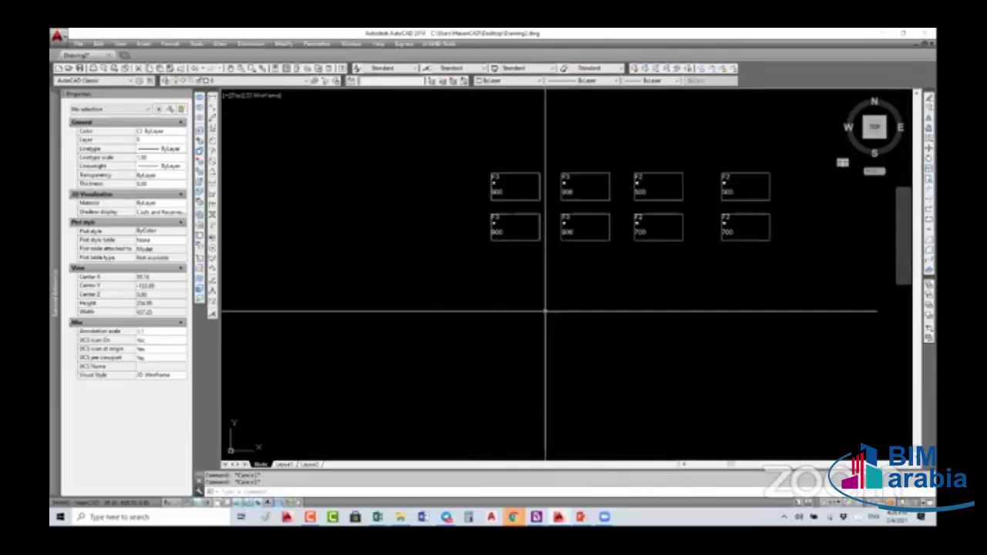
text(rec)
key(Return)
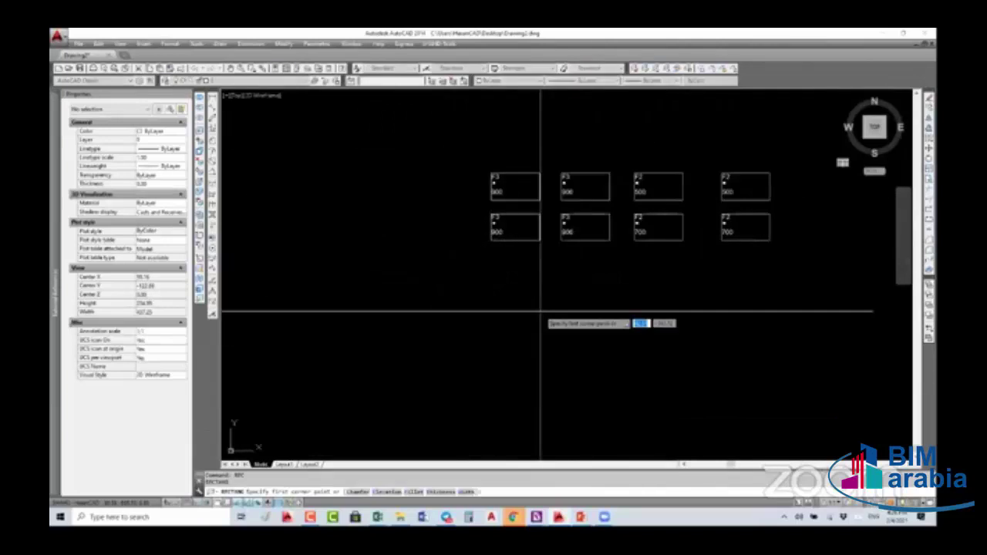
key(Escape)
key(Escape)
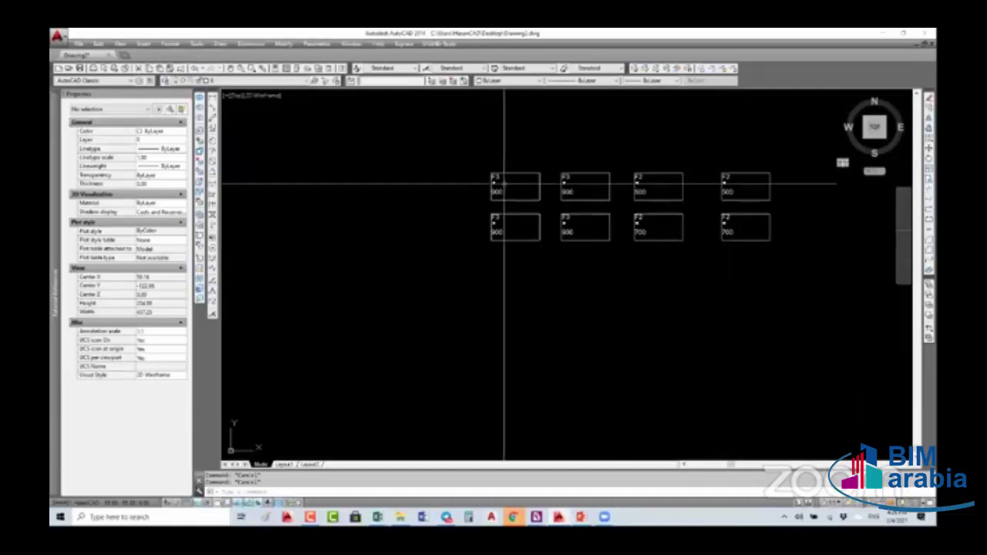
scroll(505, 183, up, 8)
scroll(455, 166, down, 4)
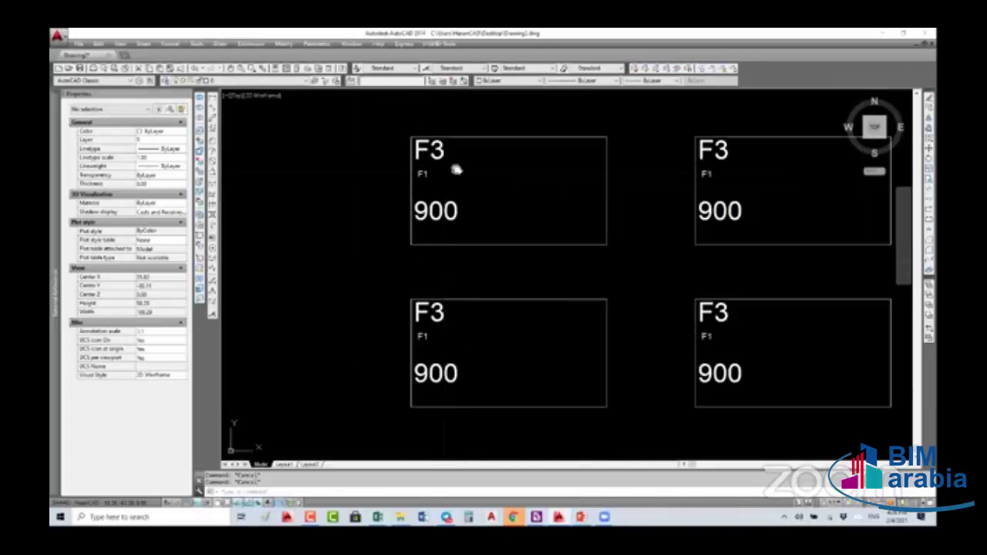
middle_drag(457, 170, 449, 189)
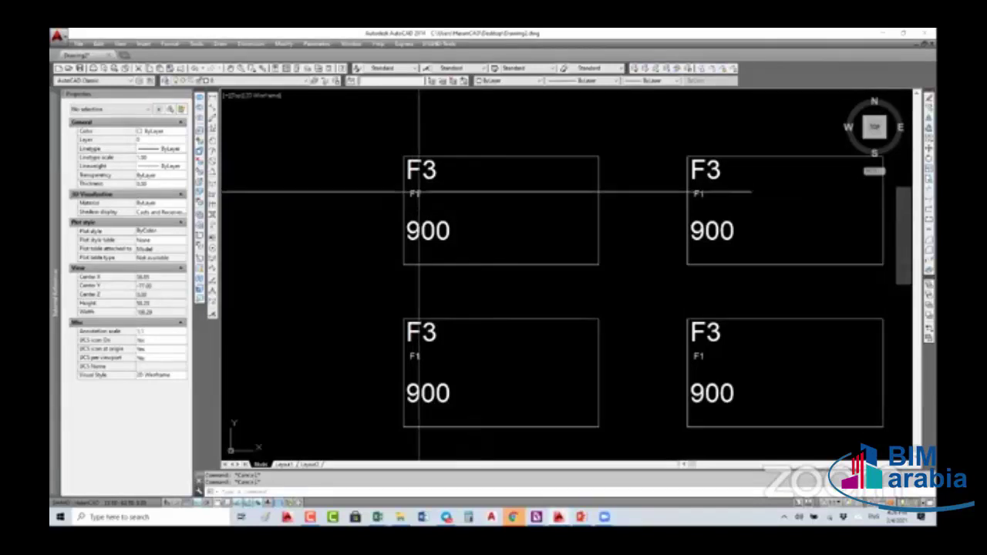
scroll(452, 159, down, 5)
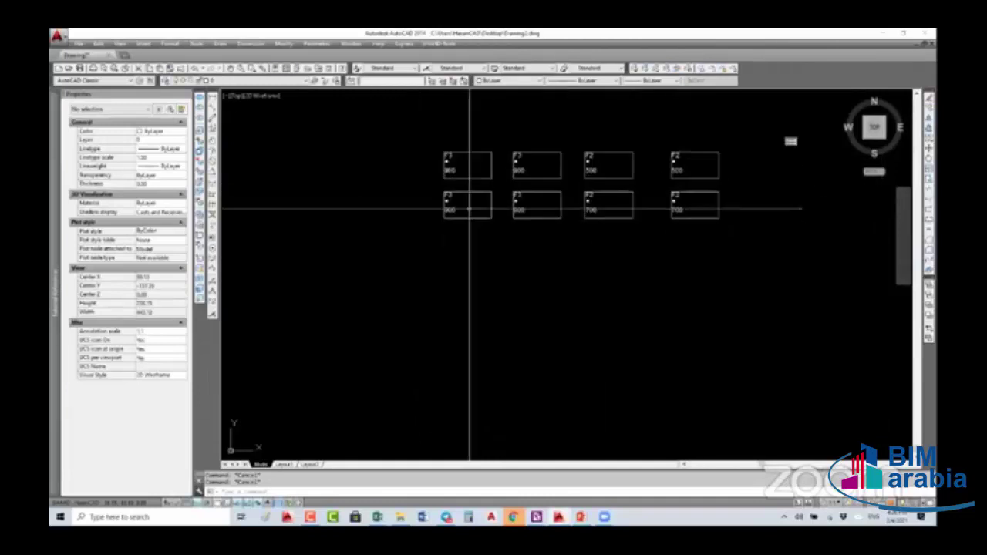
Draw a rectangle below the foundation blocks with REC
text(rec)
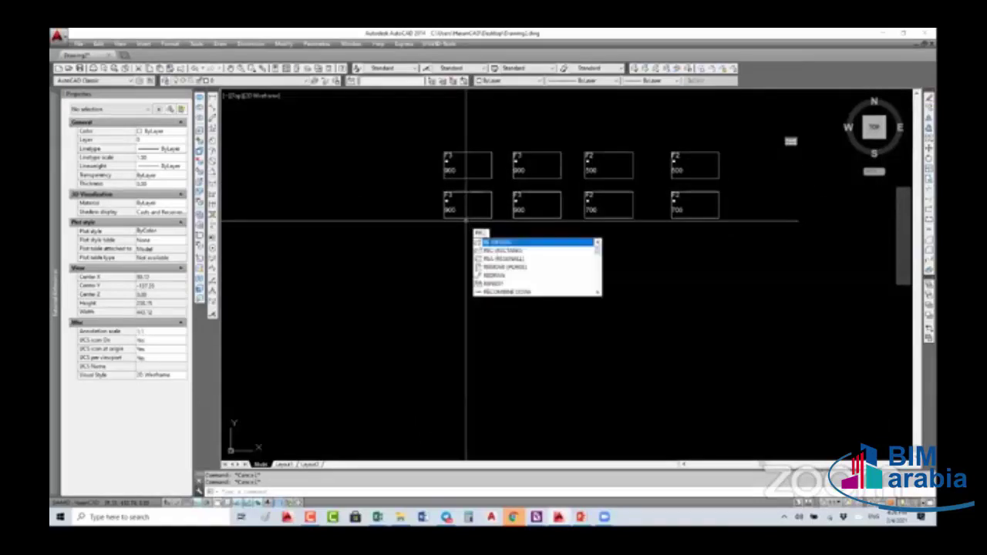
key(Return)
click(460, 279)
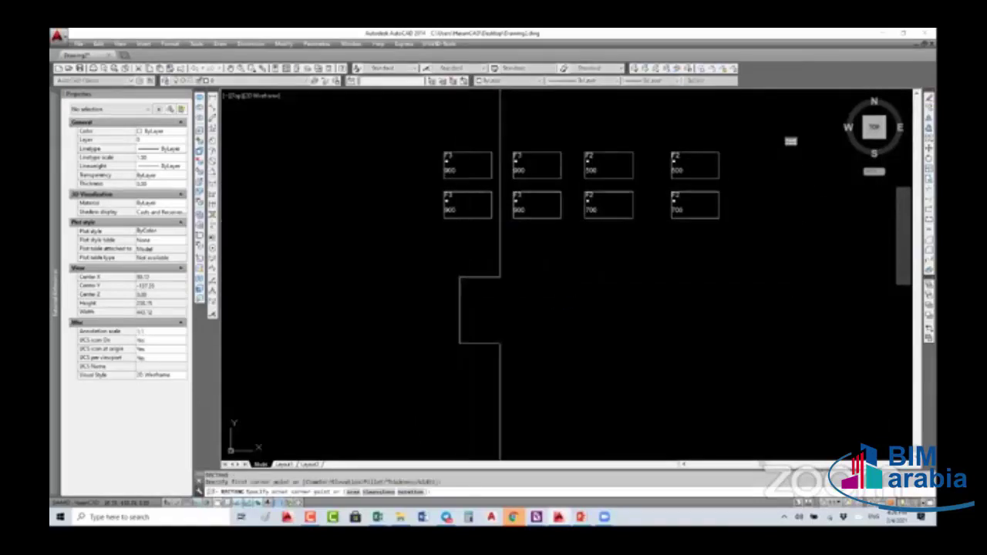
click(506, 278)
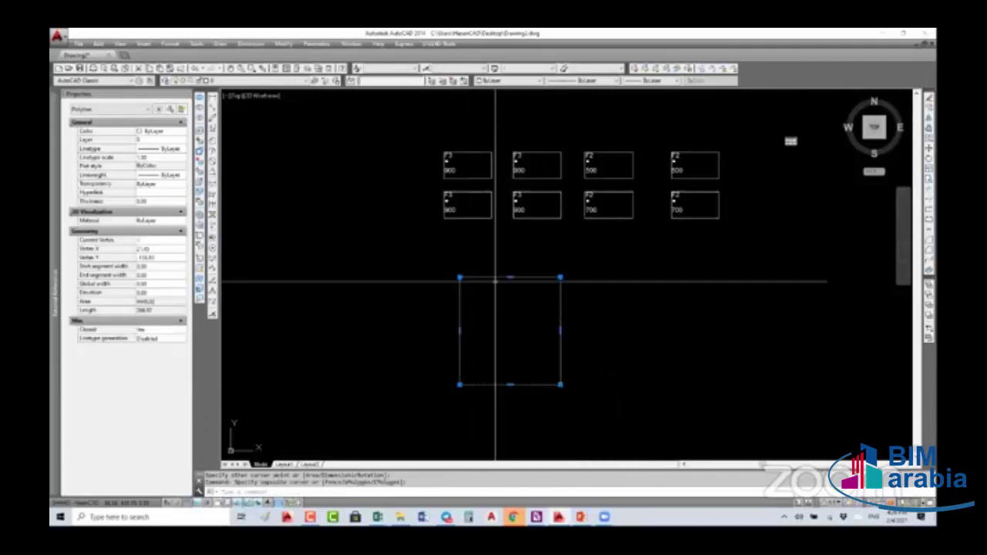
Dismiss the block editing choices and bring up Attribute Definition with ATT
text(edit)
key(Return)
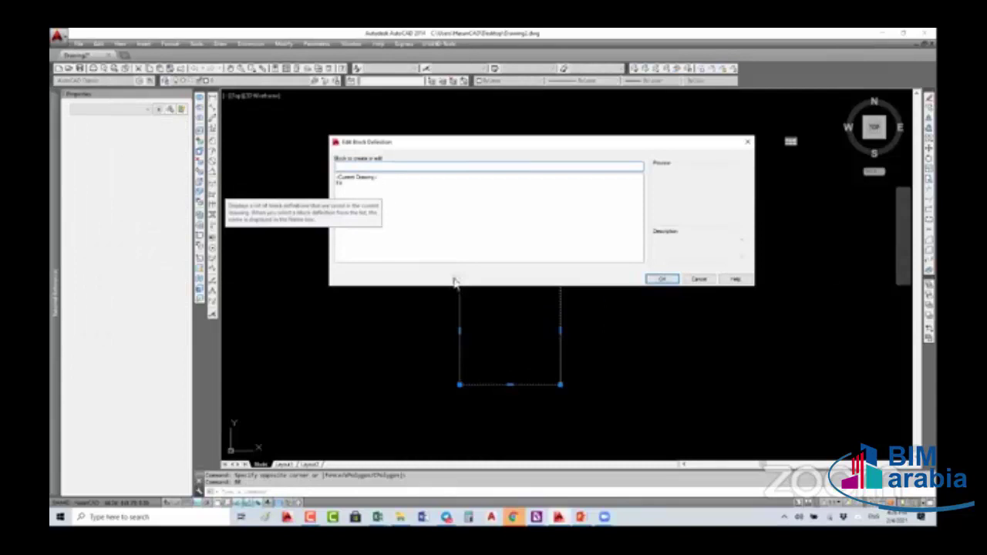
click(748, 142)
key(Escape)
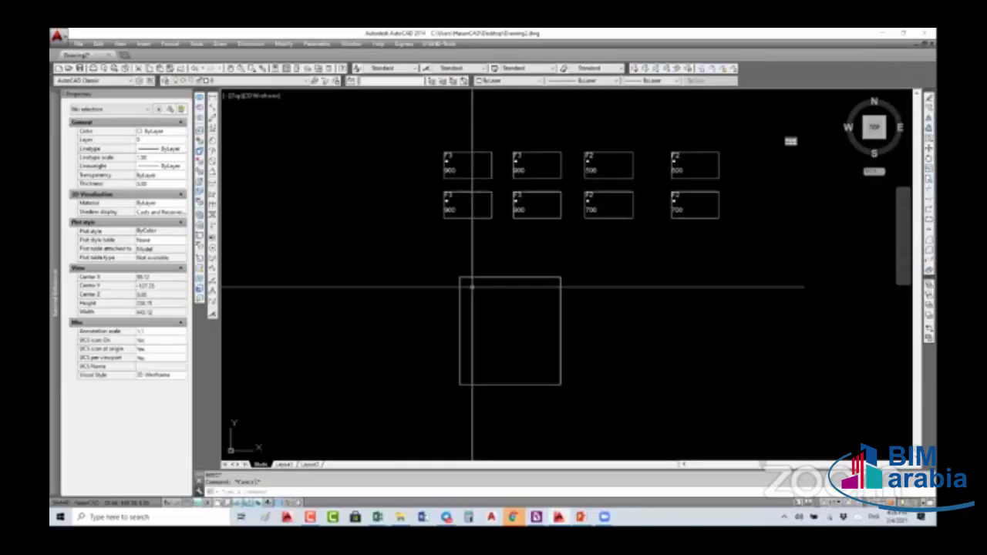
text(A)
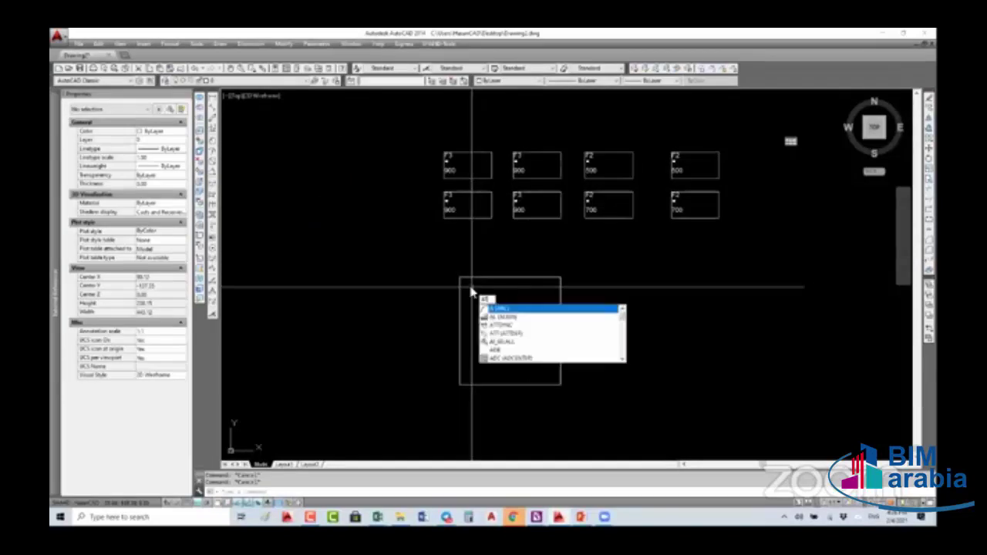
text(TT)
key(Return)
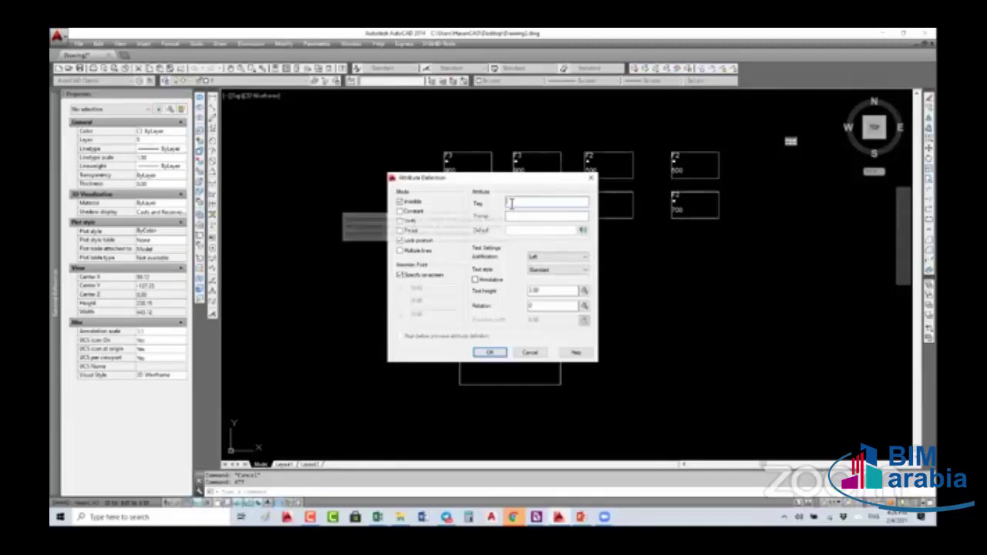
Set tag and prompt to WIND-NO, default to W-01, and turn off Invisible mode
text(F)
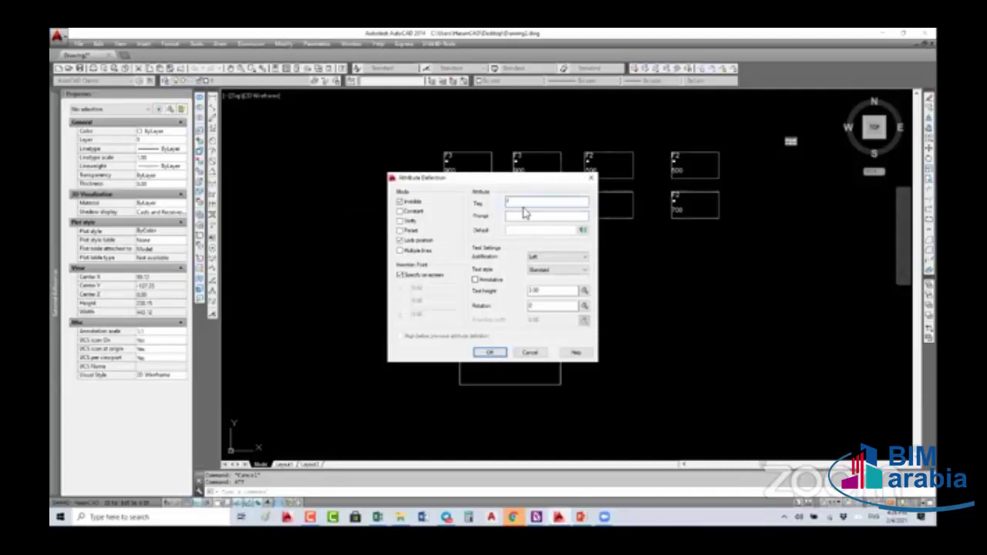
text(2)
text(WINDOWS3)
key(BackSpace)
key(BackSpace)
key(BackSpace)
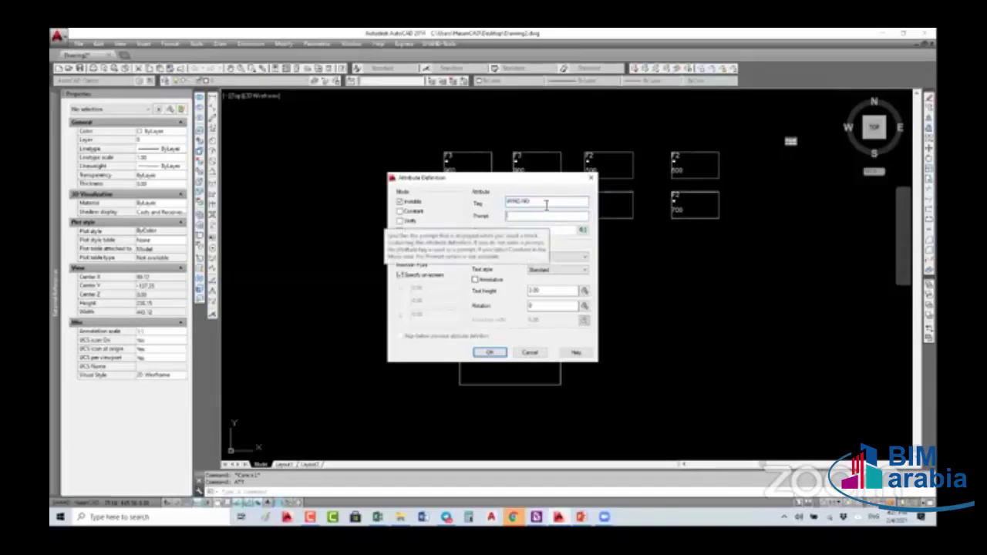
drag(546, 202, 509, 203)
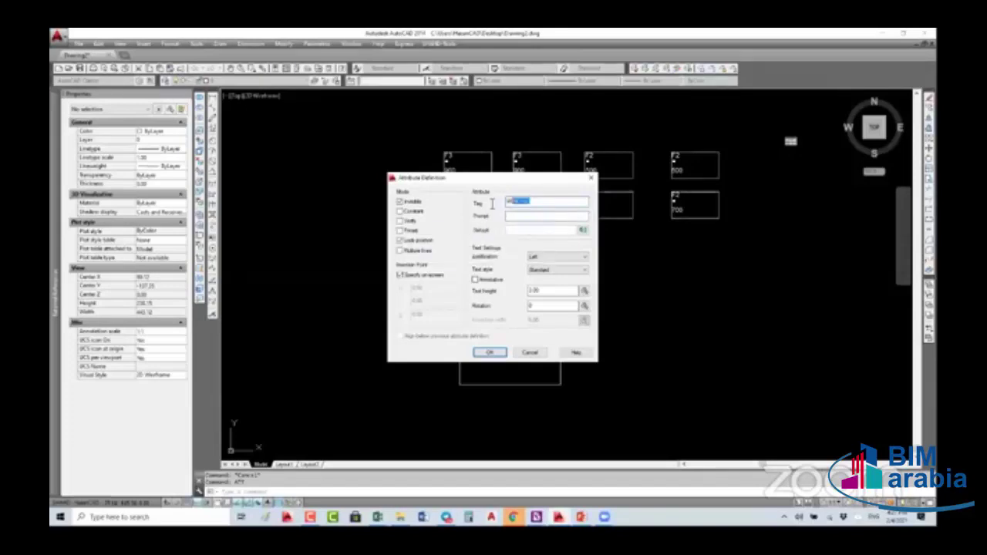
text(WIND-NO)
click(530, 219)
text(WIND-NO)
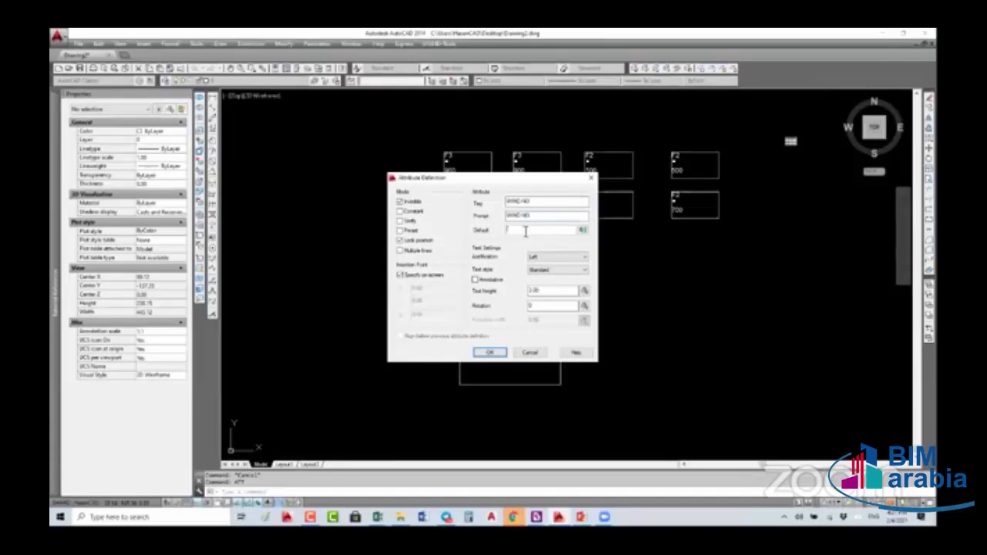
text(W)
text(-01)
key(Tab)
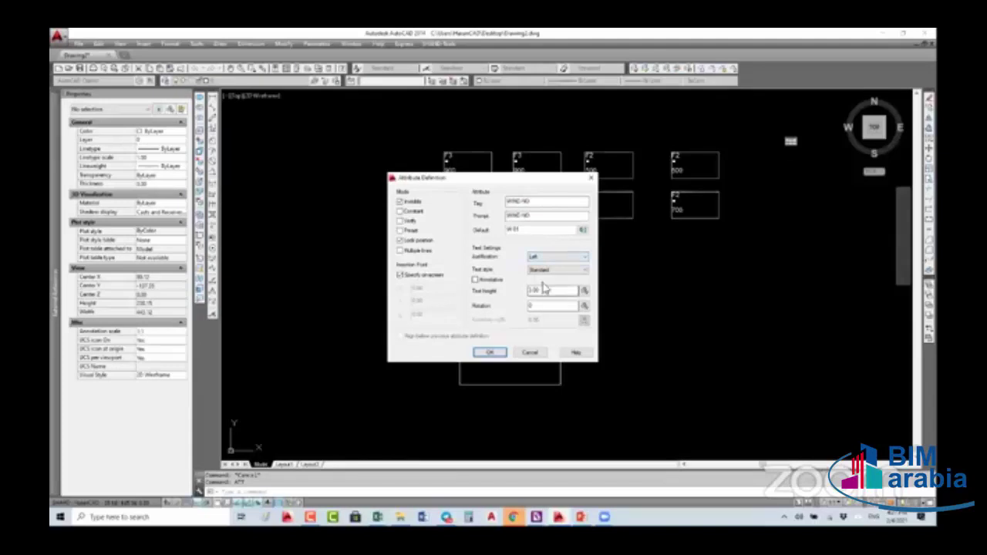
click(403, 202)
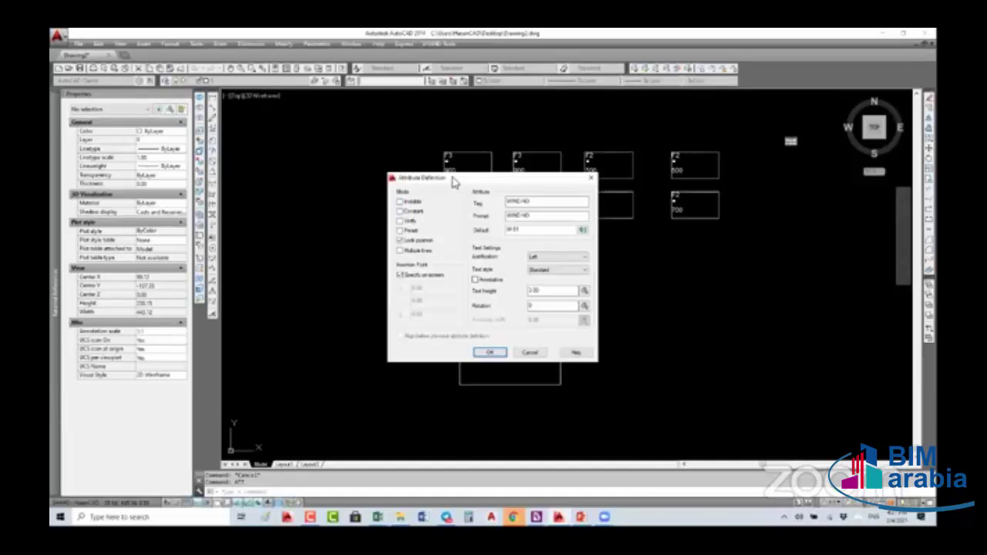
Place the WIND-NO attribute at the rectangle's top-left inside corner and start BLOCK with both selected
drag(454, 181, 581, 178)
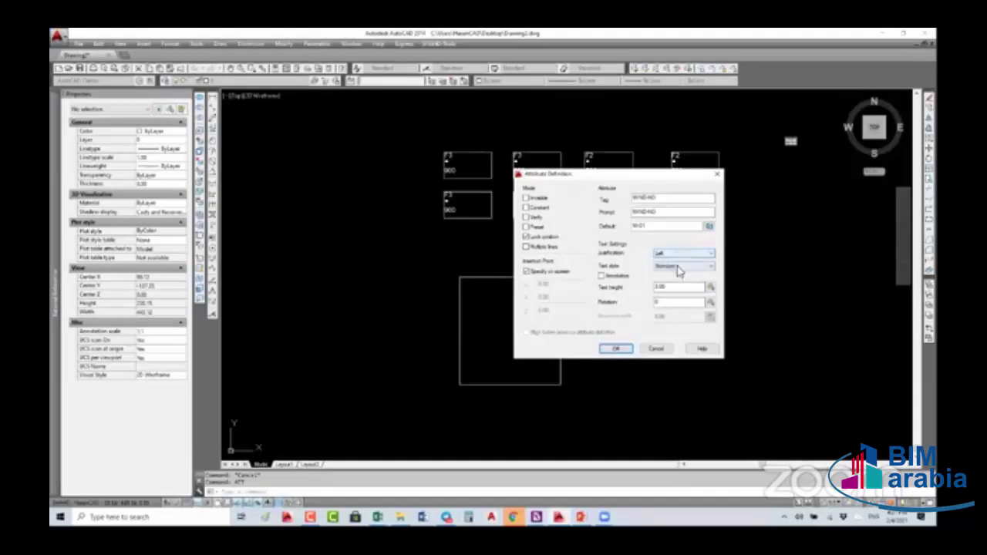
click(617, 349)
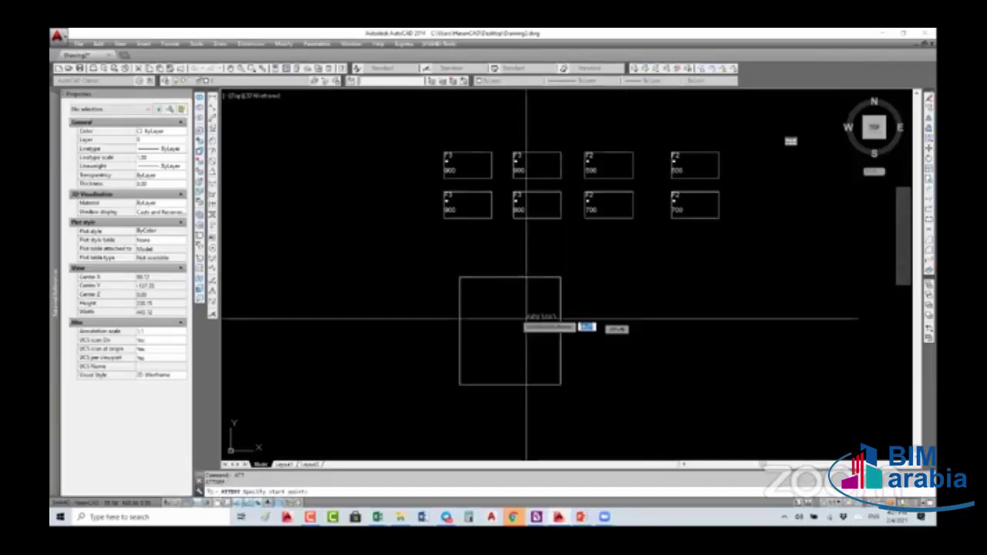
click(467, 286)
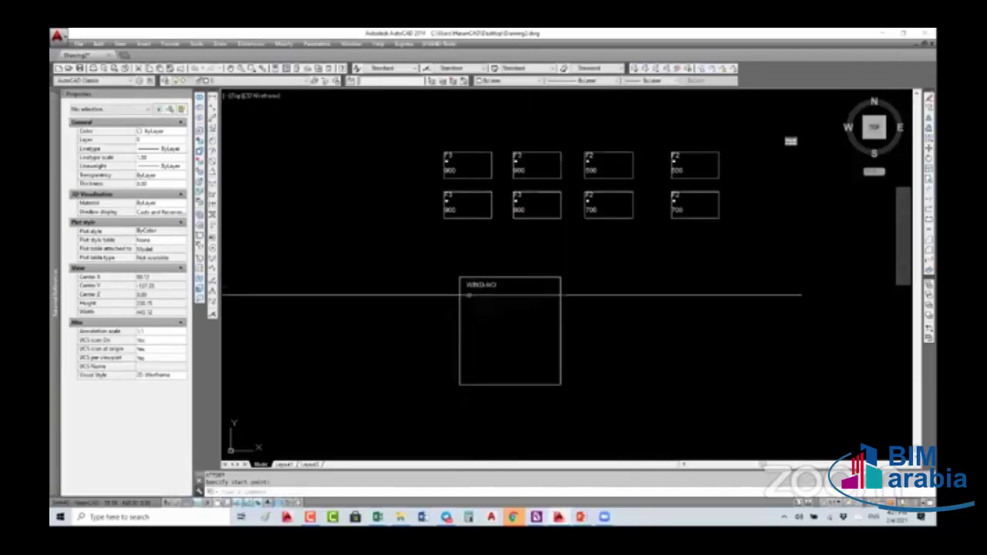
click(475, 292)
text(b)
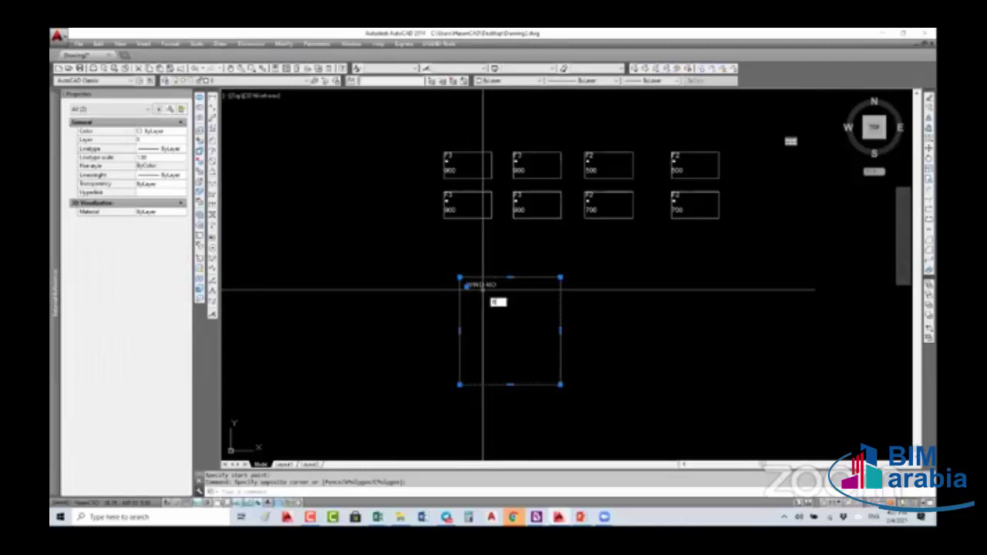
key(Return)
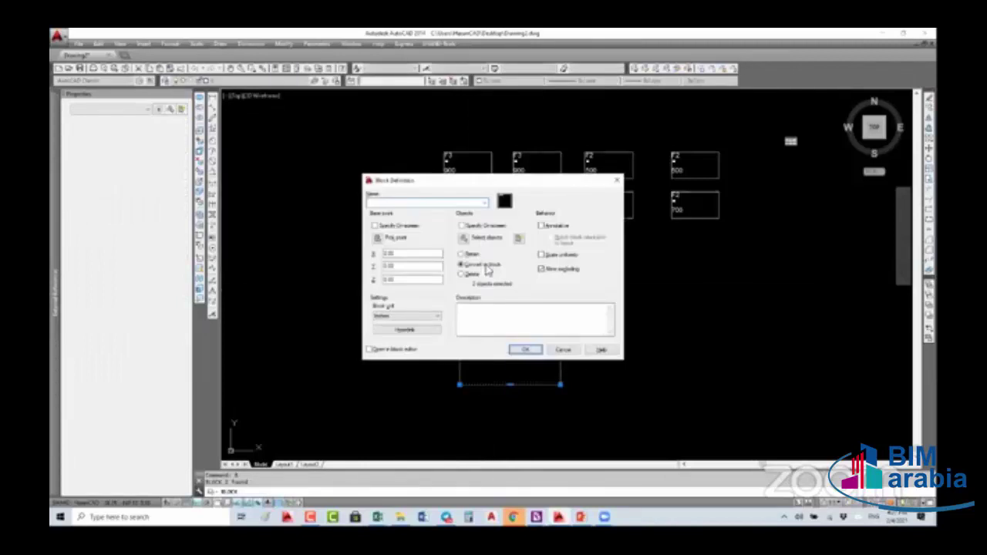
Cancel the block definition and undo an accidental stretch of the rectangle
key(Escape)
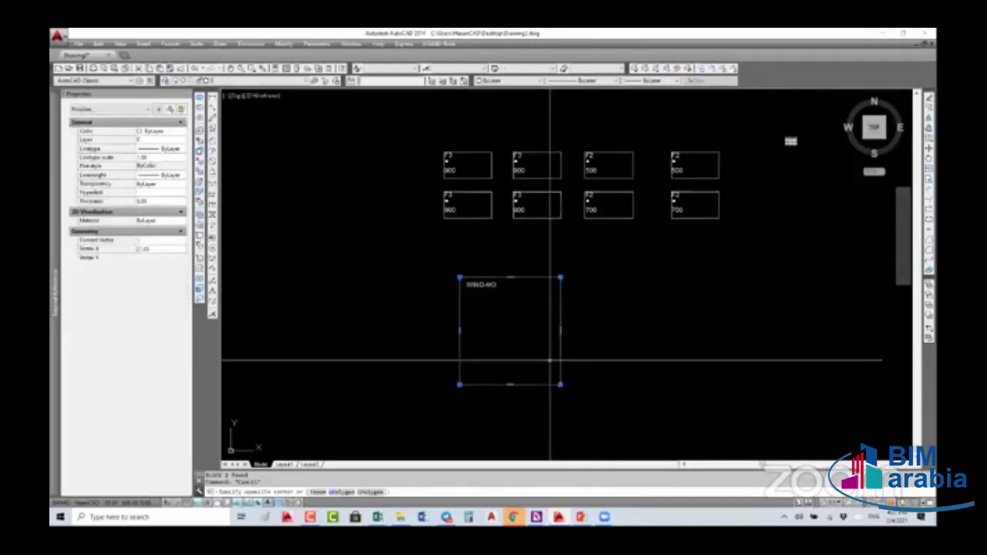
click(509, 383)
click(509, 383)
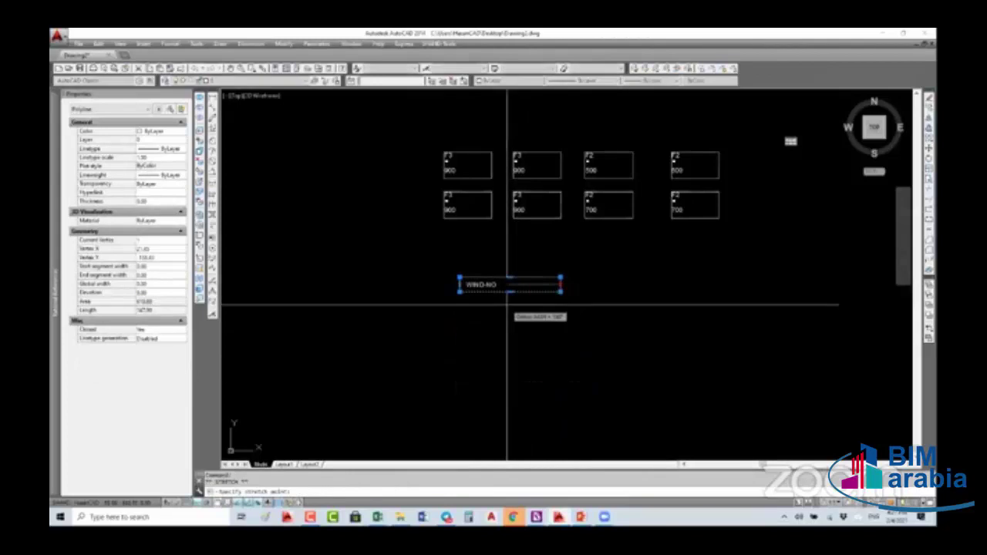
key(Escape)
key(Escape)
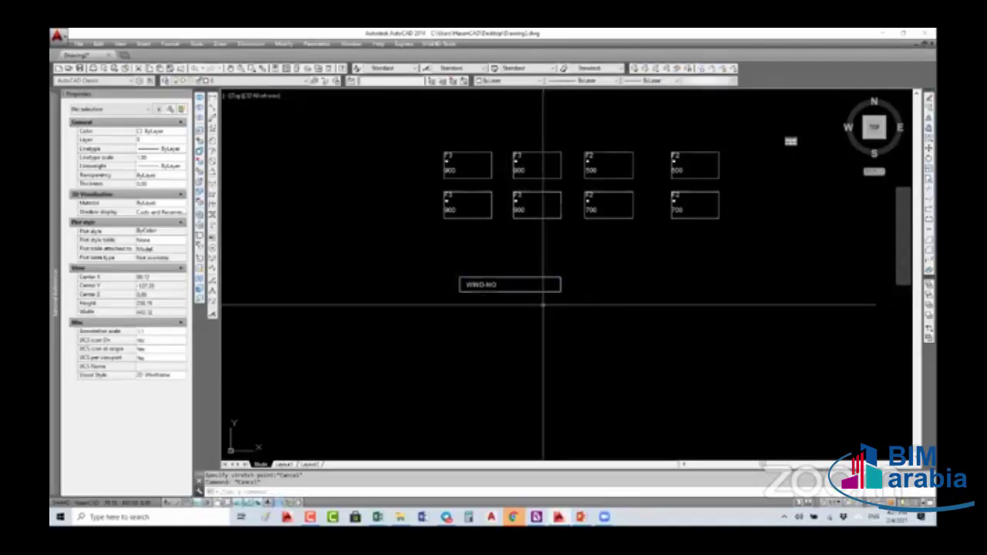
key(ctrl+z)
Start a block named W-NO from the rectangle and tag, with base point at the top-left corner
drag(711, 276, 483, 304)
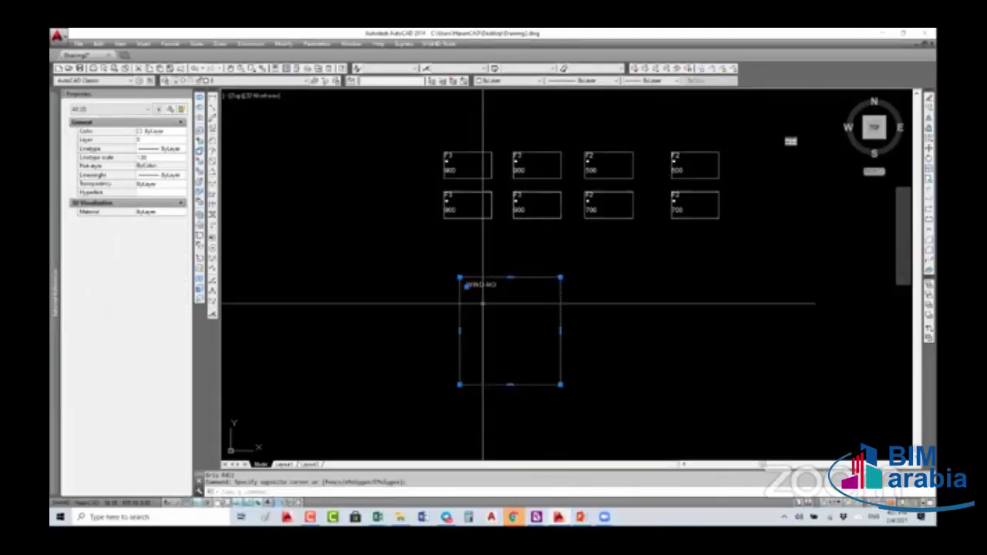
text(b)
key(Return)
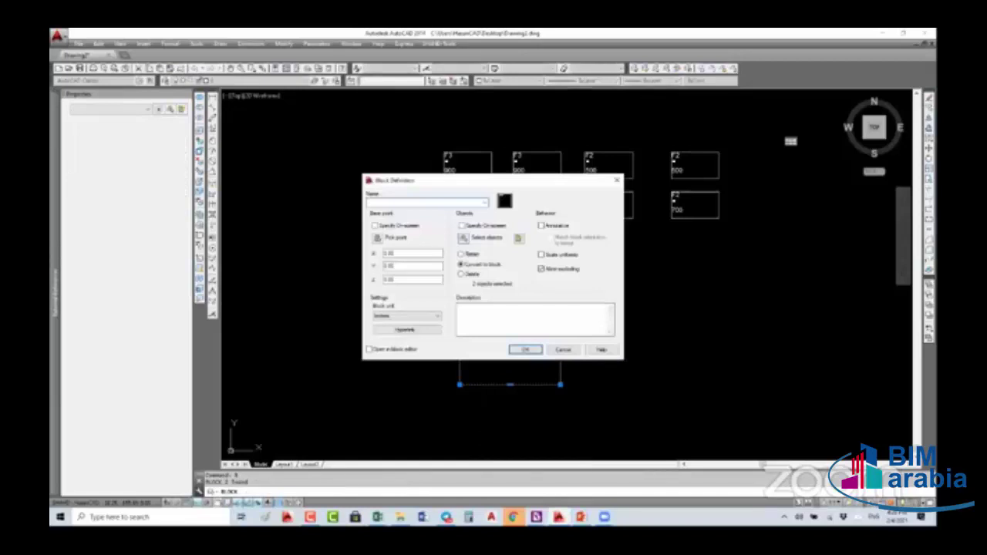
text(IND)
click(378, 239)
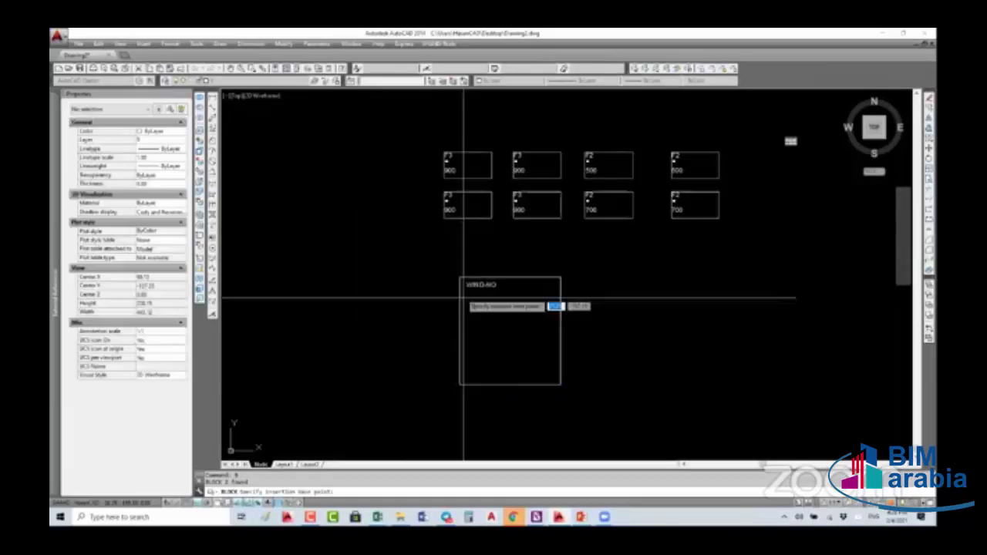
click(460, 278)
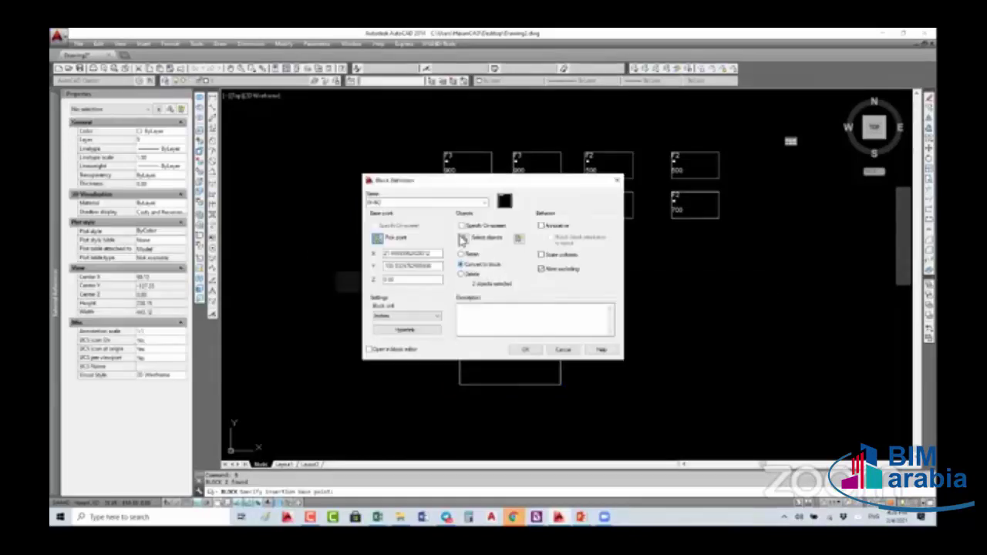
Select the rectangle and WIND-NO tag as block objects and create W-NO, opening it in the Block Editor
click(463, 240)
click(516, 272)
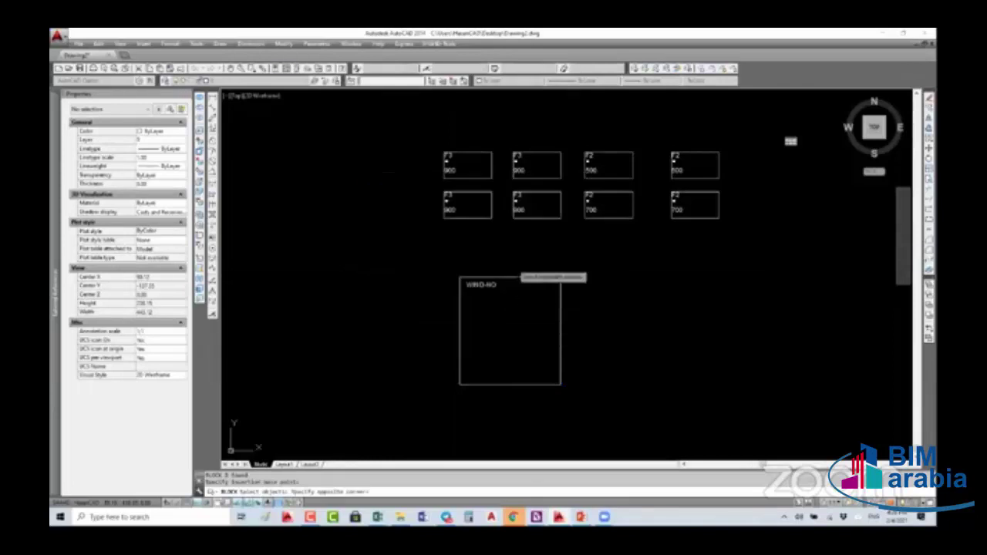
click(499, 306)
key(Return)
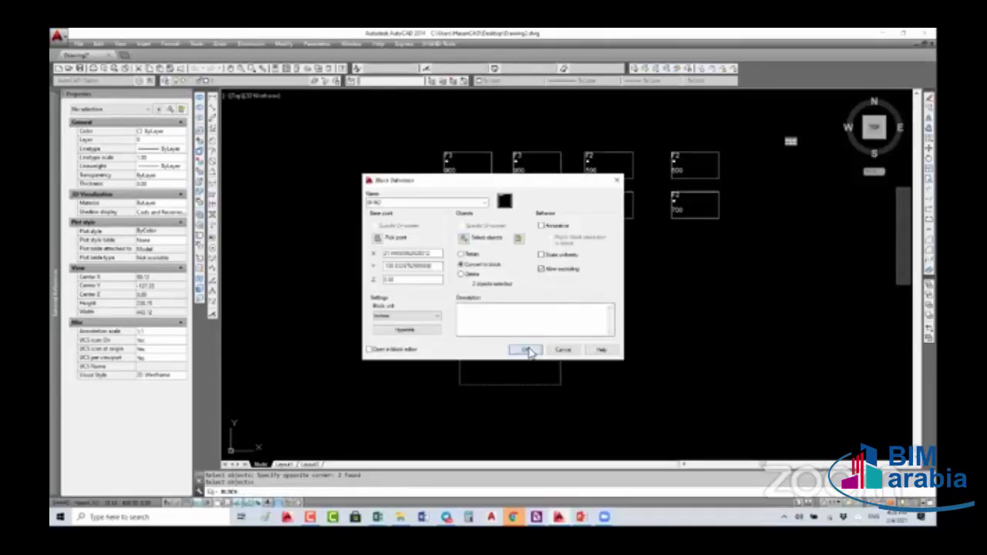
click(412, 351)
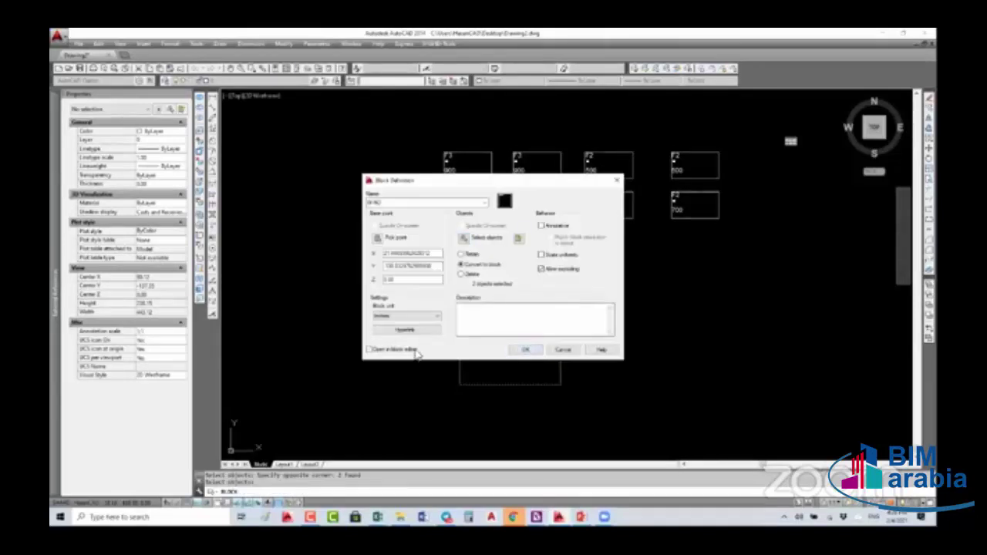
click(527, 351)
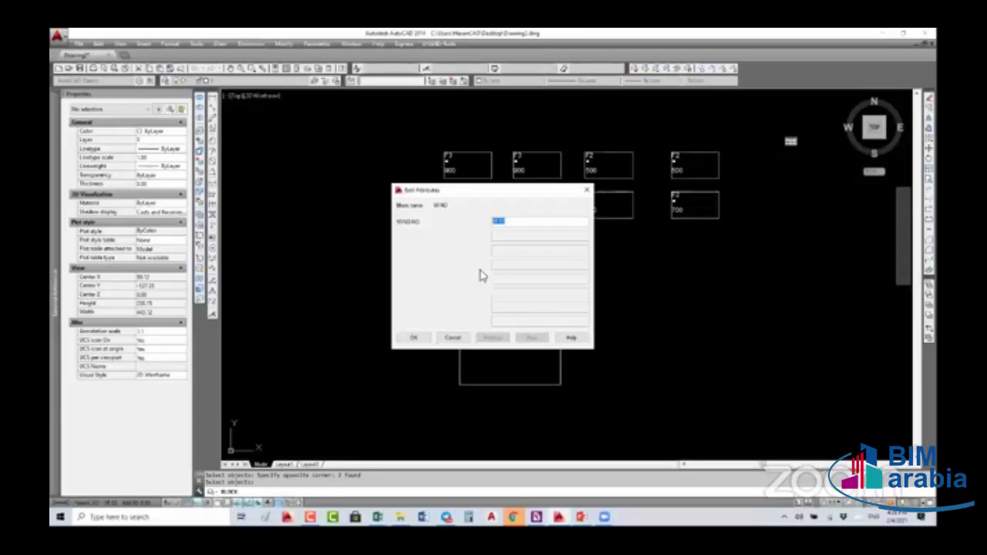
click(456, 339)
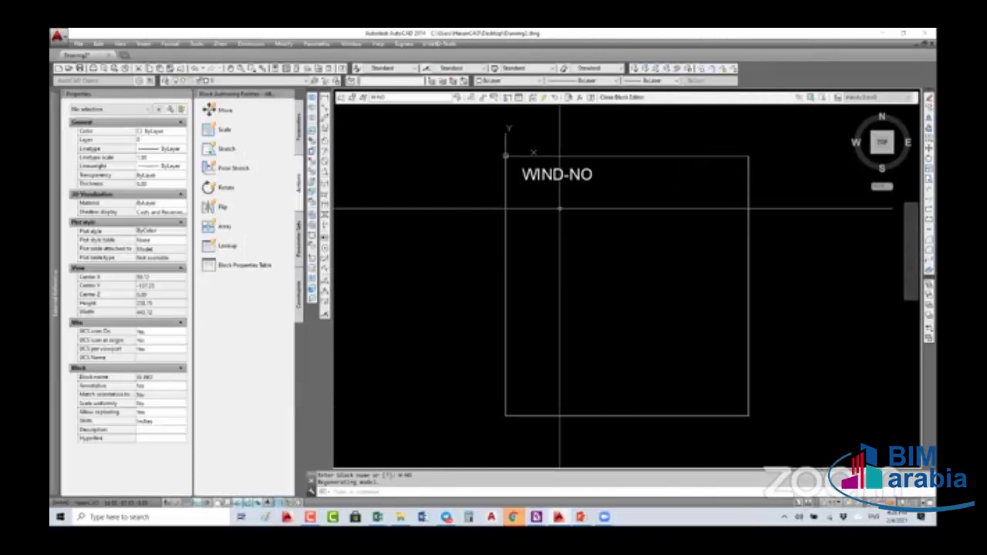
Zoom out to fit the whole rectangle and launch ATTDEF from the ATT autocomplete list
scroll(560, 208, down, 1)
scroll(543, 205, down, 1)
middle_drag(544, 216, 522, 262)
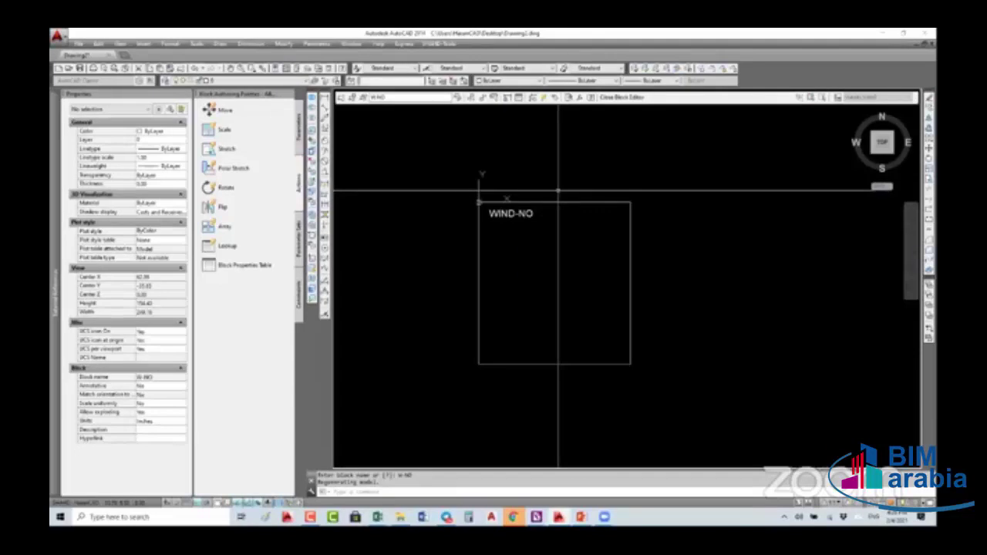
text(att)
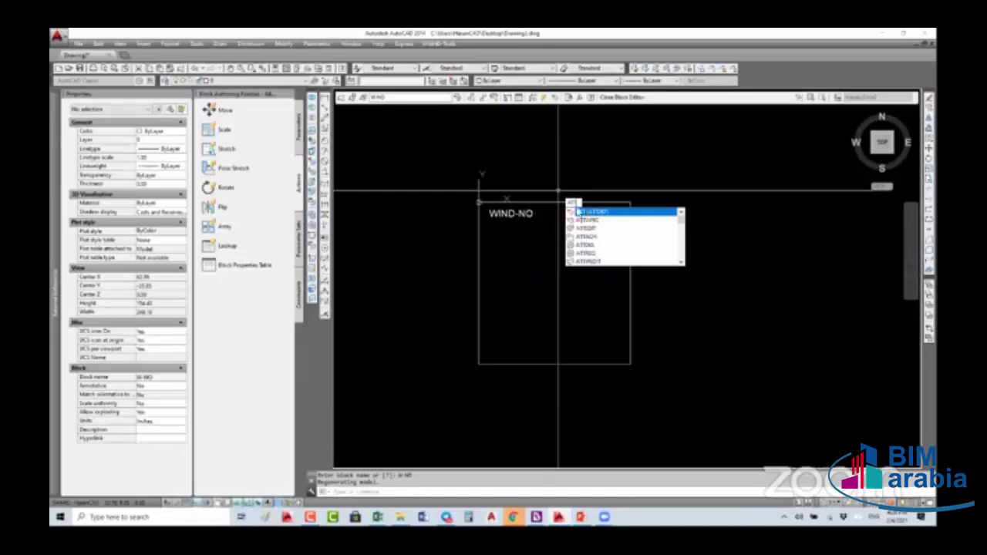
click(580, 213)
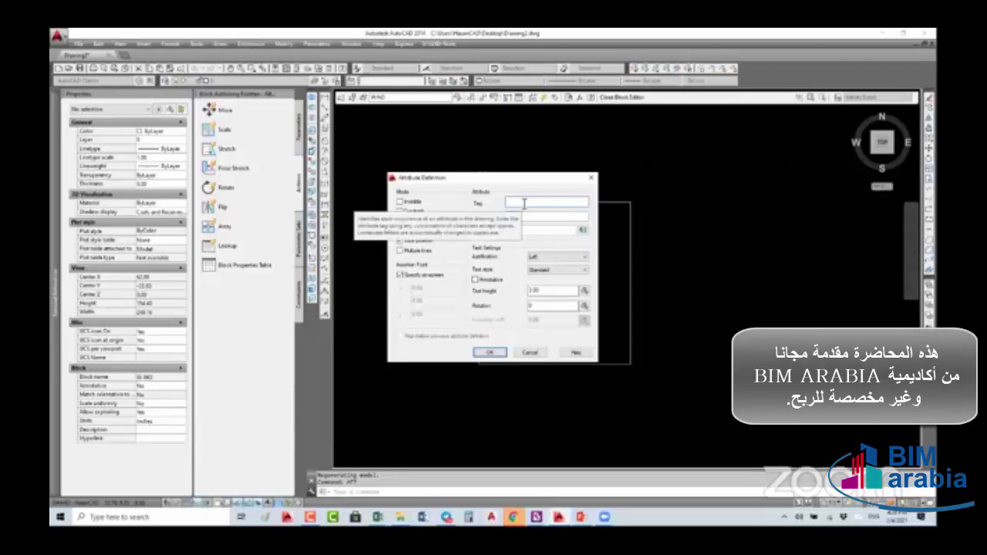
Define attribute W-M with prompt MATERIAL and place it just below WIND-NO
text(W-HE)
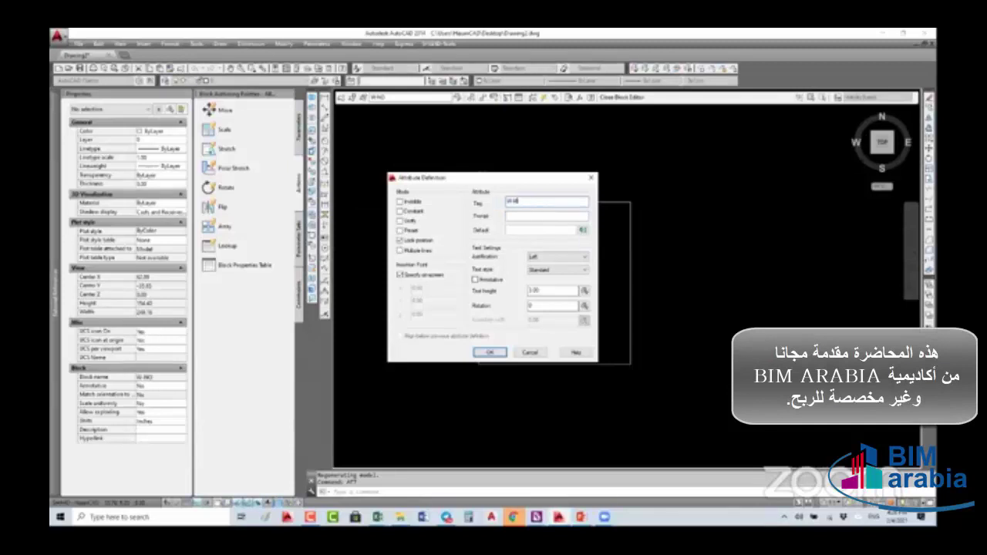
click(527, 219)
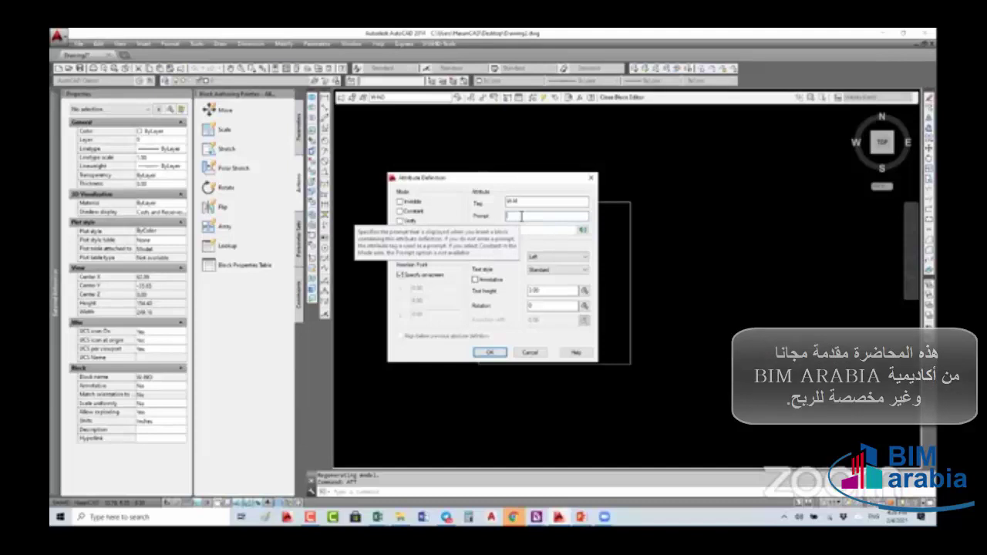
text(MATERIAL)
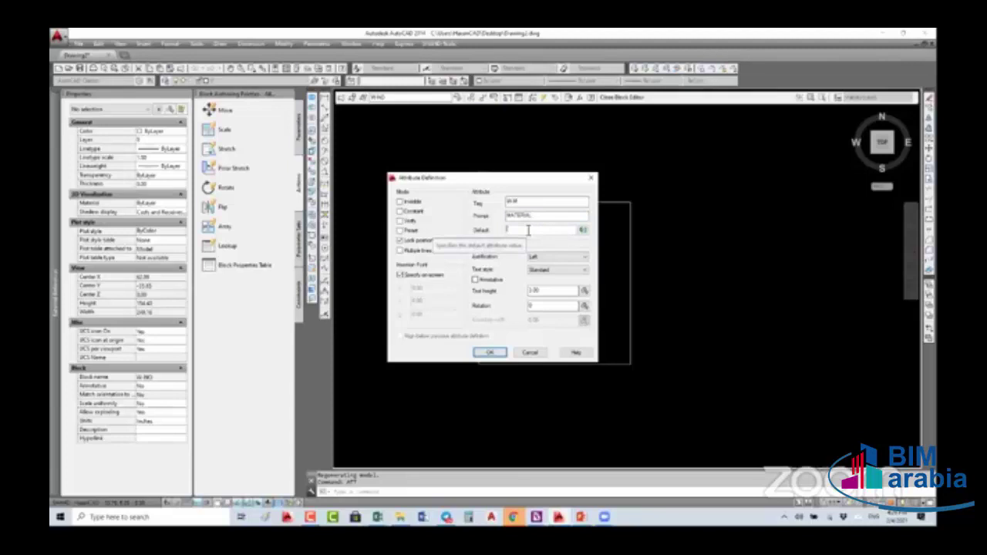
text(50)
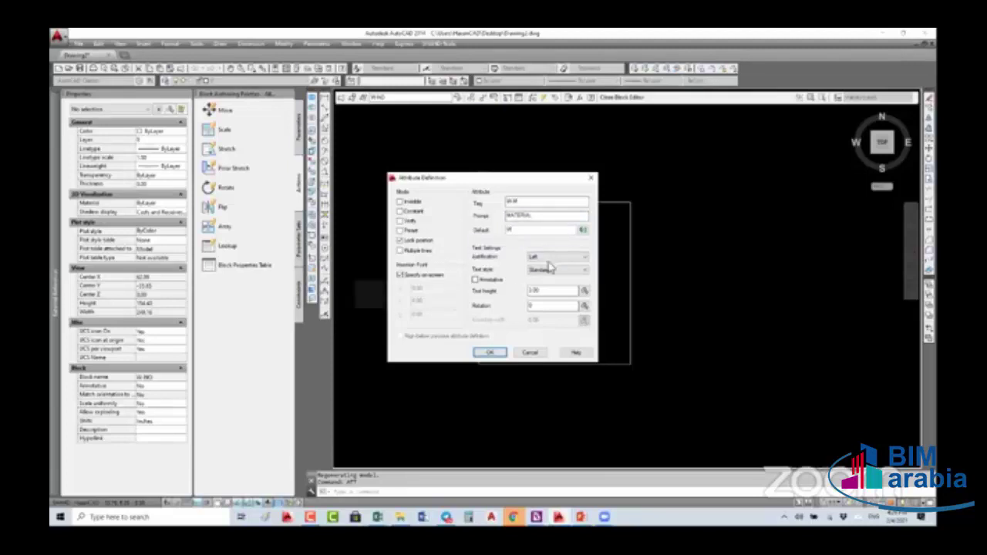
click(549, 270)
click(491, 355)
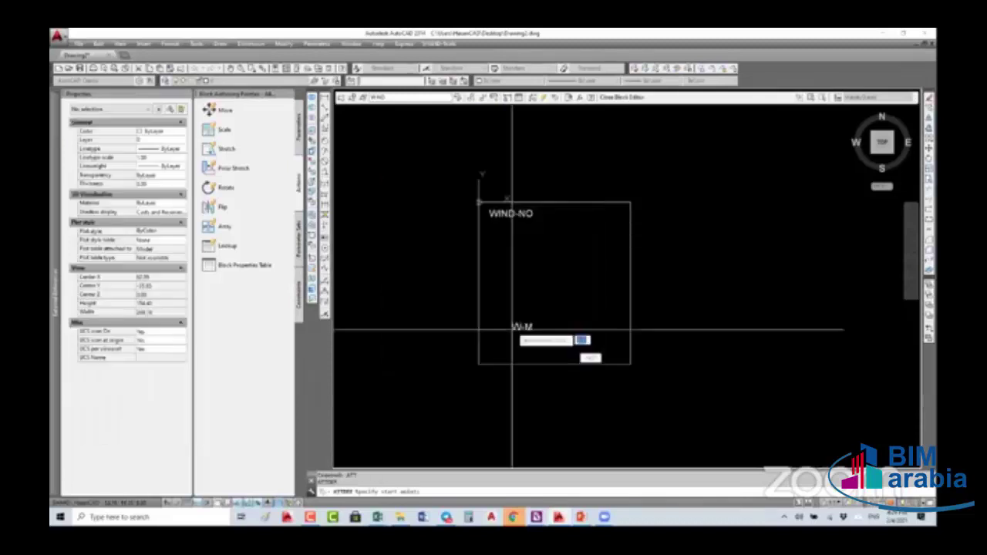
click(489, 235)
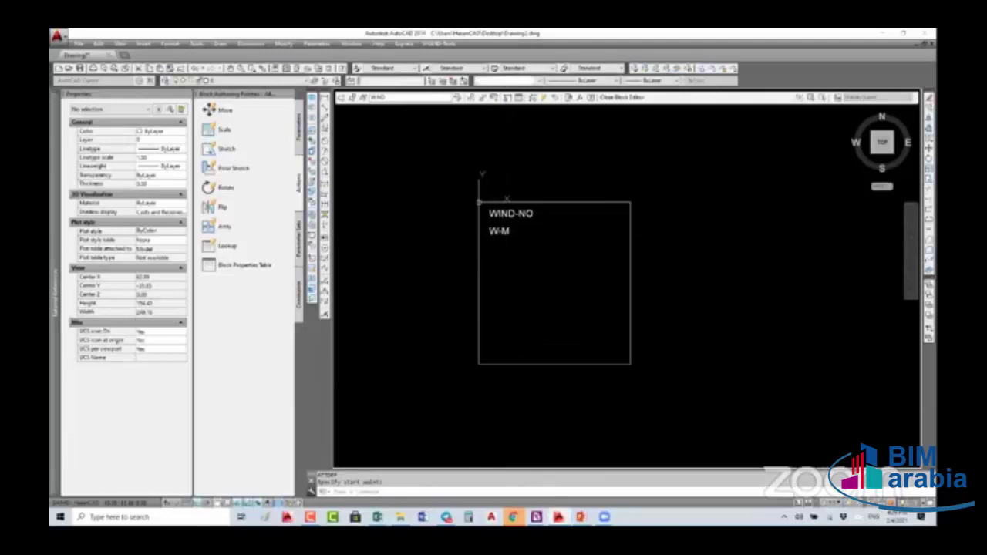
click(504, 230)
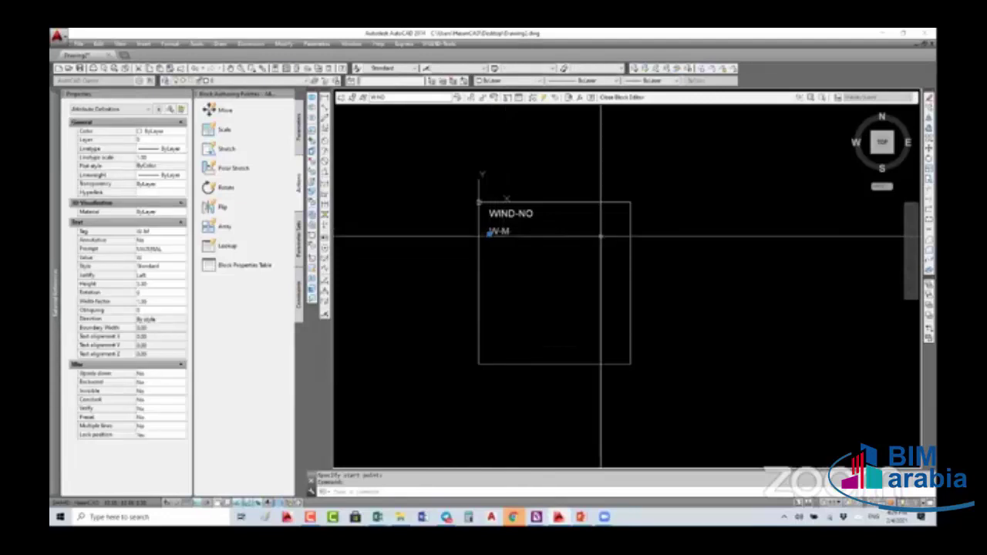
Stretch the rectangle's bottom and right edges inward to fit snugly around WIND-NO and W-M
key(Escape)
click(568, 362)
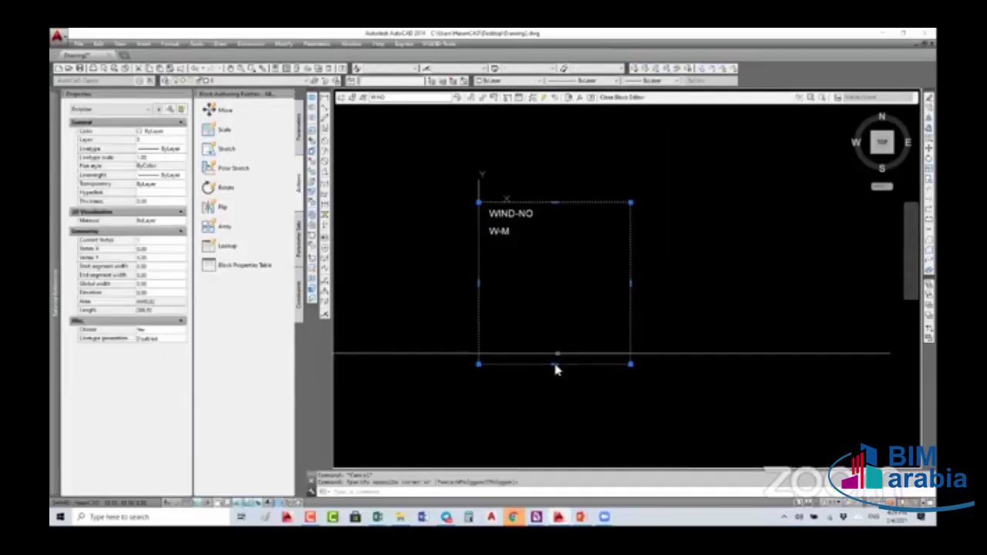
click(555, 364)
click(563, 260)
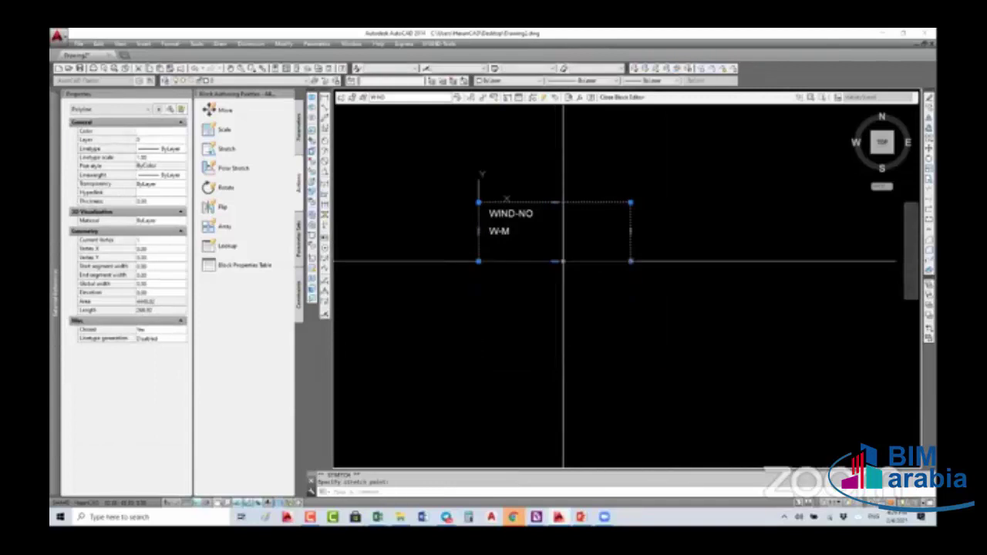
click(630, 231)
click(585, 232)
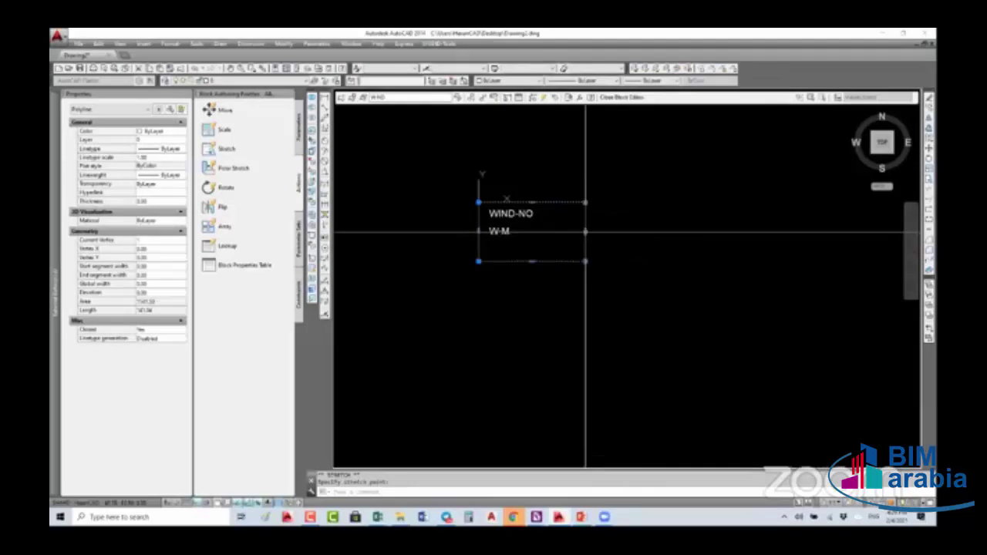
key(Escape)
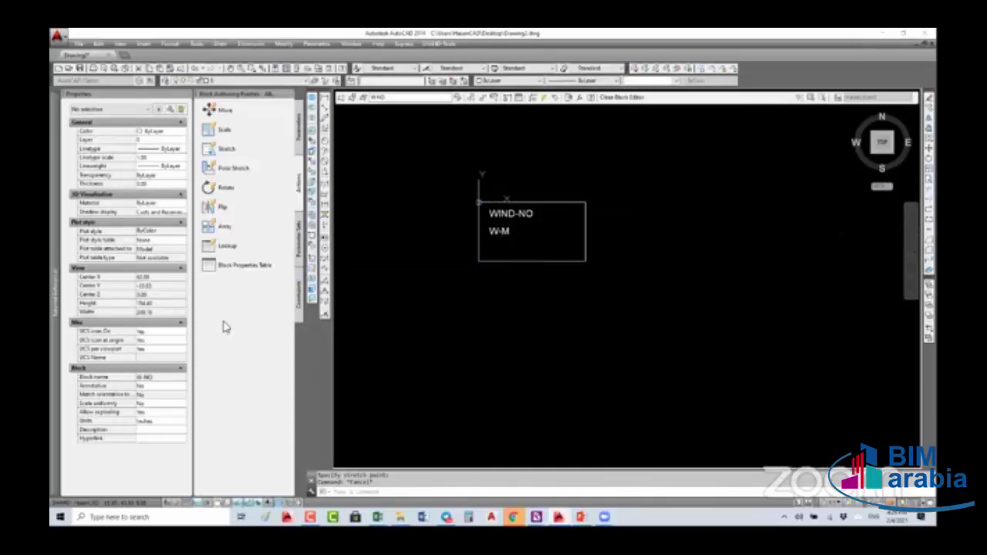
click(498, 231)
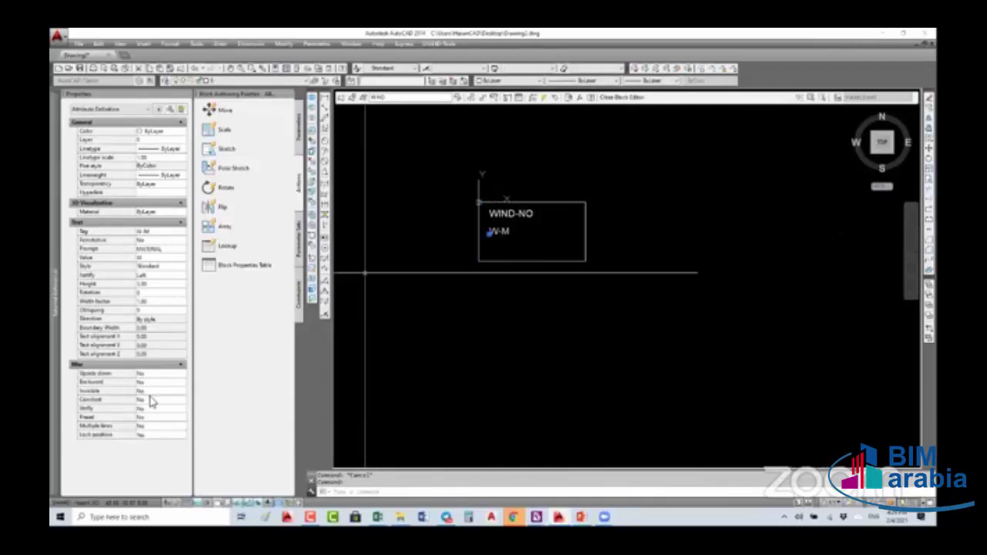
Set the W-M attribute's Invisible property to Yes and close the Block Editor
click(113, 395)
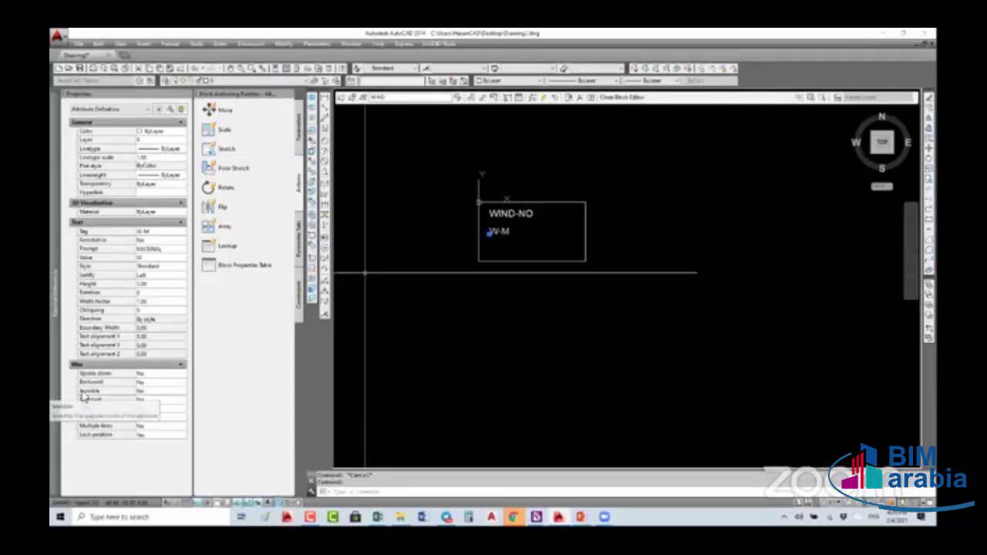
click(148, 394)
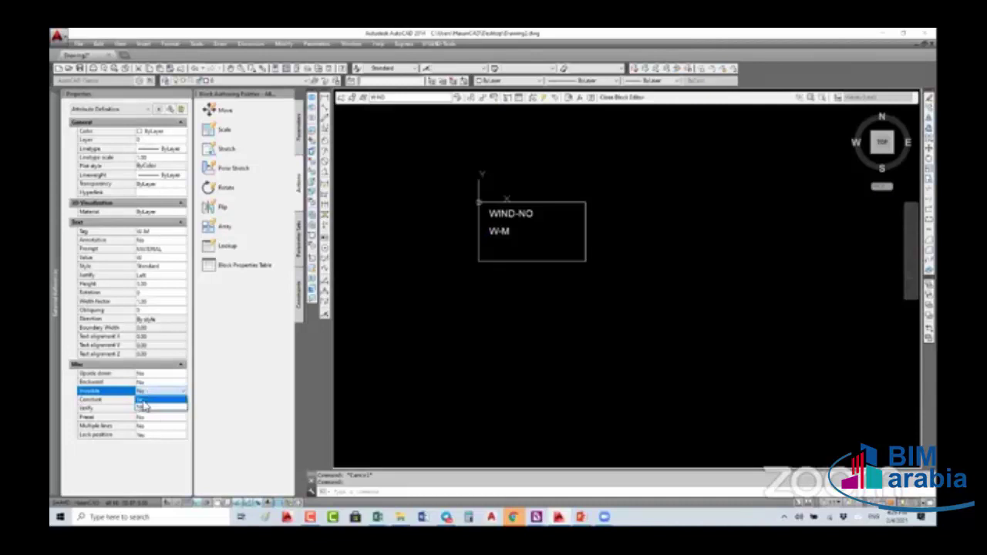
click(144, 407)
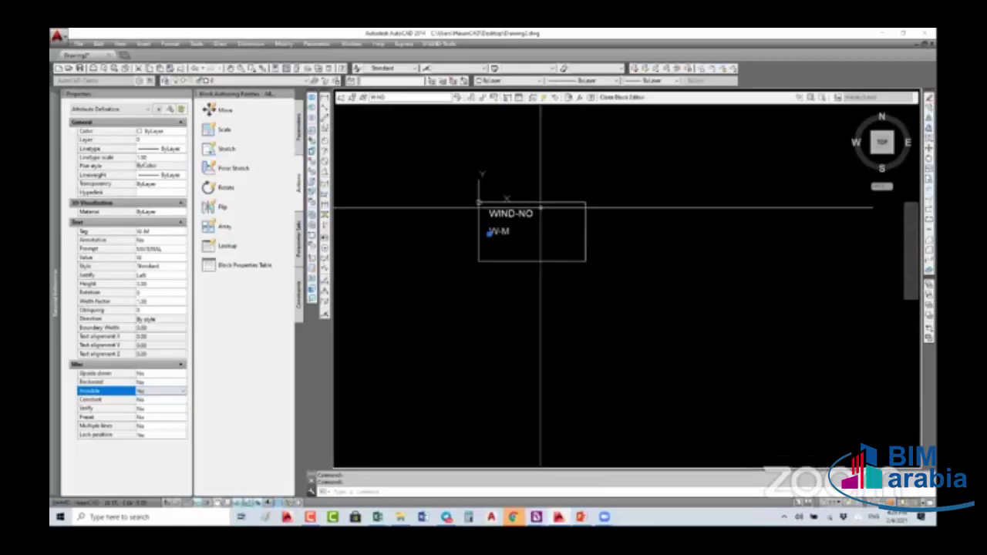
click(625, 98)
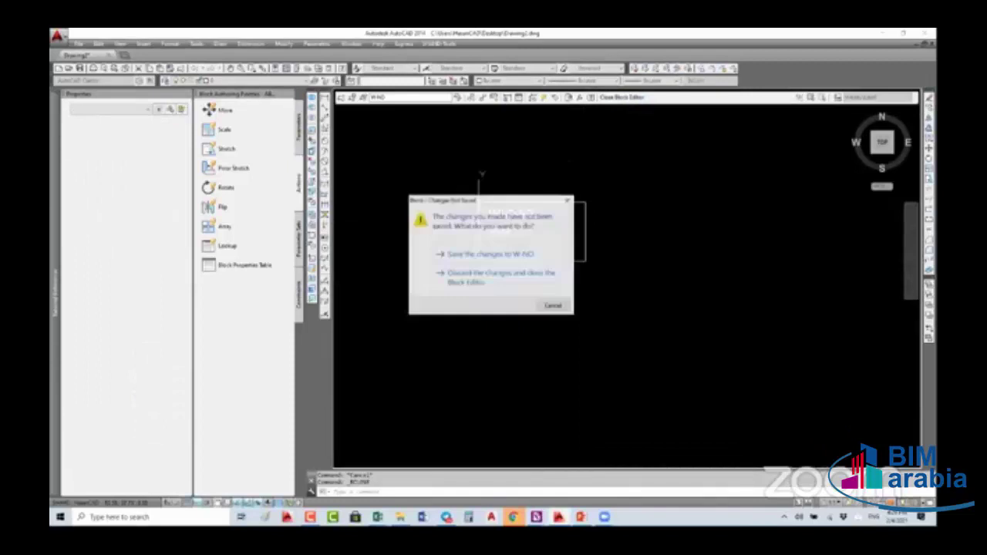
Save the W-NO block changes and dismiss the Telegram taskbar jump list
click(482, 254)
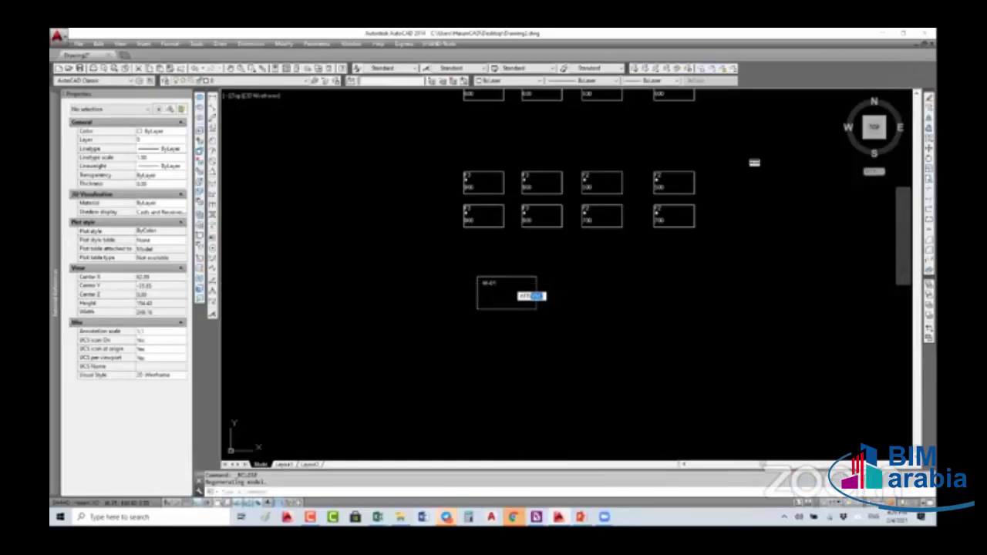
right_click(445, 514)
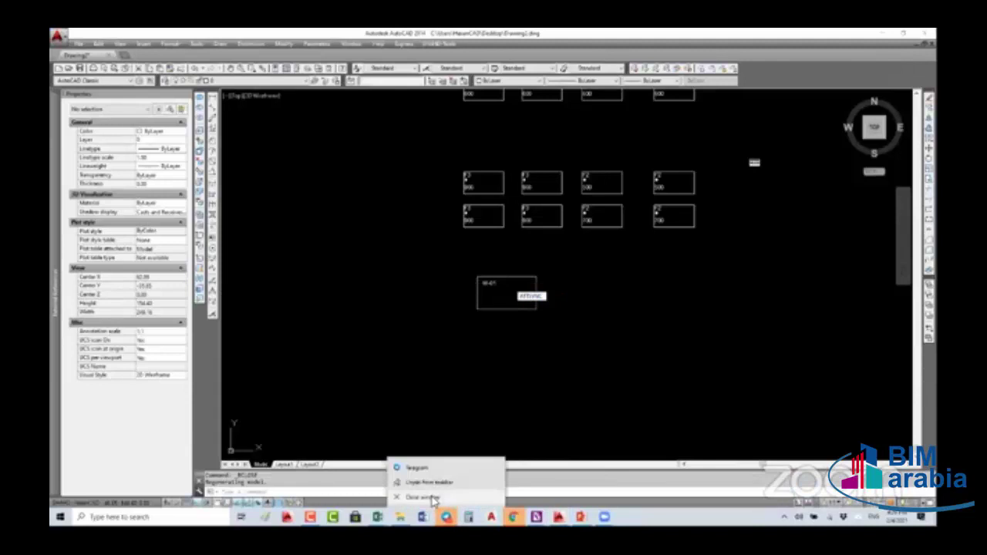
click(527, 299)
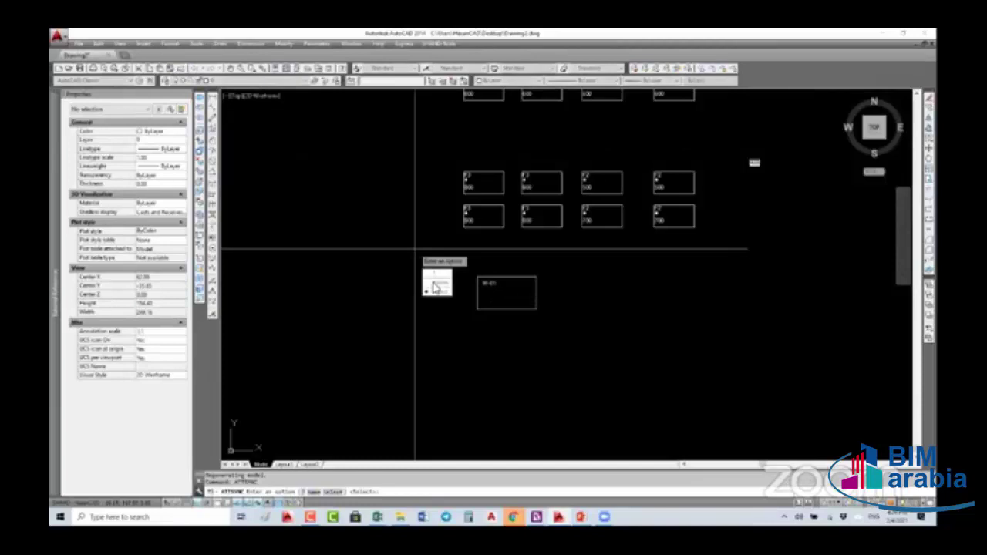
Run ATTSYNC on the selected W-01 block, confirming Yes to synchronise its attributes
key(Return)
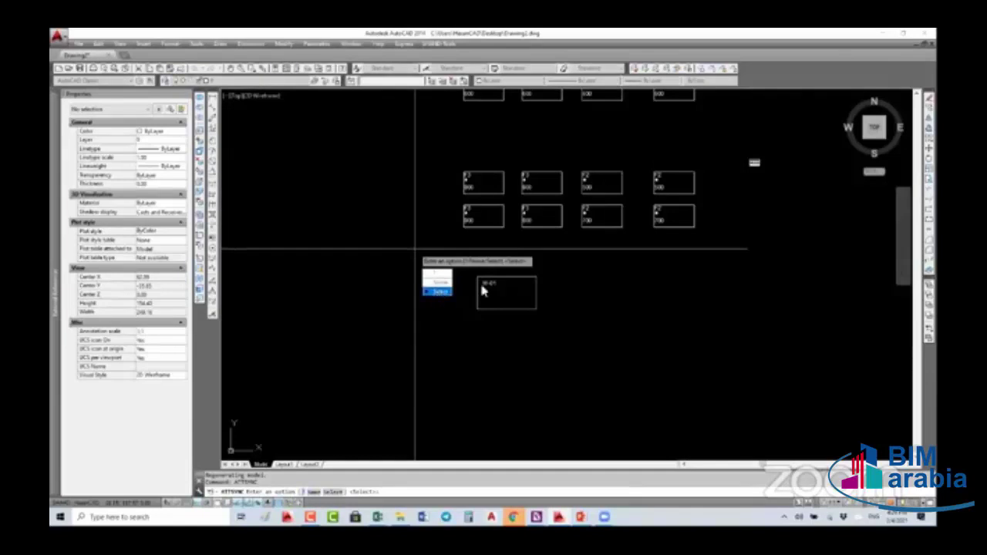
click(446, 294)
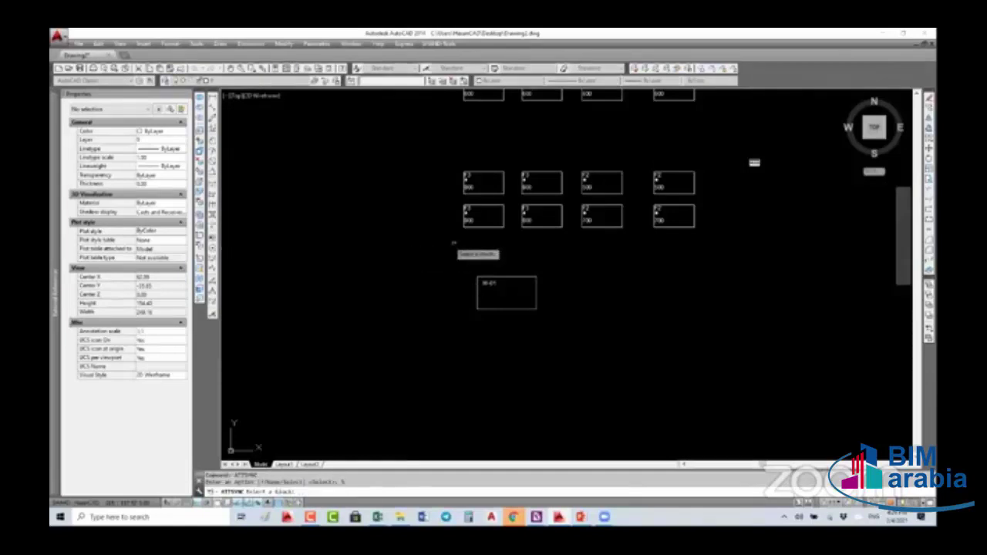
click(486, 277)
key(Return)
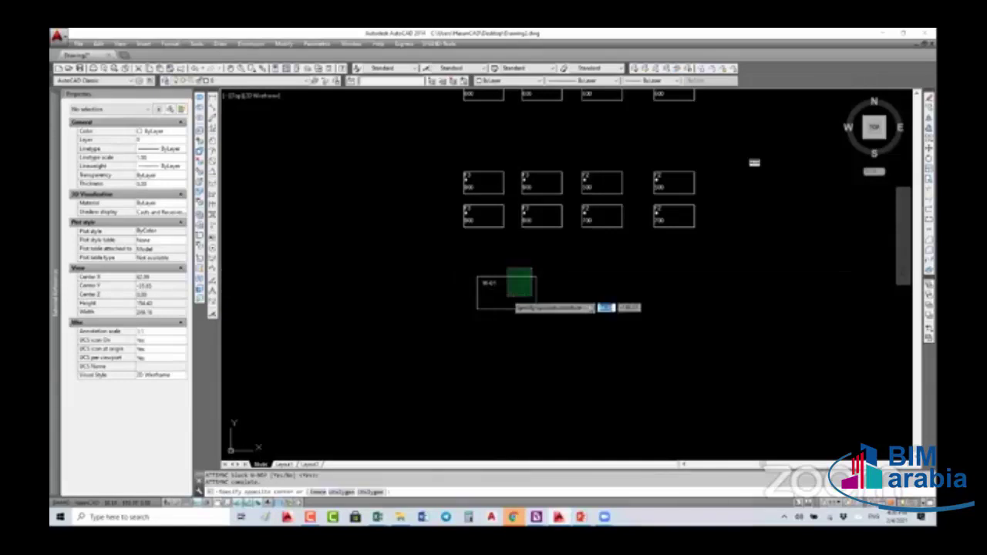
Reselect the W-01 block and run BE to edit its block definition
drag(536, 270, 506, 298)
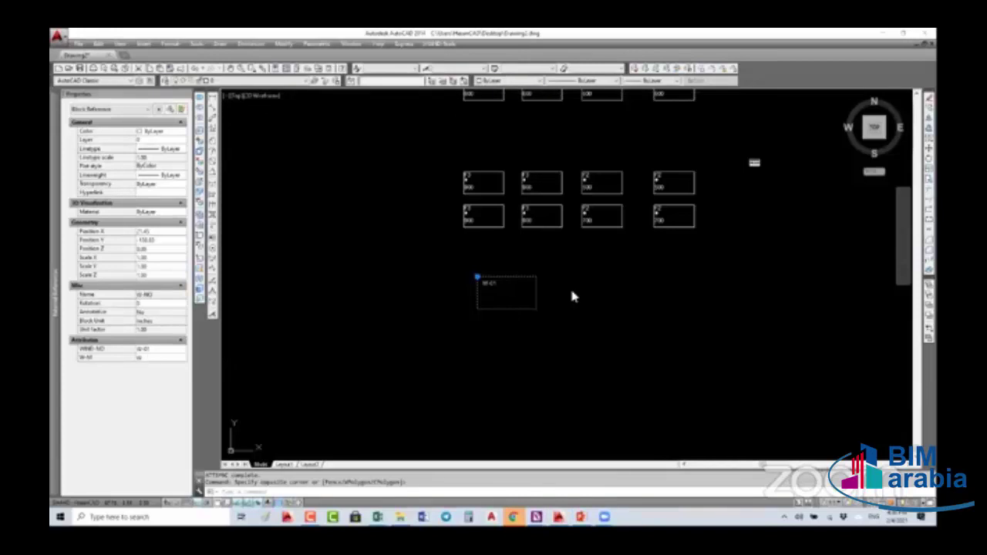
click(506, 282)
key(Escape)
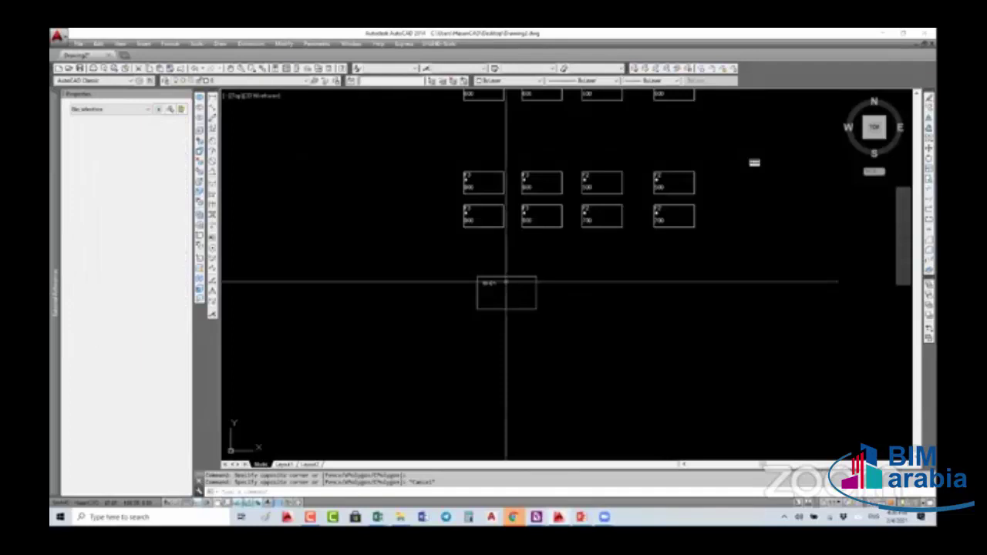
click(506, 282)
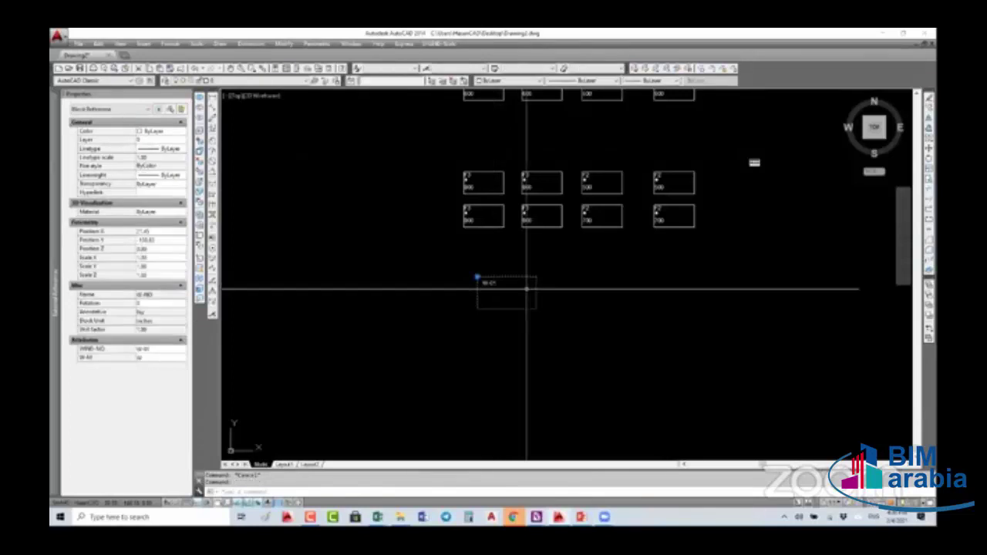
text(be)
key(Return)
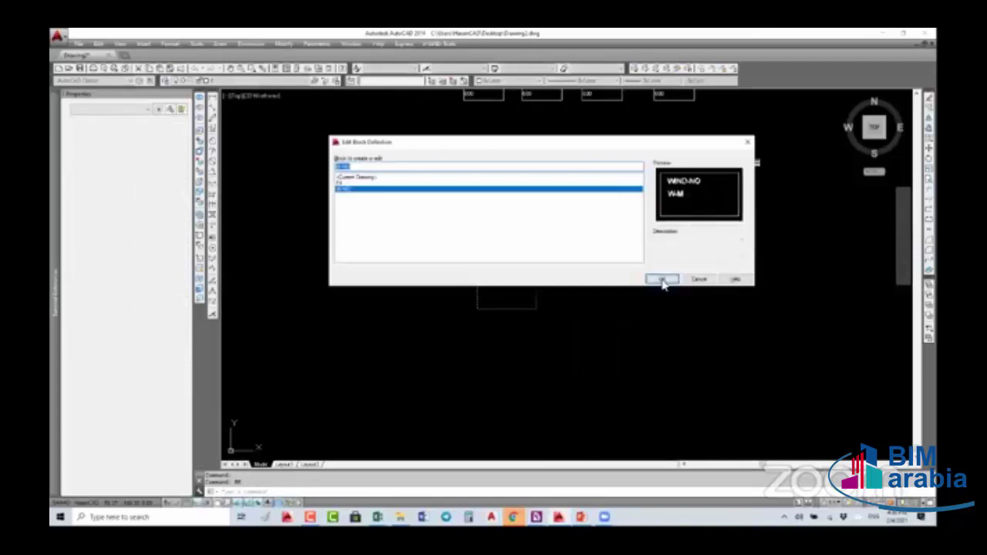
Open W-NO in the Block Editor and add a multiline text box below W-M
click(662, 280)
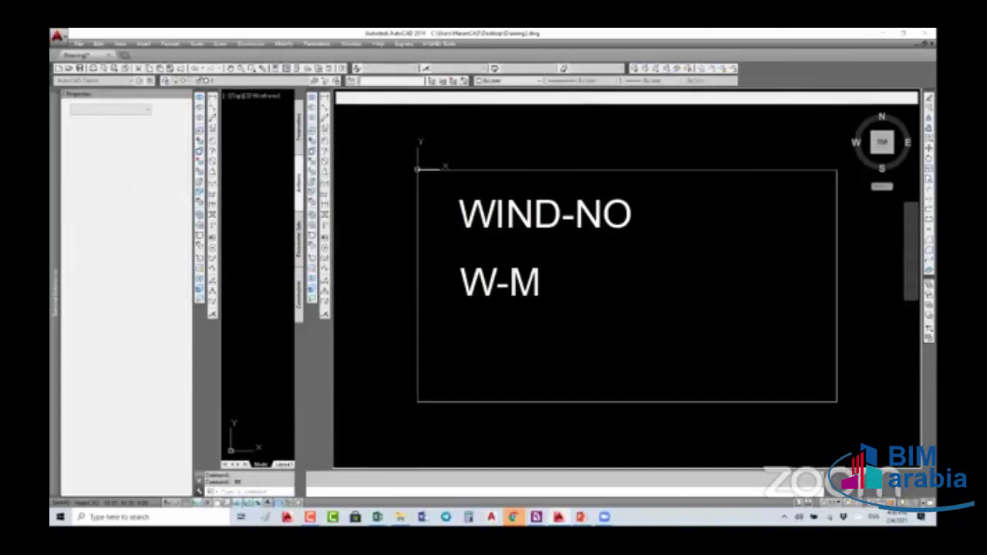
key(Return)
click(457, 326)
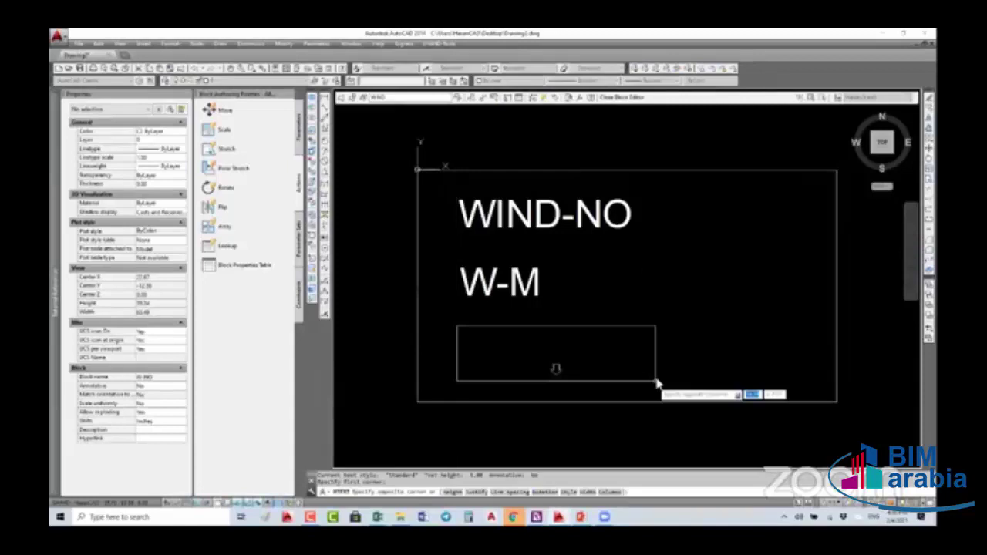
click(656, 382)
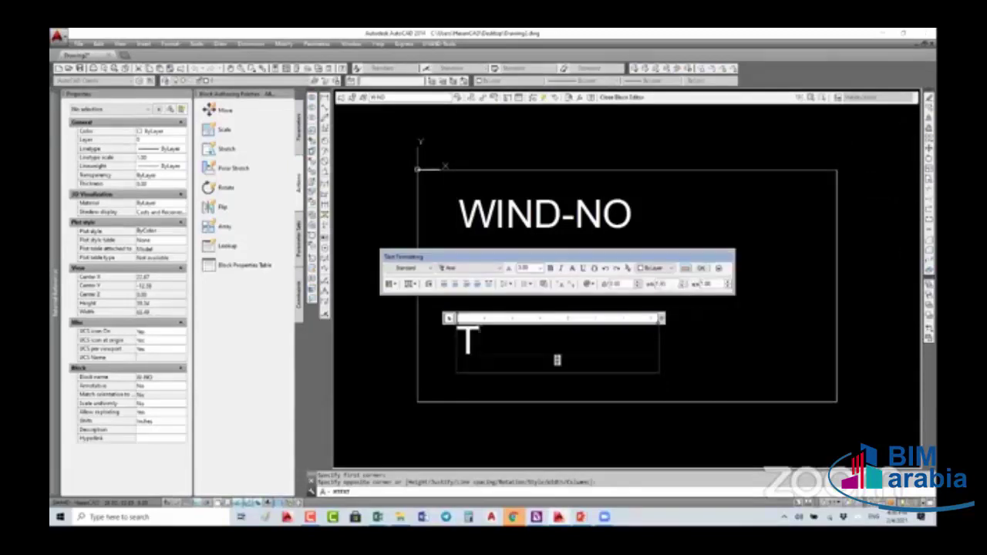
click(701, 268)
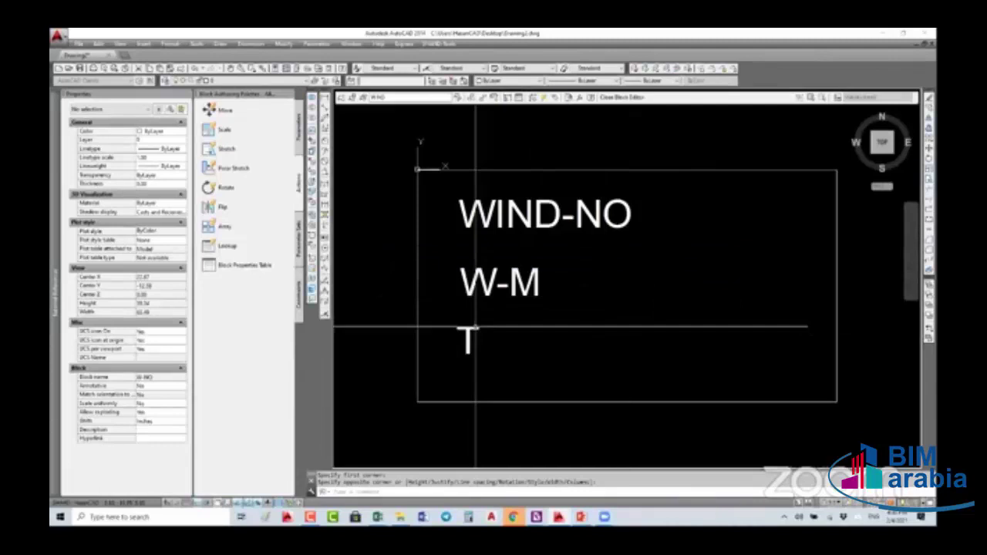
Edit the new text so it reads TEXT
click(468, 337)
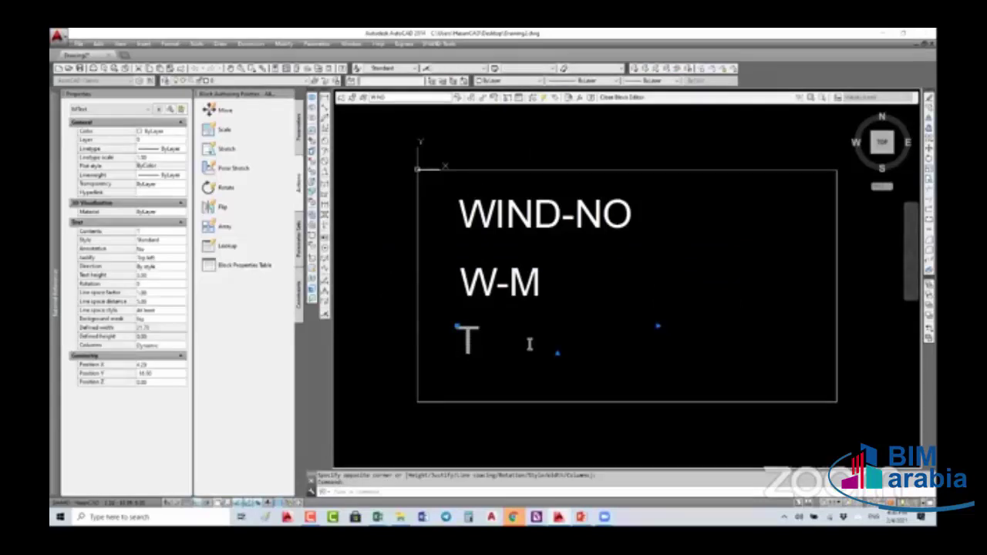
double_click(531, 344)
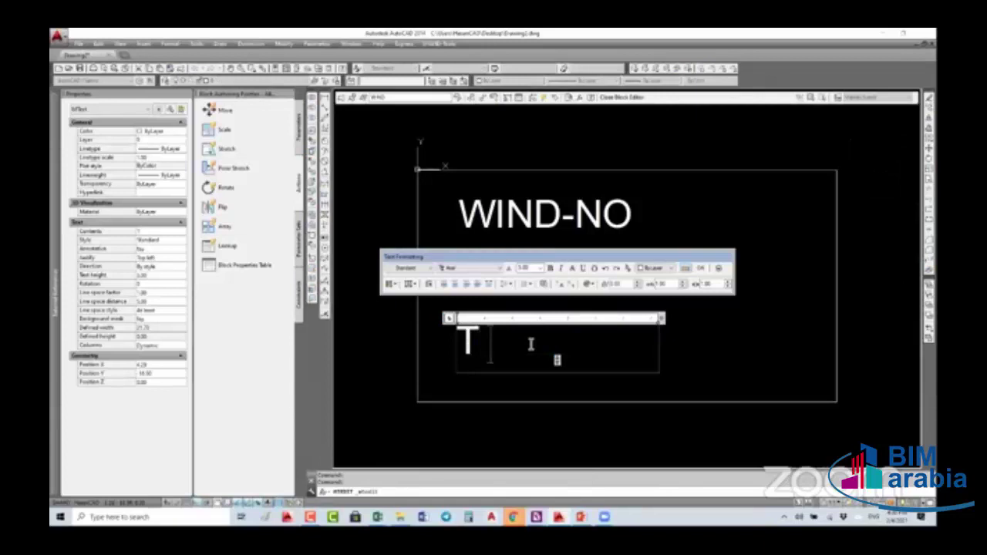
text(W)
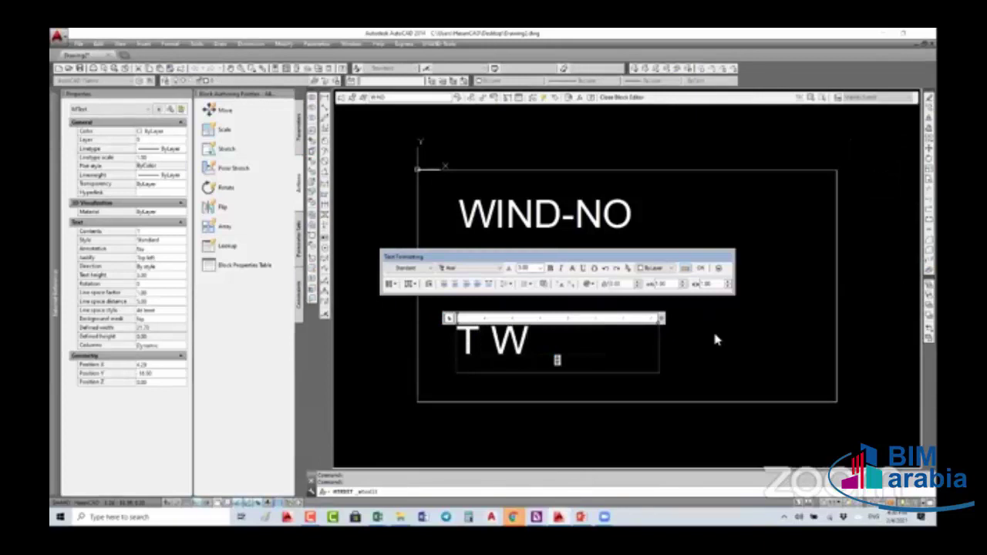
key(BackSpace)
key(BackSpace)
text(EXT)
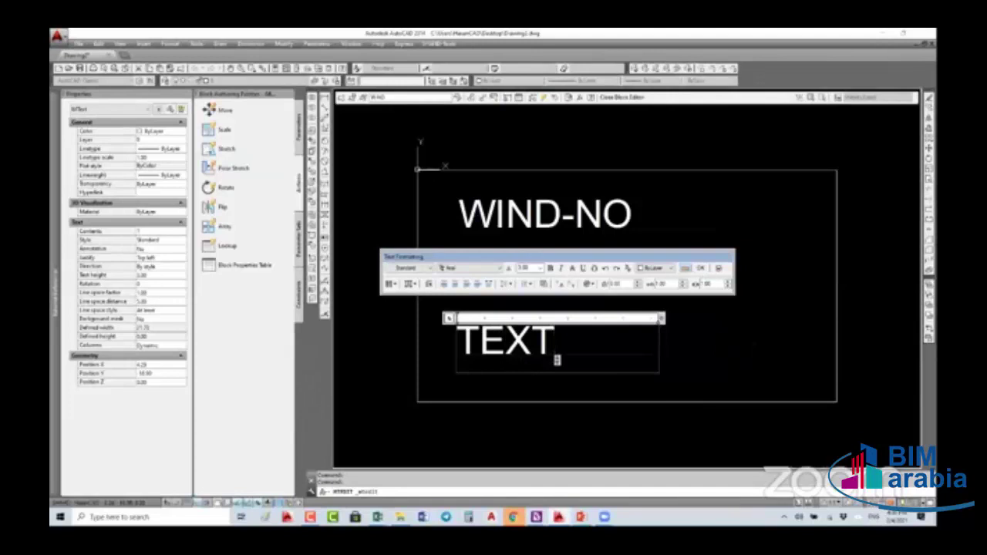
click(700, 268)
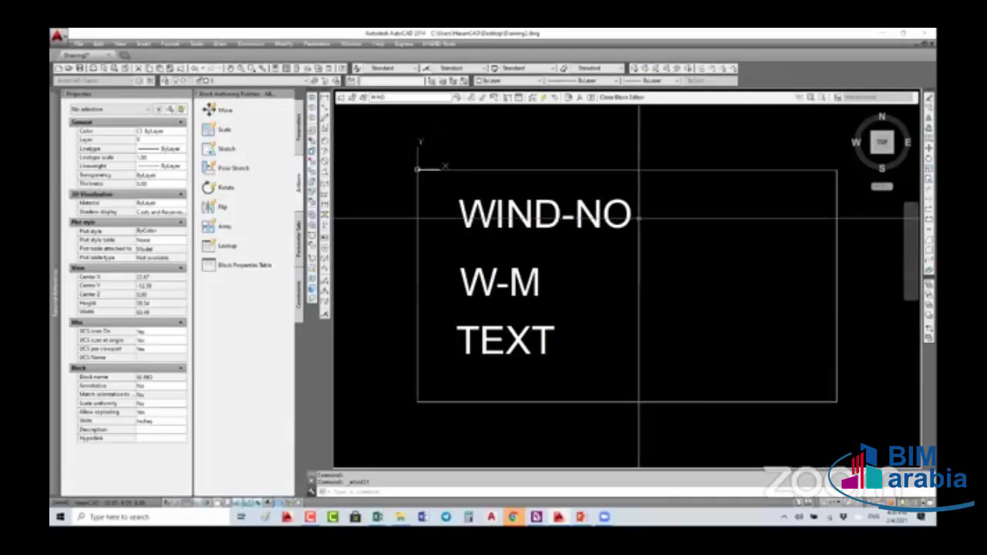
Copy the WIND-NO attribute to a spot just below the original
click(610, 233)
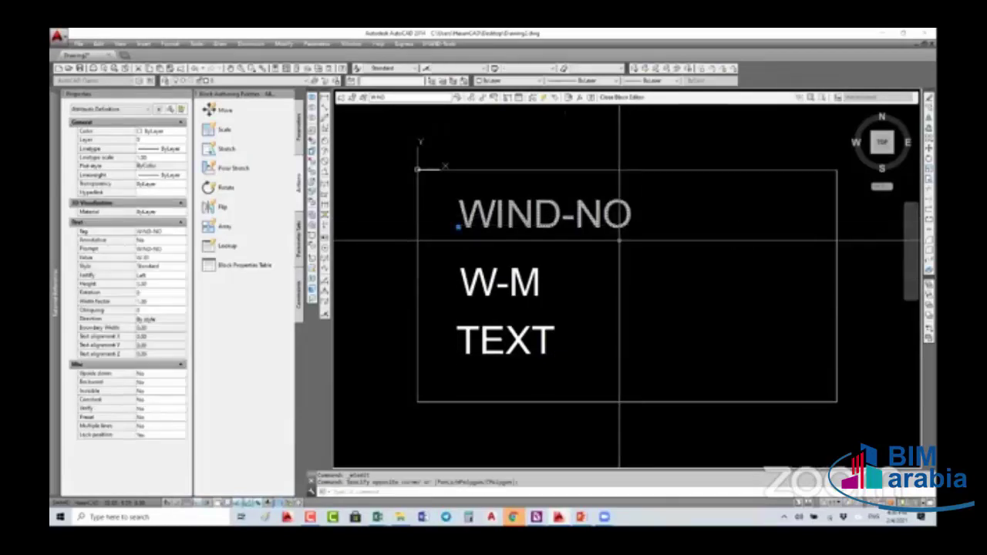
key(Down)
key(Escape)
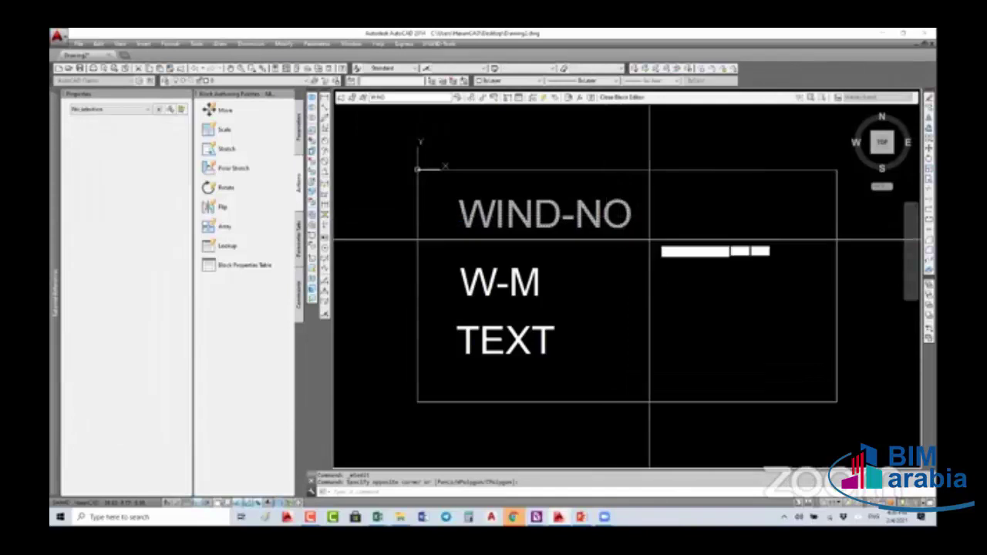
click(649, 246)
key(Return)
click(661, 232)
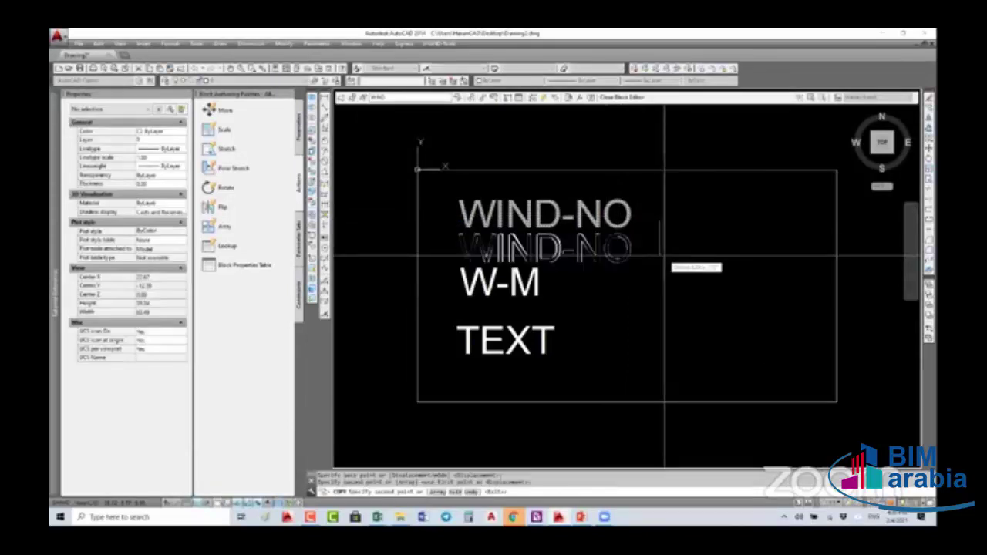
click(665, 254)
Rename the copied attribute's tag to WIND-H and update its prompt
double_click(615, 249)
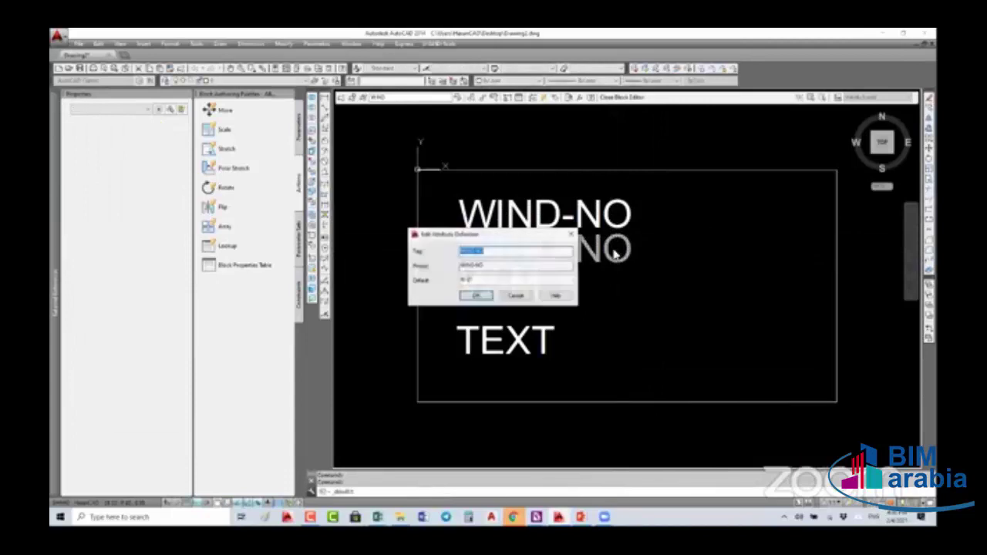
key(End)
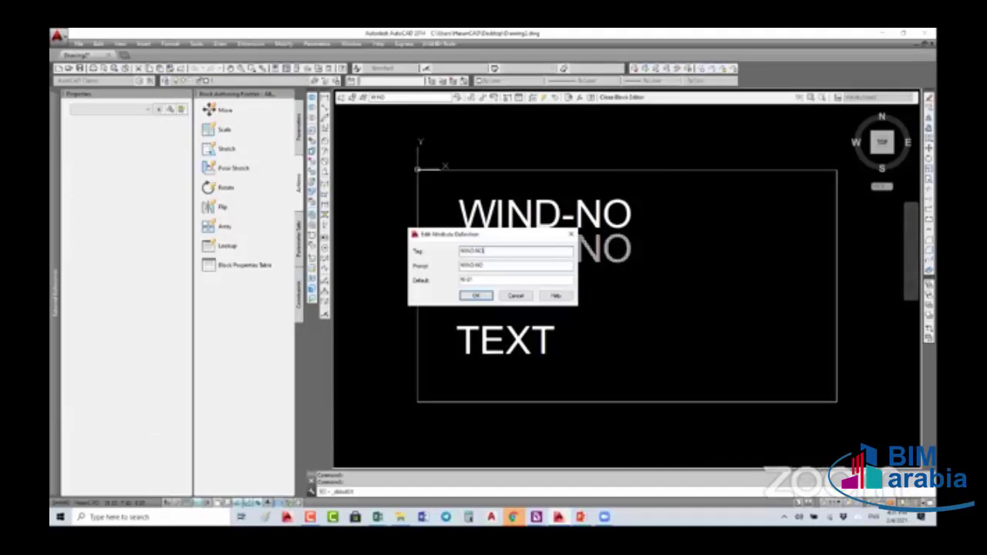
click(494, 266)
drag(440, 234, 440, 251)
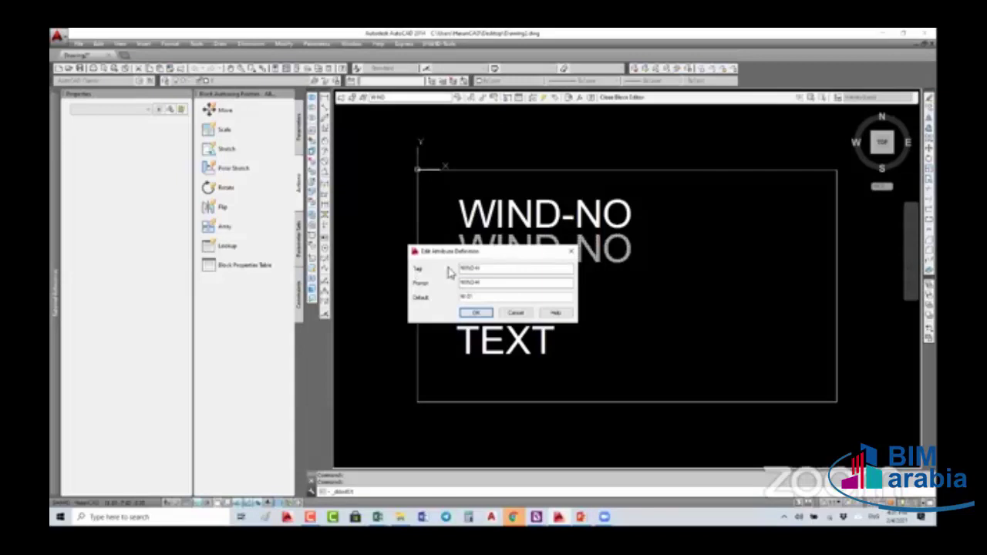
click(483, 269)
click(489, 287)
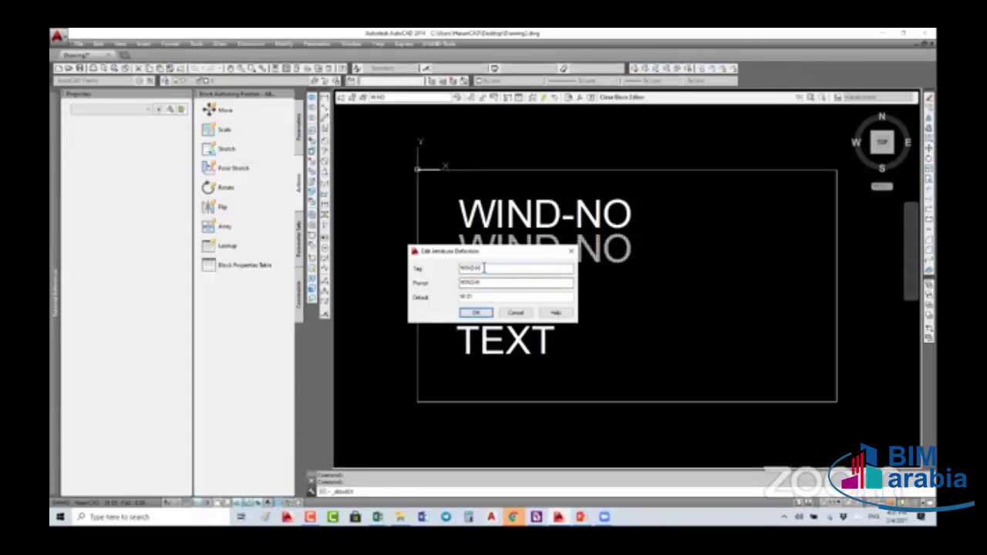
click(475, 270)
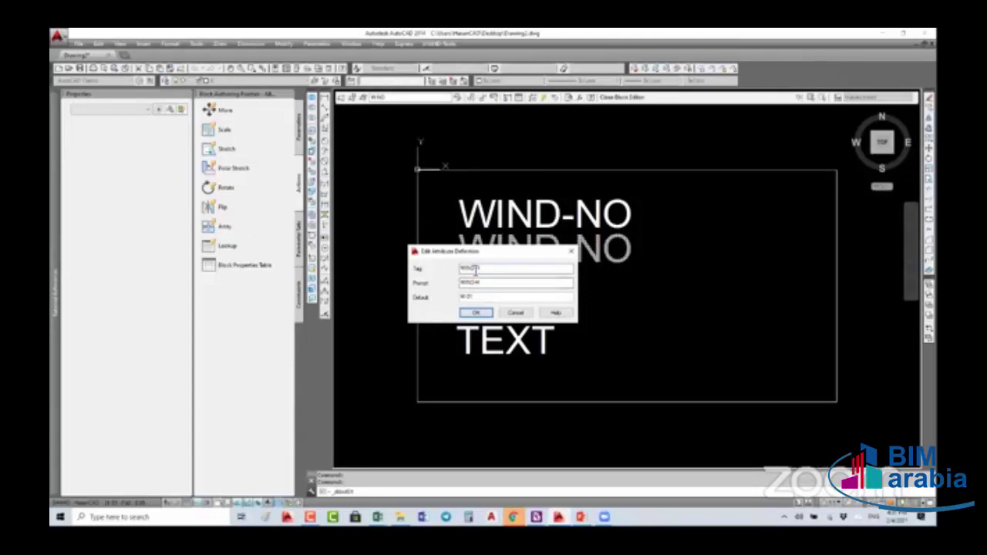
click(478, 314)
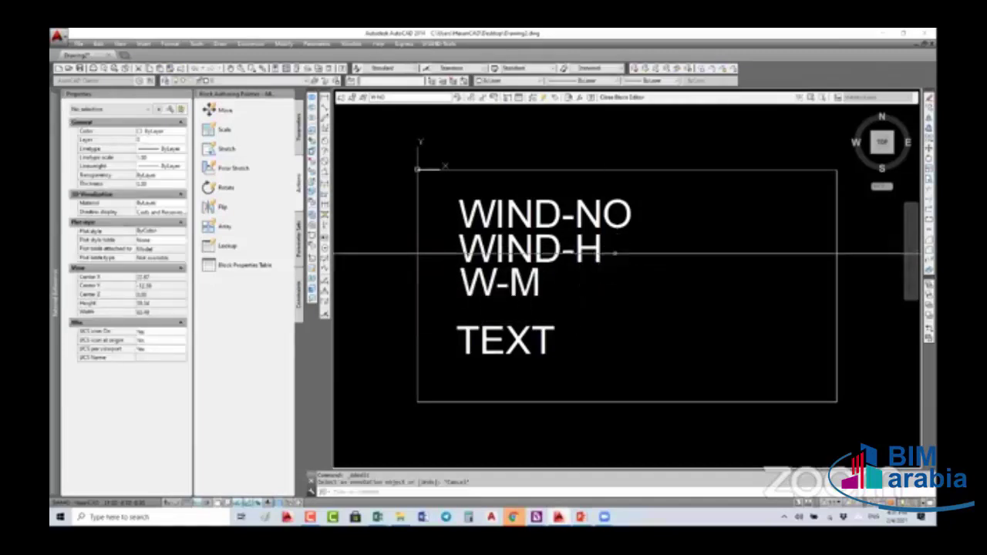
Crossing-select the WIND-H and W-M attributes and set both to Invisible
click(614, 245)
click(491, 331)
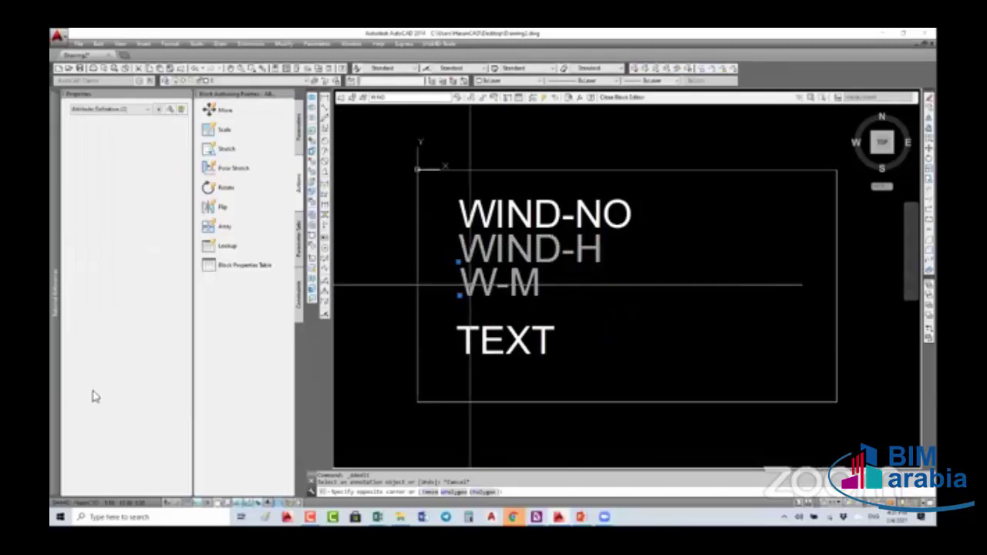
click(160, 392)
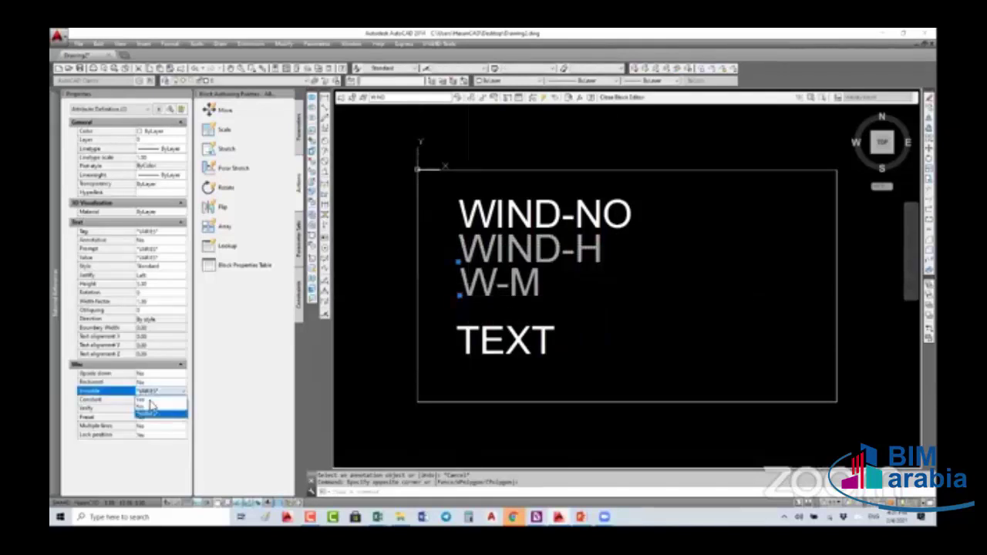
click(146, 408)
key(Escape)
key(Escape)
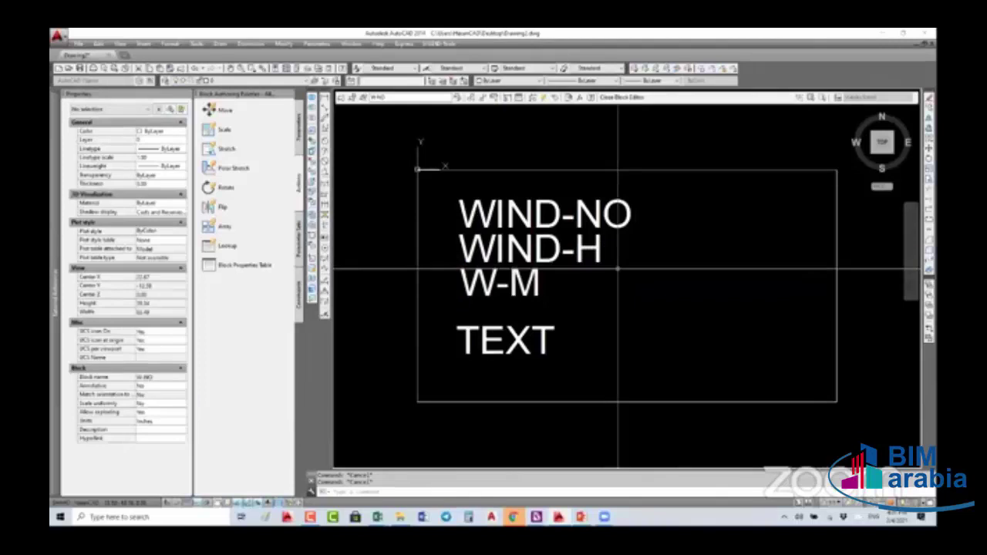
Copy the WIND-H attribute definition to a spot right of the original
text(co)
key(Return)
click(588, 276)
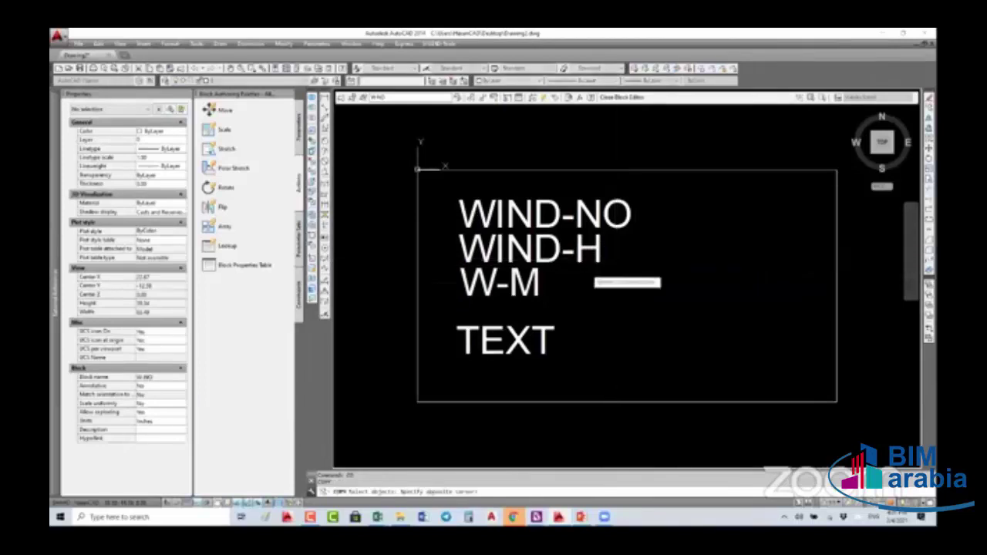
click(463, 235)
key(Return)
click(540, 263)
click(732, 263)
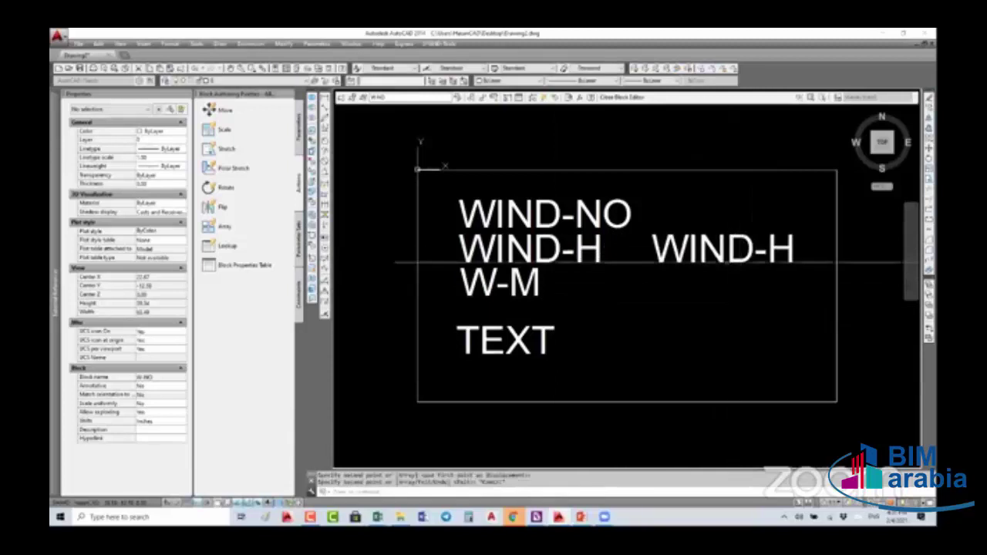
key(Escape)
Edit both WIND-H attribute definitions, giving them default values 1000 and 1200
click(722, 259)
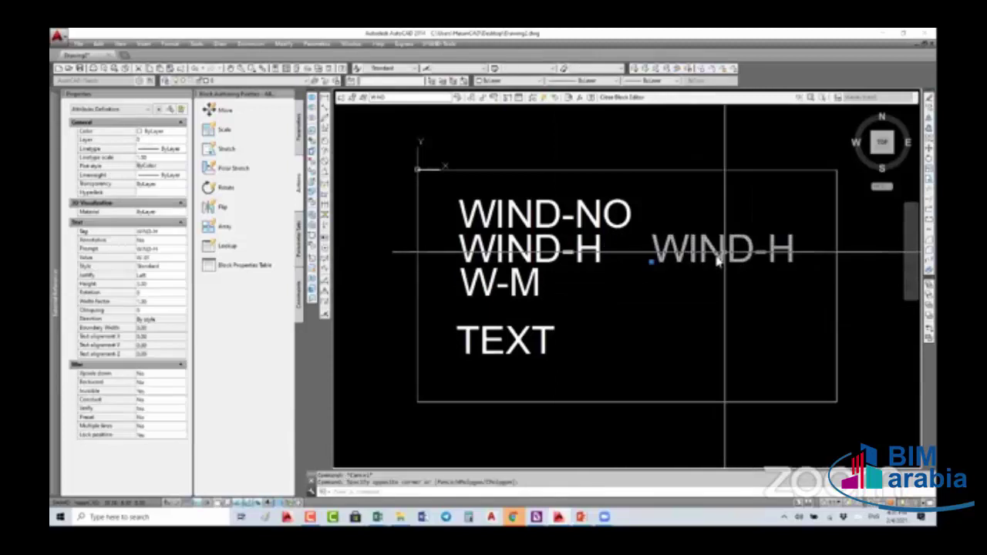
double_click(718, 262)
click(498, 283)
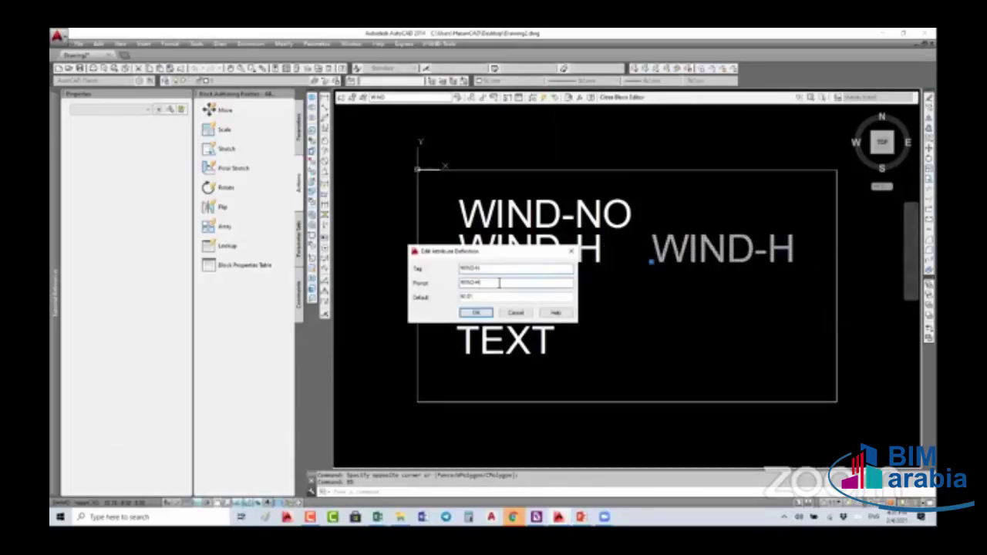
key(BackSpace)
key(BackSpace)
double_click(481, 300)
click(476, 312)
text(1000)
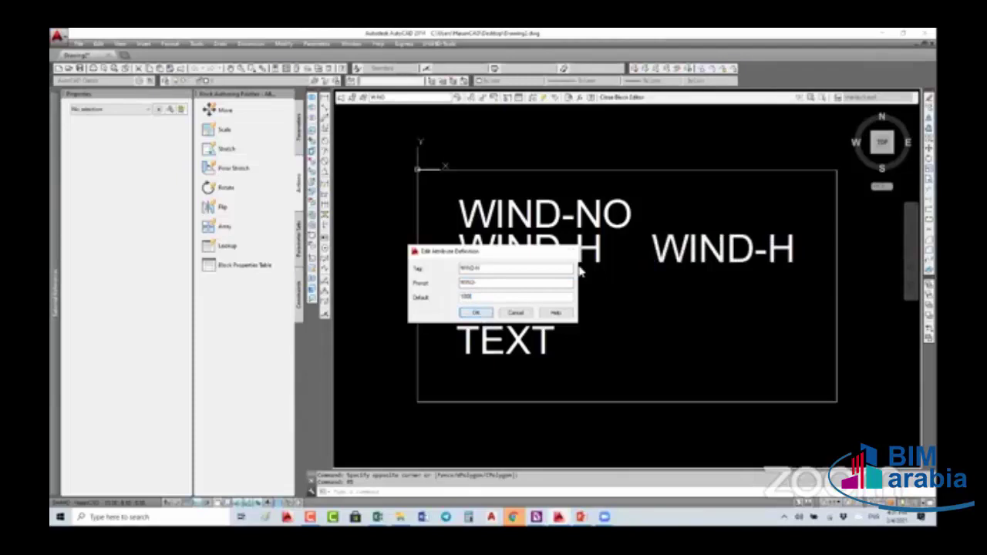
click(476, 312)
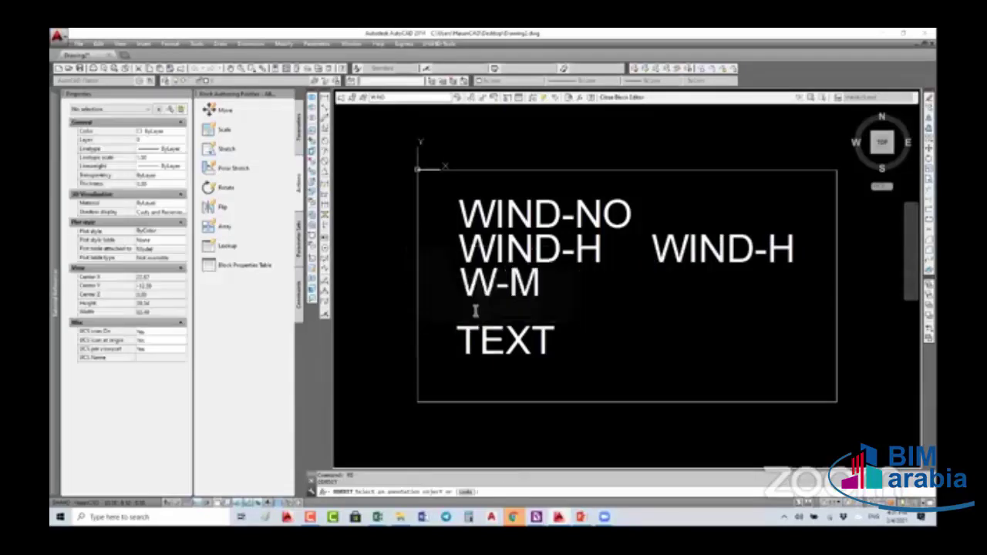
click(586, 251)
key(Tab)
key(Tab)
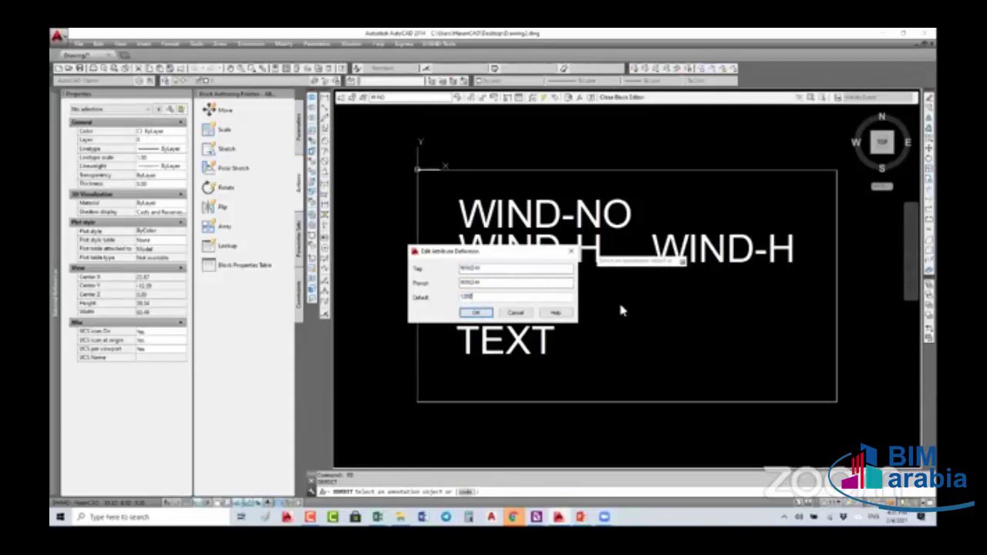
key(Return)
right_click(597, 297)
key(Escape)
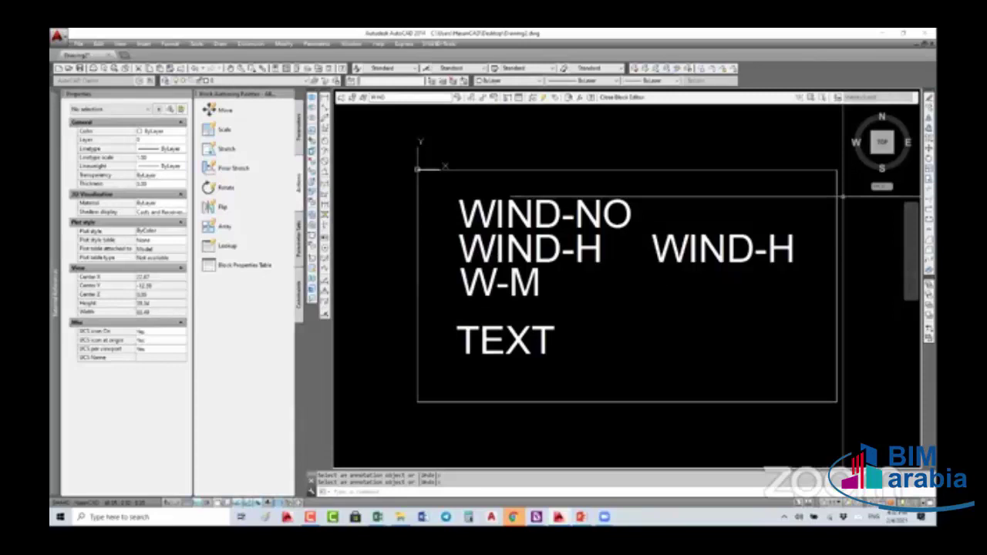
Close the Block Editor, saving the changes to W-NO
click(622, 97)
click(474, 256)
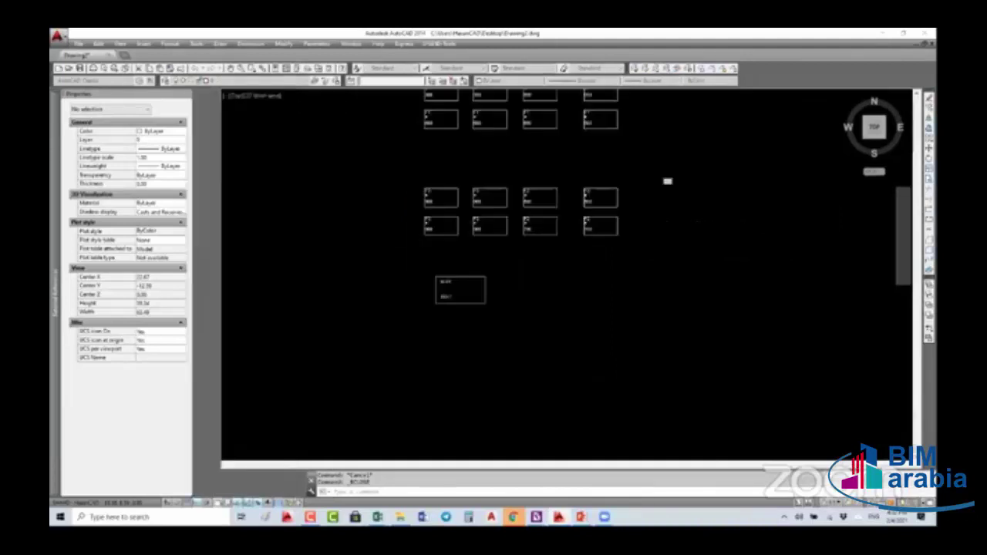
middle_drag(489, 270, 489, 268)
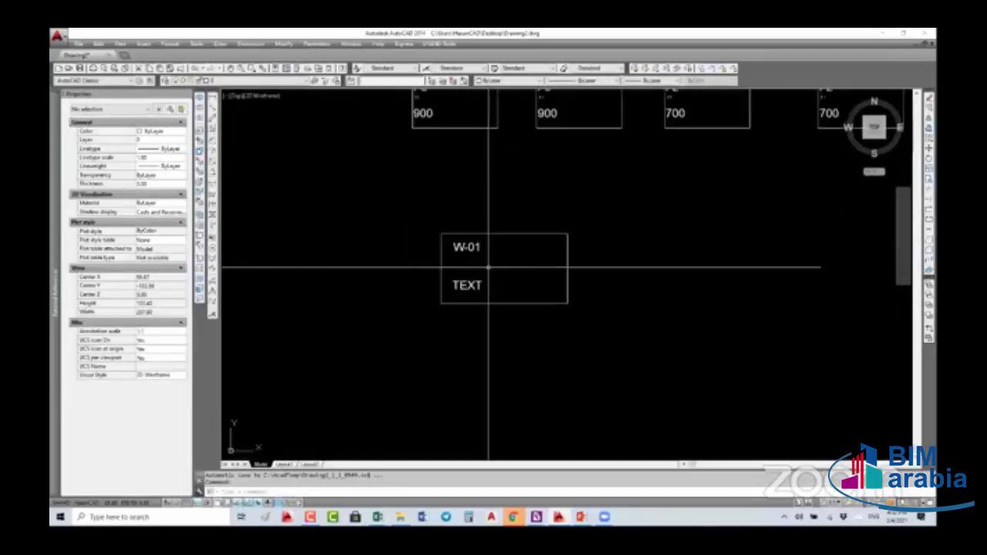
Run ATTSYNC on the W-01 block so it picks up the new WIND-H attribute
text(att)
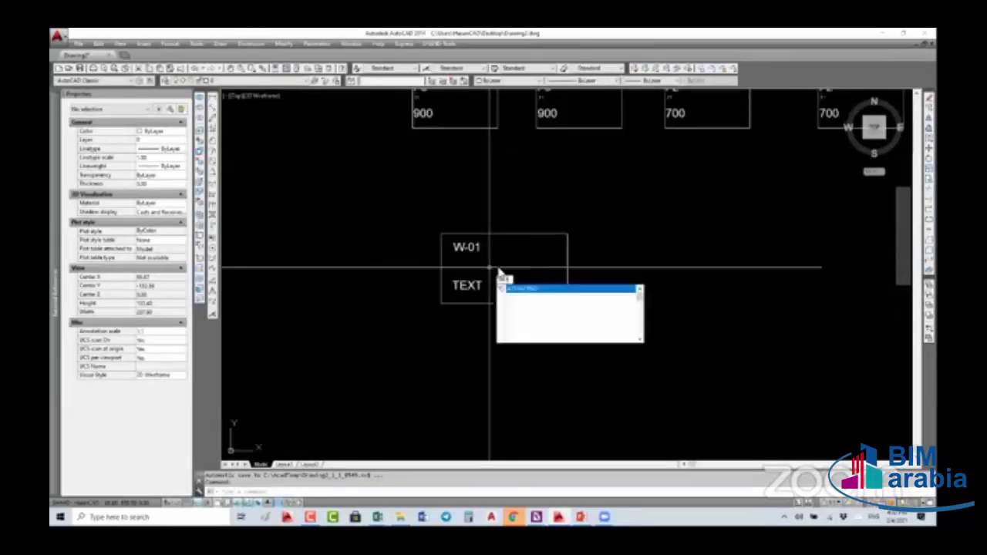
key(Return)
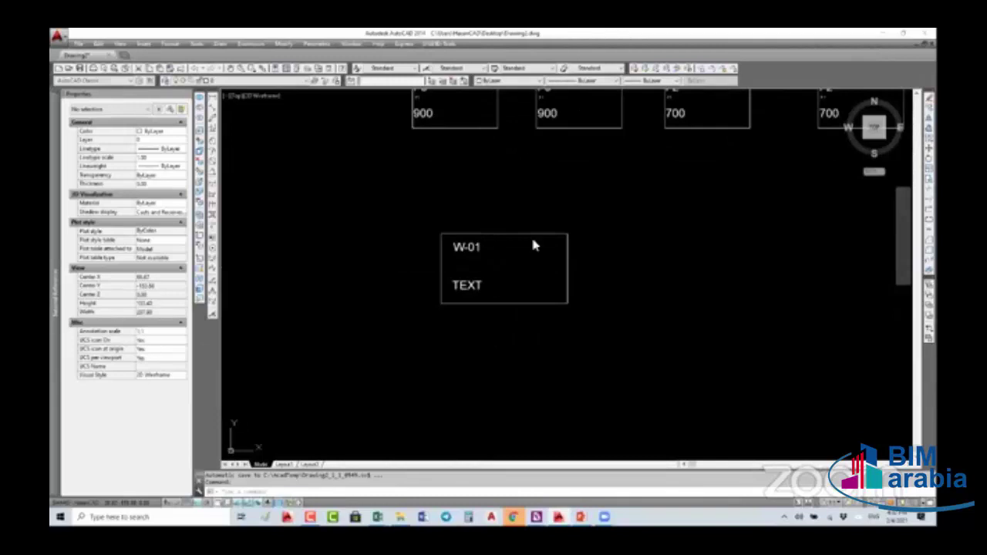
click(528, 353)
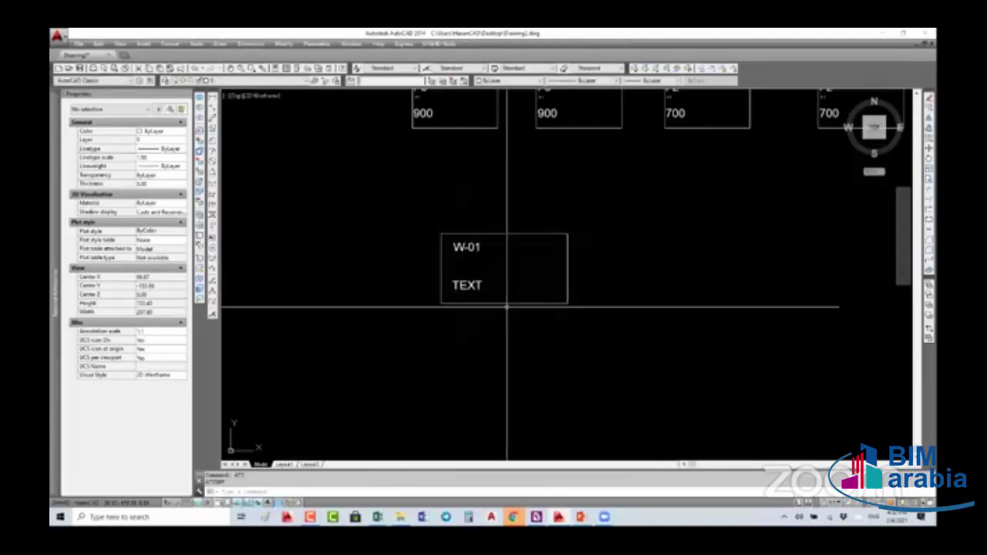
text(at)
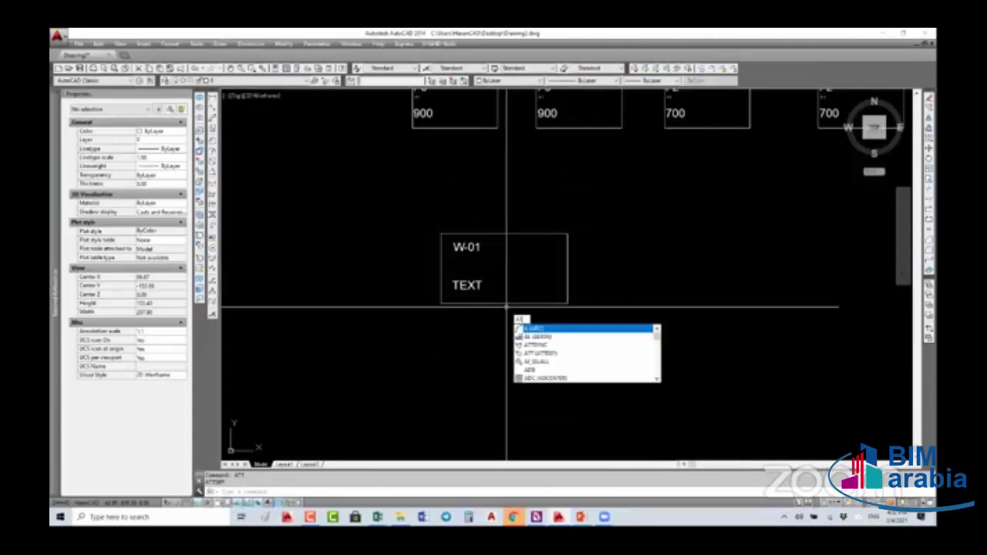
text(td)
key(Return)
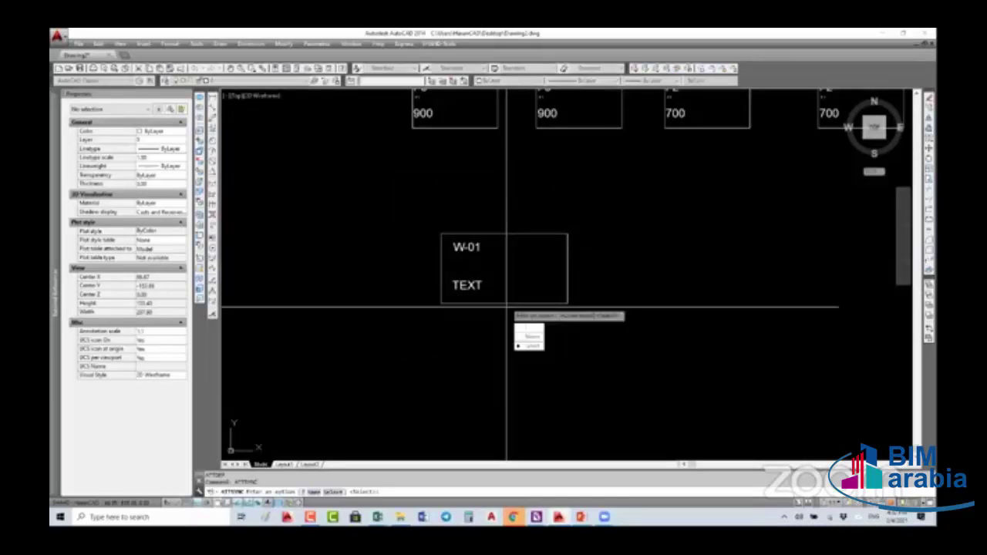
key(Return)
click(503, 234)
key(Return)
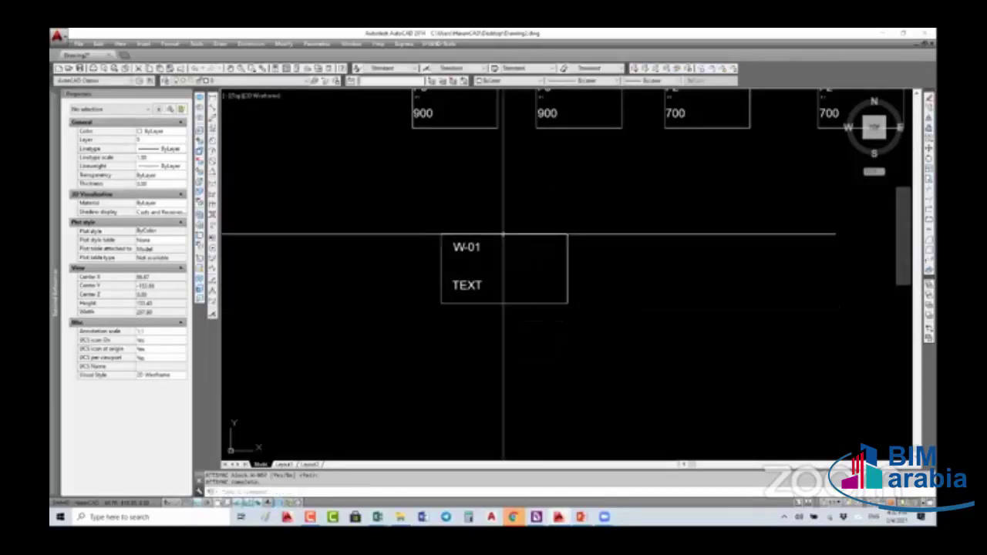
click(503, 234)
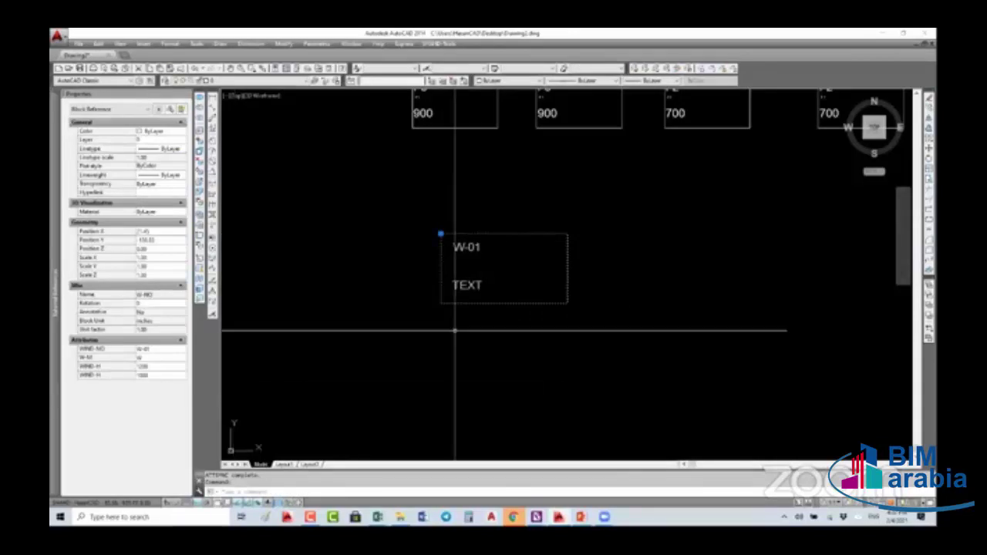
Mirror the W-01 block across a vertical line to its left, keeping the original
key(Escape)
text(mi)
key(Return)
click(472, 328)
click(463, 306)
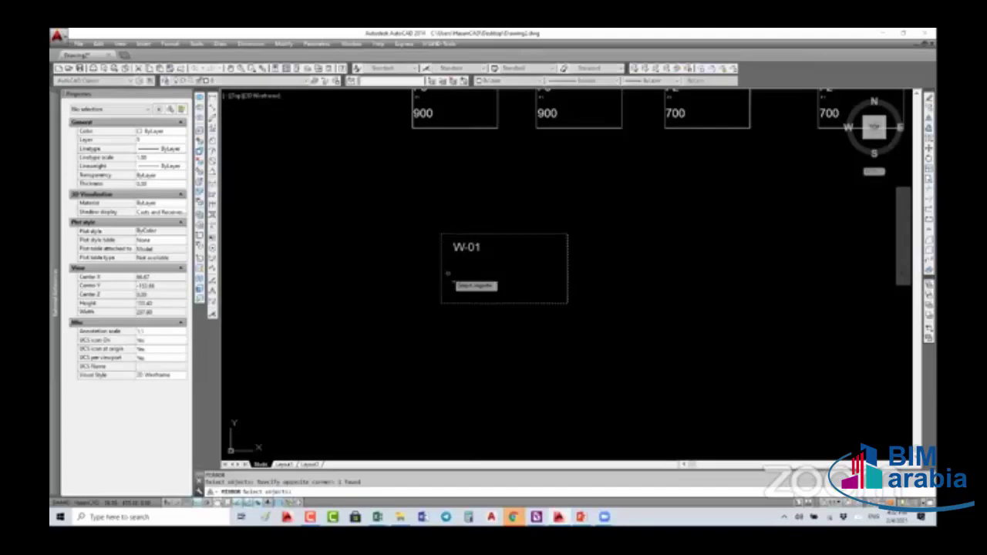
key(Return)
click(412, 294)
click(410, 378)
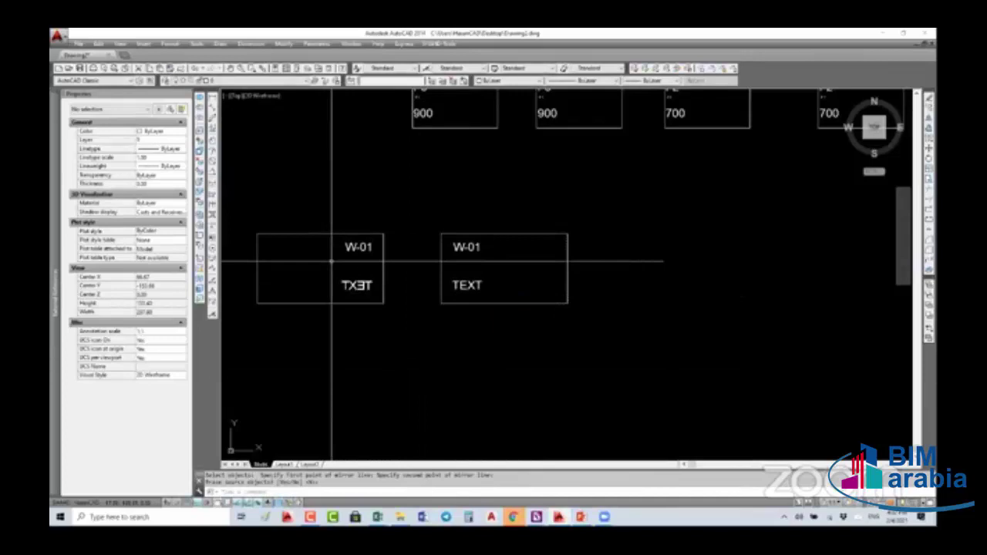
key(Return)
text(rec)
key(Return)
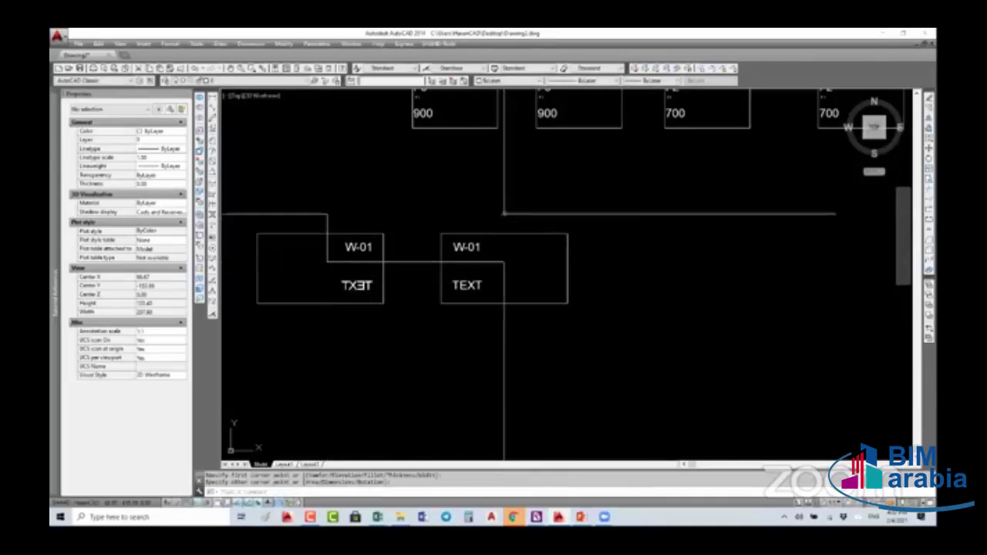
Draw a rectangle around both W-01 labels and colour it green
click(503, 214)
click(170, 136)
click(169, 135)
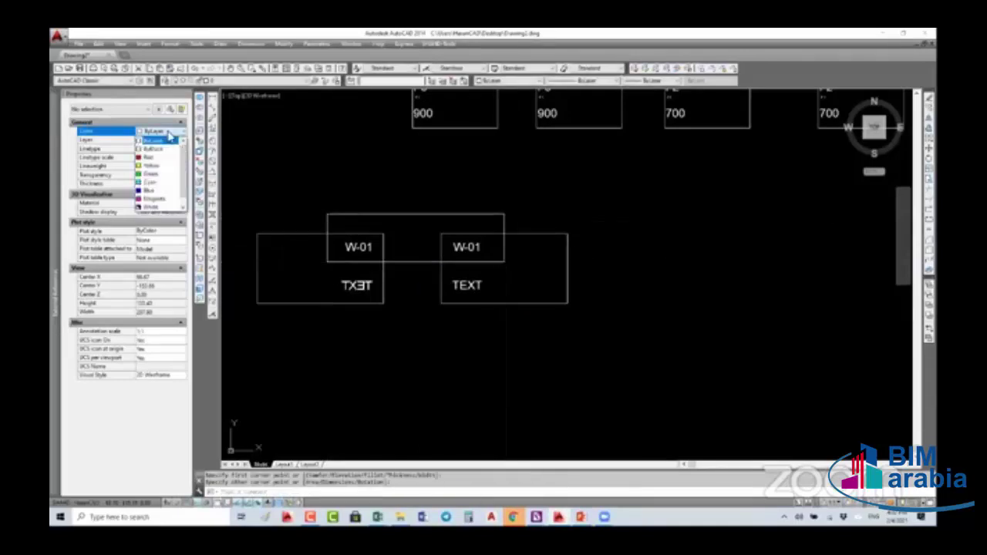
click(170, 140)
click(404, 216)
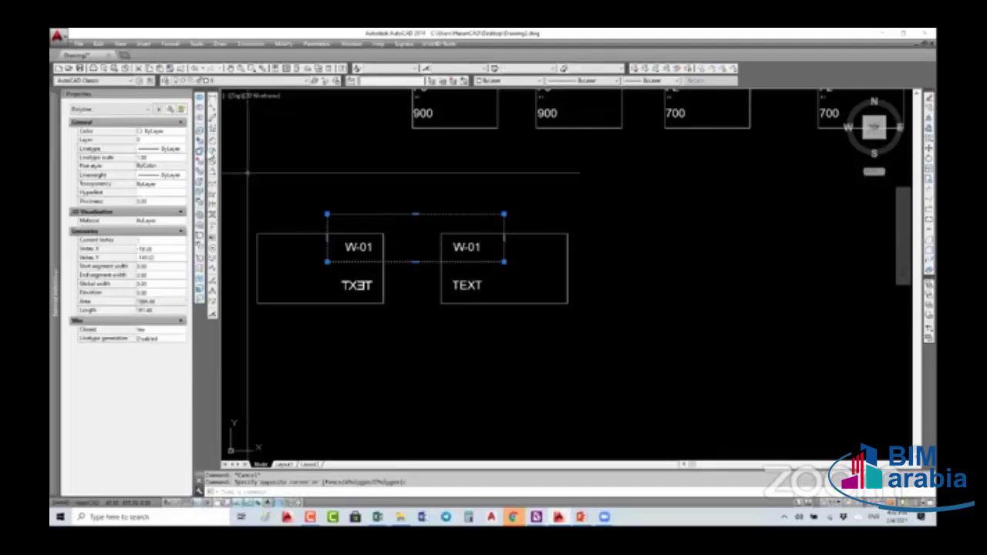
click(182, 136)
click(184, 138)
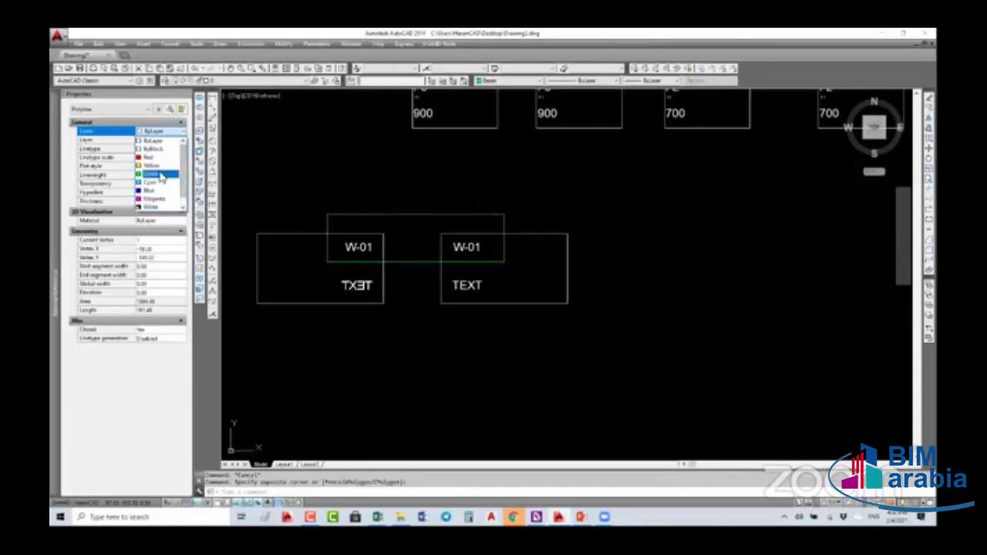
click(160, 177)
key(Escape)
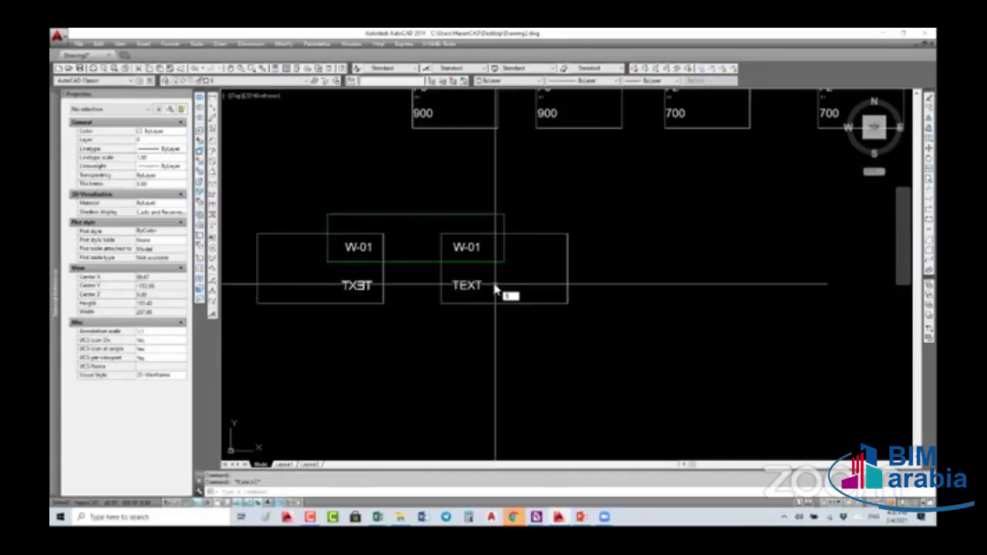
Draw a second rectangle around both TEXT labels and colour it red
text(dt)
key(Return)
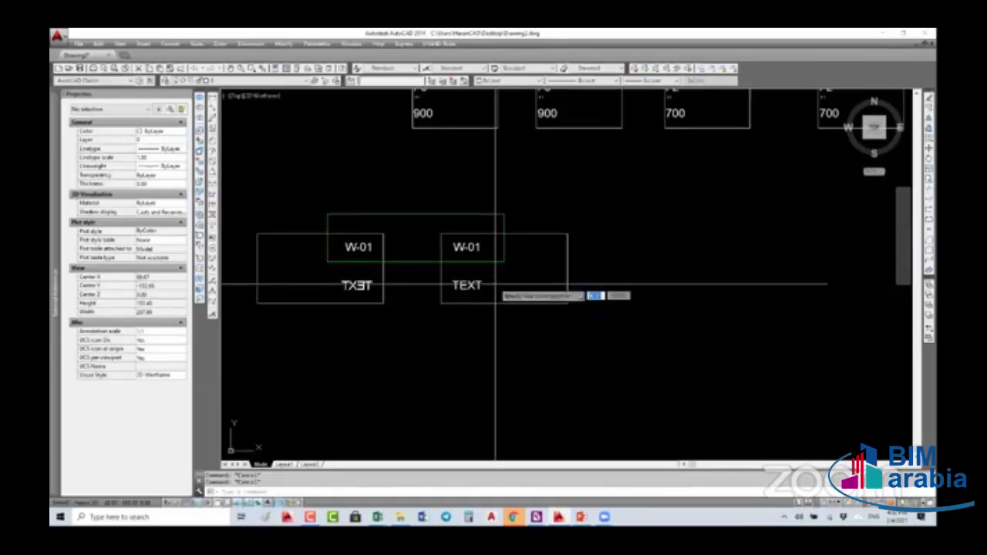
click(501, 273)
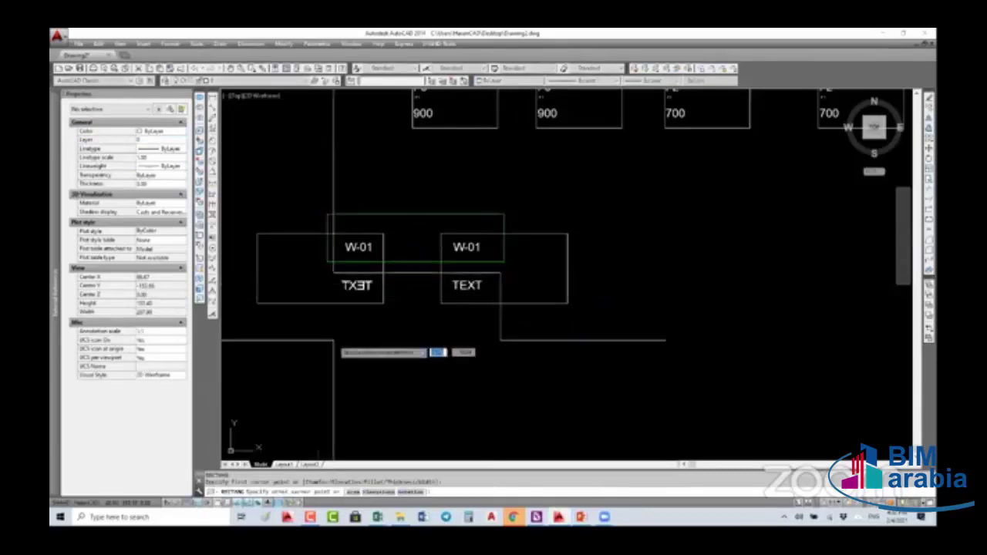
click(315, 353)
click(171, 132)
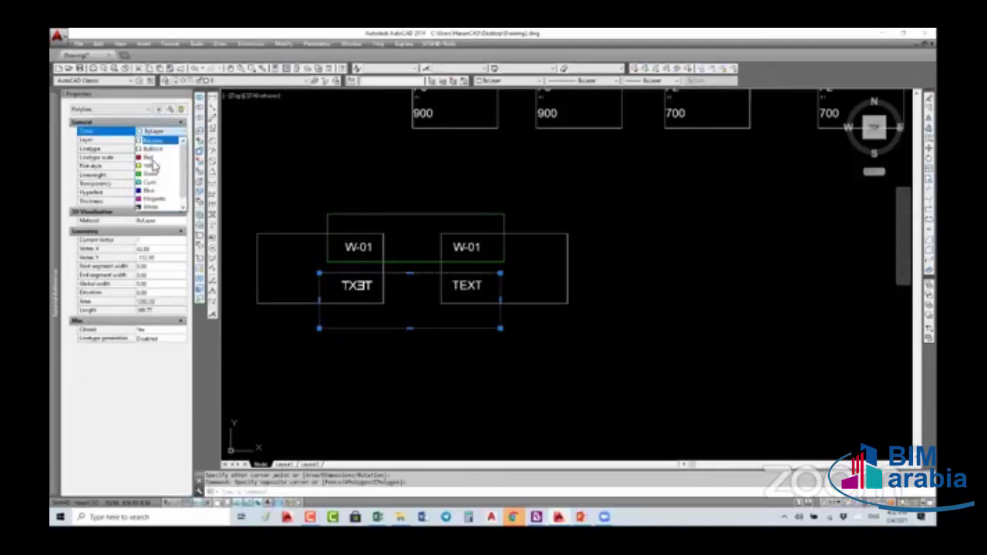
click(151, 158)
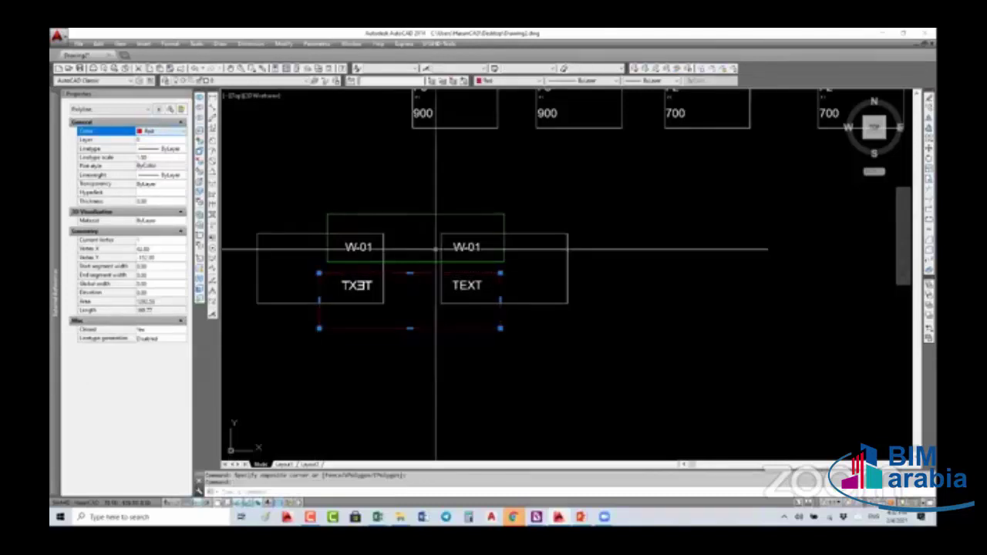
key(Escape)
key(Escape)
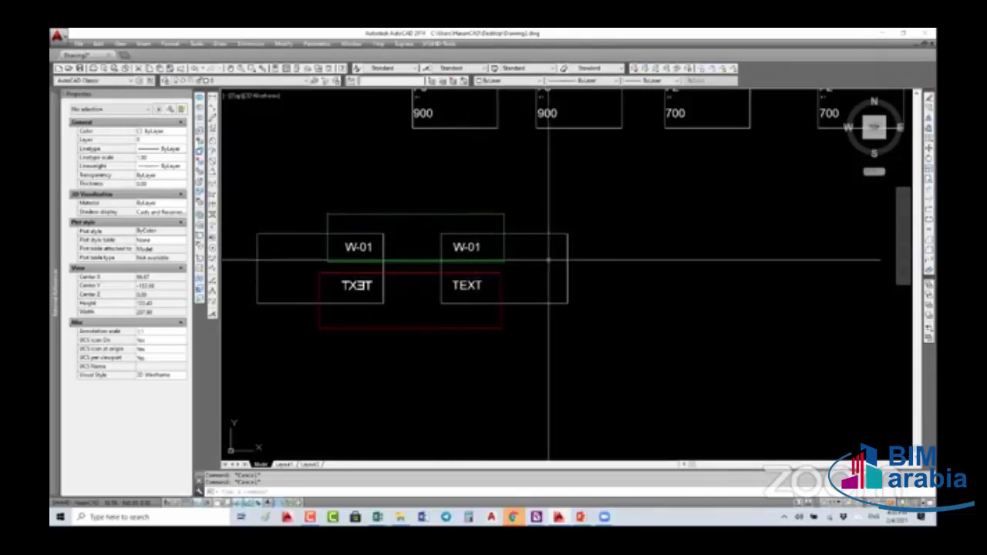
Open W-01 in the Enhanced Attribute Editor and review WIND-NO, W-M, WIND-H 1200 and 1000
double_click(468, 248)
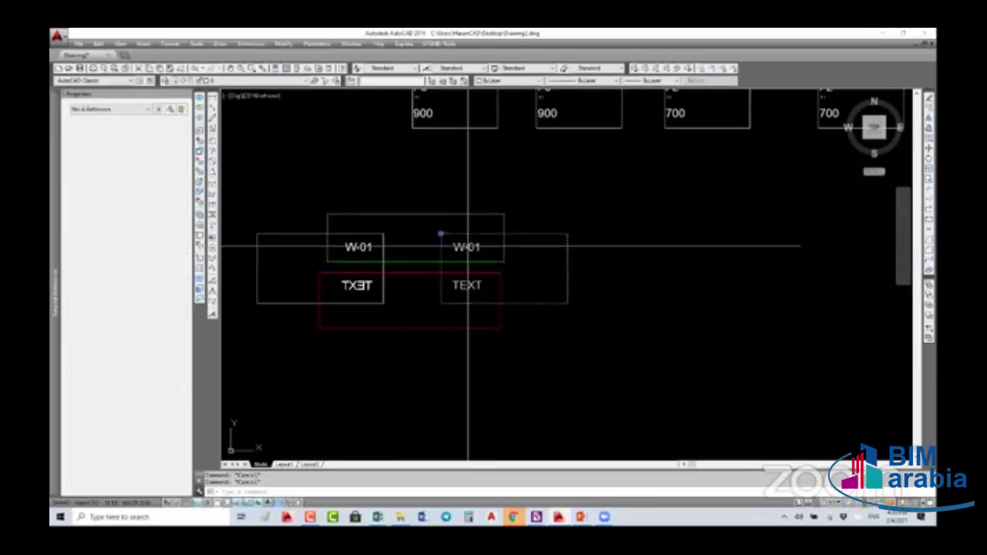
click(468, 249)
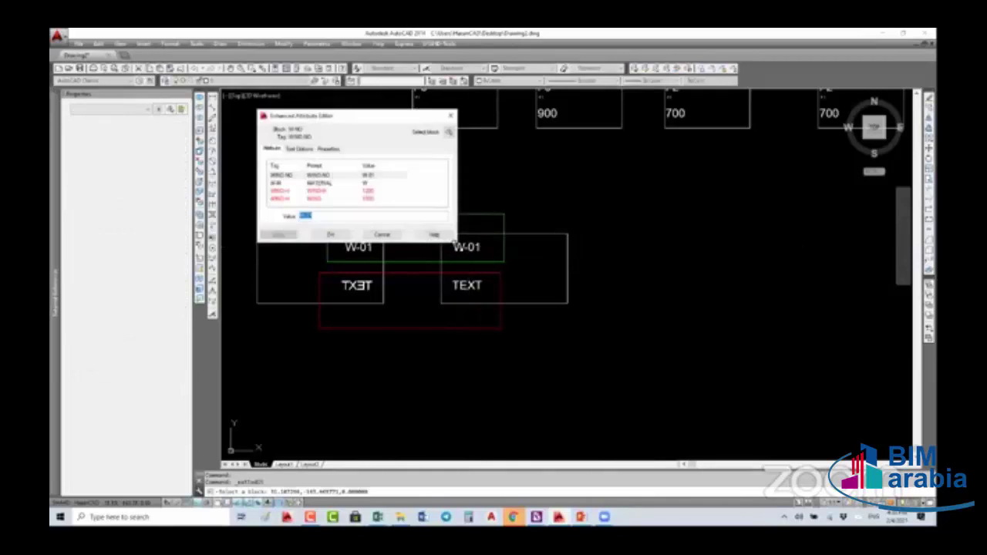
drag(456, 242, 499, 298)
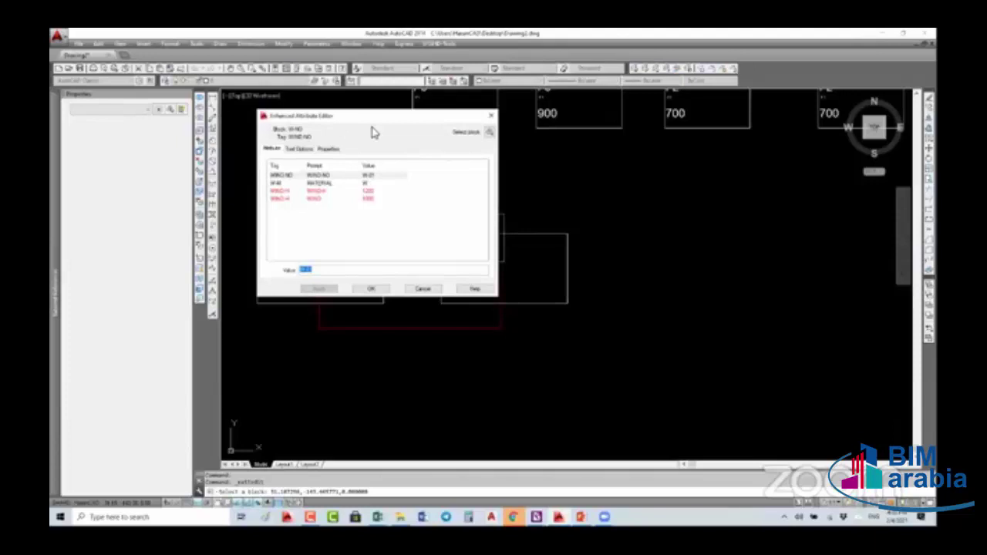
drag(372, 133, 636, 225)
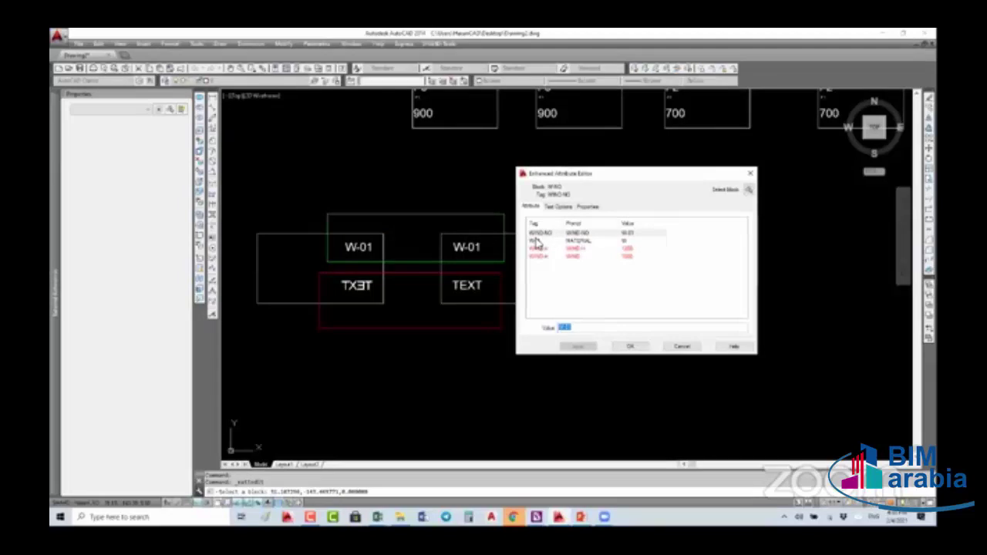
click(537, 241)
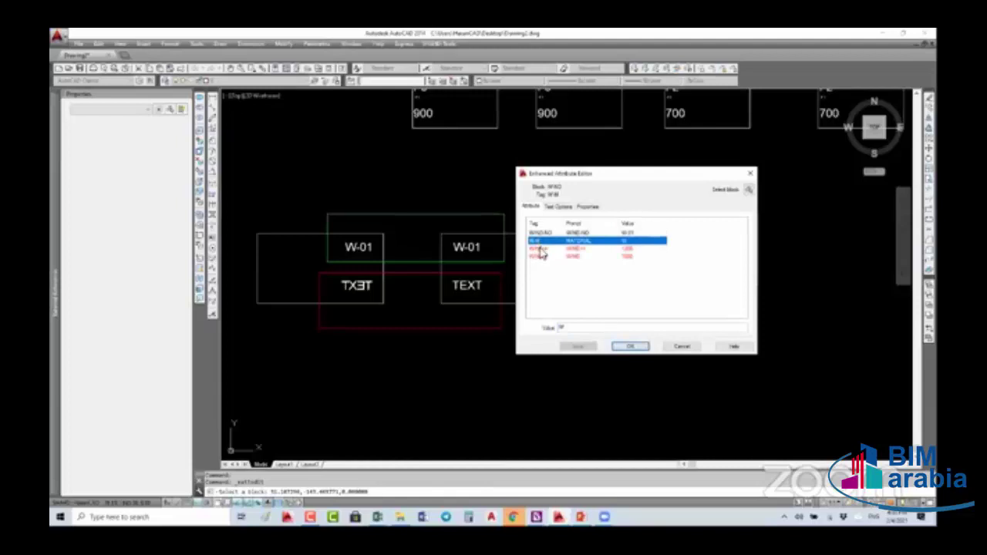
click(541, 249)
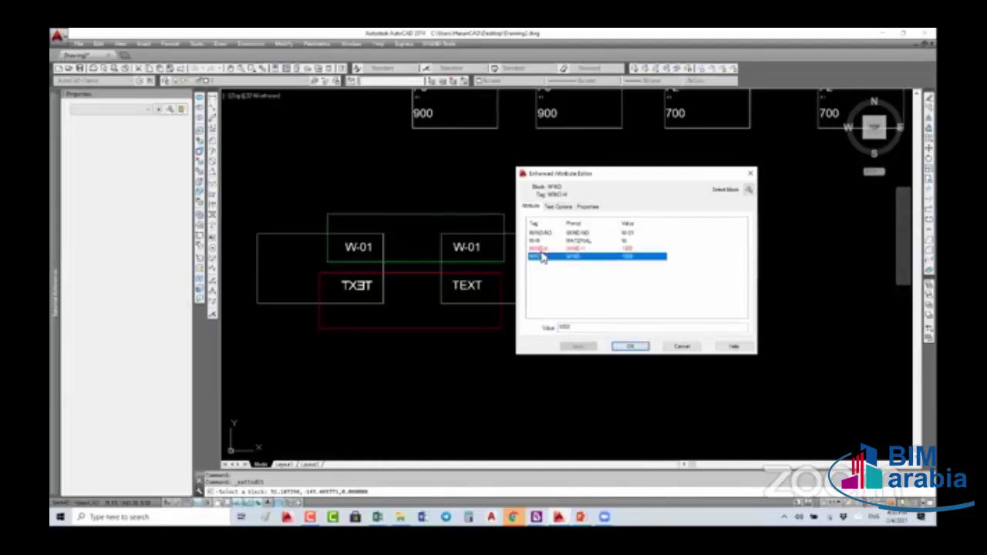
click(543, 258)
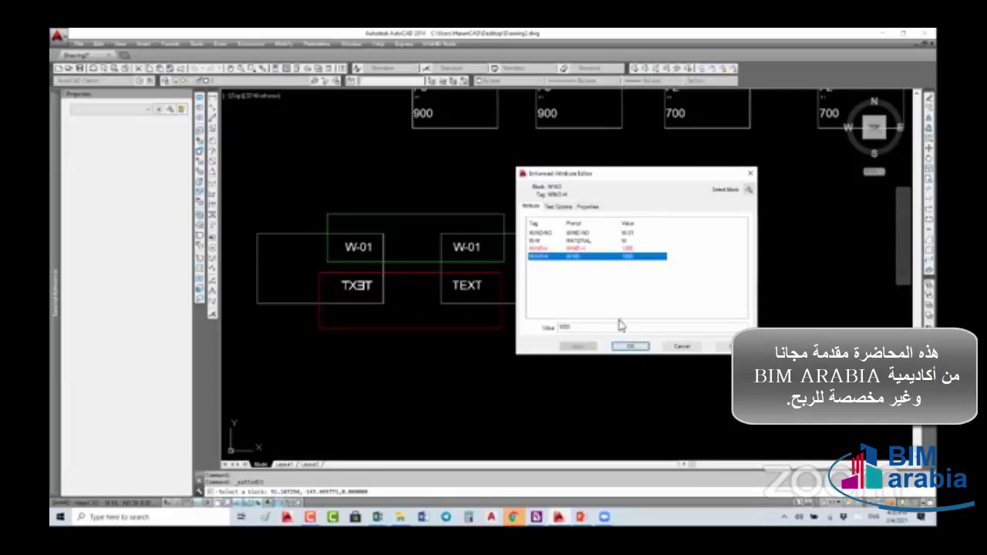
Close the attribute editor and open the right W-01 block in the Block Editor
click(631, 346)
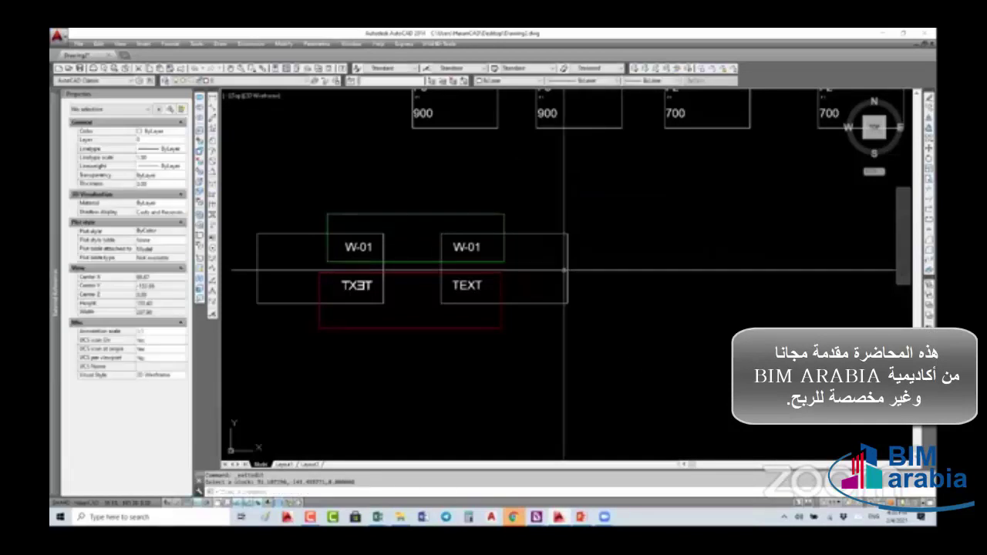
click(560, 235)
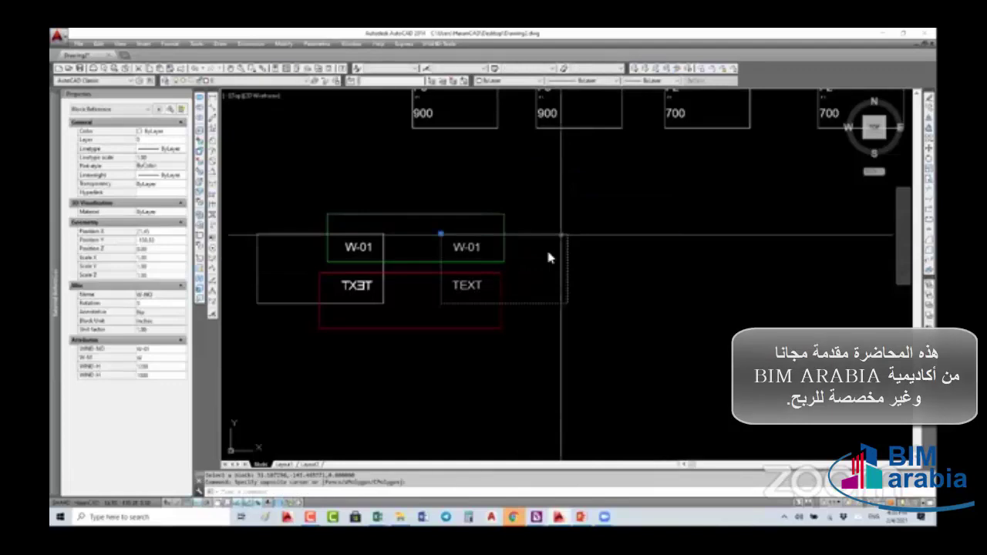
right_click(549, 258)
click(574, 267)
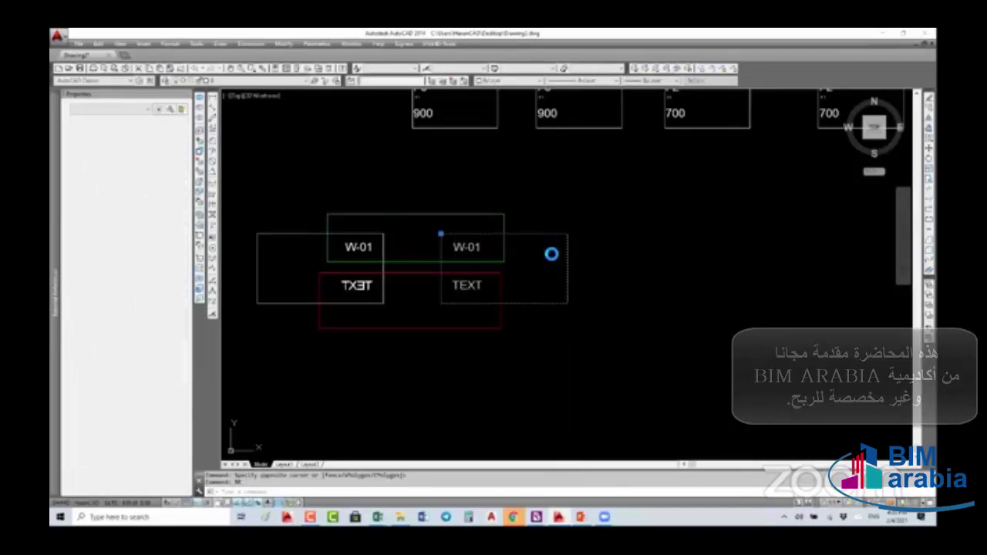
click(602, 273)
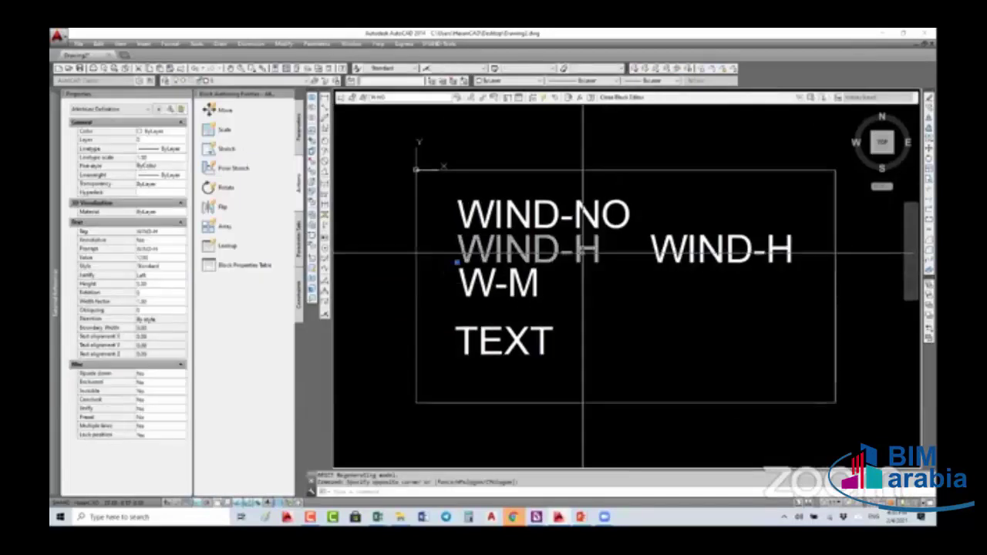
middle_drag(584, 252, 502, 253)
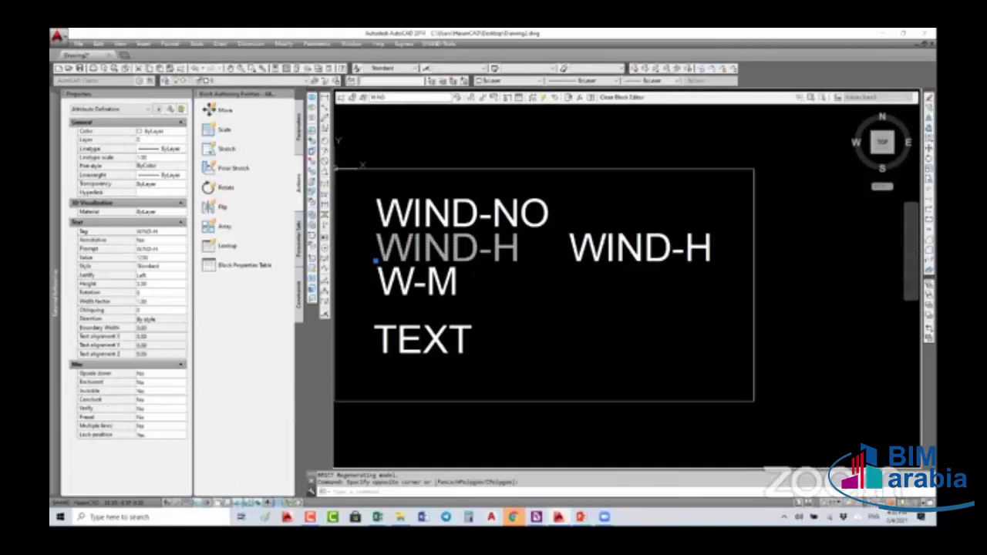
key(Escape)
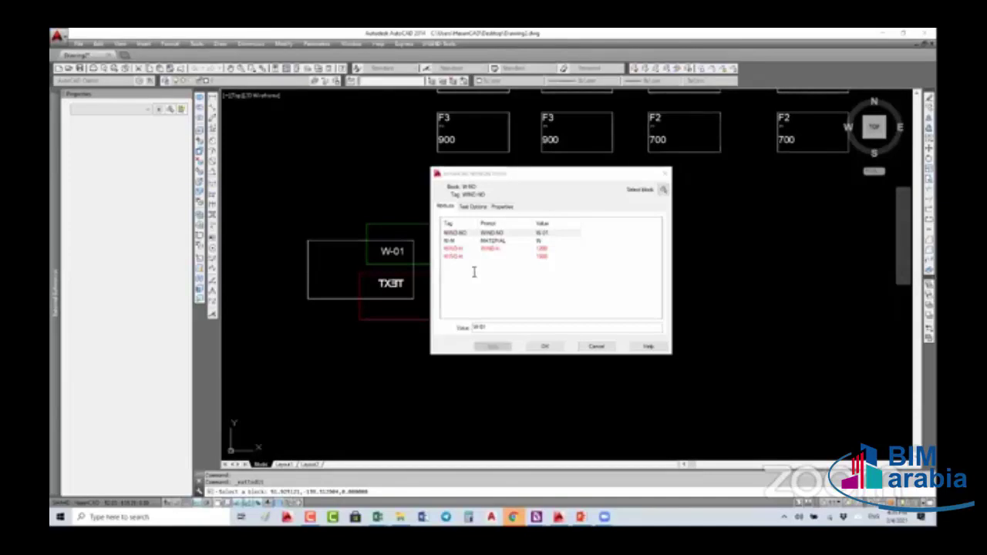
Close the attribute editor, then ATTSYNC the W-01 block and confirm Yes
click(598, 347)
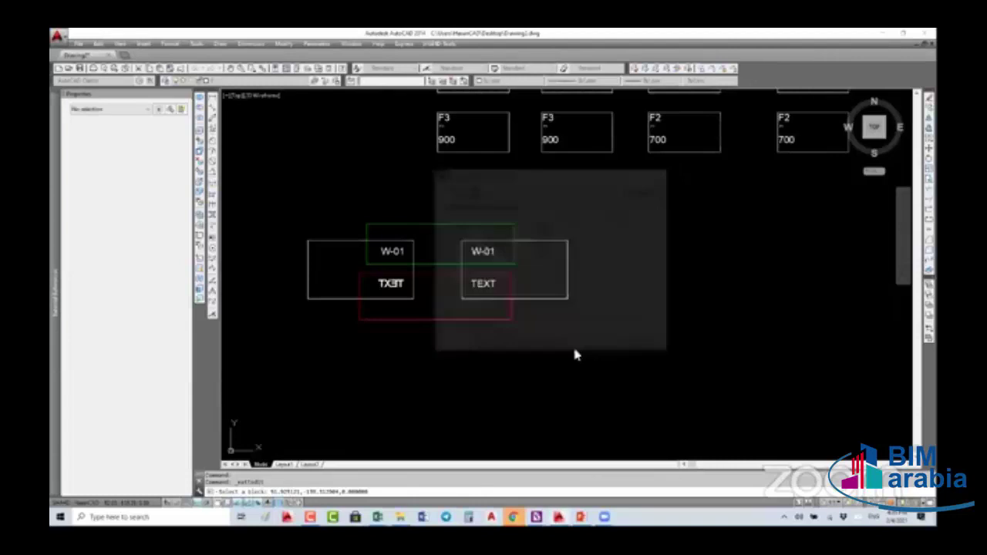
text(t)
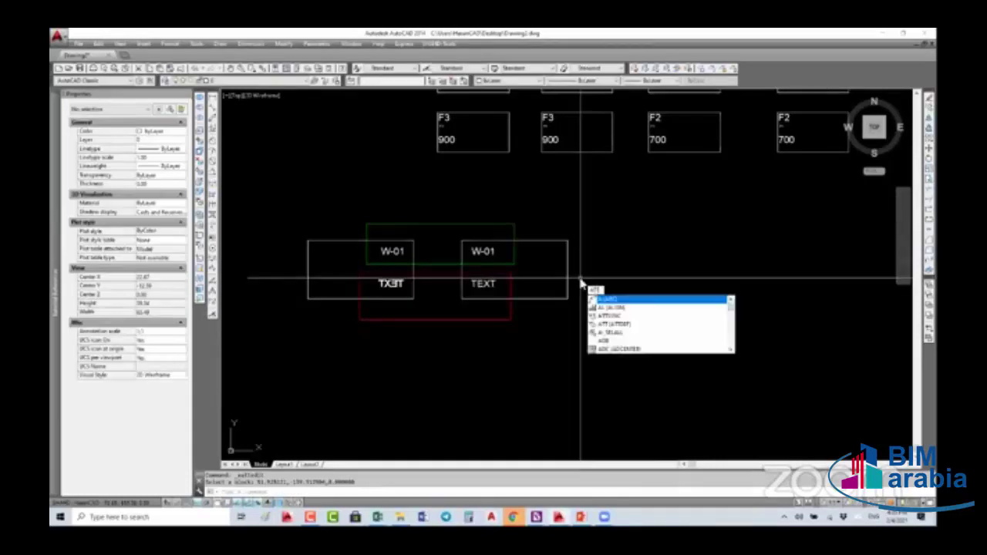
text(t)
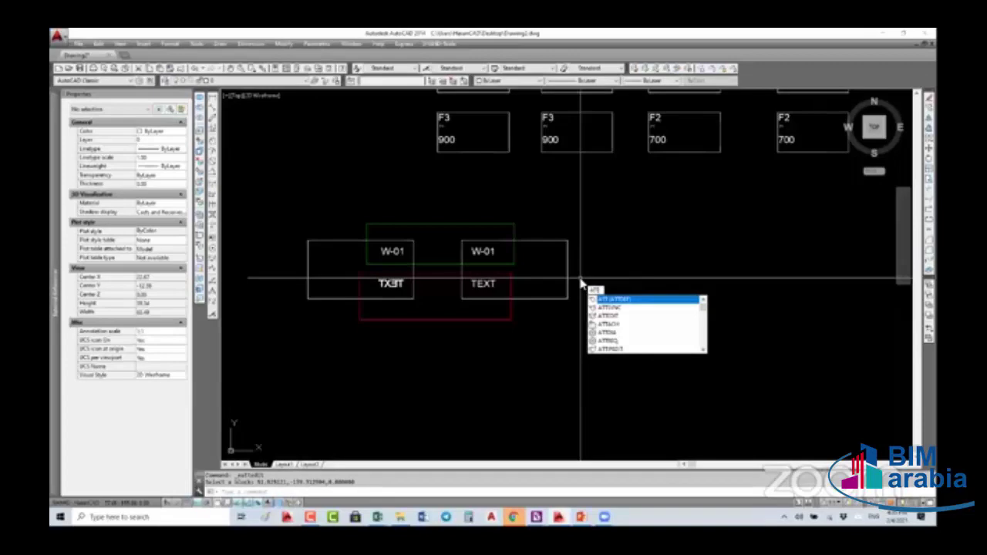
click(617, 307)
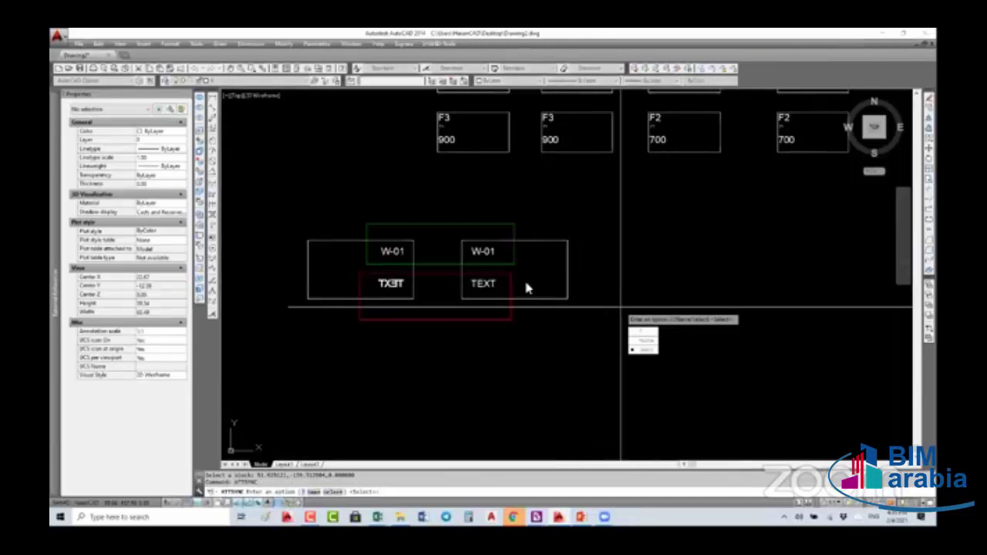
key(Return)
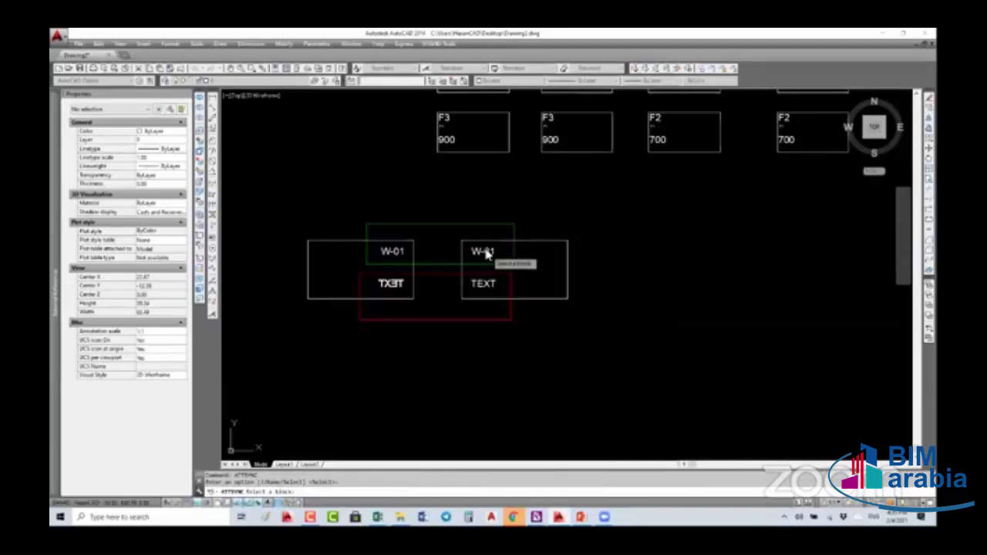
click(487, 257)
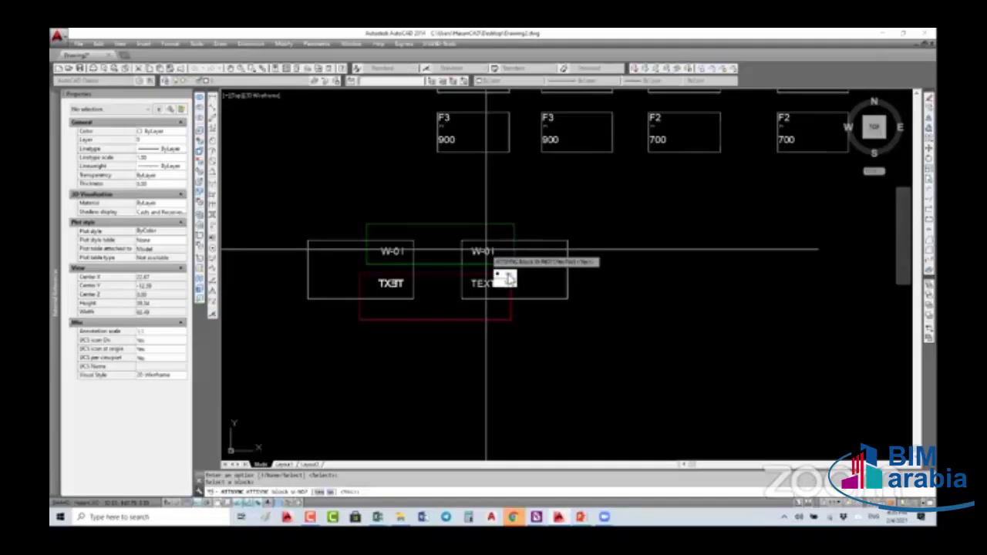
click(506, 274)
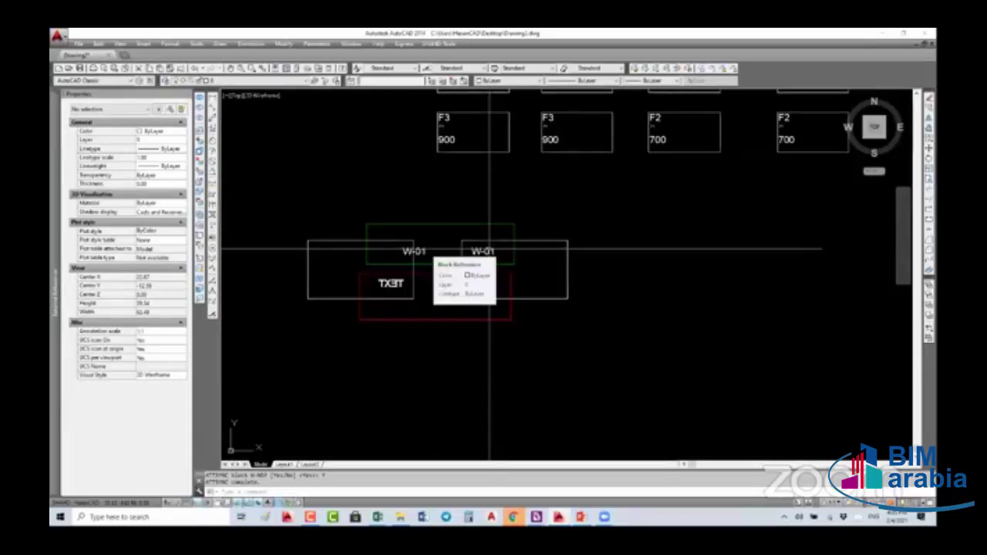
Check the right W-01 block's attribute values in the Enhanced Attribute Editor
click(489, 249)
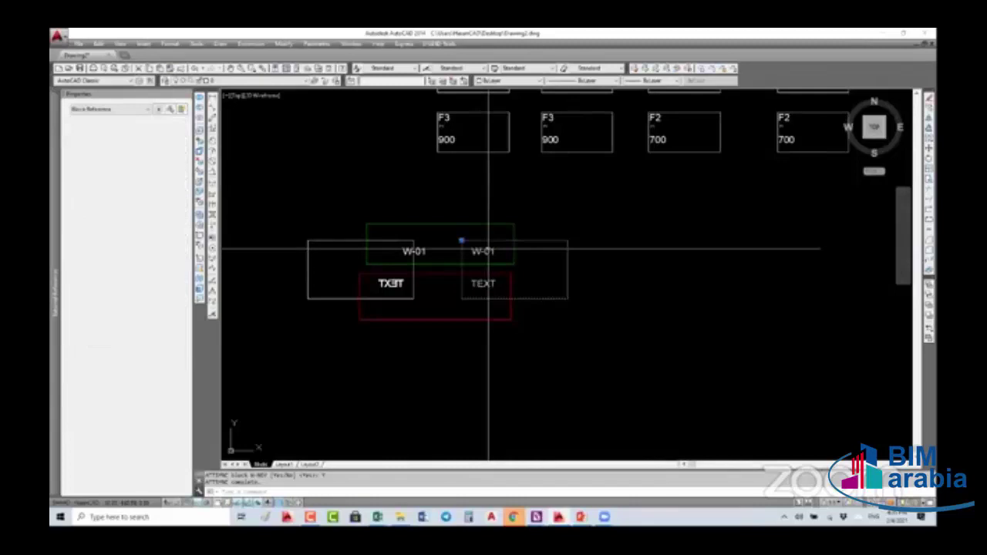
double_click(496, 274)
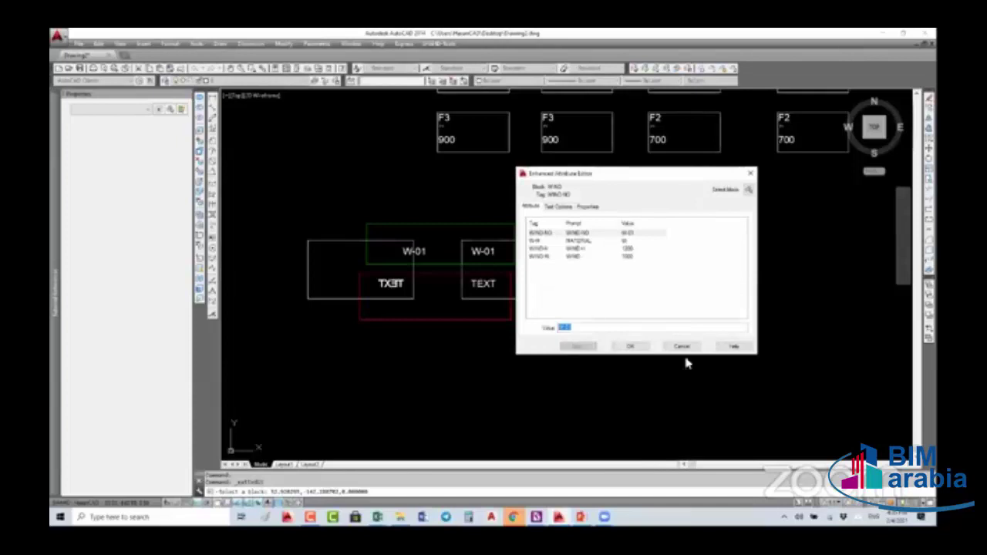
click(682, 348)
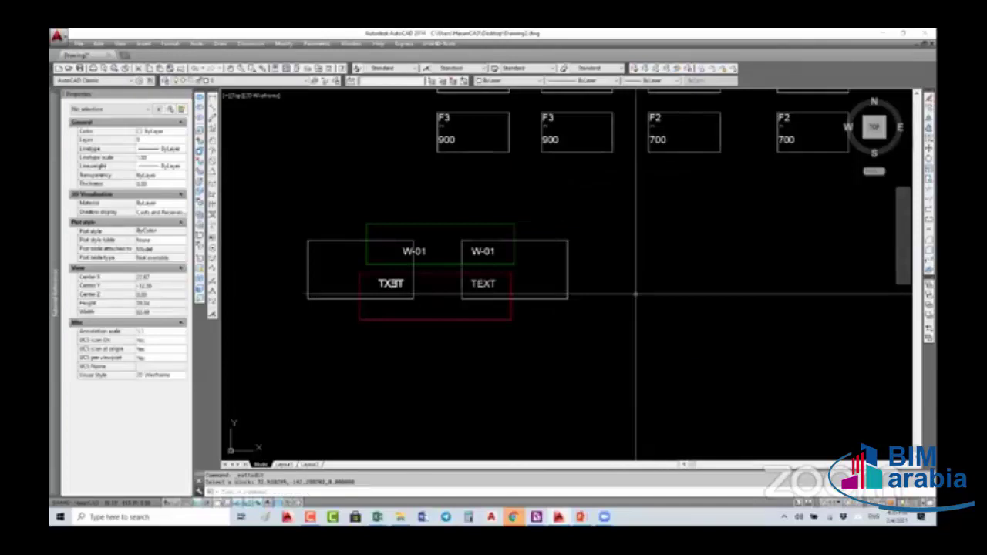
scroll(632, 297, down, 2)
scroll(502, 282, down, 2)
scroll(594, 216, up, 1)
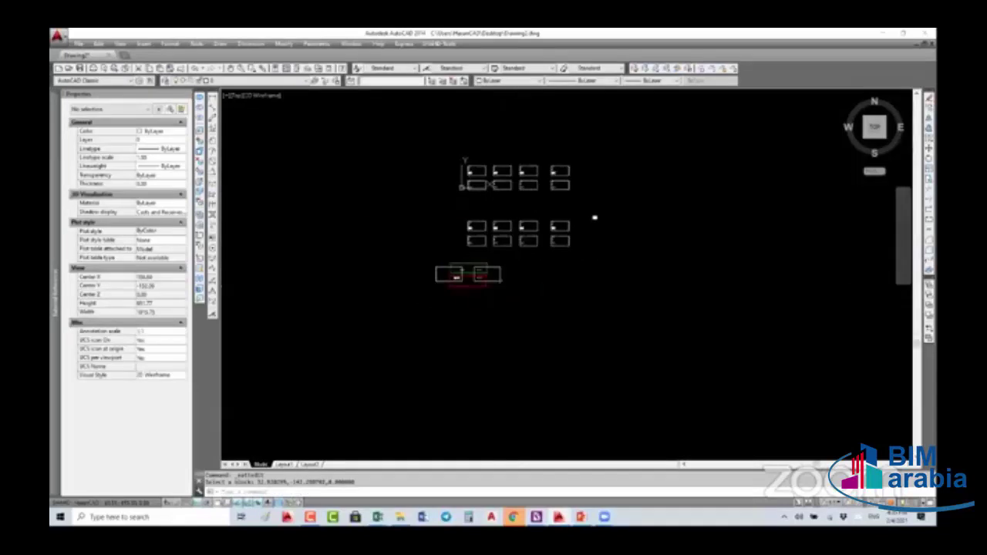
scroll(472, 268, up, 1)
click(448, 275)
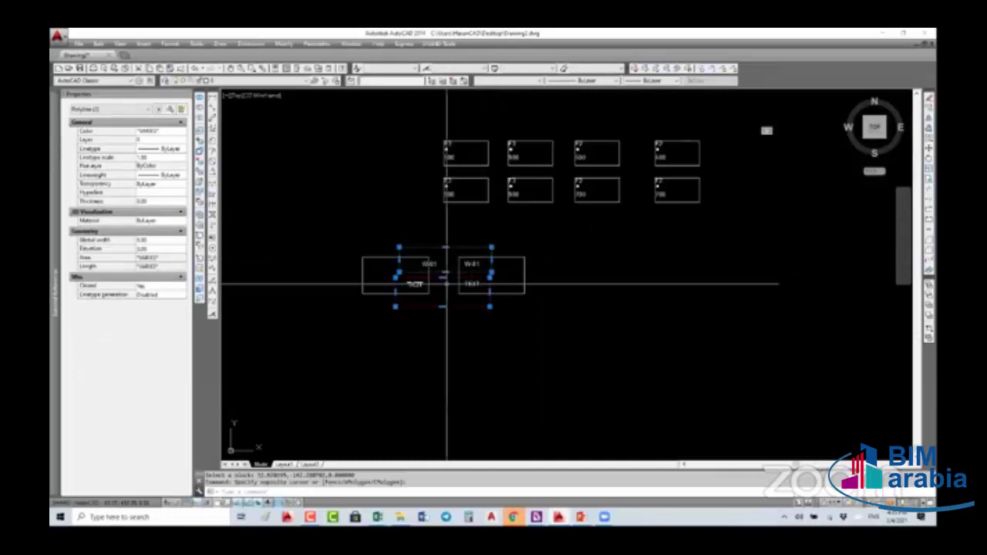
scroll(449, 301, down, 1)
scroll(452, 302, up, 4)
key(Escape)
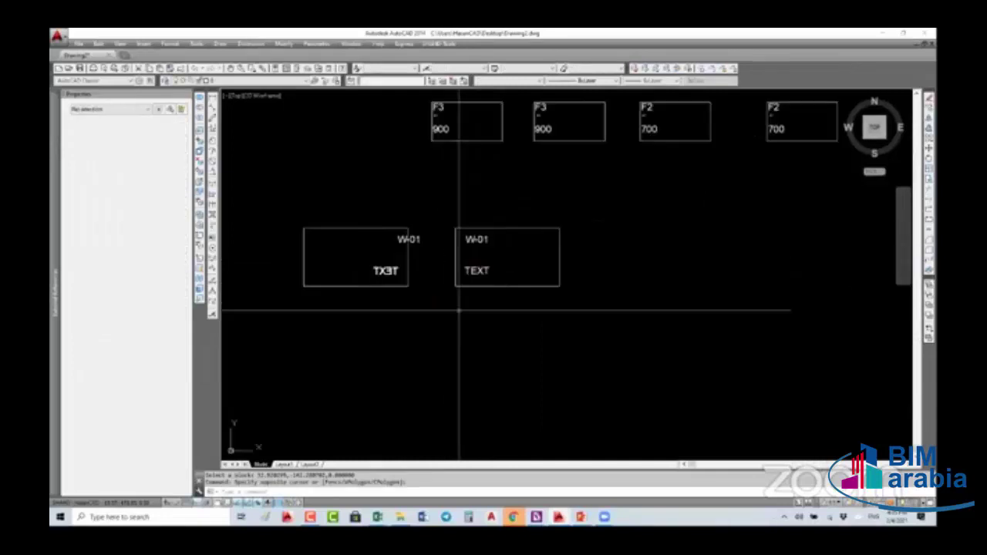
Erase the mirrored W-01 copy on the left
click(406, 224)
text(w)
key(Return)
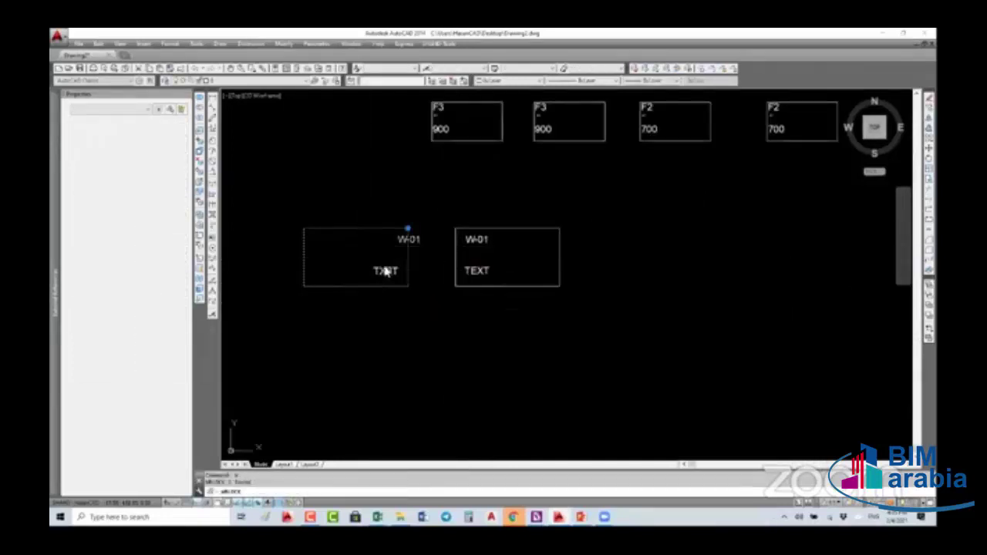
click(494, 236)
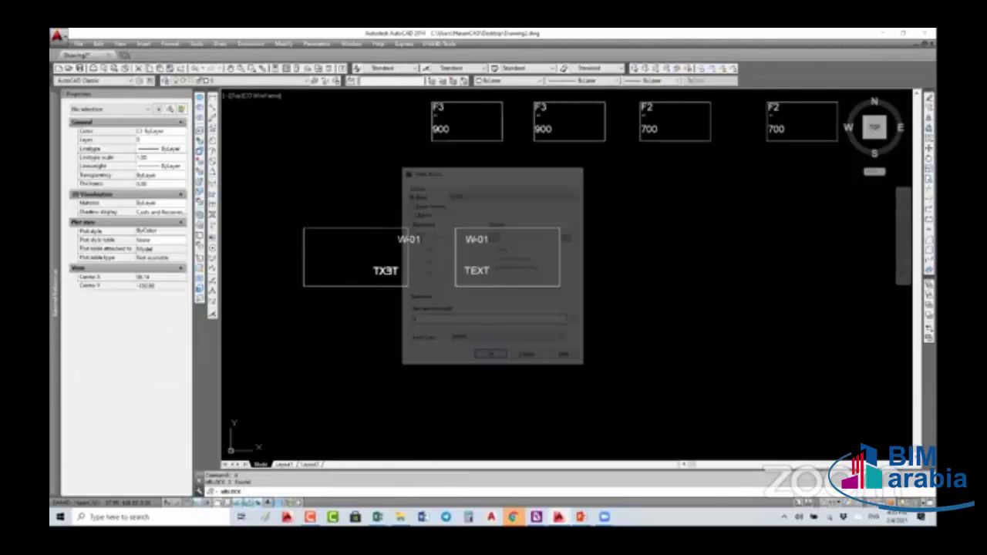
click(386, 248)
key(Escape)
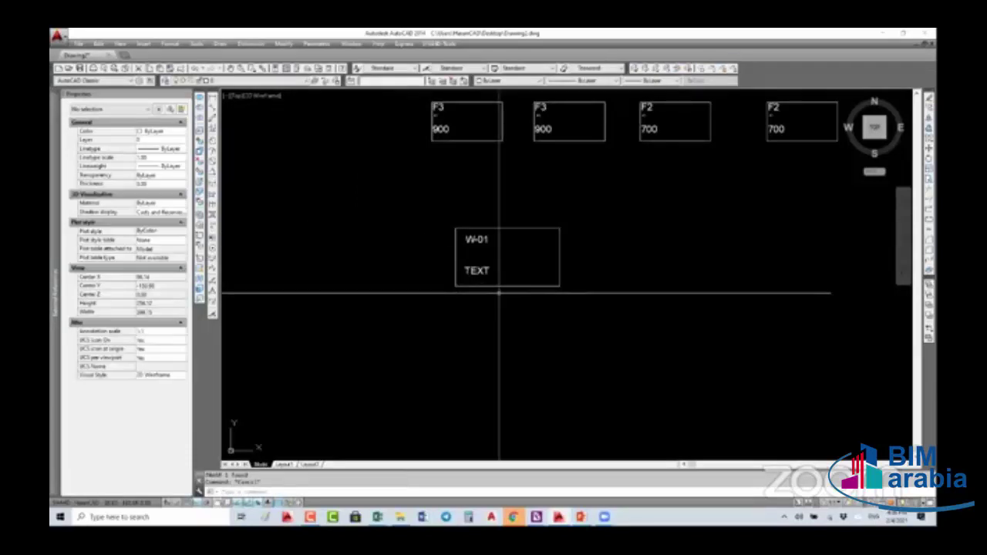
scroll(385, 254, down, 2)
Copy the W-01 block twice, placing the copies in a column below it
text(w)
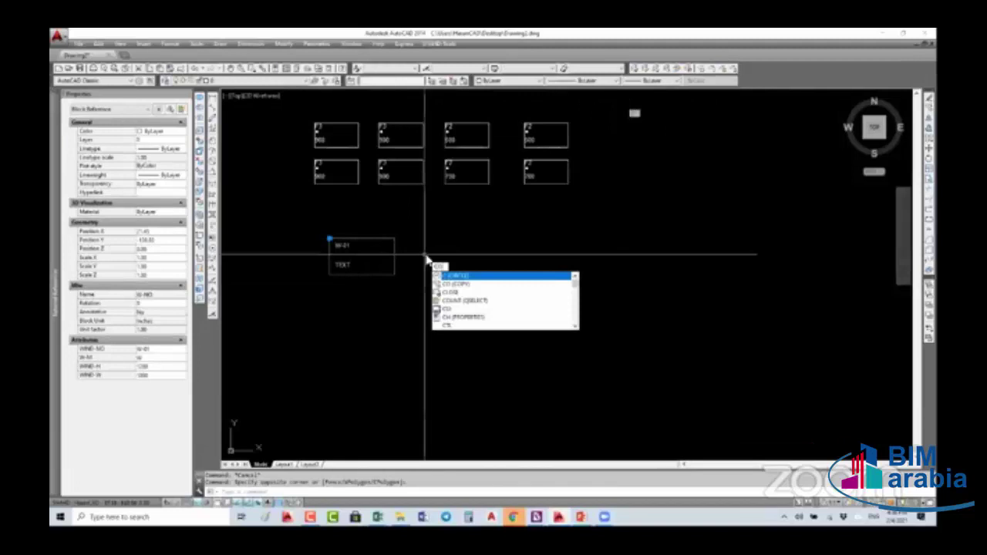
key(Escape)
click(439, 266)
click(439, 266)
text(co)
key(Return)
click(438, 266)
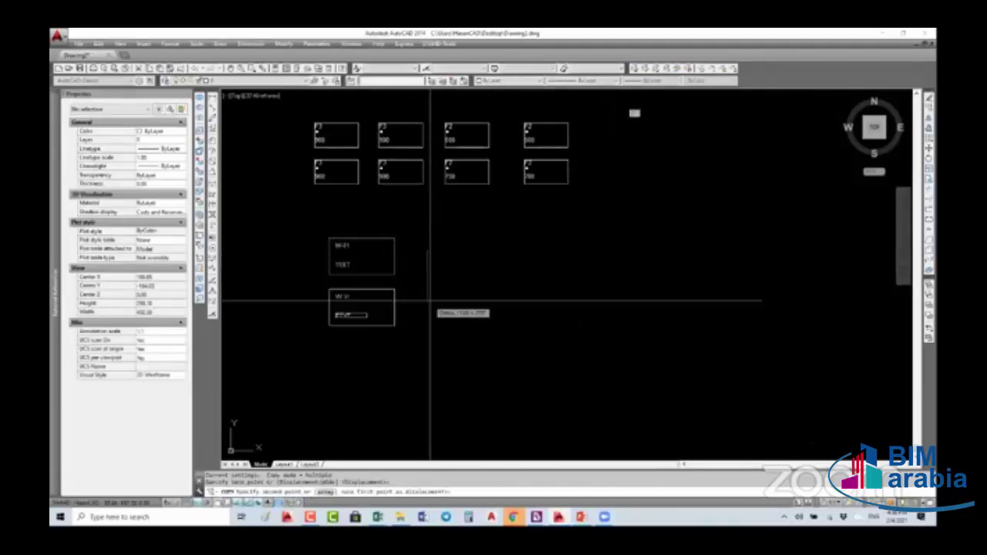
click(439, 301)
click(439, 352)
key(Escape)
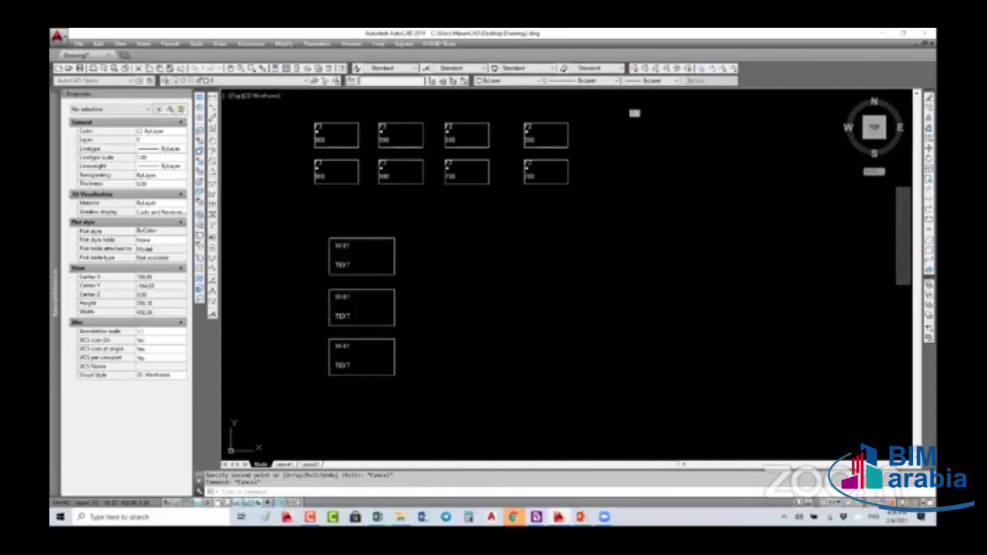
Select two copied blocks and inspect their WIND-W attribute in Properties
click(375, 275)
click(375, 291)
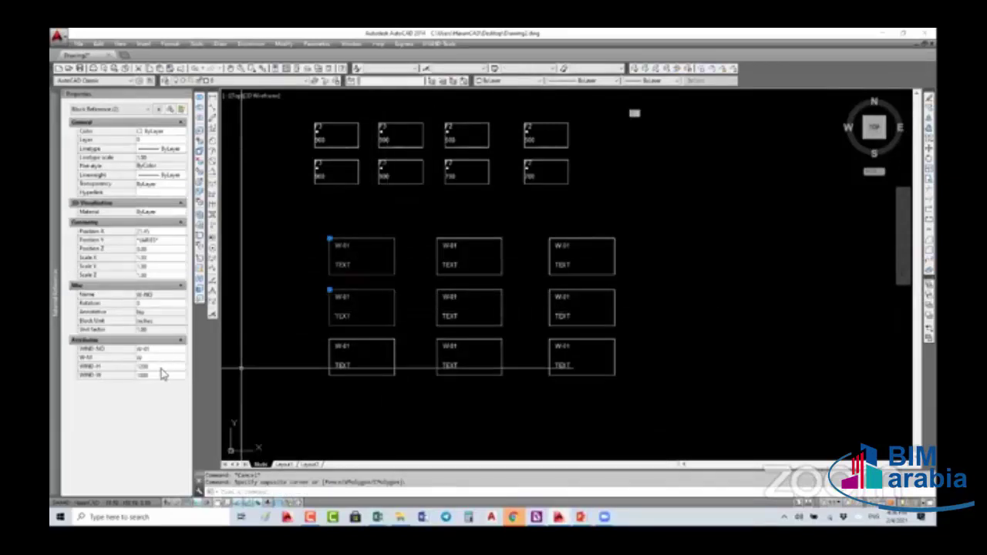
click(163, 357)
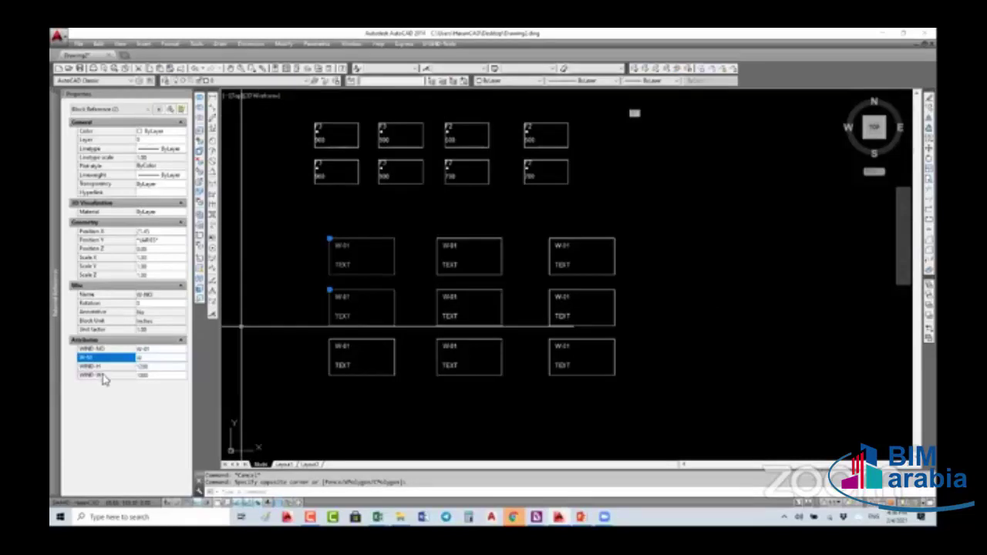
Set the bottom-left window's WIND-W attribute to 800
click(155, 367)
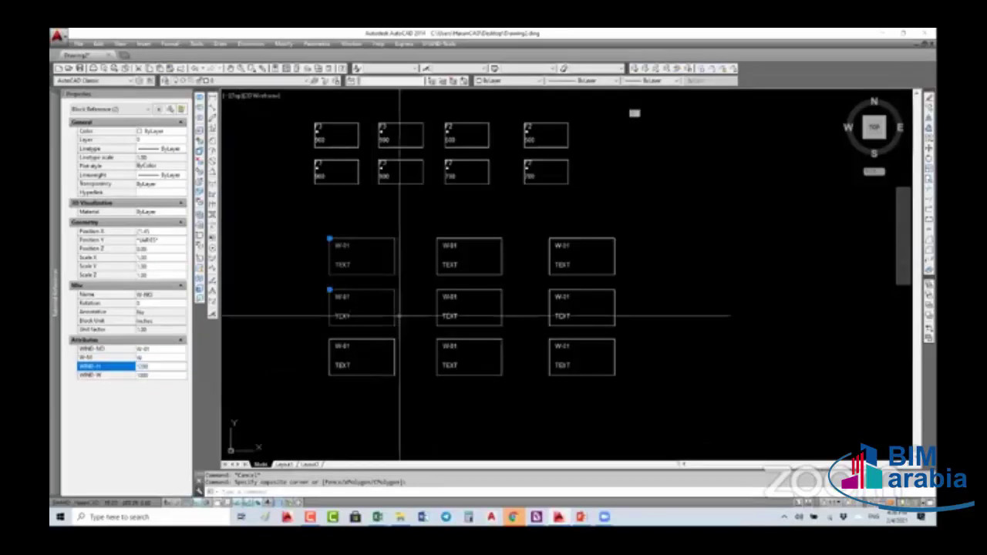
key(Escape)
click(343, 367)
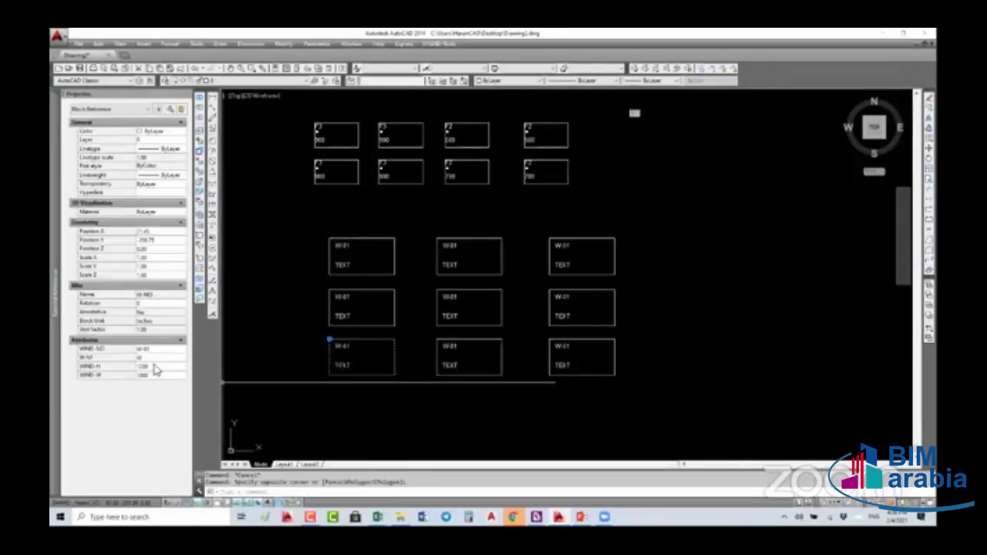
click(159, 375)
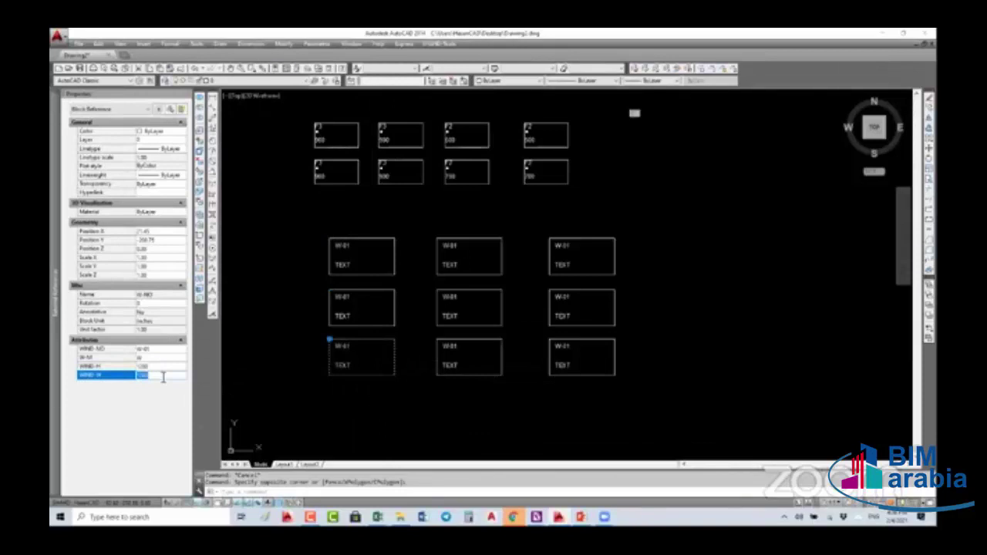
text(800)
key(Return)
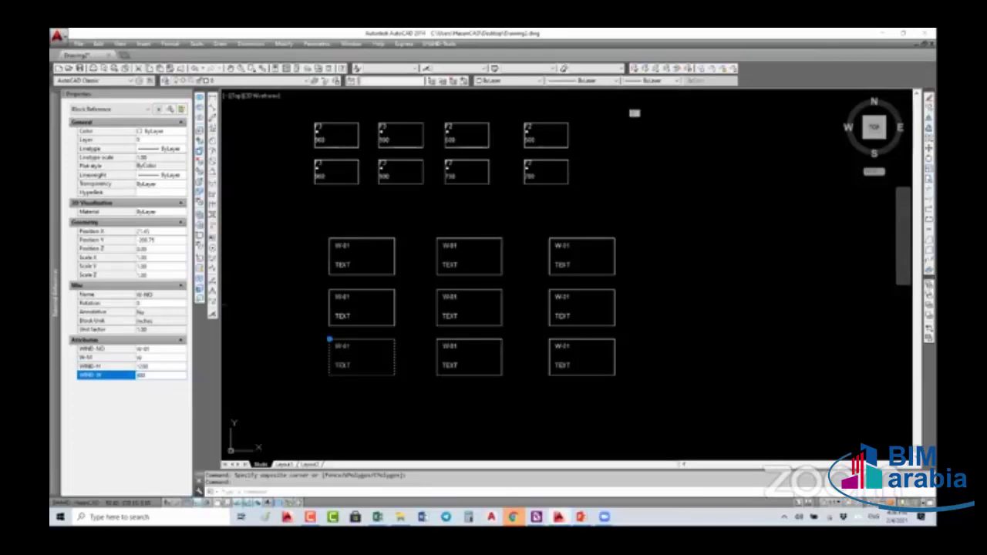
key(Escape)
Set the W-M material of the three middle-column windows to PVC
click(517, 254)
click(466, 365)
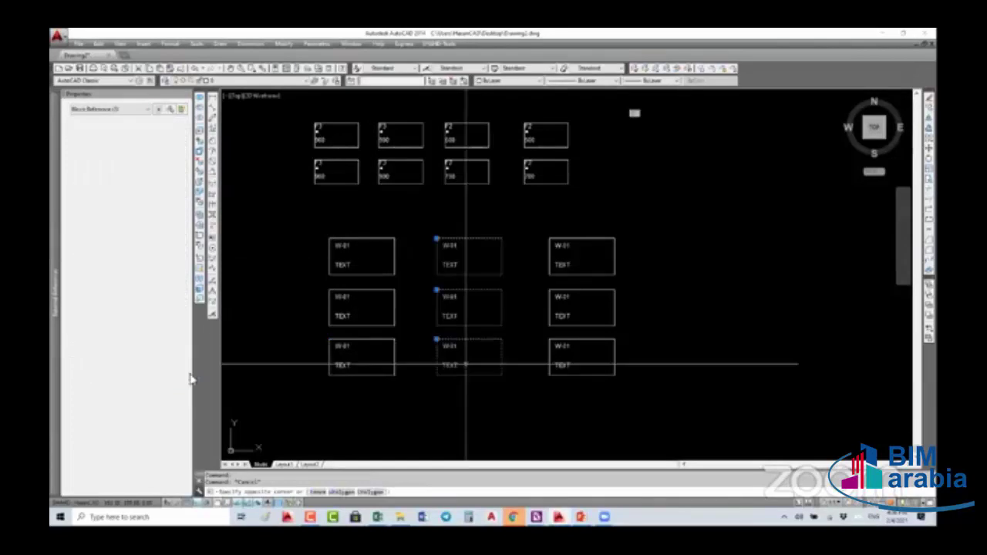
click(168, 357)
text(8)
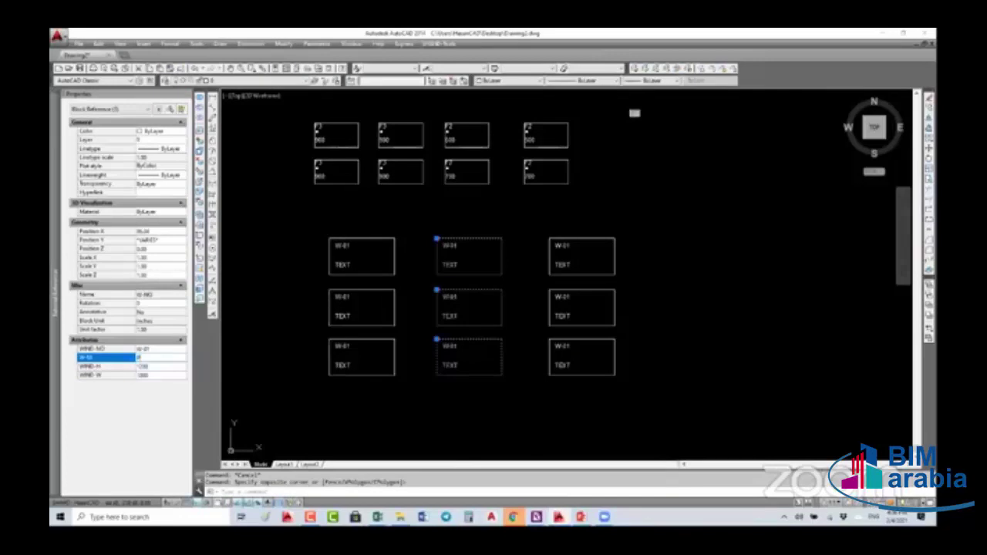
click(106, 366)
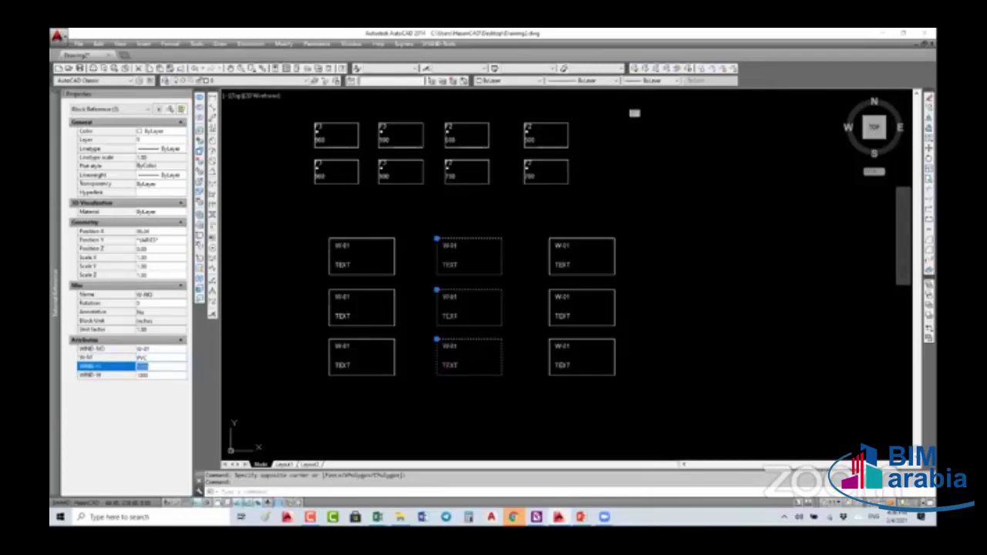
key(Tab)
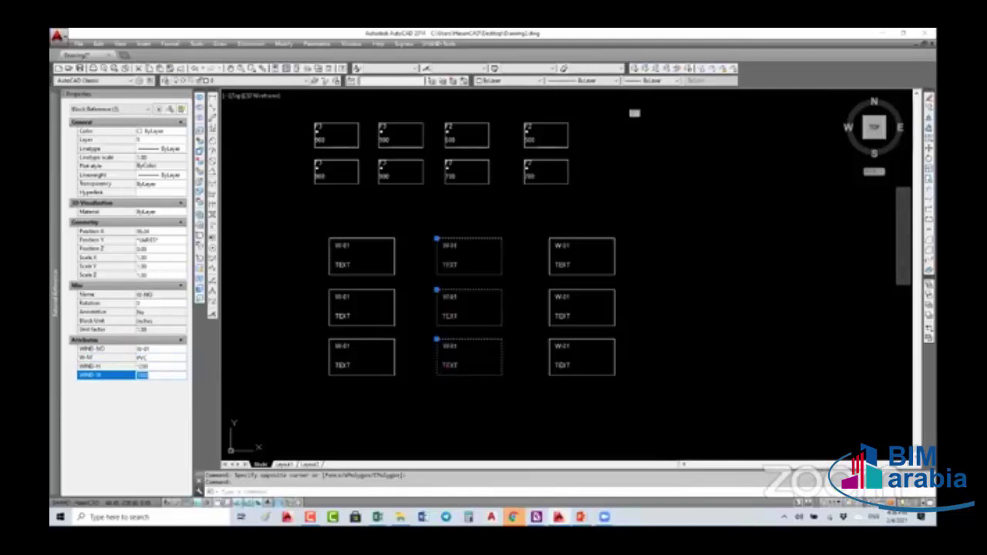
key(Return)
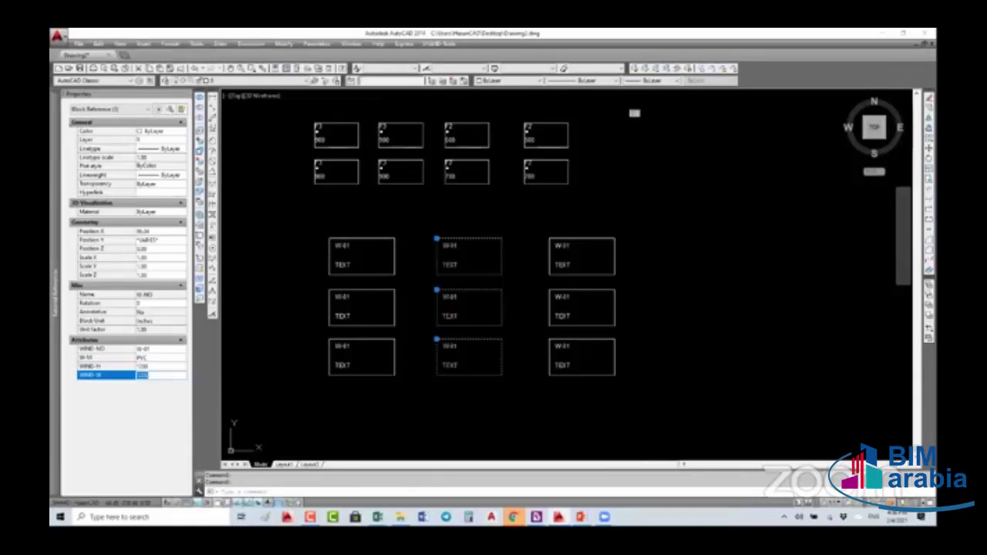
key(Escape)
Renumber the bottom-middle window's WIND-NO to W-02
click(468, 339)
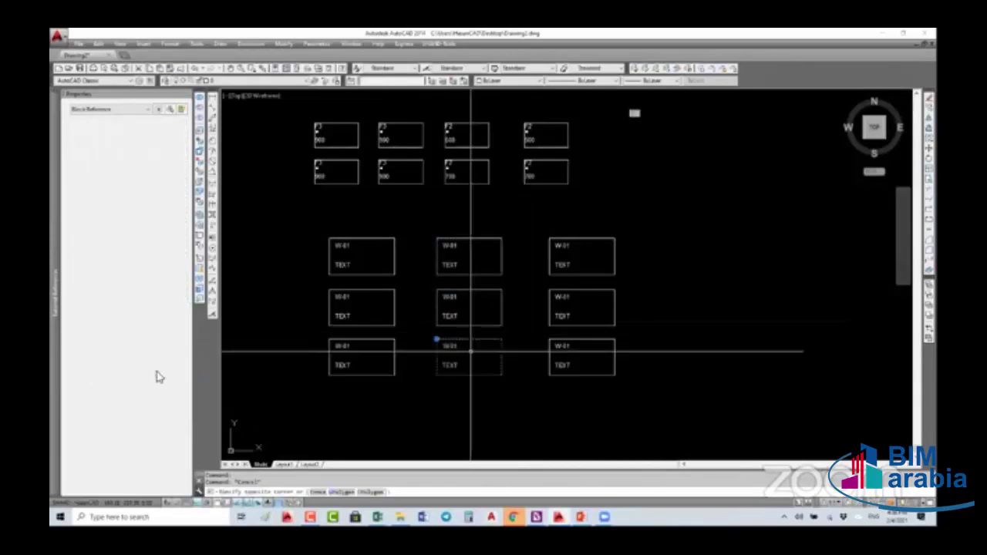
click(161, 373)
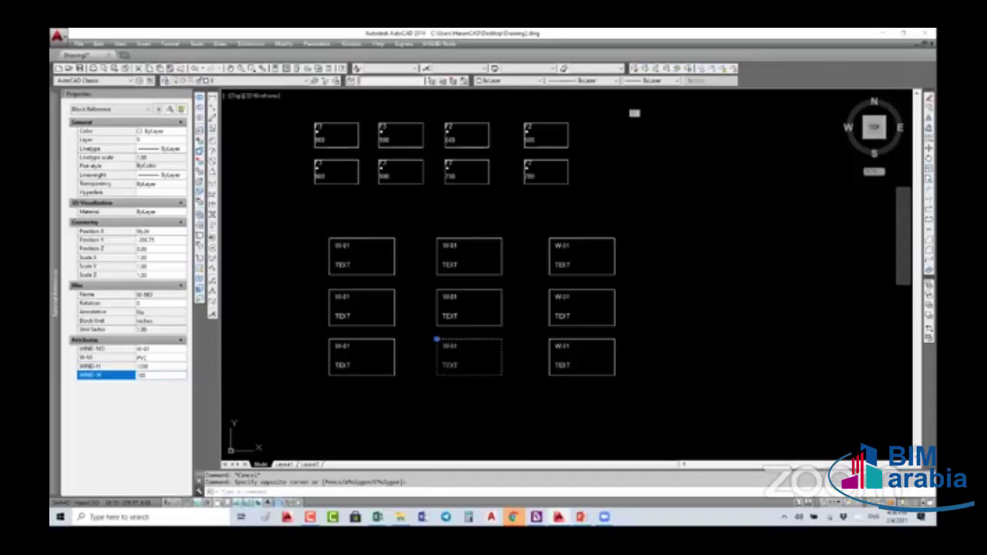
click(161, 349)
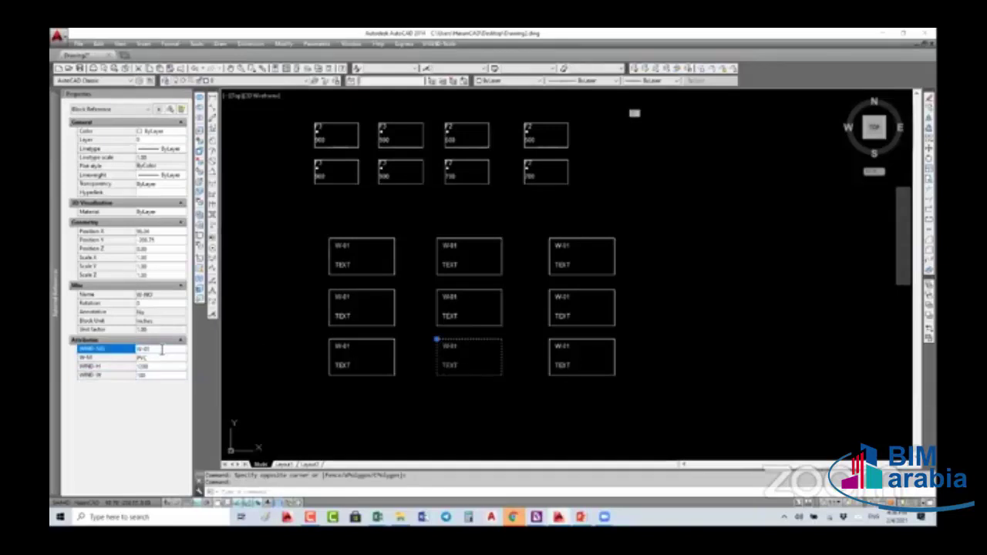
text(2)
key(Return)
key(Escape)
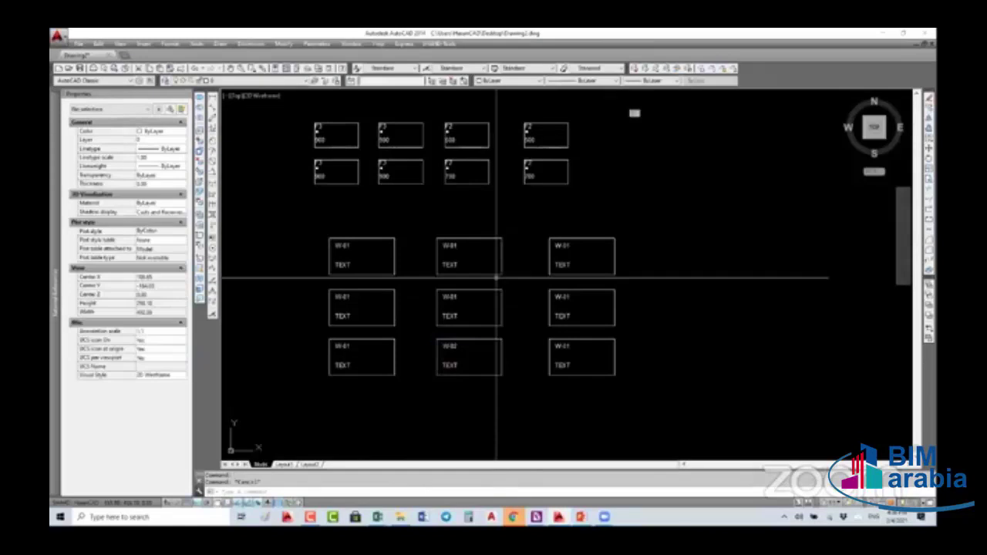
Set WIND-NO to W-03 on the top two middle-column window blocks
click(500, 270)
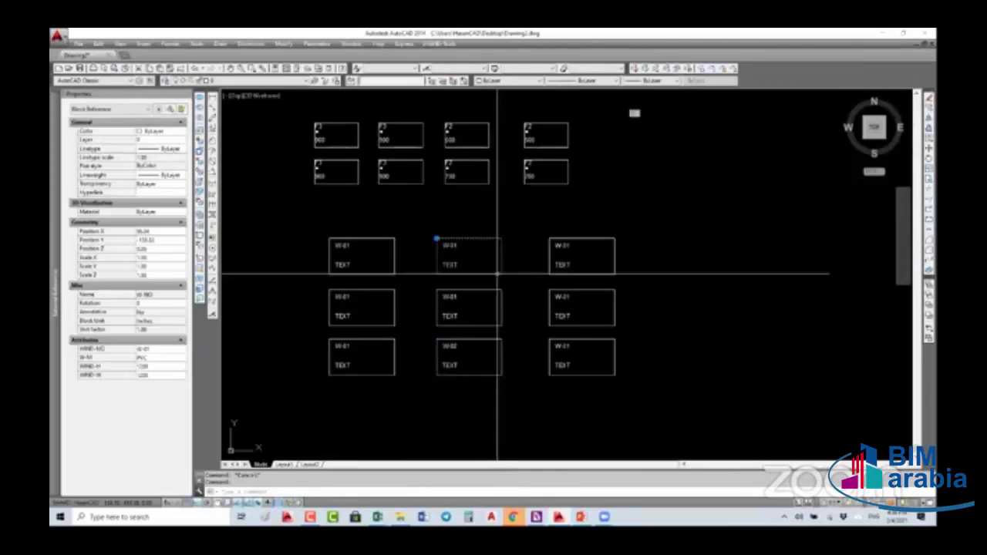
click(158, 351)
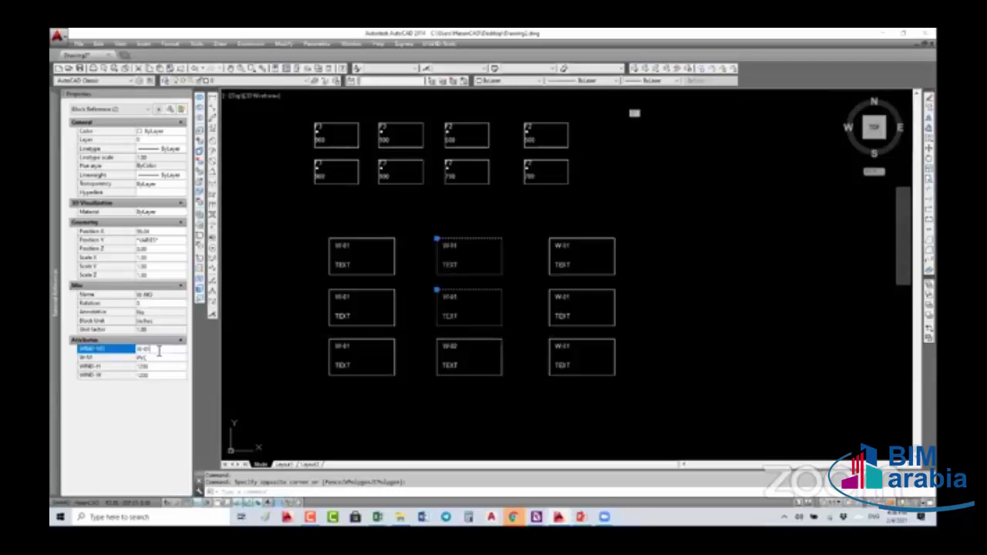
text(W-03)
key(Return)
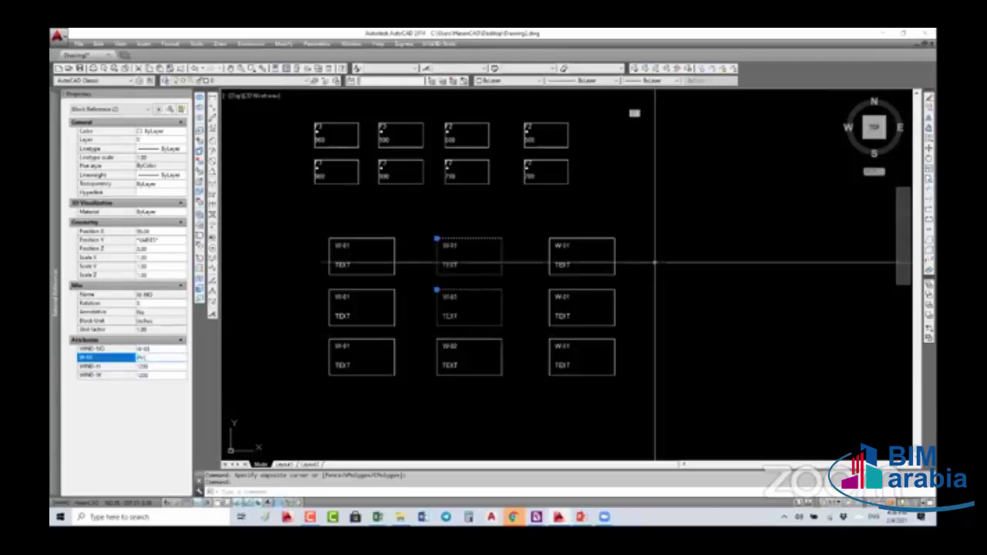
key(Escape)
Crossing-select the three right-column window blocks and set their WIND-NO to W-04
drag(653, 264, 582, 352)
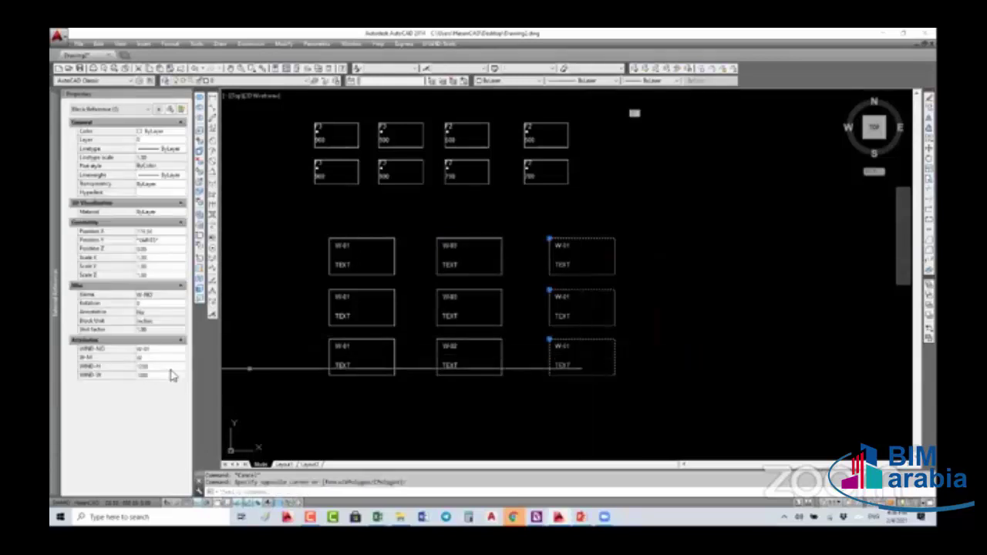
click(171, 350)
text(W-04)
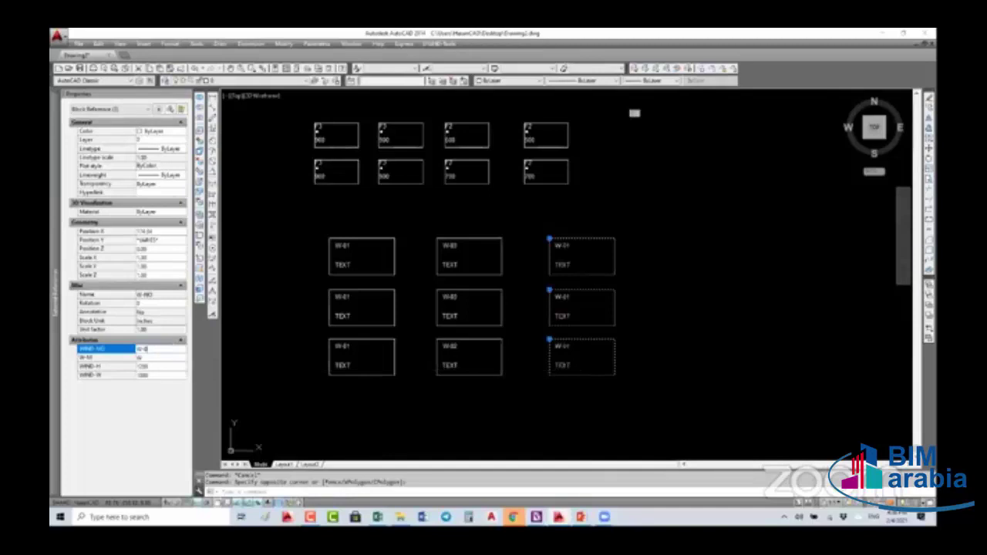
key(Return)
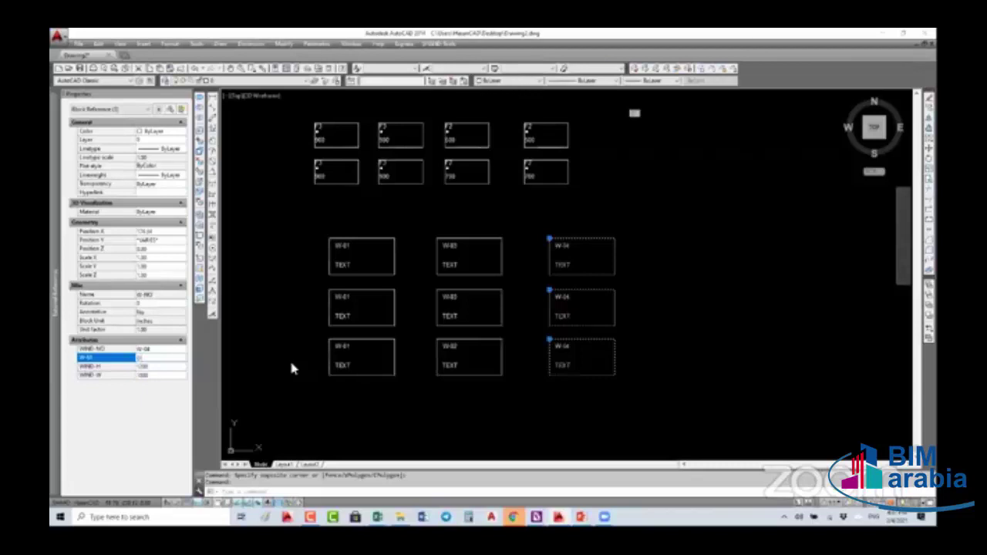
key(Tab)
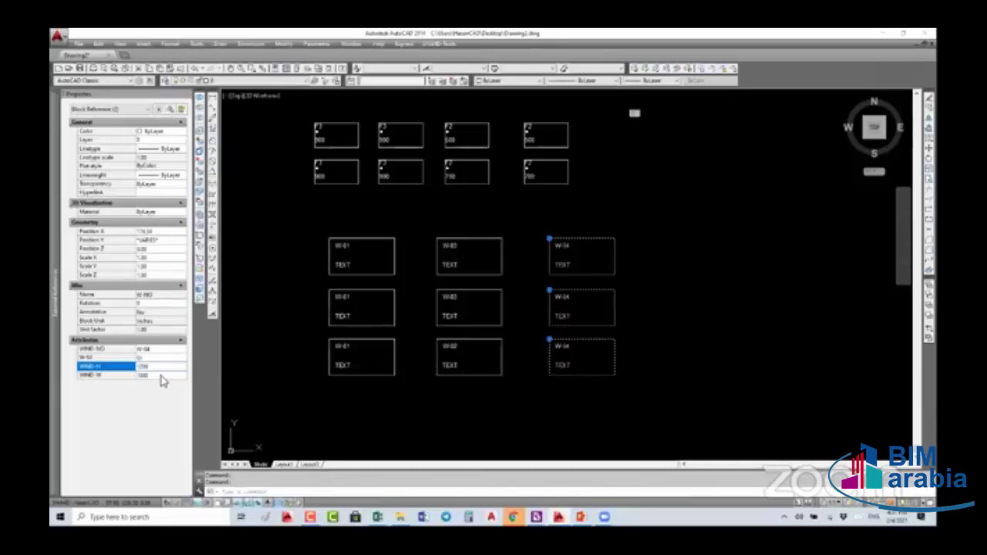
click(163, 381)
key(Escape)
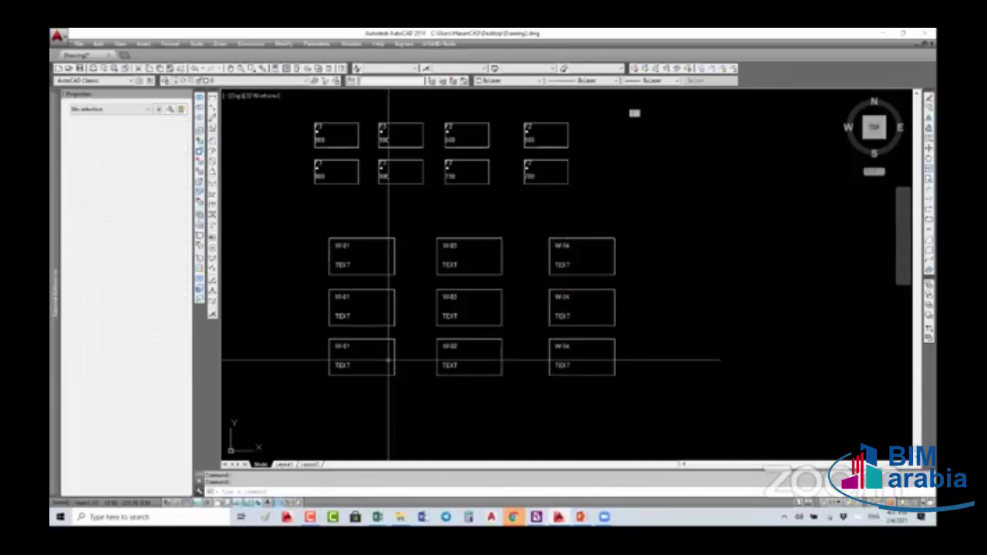
mouse_move(440, 360)
middle_down()
mouse_move(360, 355)
mouse_move(469, 331)
middle_up()
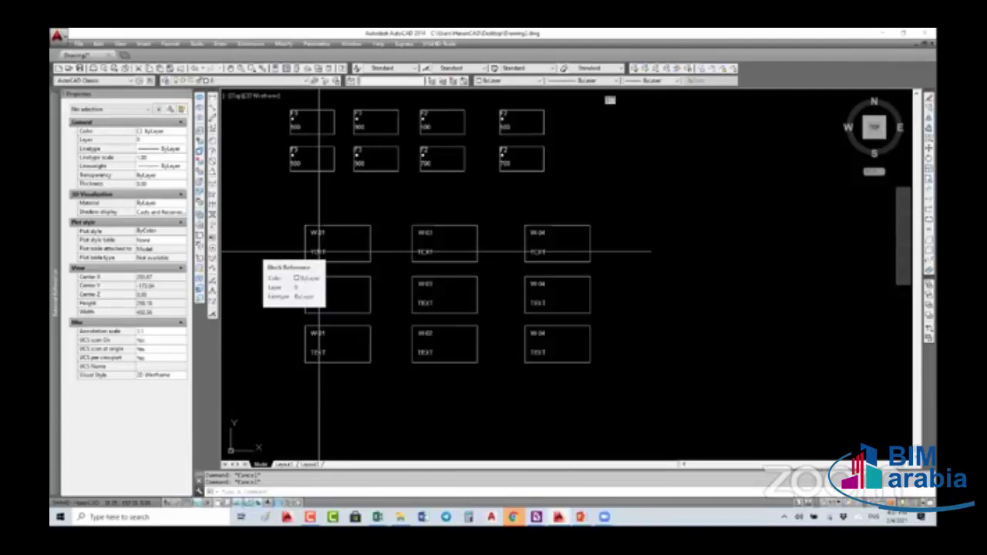
Launch Tools > Data Extraction and start a new extraction, reaching the save-file dialog
click(198, 45)
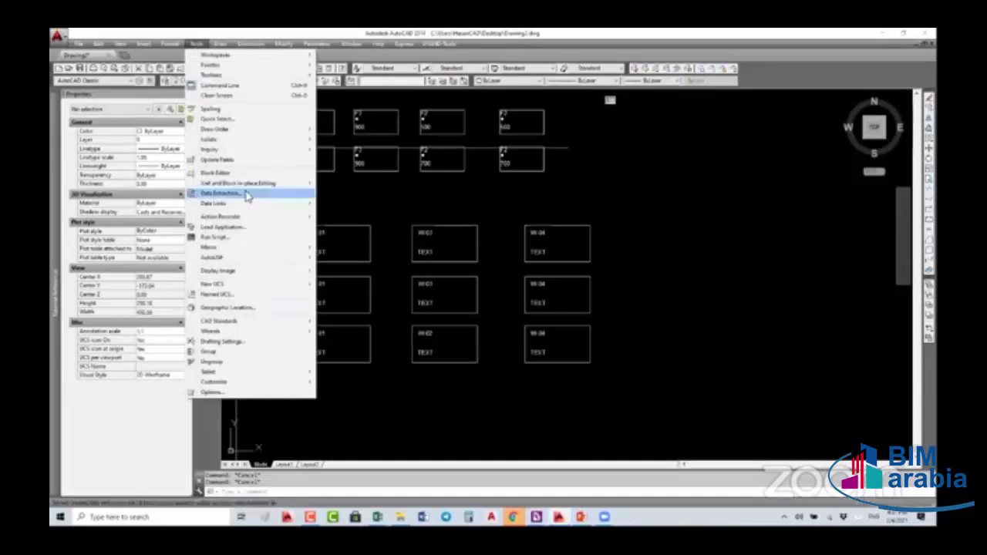
click(245, 193)
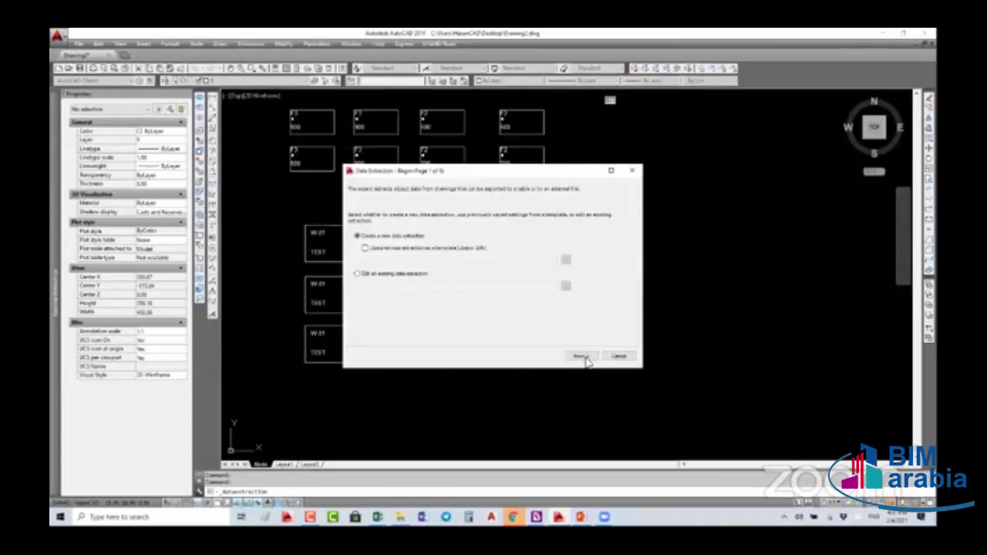
click(582, 357)
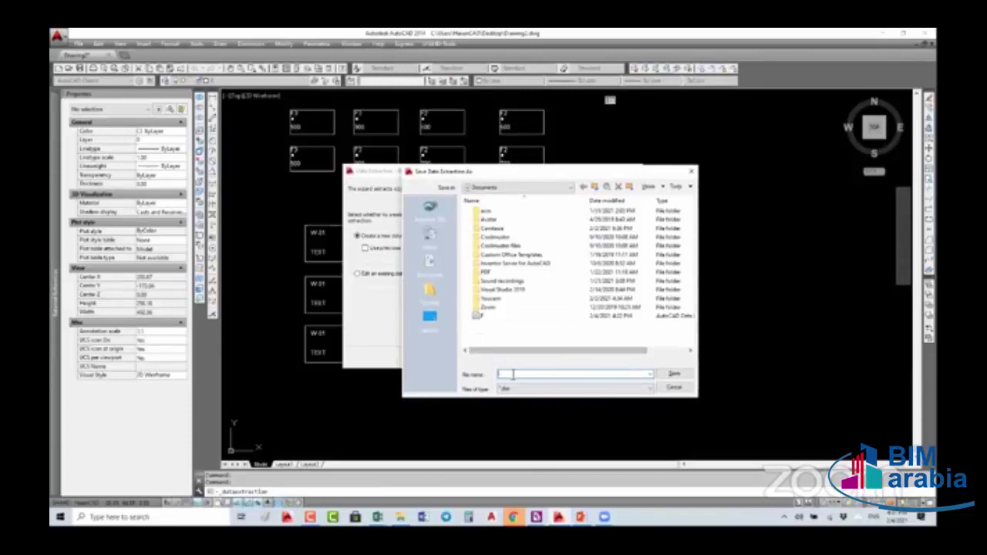
Save the data extraction file under the name WINDOW TYPES
text(ff)
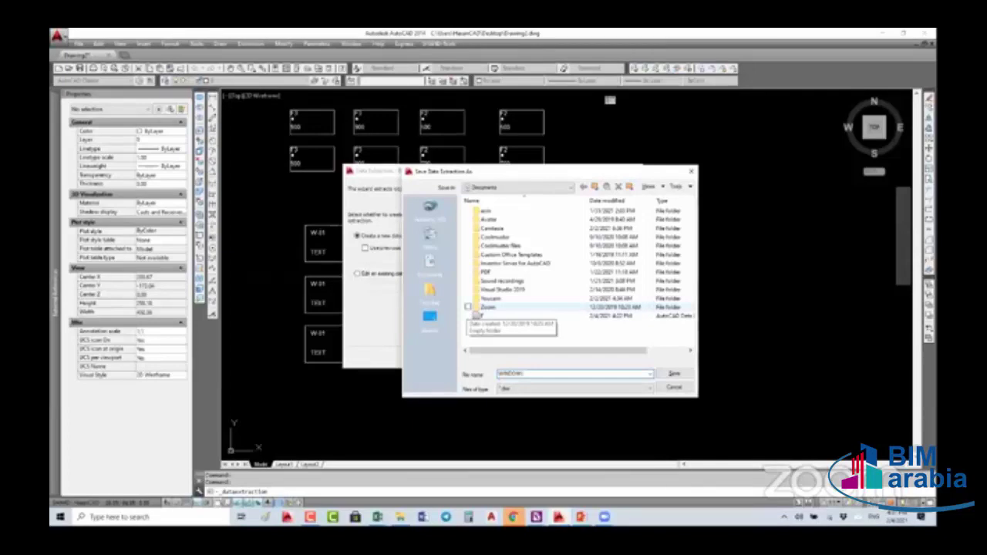
text(PES)
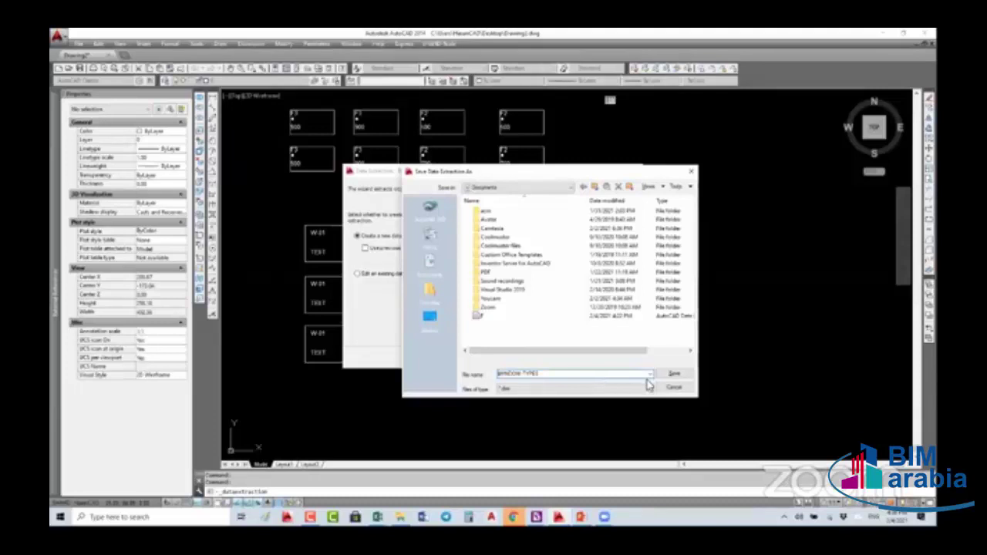
click(674, 375)
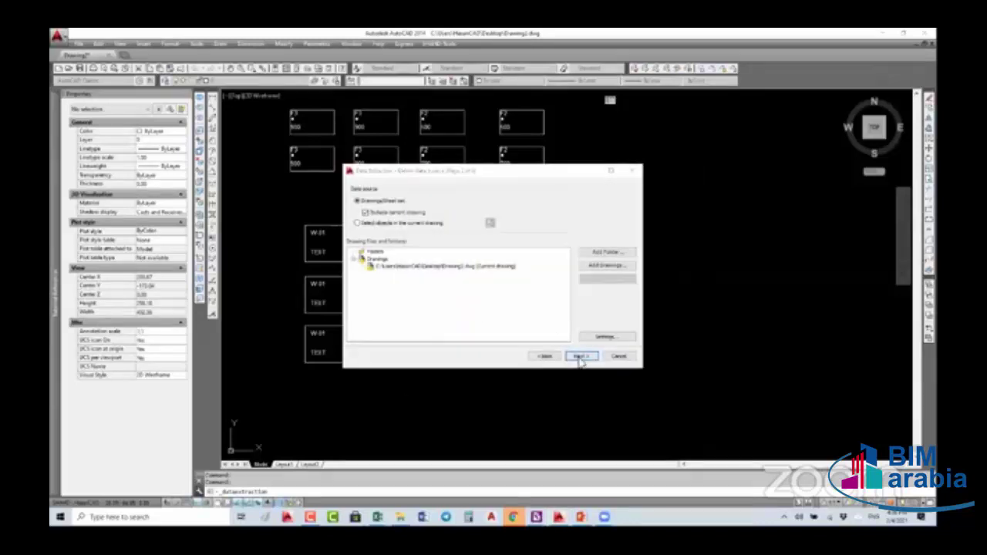
Pass the data source page and list only blocks, keeping the window block selected
click(581, 359)
click(581, 357)
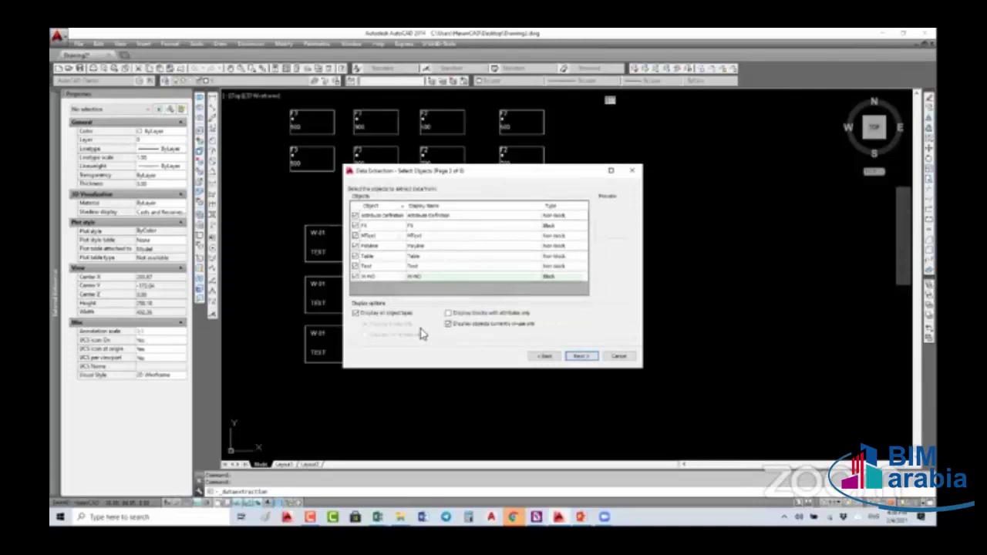
click(372, 314)
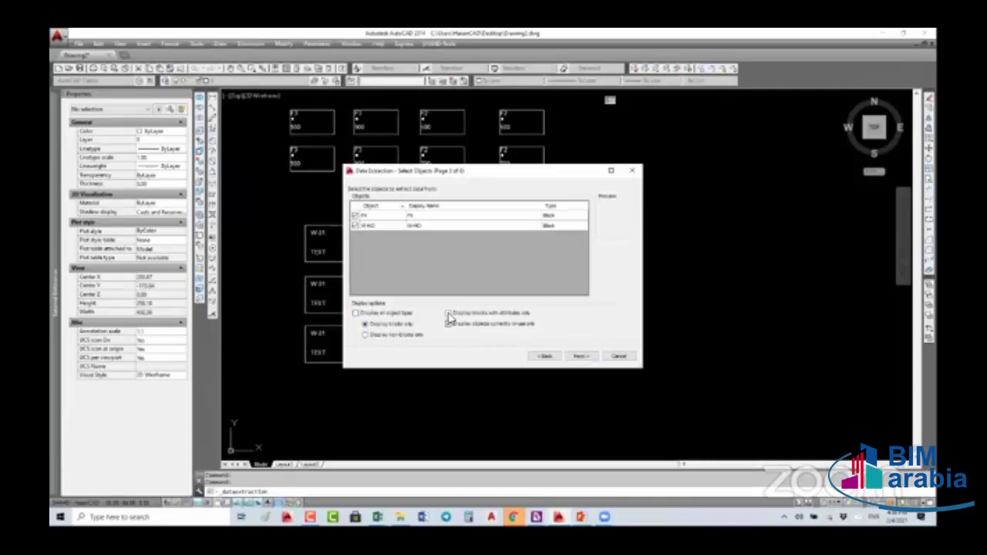
click(354, 216)
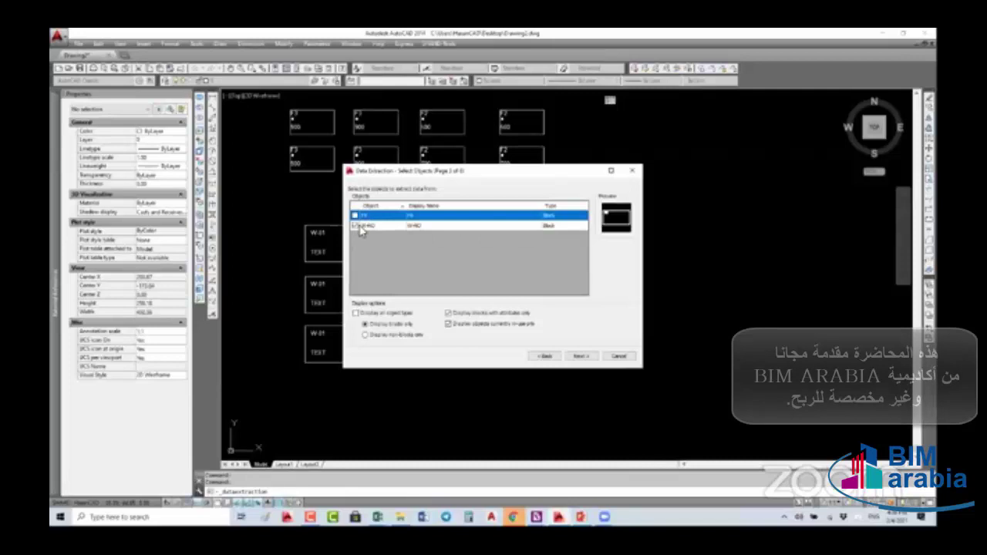
click(584, 359)
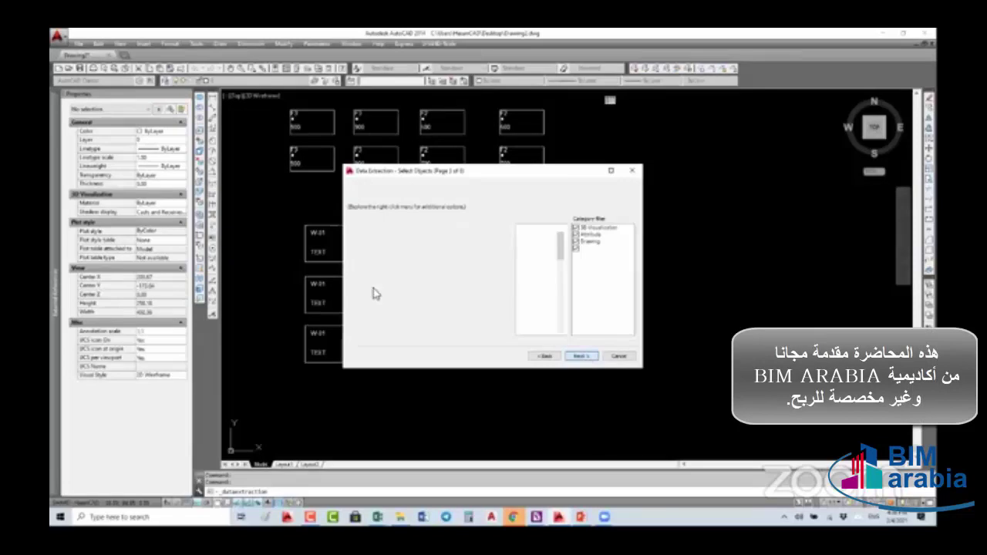
Filter the property categories down to Attribute only
scroll(376, 309, down, 10)
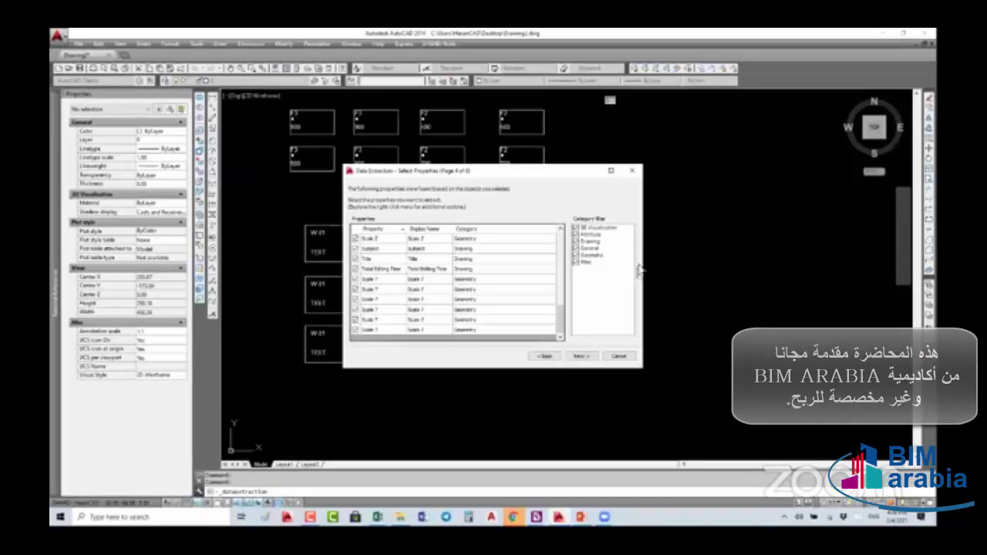
click(575, 254)
click(576, 248)
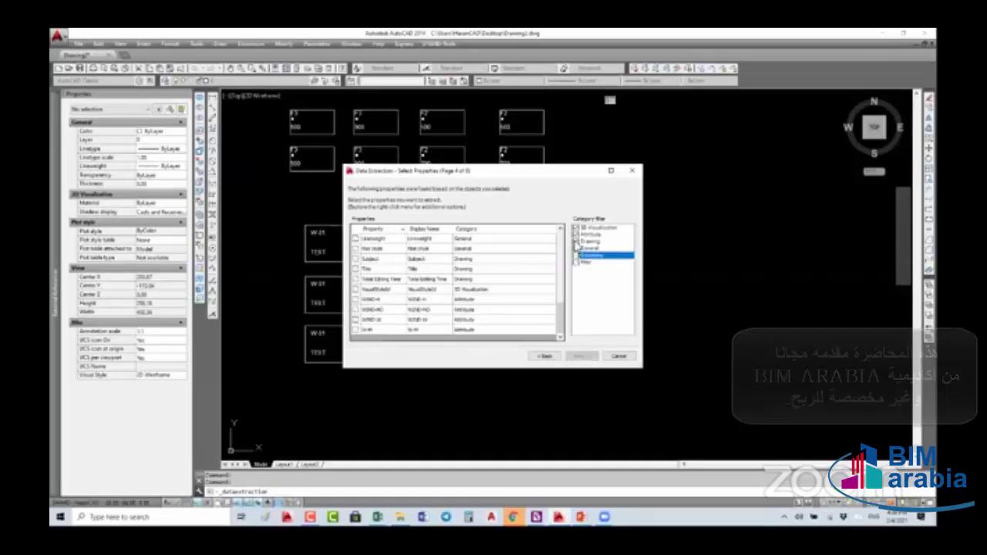
click(574, 241)
click(574, 233)
click(575, 229)
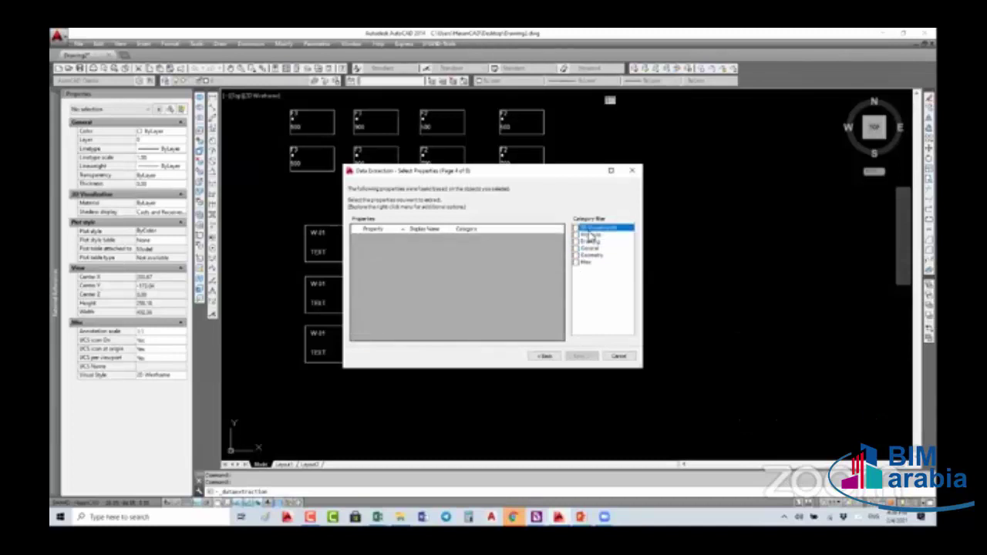
click(576, 234)
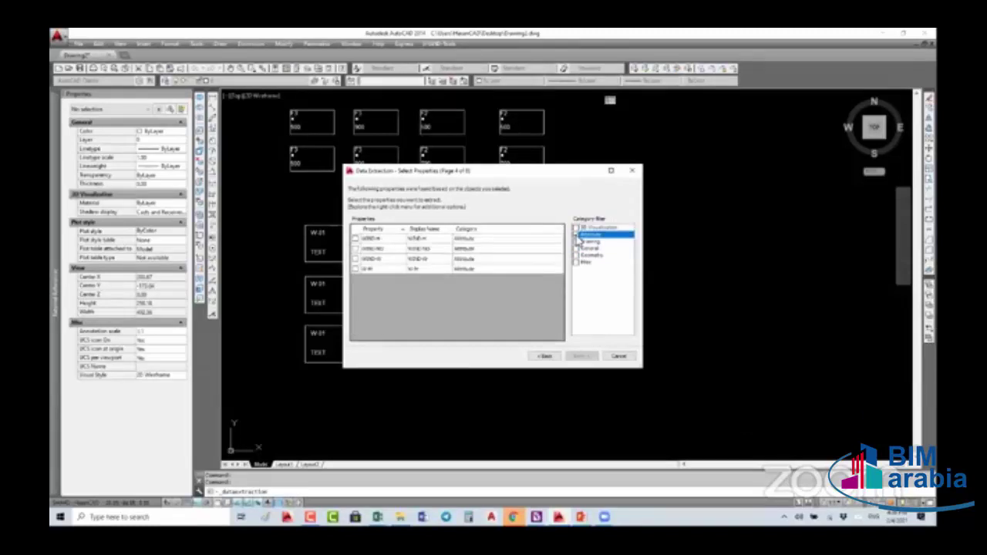
Check the four window attributes WIND-H, WIND-NO, WIND-W and W-M for extraction
click(356, 259)
click(356, 248)
click(355, 239)
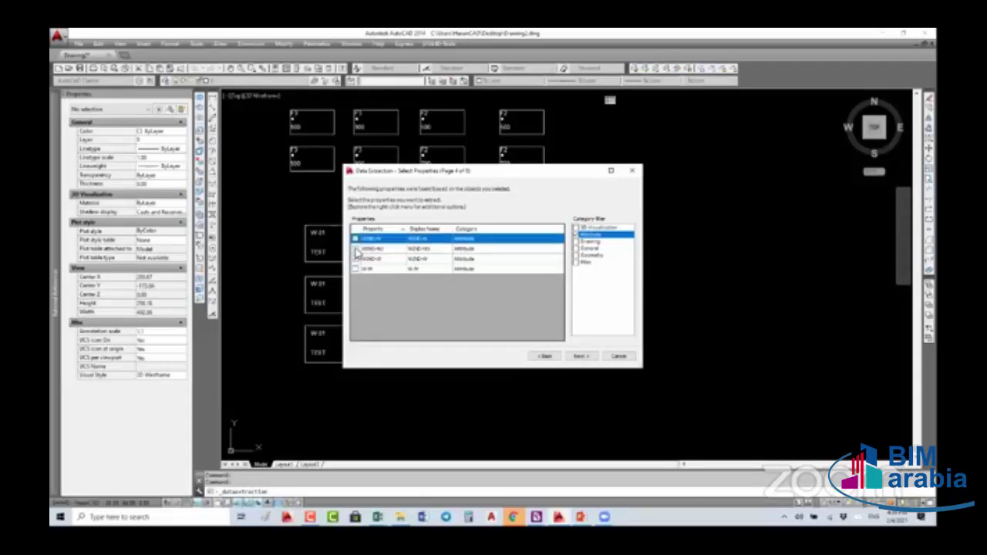
click(356, 248)
click(355, 268)
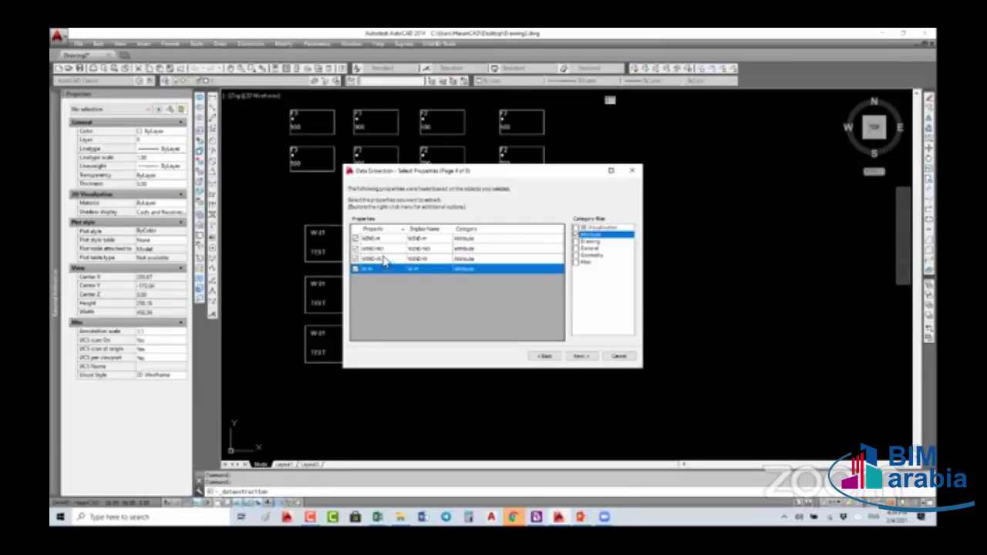
click(583, 357)
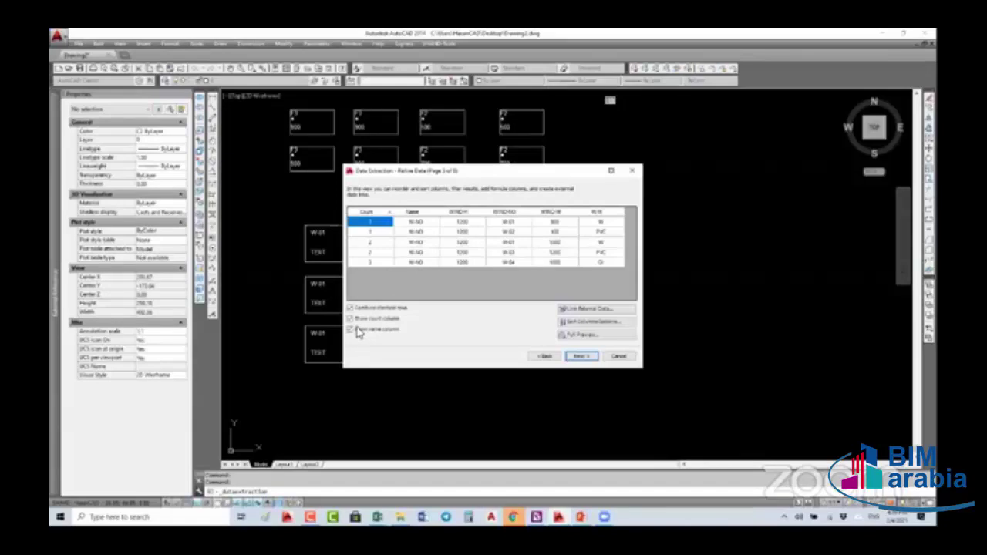
Hide the name column and order columns WIND-NO, Count, W-M, WIND-W, WIND-H
click(351, 330)
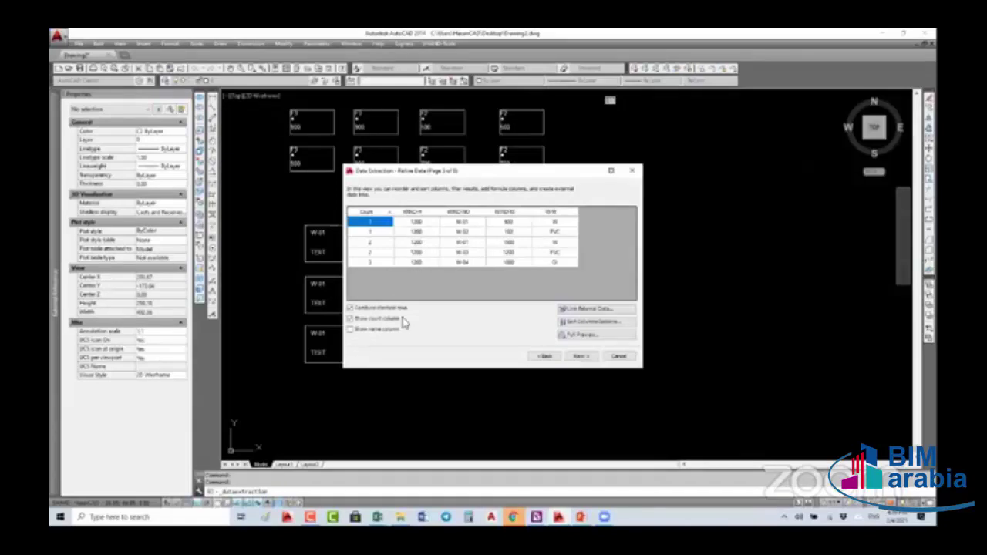
click(459, 211)
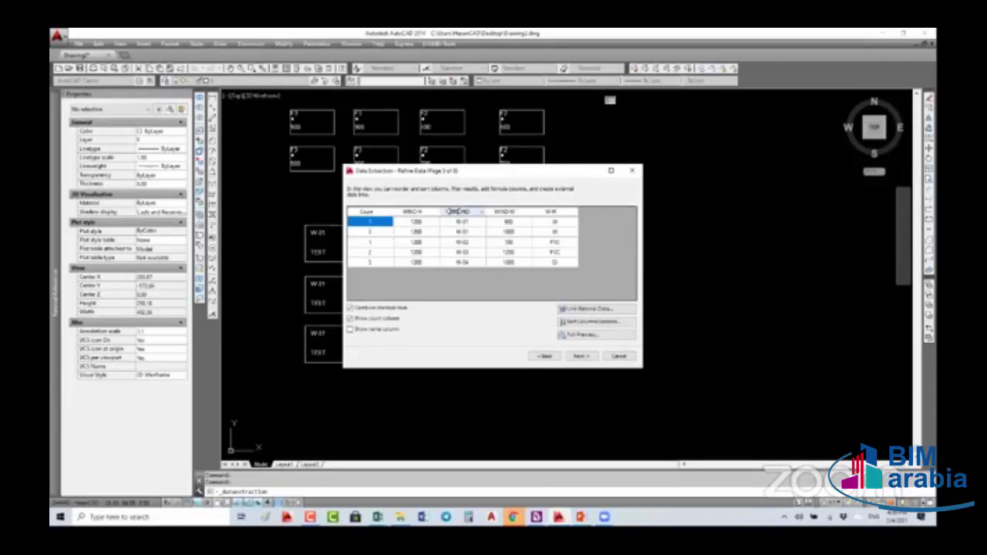
drag(361, 210, 417, 211)
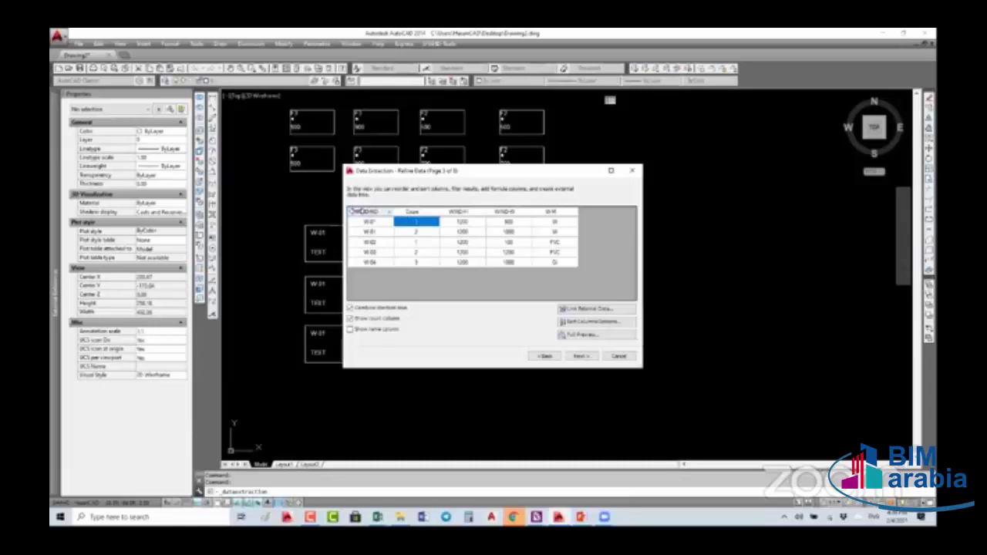
click(418, 211)
click(500, 212)
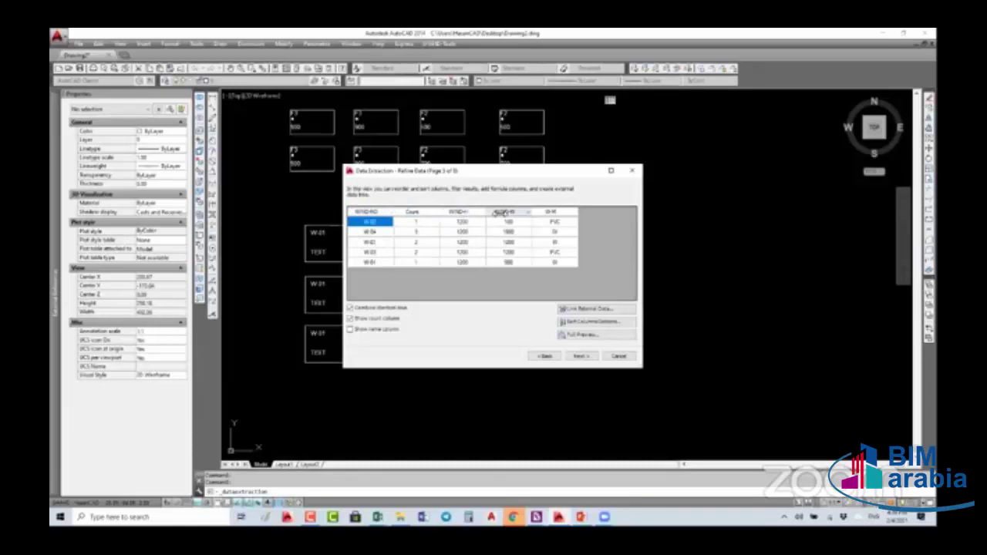
drag(500, 211, 448, 211)
drag(549, 211, 452, 211)
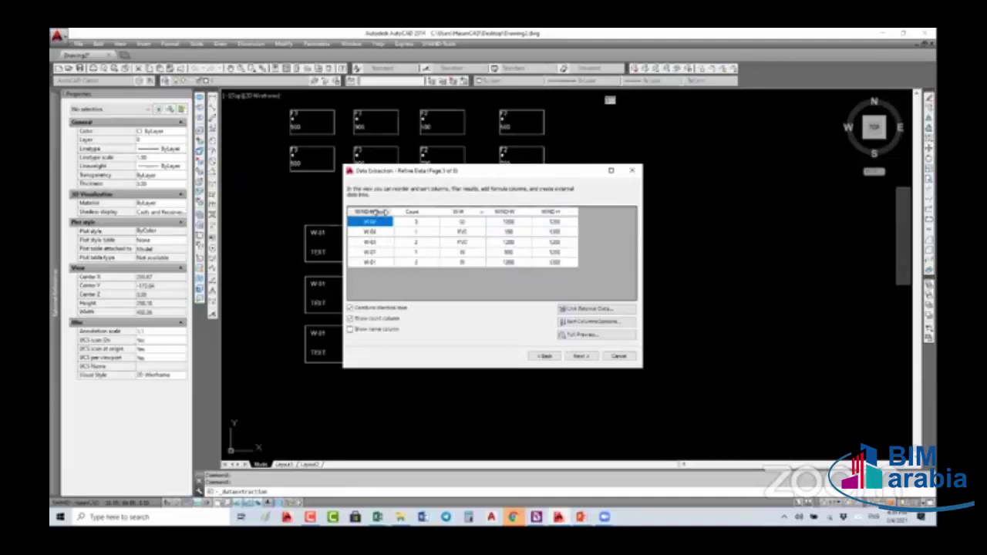
click(369, 212)
In Sort Columns Options, add W-M as the second sort level after WIND-NO
click(589, 324)
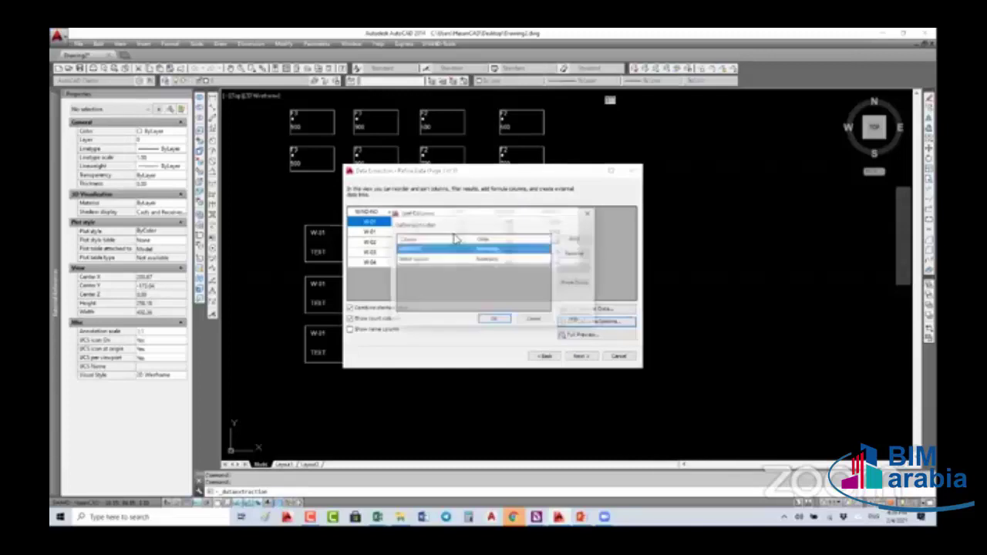
click(458, 261)
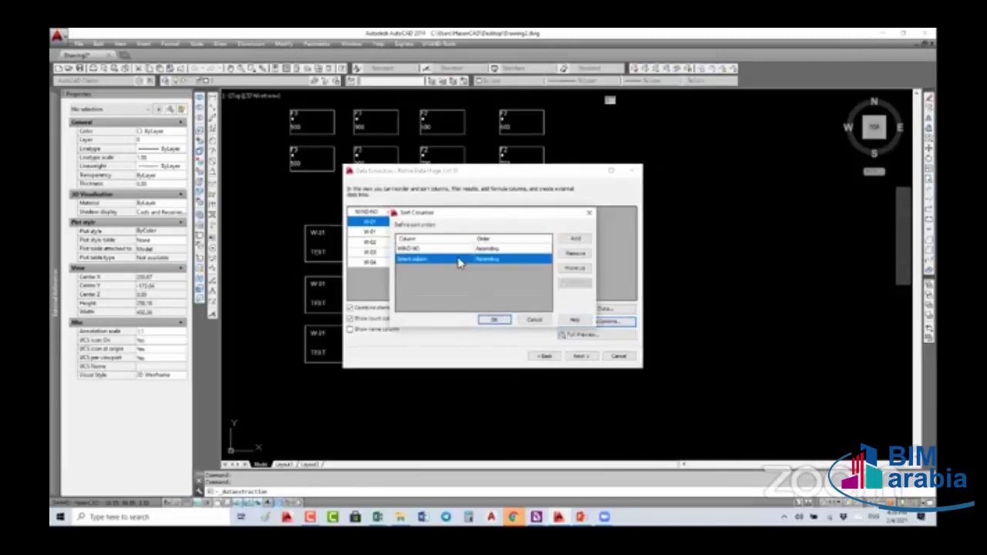
click(458, 262)
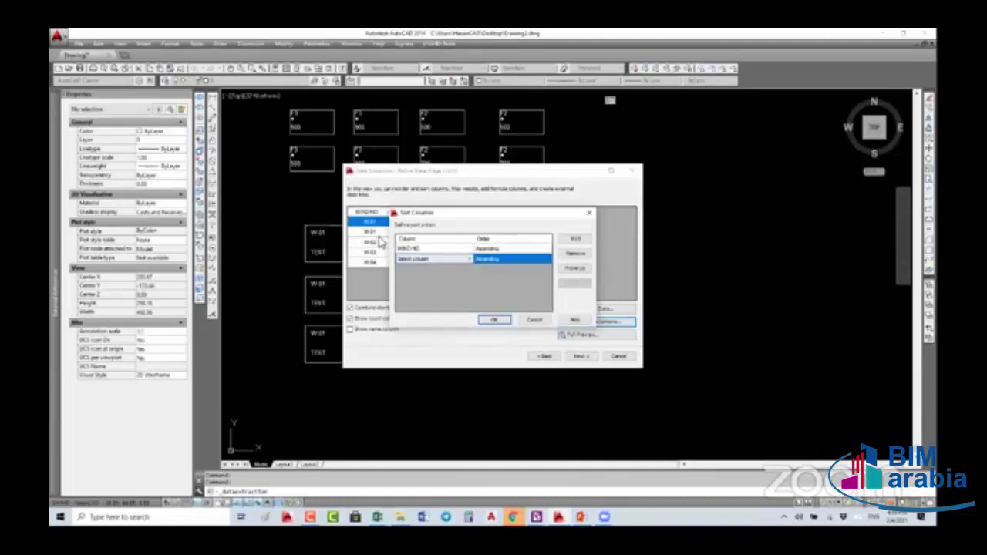
drag(467, 217, 459, 266)
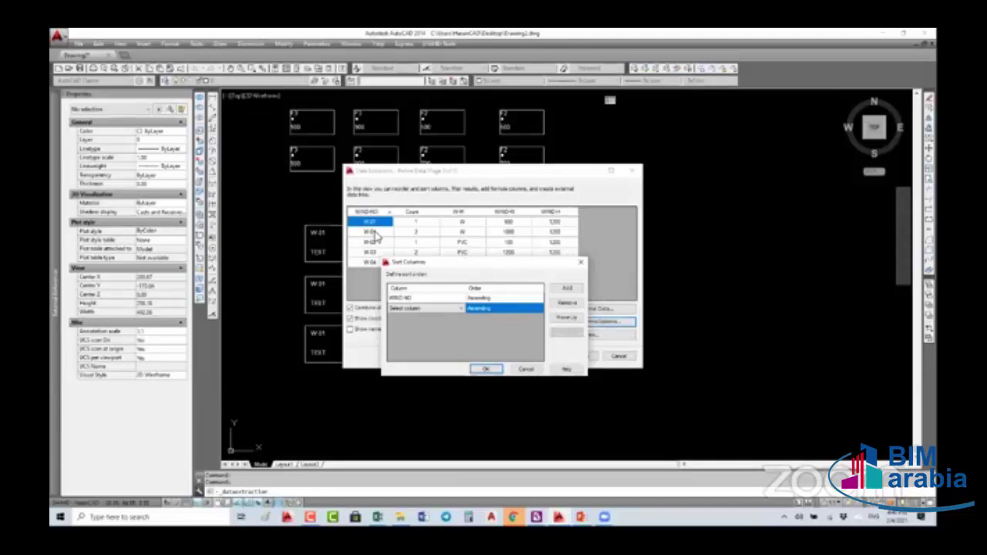
click(436, 309)
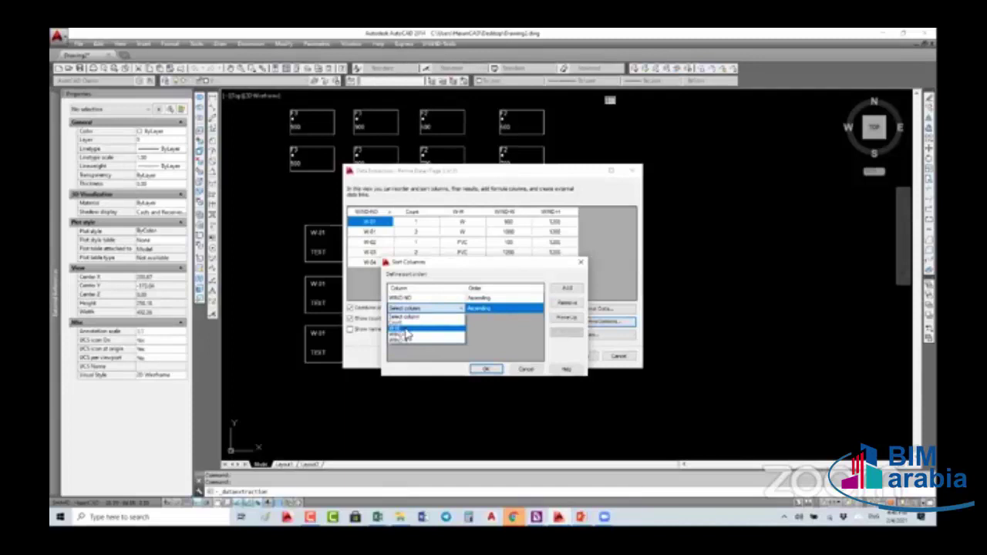
click(407, 329)
Add WIND-W and WIND-H as third and fourth sort levels and apply the sort
click(567, 288)
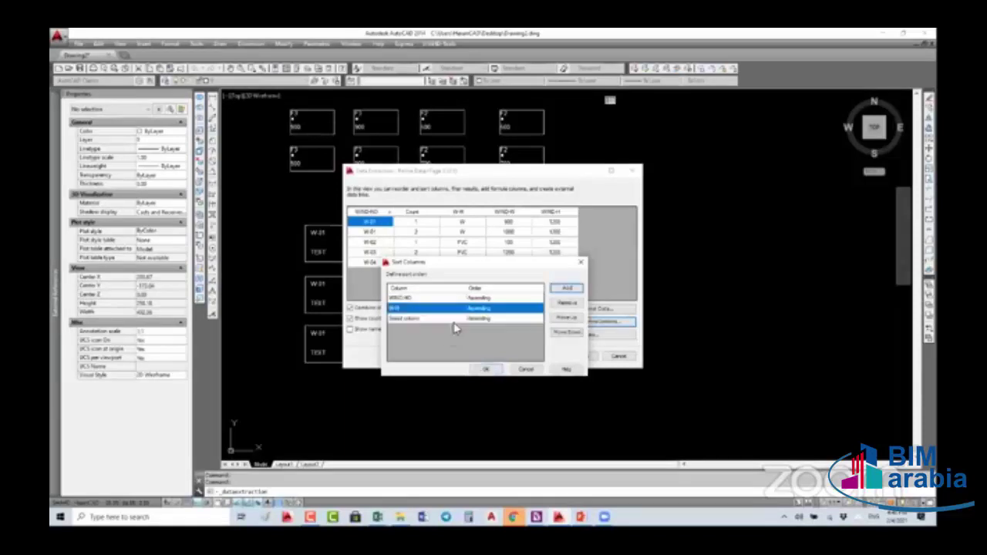
click(456, 318)
click(460, 318)
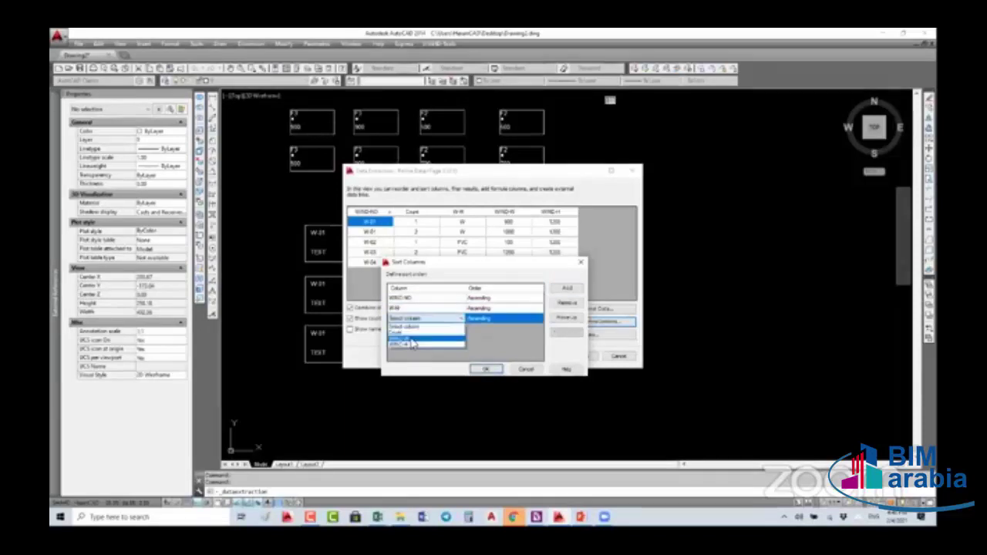
click(413, 345)
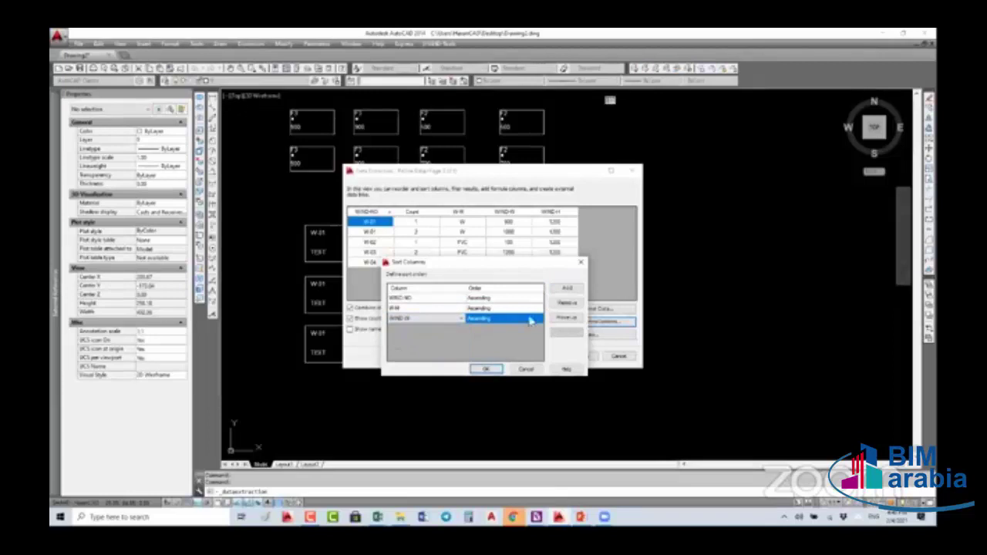
click(567, 288)
click(452, 330)
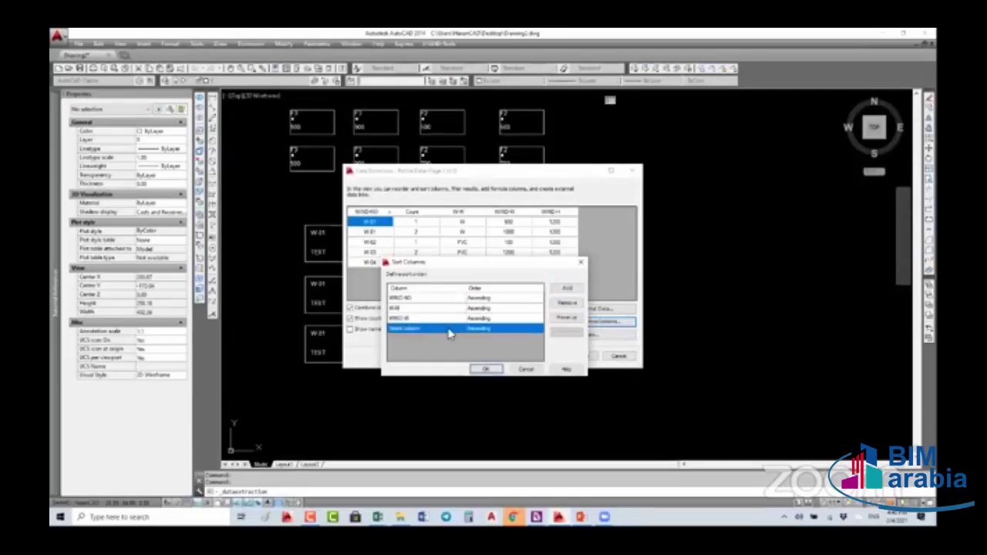
click(443, 331)
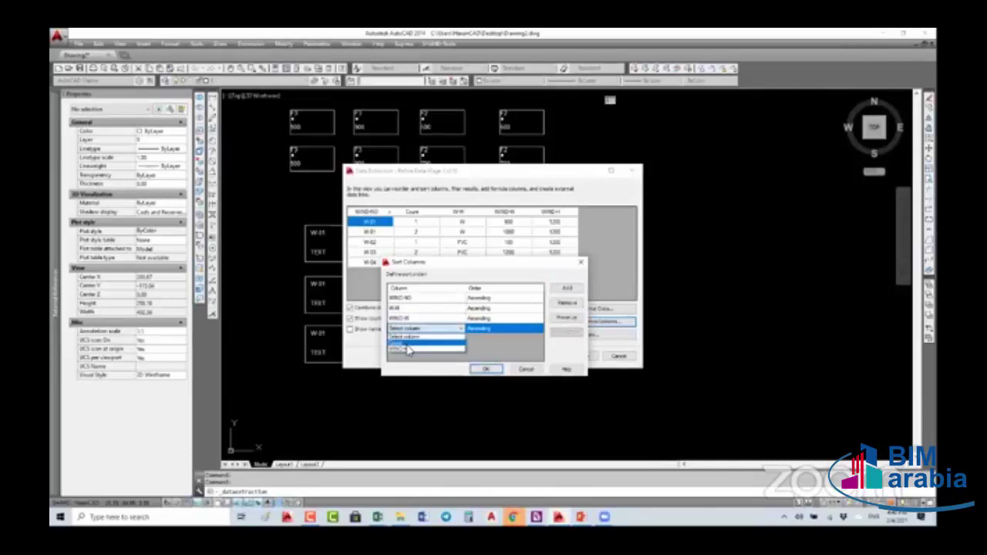
click(404, 353)
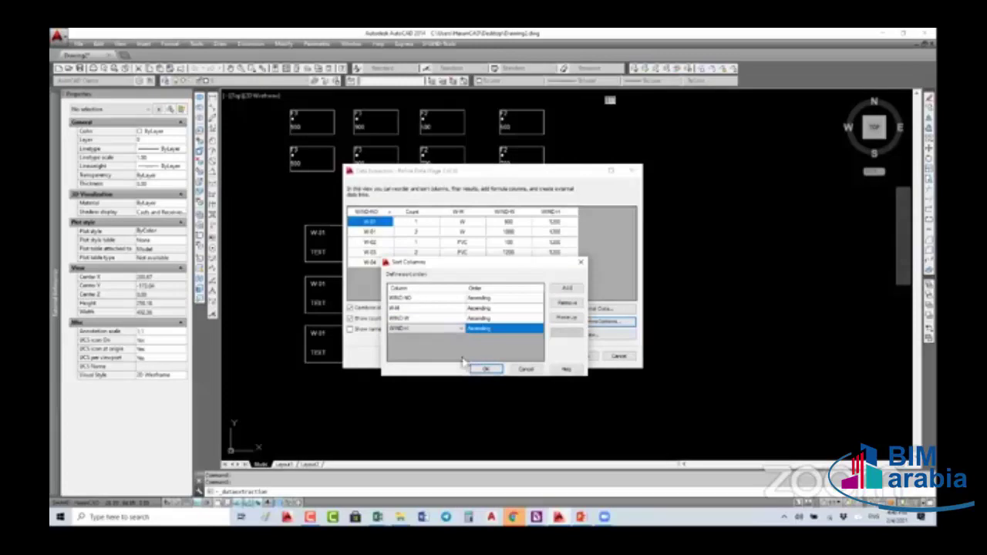
key(Return)
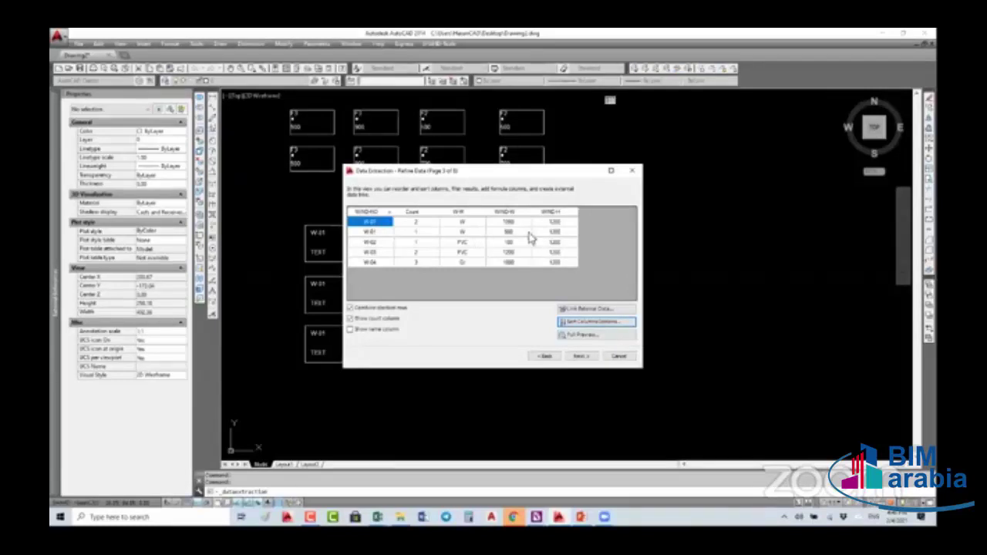
Choose to insert the extracted data into the drawing as a table
click(581, 357)
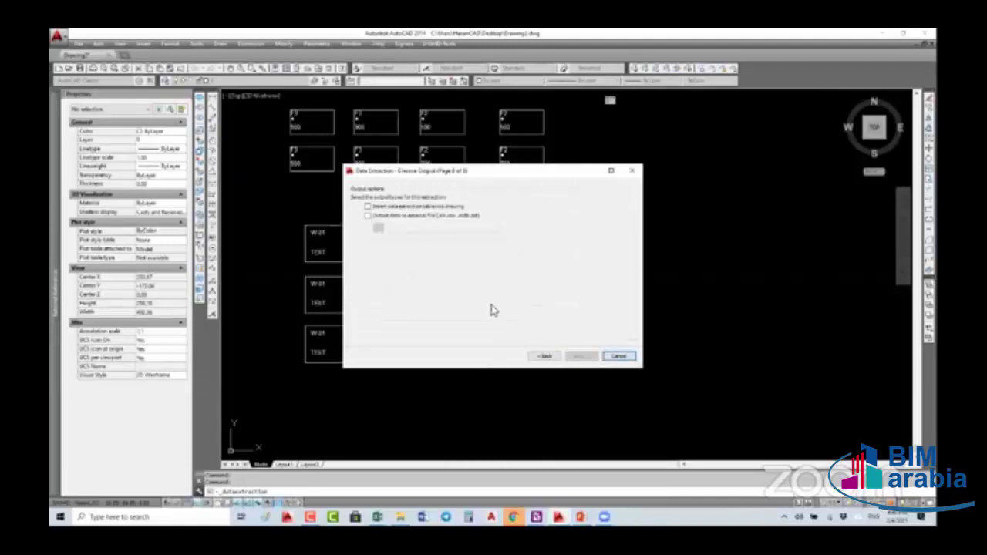
click(368, 216)
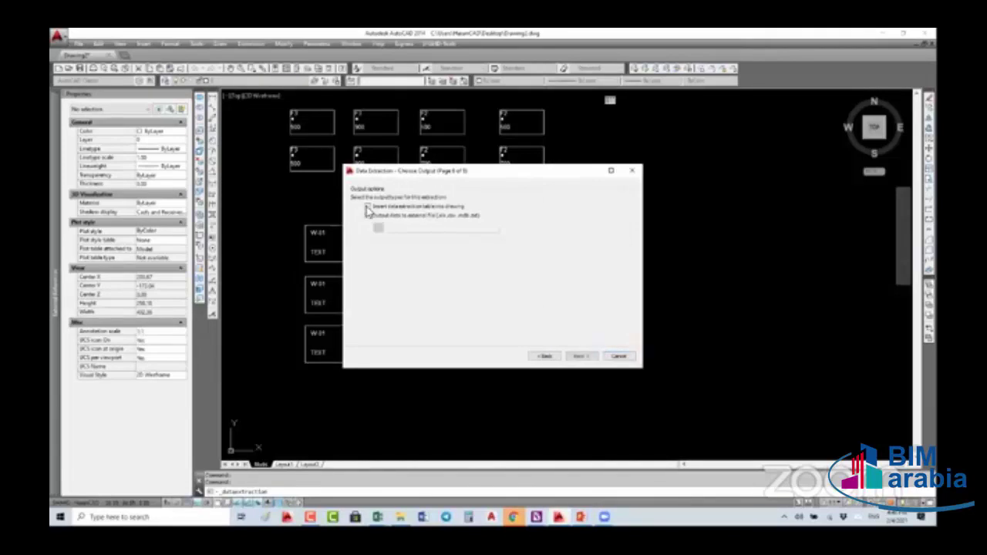
click(416, 208)
Title the table WINDOW TYPES and finish the extraction wizard
click(582, 357)
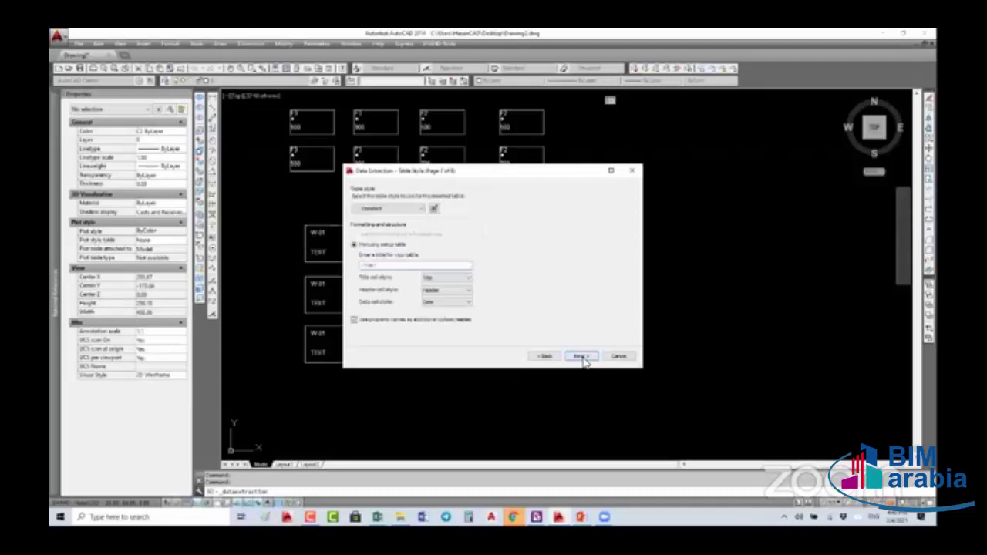
click(436, 267)
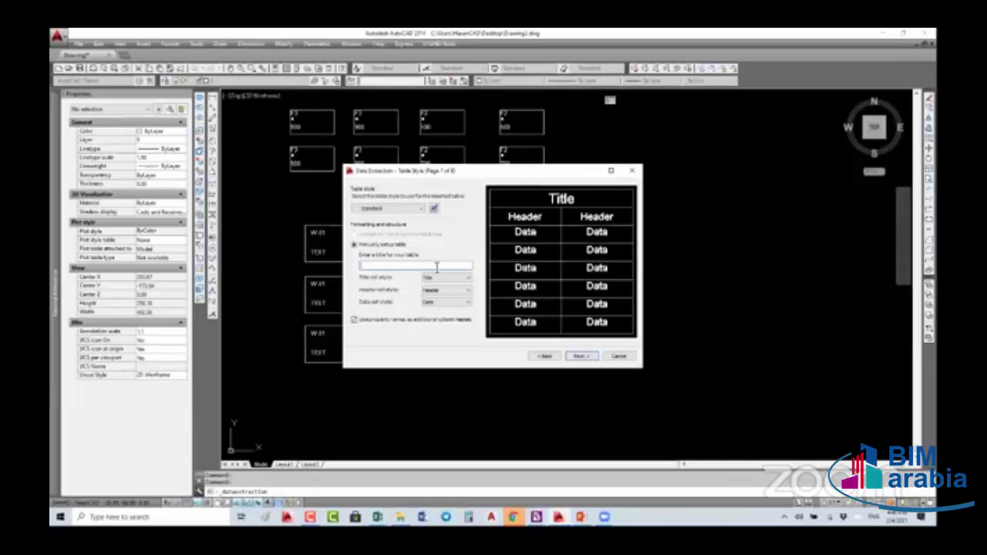
text(WINDOWS TYPES)
click(584, 357)
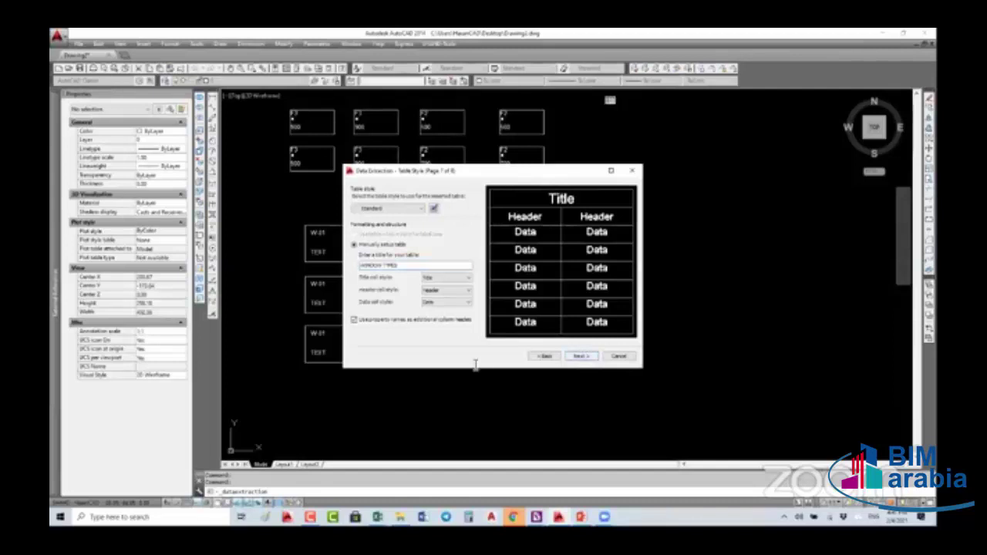
click(584, 358)
click(582, 357)
click(582, 357)
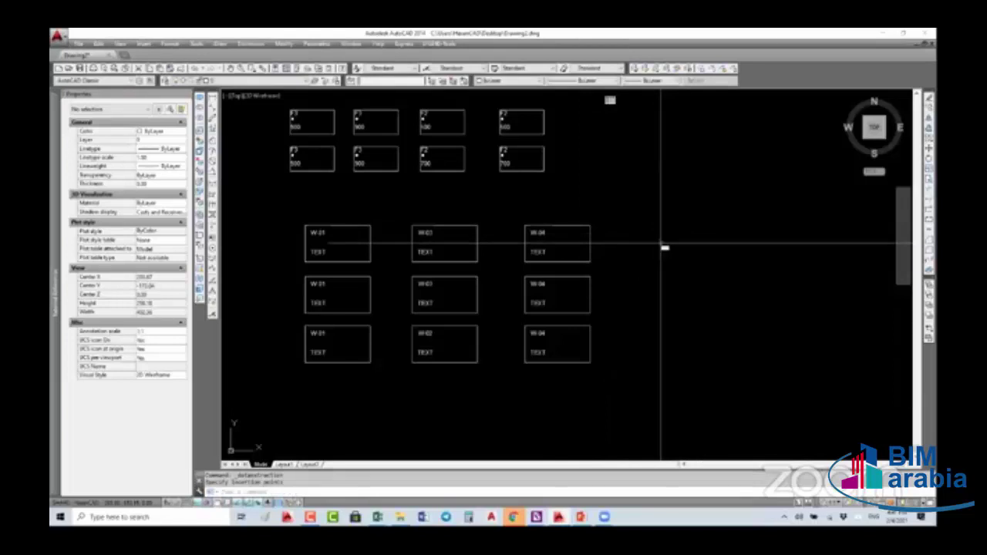
scroll(662, 248, down, 10)
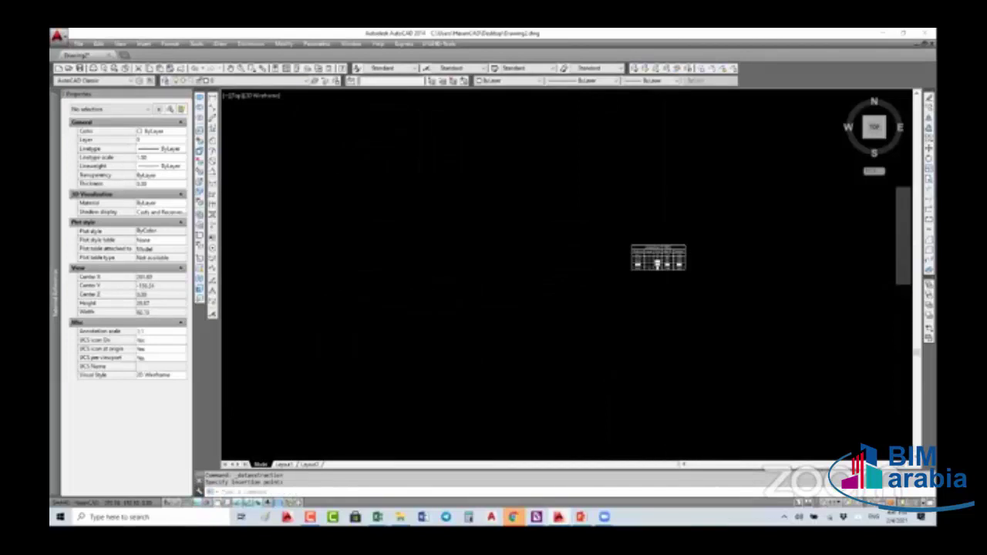
scroll(664, 254, up, 5)
click(343, 206)
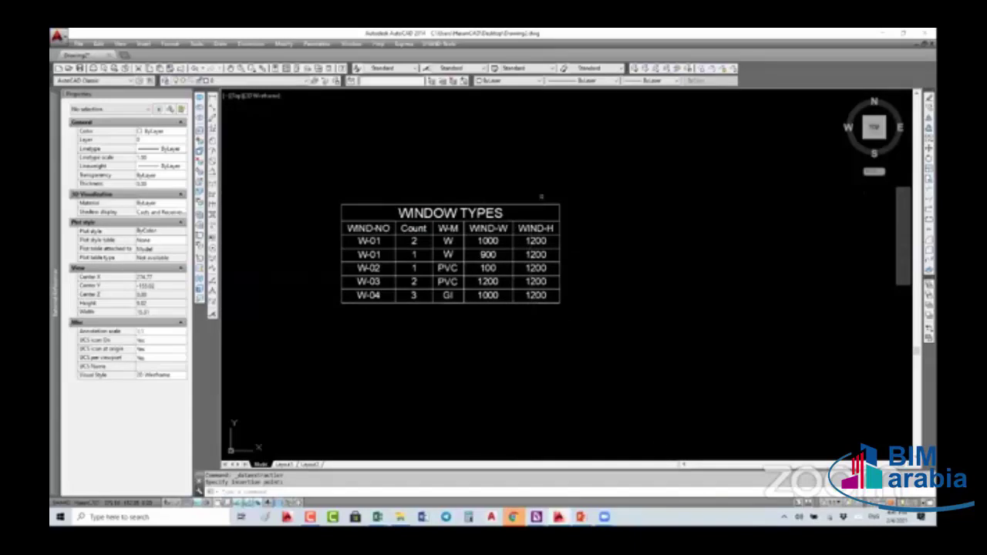
scroll(617, 206, up, 10)
scroll(617, 223, down, 2)
scroll(608, 249, down, 3)
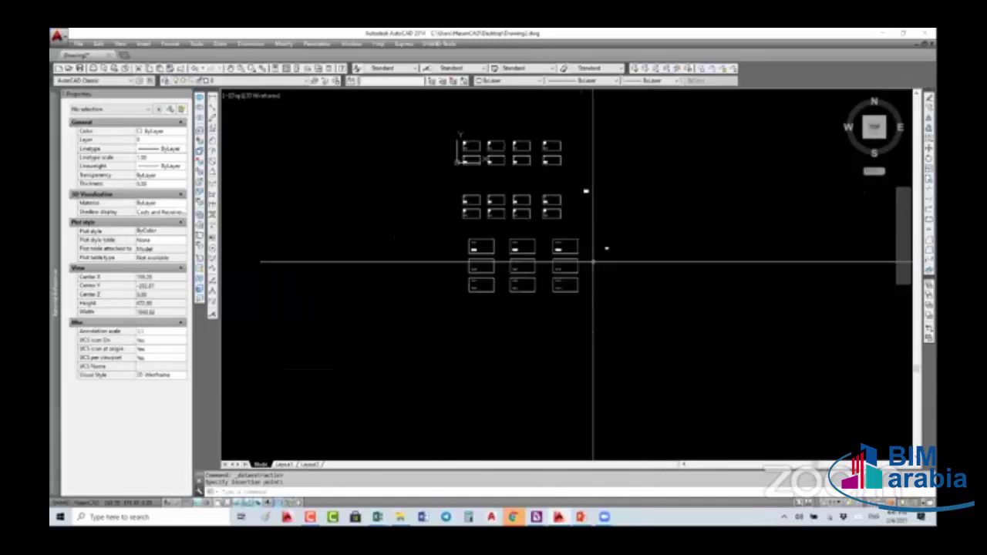
click(586, 304)
click(431, 237)
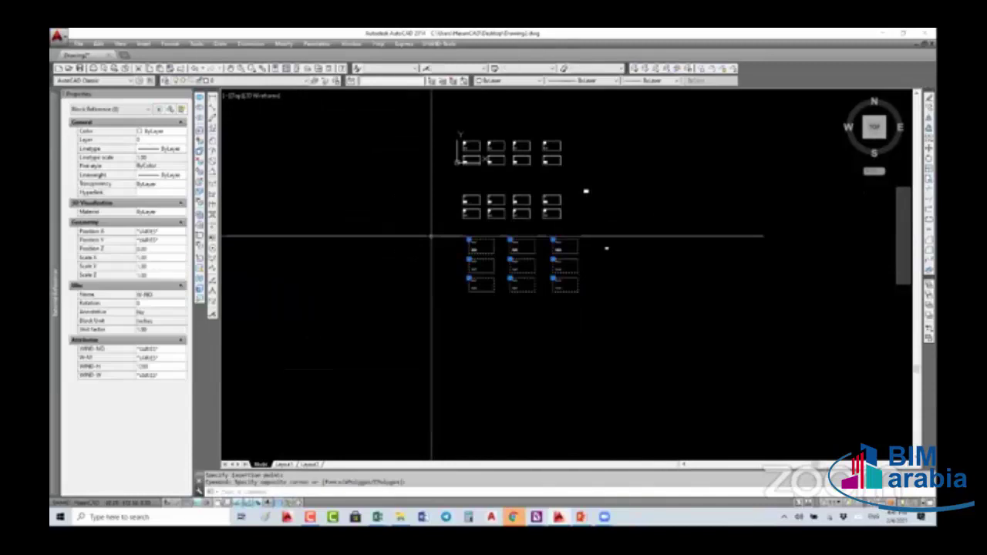
text(m)
key(Return)
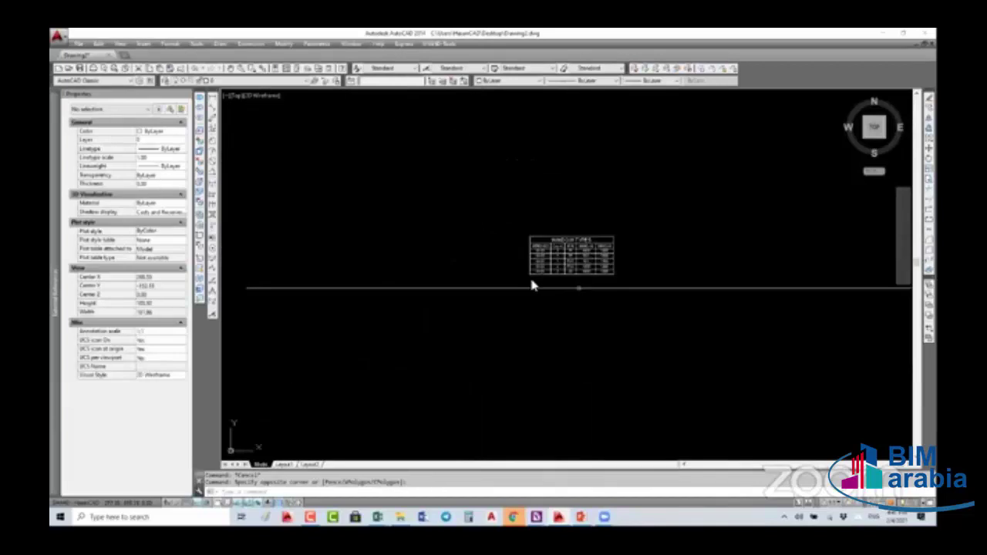
scroll(558, 283, up, 4)
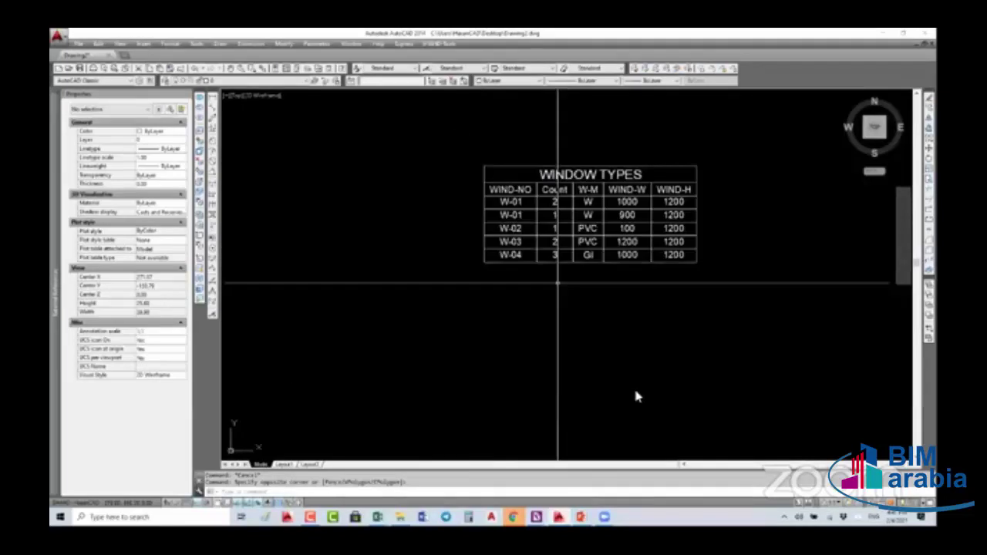
Update the WINDOW TYPES table's data links so its counts refresh from the blocks
click(571, 208)
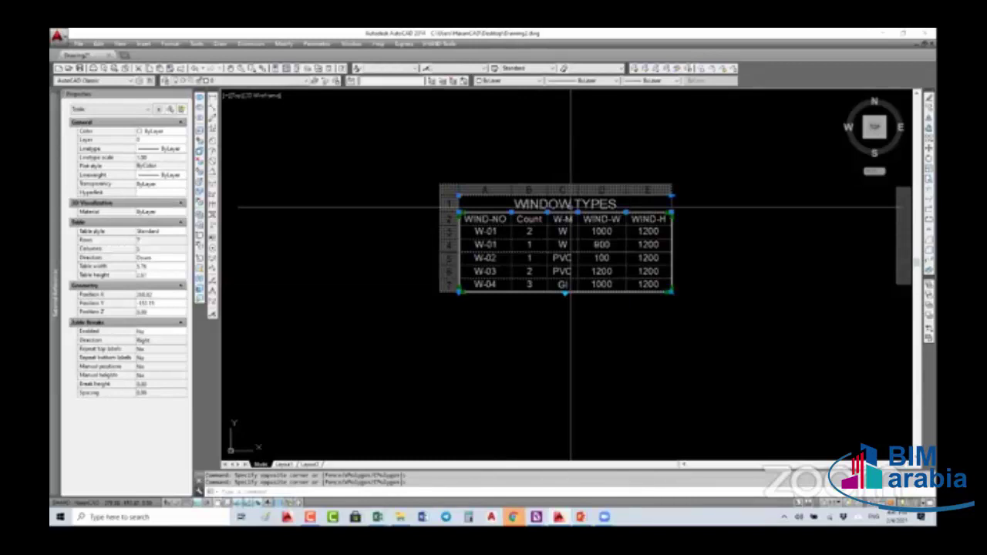
right_click(572, 389)
click(614, 390)
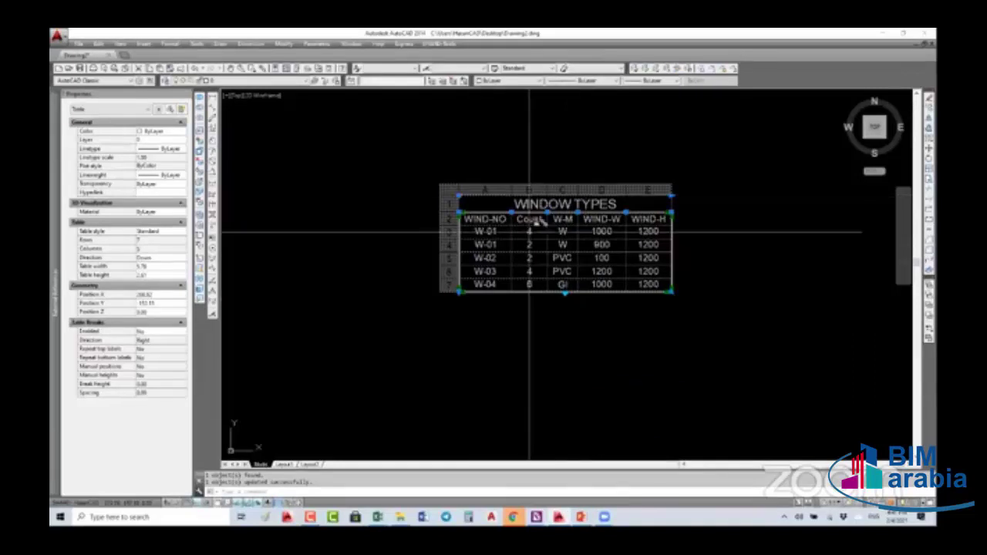
mouse_move(529, 231)
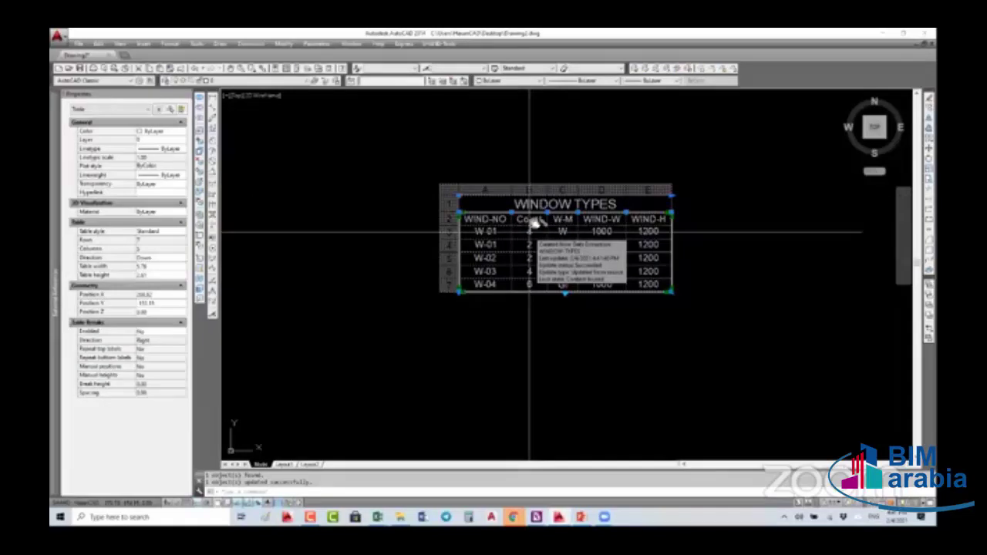
key(Escape)
key(Escape)
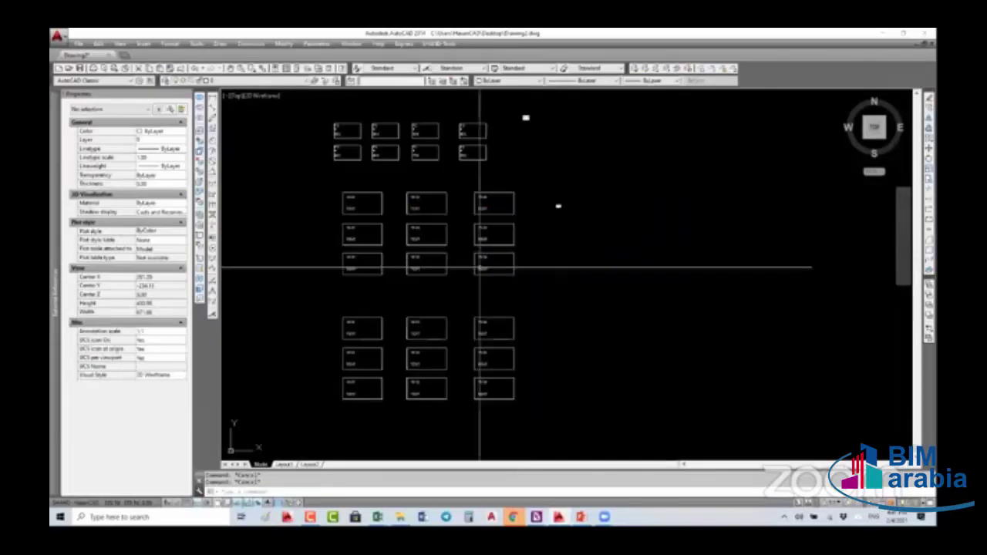
Select six lower-group window tags and enter a new WIND-W width for them
middle_drag(480, 268, 543, 224)
click(618, 270)
click(374, 311)
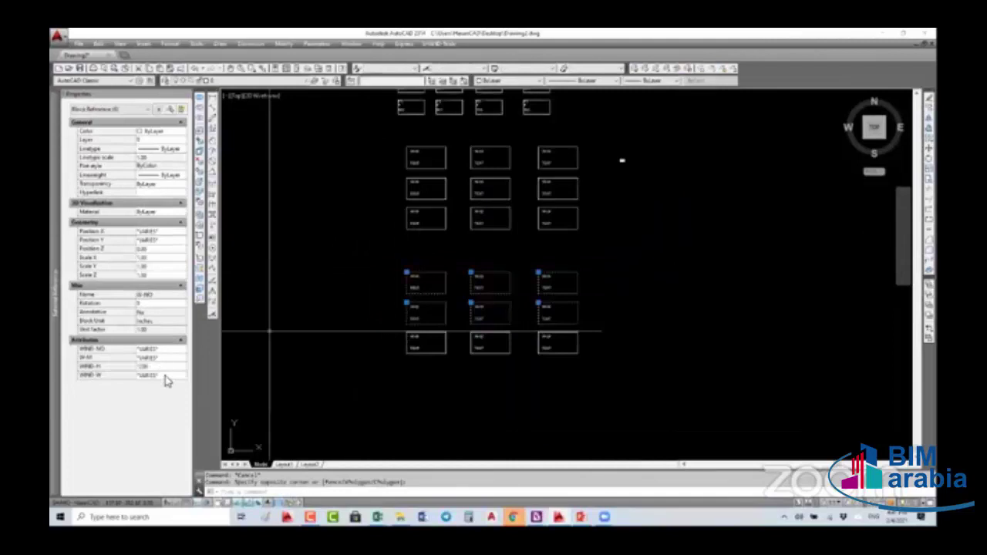
click(169, 376)
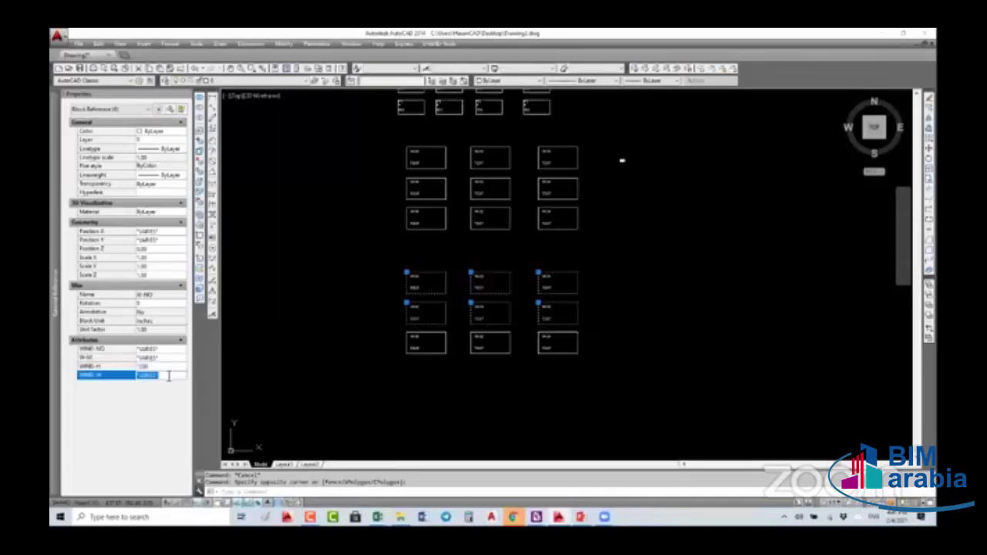
key(BackSpace)
key(Return)
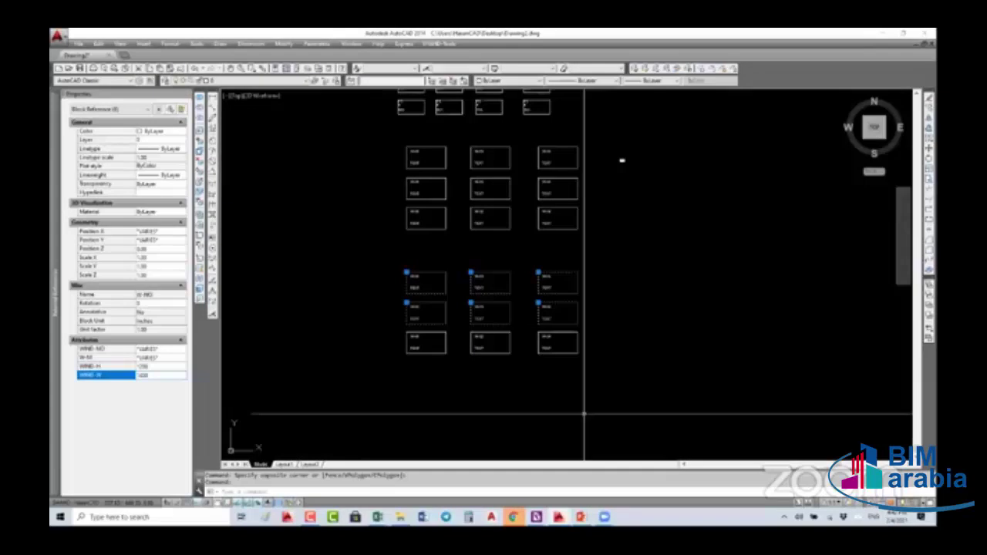
key(Escape)
key(Escape)
Set the W-M material of the three bottom-row tags to PVC
click(471, 367)
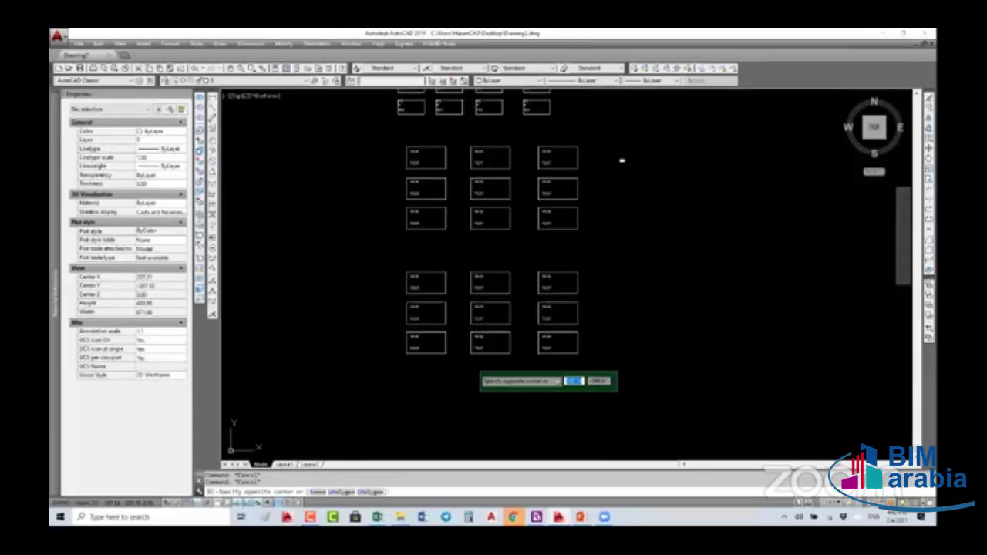
click(430, 390)
click(166, 359)
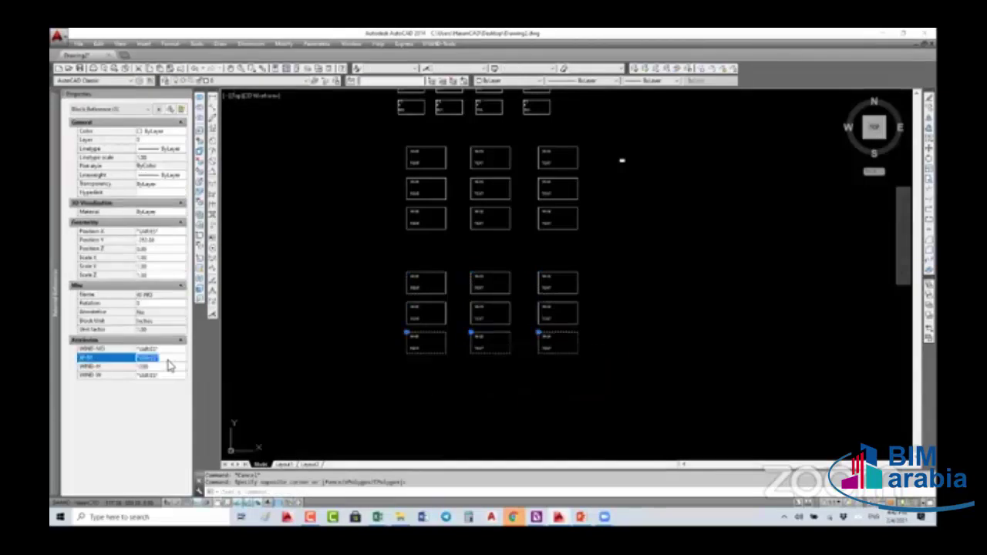
text(PV)
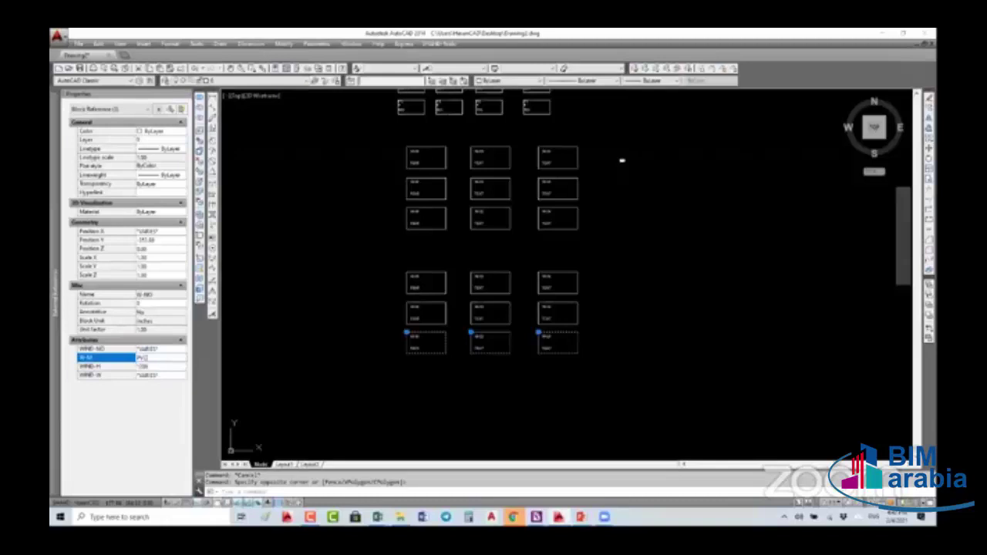
key(Escape)
scroll(613, 165, up, 3)
scroll(614, 164, up, 3)
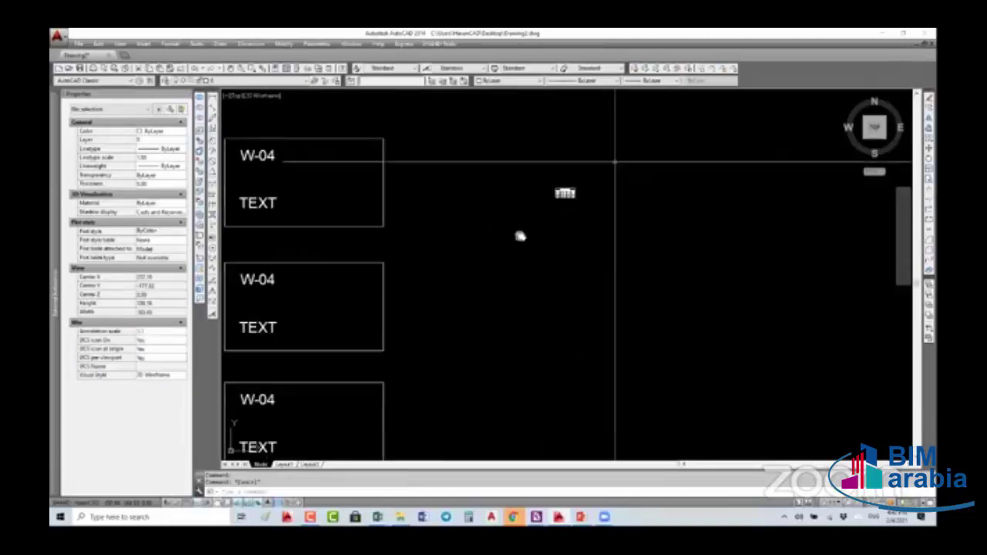
scroll(614, 163, down, 5)
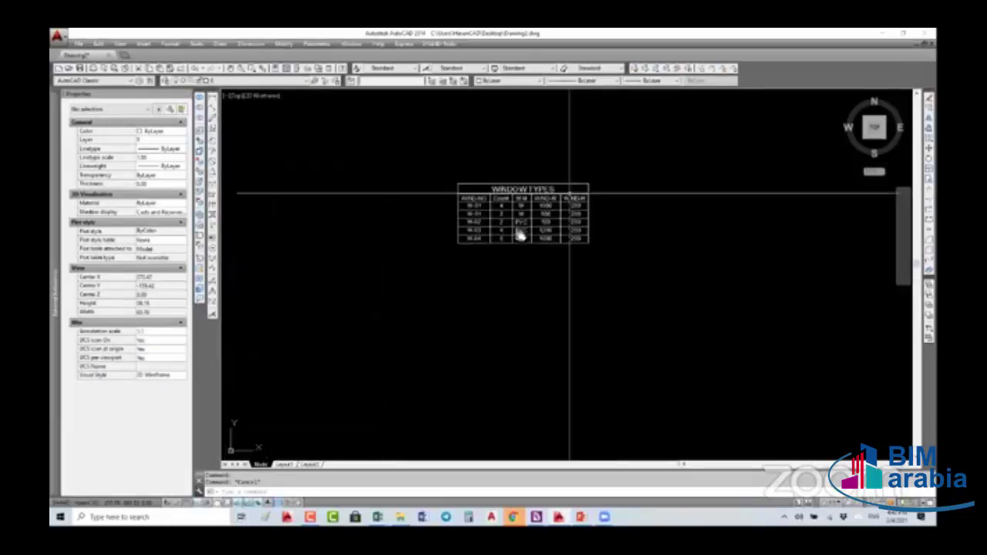
click(578, 308)
click(438, 347)
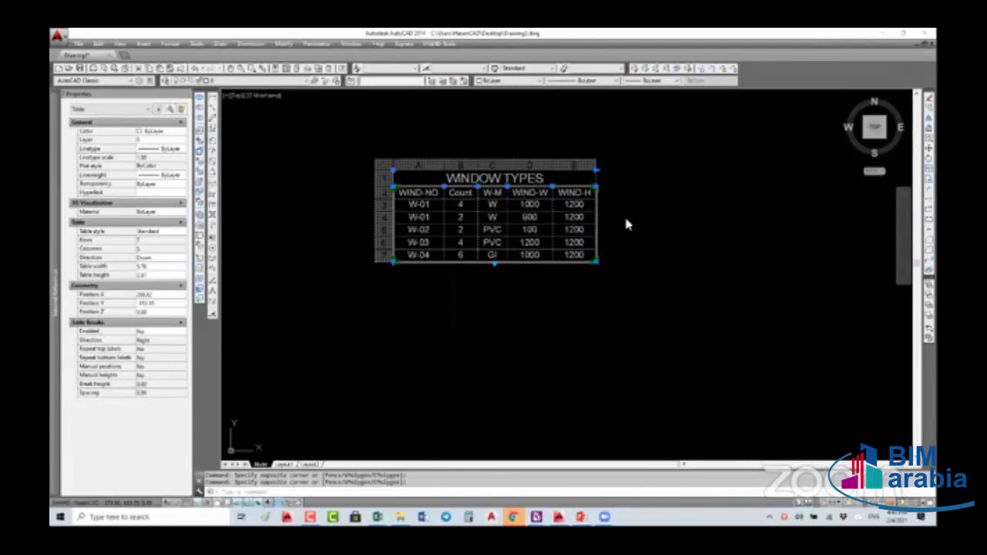
scroll(626, 224, down, 5)
scroll(629, 231, up, 4)
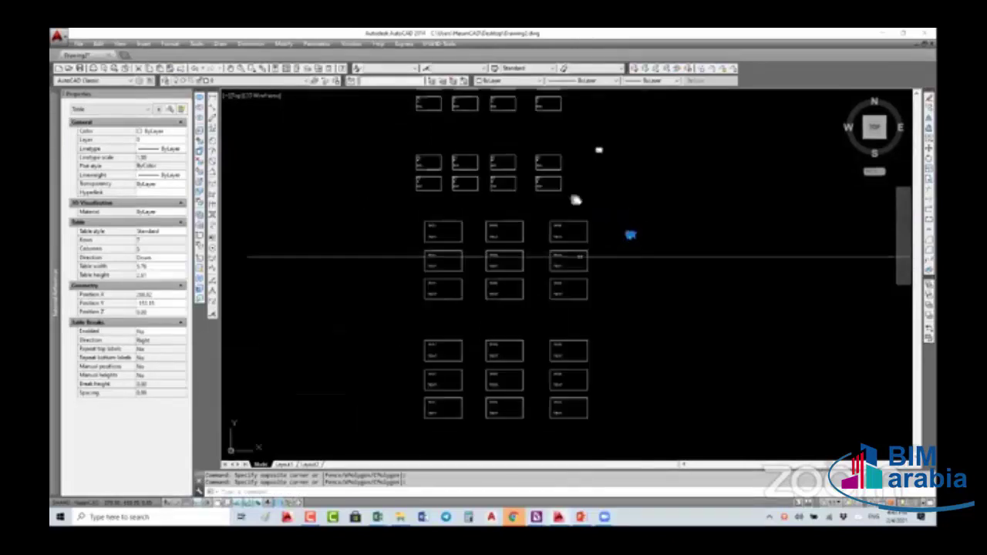
Crossing-select four middle-group window tags and change their WIND-W width in Properties
middle_drag(580, 257, 576, 197)
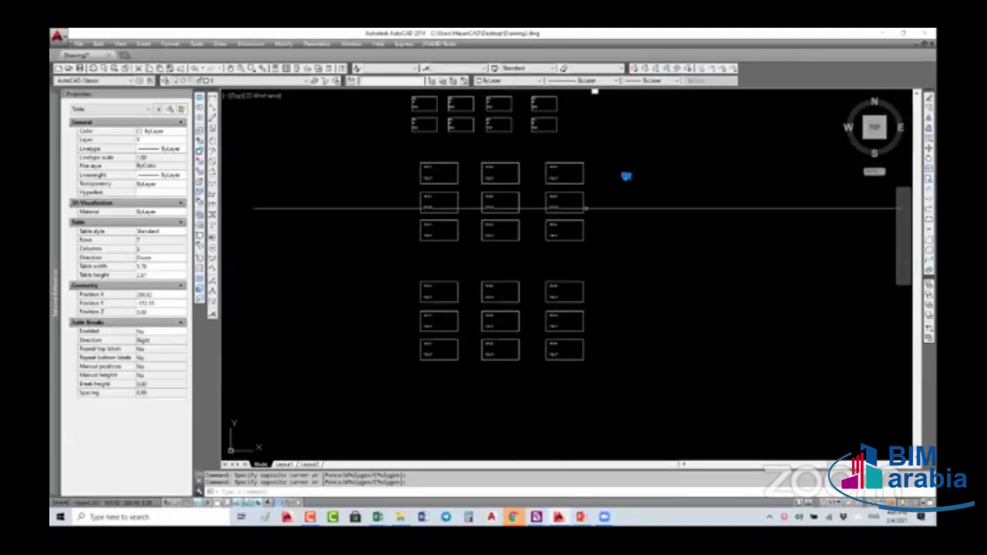
click(607, 201)
click(419, 236)
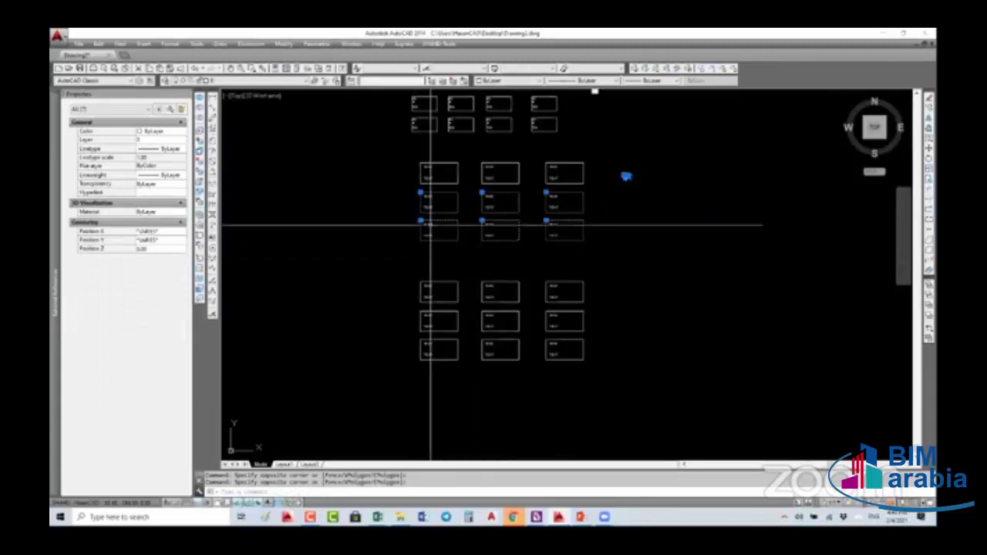
key(Escape)
click(593, 205)
click(514, 229)
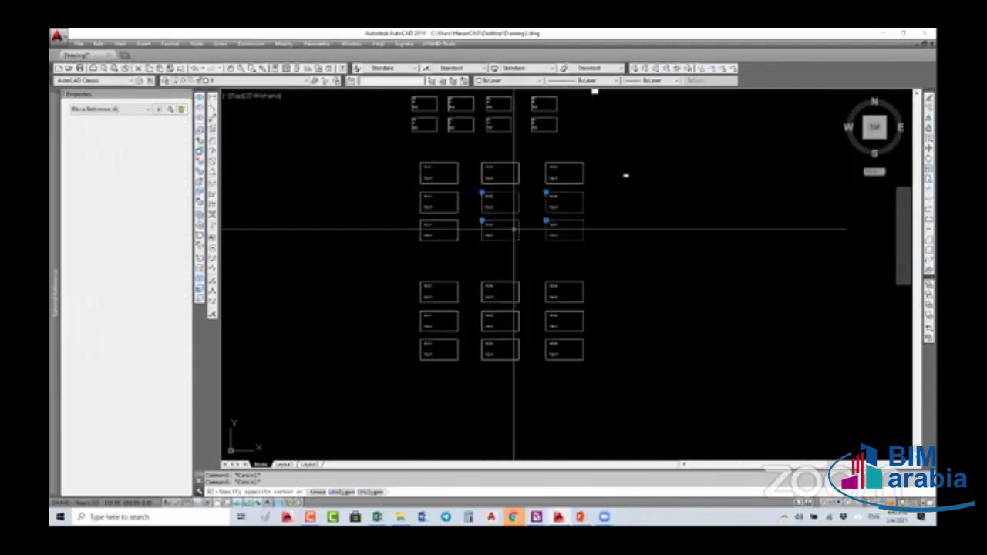
click(166, 367)
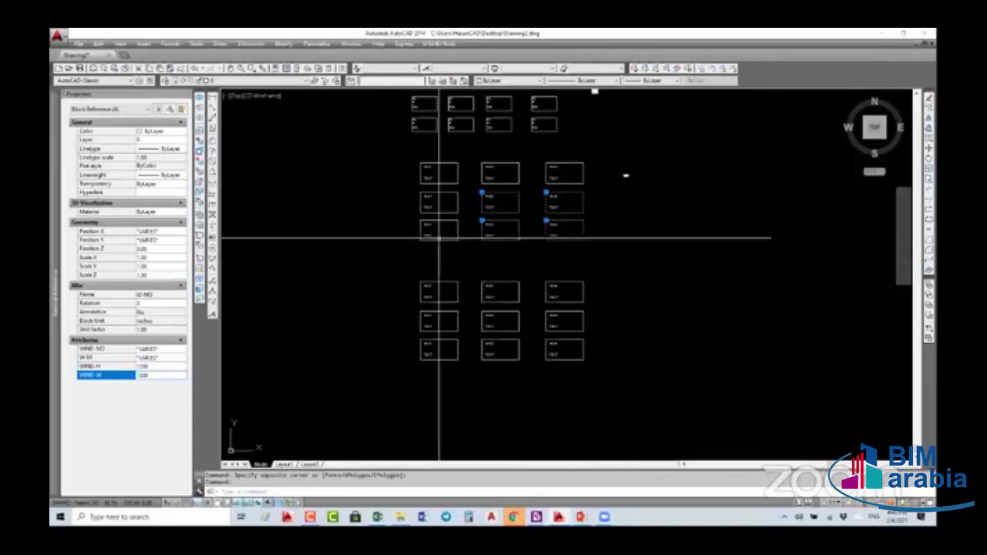
key(Escape)
key(Escape)
scroll(634, 174, up, 6)
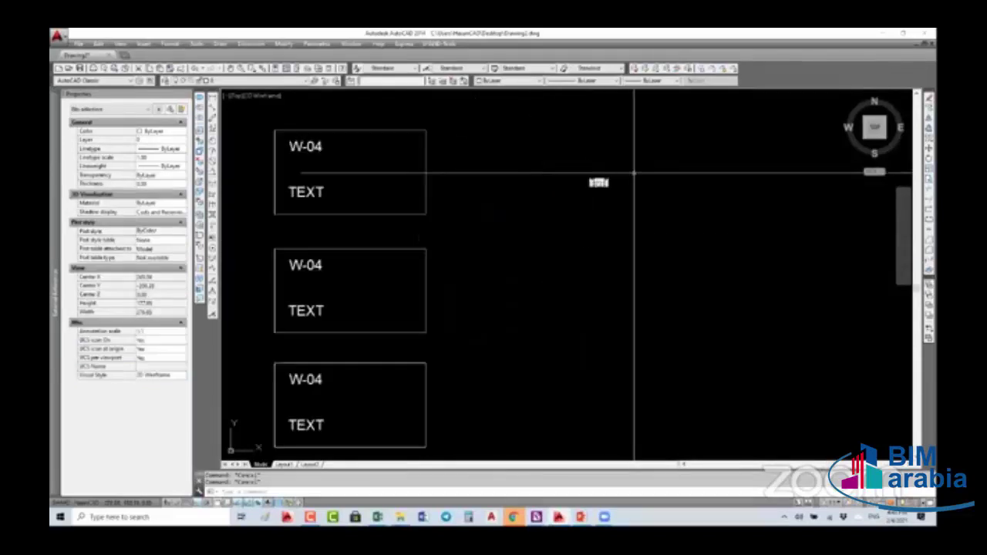
scroll(604, 189, down, 5)
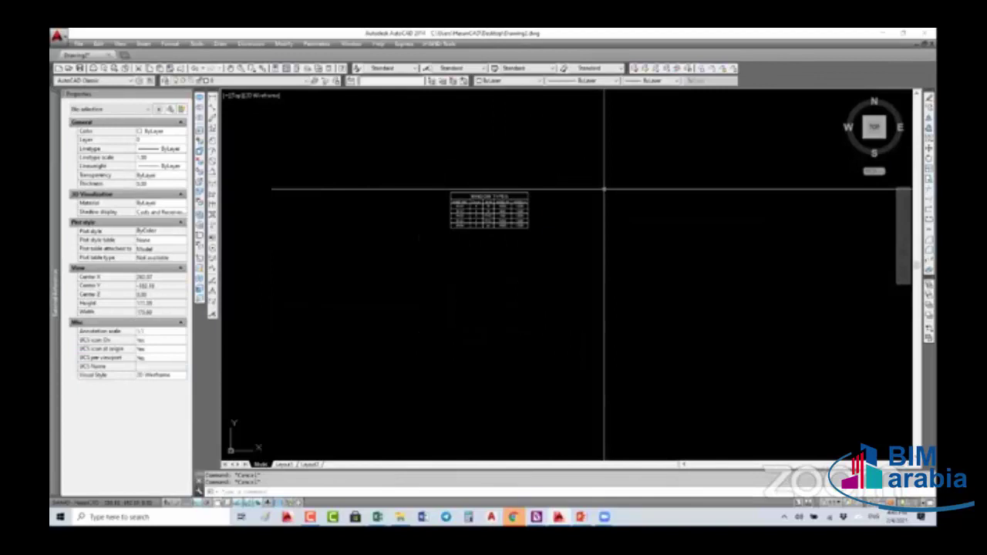
Update the WINDOW TYPES table's data links so it lists 13 rows with the edited widths and materials
scroll(517, 194, up, 4)
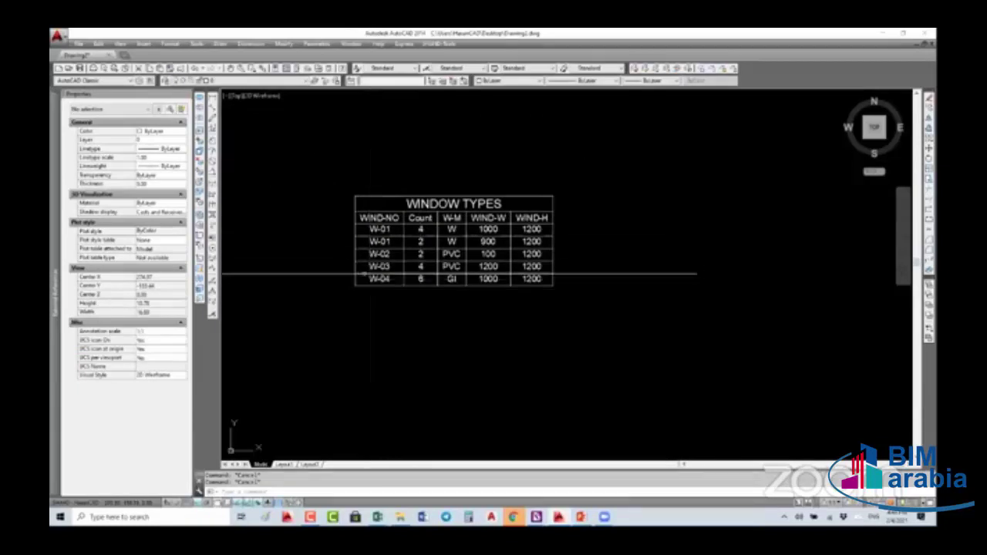
click(528, 210)
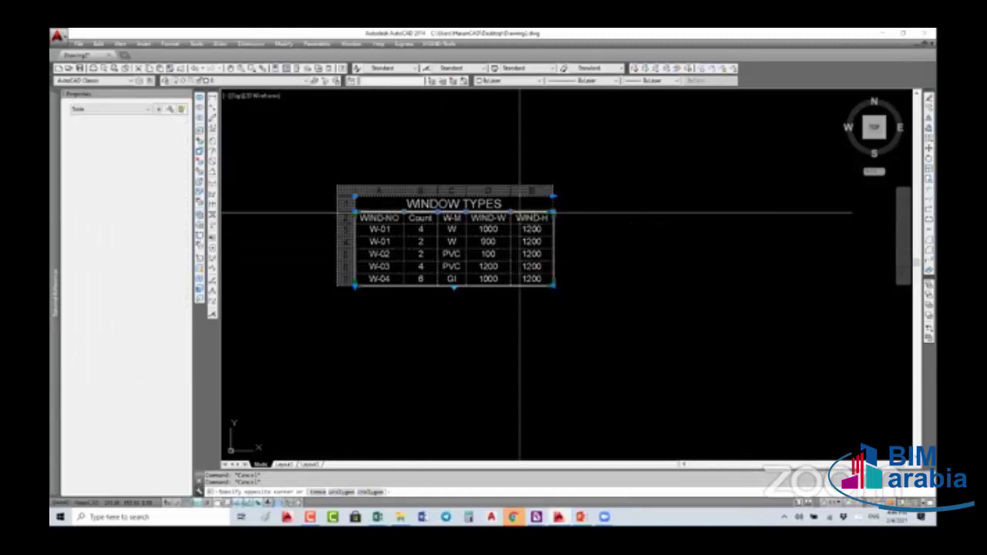
right_click(517, 203)
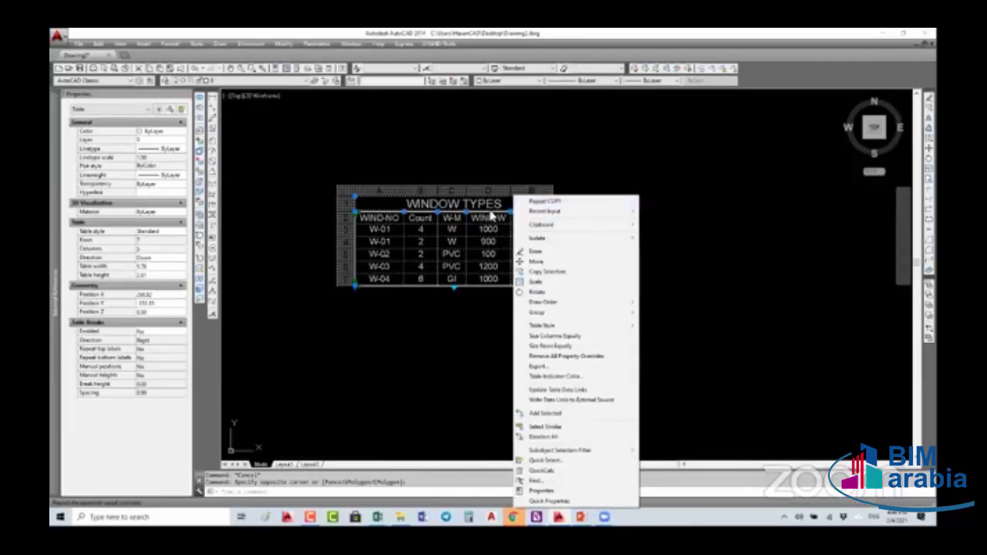
right_click(491, 219)
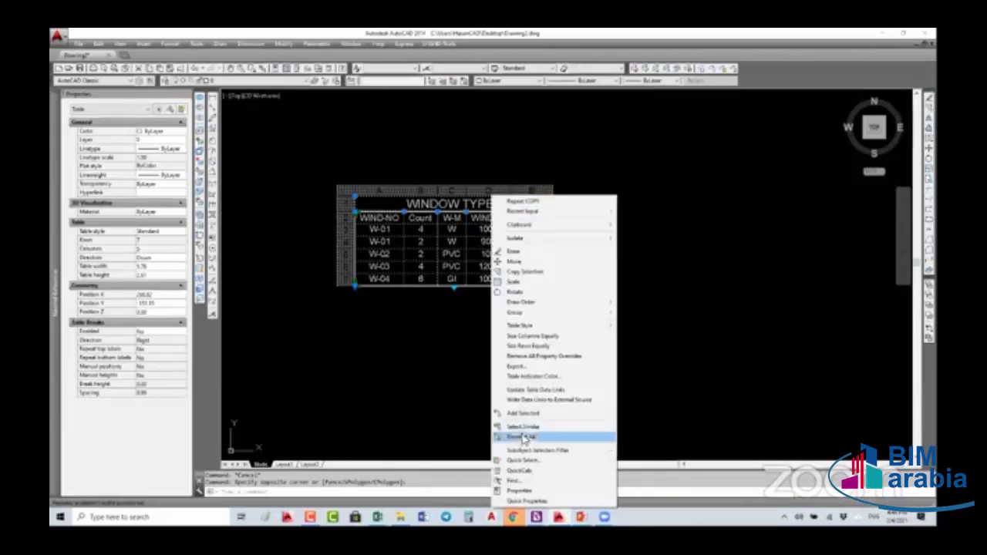
click(535, 391)
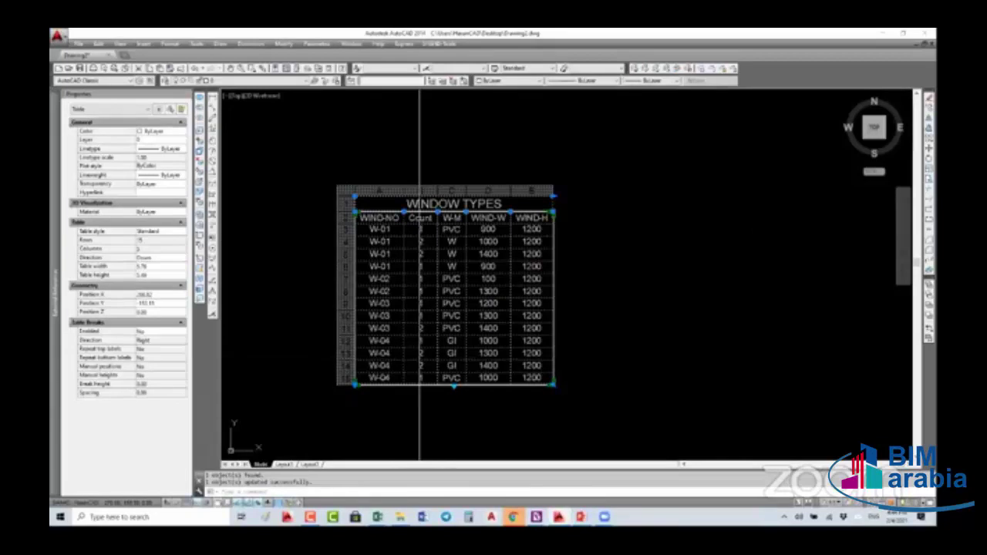
key(Escape)
key(Escape)
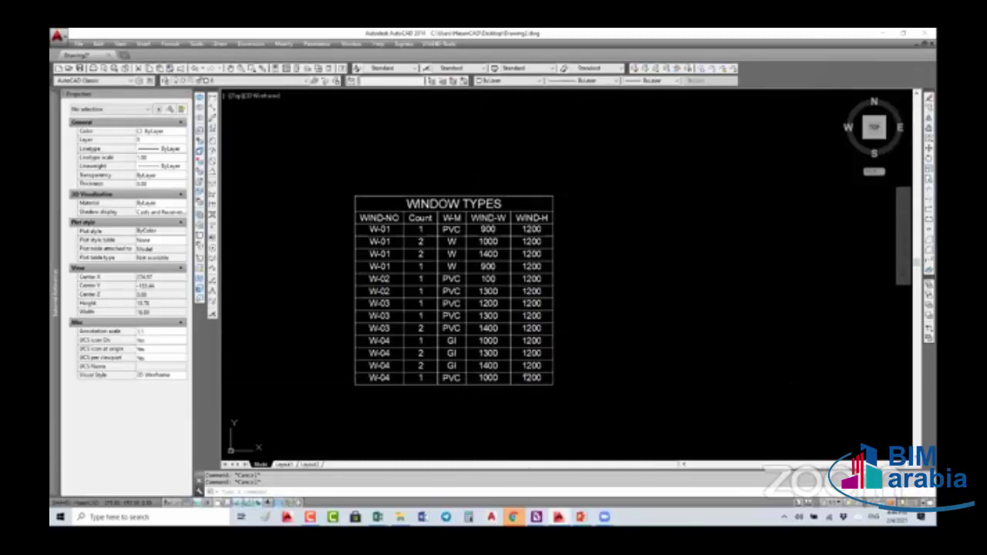
Open the W-04 window tag block in the Block Editor with BE
scroll(597, 156, down, 2)
scroll(579, 177, down, 2)
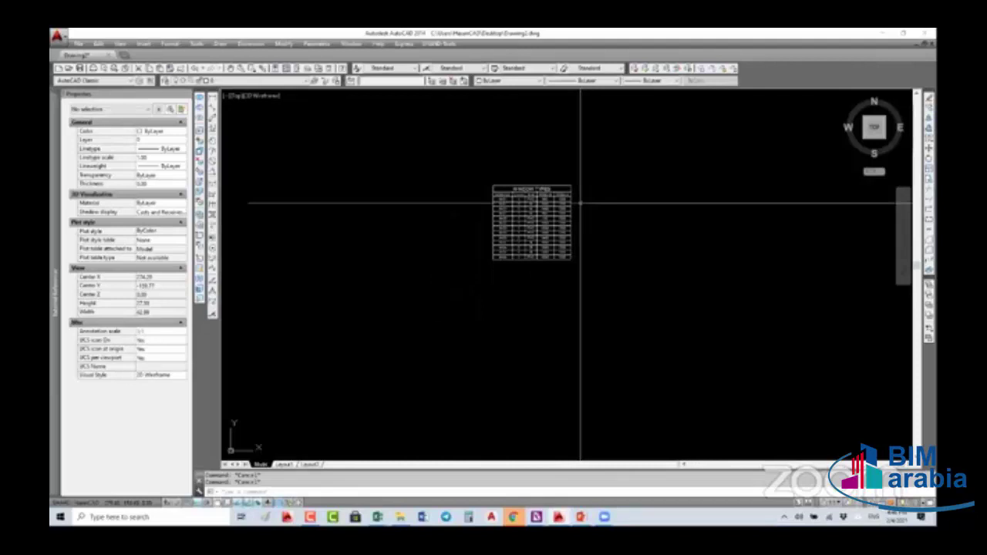
scroll(563, 241, up, 5)
scroll(559, 247, down, 4)
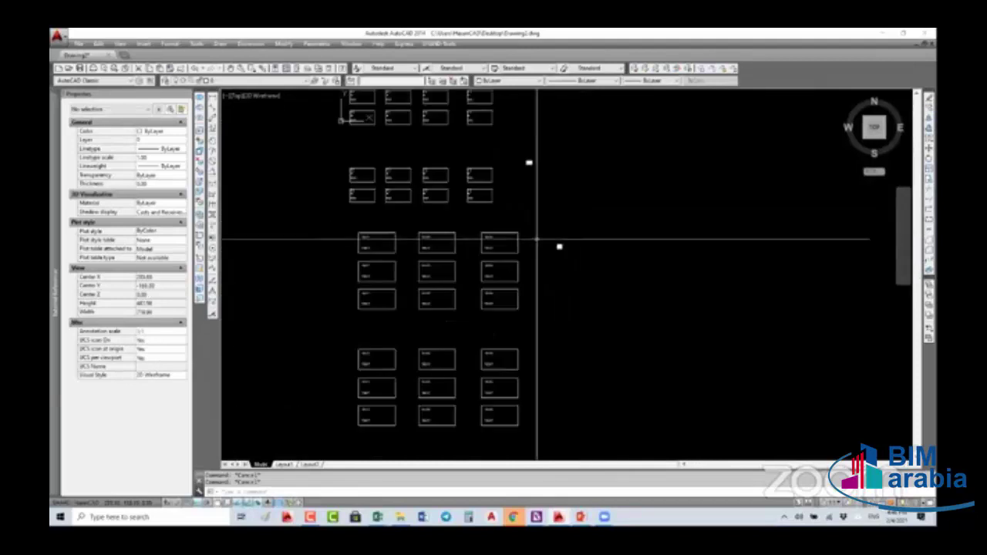
scroll(566, 246, up, 6)
scroll(566, 252, down, 5)
scroll(584, 209, up, 2)
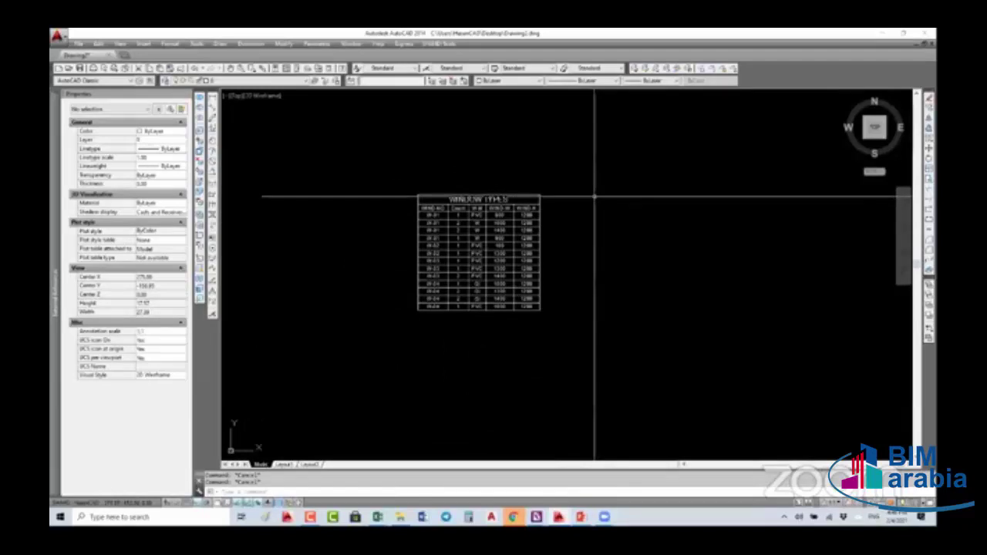
scroll(594, 198, up, 4)
middle_drag(594, 221, 641, 236)
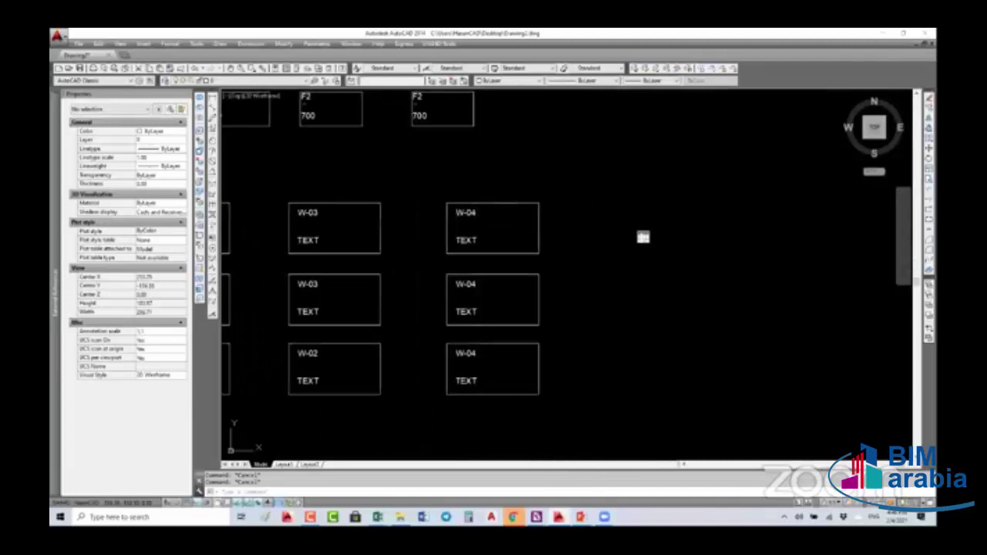
click(482, 223)
text(be)
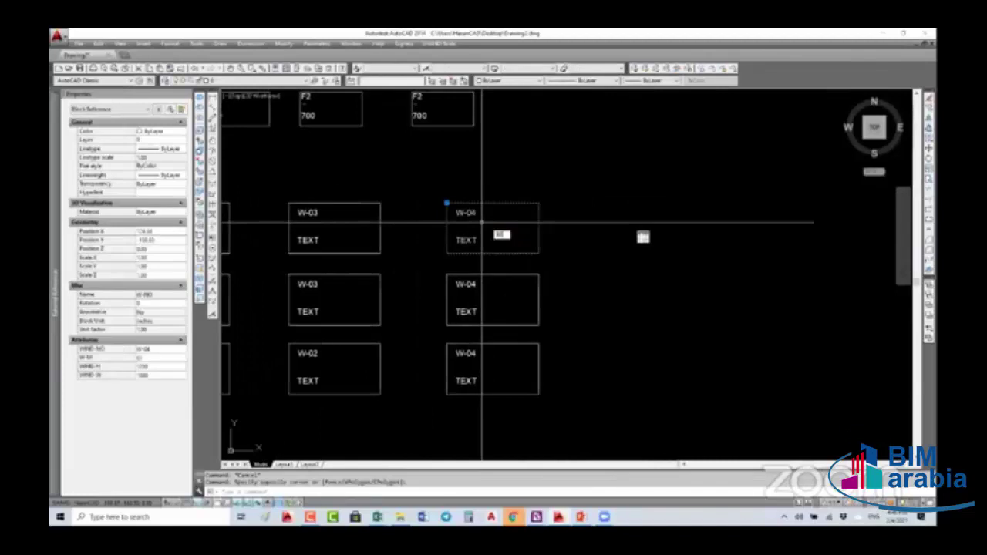
key(Return)
click(662, 279)
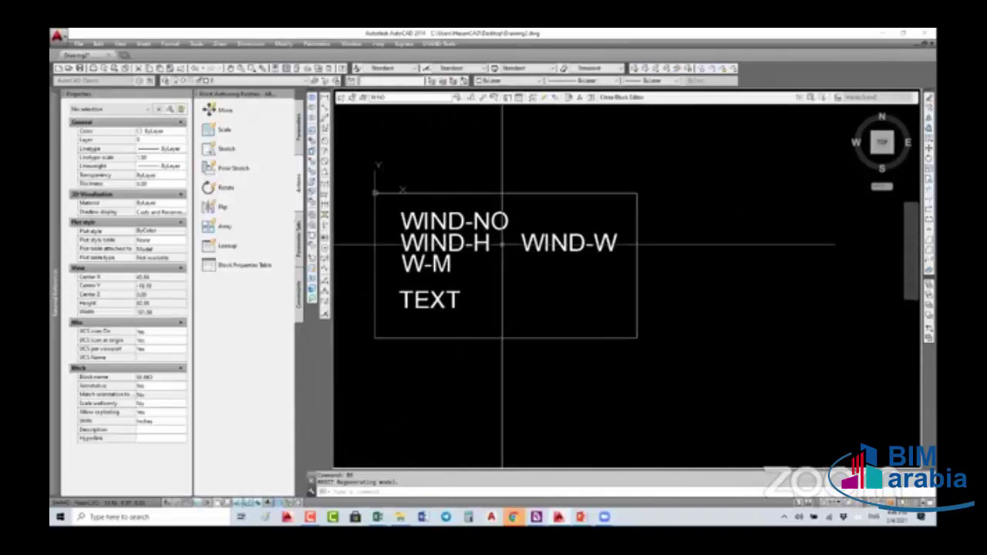
Delete the TEXT label and move WIND-H, WIND-W and W-M lower in the frame
click(421, 309)
click(452, 293)
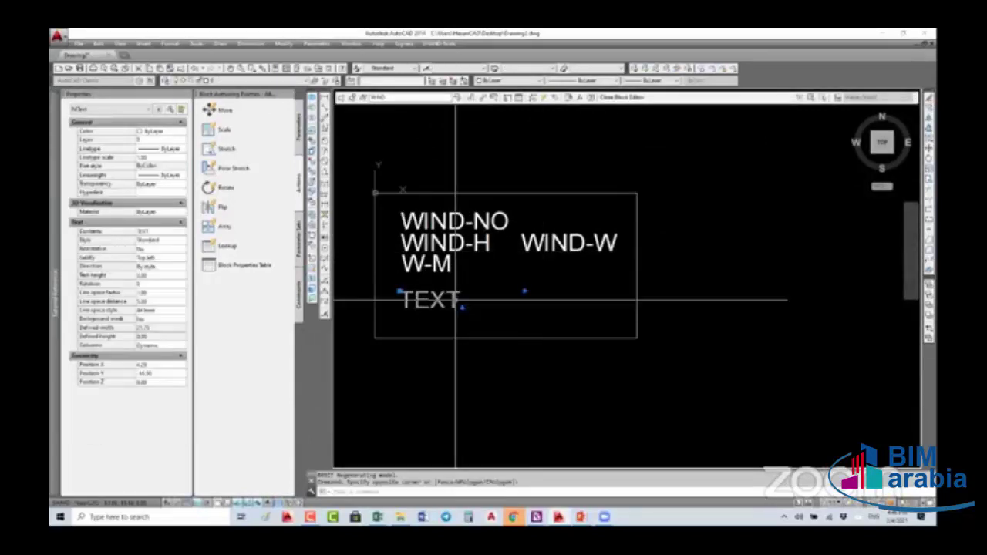
key(Delete)
click(540, 276)
click(401, 236)
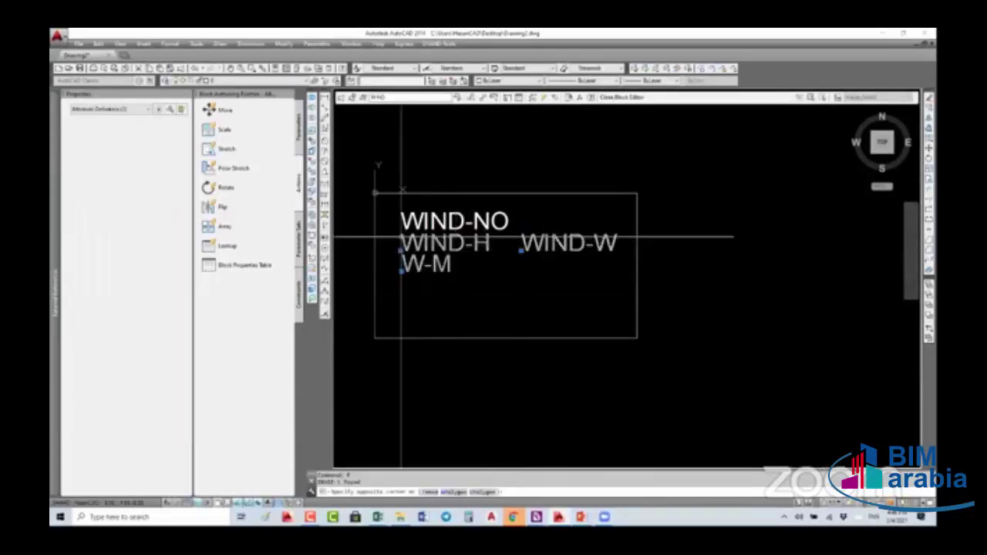
text(m)
key(Return)
click(501, 282)
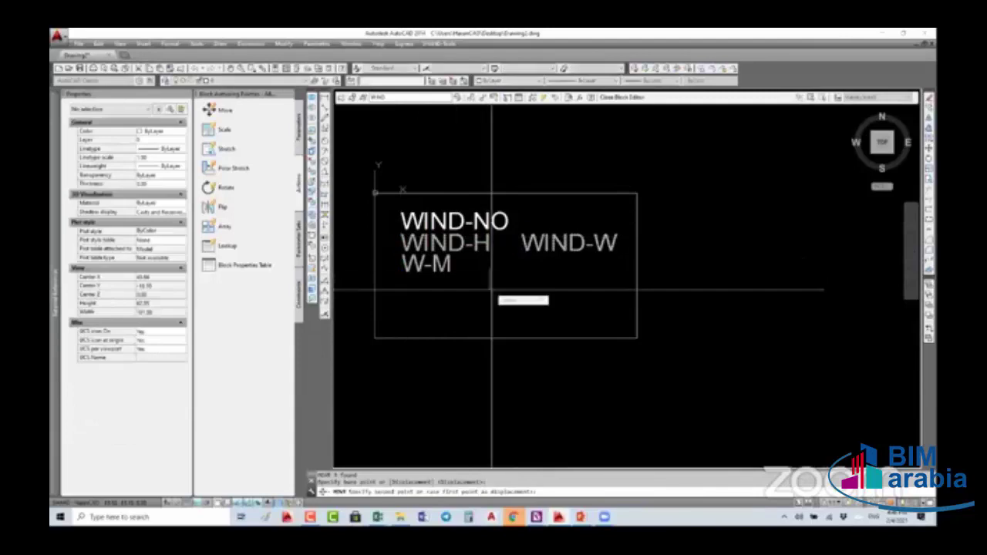
click(529, 307)
Restack WIND-W on its own line between WIND-NO and WIND-H
drag(556, 287, 585, 294)
key(Return)
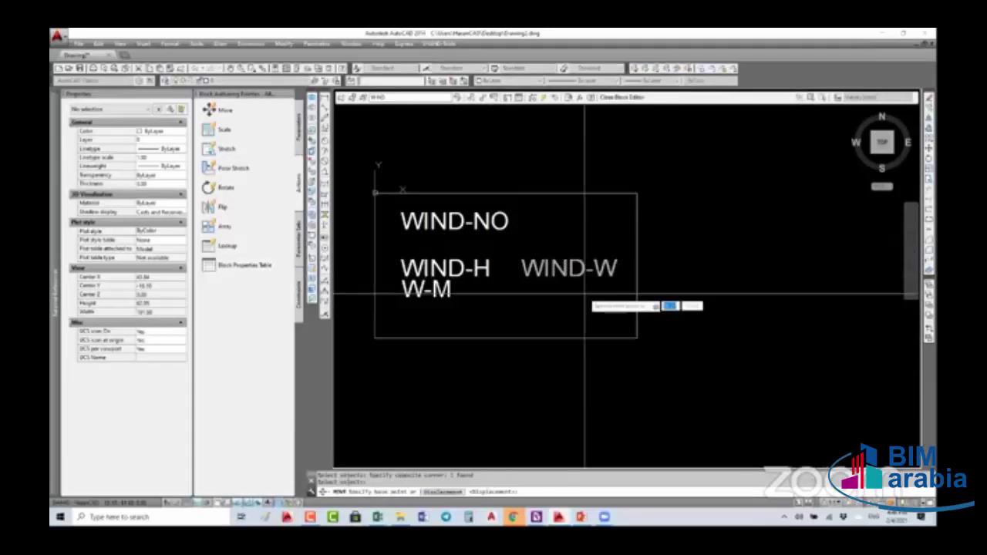
click(585, 294)
click(465, 293)
key(Return)
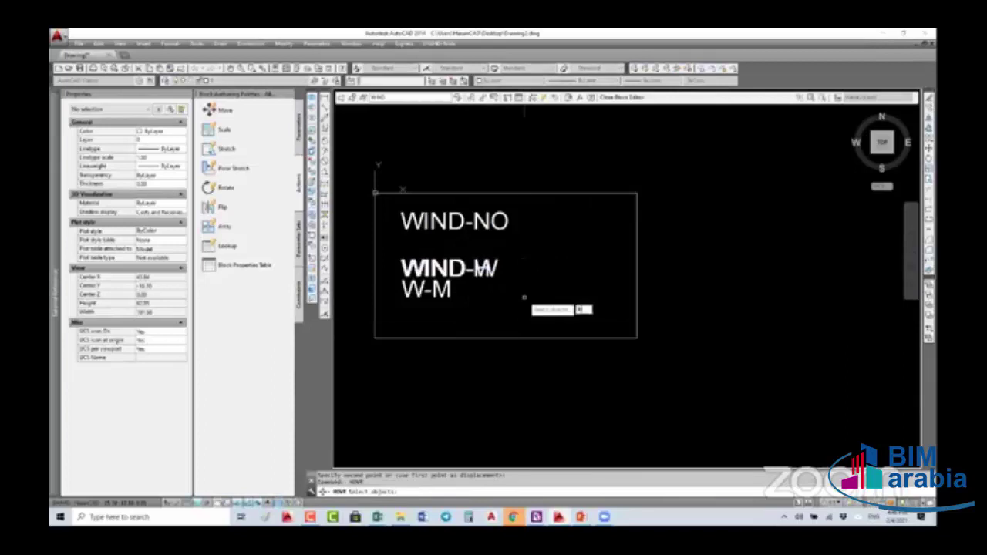
click(525, 297)
click(551, 278)
key(Return)
click(557, 309)
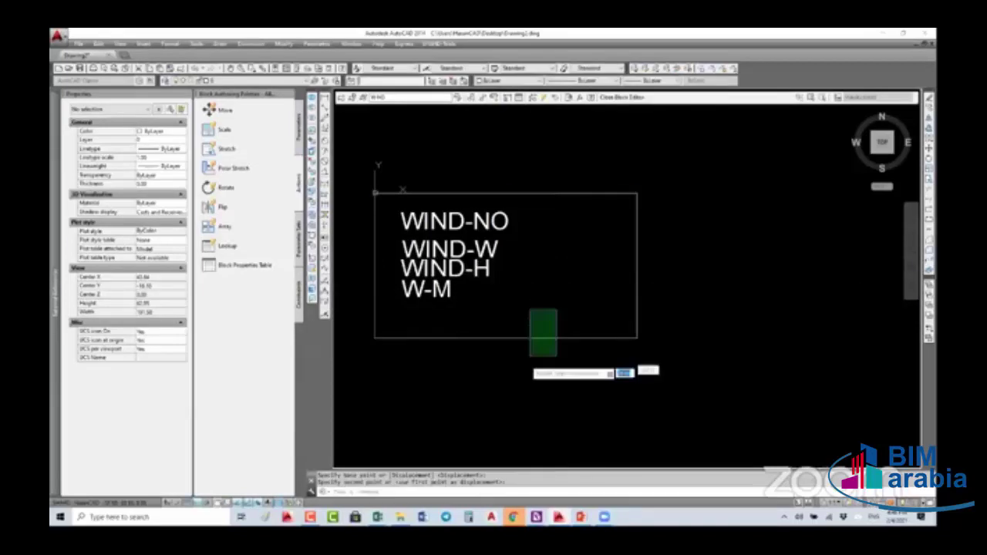
Pull the frame rectangle's bottom and right edges in so it encloses only WIND-NO
click(530, 357)
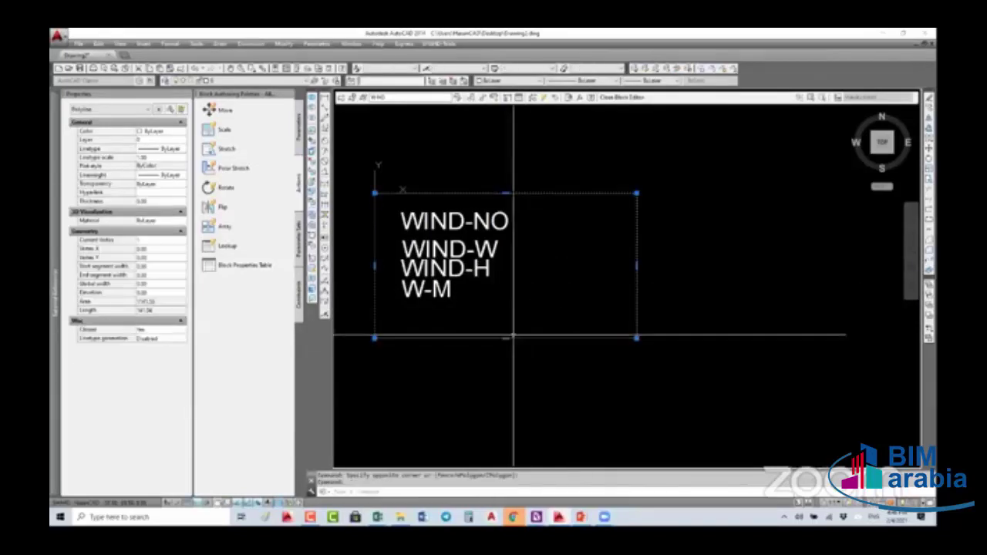
click(509, 337)
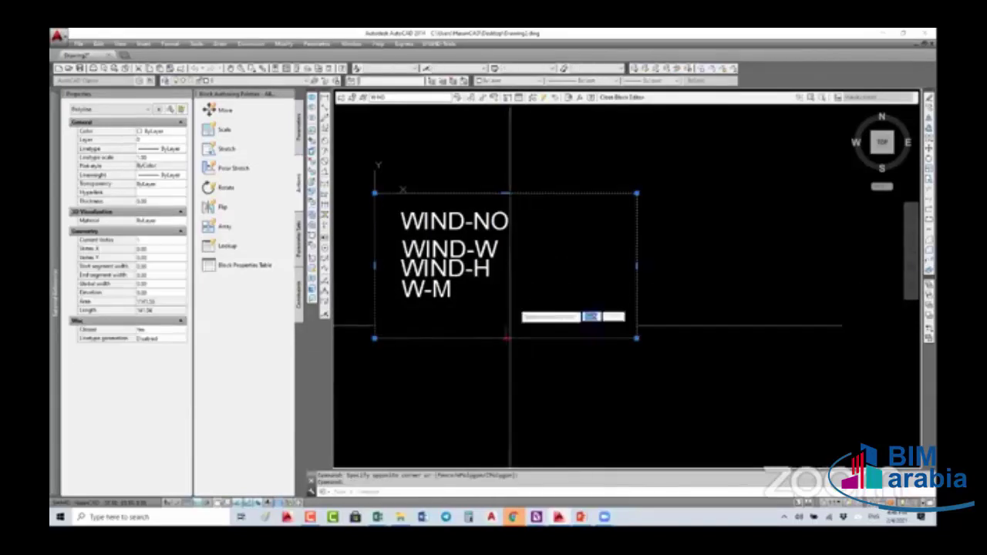
click(533, 238)
click(636, 216)
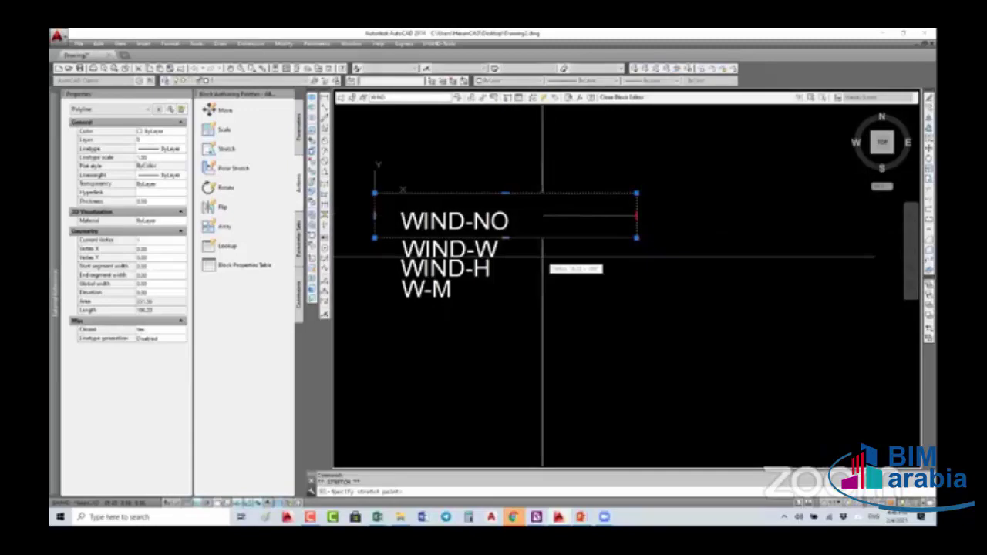
click(445, 214)
key(Escape)
click(403, 216)
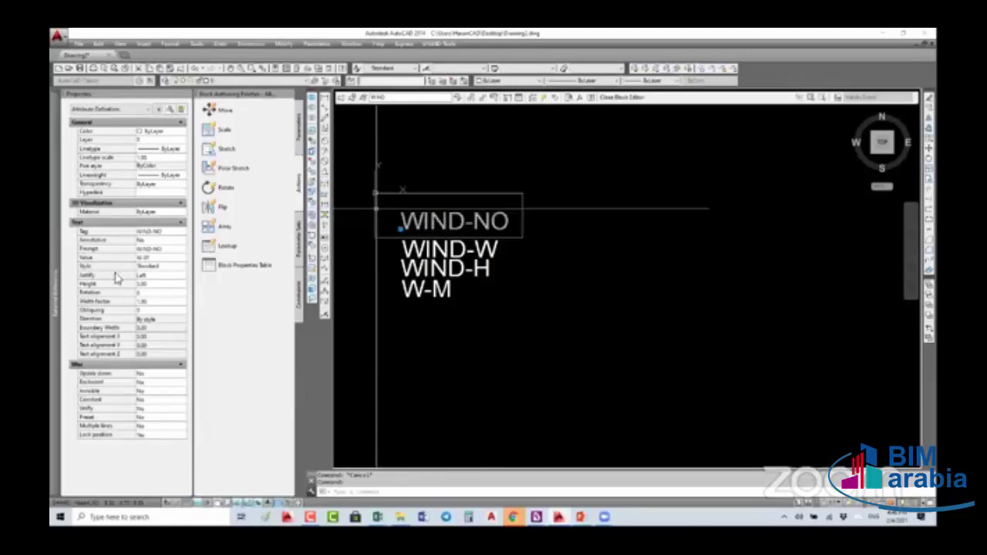
Justify WIND-NO to Middle center and place it midway between the frame's corners
click(162, 275)
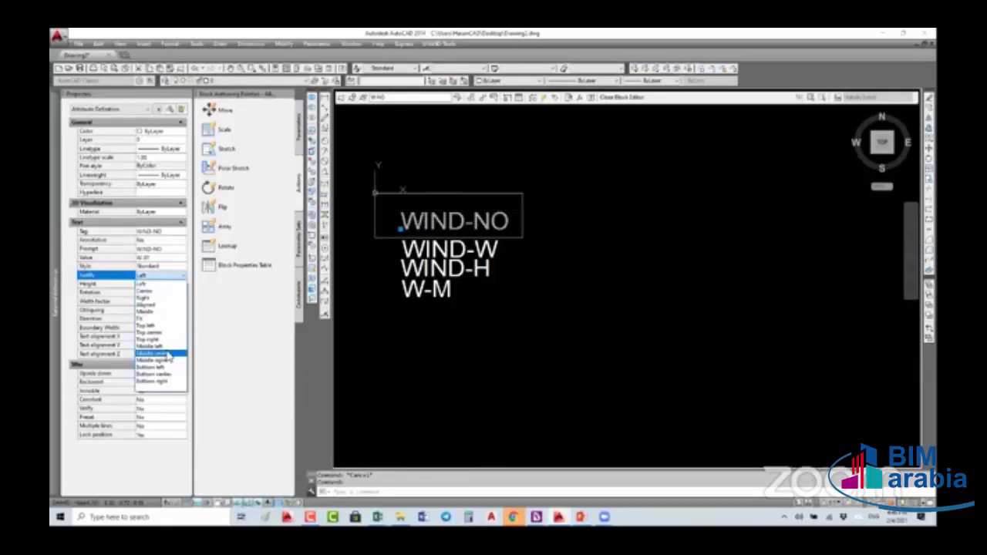
click(166, 354)
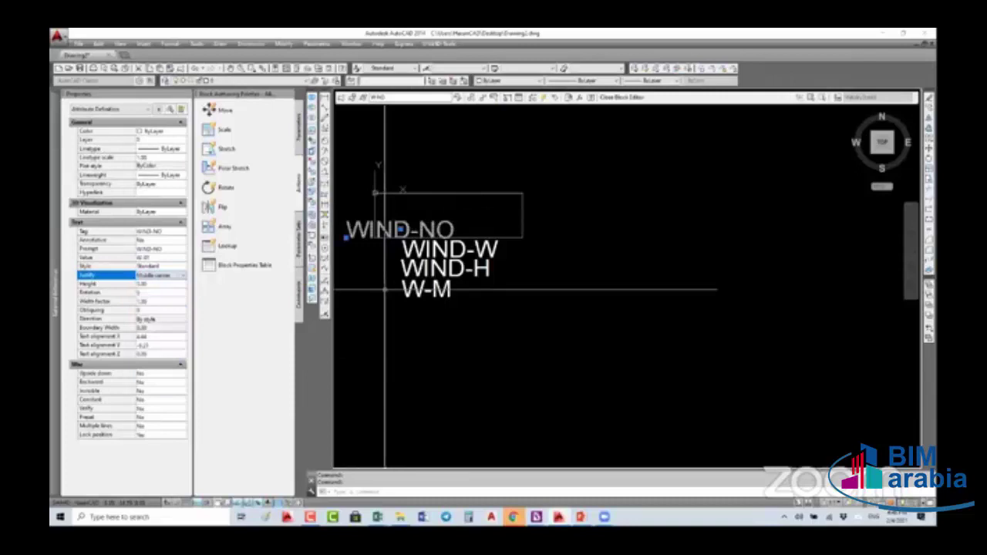
click(400, 229)
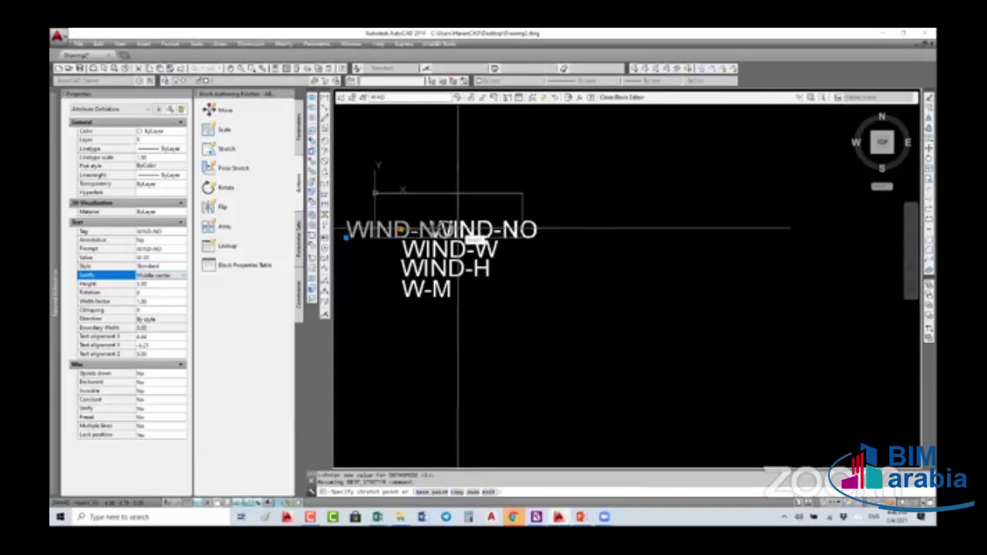
shift+right_click(458, 229)
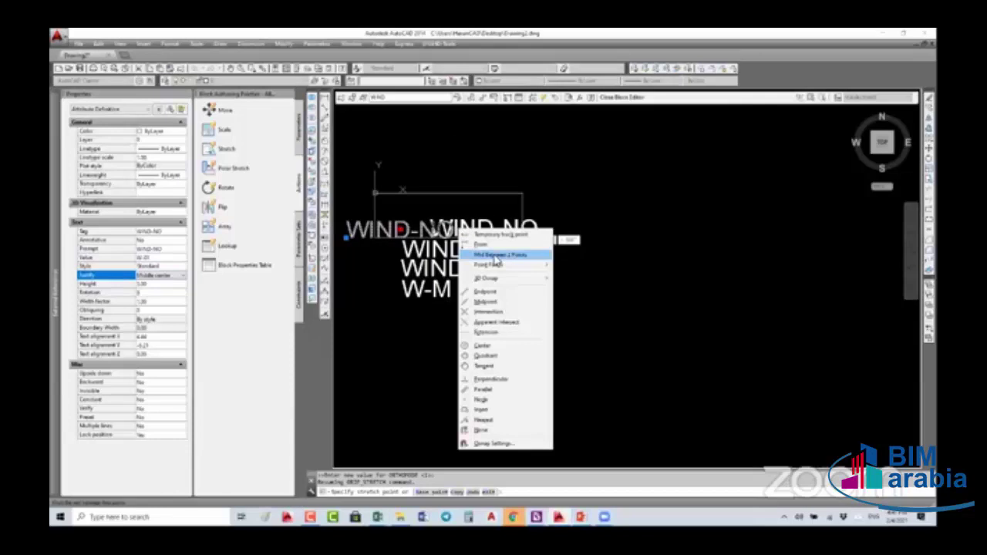
click(497, 257)
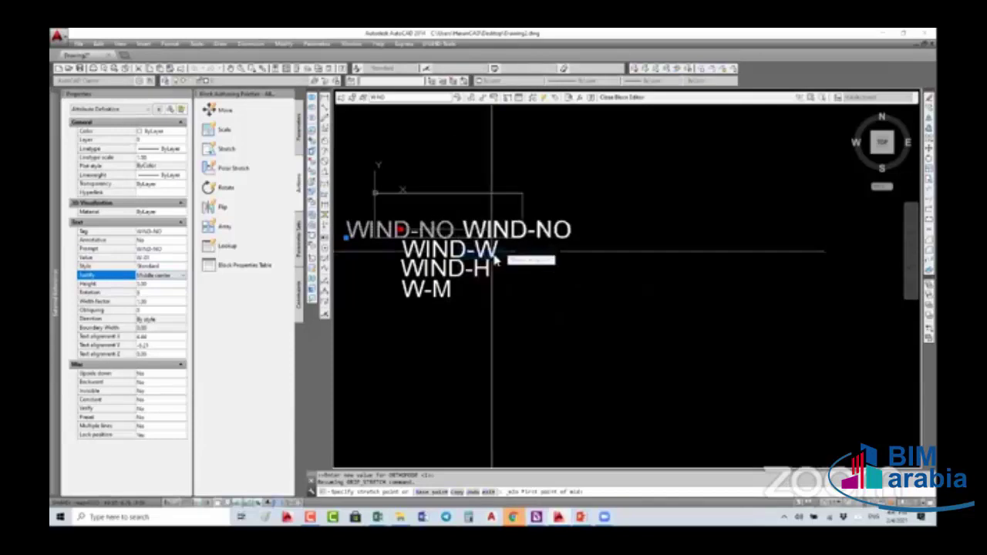
click(523, 193)
click(523, 193)
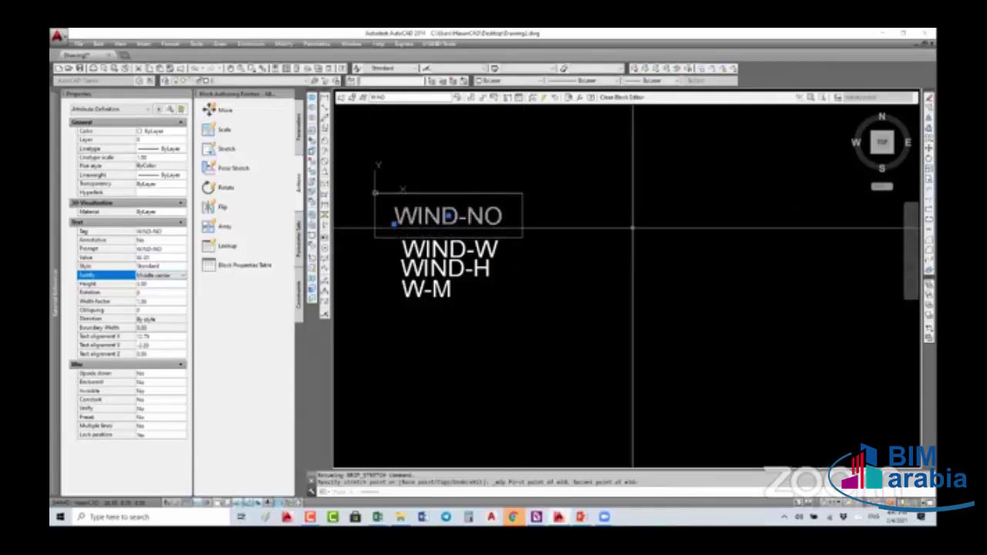
key(Escape)
Close the Block Editor and save the changes to the window tag block
click(625, 99)
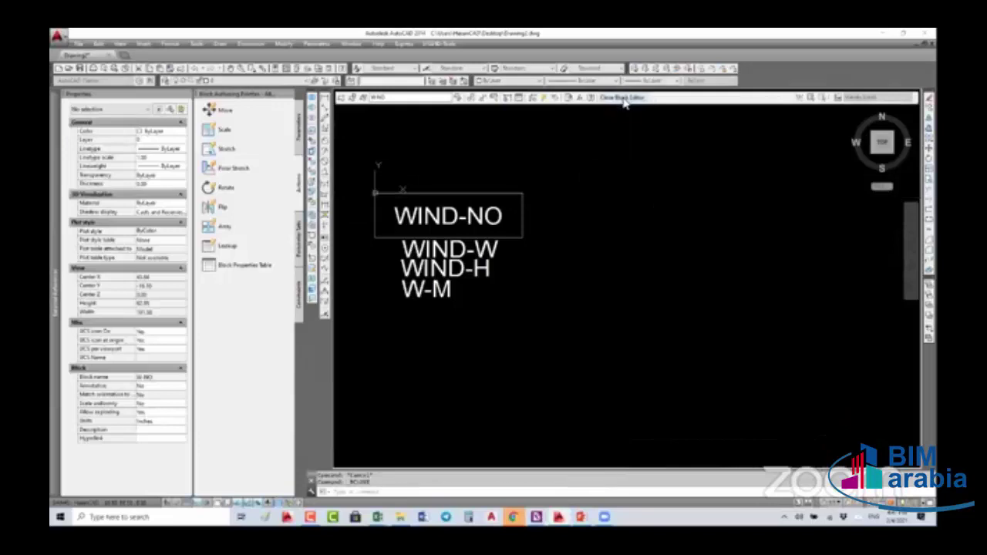
click(468, 256)
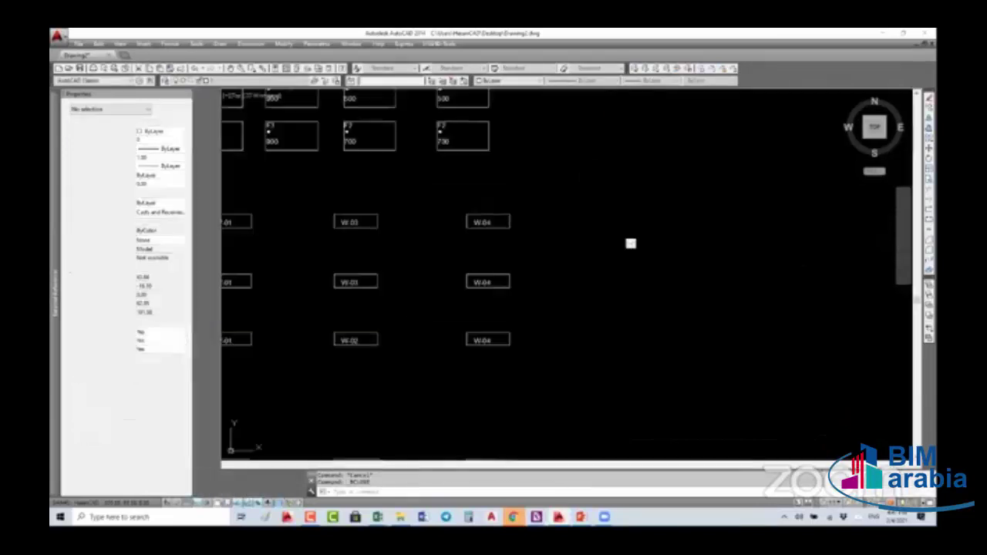
scroll(546, 227, down, 5)
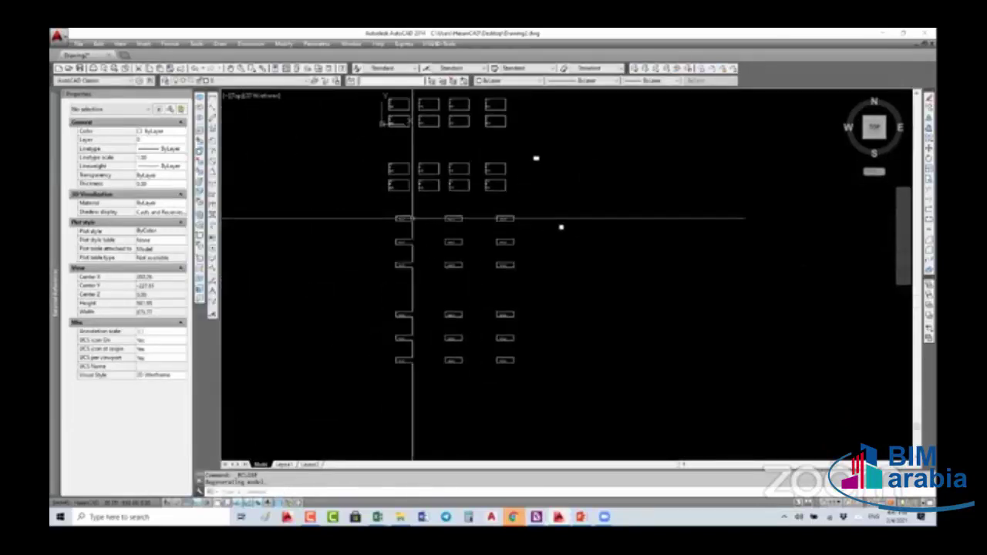
scroll(424, 232, up, 5)
Run ATTSYNC on the W-01 tag block to update all placed tags
text(a)
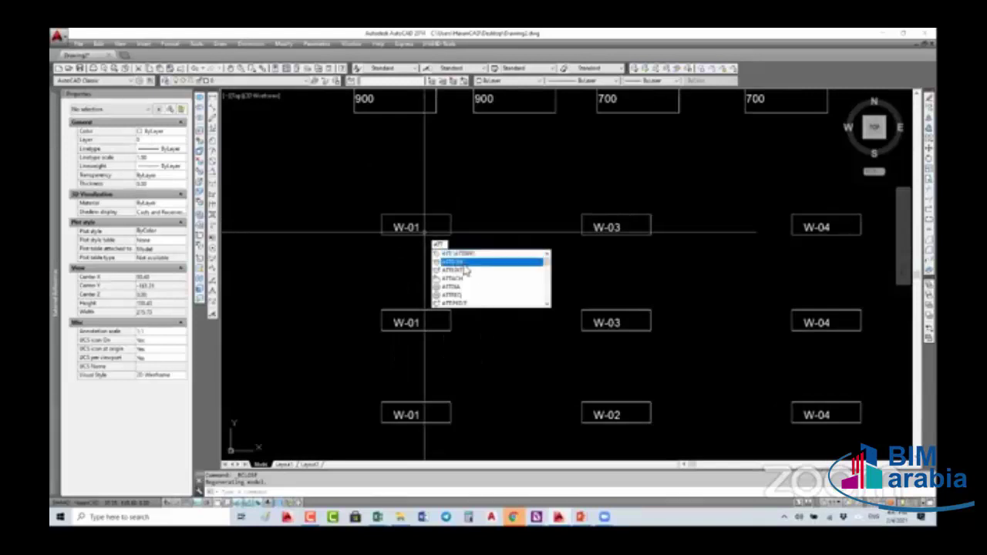
click(465, 265)
key(Return)
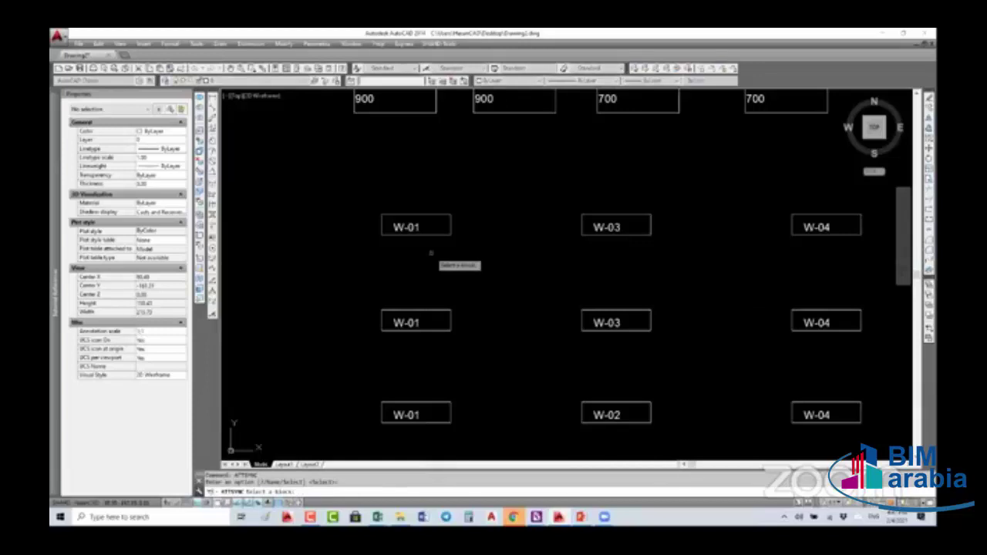
click(432, 233)
key(Return)
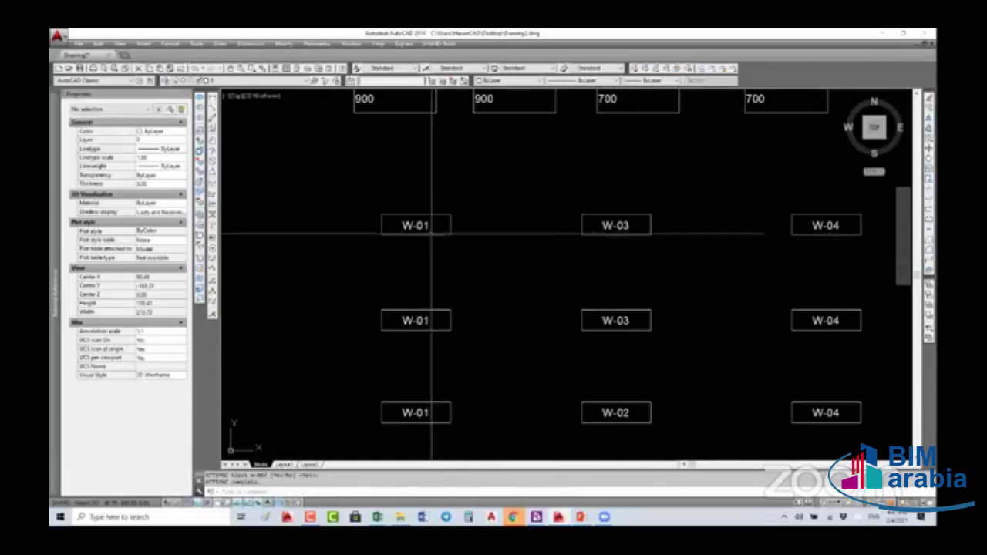
Zoom and pan across the drawing to check that the tags show only their numbers
scroll(432, 233, down, 2)
scroll(457, 242, down, 2)
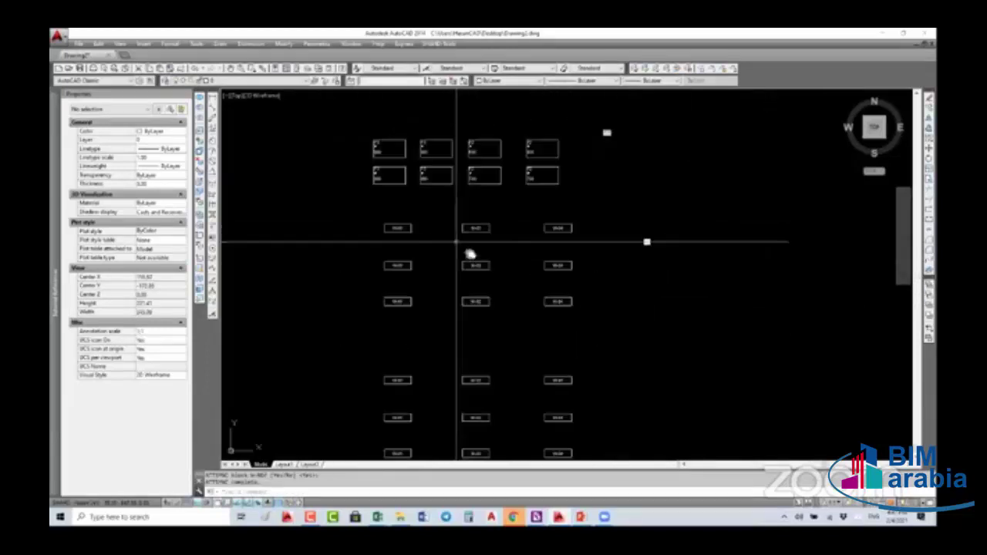
middle_drag(457, 242, 436, 154)
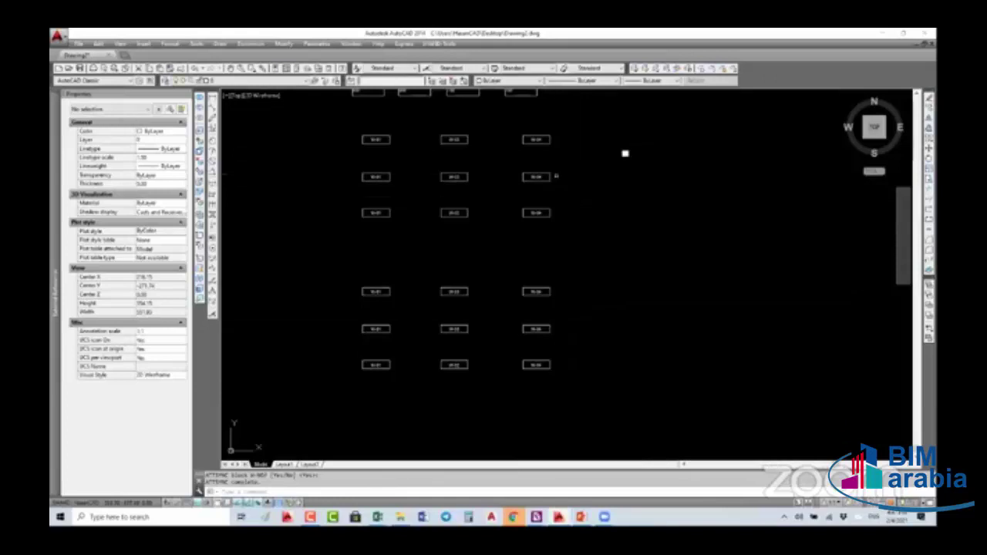
click(573, 129)
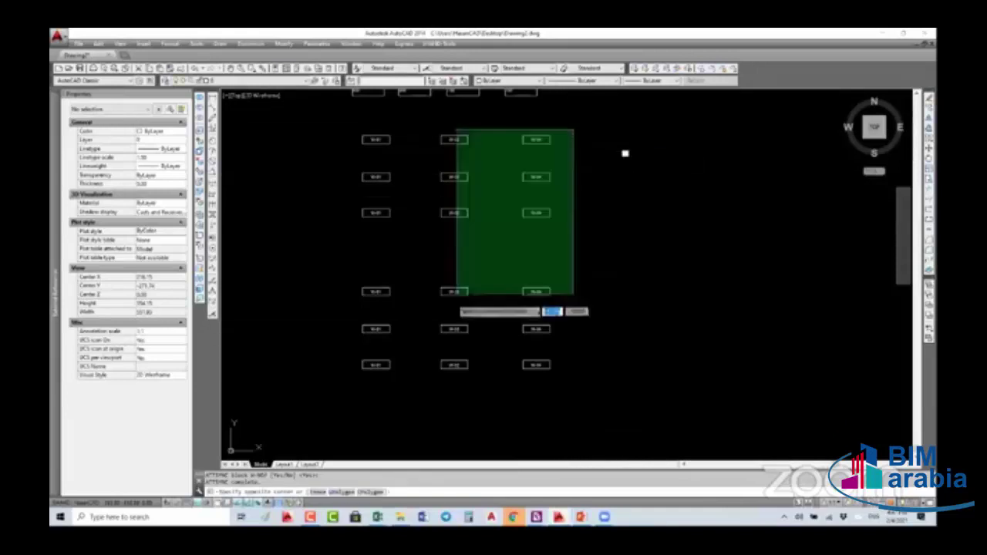
click(340, 390)
key(Escape)
key(Escape)
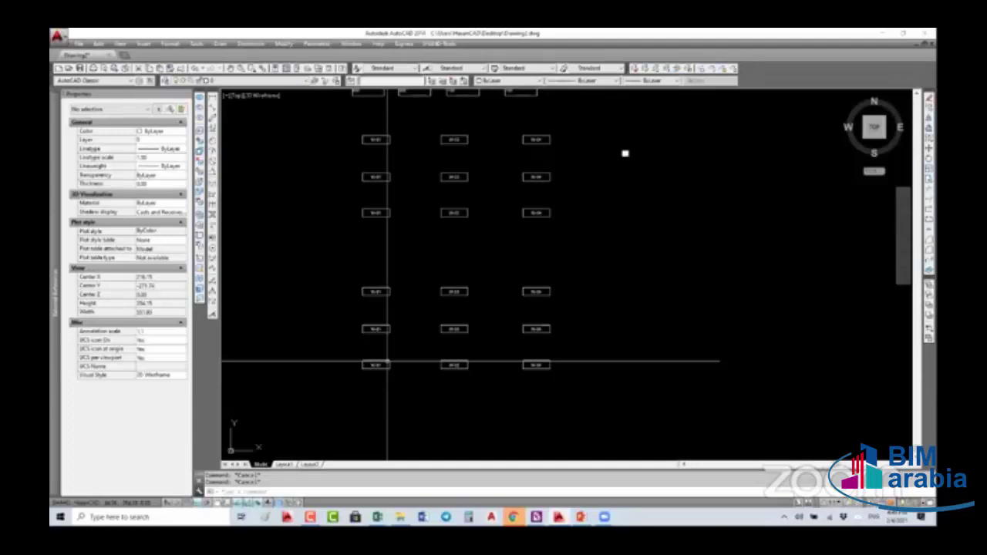
Select a window tag block and run the block edit command to list its definition
click(387, 360)
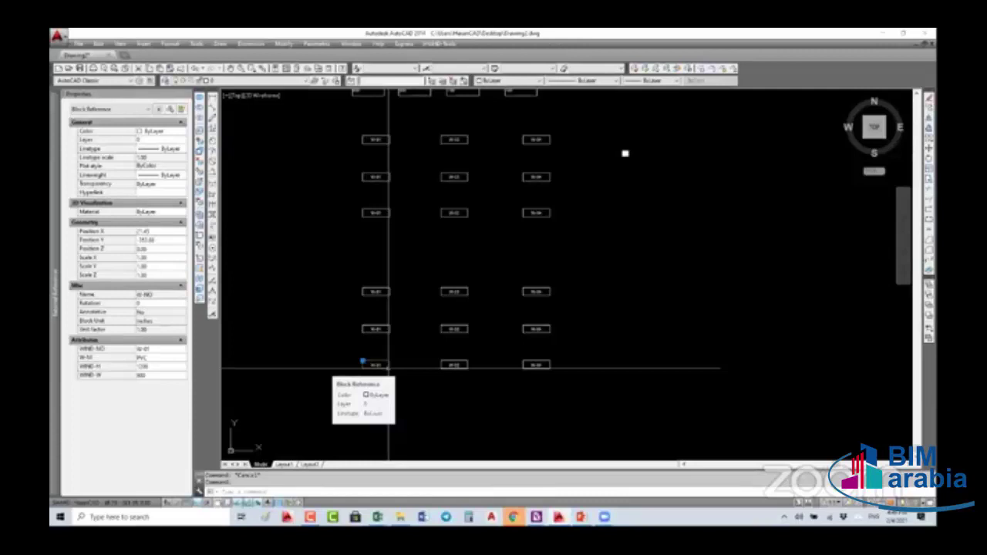
text(att)
key(Return)
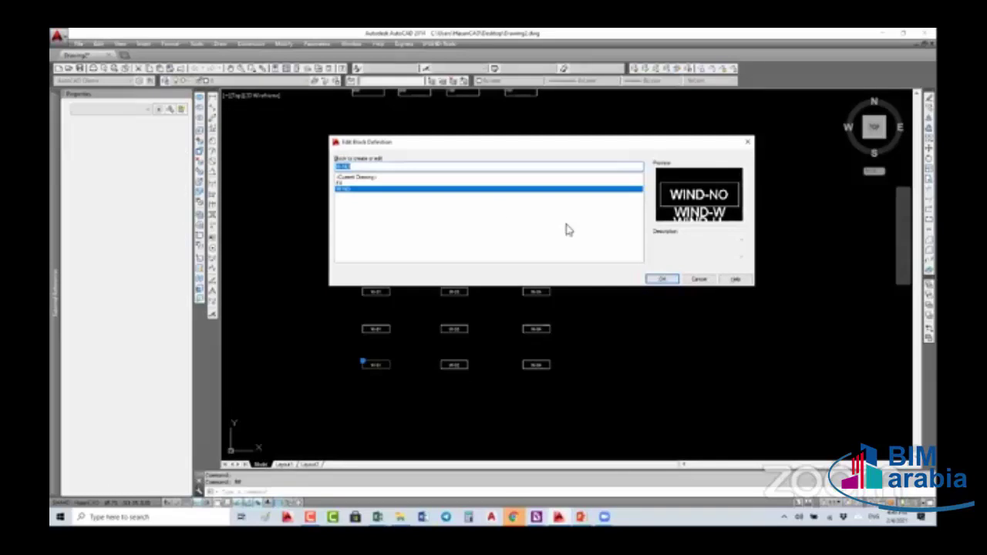
Enter the Block Editor and inspect the WIND-NO, WIND-W, WIND-H and W-M attributes
click(661, 280)
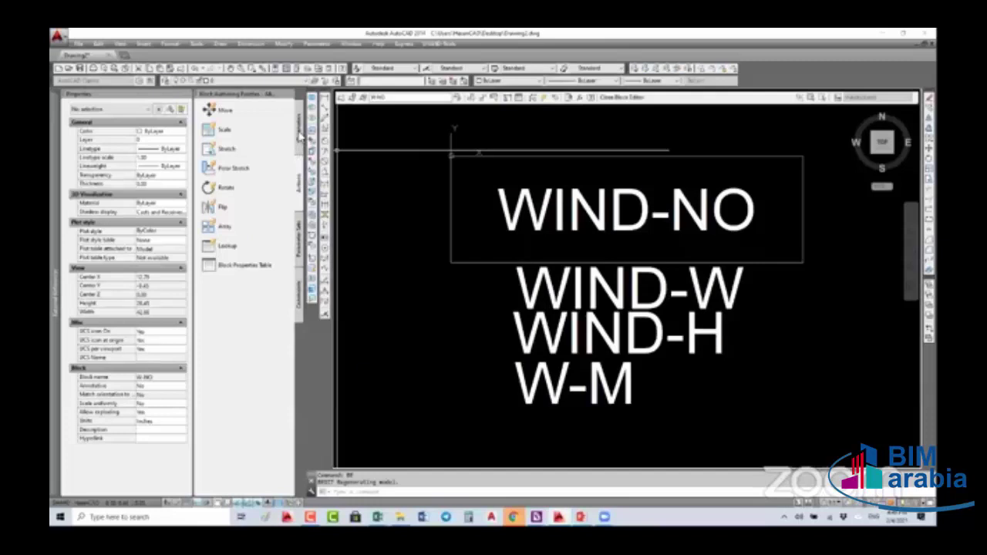
click(300, 165)
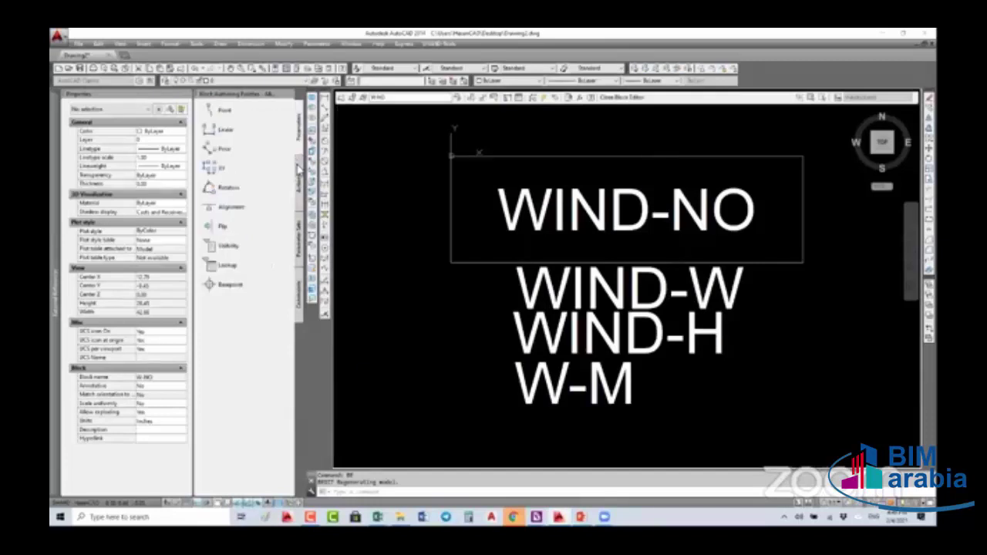
click(300, 168)
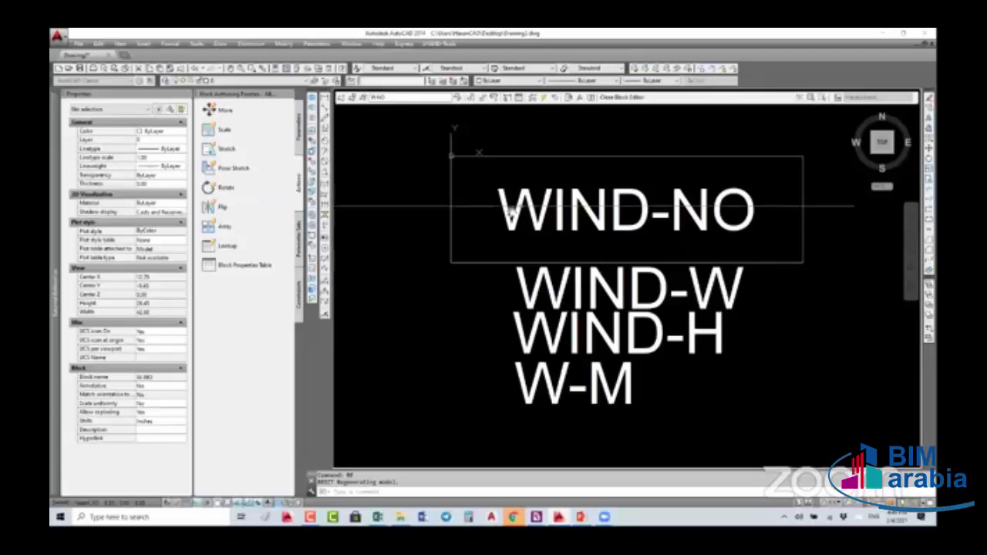
scroll(492, 207, down, 3)
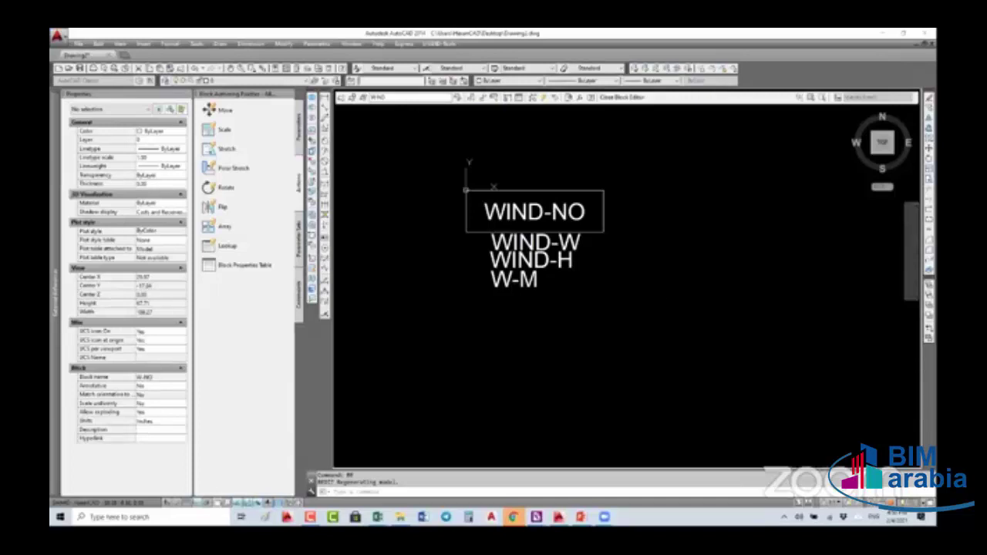
click(642, 299)
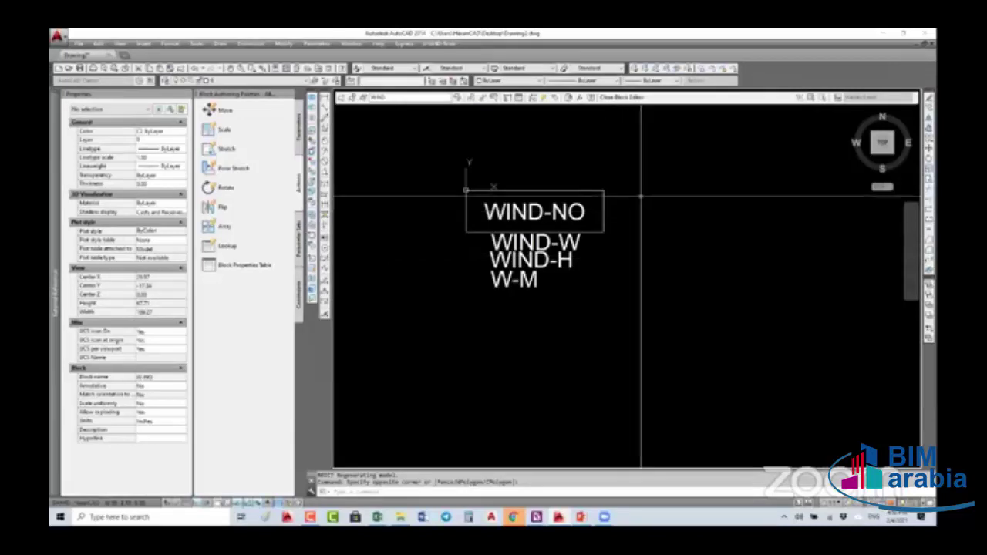
Close the Block Editor without saving changes and switch to the PowerPoint slides
click(617, 98)
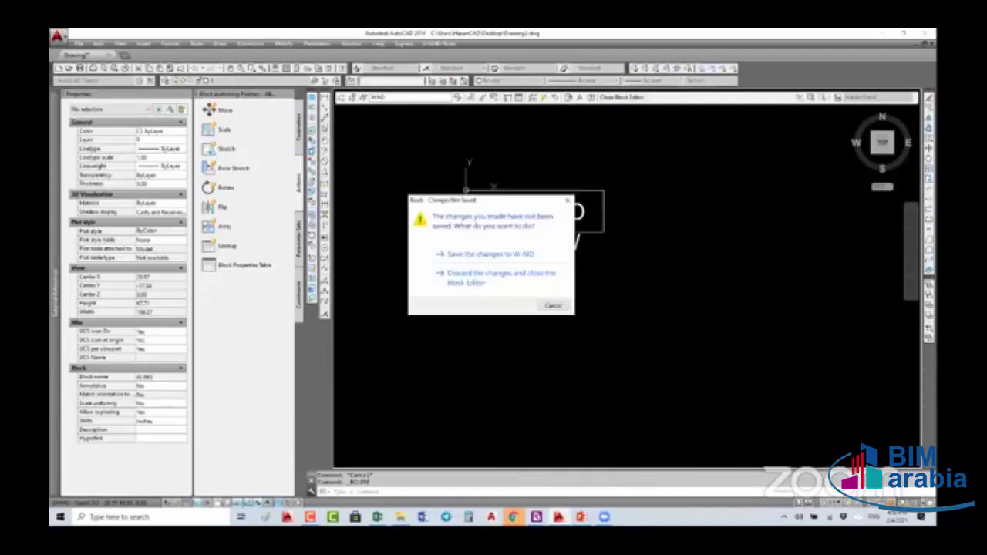
click(493, 255)
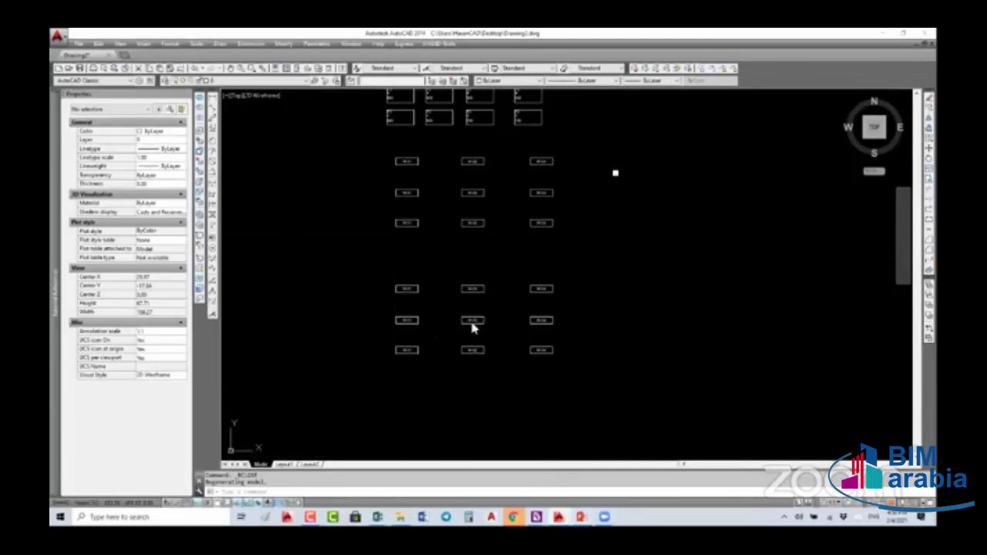
key(alt+Tab)
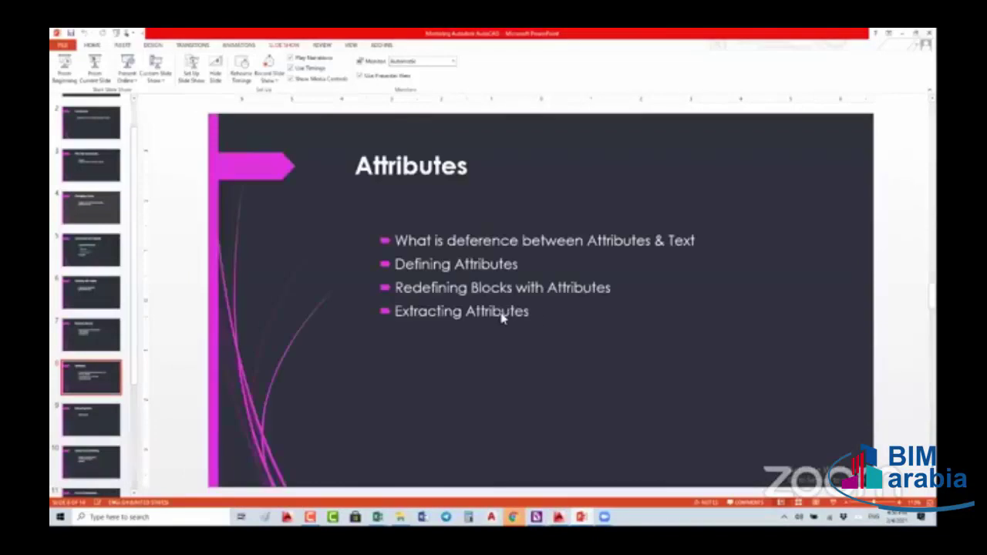
Move to slide 9, Extracting Data, then minimize PowerPoint to return to AutoCAD
triple_click(501, 319)
click(257, 316)
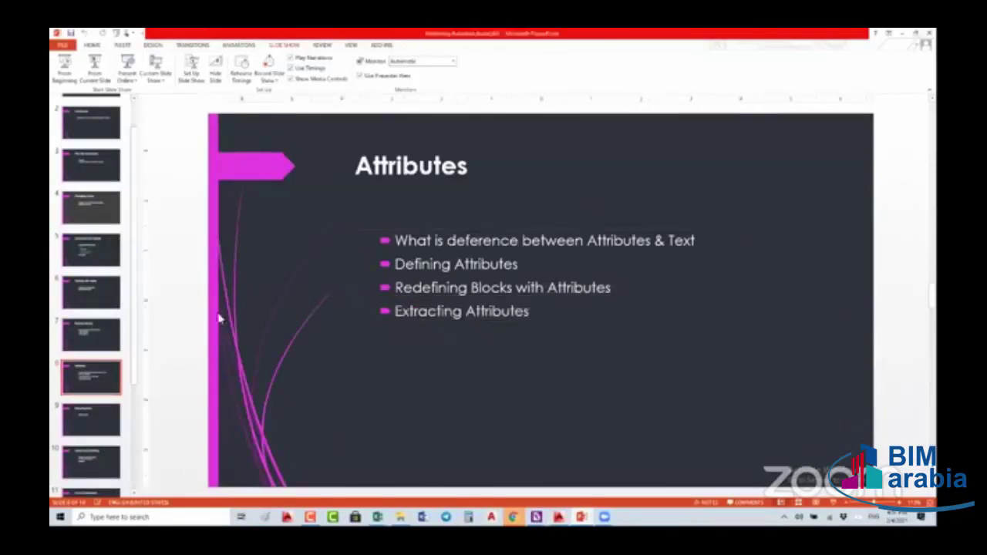
click(104, 407)
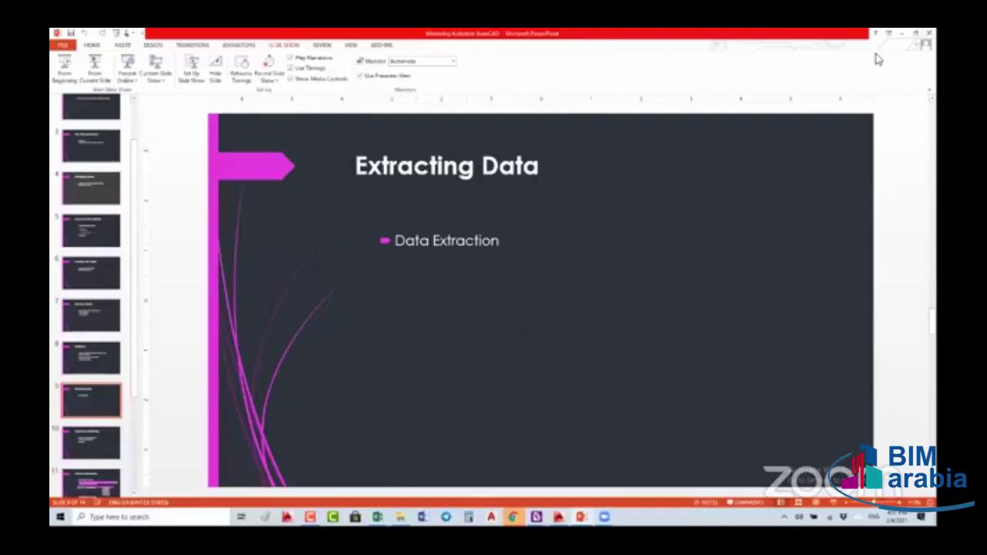
click(510, 241)
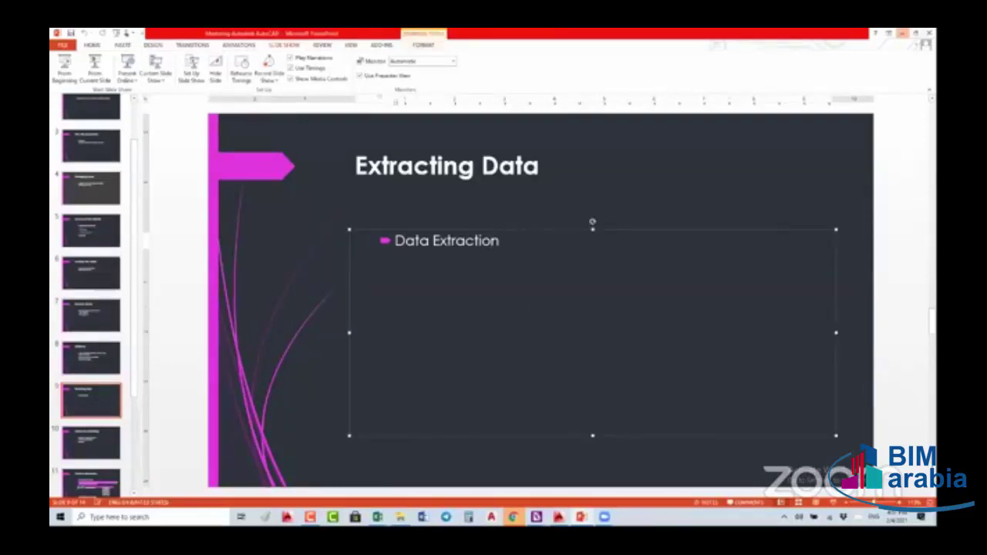
click(902, 33)
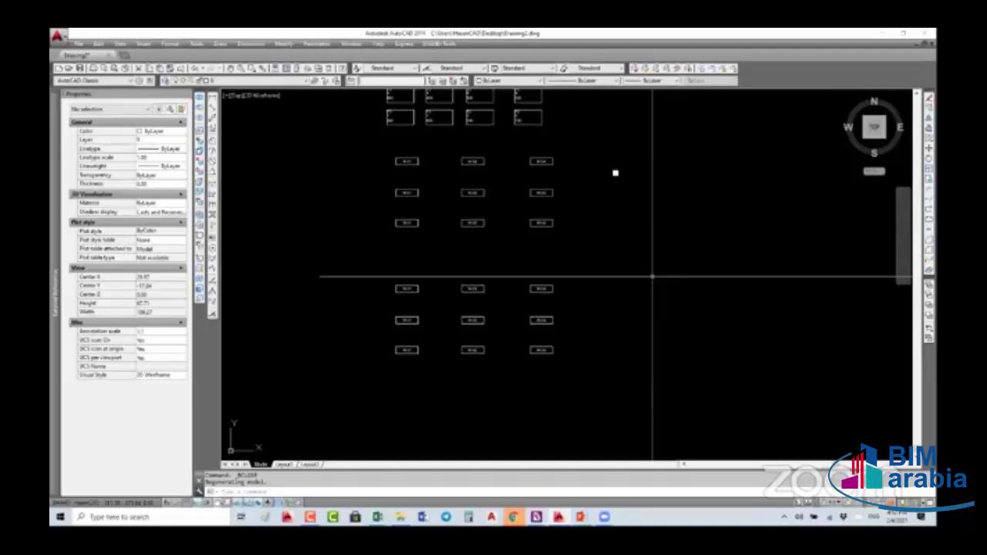
Zoom out and pan so all window tag blocks are centred in view
scroll(596, 253, down, 2)
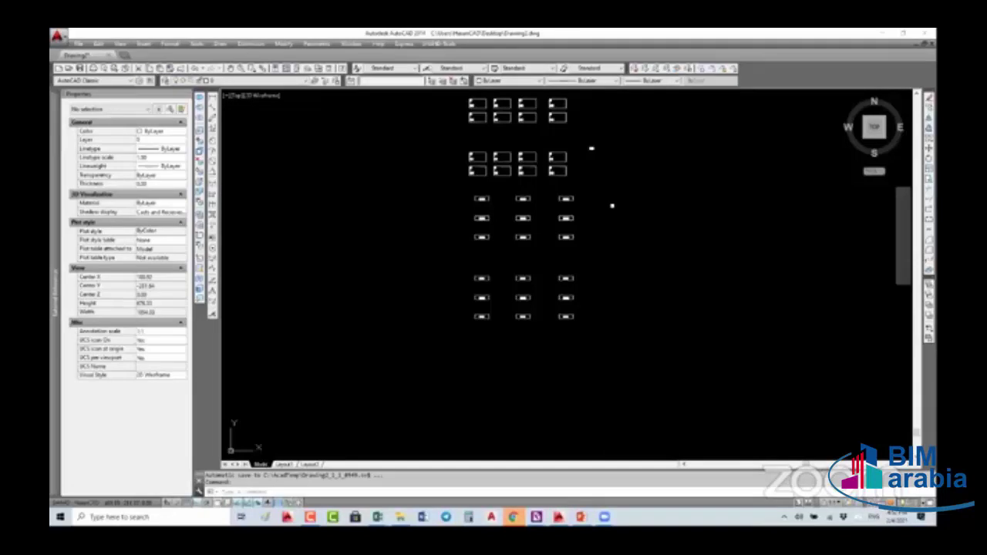
middle_drag(539, 93, 458, 93)
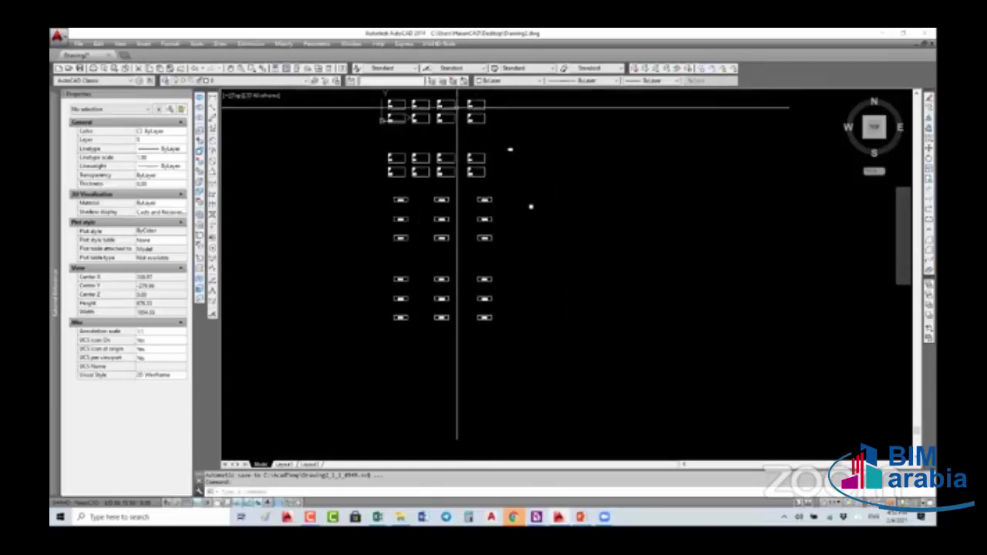
click(273, 235)
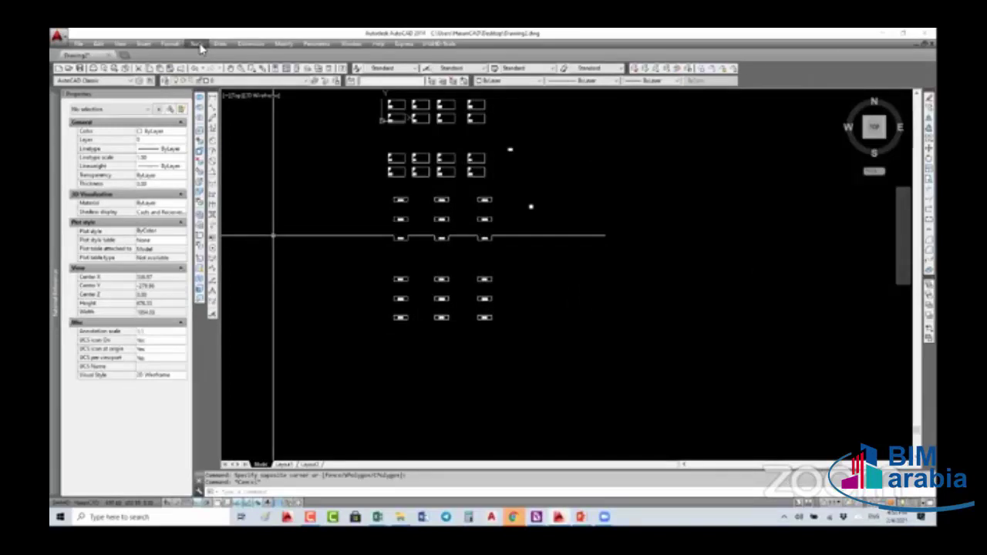
click(198, 46)
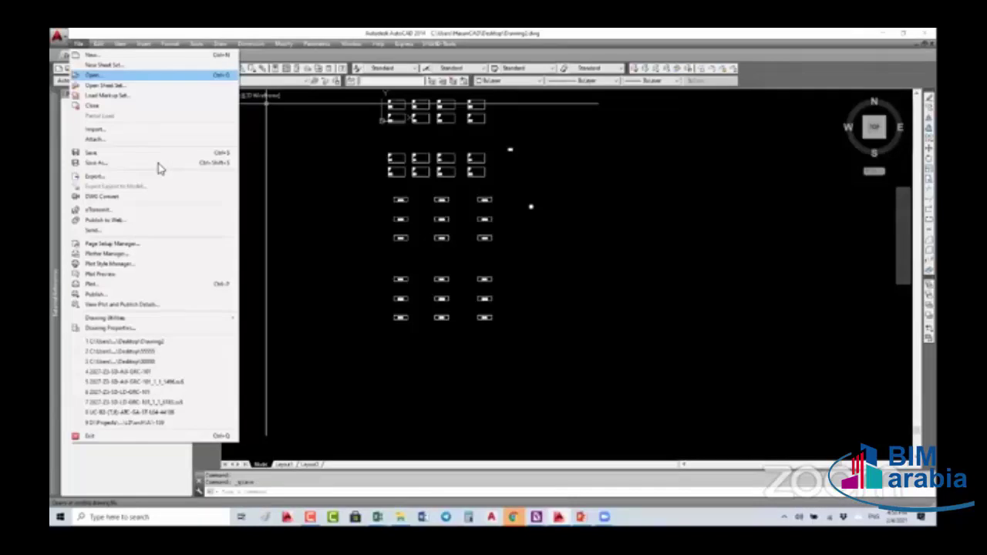
Save the drawing on the Desktop as 02 and open that saved copy
click(158, 163)
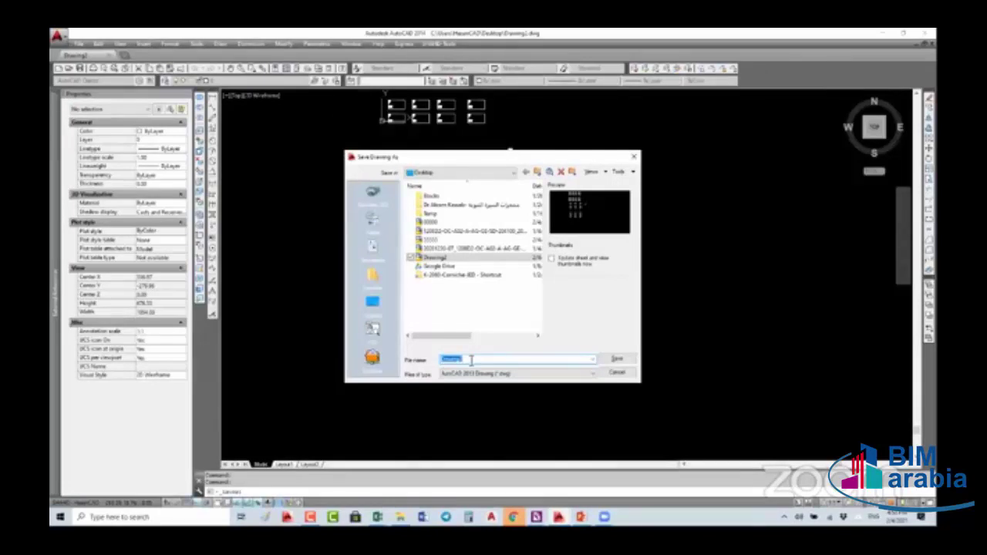
text(2D)
key(Return)
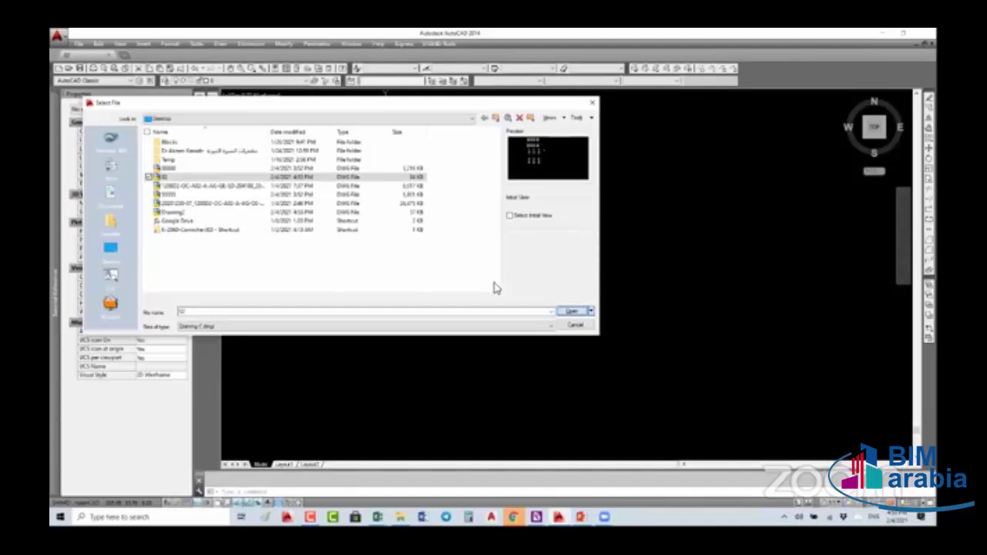
key(Return)
click(523, 289)
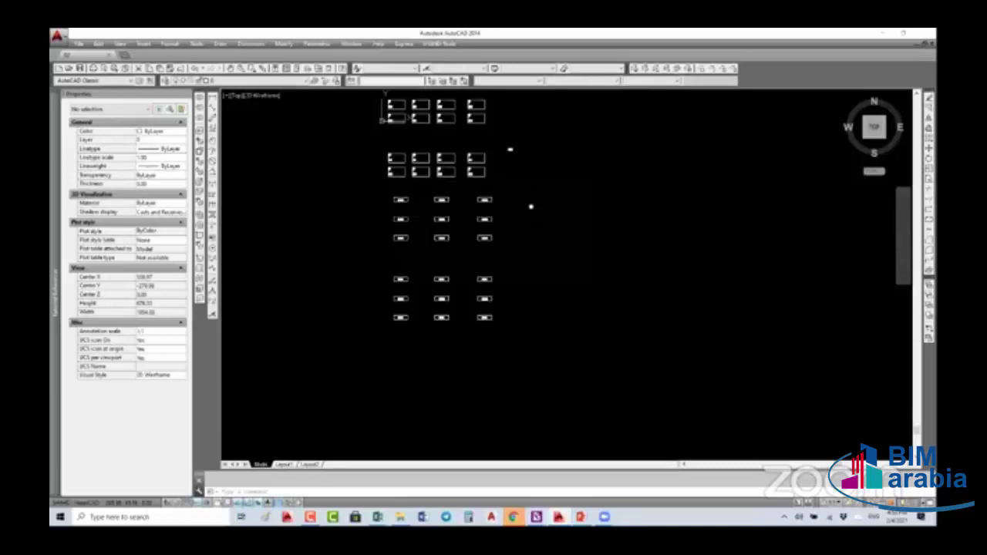
Window-select the twelve lower window blocks and check their shared WIND-W value in Properties
drag(421, 185, 524, 331)
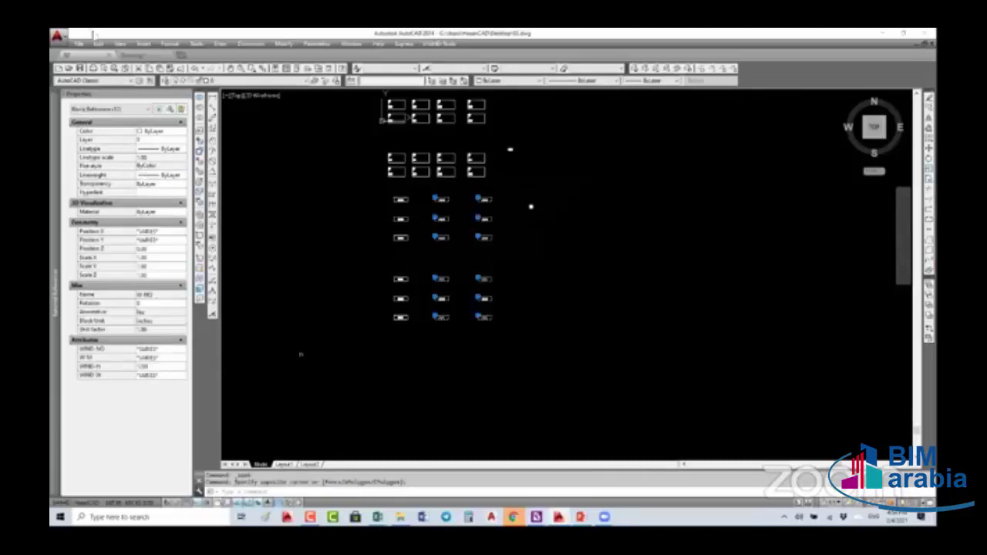
click(146, 375)
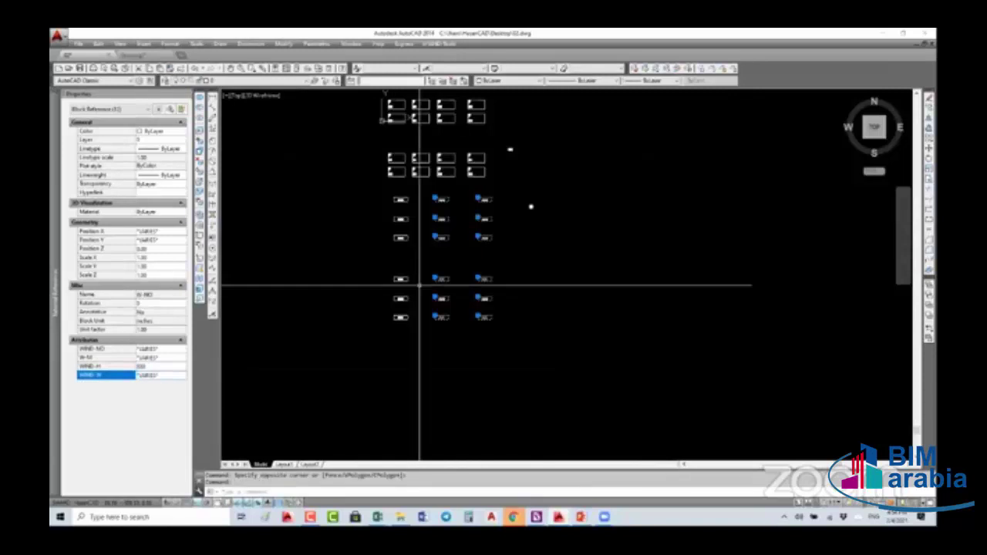
key(Escape)
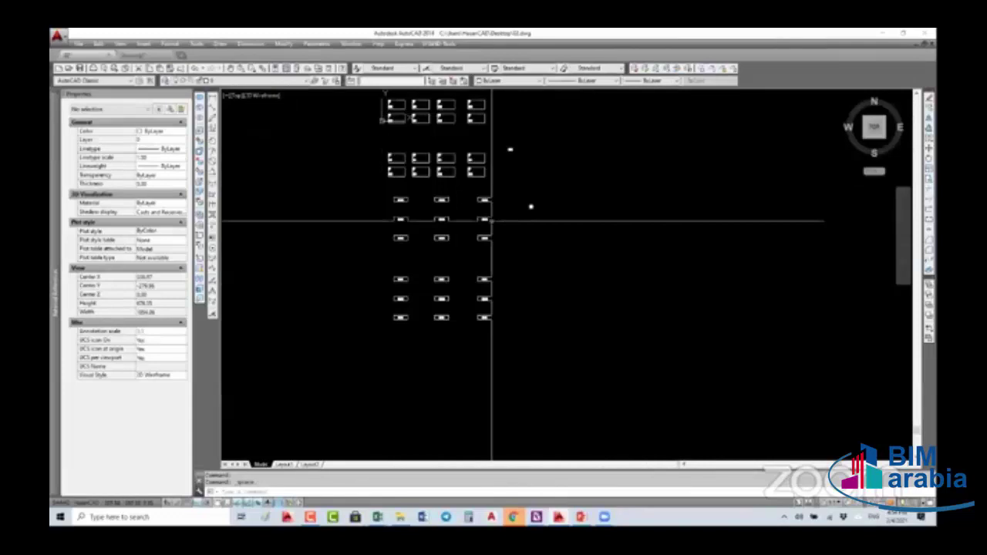
click(198, 44)
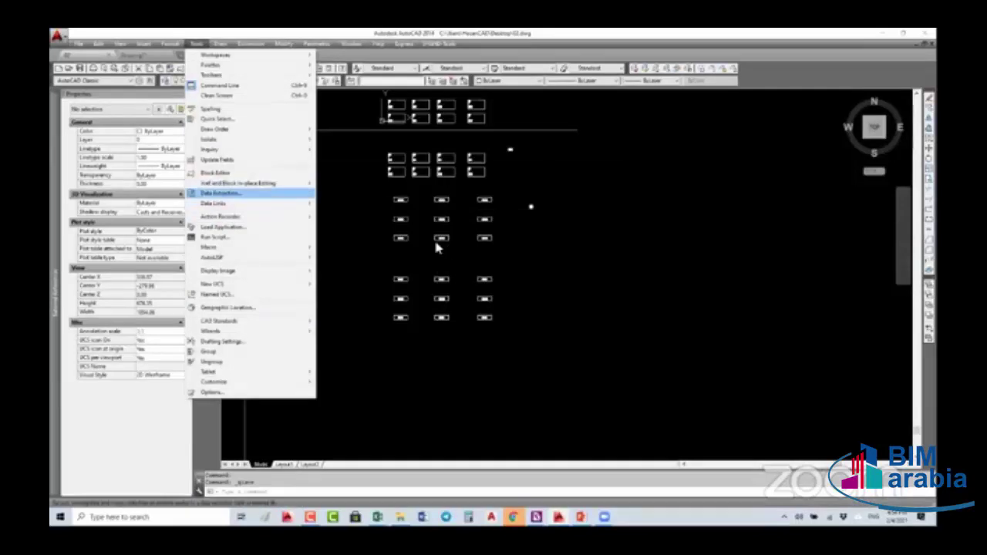
Launch Data Extraction and settle on creating a new extraction without a template
click(240, 194)
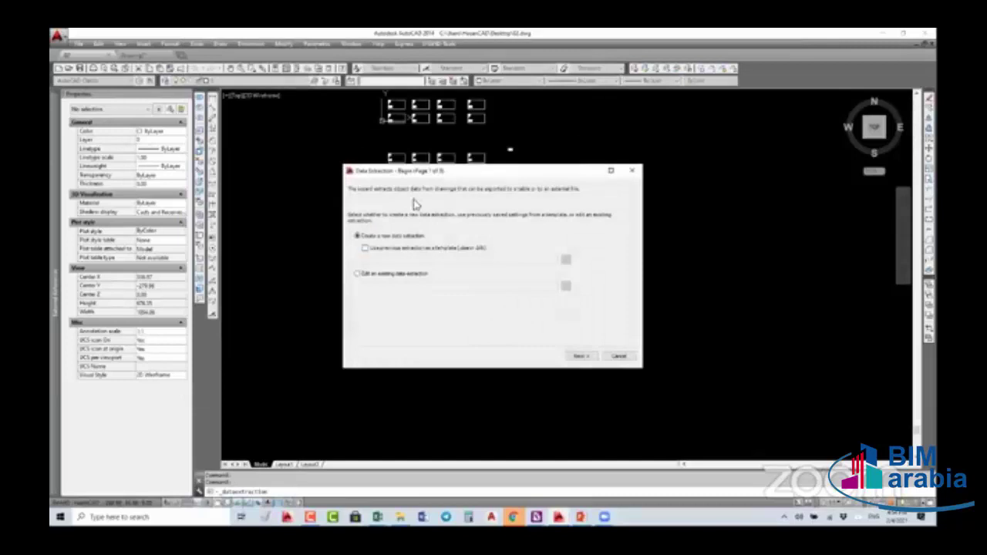
drag(466, 171, 470, 164)
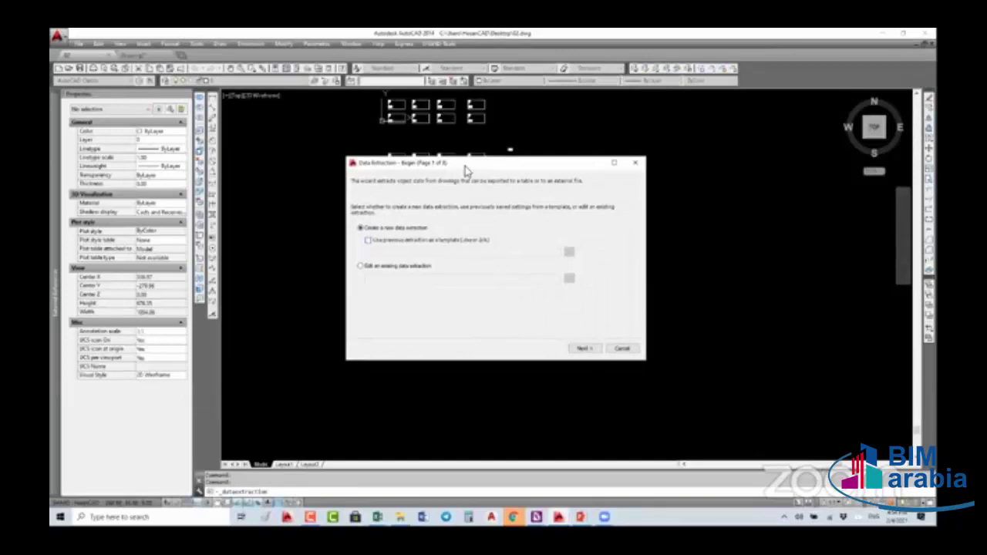
click(372, 241)
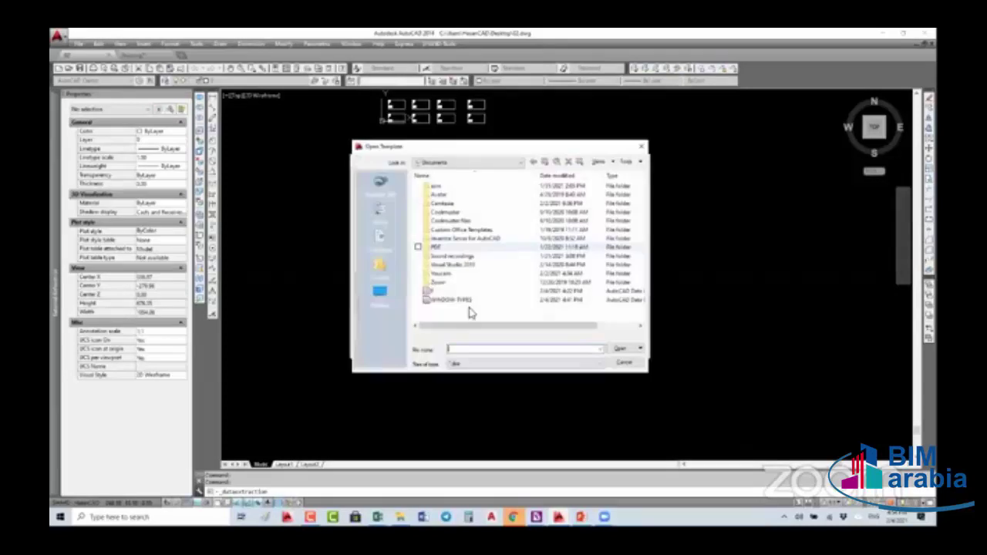
click(455, 300)
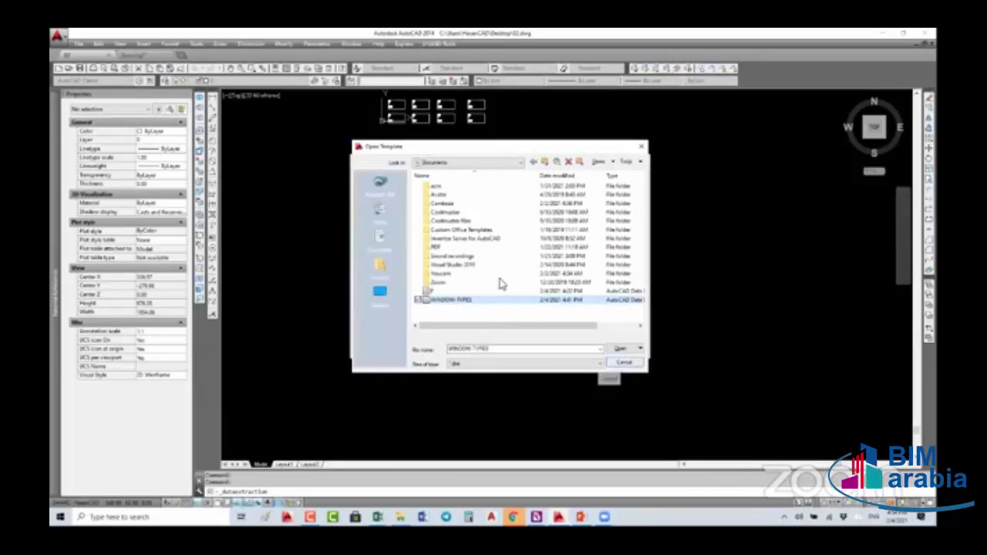
key(Escape)
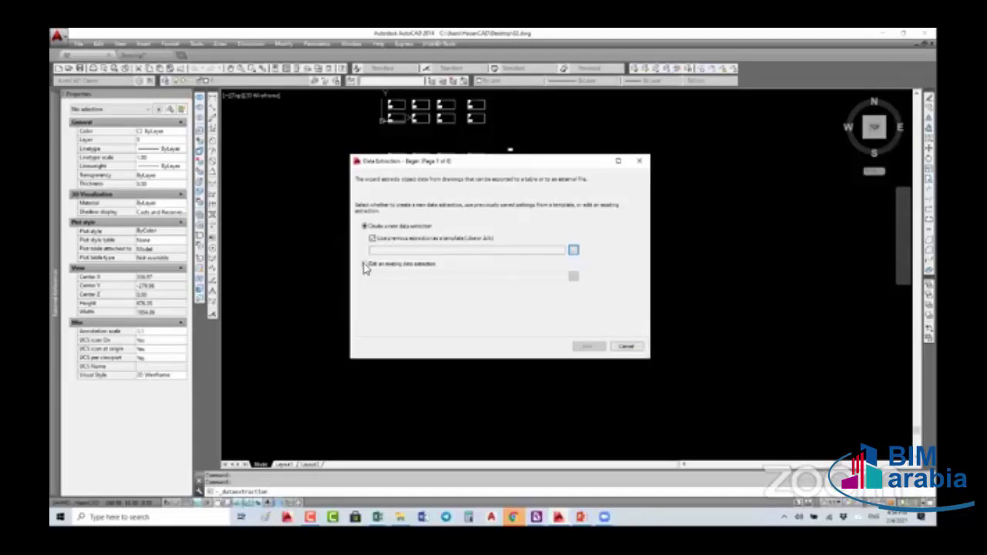
click(365, 266)
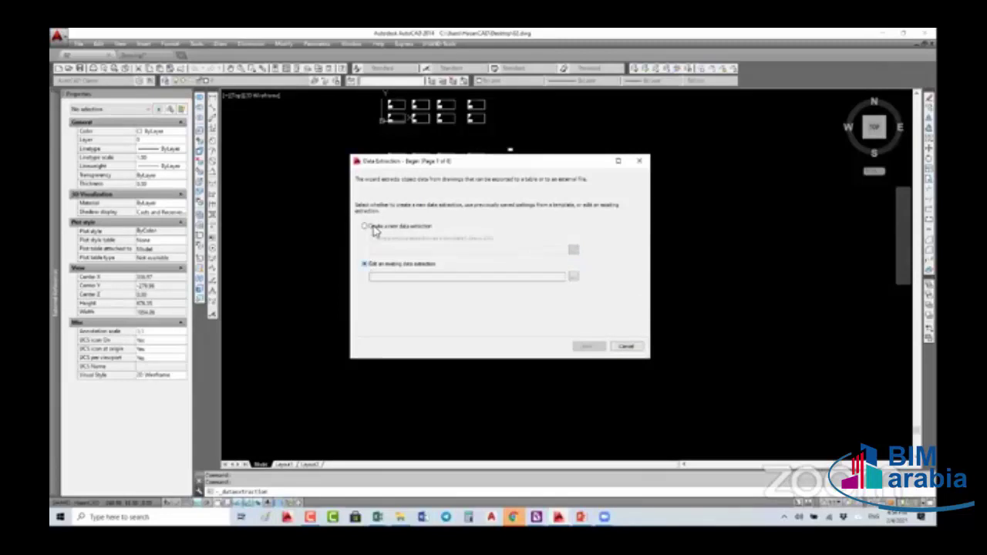
click(368, 227)
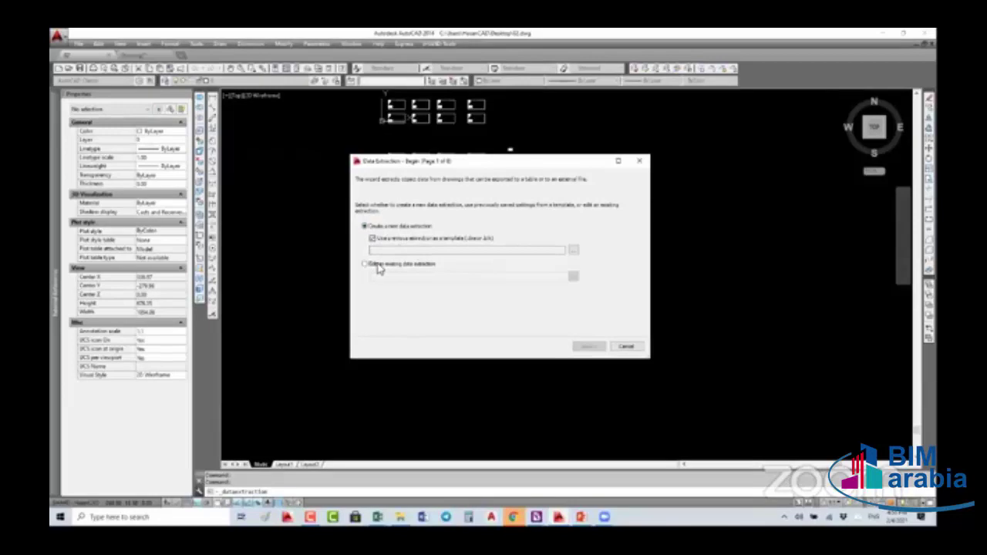
click(380, 269)
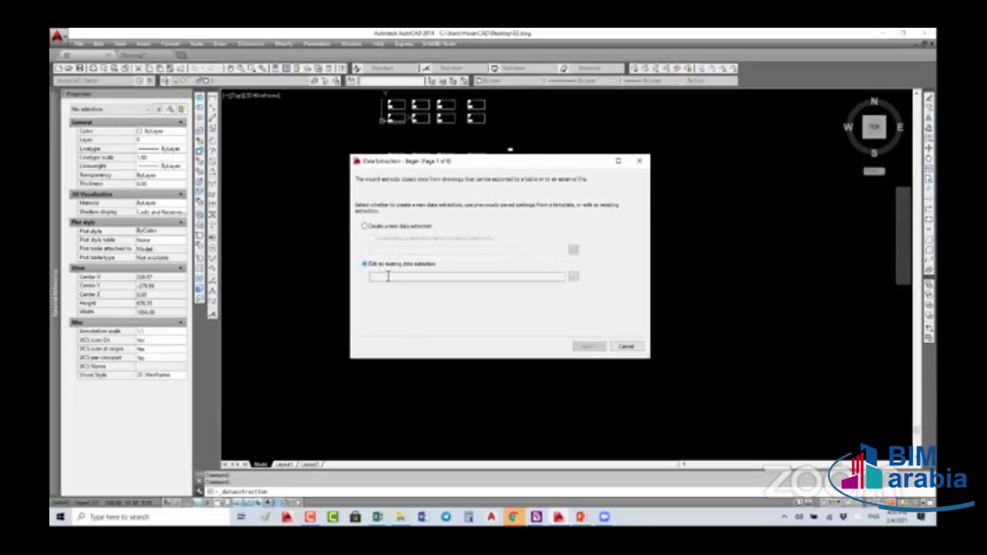
click(388, 276)
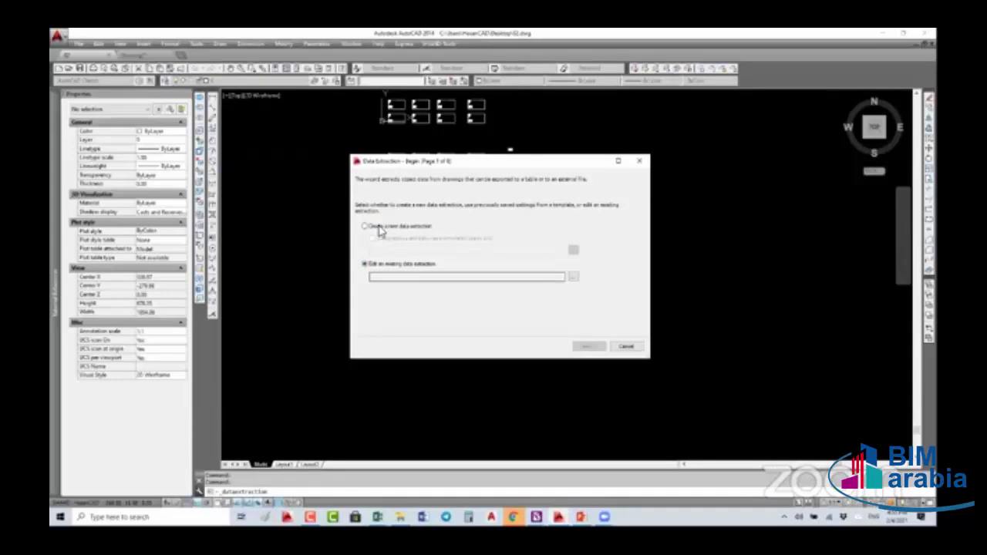
click(390, 231)
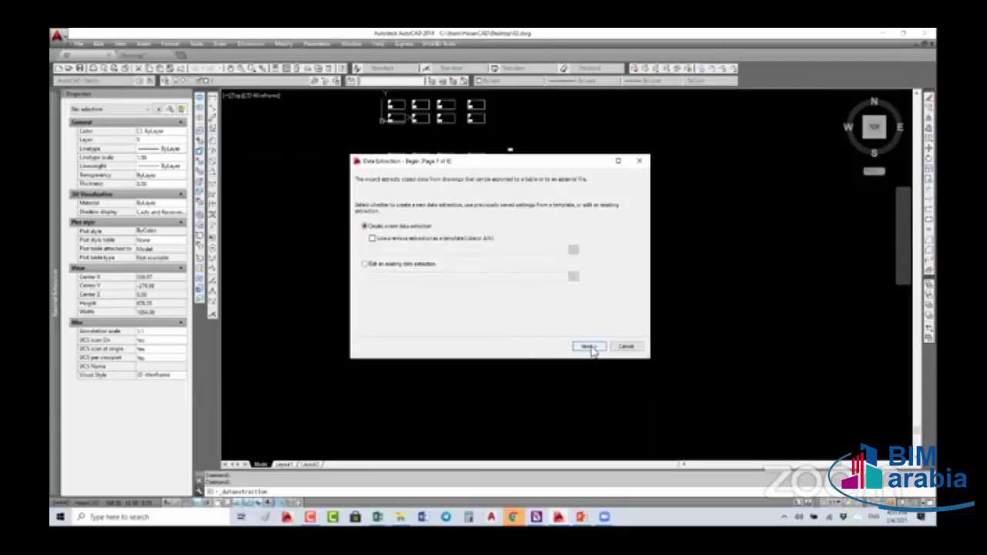
Save the new extraction file as WINDOW-TYPES1 and bring up the Add Folder options
click(589, 348)
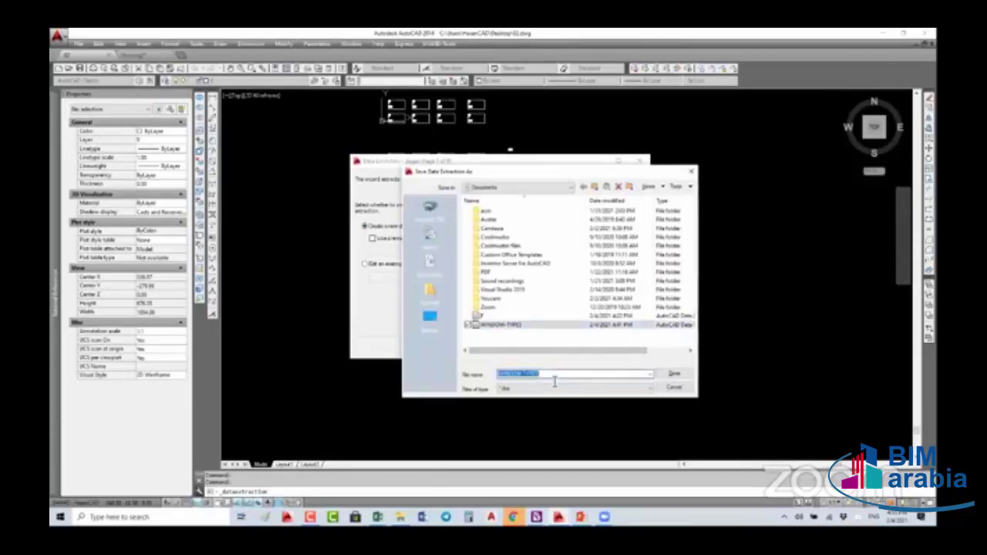
key(End)
text(1)
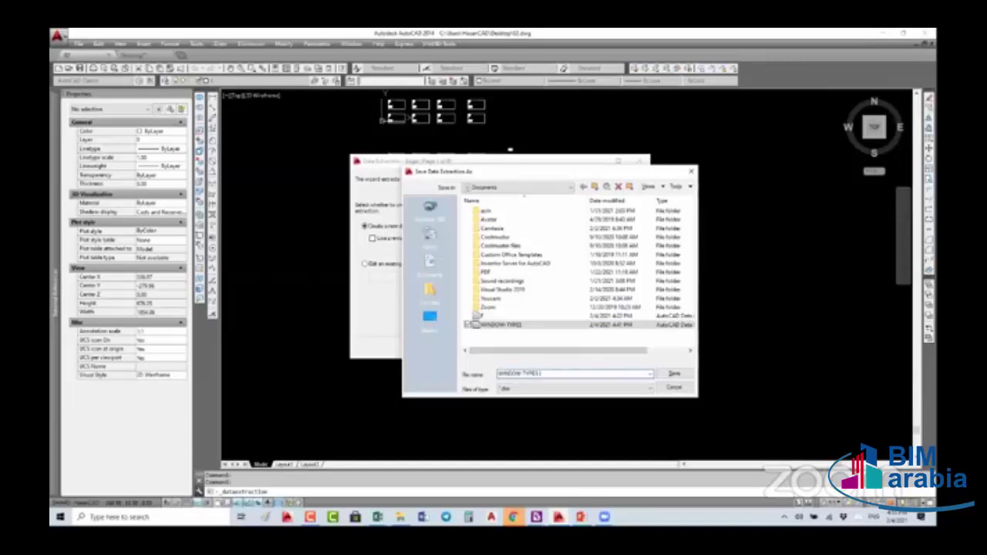
key(Return)
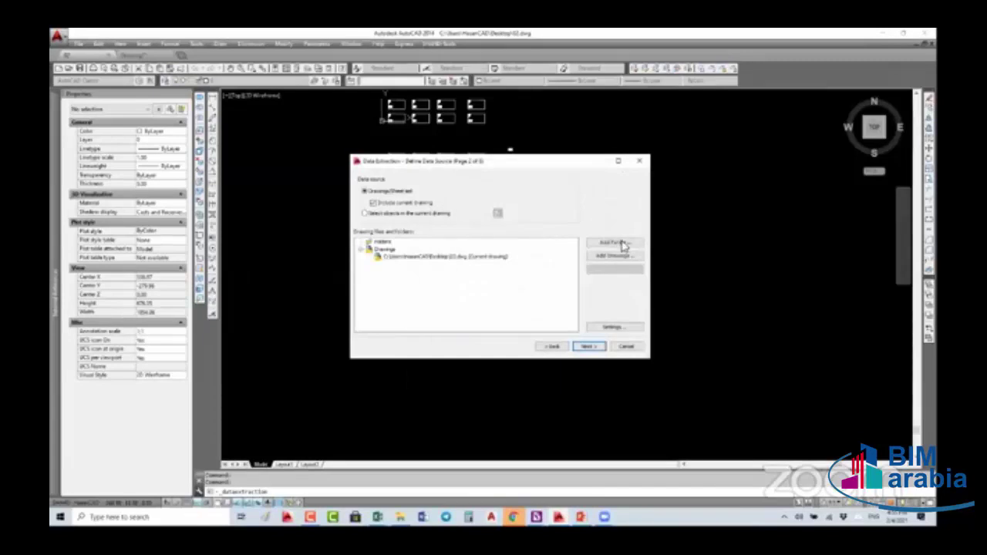
click(624, 245)
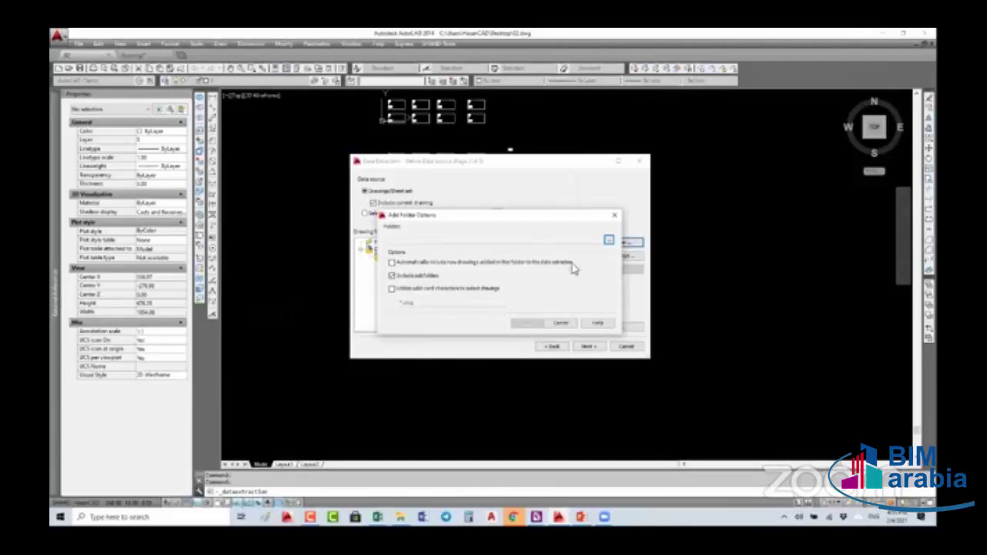
Cancel Add Folder and add Drawing2.dwg from the Desktop as a source drawing
click(563, 324)
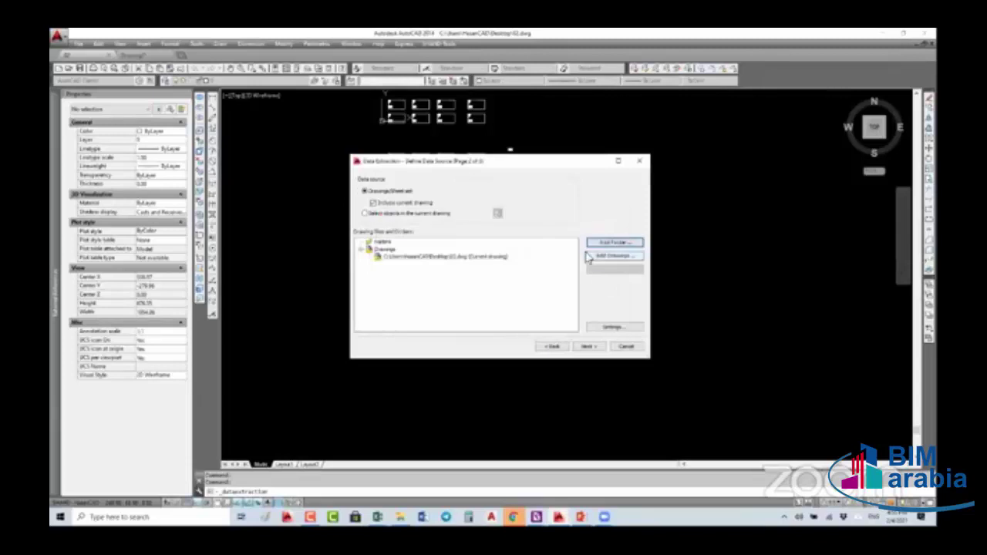
click(589, 257)
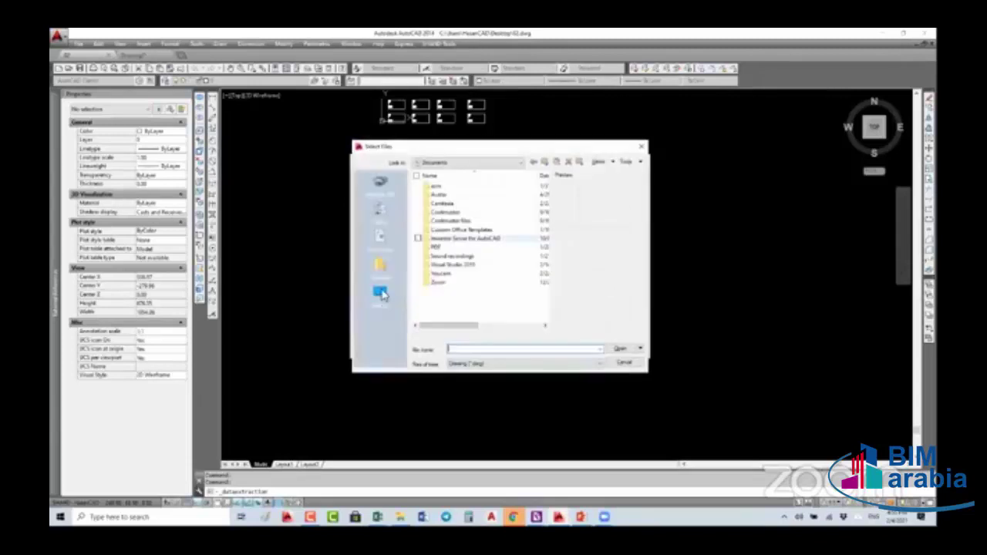
click(381, 292)
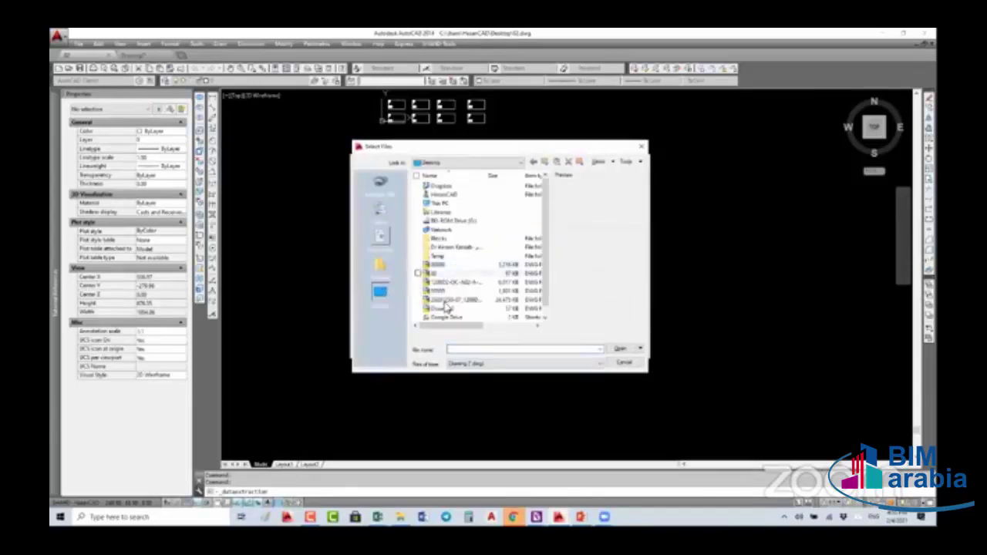
click(444, 309)
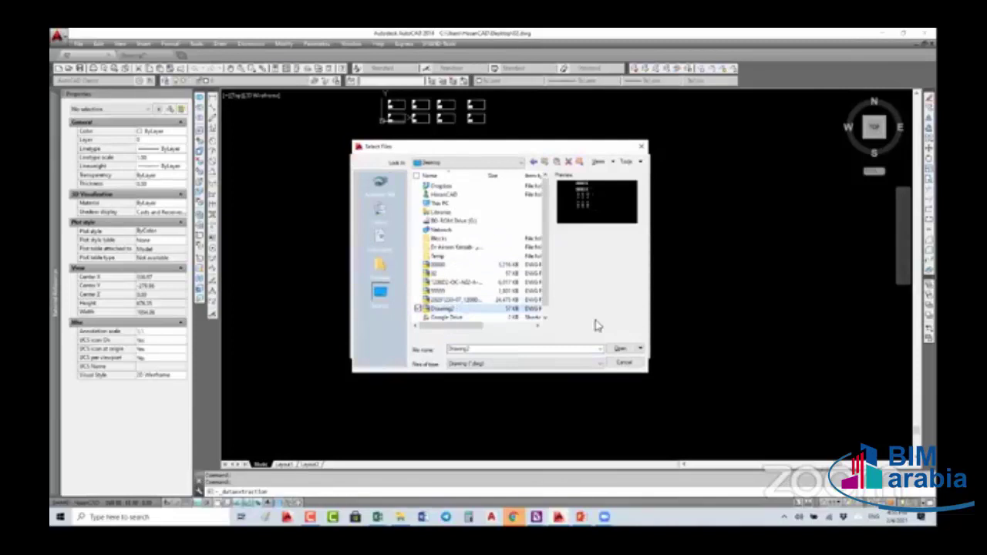
click(622, 351)
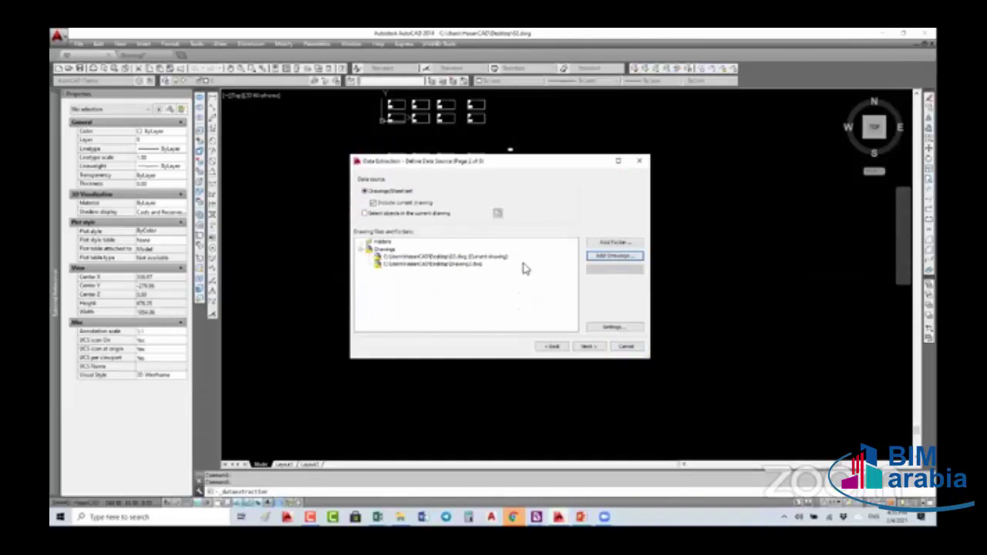
Remove the extra source entries so only Drawing2.dwg remains, then open Settings
click(614, 243)
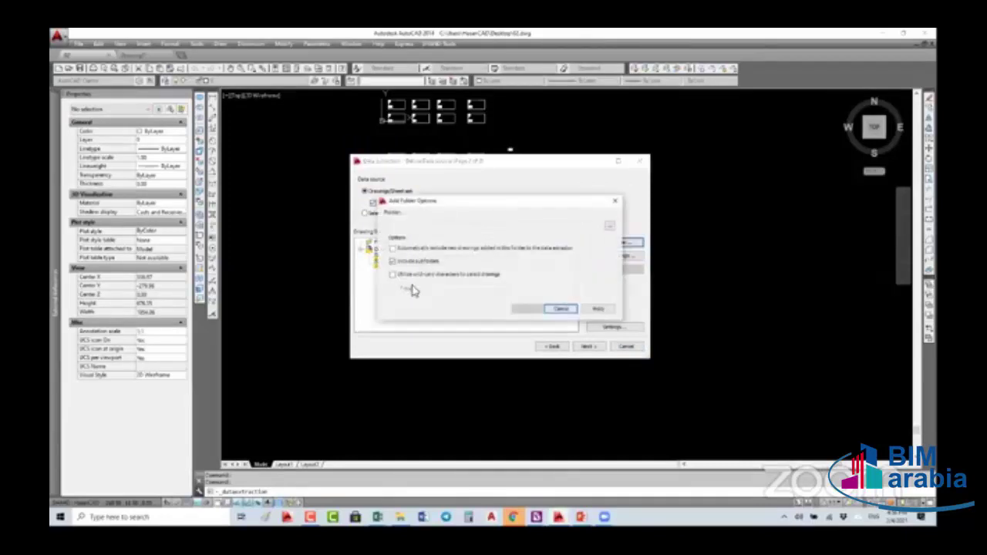
click(610, 229)
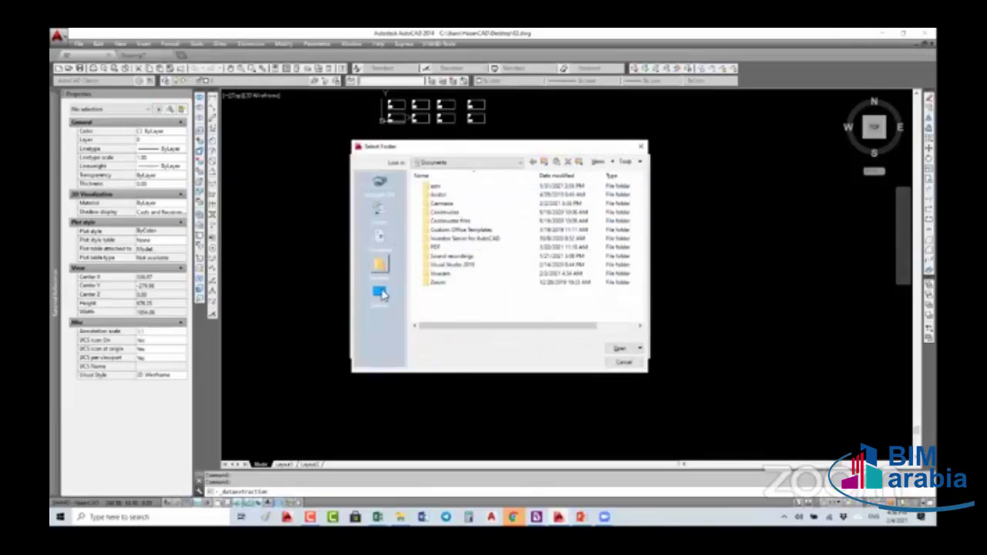
click(381, 294)
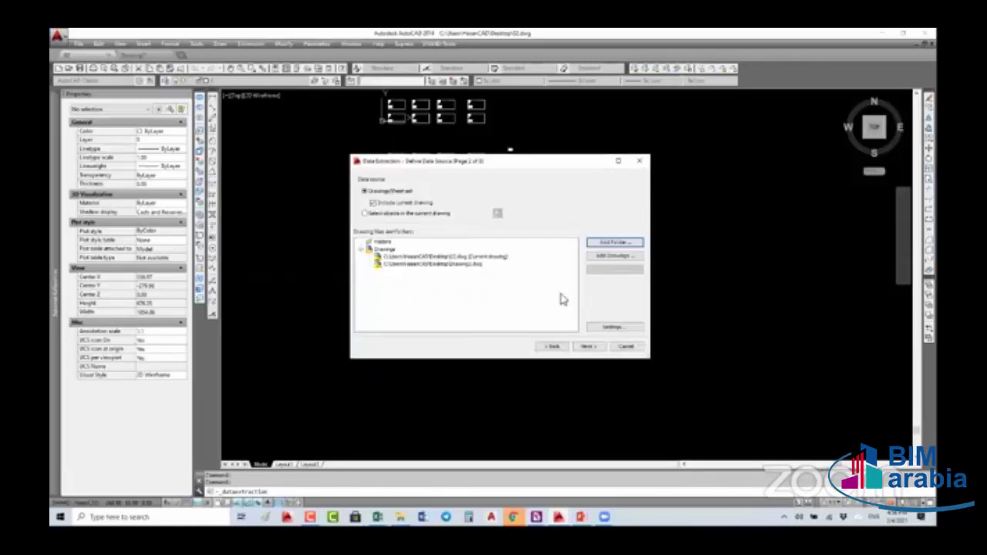
click(615, 257)
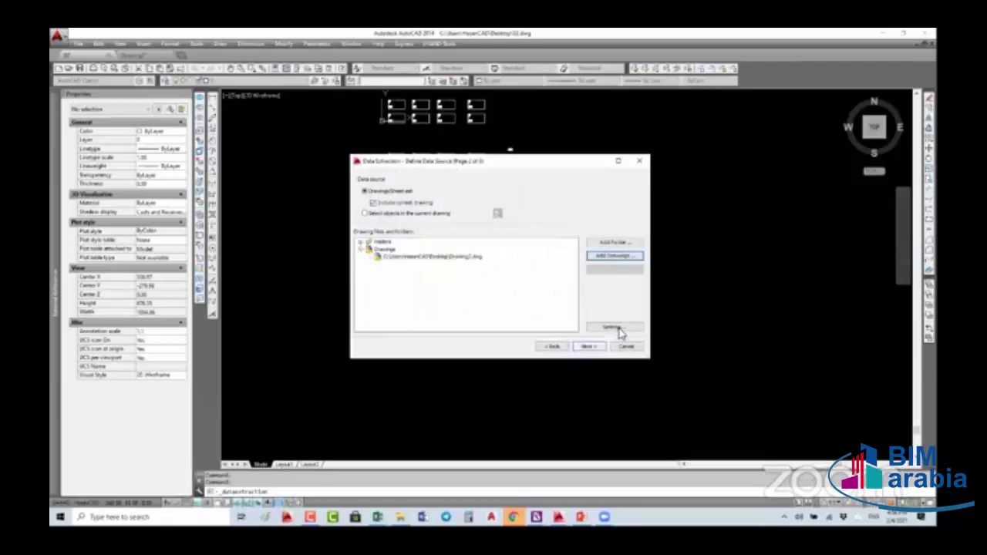
click(462, 258)
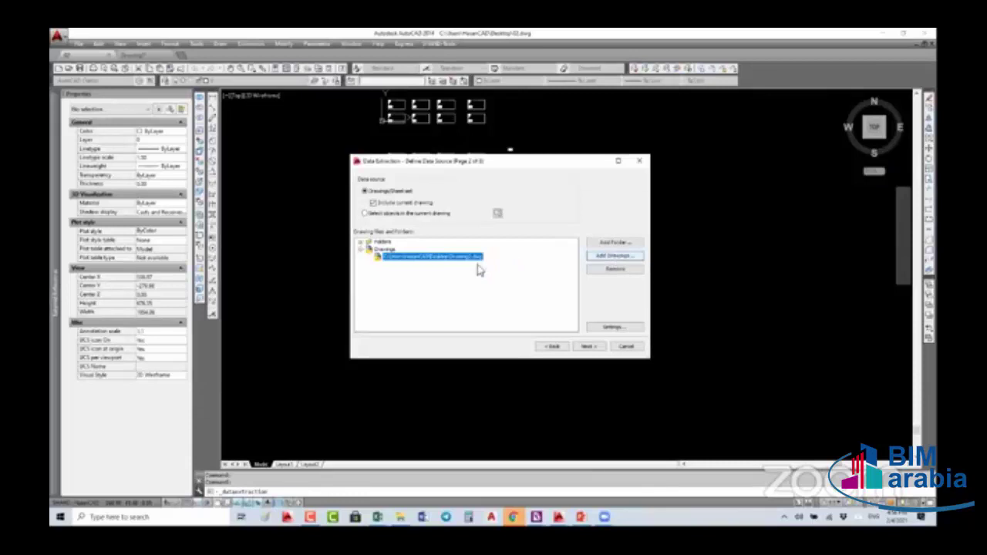
click(614, 255)
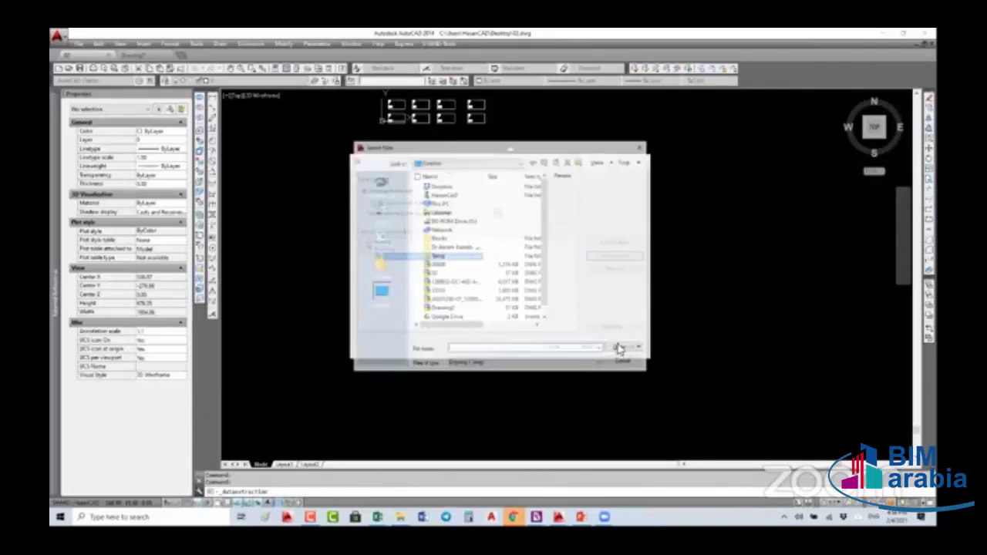
double_click(454, 265)
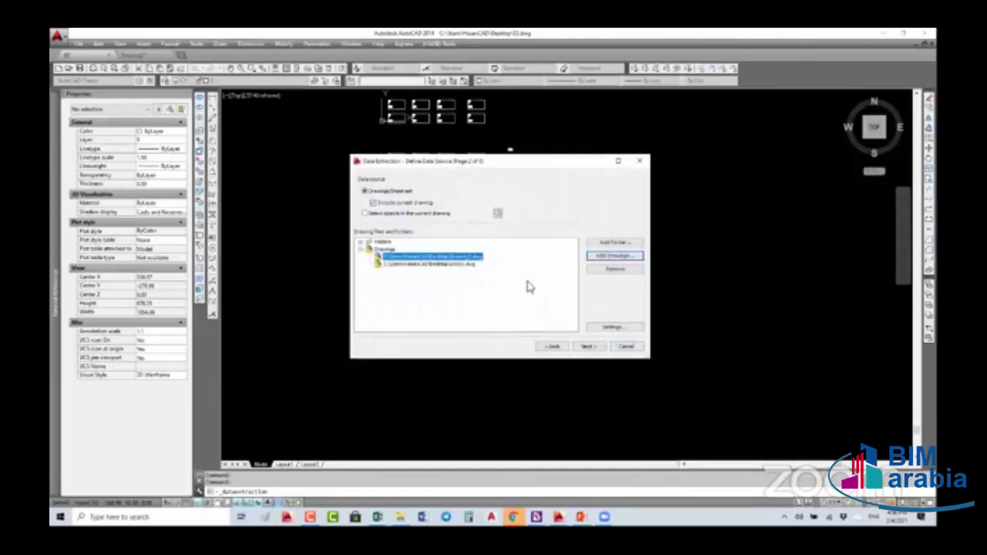
click(615, 269)
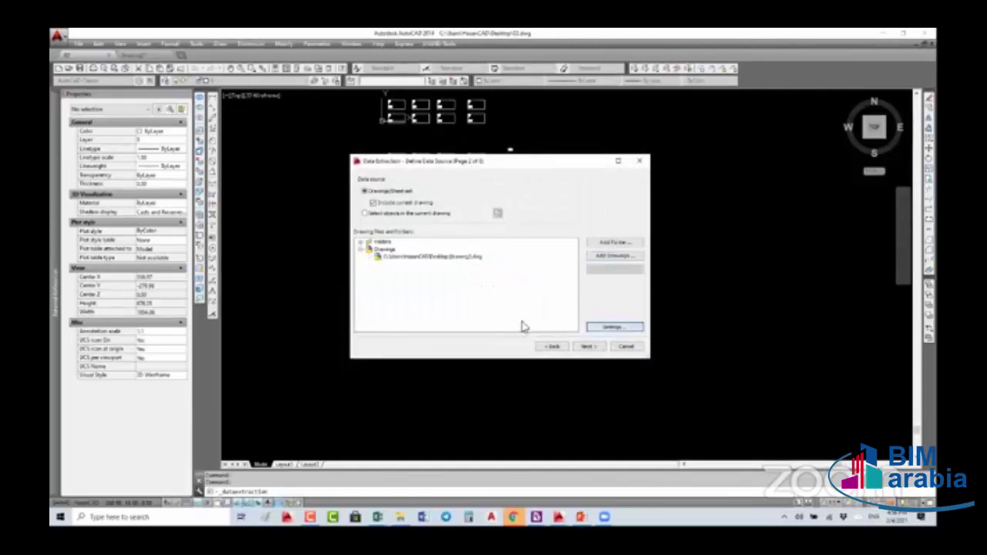
key(Return)
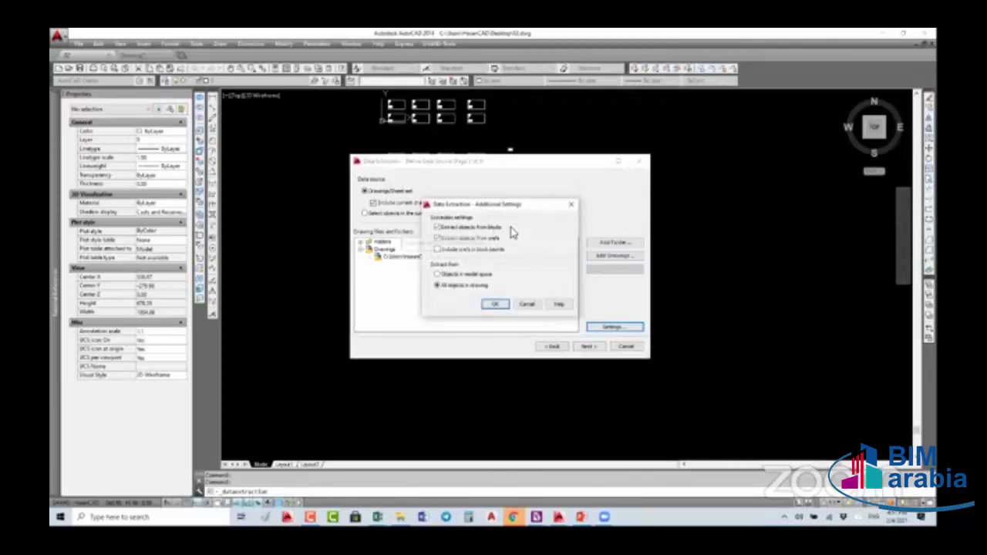
Discard the xref setting, stop loading source files, and quit the Data Extraction wizard
click(436, 238)
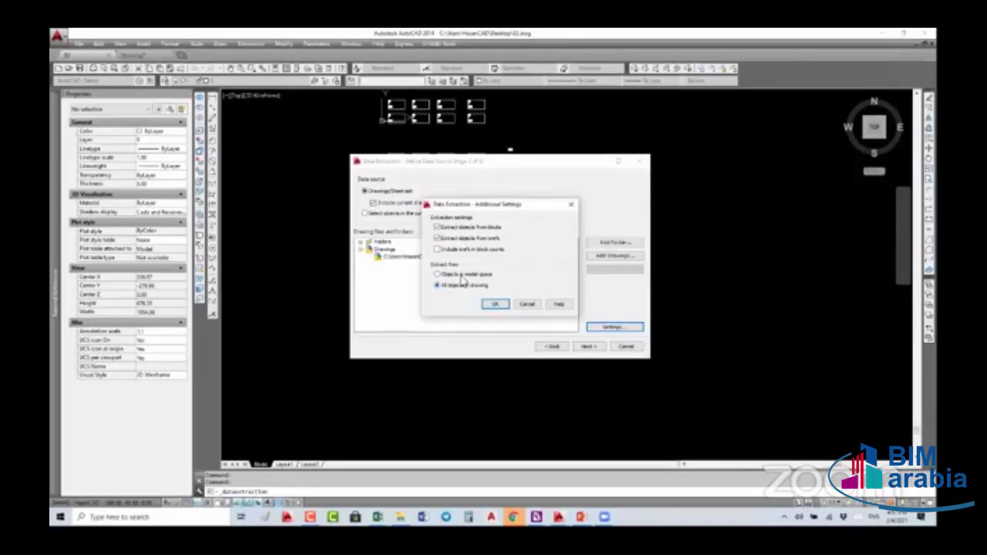
click(528, 306)
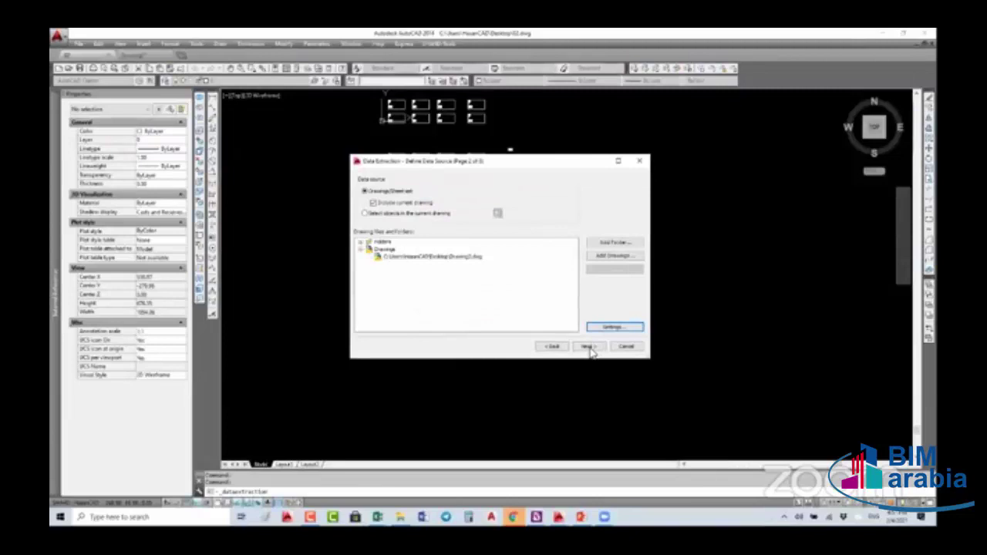
click(588, 348)
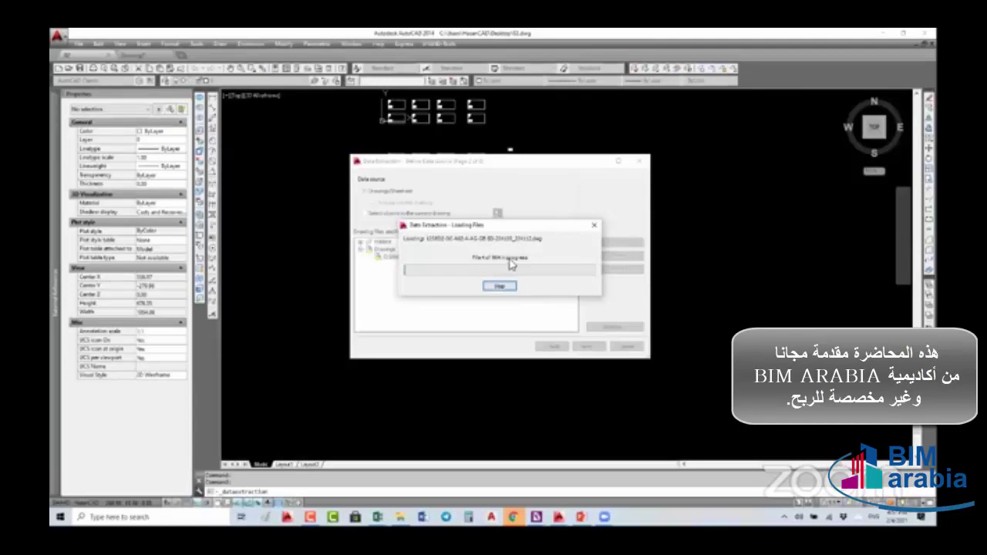
click(500, 287)
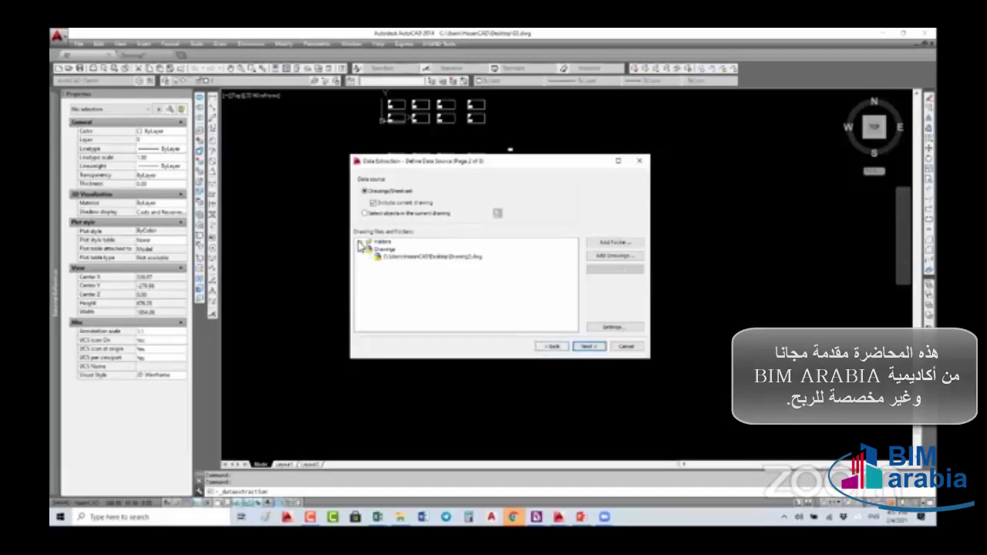
click(360, 243)
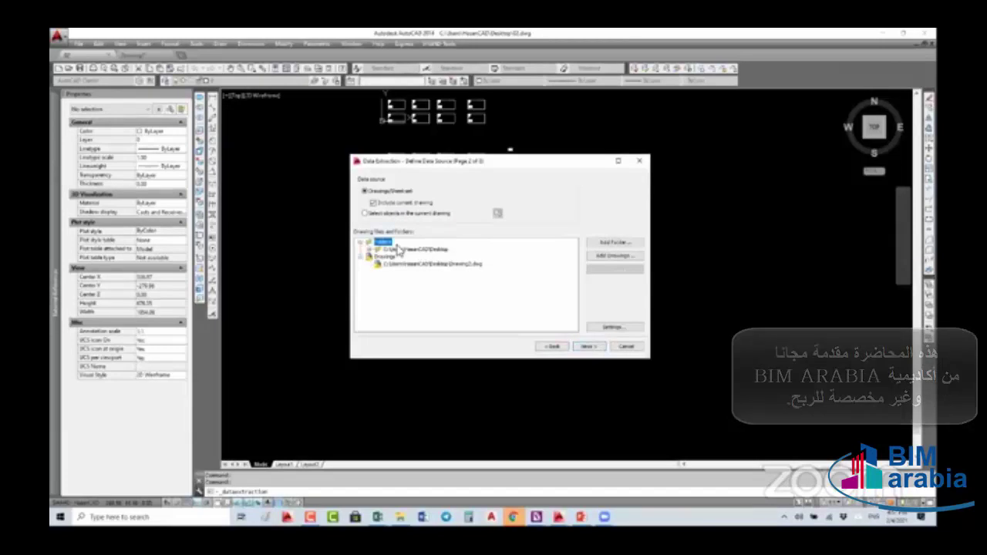
click(419, 251)
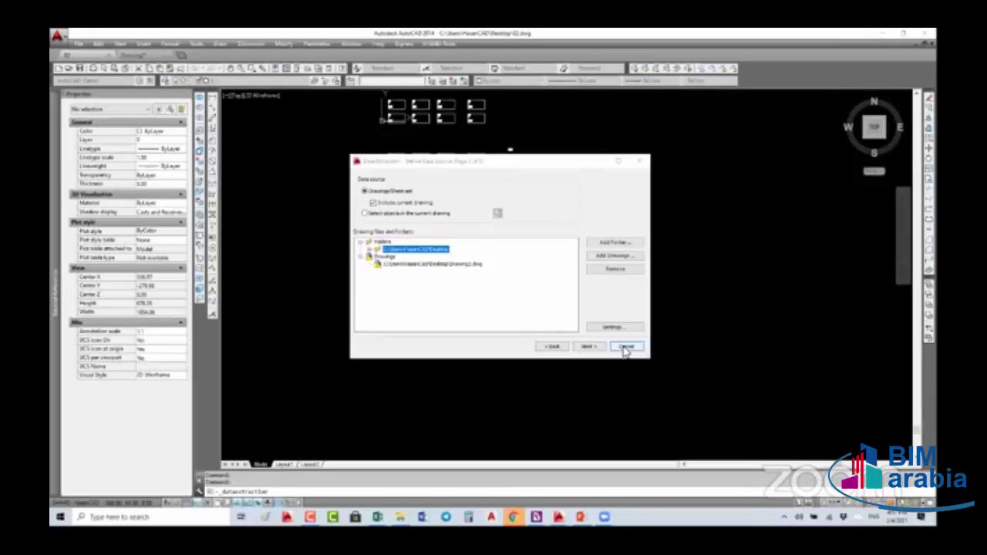
click(519, 275)
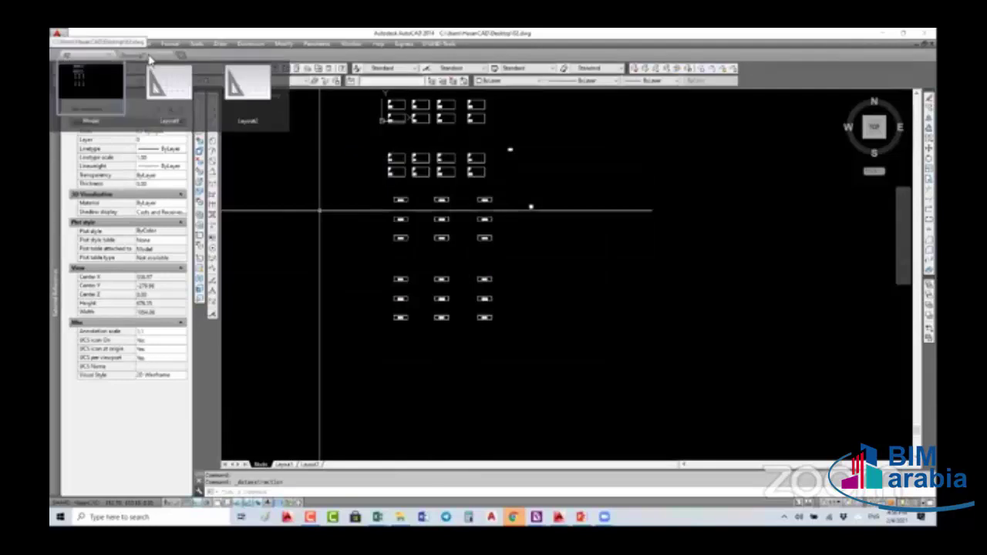
Relaunch Data Extraction as a new extraction with no template, reaching the save-as prompt
click(198, 45)
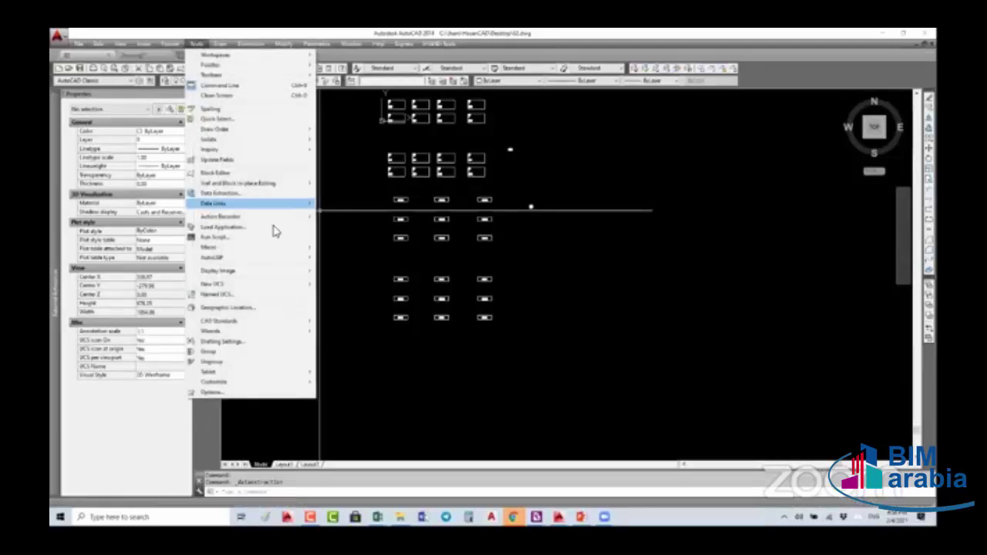
click(260, 199)
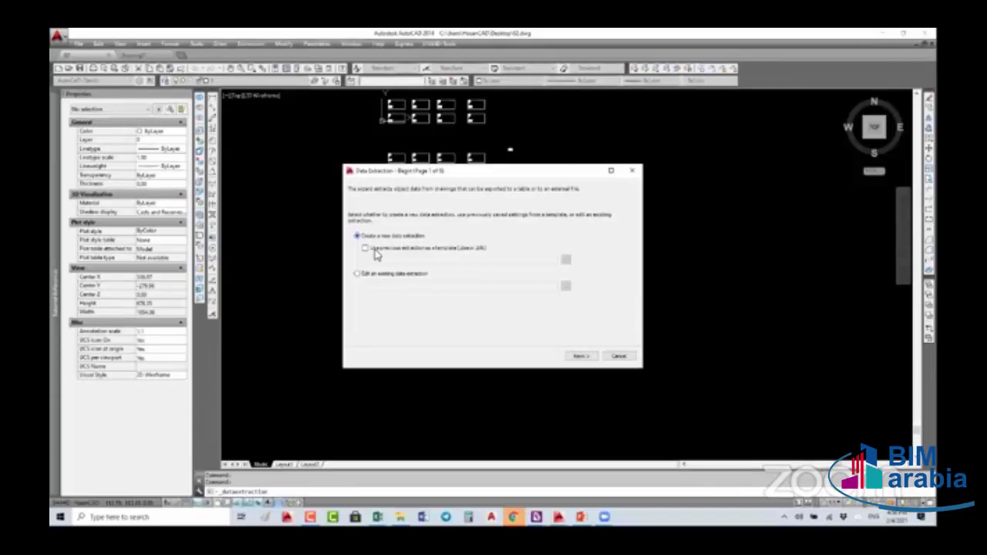
click(442, 251)
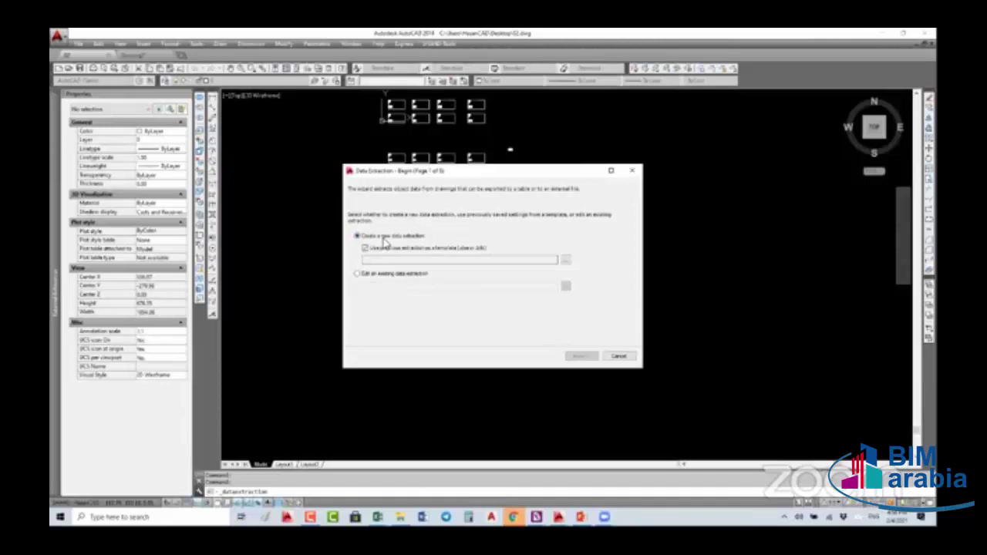
click(367, 250)
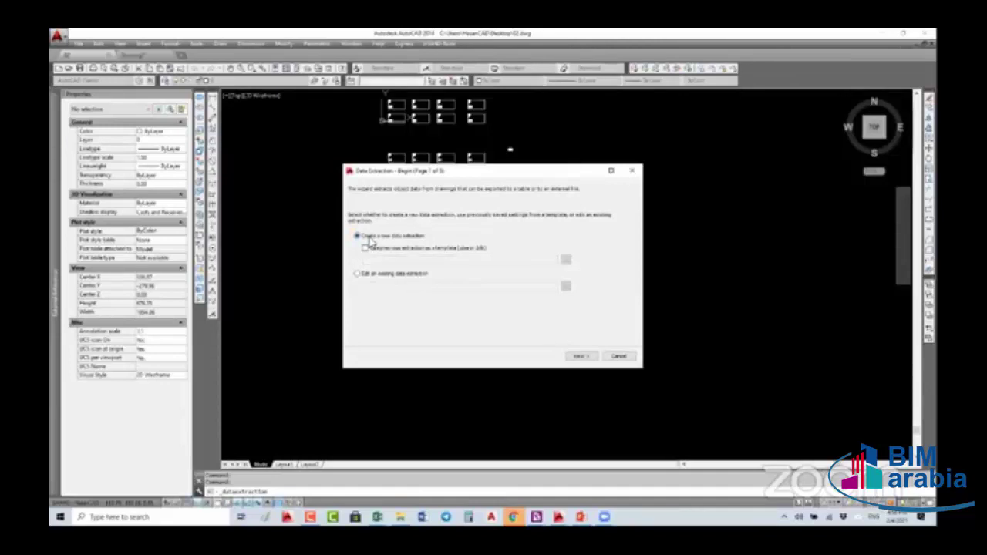
click(367, 249)
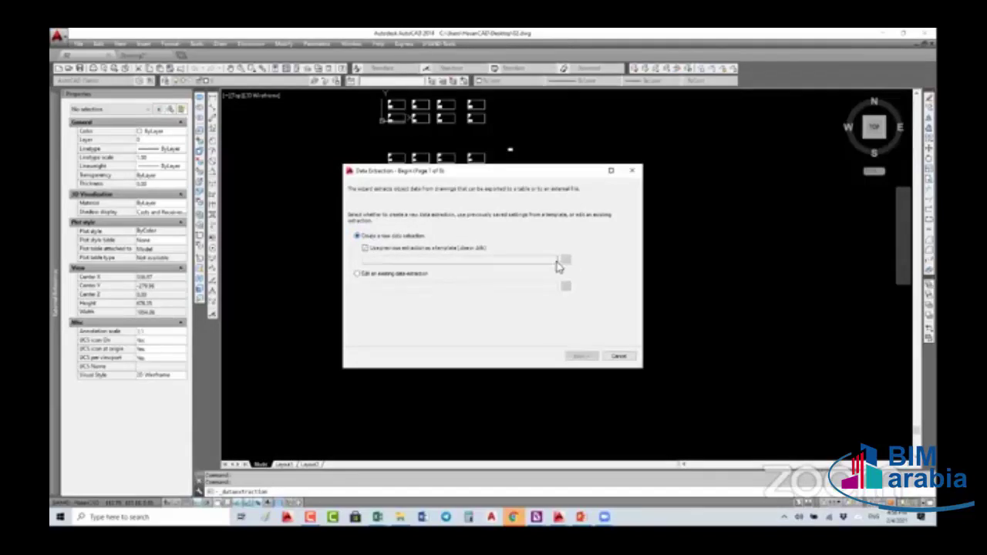
click(366, 248)
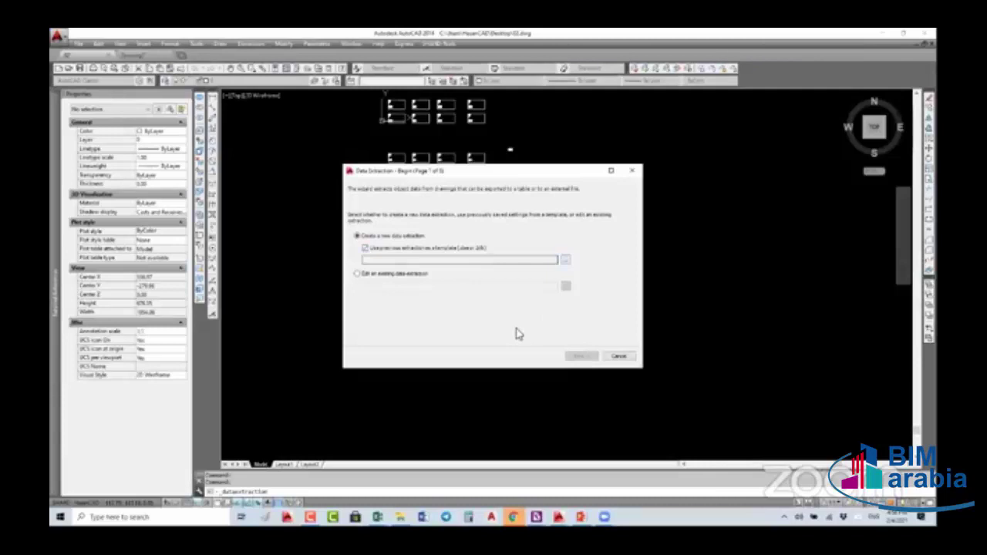
click(581, 356)
click(500, 325)
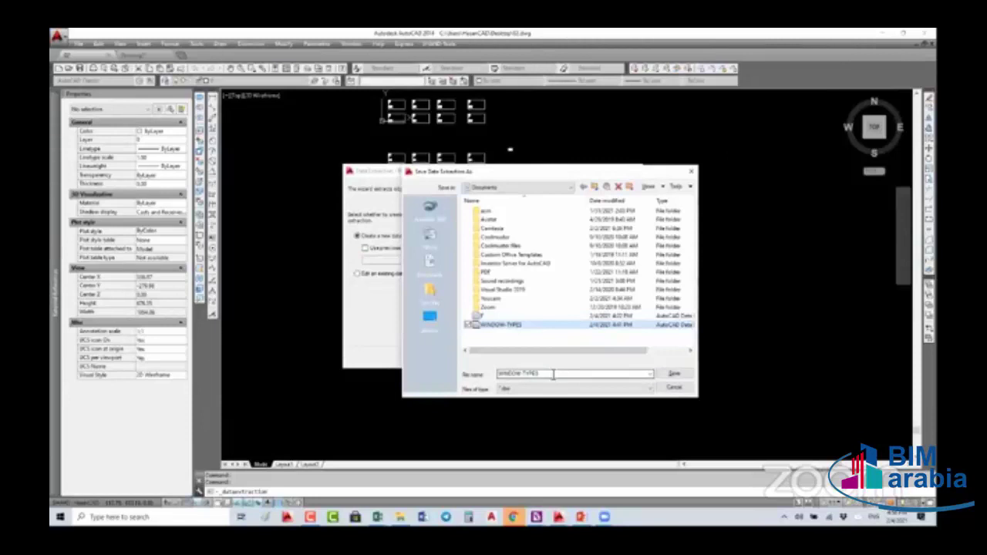
Append '02' to the extraction file name to save it as WINDOW TYPES 02, and confirm the save
click(553, 374)
text(02)
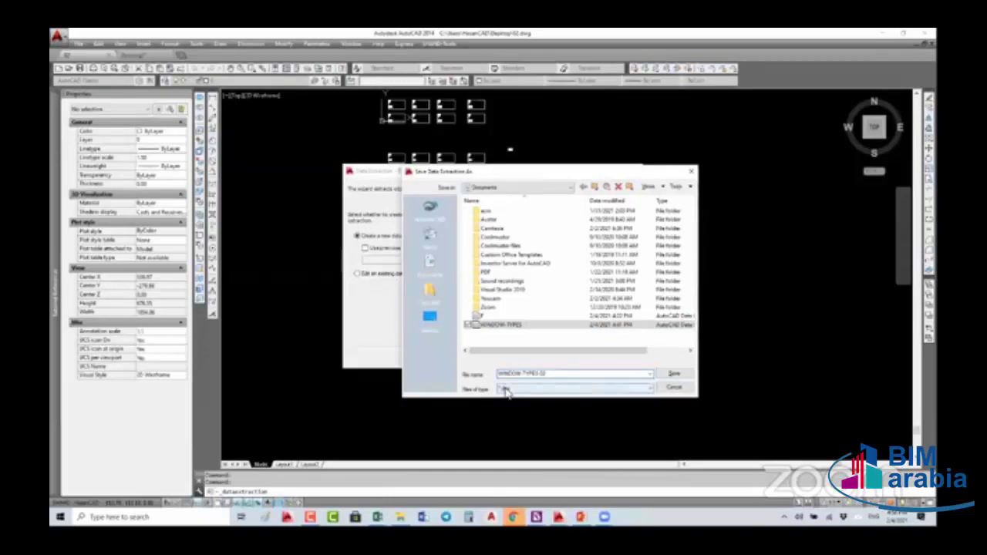
click(660, 376)
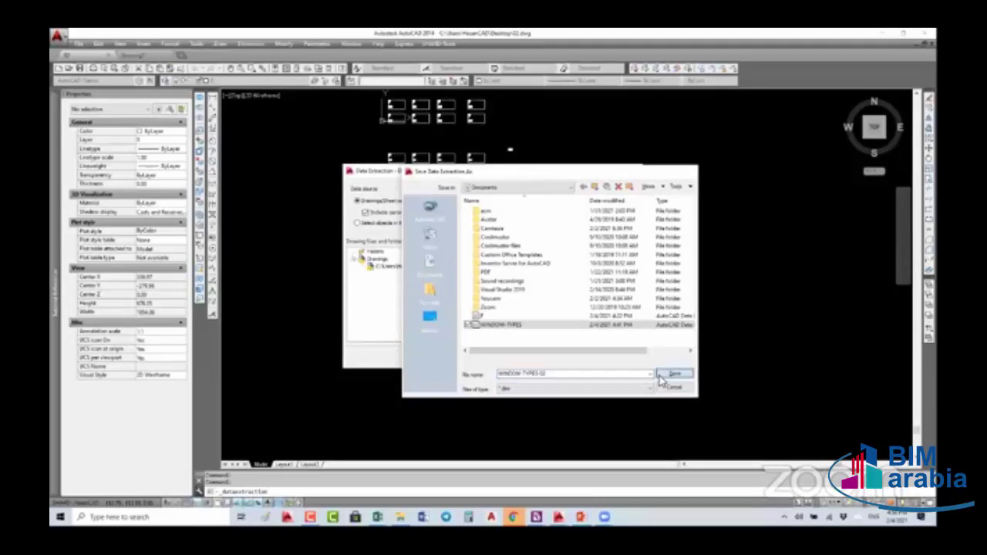
click(673, 375)
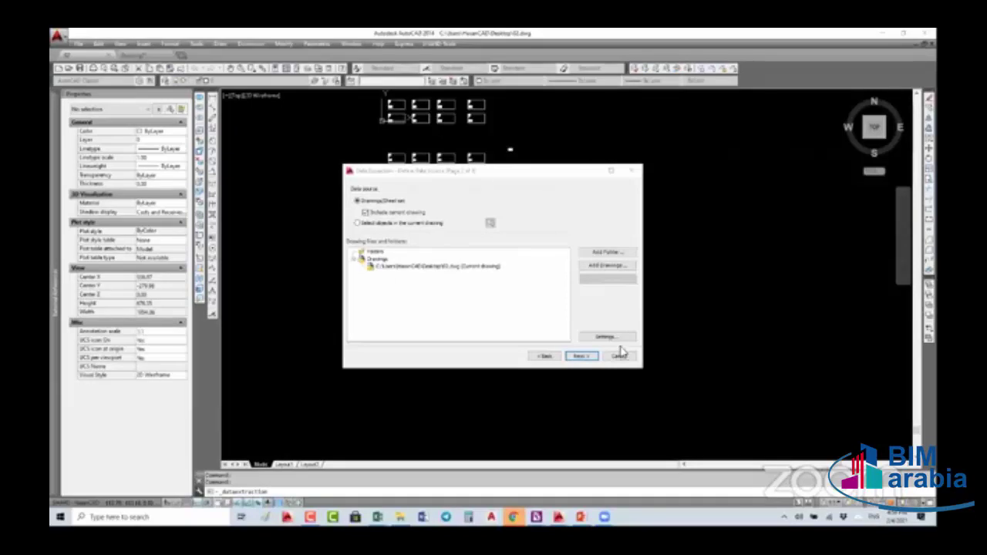
Add Drawing2 as a second source drawing alongside the current drawing, then advance to Select Objects
click(608, 265)
key(Return)
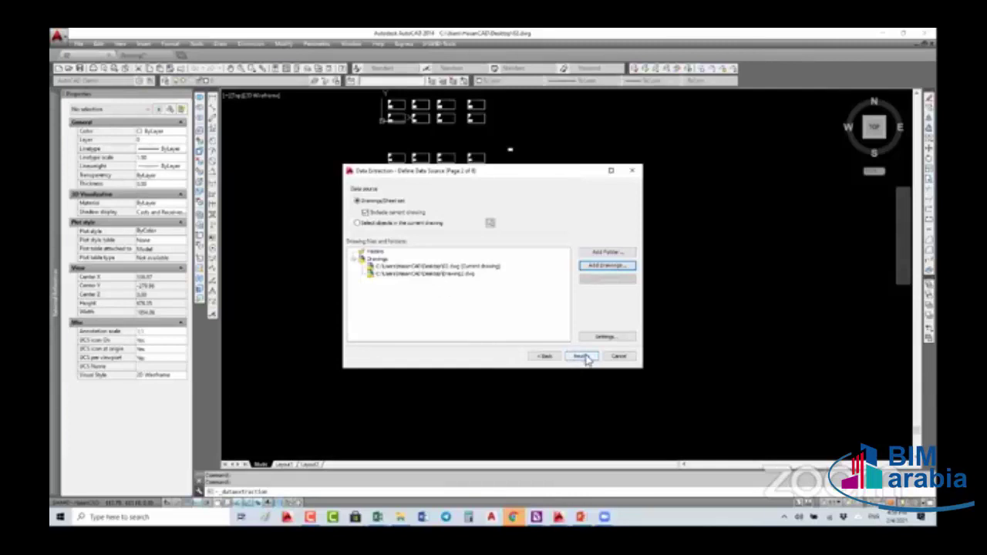
click(587, 359)
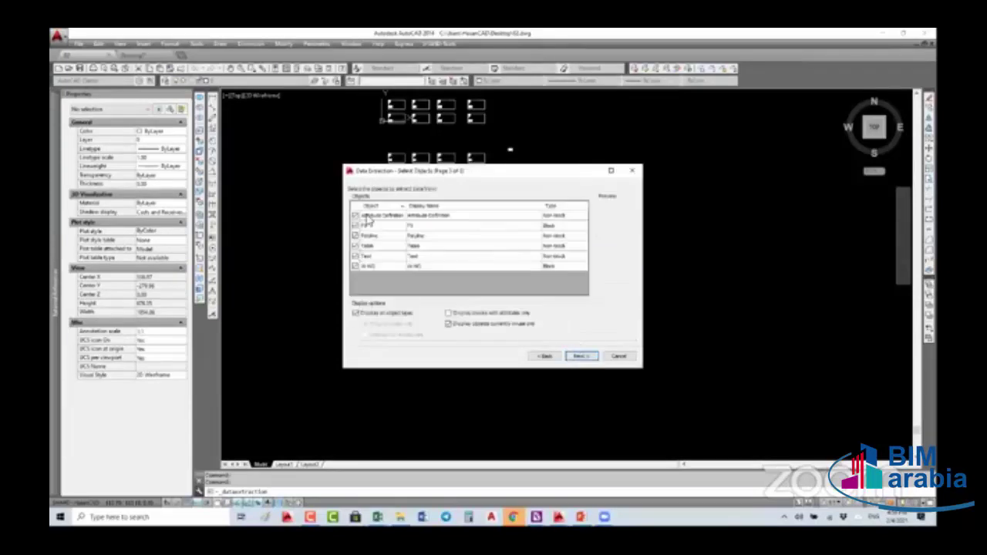
Limit the object list to blocks only and preview the first window block
click(369, 217)
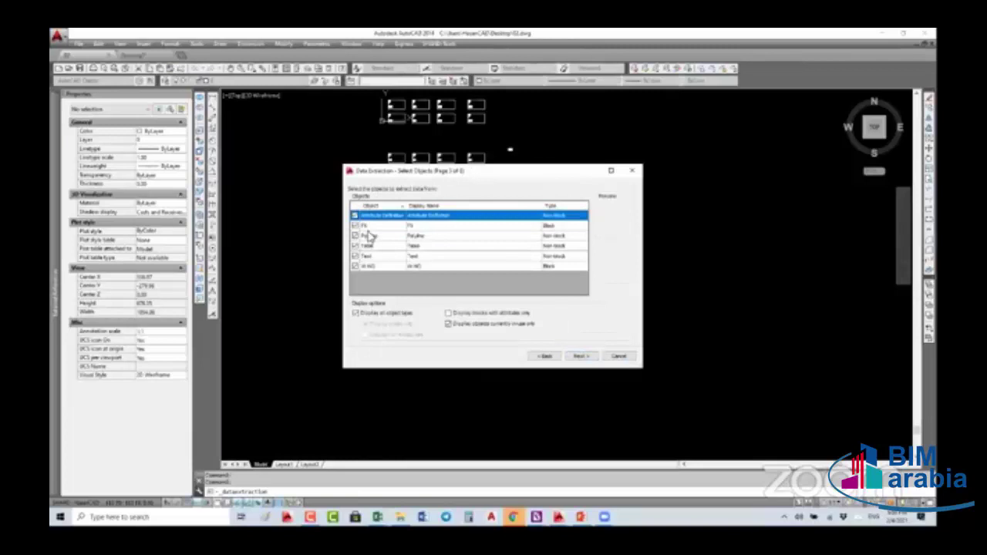
click(355, 220)
click(357, 216)
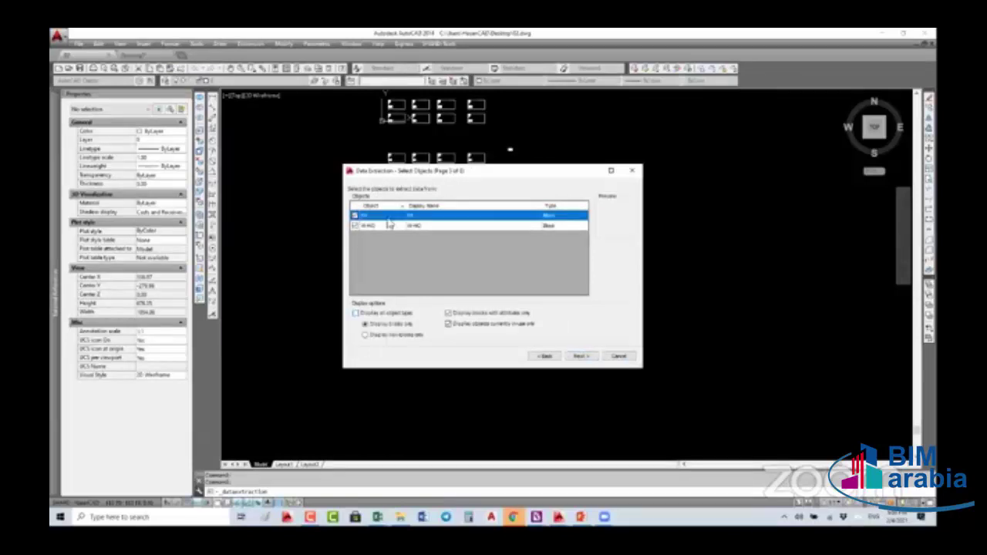
Clear the Misc, General, Drawing and 3D Visualization categories from the property filter
click(580, 357)
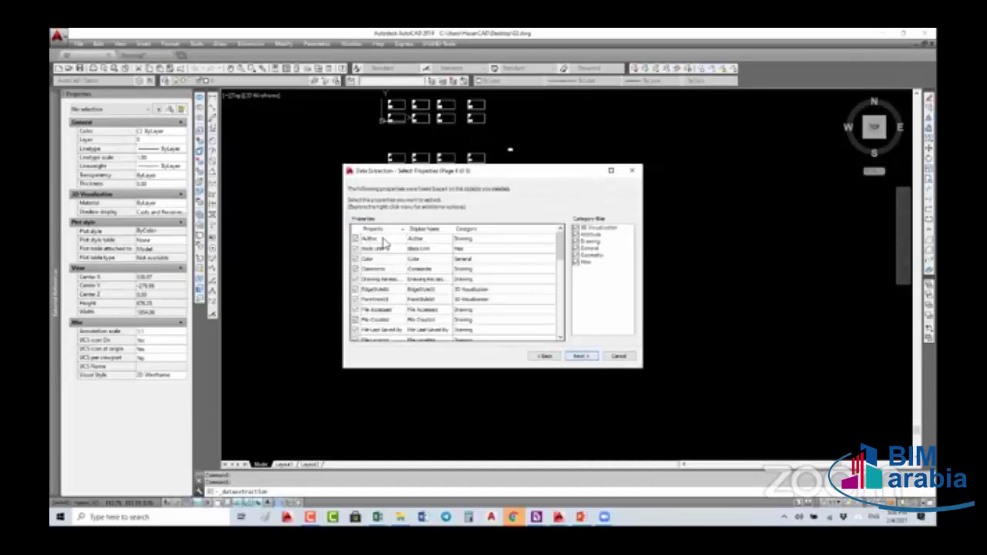
click(377, 239)
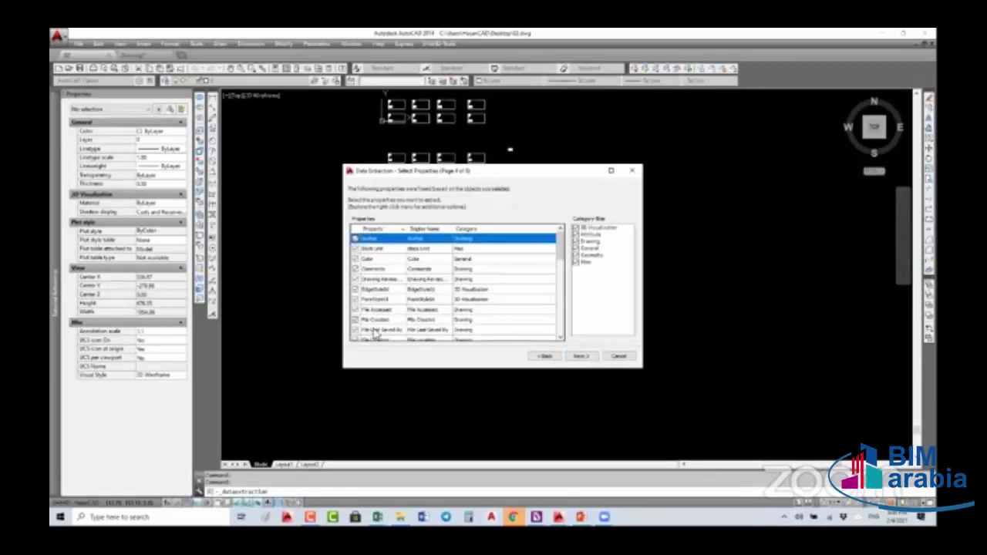
click(576, 263)
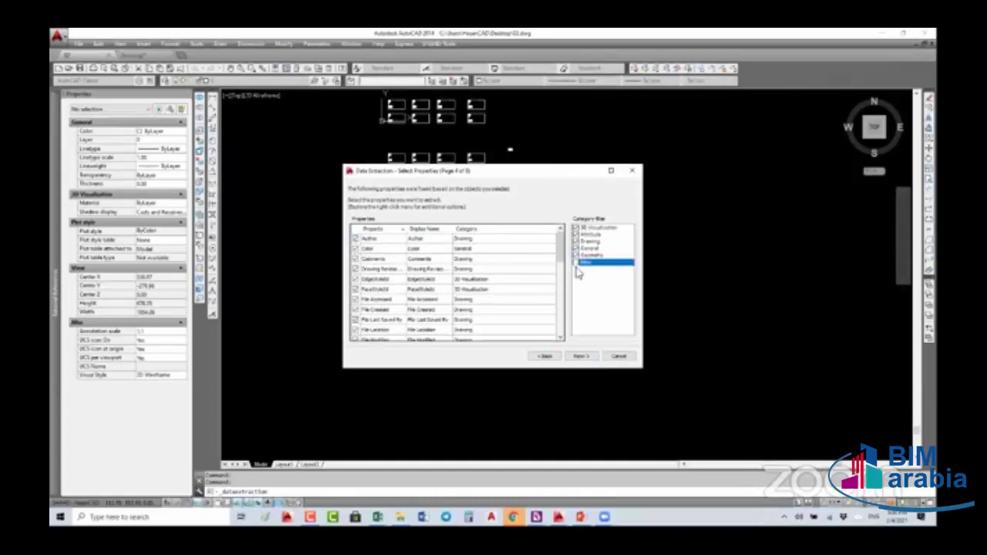
click(576, 248)
click(576, 241)
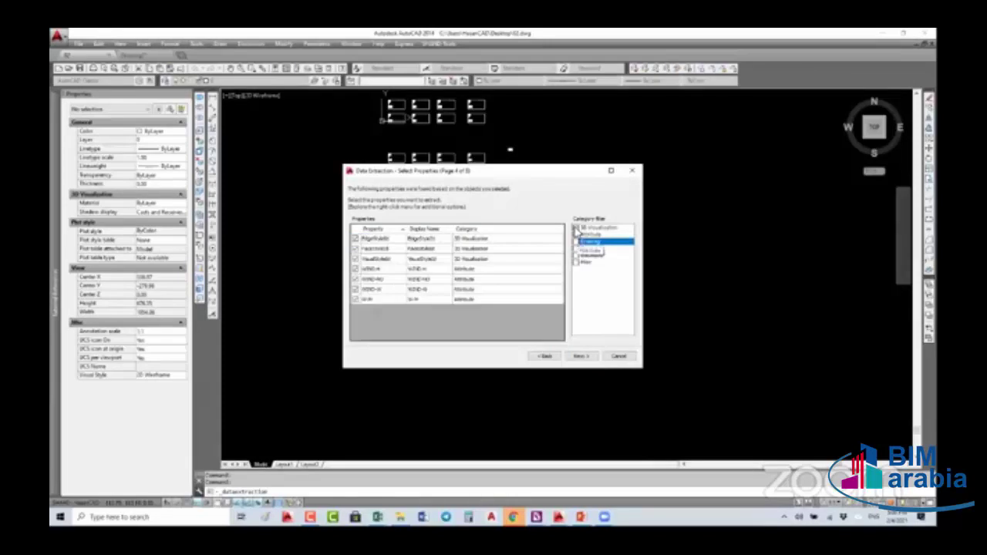
click(576, 228)
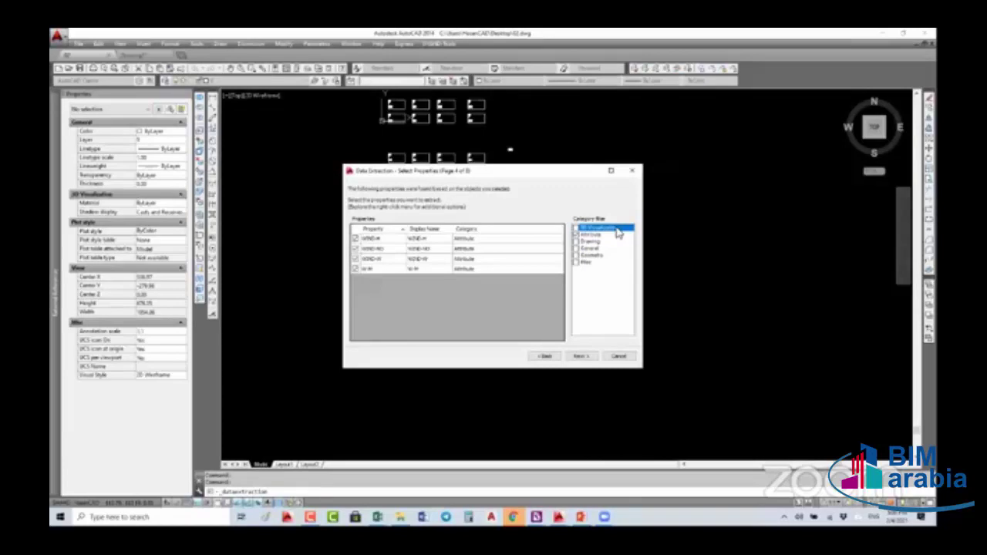
Toggle the Attribute, 3D Visualization, Drawing, General and Geometry category filters to review their properties
click(576, 235)
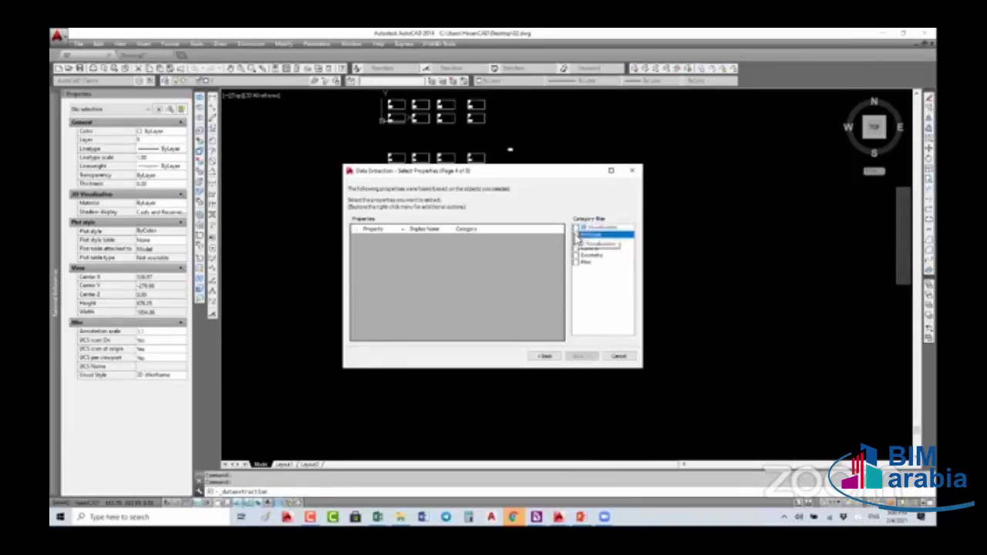
click(576, 229)
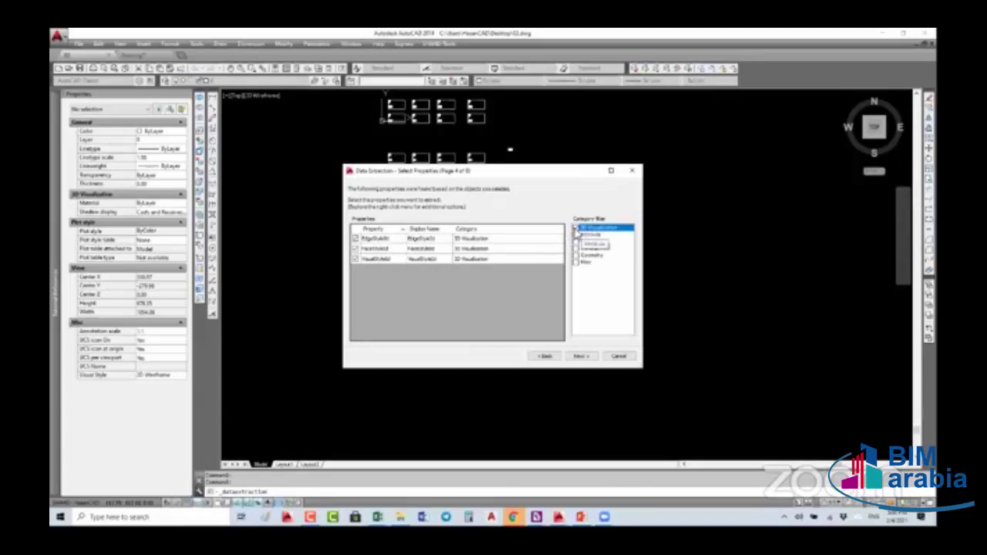
click(575, 229)
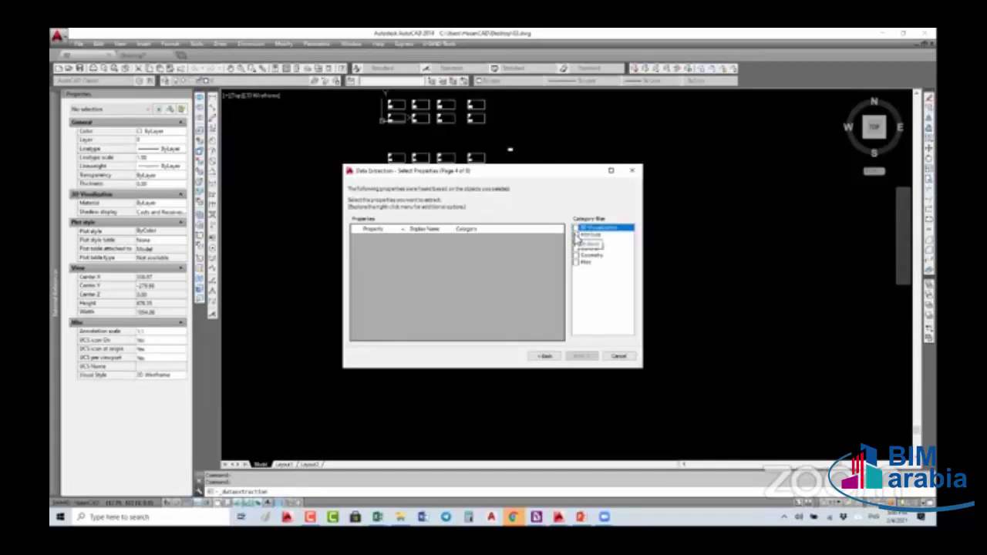
click(575, 241)
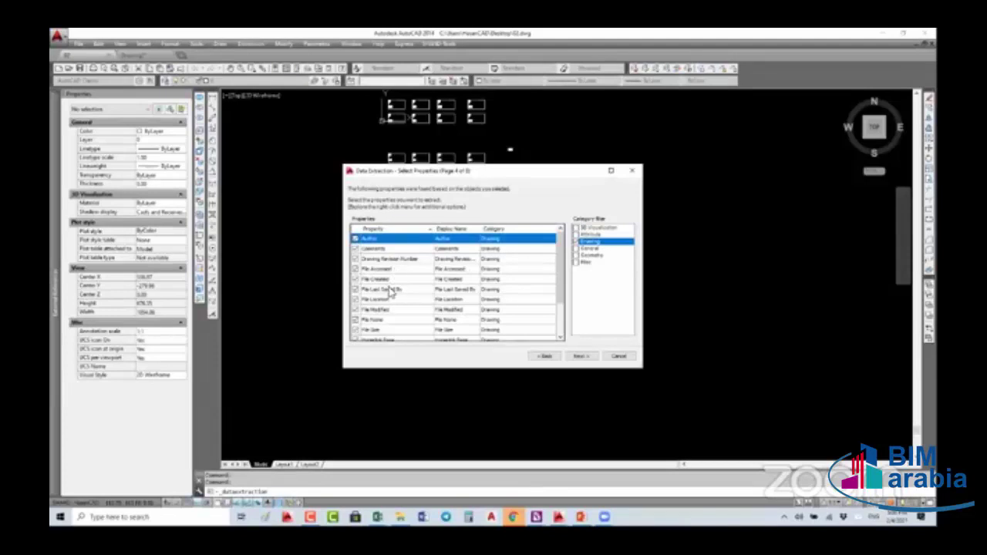
scroll(399, 295, down, 2)
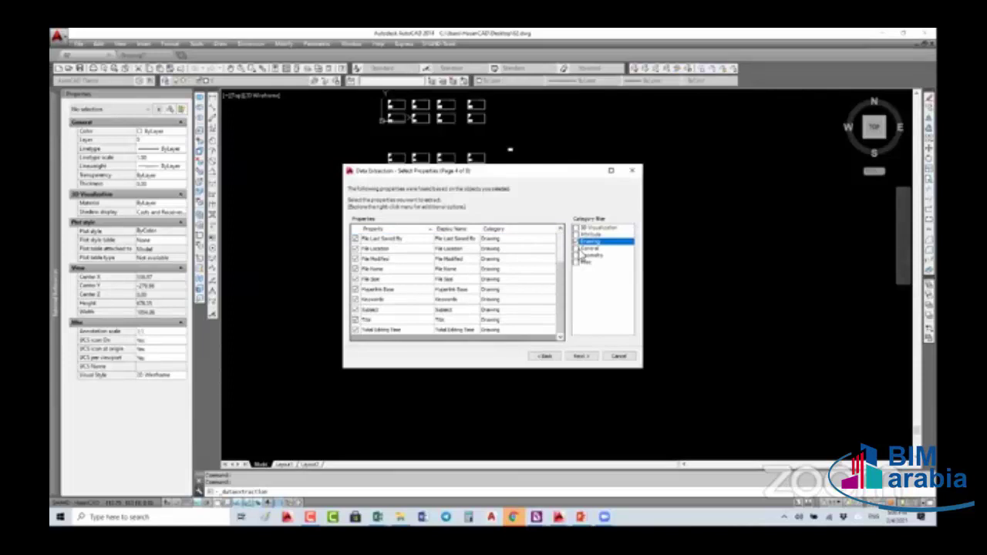
click(576, 241)
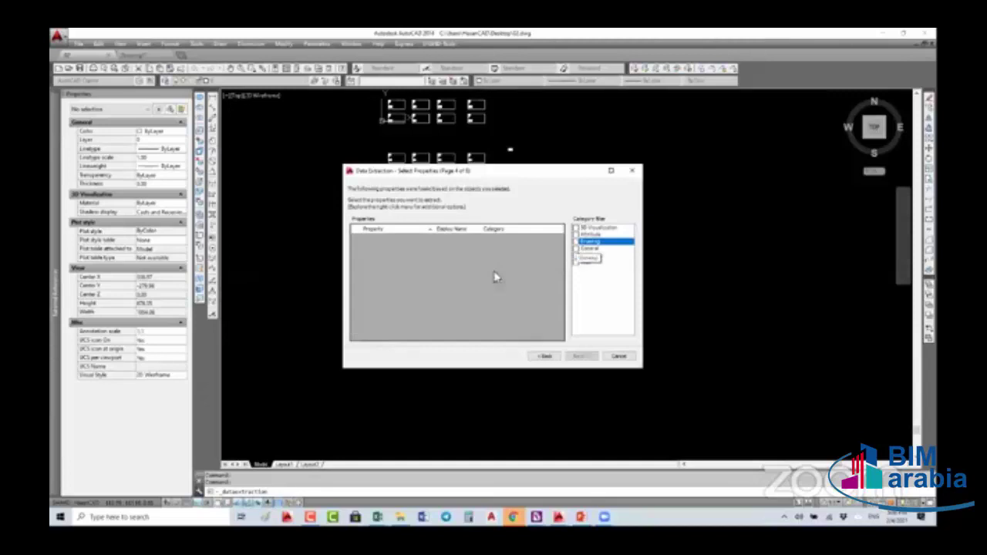
click(576, 248)
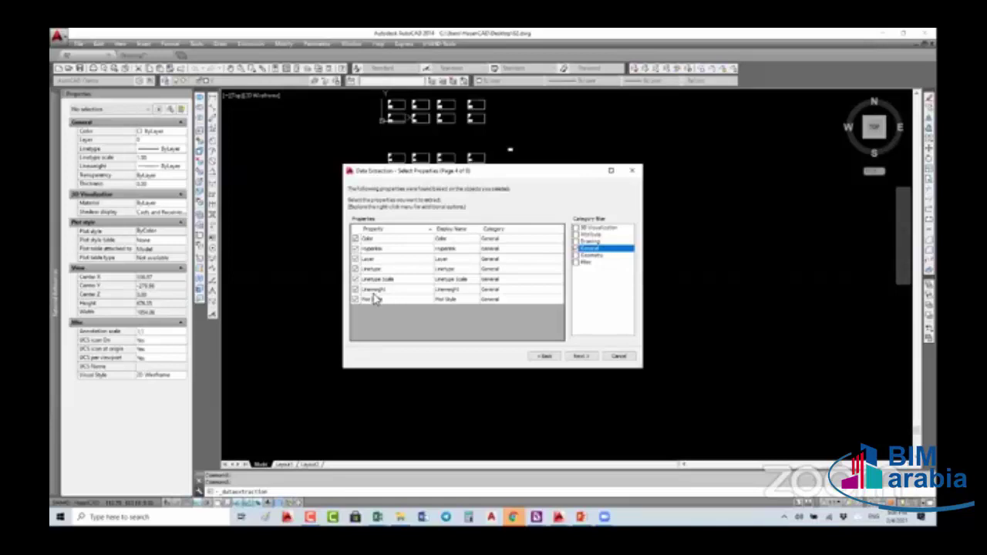
click(577, 255)
click(576, 249)
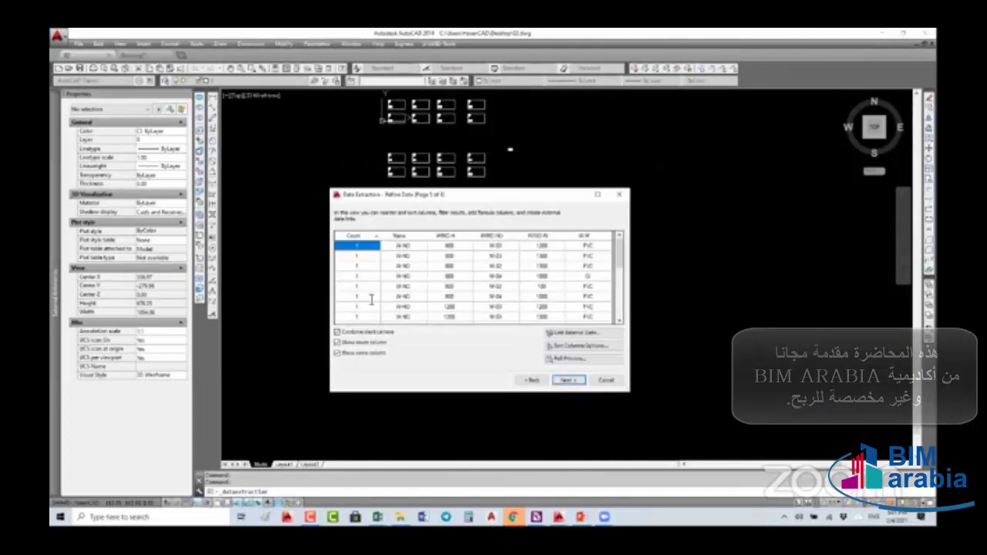
Keep identical windows combined into counted rows and hide the block Name column
scroll(451, 248, down, 5)
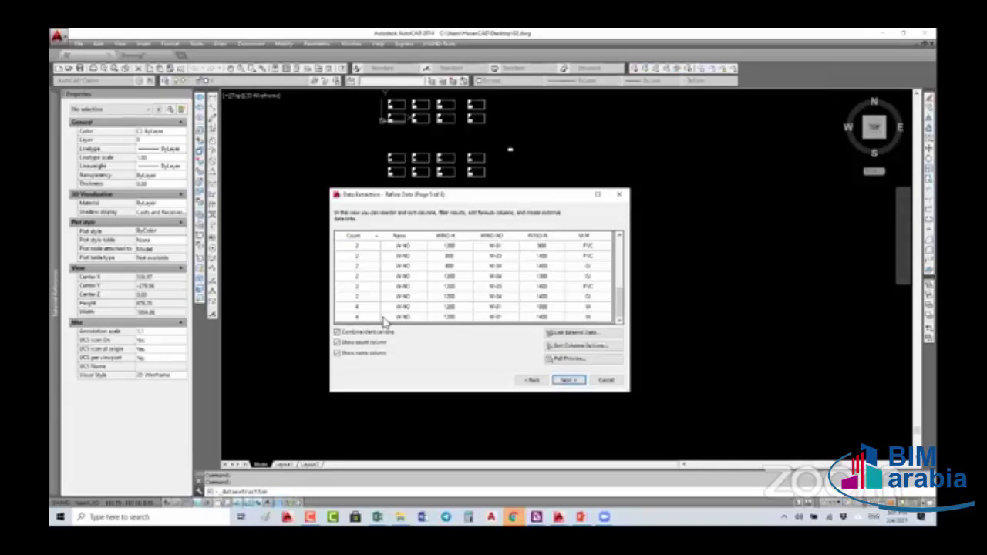
click(337, 332)
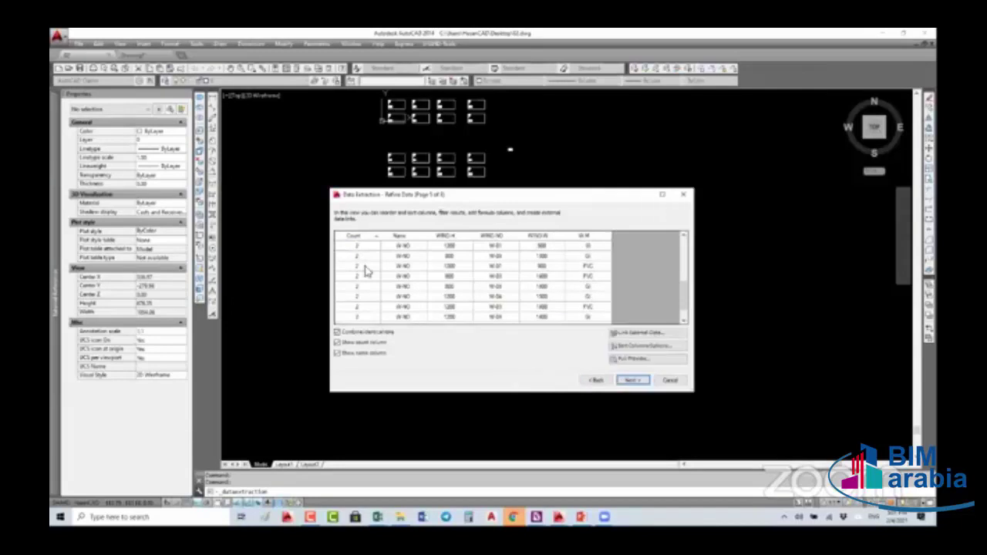
click(351, 334)
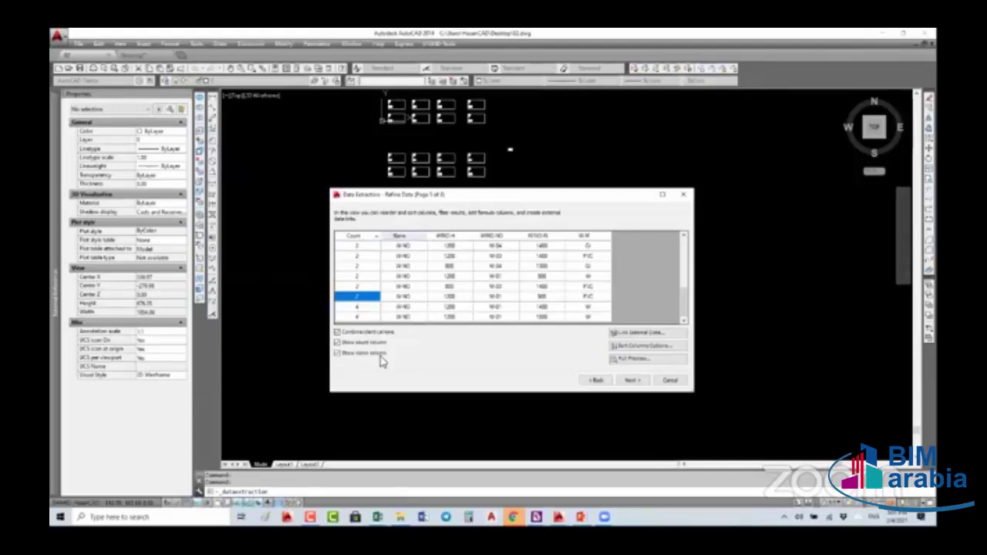
click(369, 355)
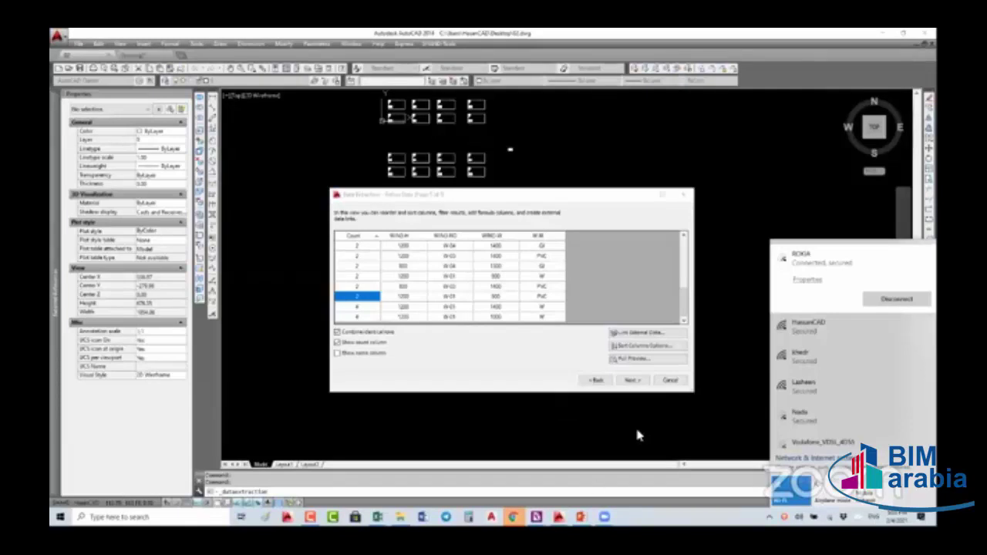
click(626, 233)
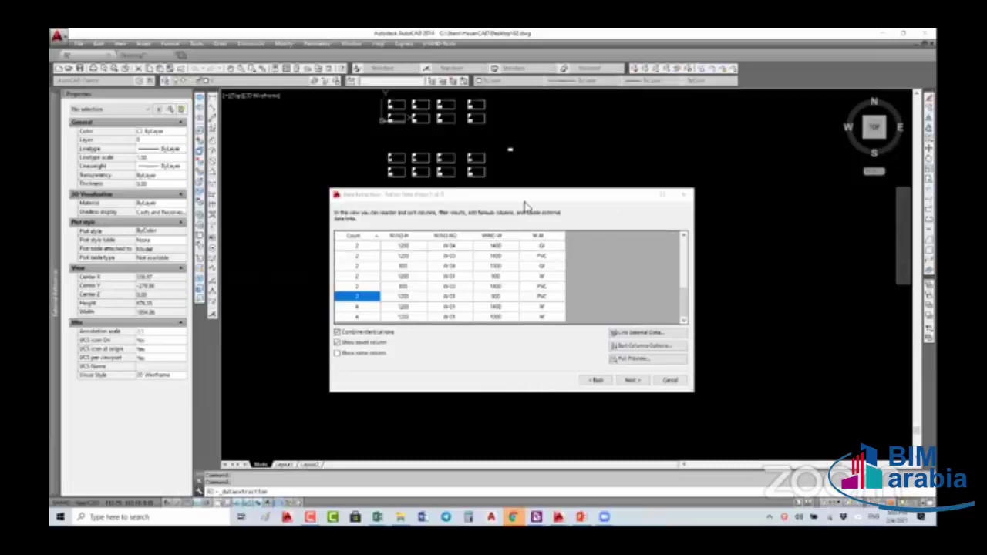
drag(530, 198, 480, 180)
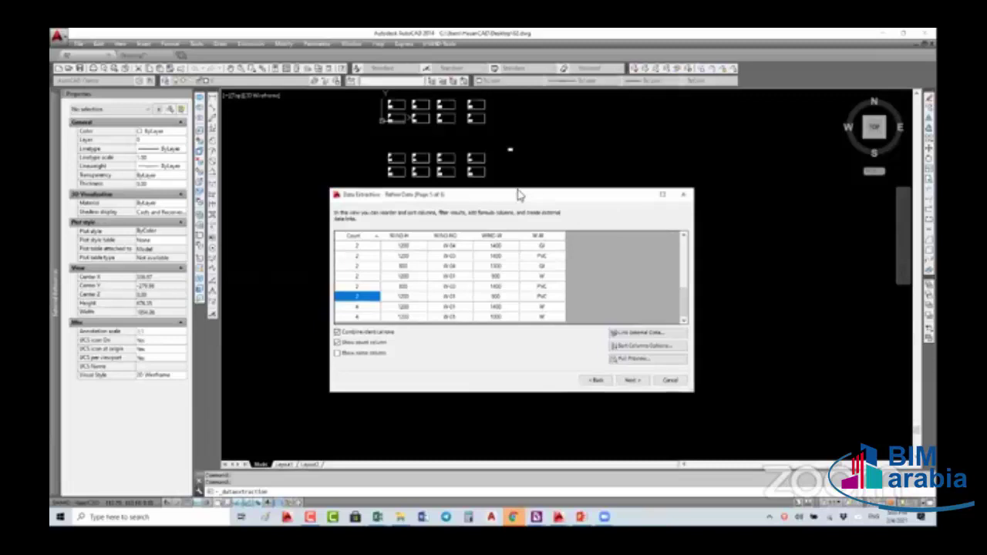
Step back to Define Data Source, then forward through Select Objects to Select Properties
click(545, 362)
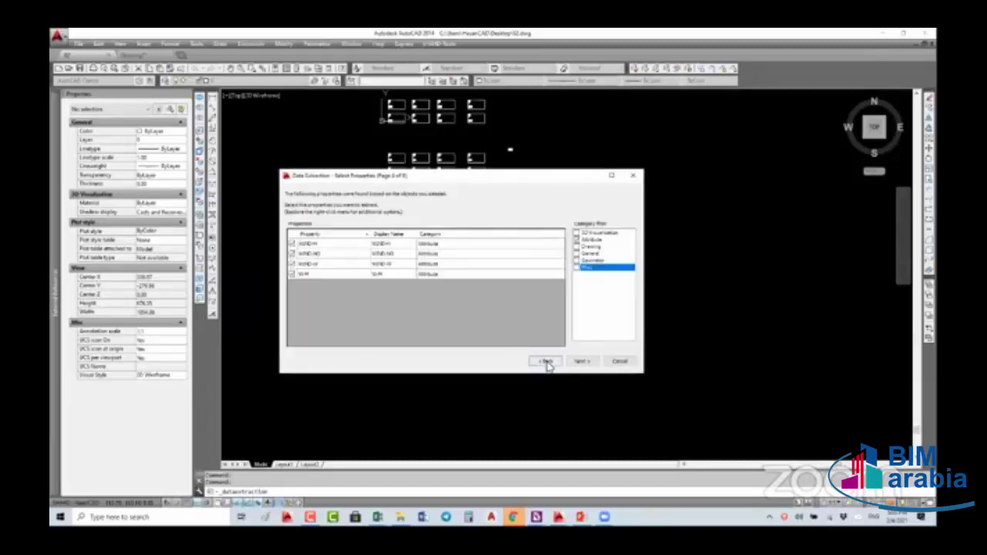
click(546, 363)
click(545, 362)
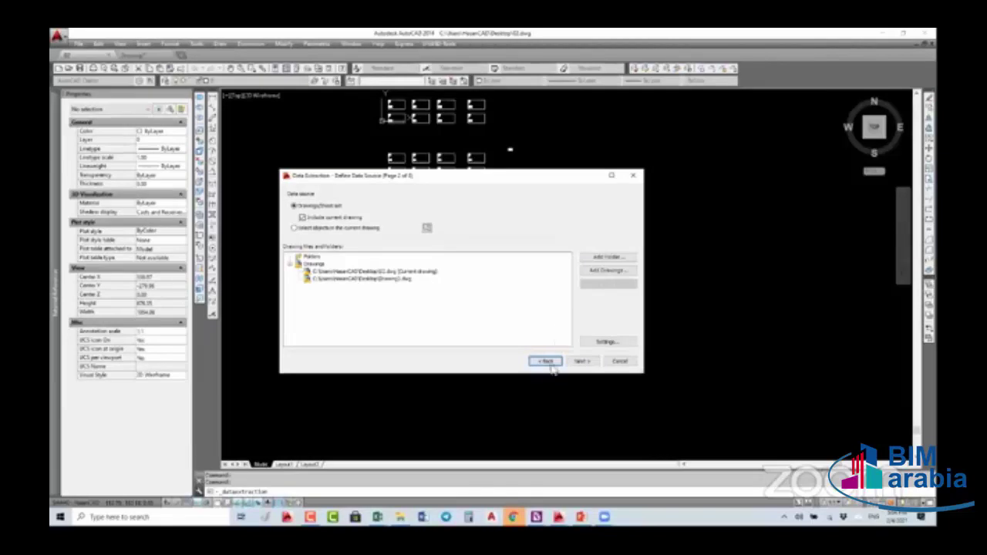
click(581, 363)
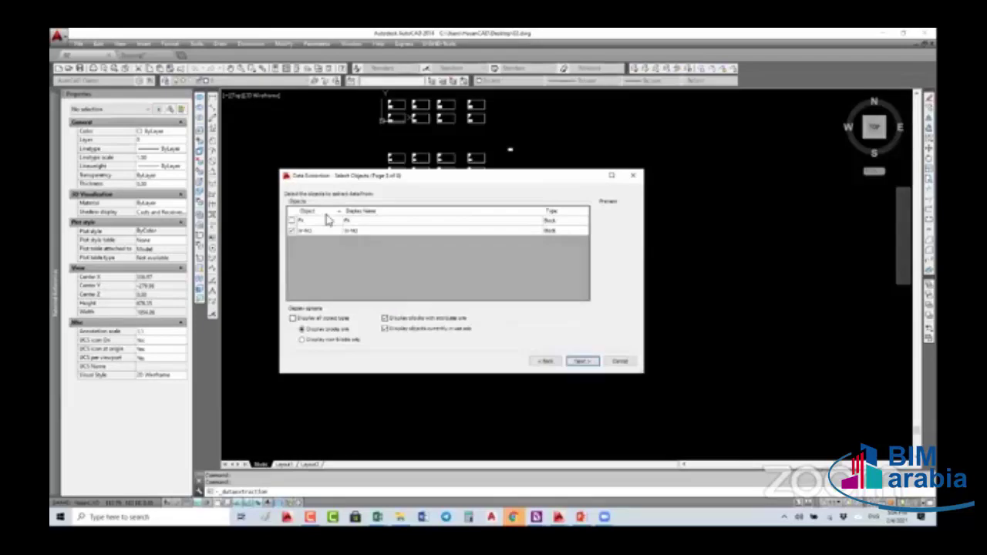
click(583, 363)
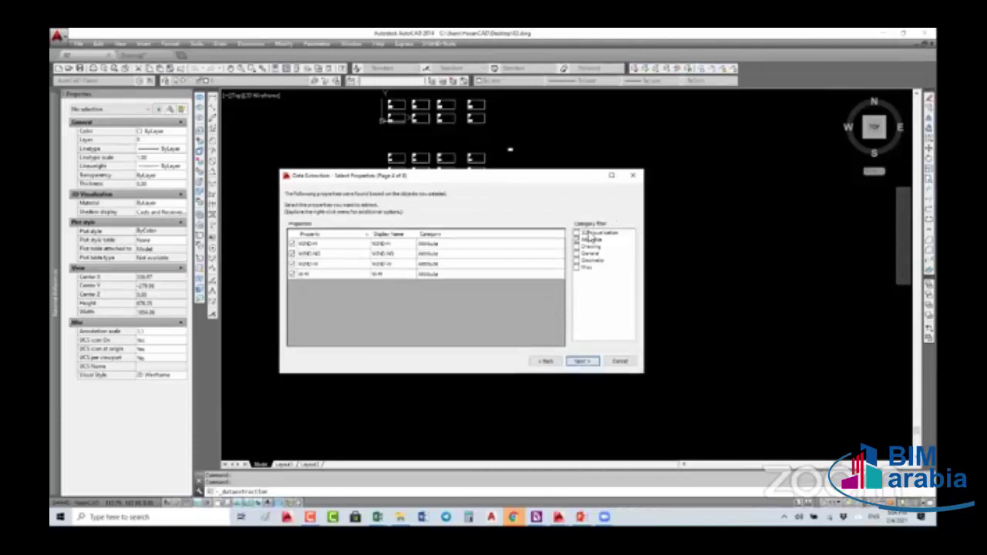
Toggle the 3D Visualization and Attribute filters to bring back the window attribute properties
click(577, 240)
click(577, 233)
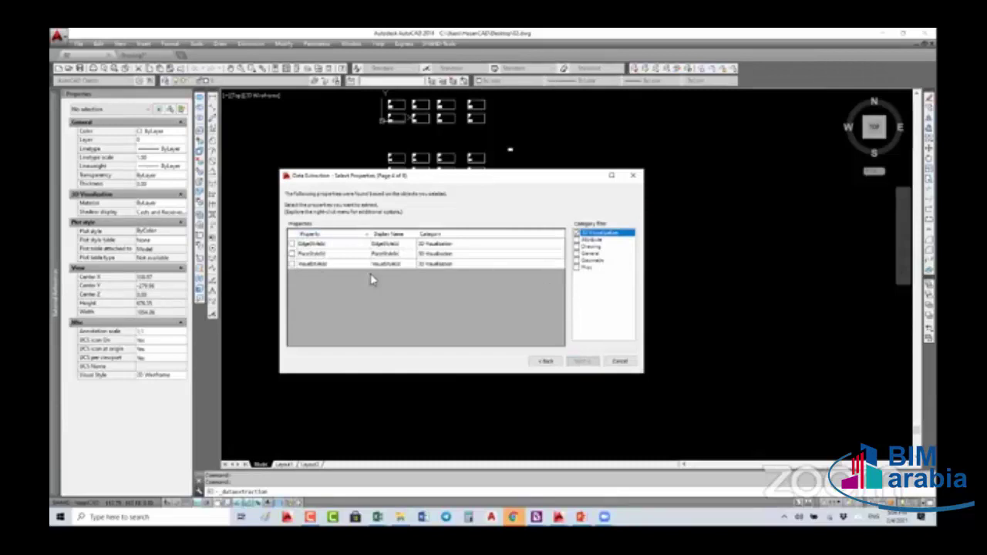
click(578, 239)
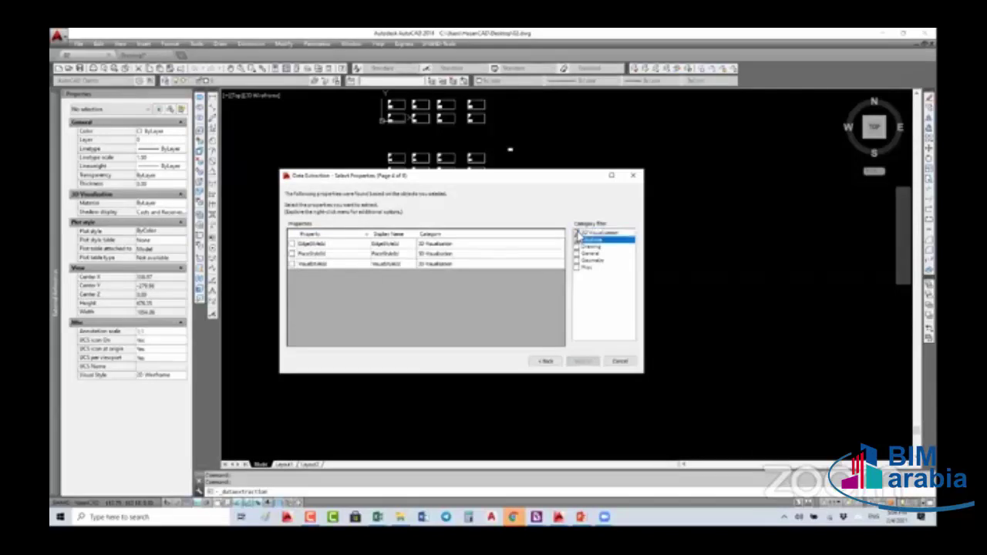
click(577, 239)
click(577, 233)
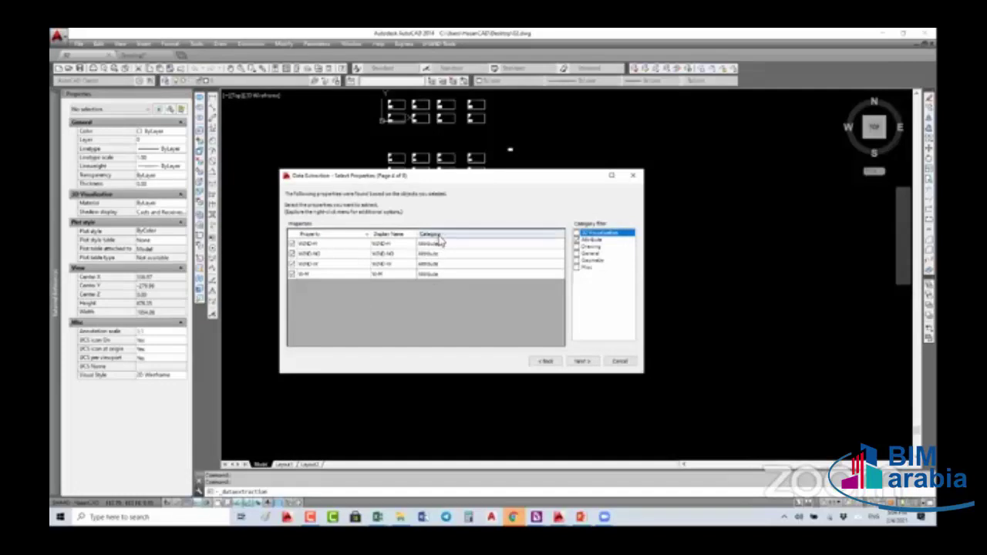
Browse the Drawing category properties such as Author, Comments, File Name and File Size
click(577, 246)
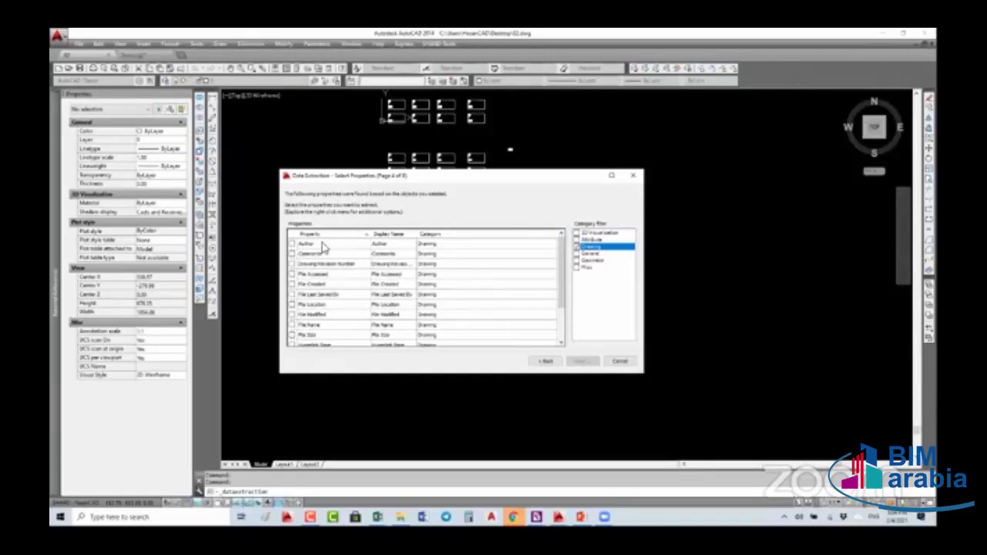
click(324, 246)
click(324, 255)
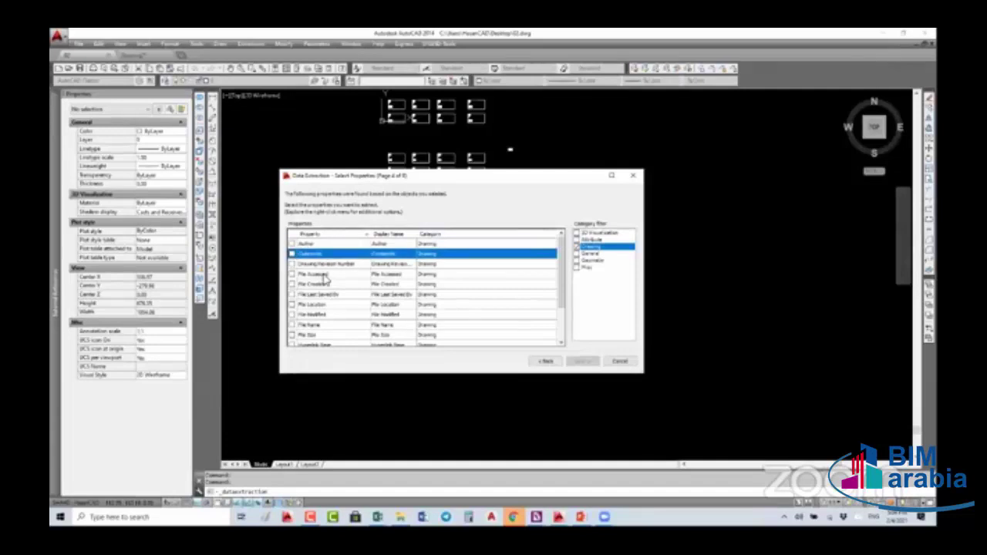
click(325, 274)
scroll(327, 262, down, 2)
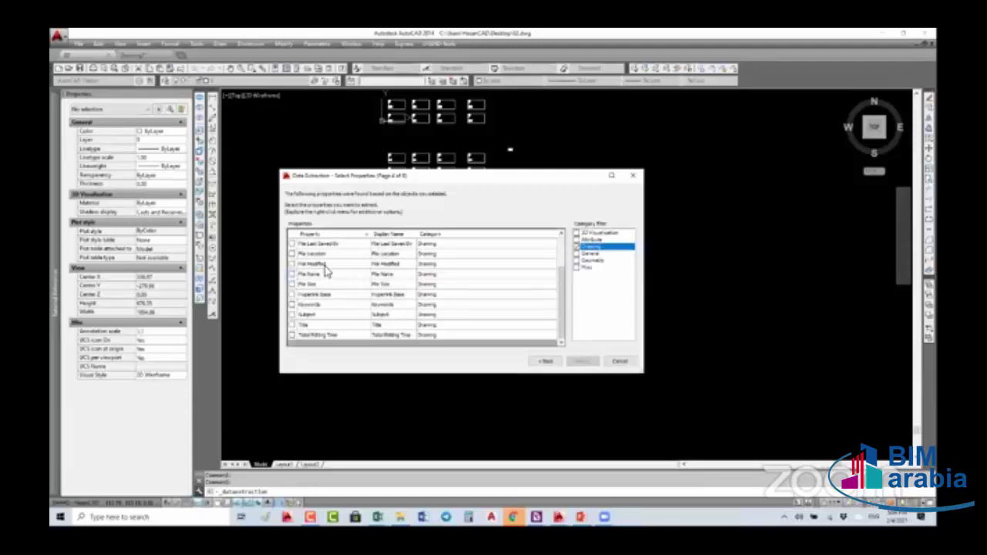
click(324, 264)
click(325, 274)
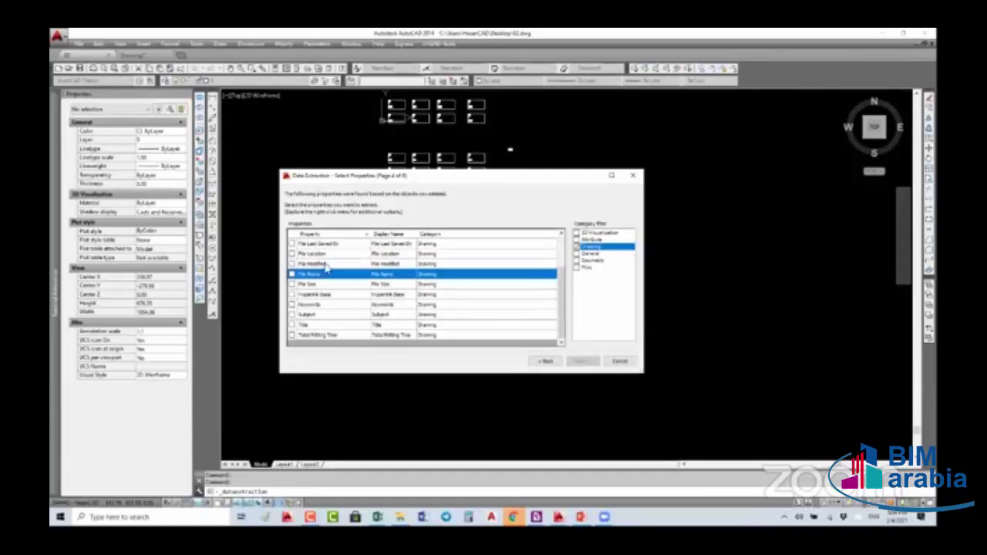
click(325, 265)
click(324, 286)
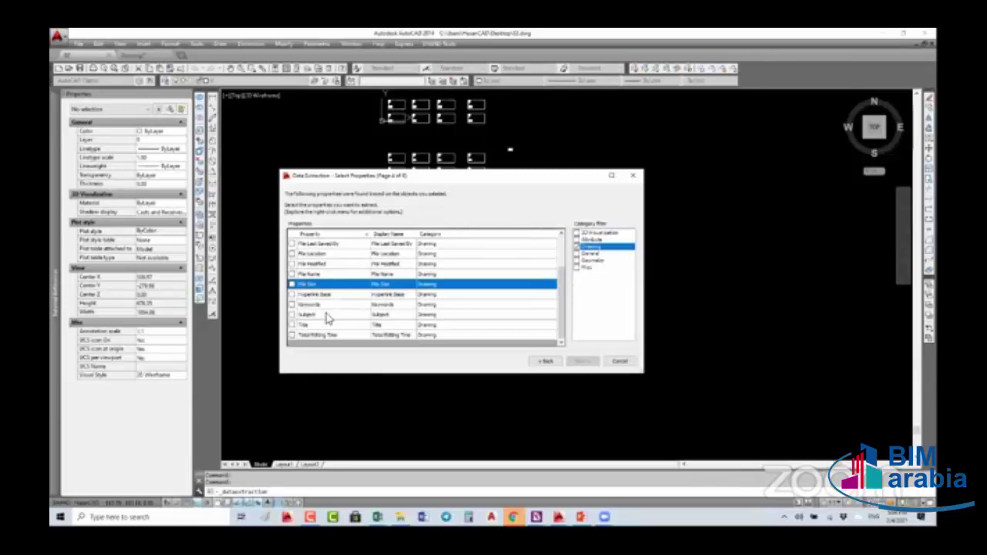
key(Down)
key(Down)
key(Down)
key(Down)
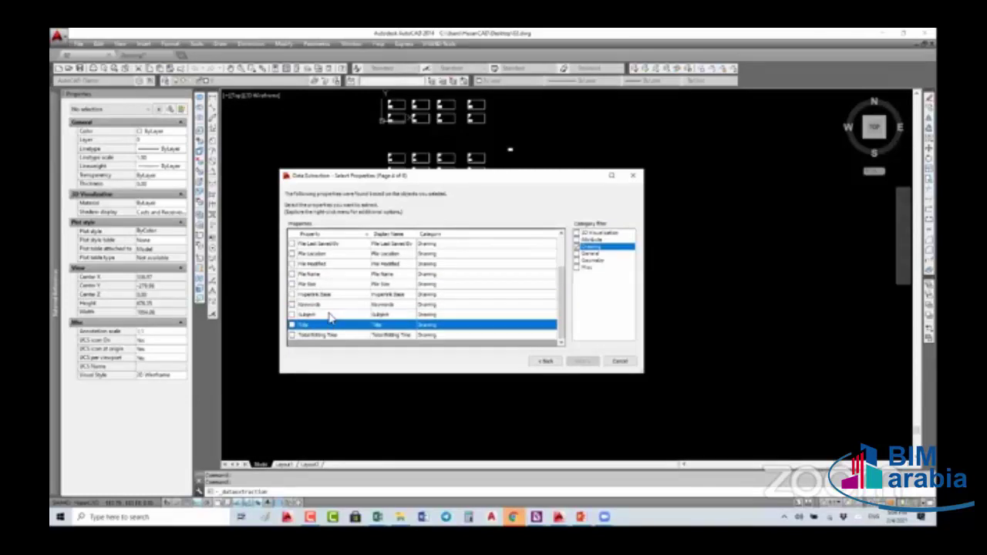
Browse the General, Geometry and Misc categories, then leave only Attribute properties listed
click(577, 246)
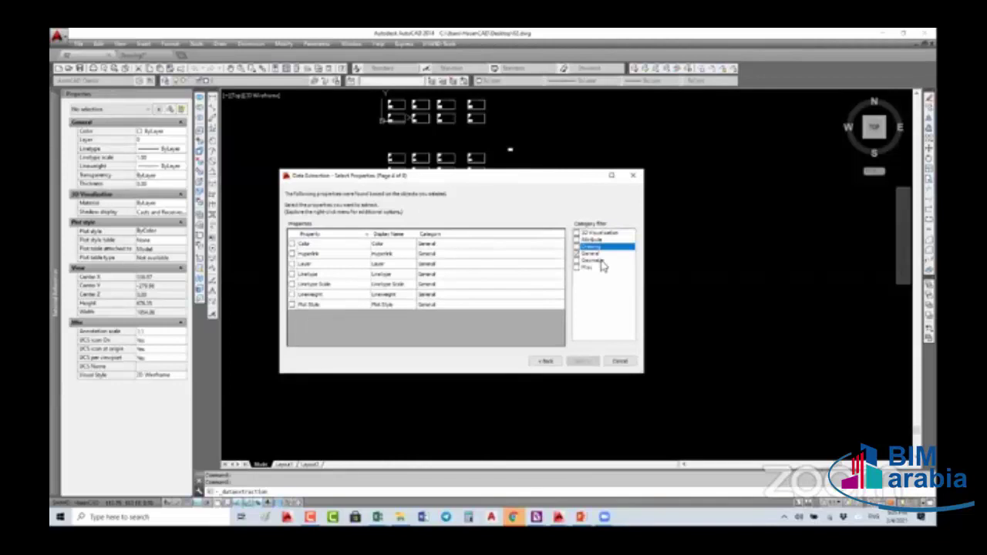
click(577, 253)
click(577, 260)
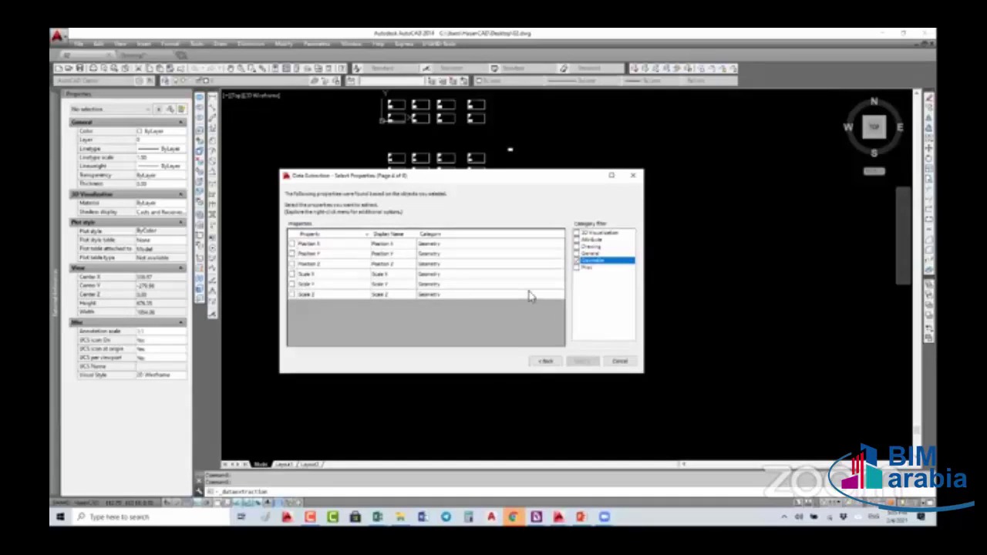
click(577, 267)
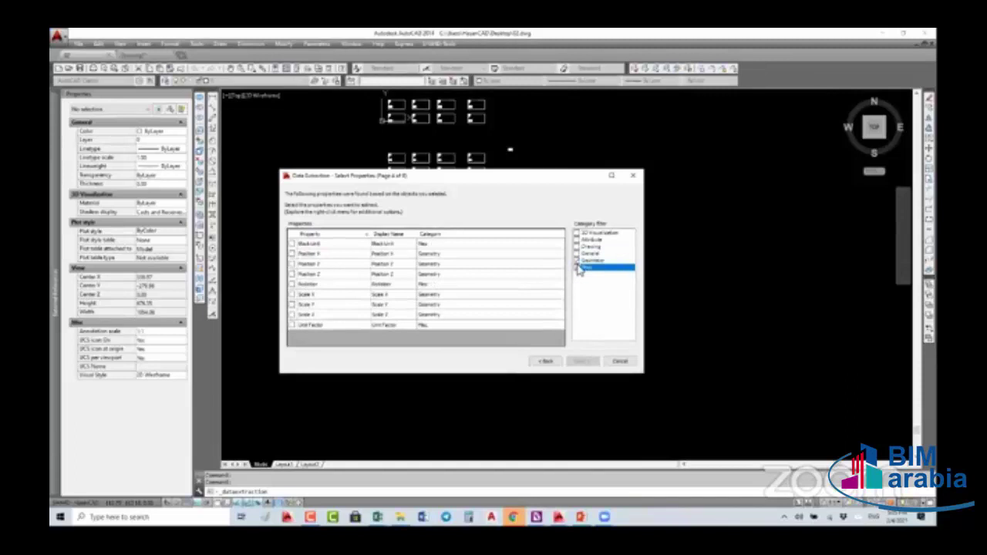
click(577, 261)
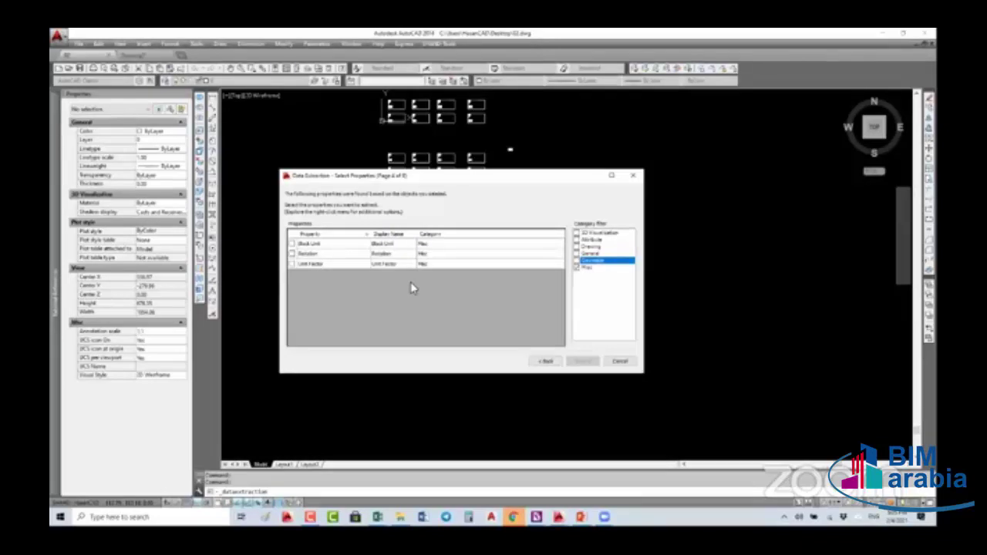
click(578, 240)
click(577, 267)
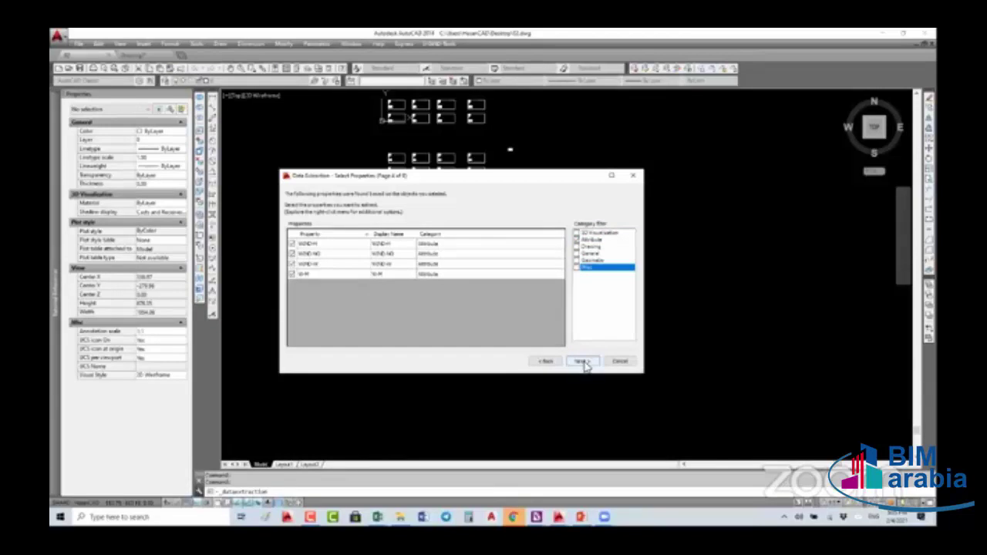
Rearrange the Refine Data columns and sort the window rows by WIND-NO
click(582, 362)
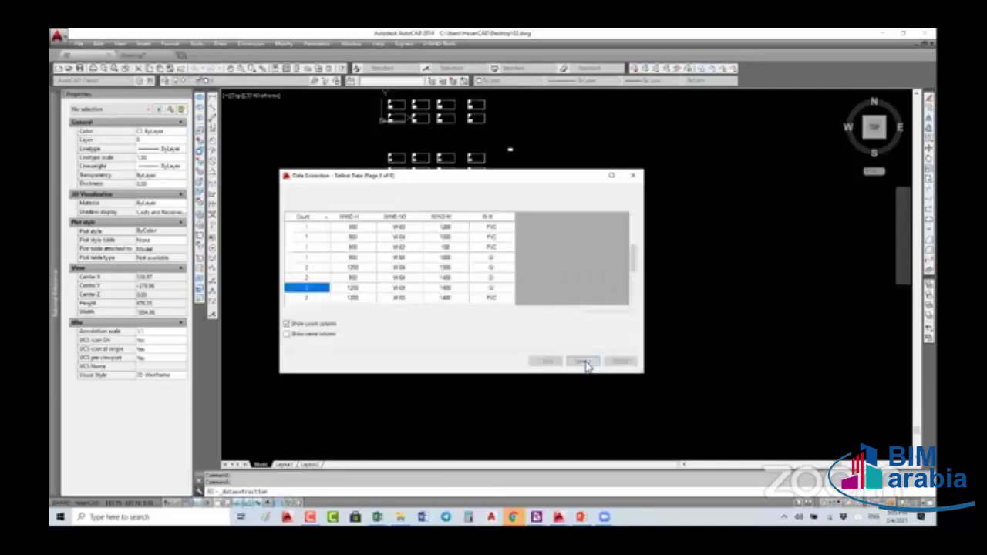
click(401, 218)
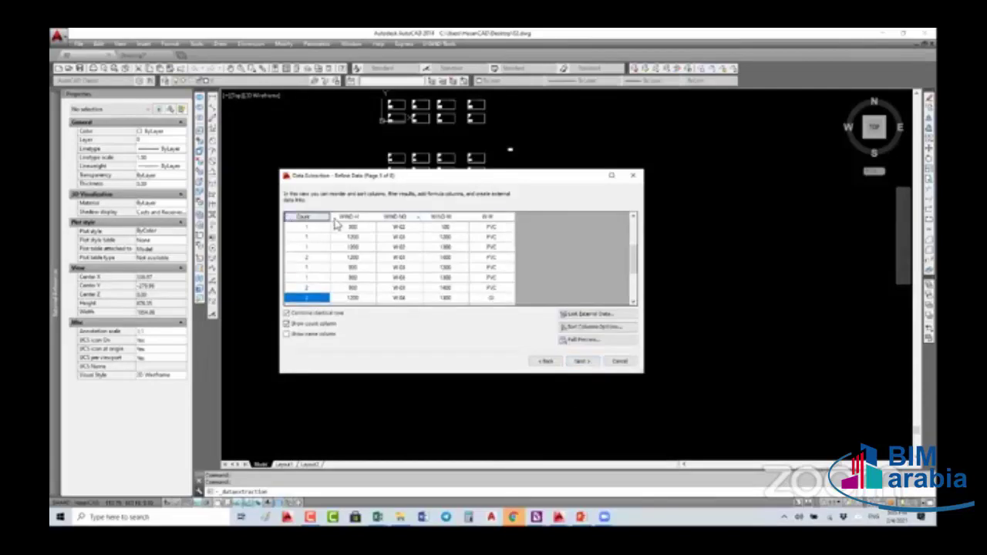
drag(287, 220, 355, 221)
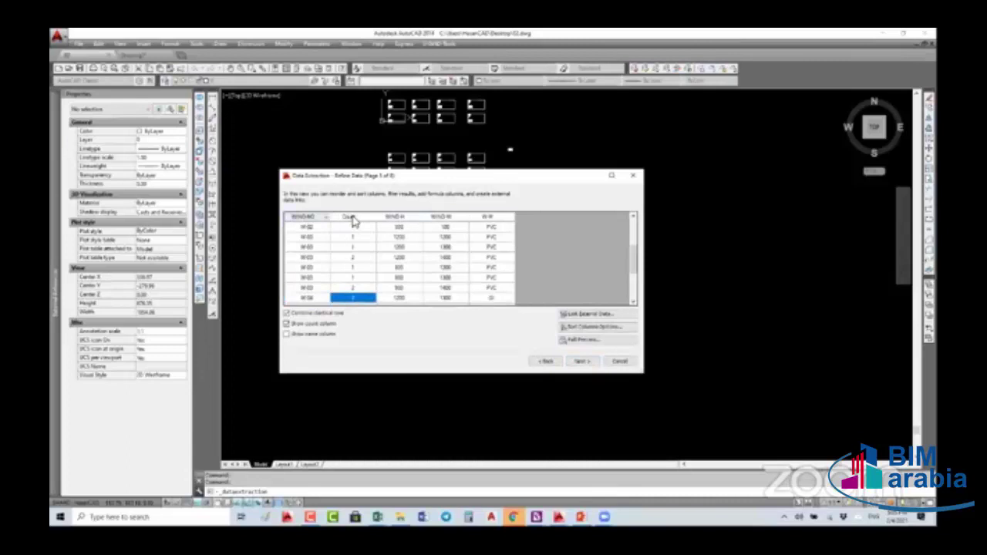
click(489, 217)
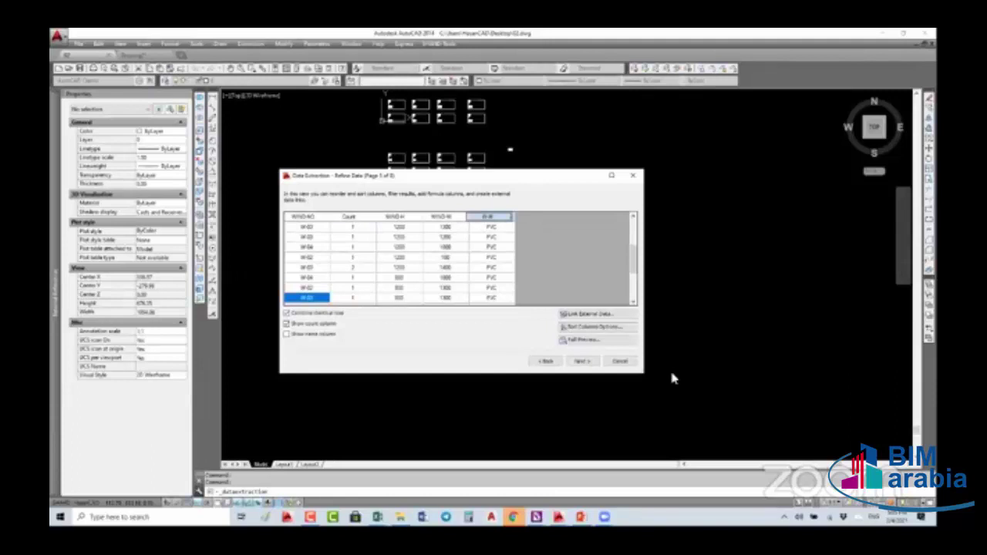
drag(490, 218, 395, 218)
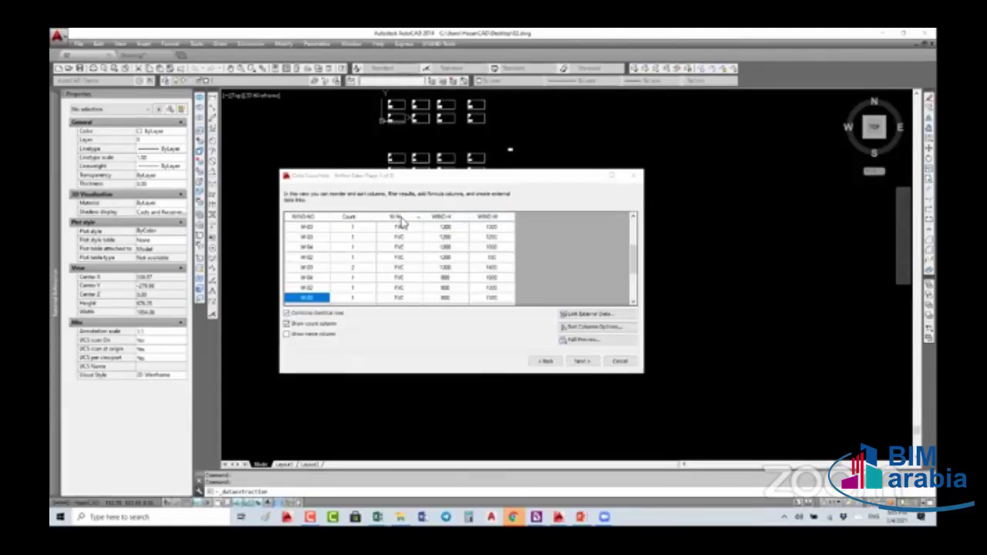
click(489, 219)
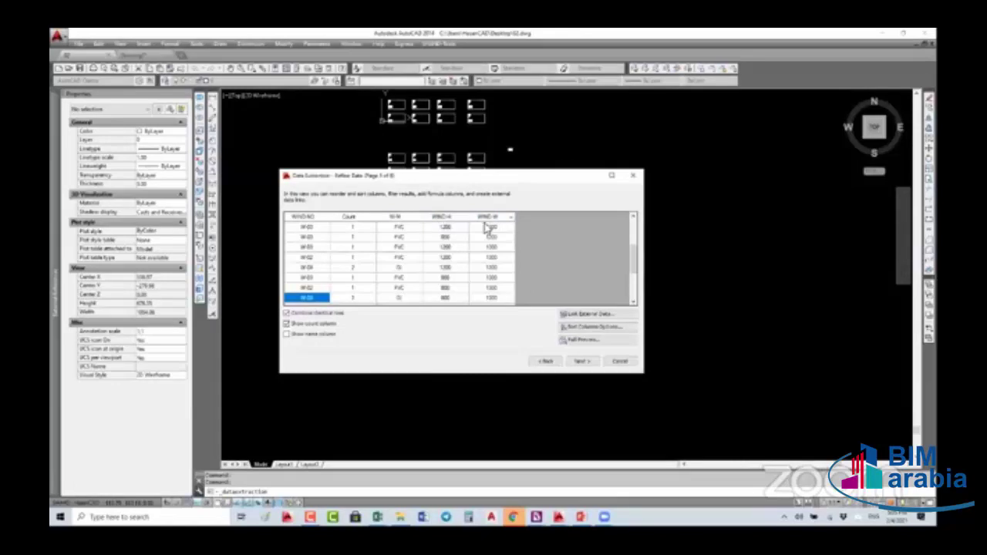
drag(442, 220, 434, 224)
click(309, 220)
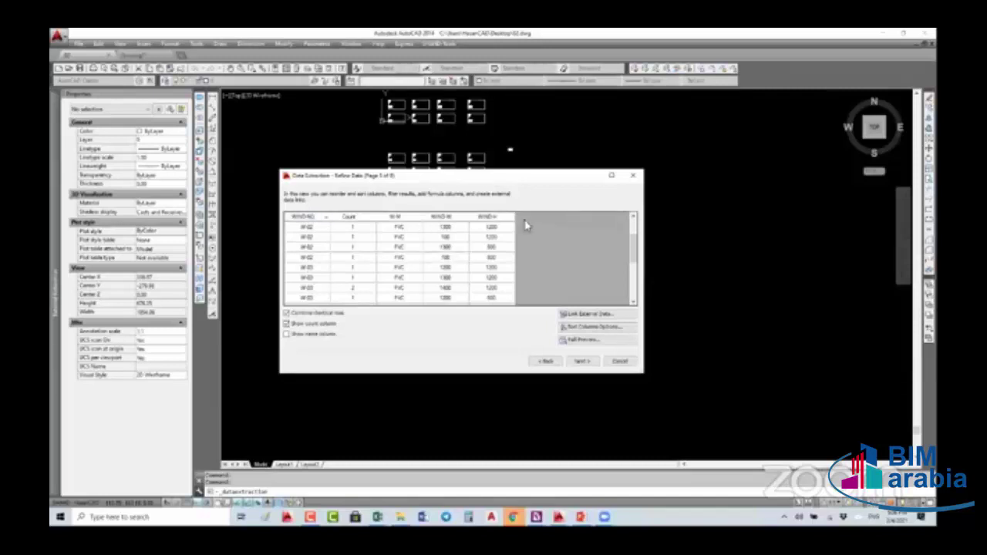
click(604, 330)
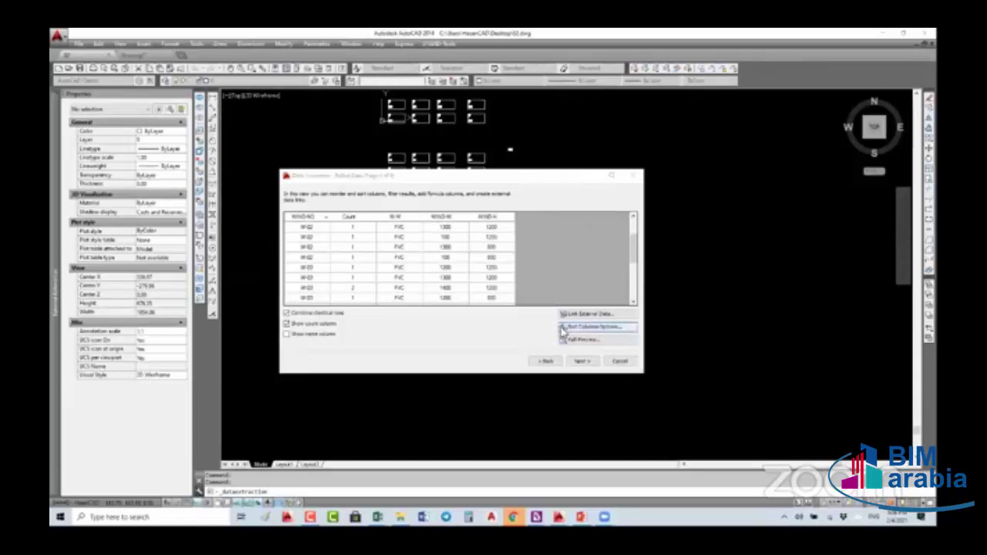
Set the second sort level to the material column W-M
click(606, 331)
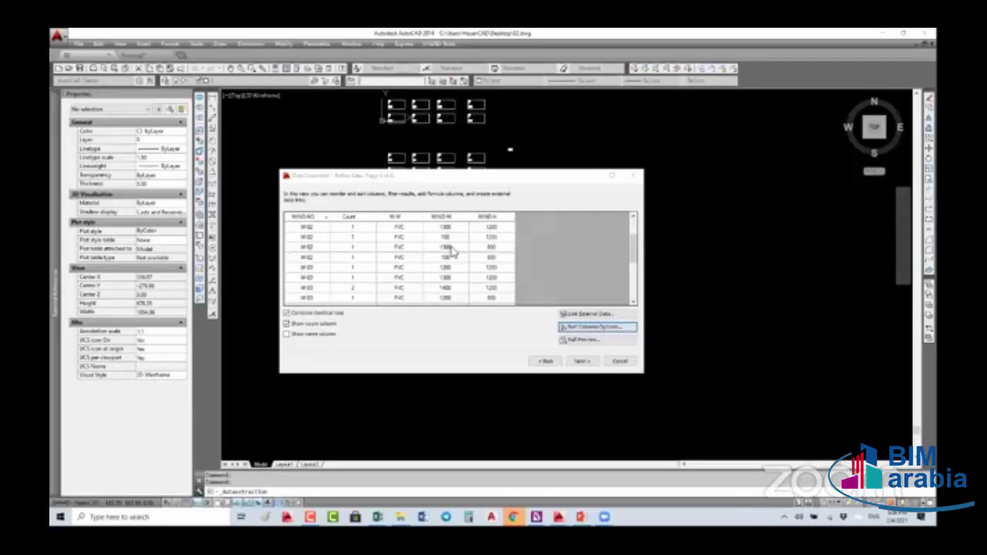
drag(403, 219, 467, 208)
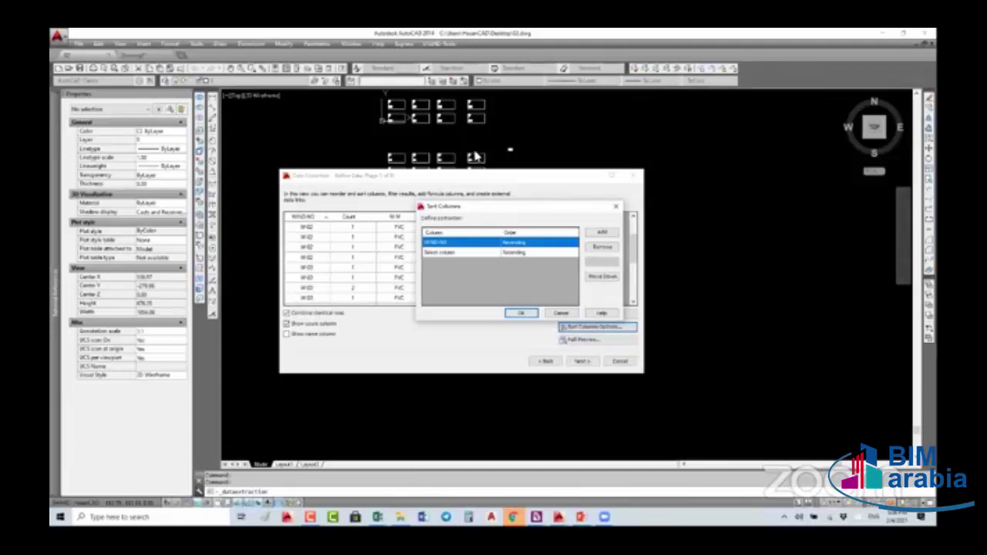
drag(444, 206, 474, 78)
click(499, 125)
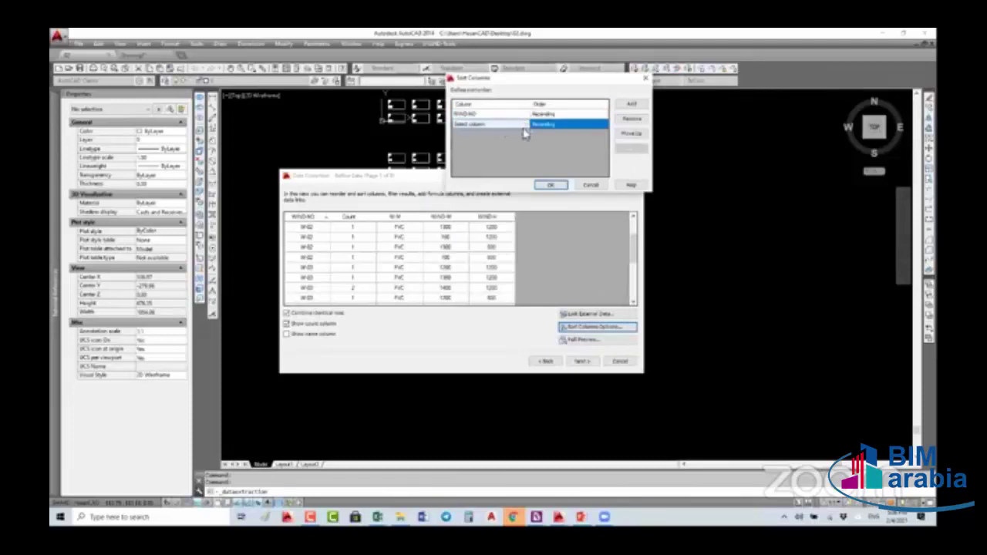
click(525, 125)
click(473, 141)
Add WIND-W and WIND-H sort levels and remove the leftover empty level
click(633, 106)
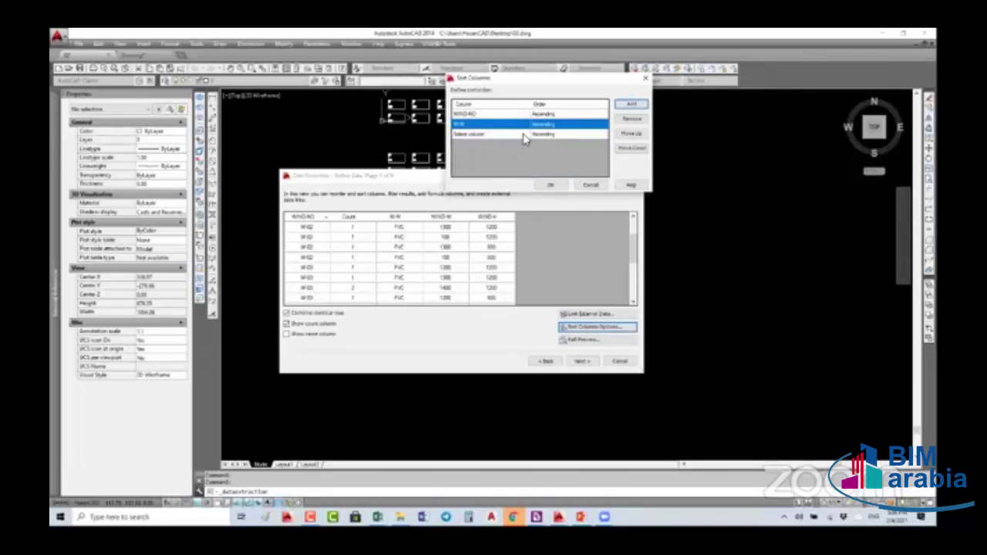
click(494, 134)
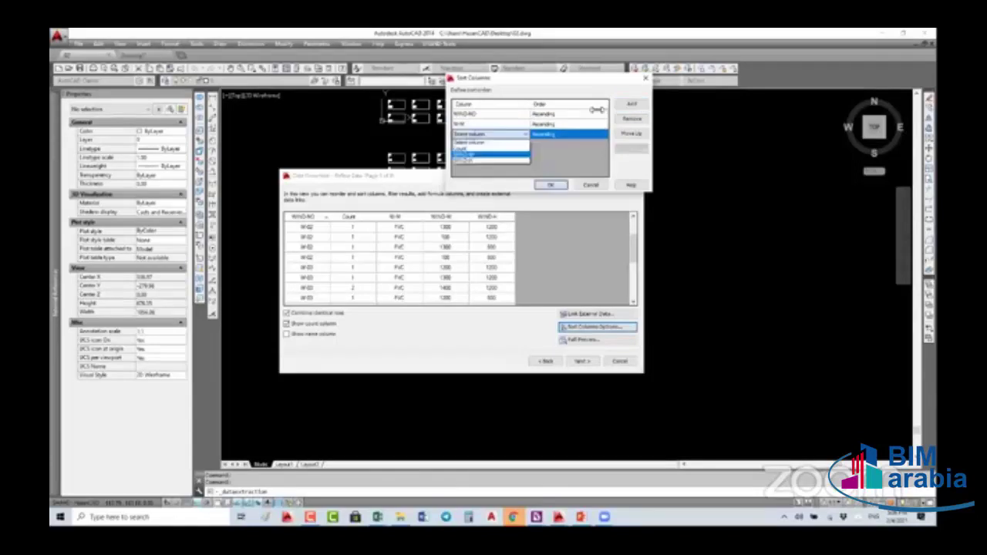
click(494, 154)
click(631, 111)
click(631, 111)
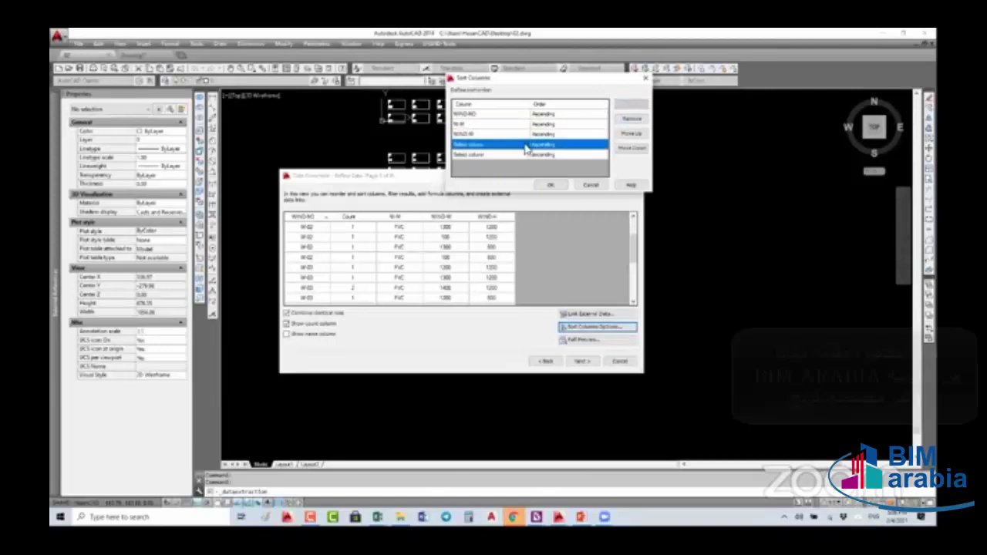
click(527, 147)
click(526, 146)
click(491, 171)
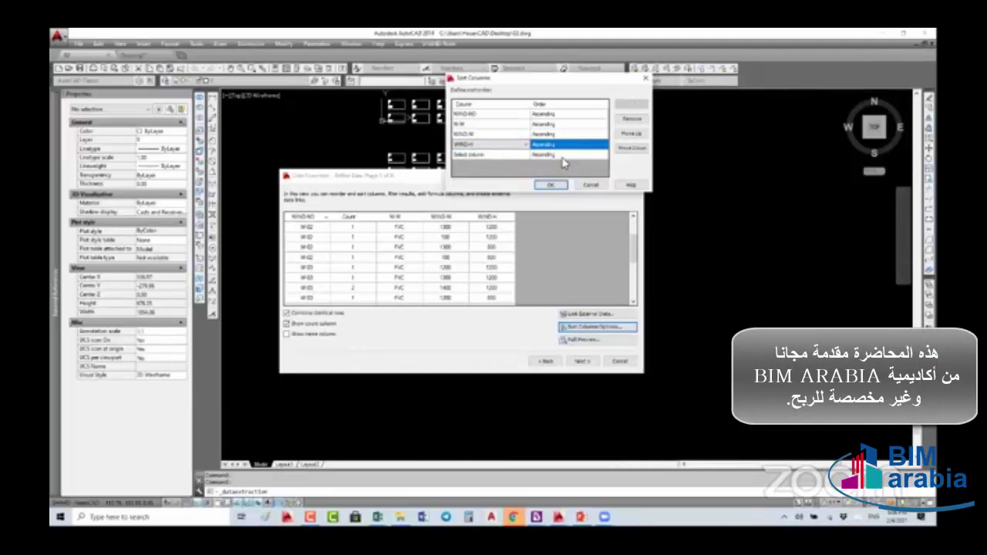
click(632, 122)
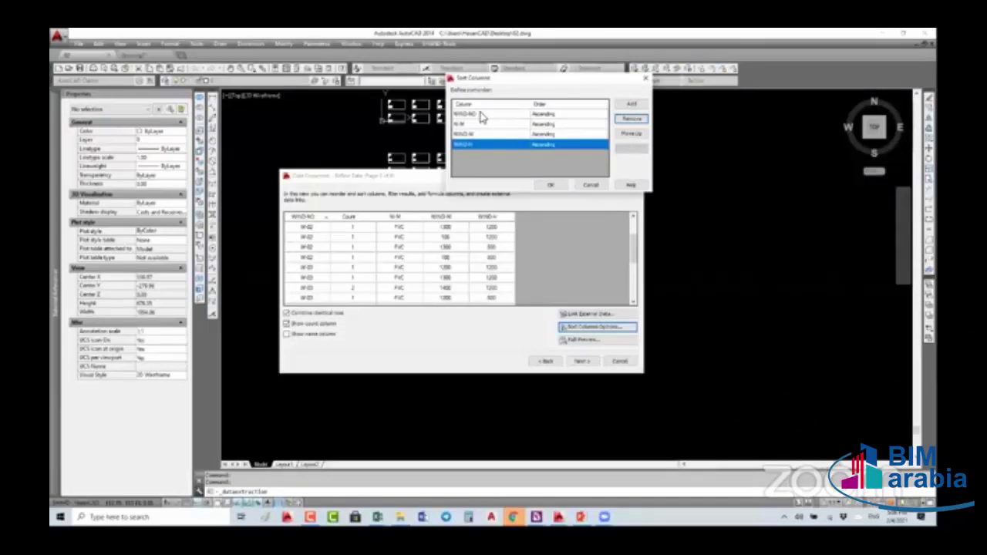
Move the WIND-H level above WIND-W and apply the ascending sort order
click(486, 124)
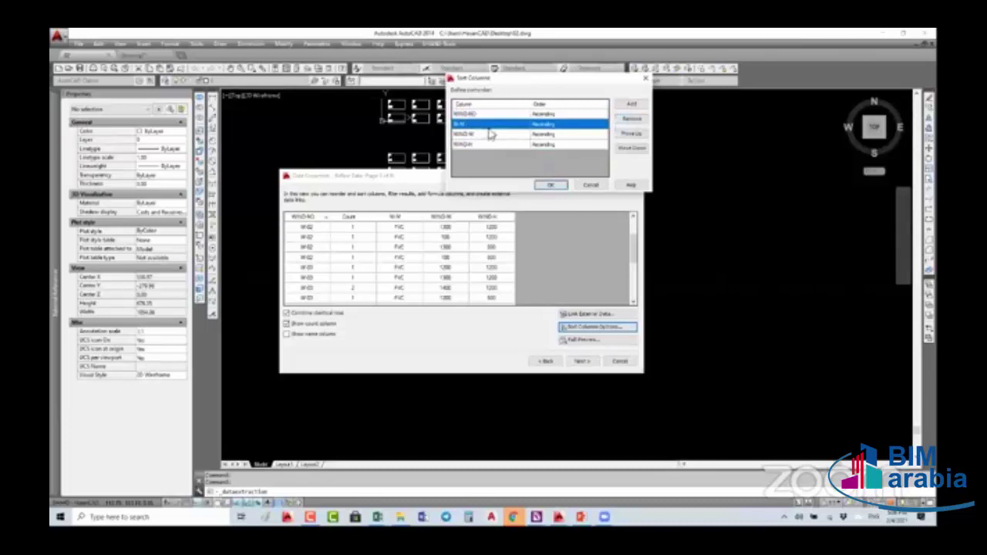
click(491, 135)
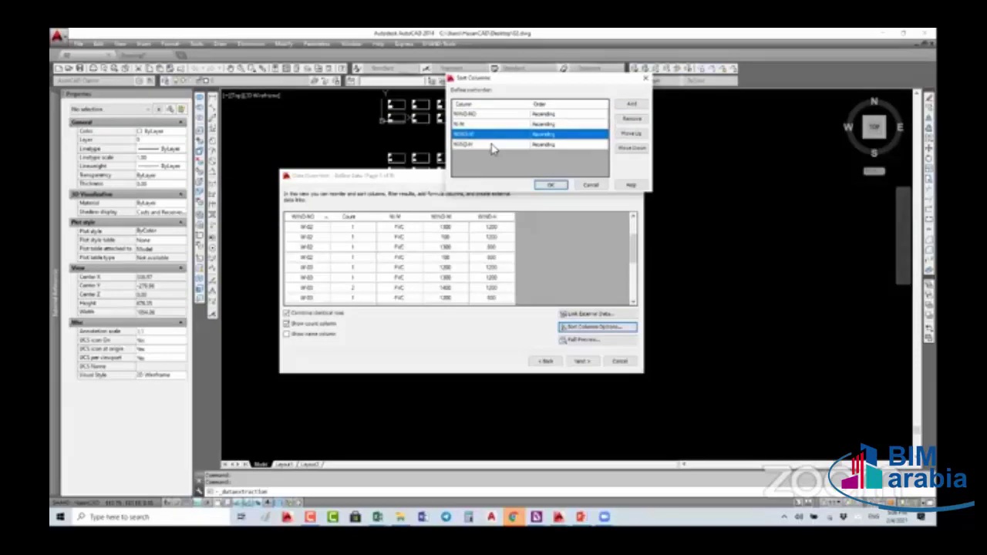
click(493, 145)
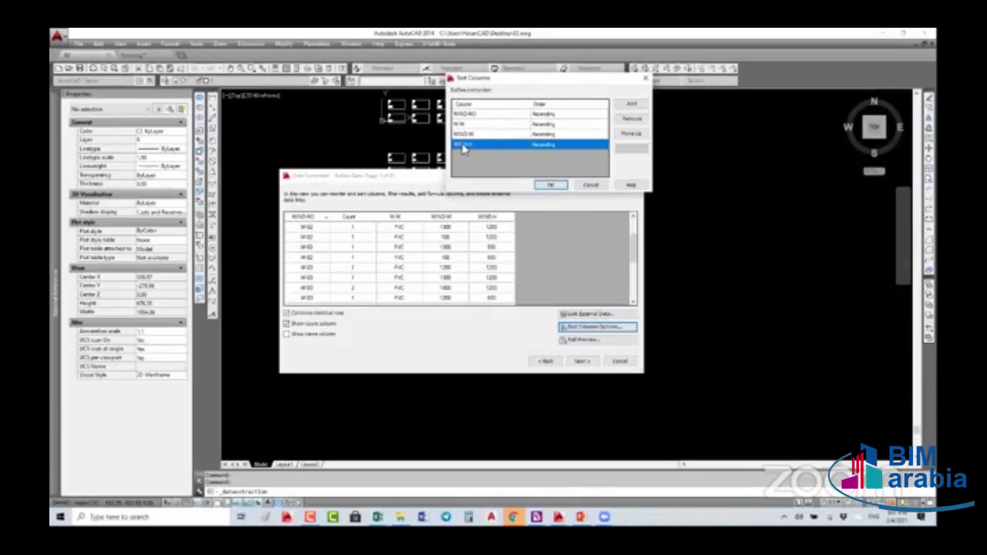
click(631, 137)
click(629, 137)
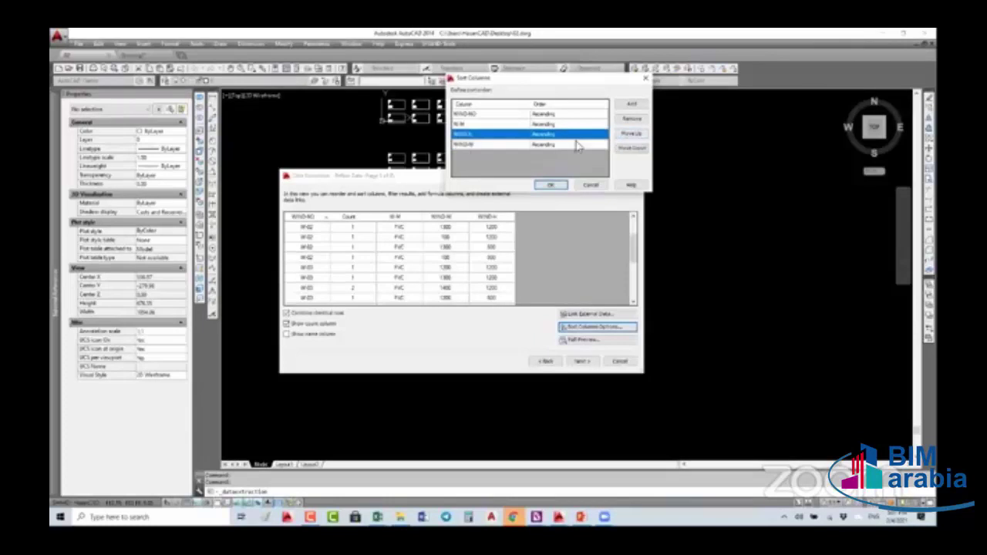
click(621, 147)
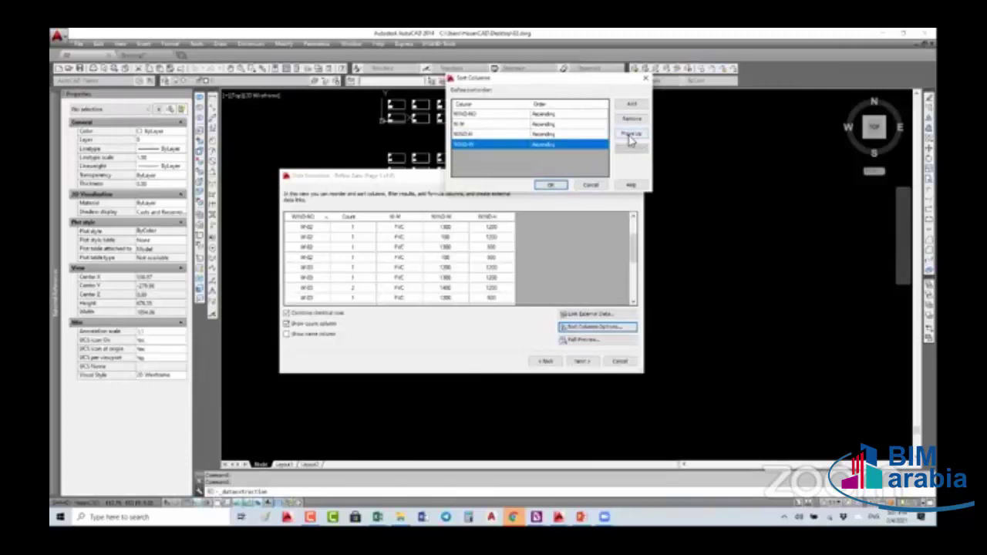
click(631, 138)
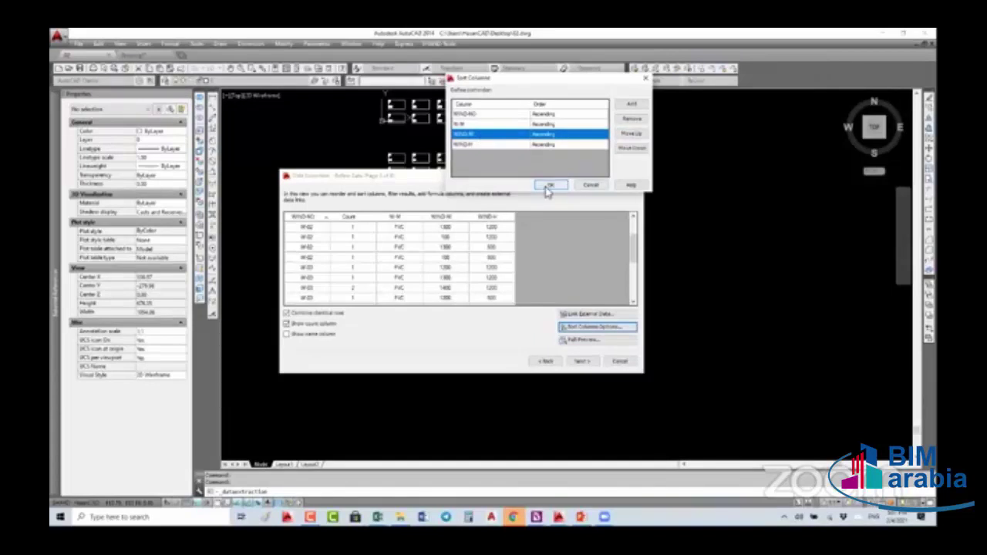
click(549, 187)
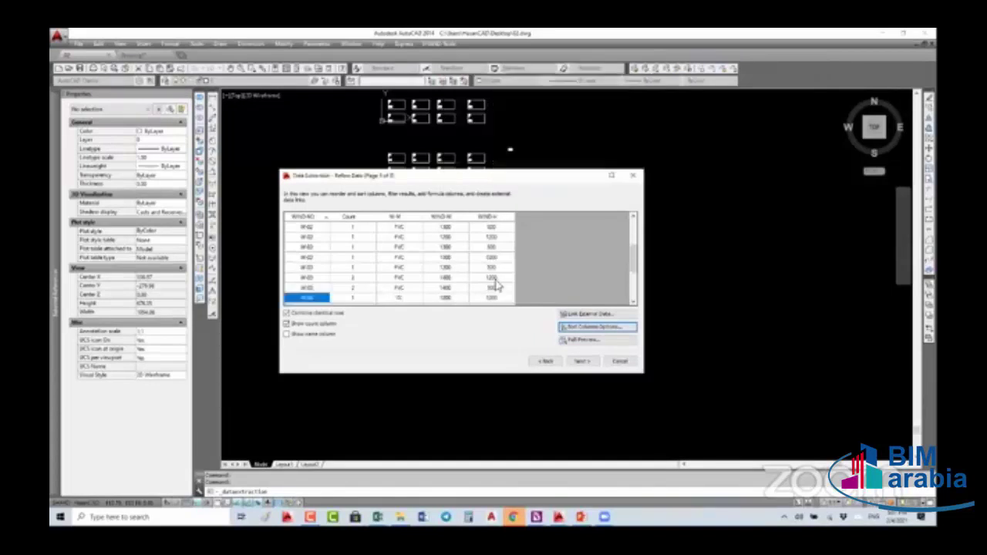
Output the data as a drawing table and as an external .xls file on the Desktop
click(583, 362)
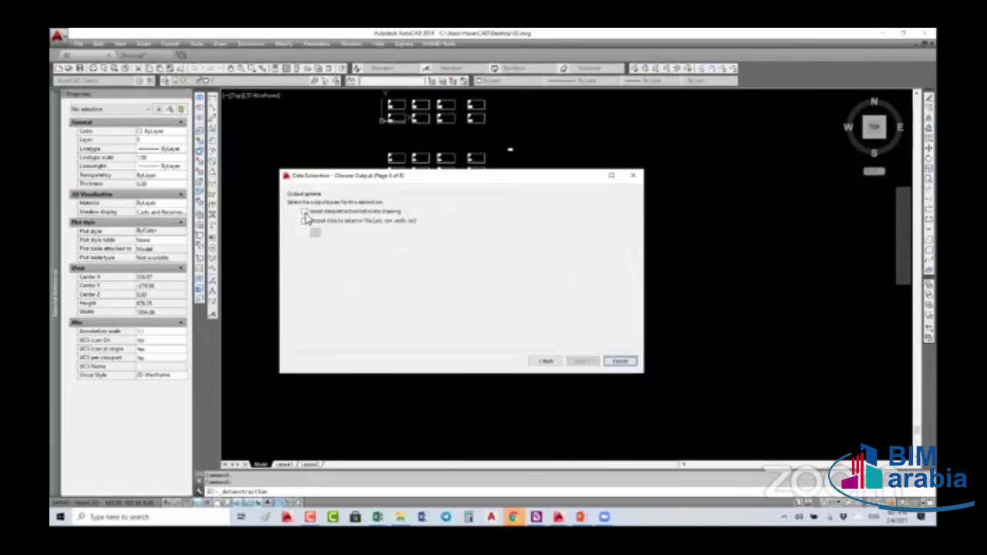
click(305, 211)
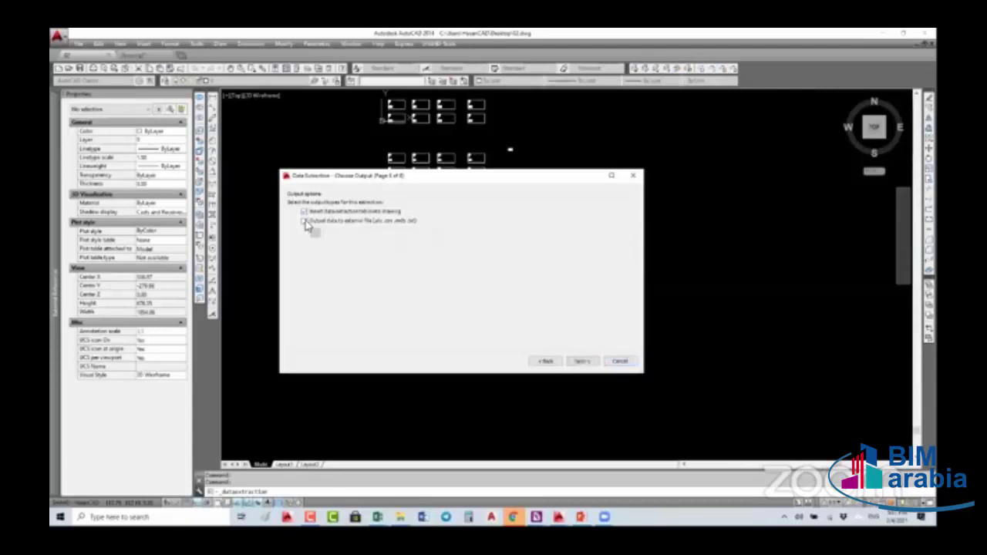
click(305, 222)
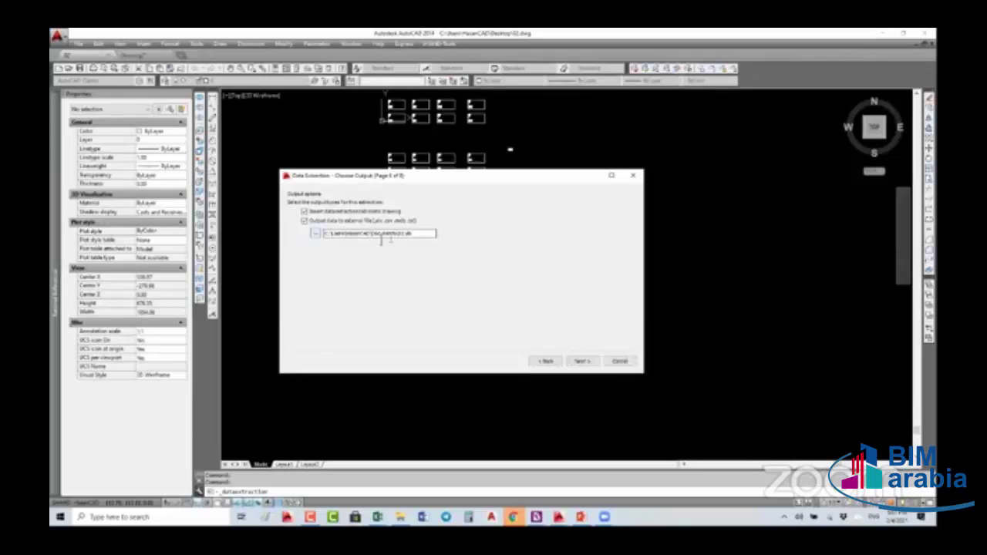
click(316, 233)
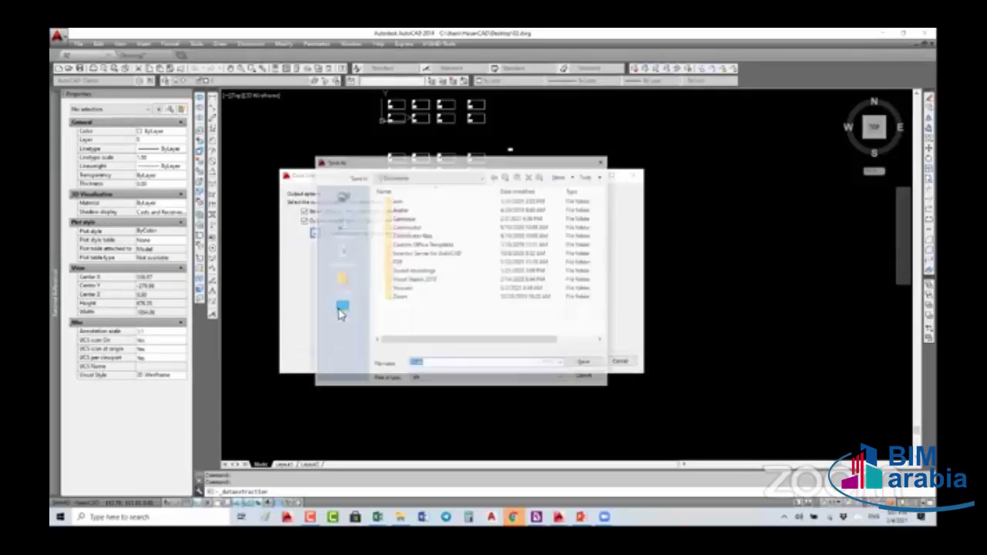
click(343, 312)
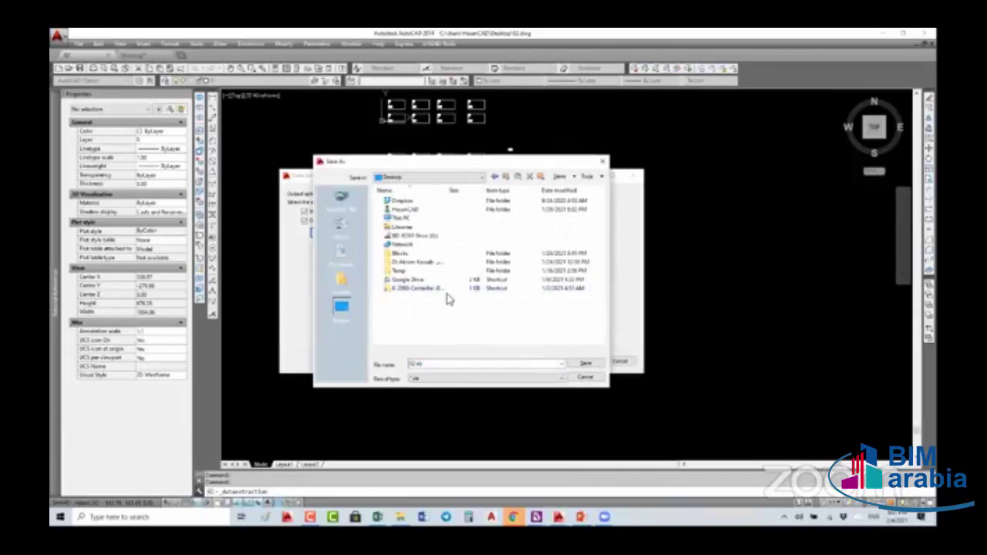
click(584, 364)
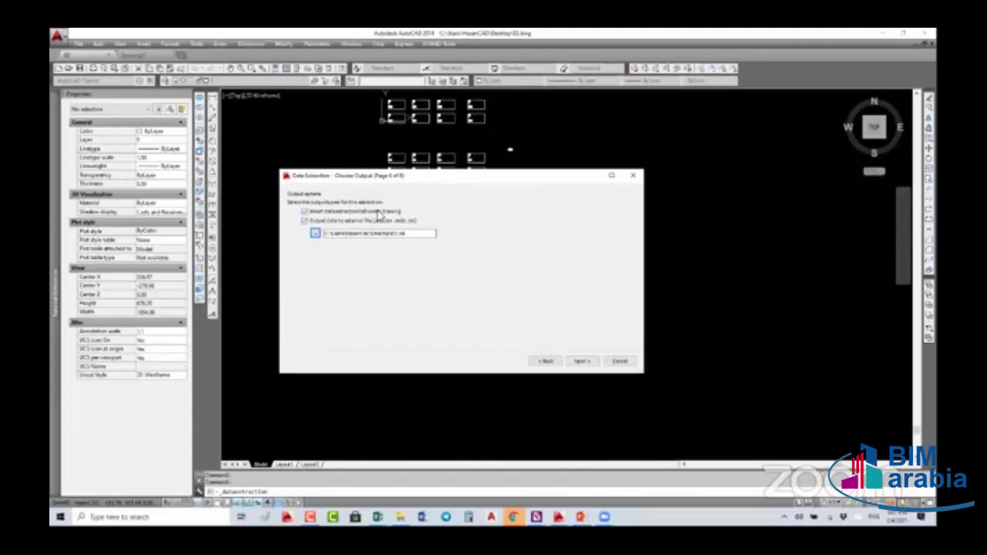
click(584, 362)
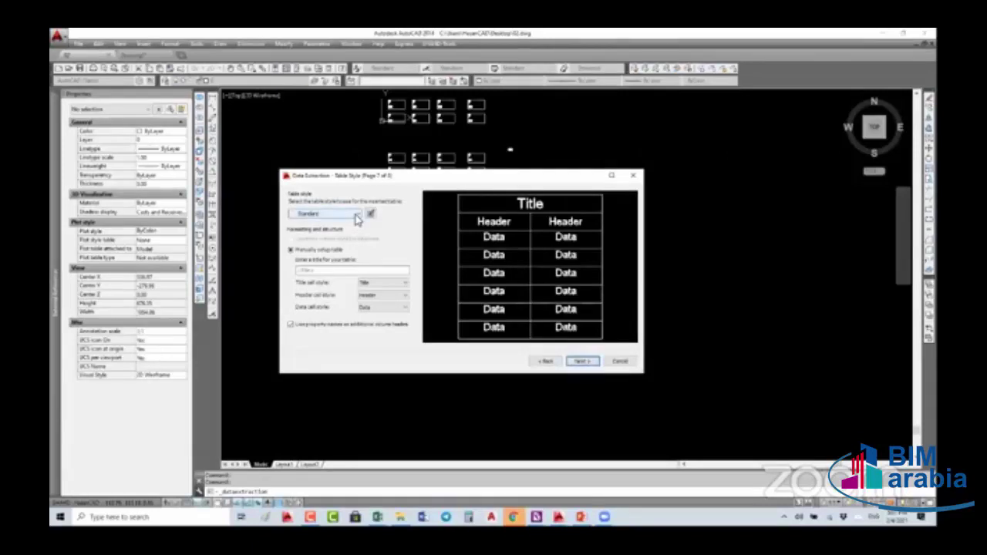
Keep the Standard table style, title the table WINDOW TYPES, and advance to the Finish page
click(357, 218)
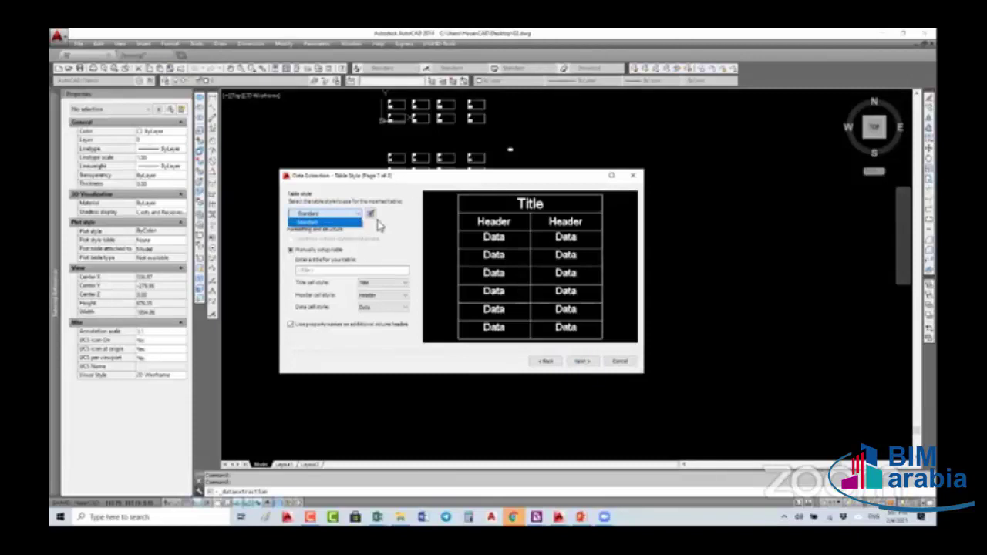
click(411, 181)
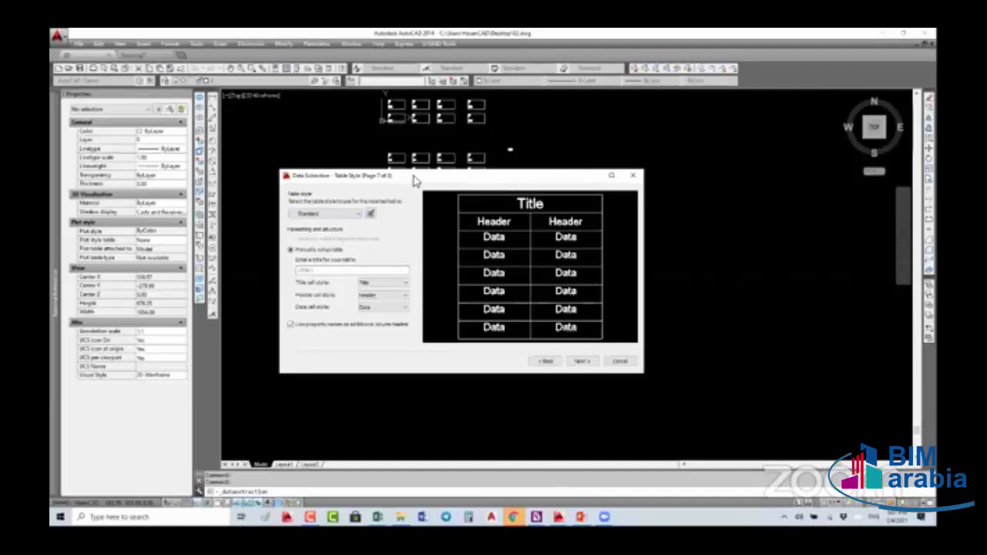
drag(415, 181, 409, 177)
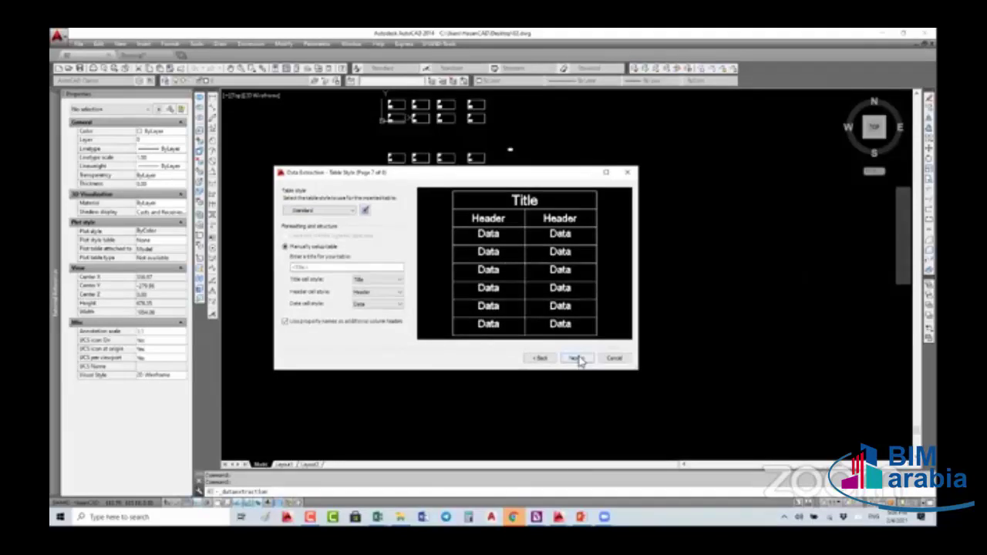
click(340, 269)
text(SCHEDULE)
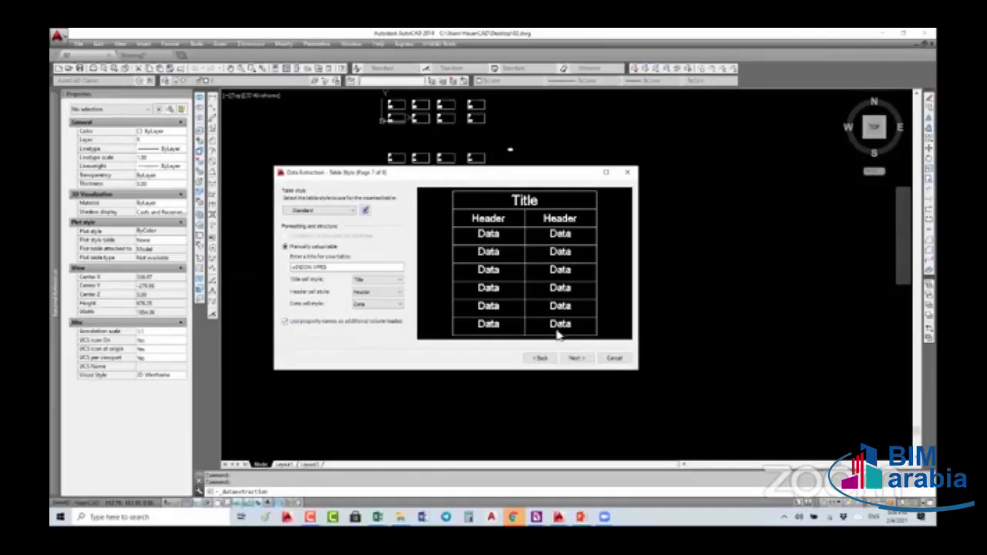
click(578, 359)
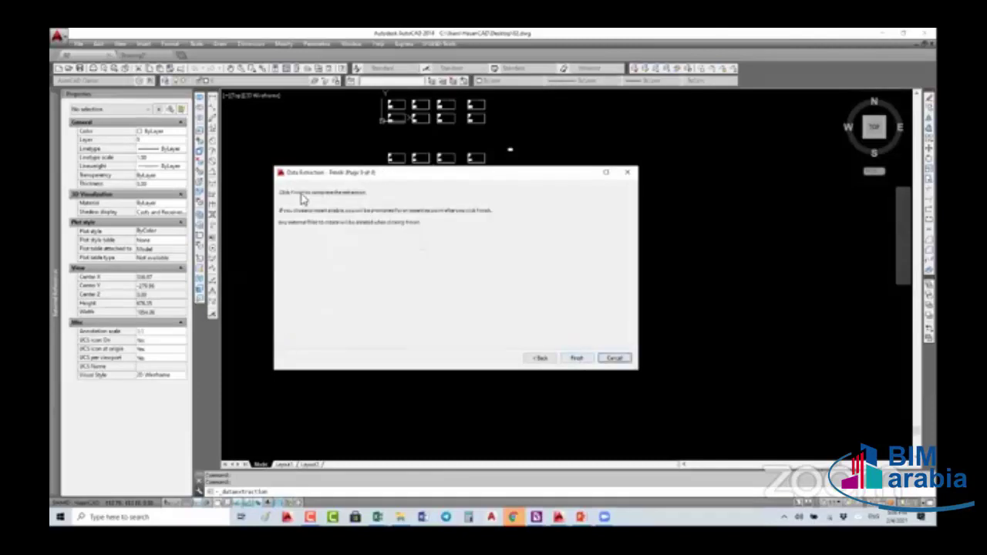
click(577, 360)
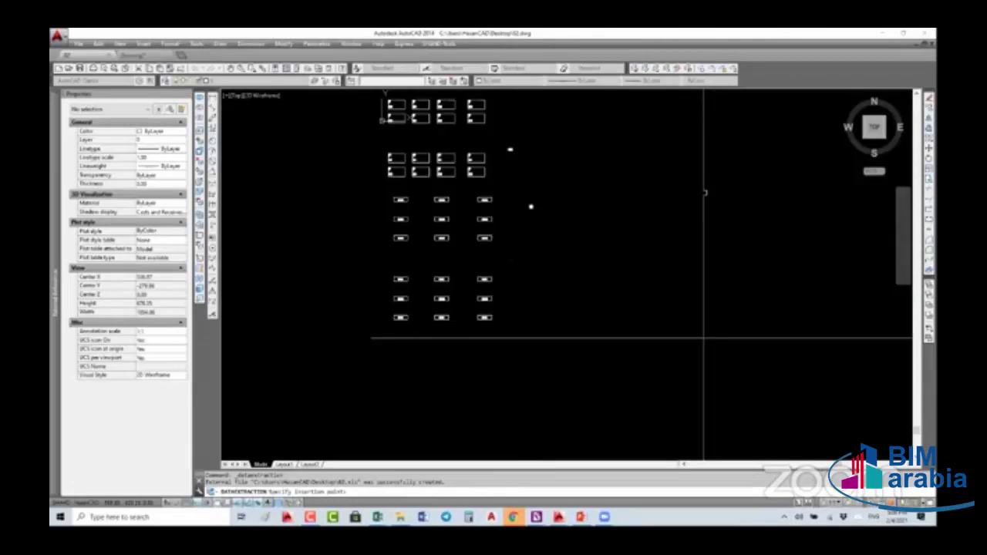
click(502, 259)
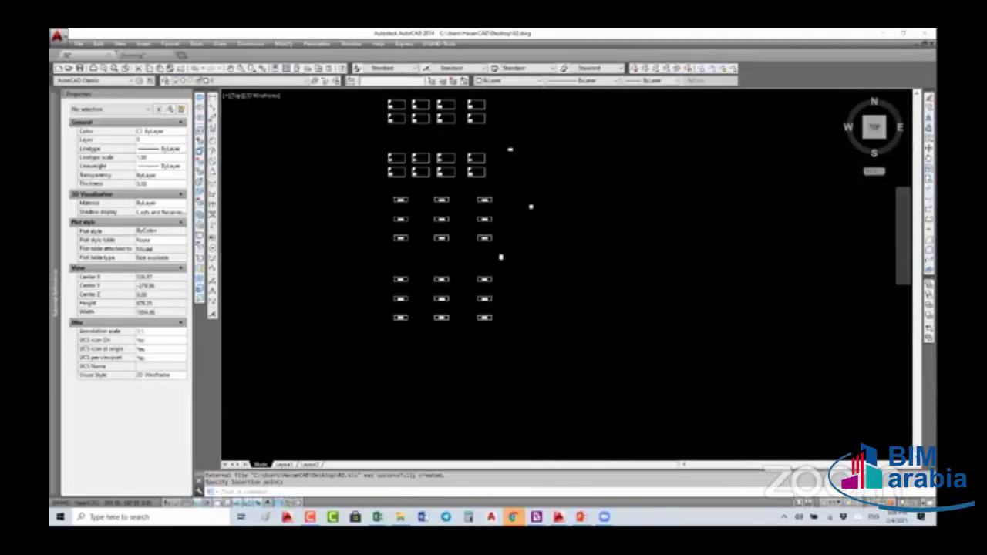
scroll(502, 258, up, 10)
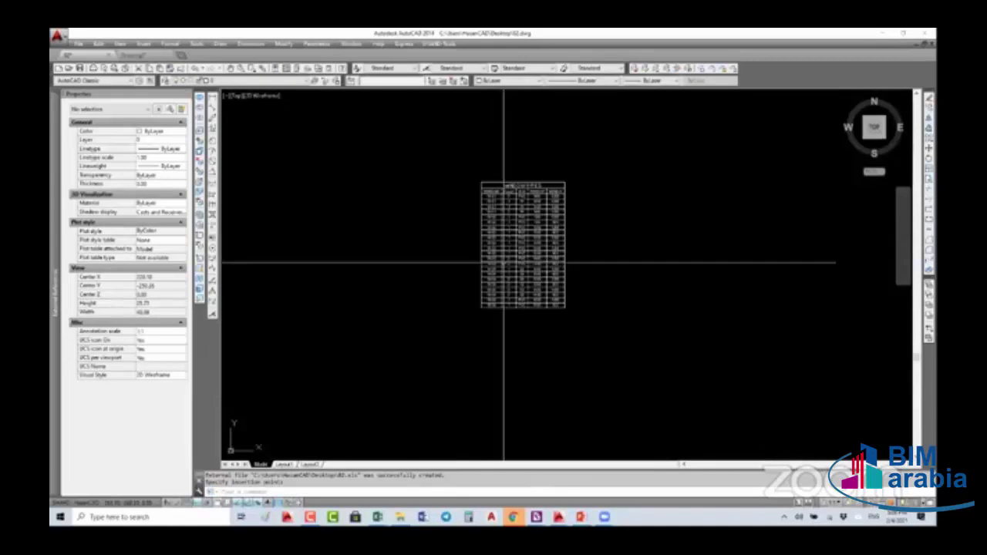
scroll(504, 263, up, 2)
middle_drag(516, 248, 515, 253)
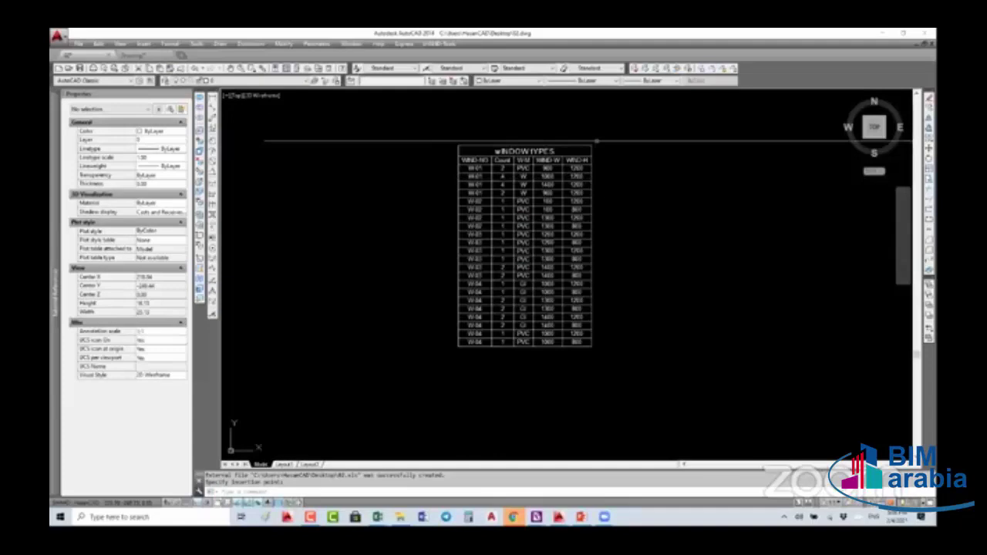
scroll(542, 276, down, 5)
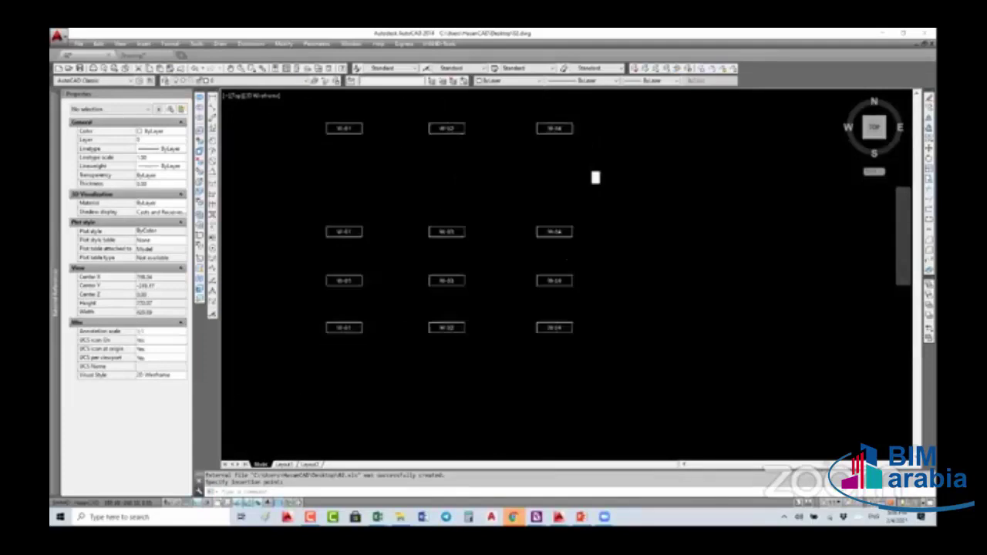
scroll(496, 203, up, 3)
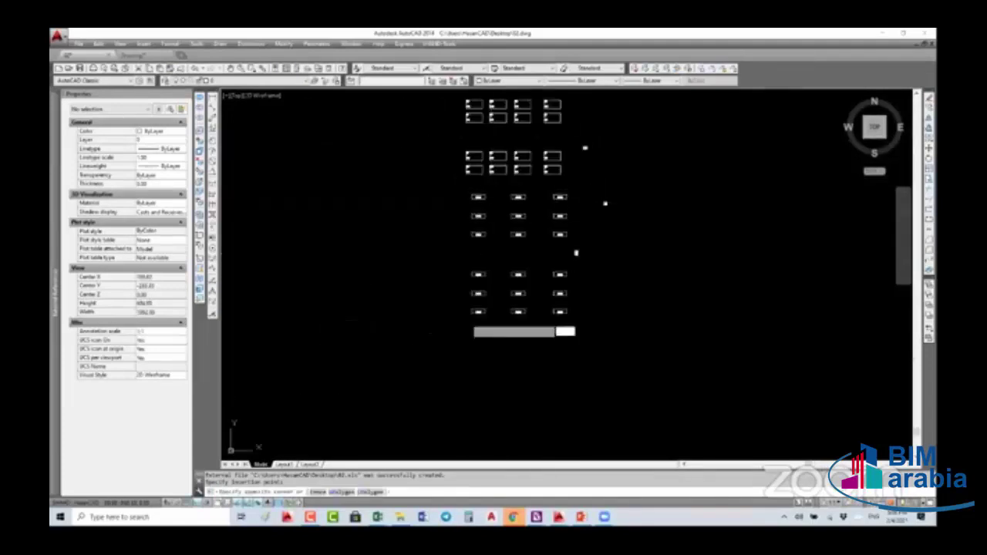
Set the W-M material attribute of the left column of window blocks to 1
click(458, 340)
click(240, 321)
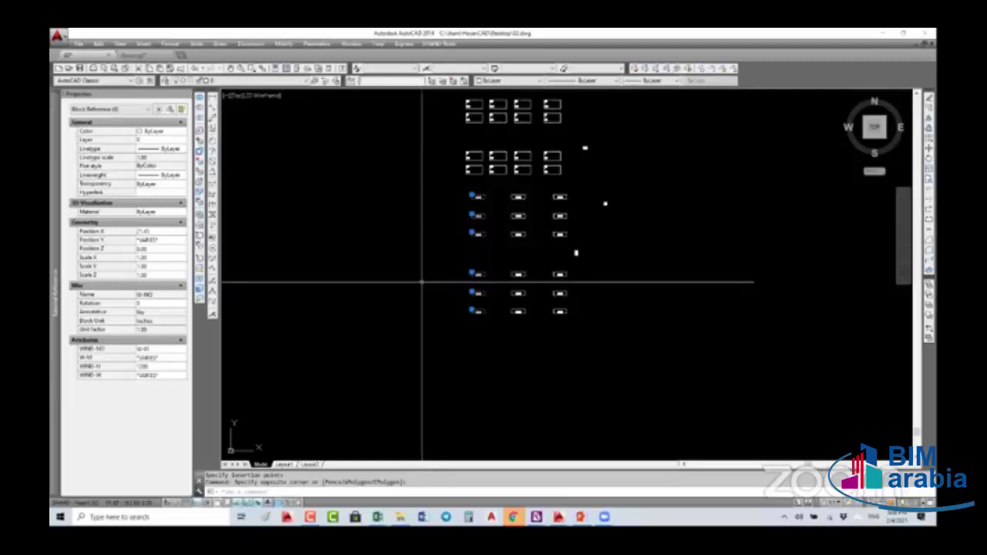
click(170, 358)
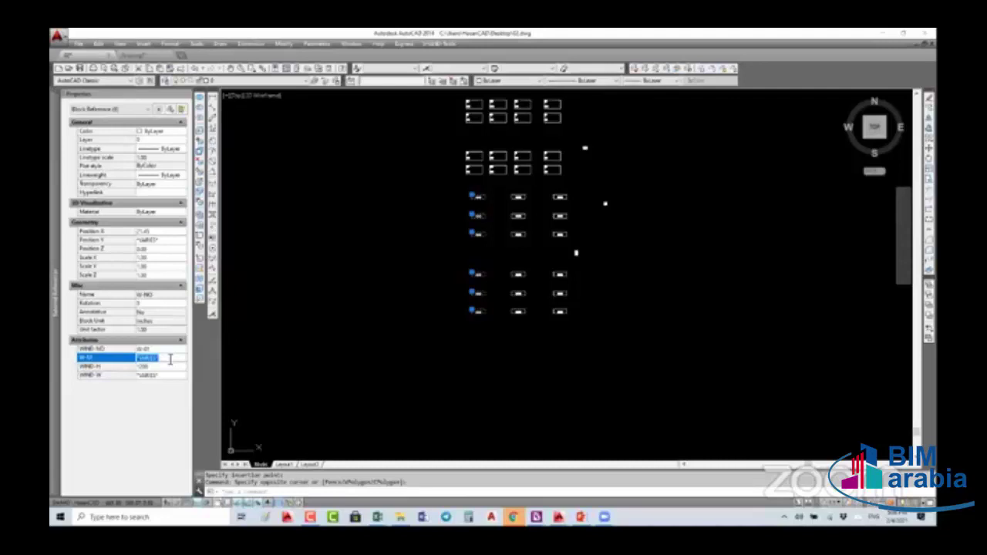
text(1)
key(Return)
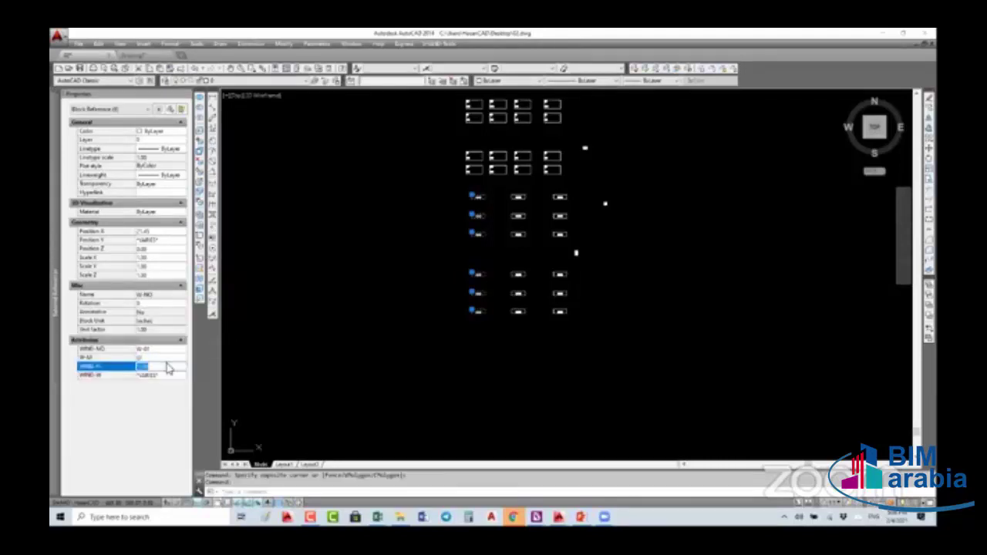
key(Escape)
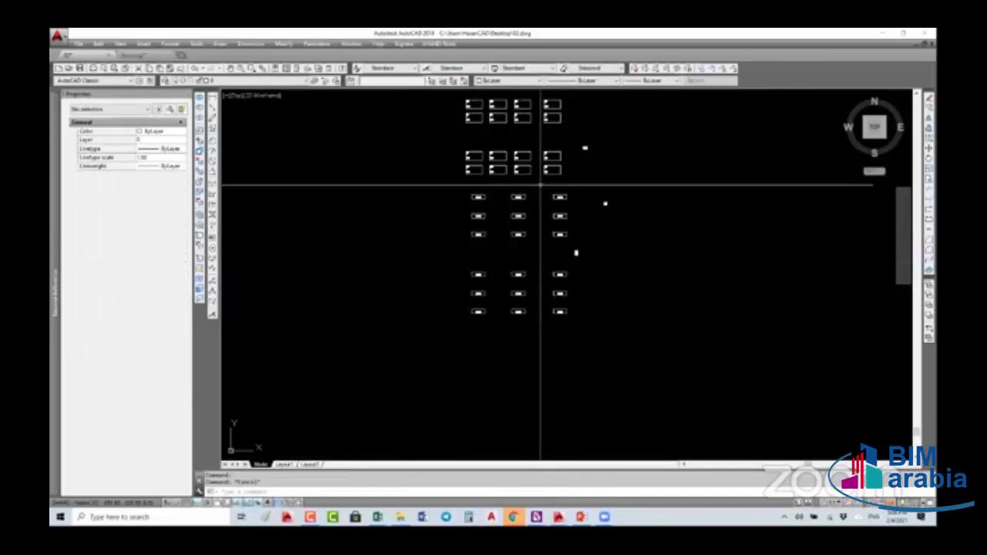
Edit the WIND-H and WIND-W attributes of the middle column of blocks, then switch to Drawing2
click(534, 190)
click(502, 335)
click(562, 338)
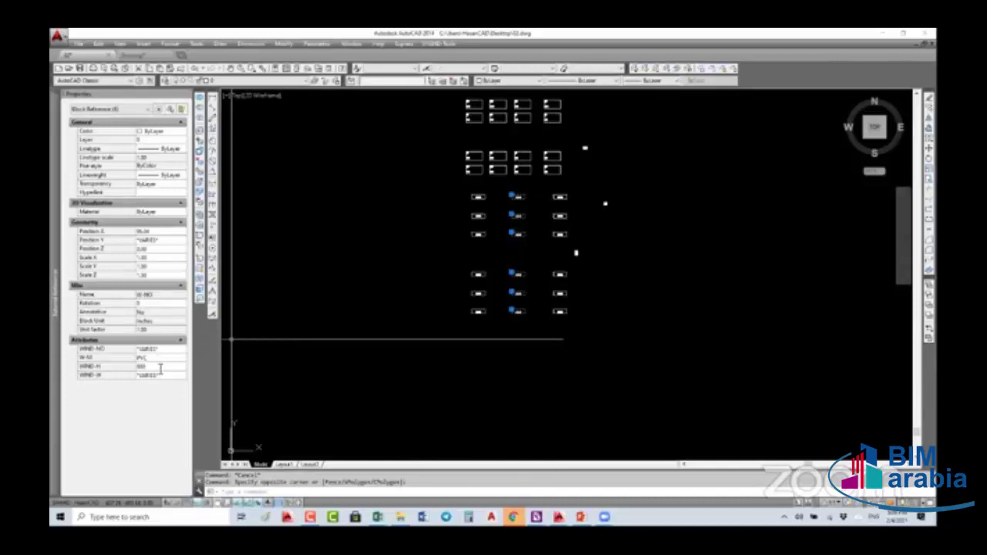
click(160, 367)
key(Return)
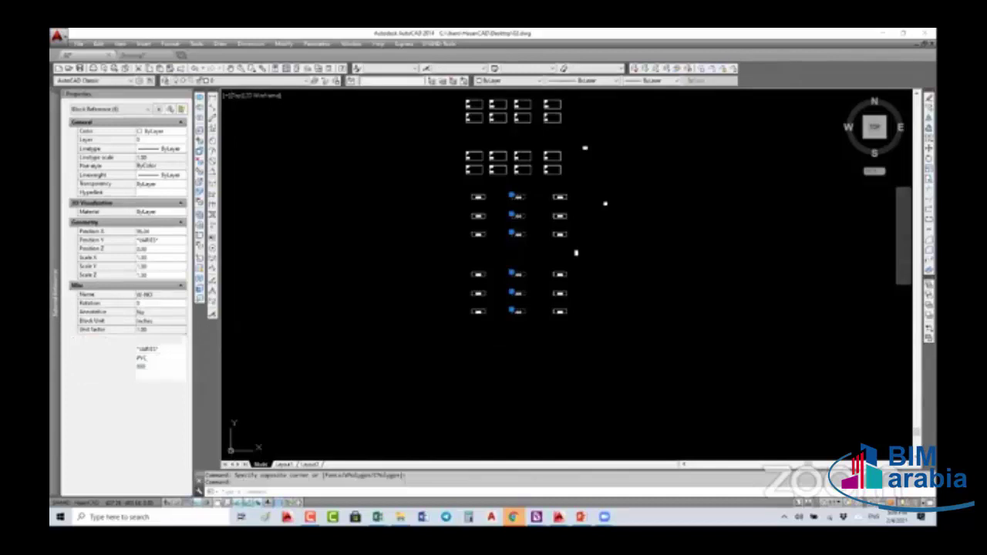
click(147, 375)
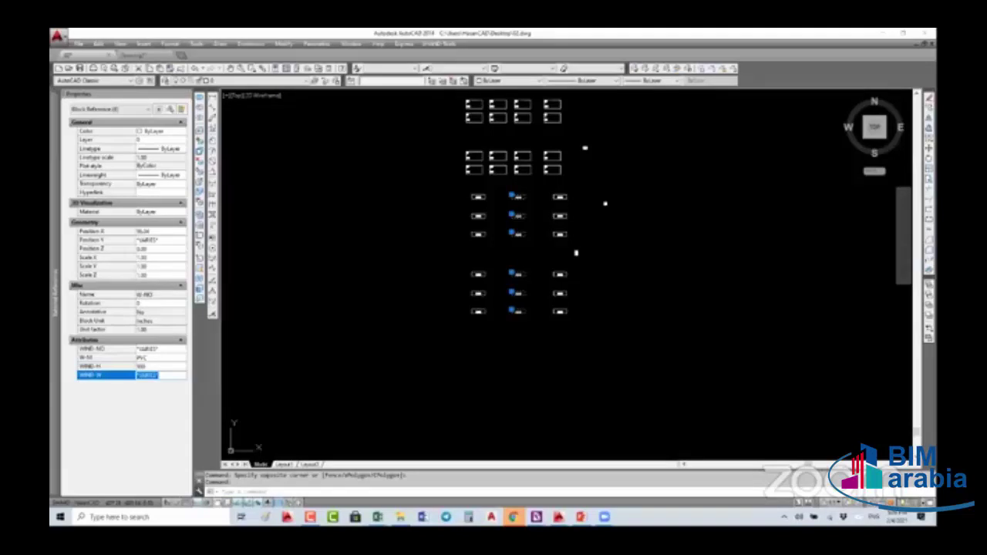
key(Escape)
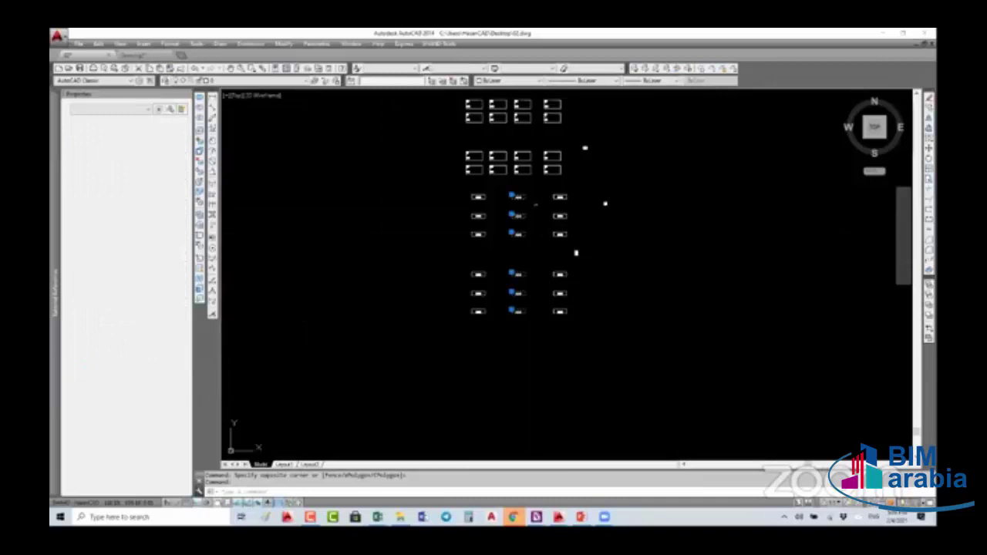
middle_drag(537, 187, 505, 235)
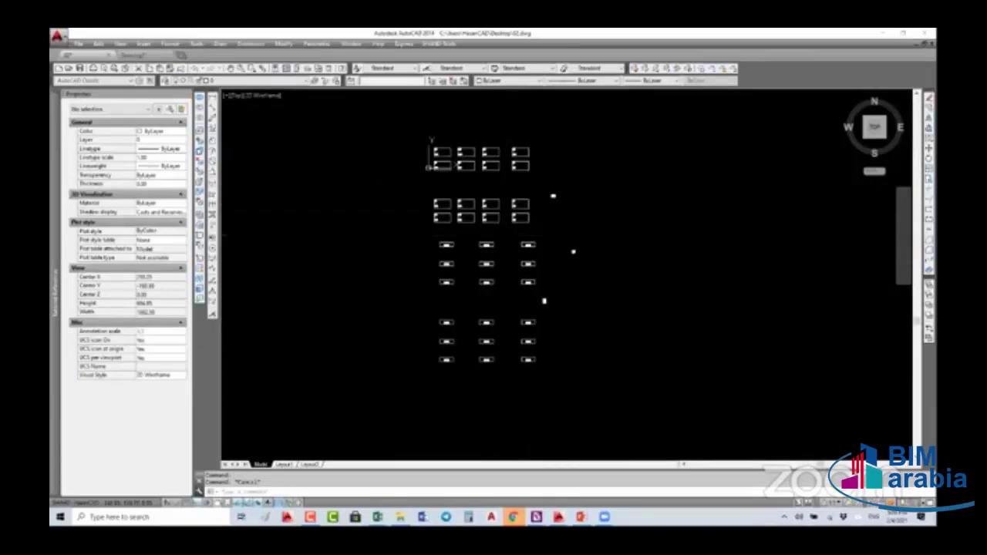
key(ctrl+Tab)
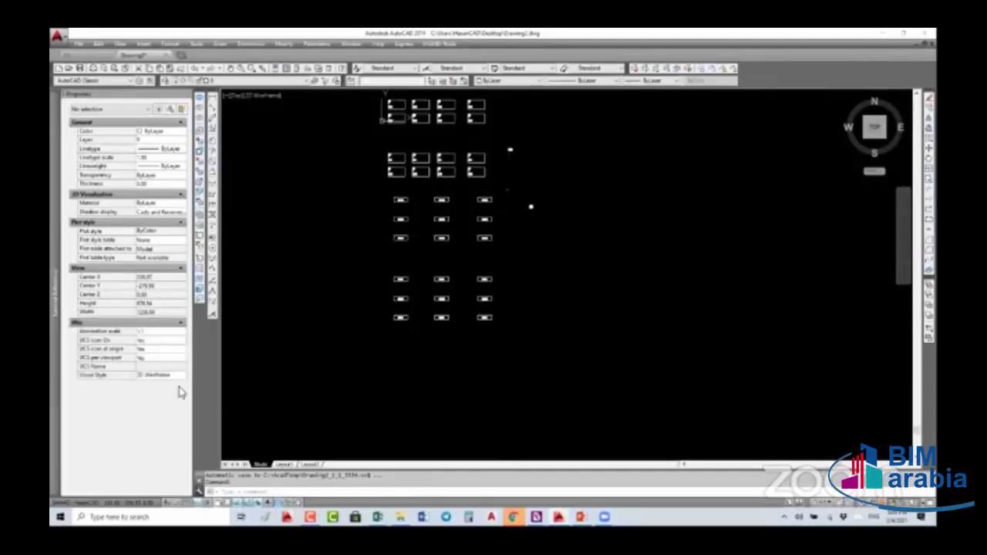
Edit the W-M and WIND-W attributes of the right-hand column of W-04 window blocks
click(526, 202)
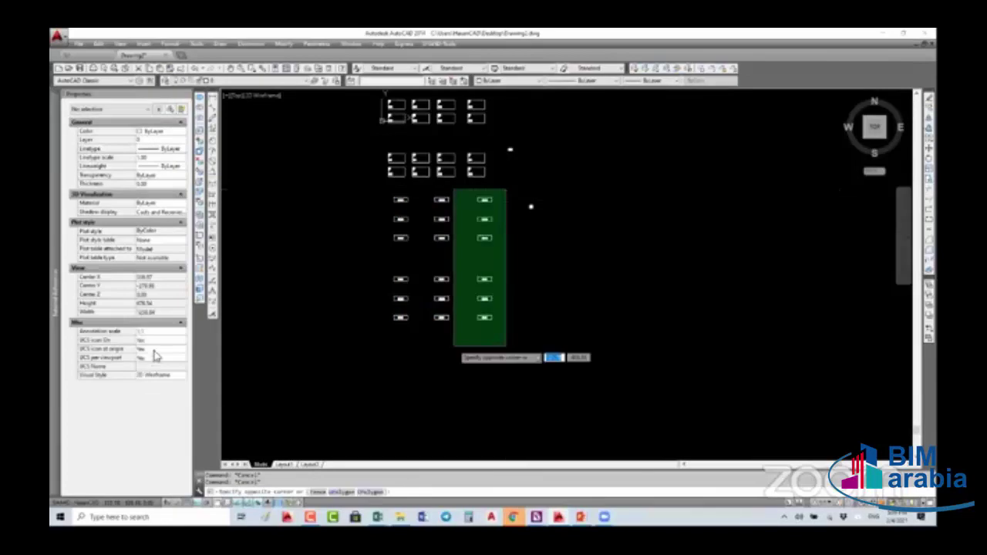
click(165, 358)
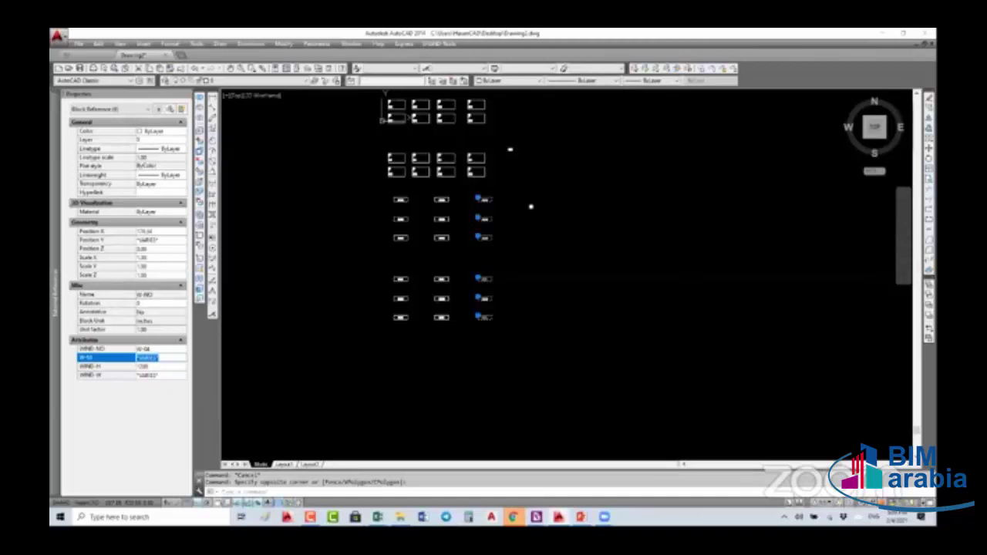
click(163, 375)
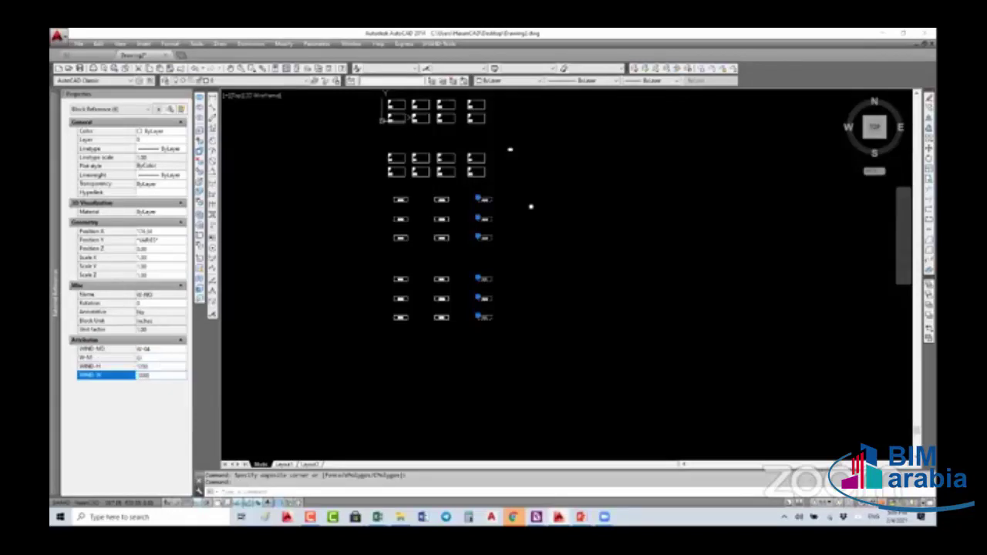
click(146, 375)
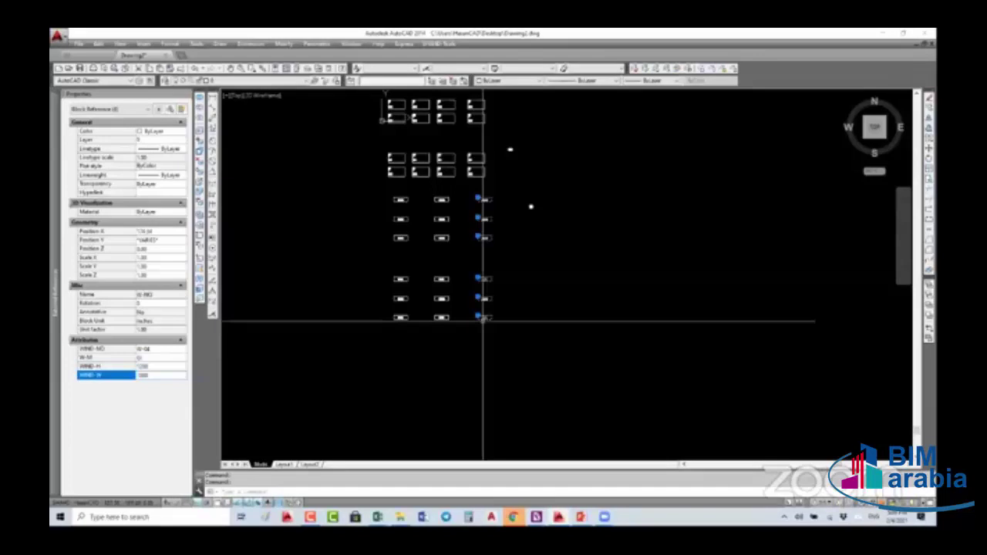
key(Escape)
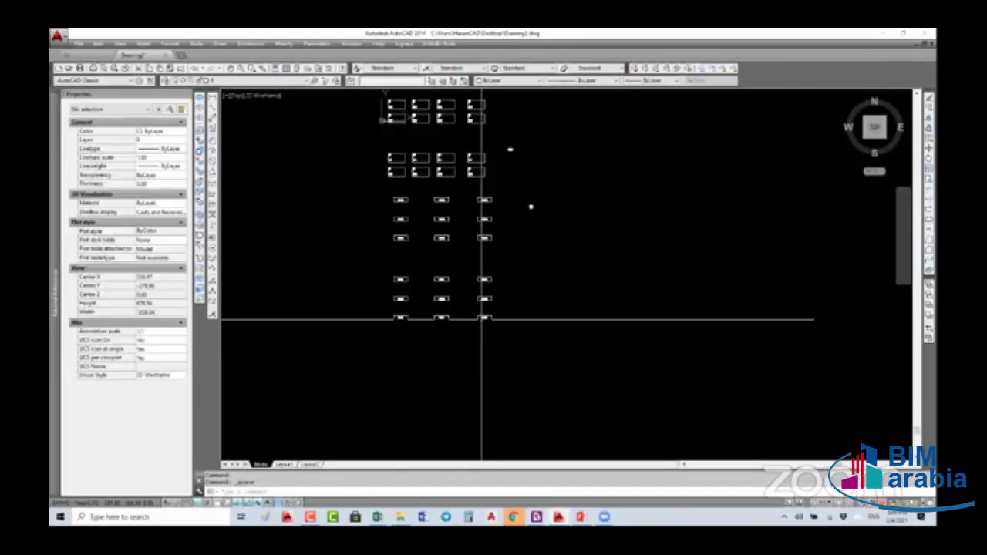
Pan and zoom the drawing to bring the WINDOW TYPES schedule table into view
middle_drag(483, 319, 528, 362)
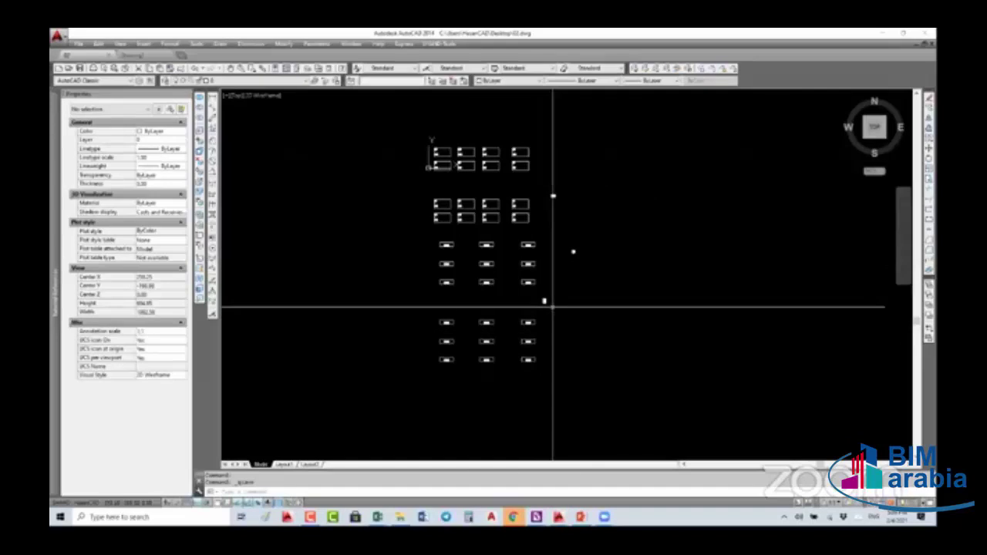
scroll(553, 307, up, 5)
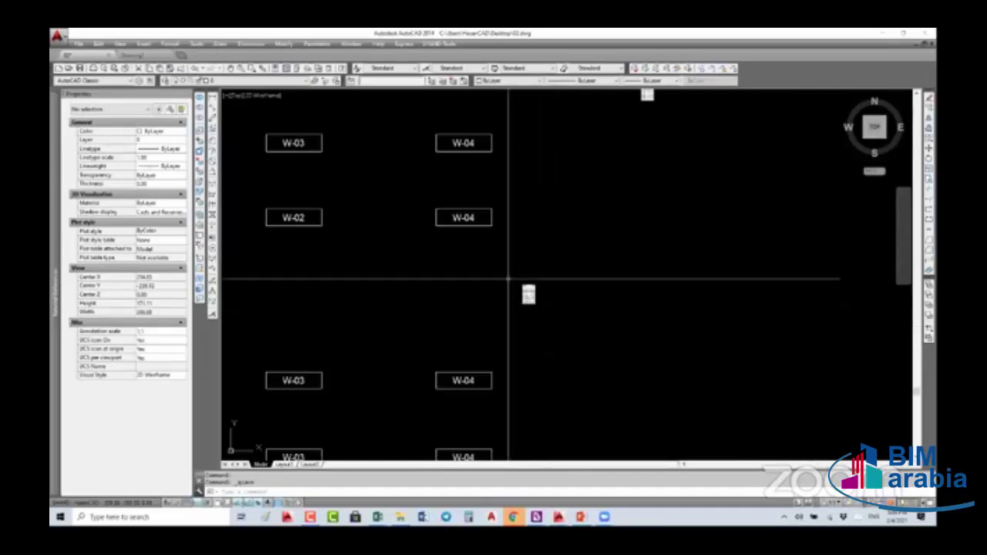
scroll(548, 283, down, 10)
middle_drag(677, 282, 576, 226)
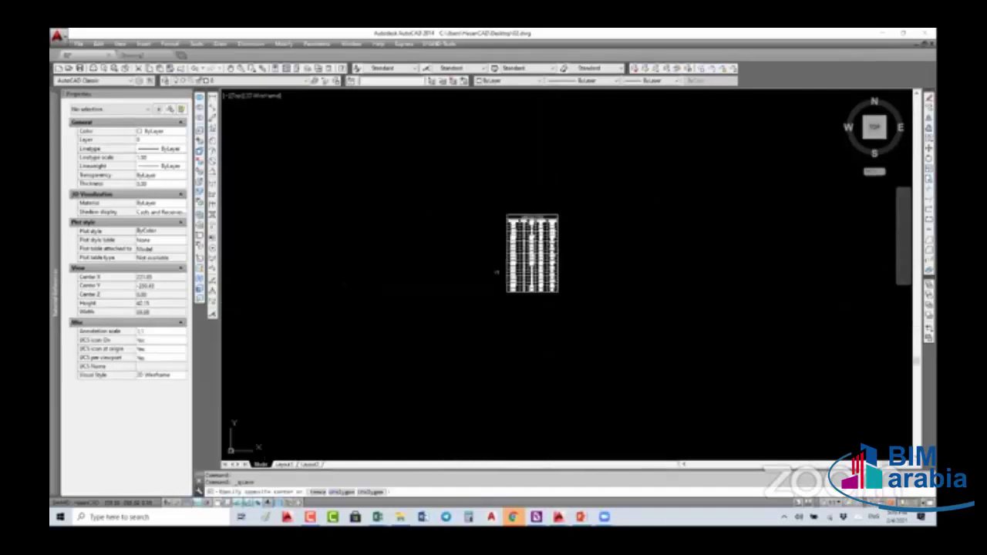
Update the WINDOW TYPES table from its data links to reflect the edited attributes
click(498, 273)
click(537, 196)
right_click(537, 196)
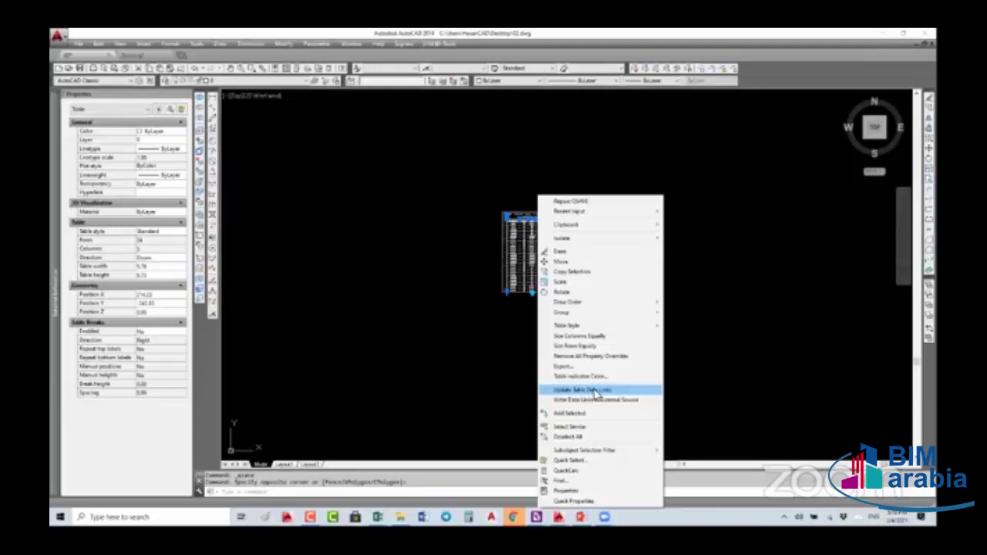
click(594, 391)
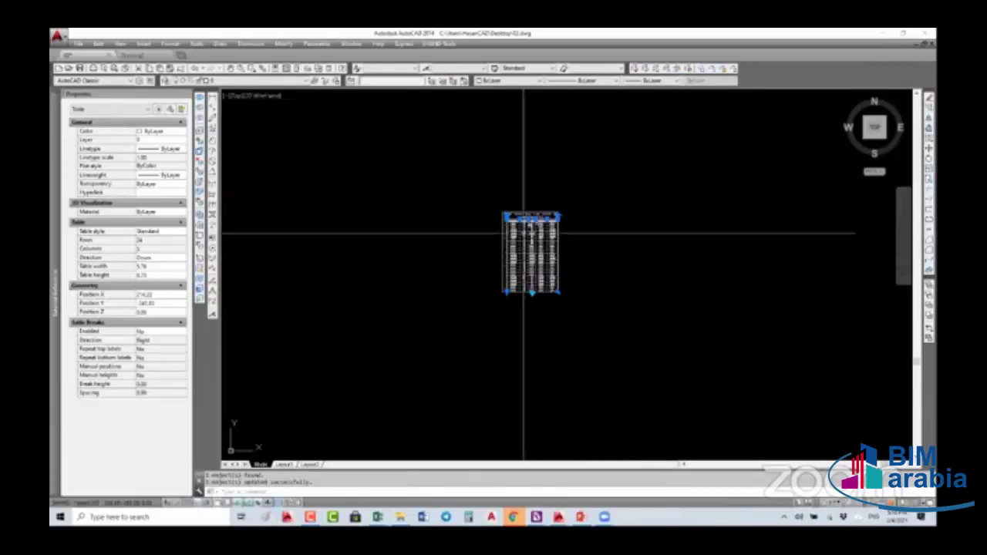
scroll(529, 234, up, 4)
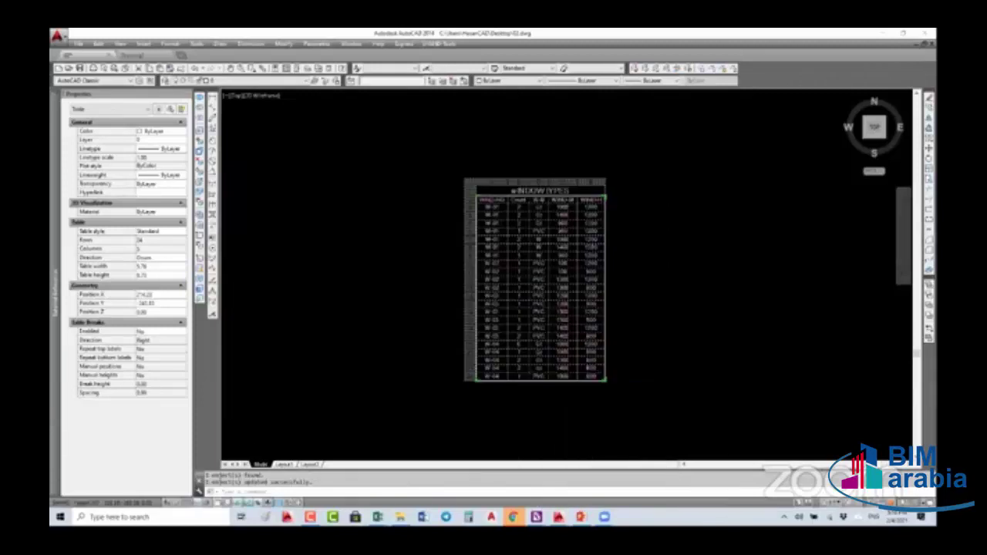
key(Escape)
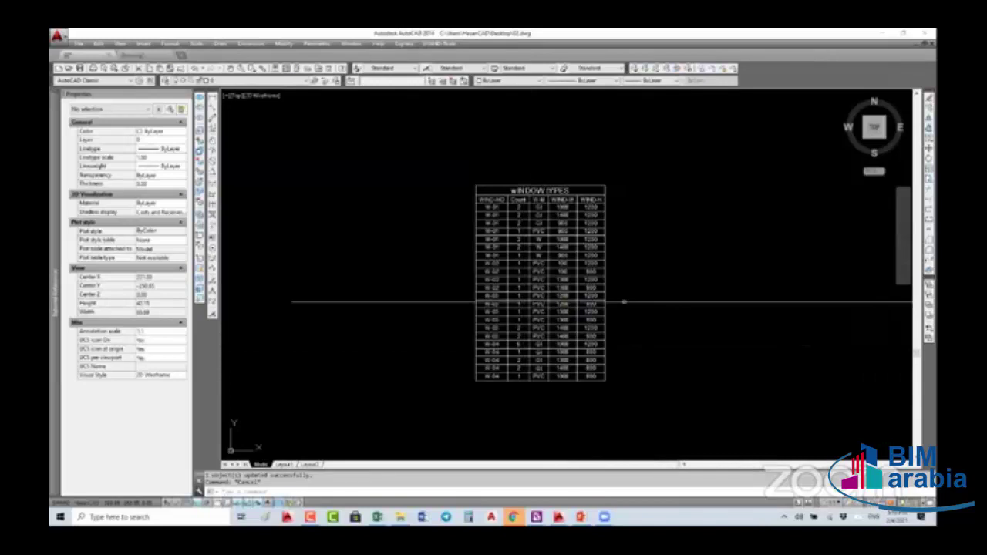
Zoom out to review the refreshed table, then show the 'Output and Publishing' slide in PowerPoint
scroll(625, 302, down, 5)
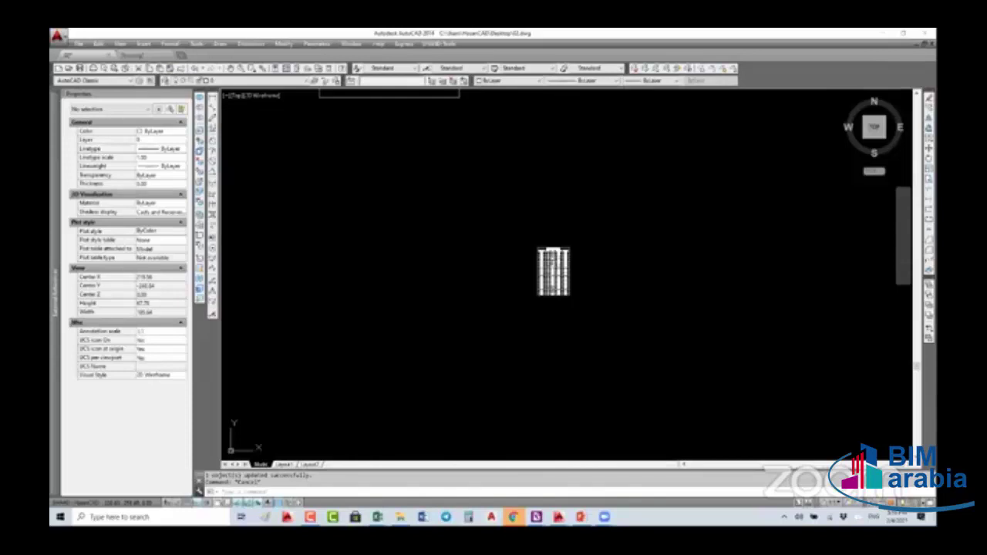
scroll(502, 222, down, 2)
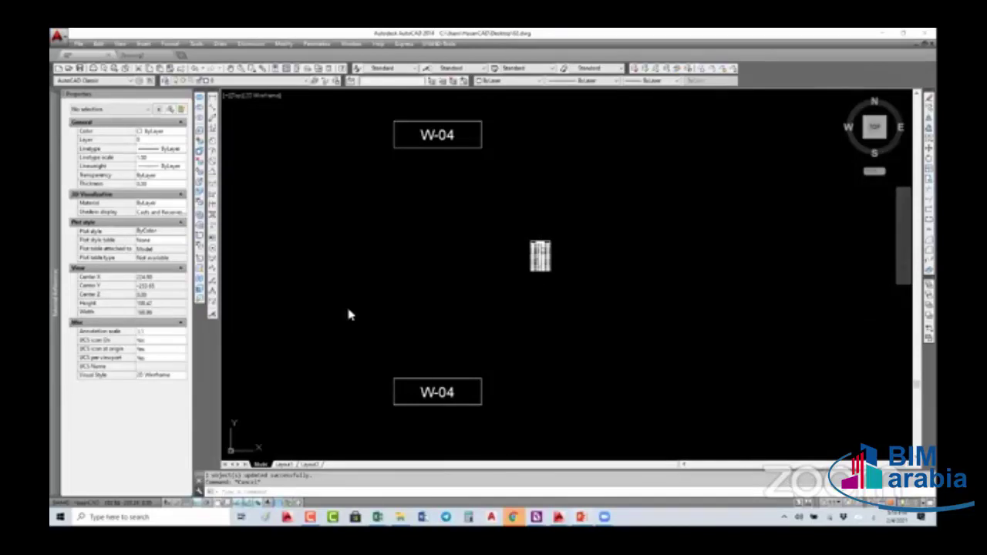
key(alt+Tab)
click(98, 441)
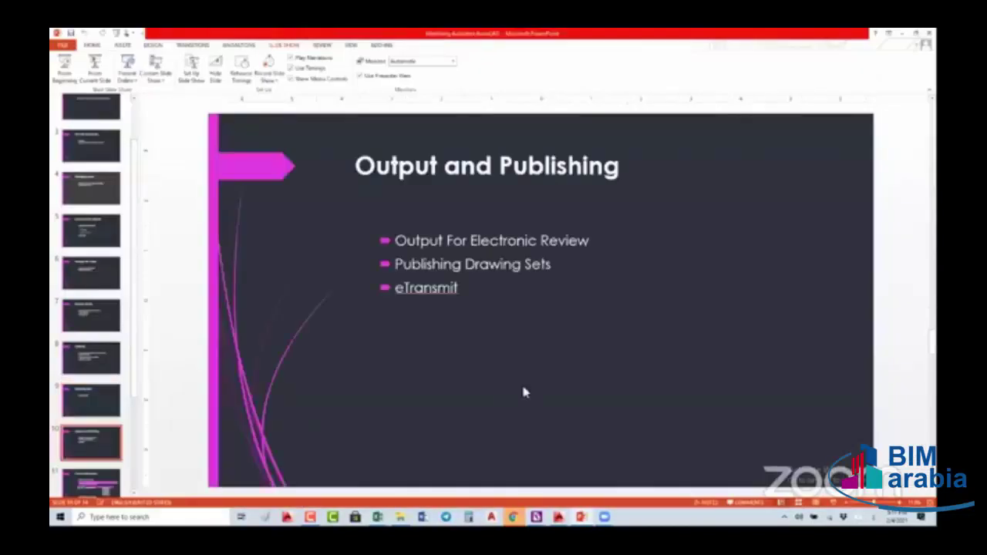
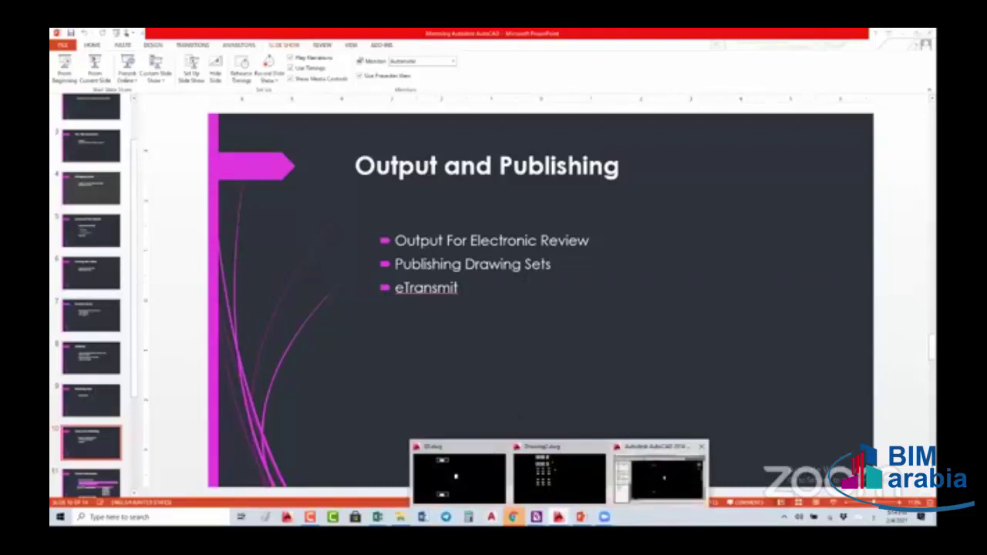
Switch from the PowerPoint 'Output and Publishing' slide back to the AutoCAD drawing with the W-04 tags
click(660, 475)
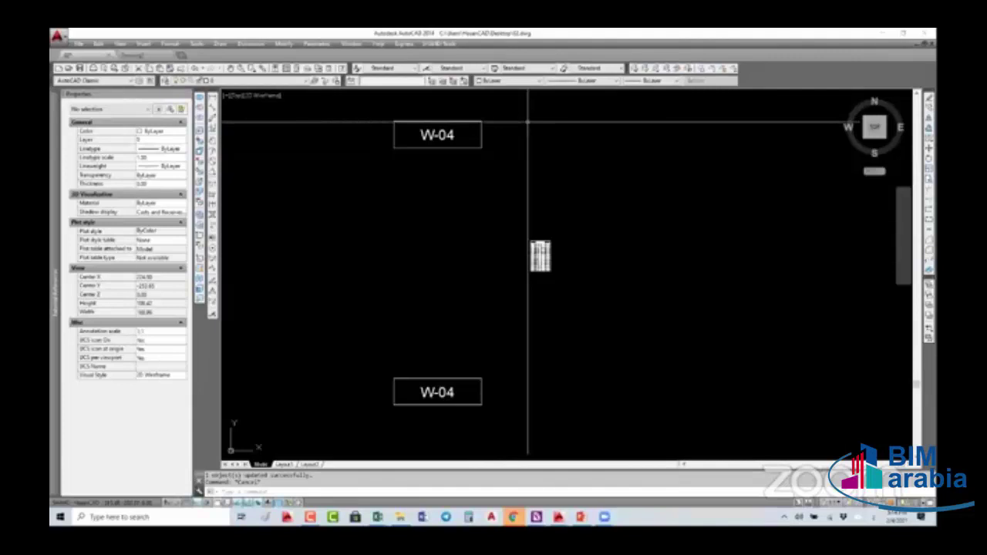
Look through the Express tools menu without choosing anything, then zoom out on the drawing
click(404, 43)
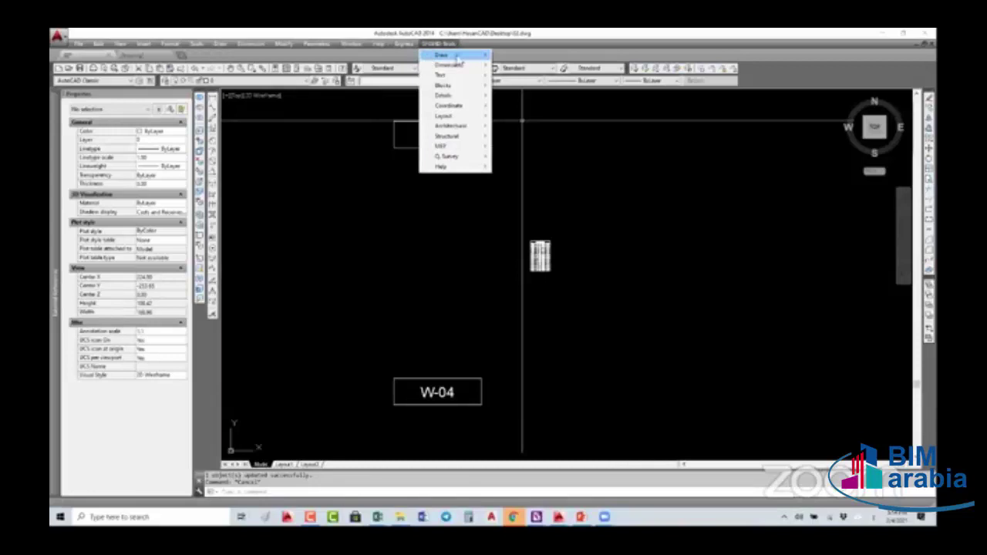
mouse_move(432, 55)
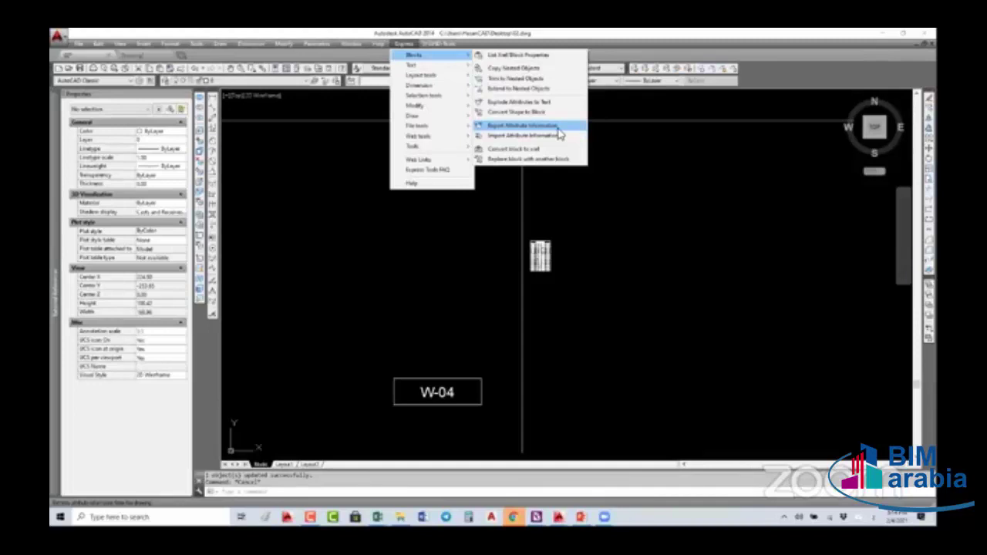
click(509, 287)
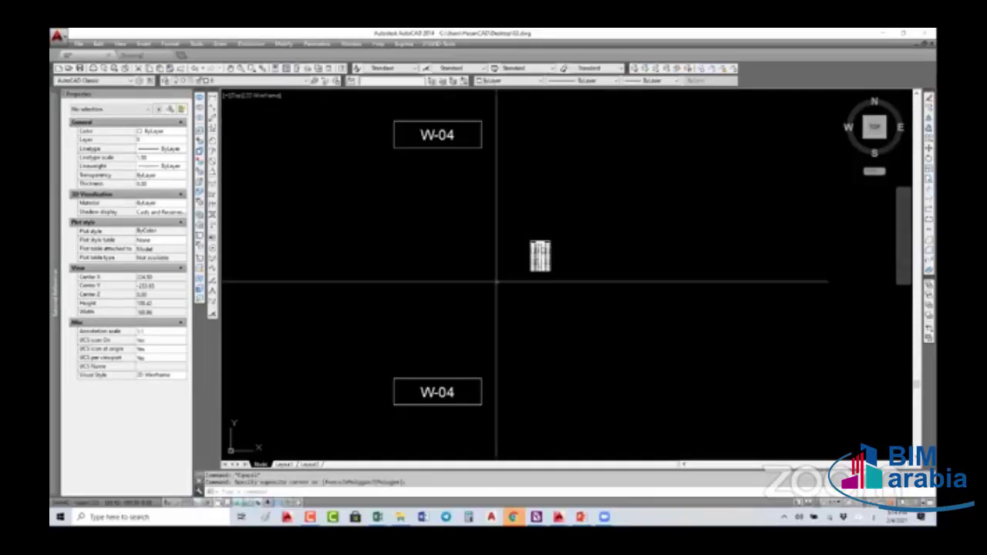
click(502, 262)
scroll(505, 251, down, 4)
scroll(498, 246, down, 2)
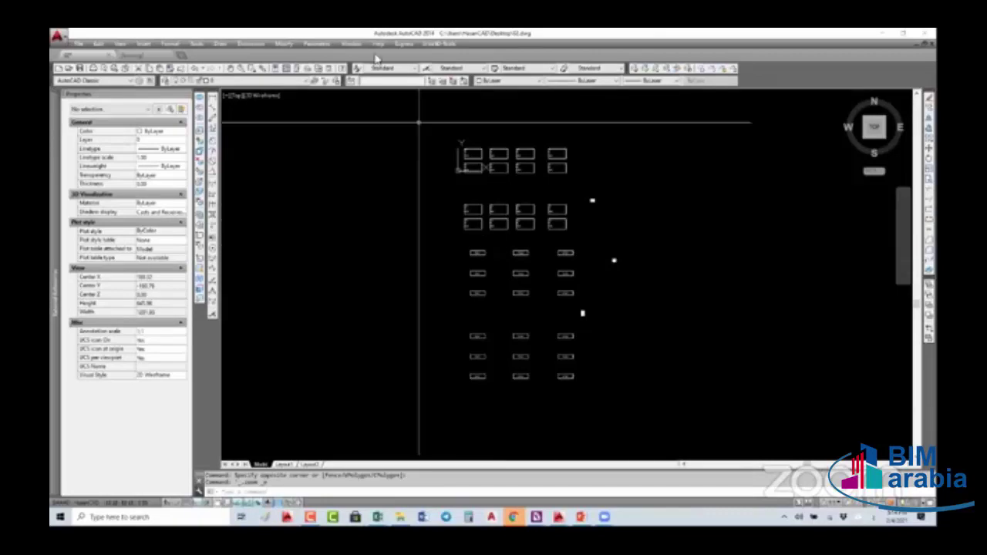
Check the Express tools menu again, then bring up File Explorer over AutoCAD
click(406, 45)
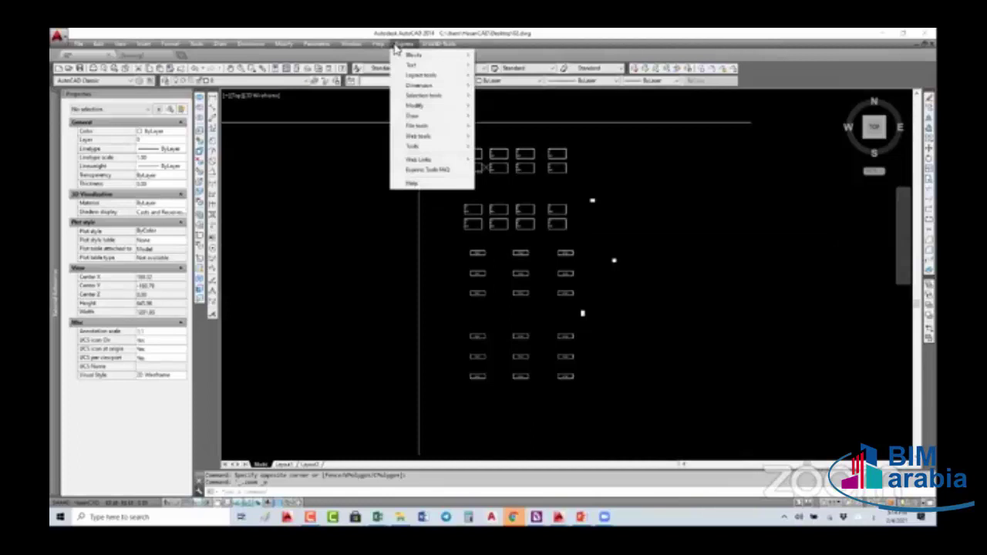
click(419, 121)
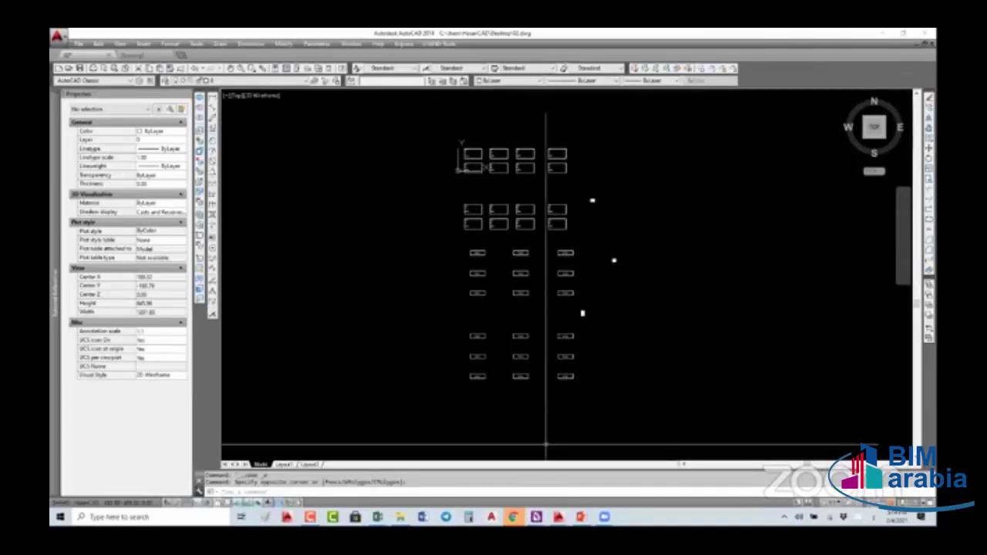
click(469, 517)
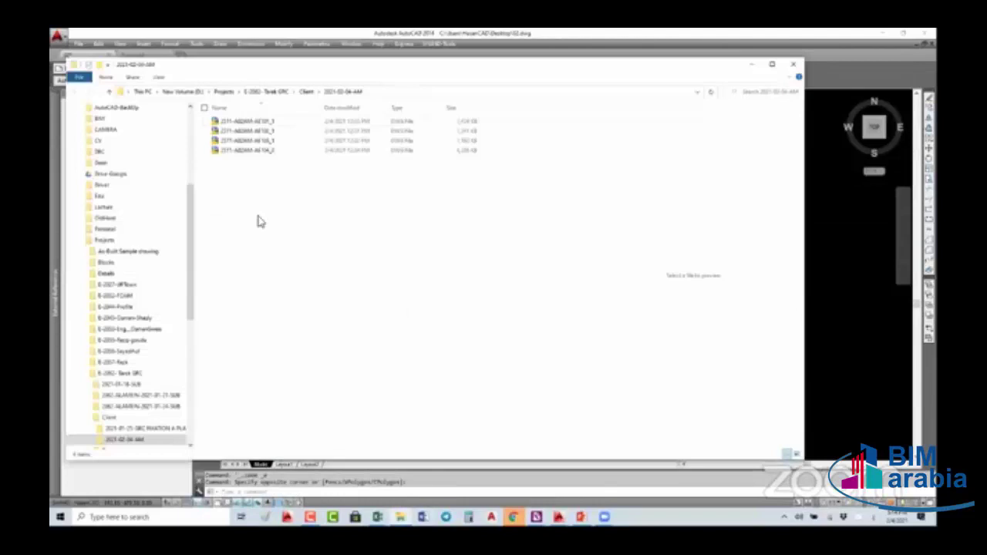
Go to the Desktop folder and open workbook 02 in Excel
click(192, 155)
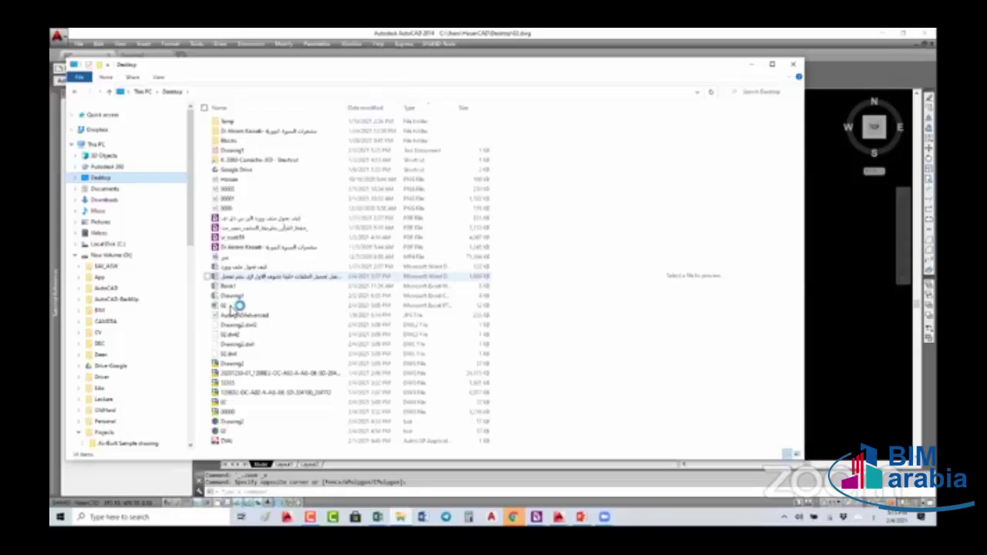
click(239, 305)
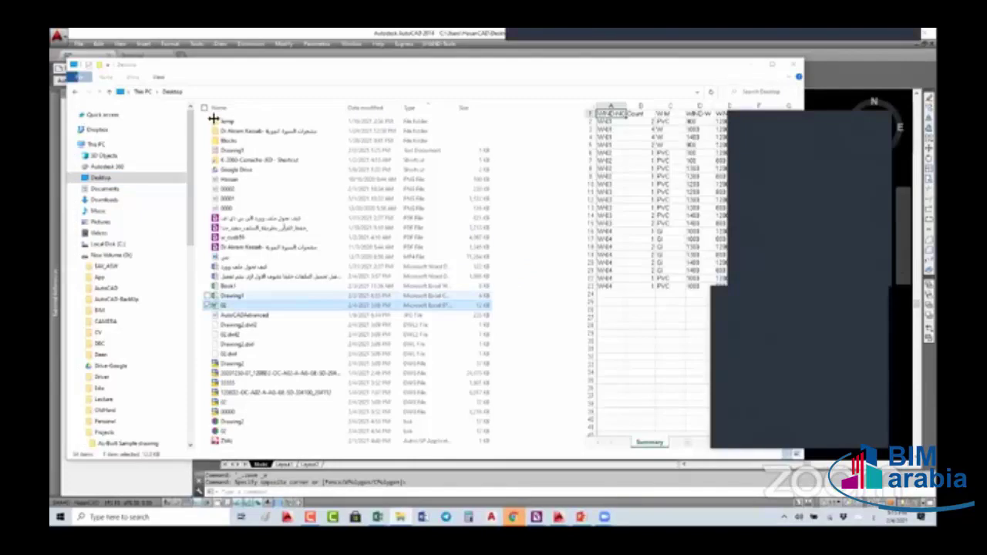
key(Return)
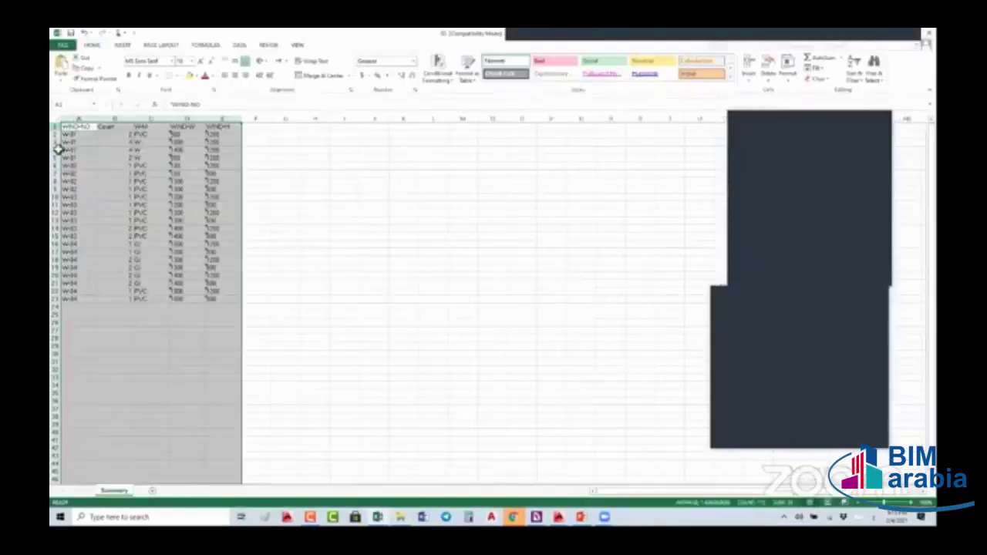
Autofit rows 1–23, middle-align and centre them, then return to AutoCAD
drag(55, 126, 56, 307)
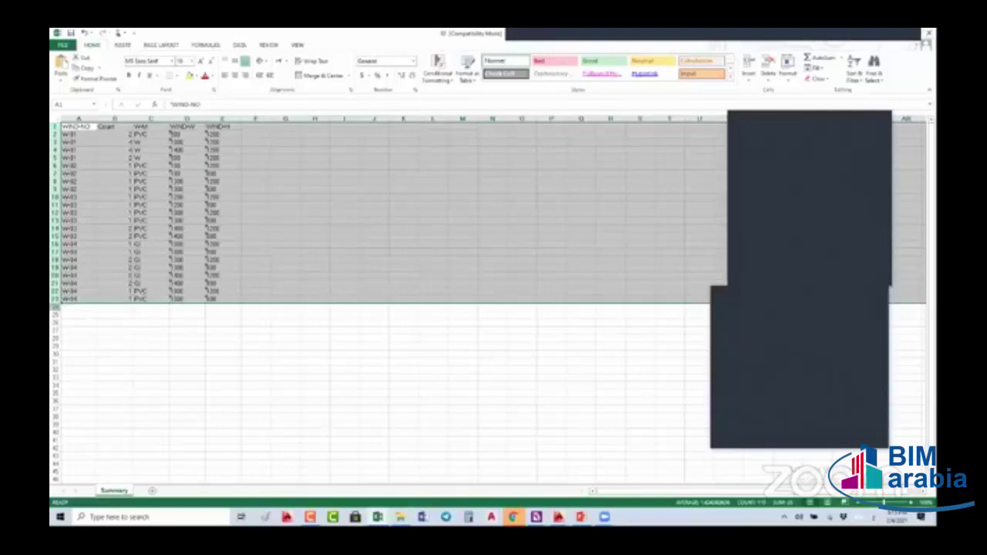
drag(55, 307, 82, 288)
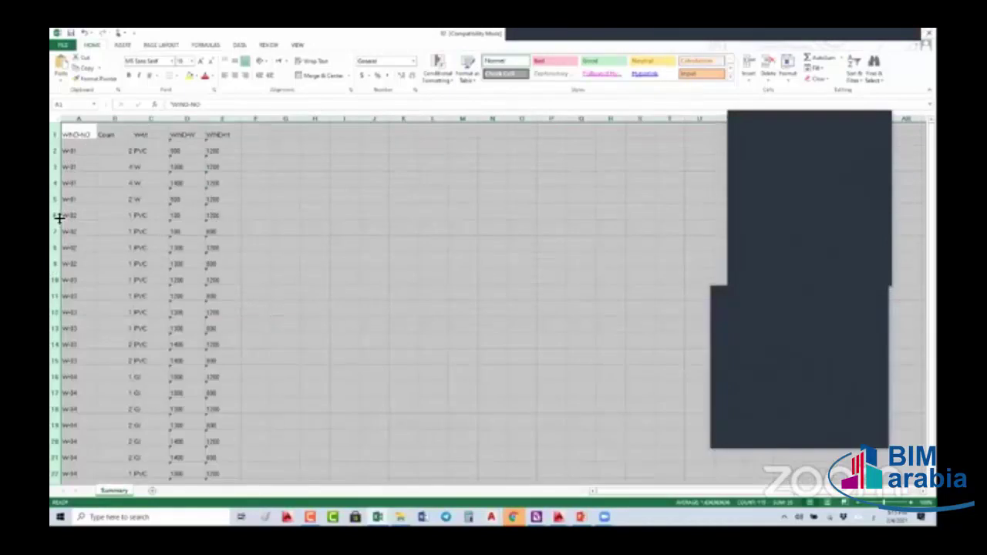
double_click(59, 214)
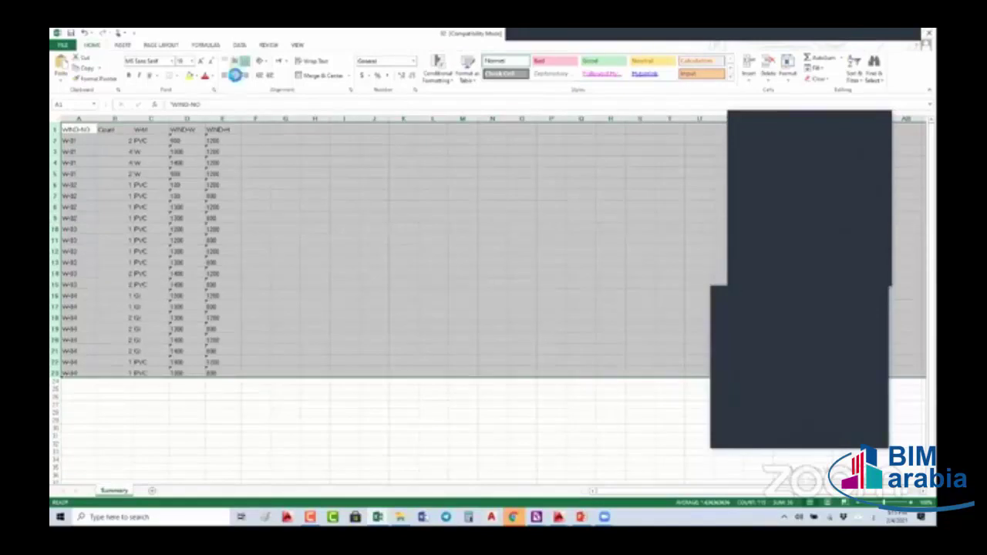
click(234, 61)
click(235, 75)
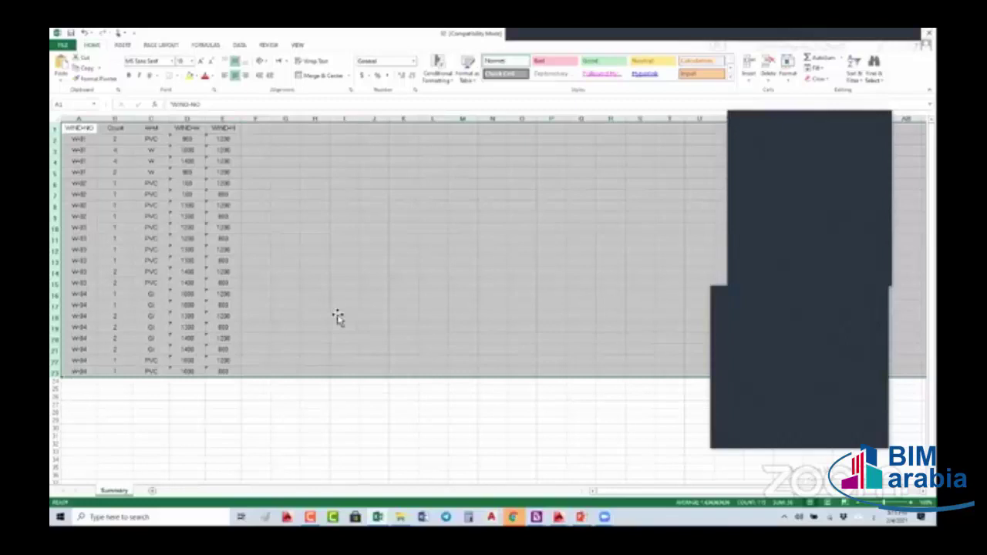
click(339, 316)
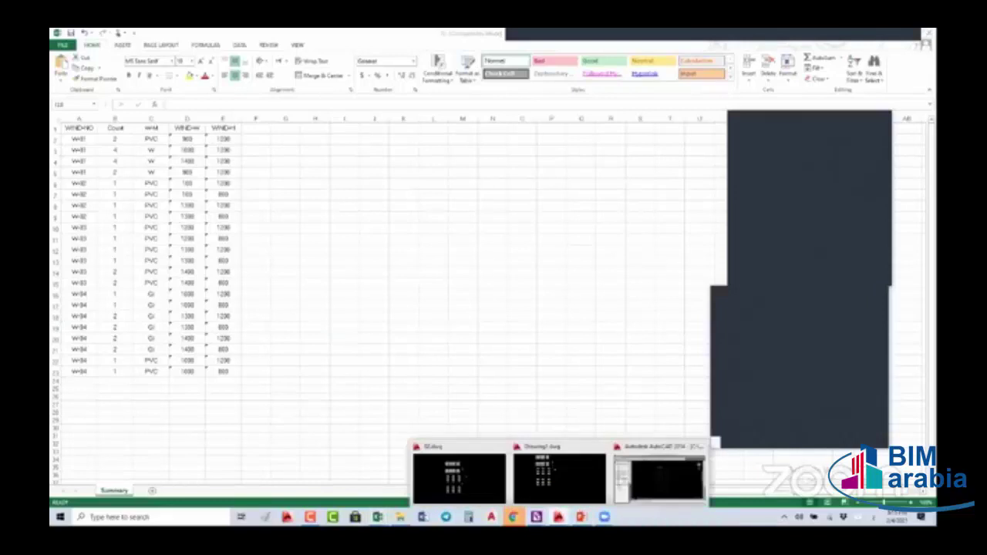
mouse_move(558, 516)
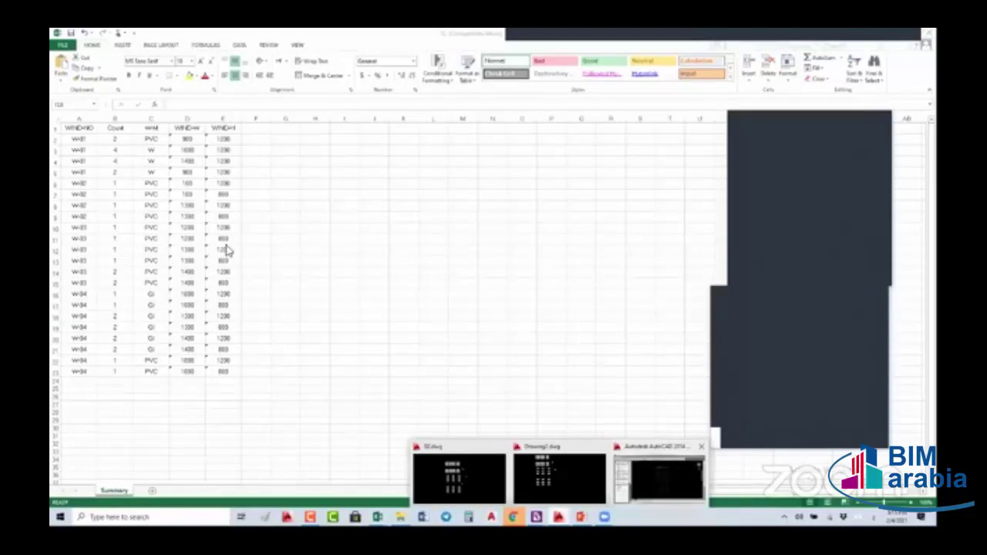
key(alt+Tab)
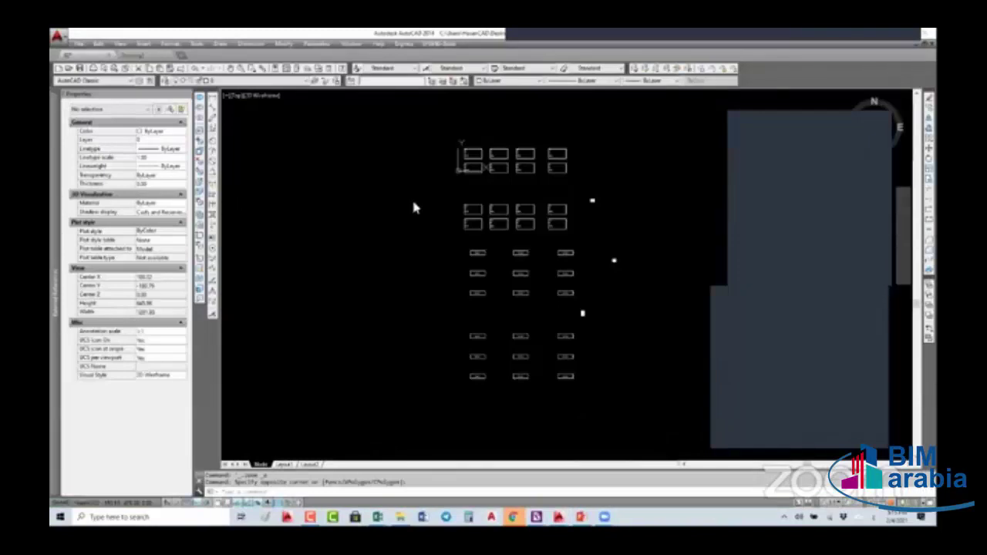
Start Data Extraction using the previous WINDOW-TYPES-02 extraction as a template
click(197, 44)
mouse_move(251, 247)
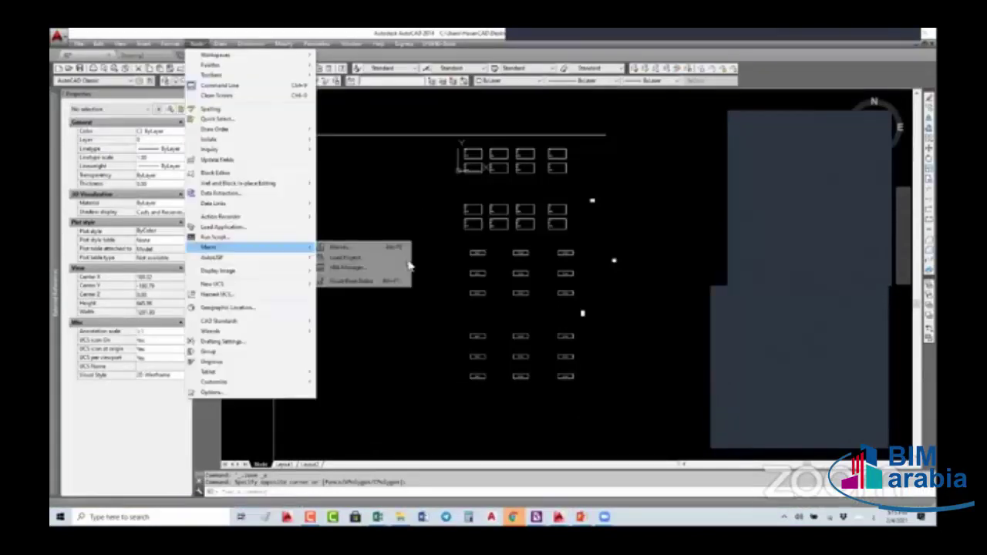
click(409, 255)
click(395, 250)
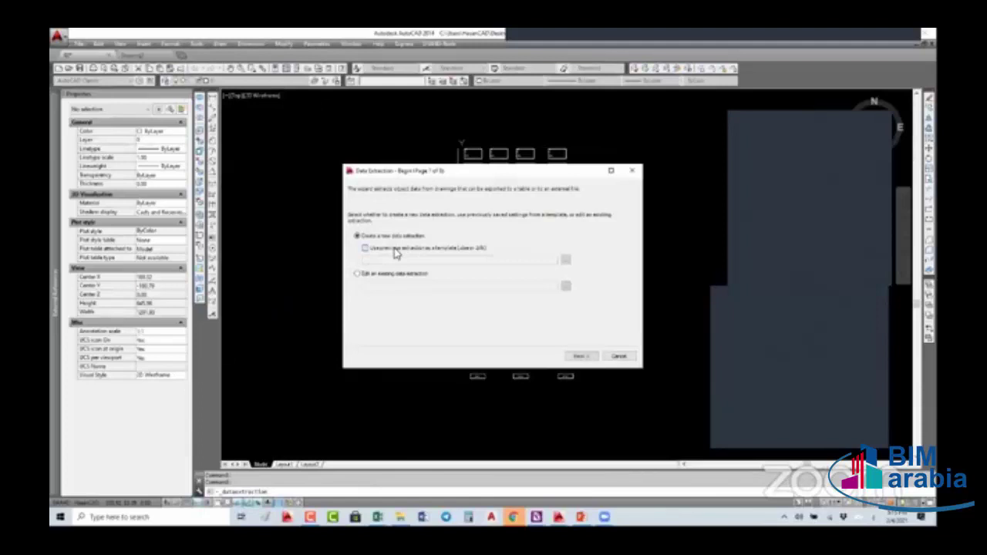
click(566, 263)
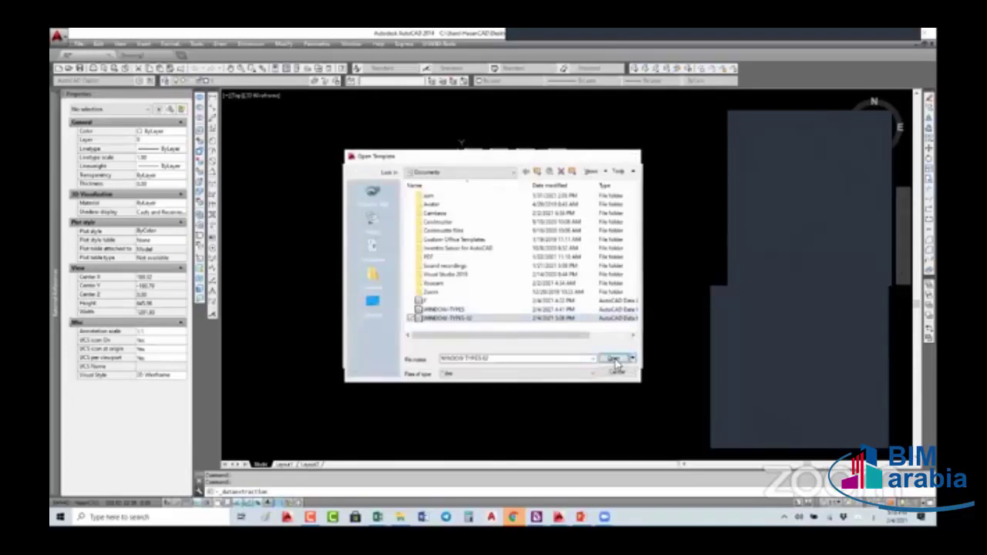
click(614, 360)
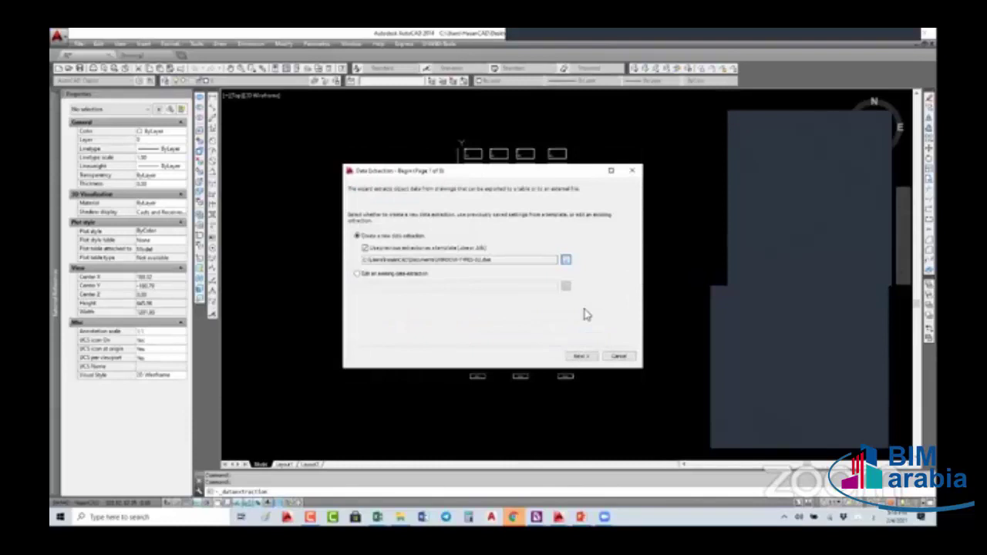
Try saving the extraction as WINDOW-TYPES-02, but decline replacing the file and cancel the save
click(581, 356)
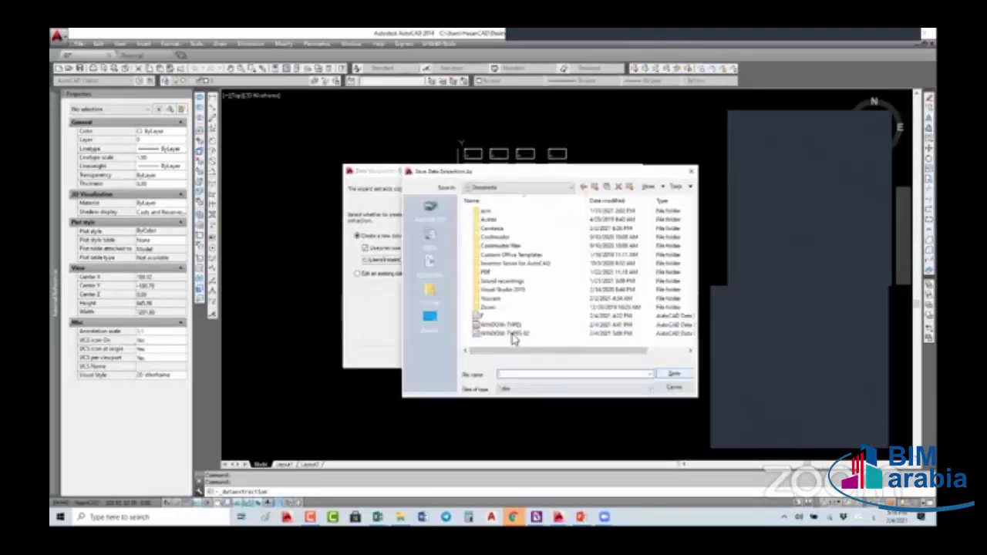
click(509, 333)
click(672, 375)
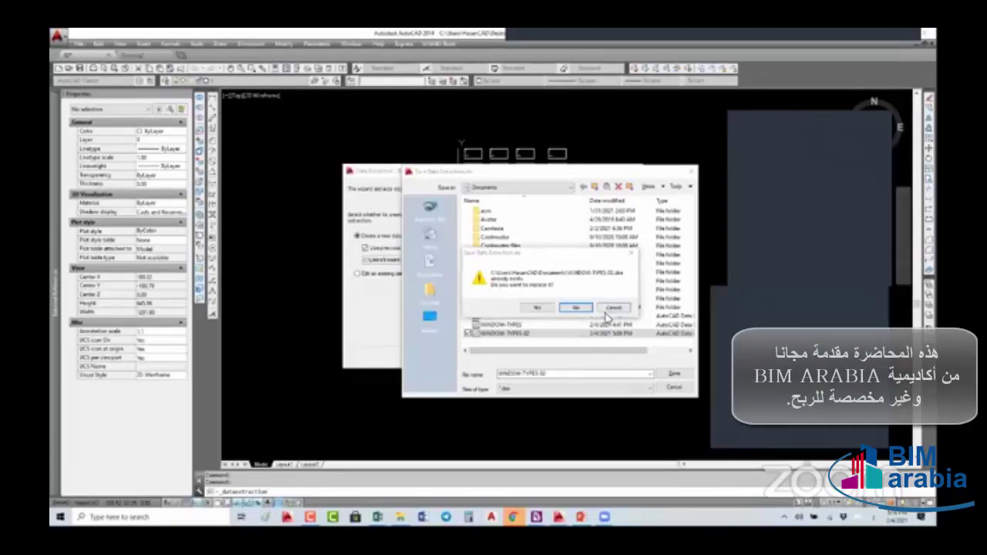
click(577, 307)
click(676, 389)
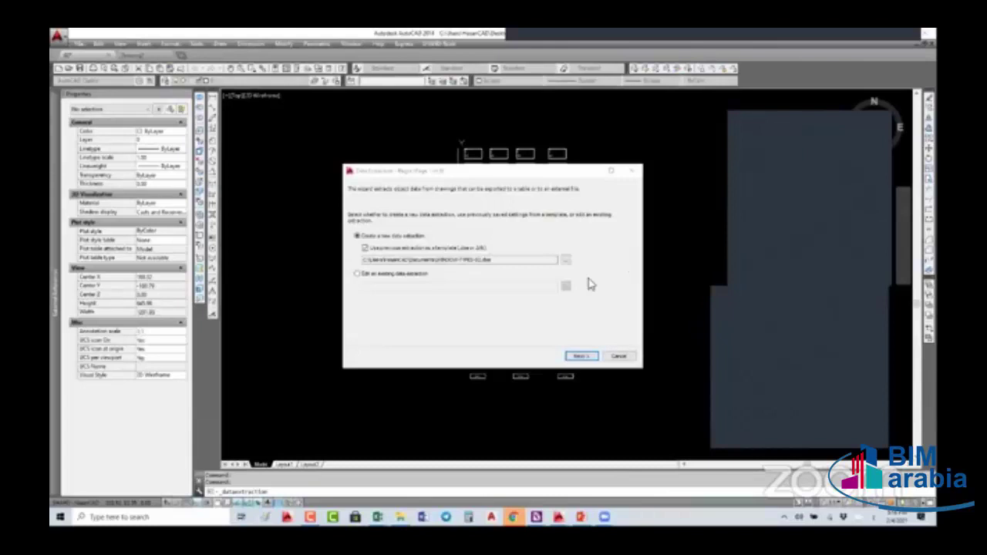
Re-select the previous-extraction template option and load the template file
click(378, 253)
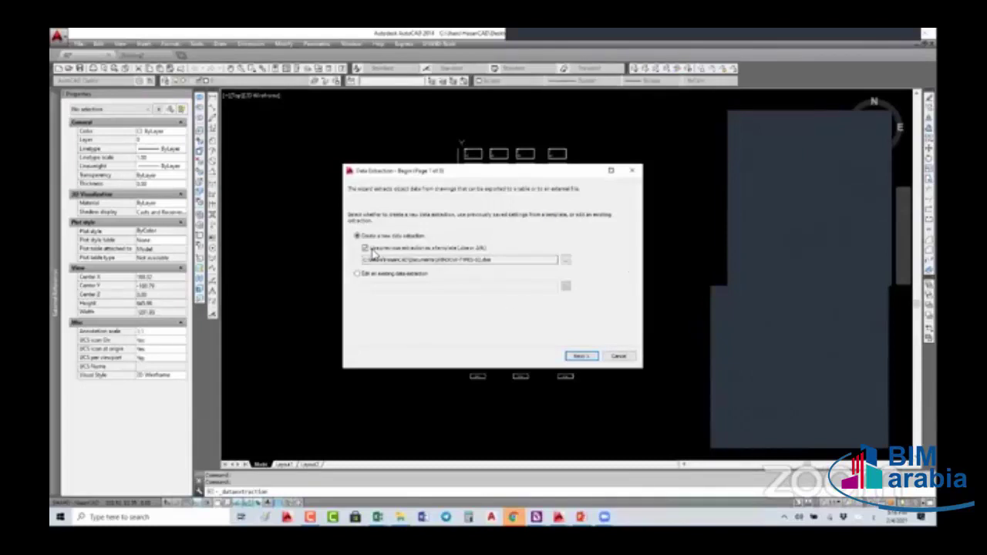
click(379, 253)
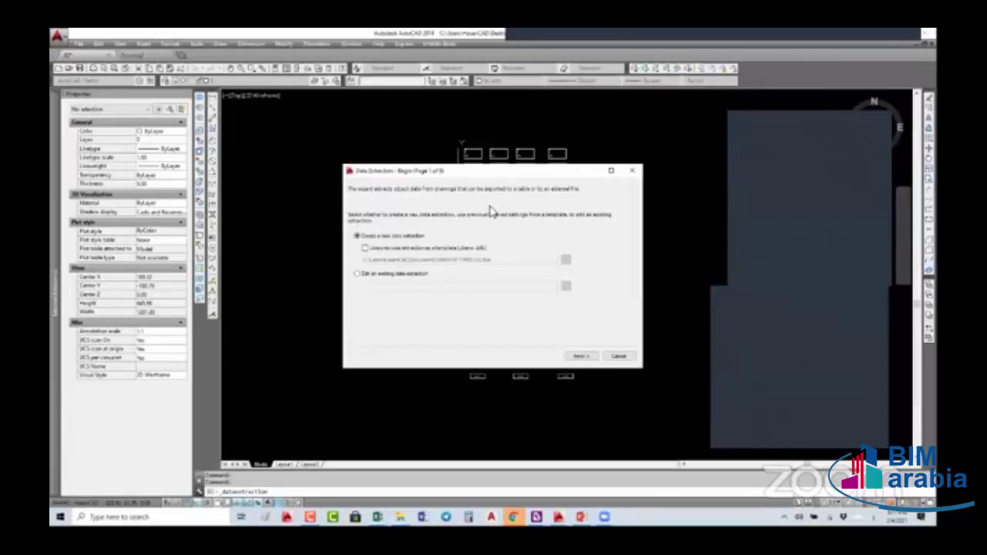
drag(490, 171, 349, 152)
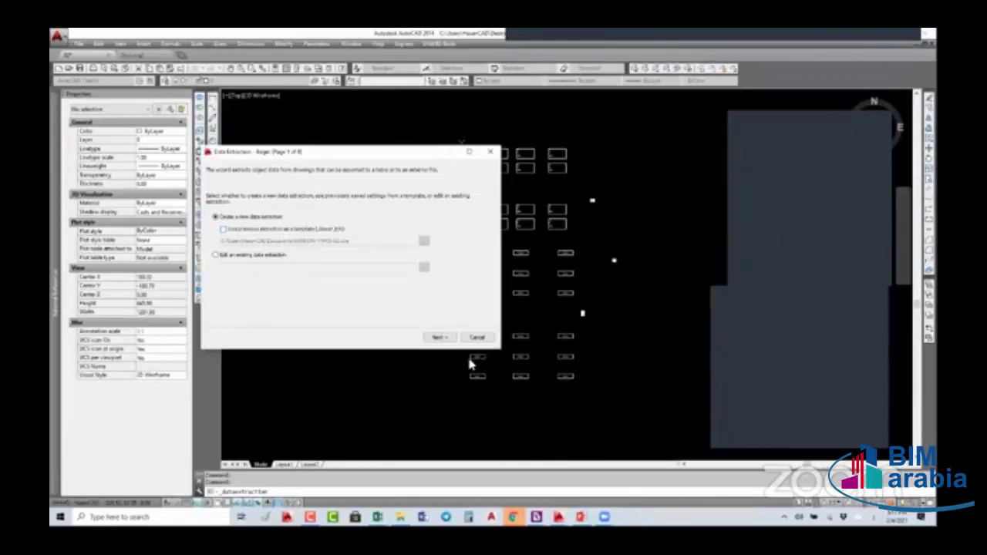
click(223, 229)
click(612, 359)
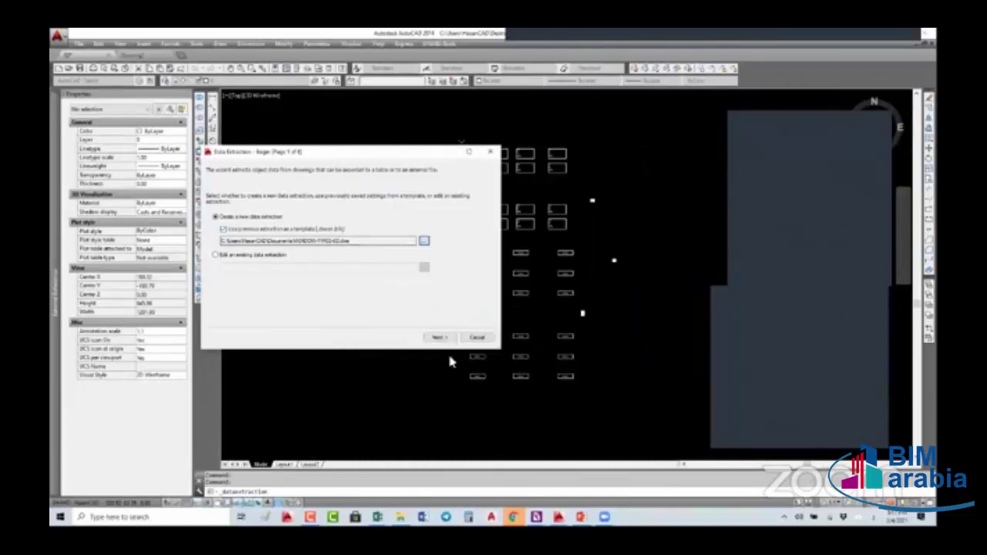
Save the new extraction as WINDOW-TYPES-02 and continue to the data source page
click(438, 338)
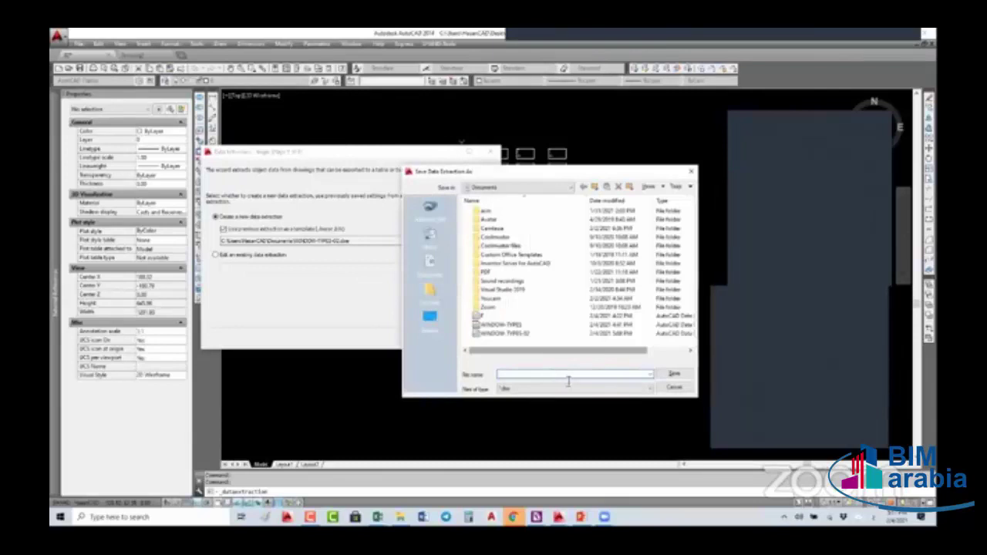
text(WINDOW-TYPES-02)
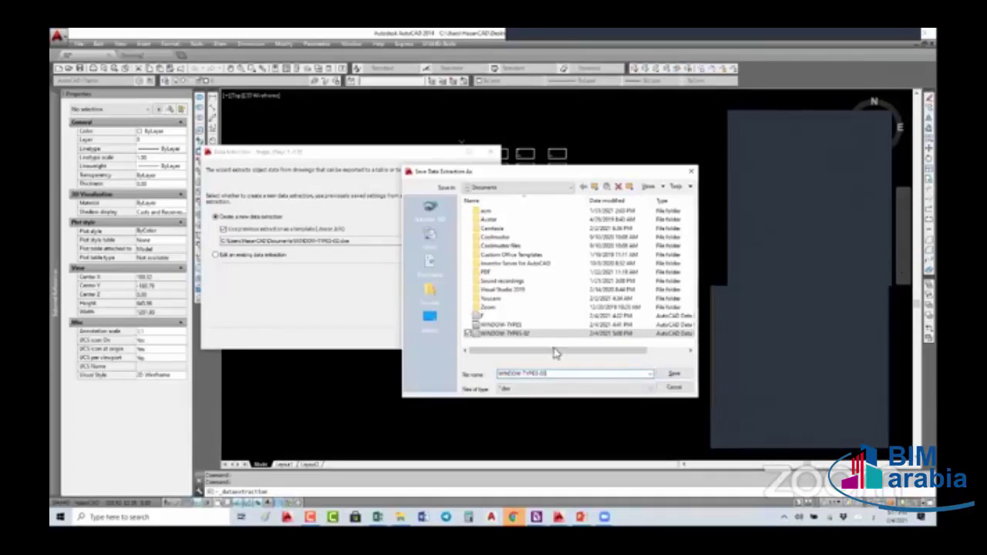
click(673, 375)
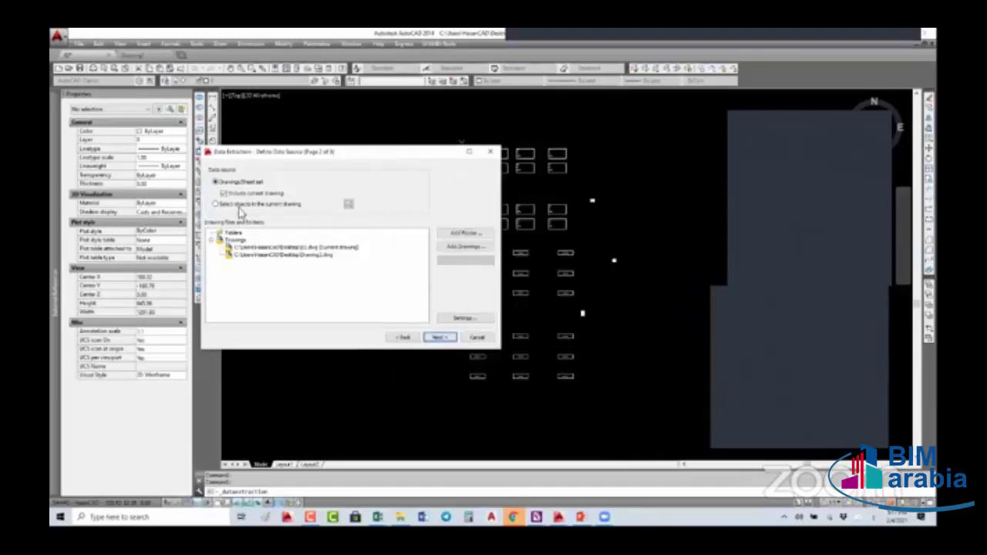
Switch to editing the existing WINDOW-TYPES-02 extraction, then cancel and quit the wizard
click(403, 338)
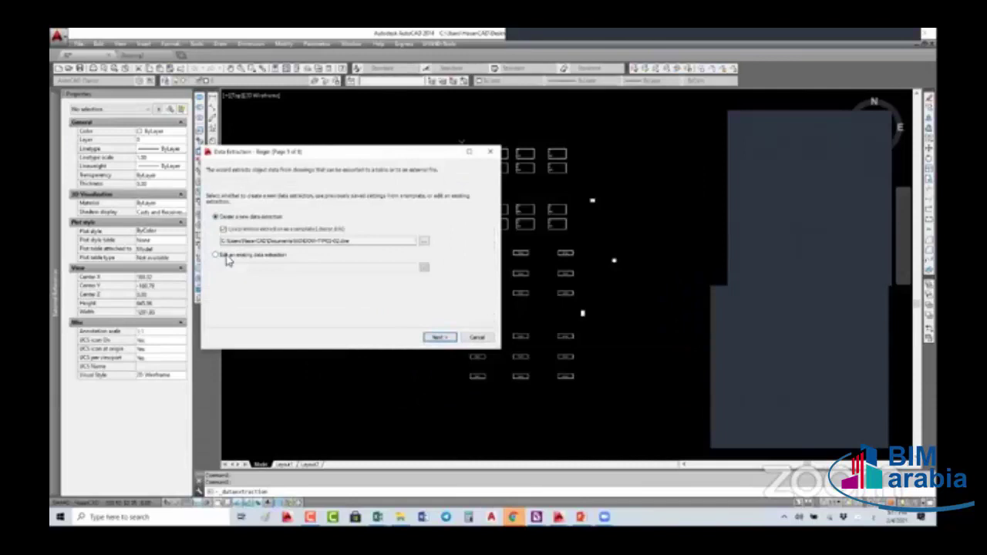
click(217, 255)
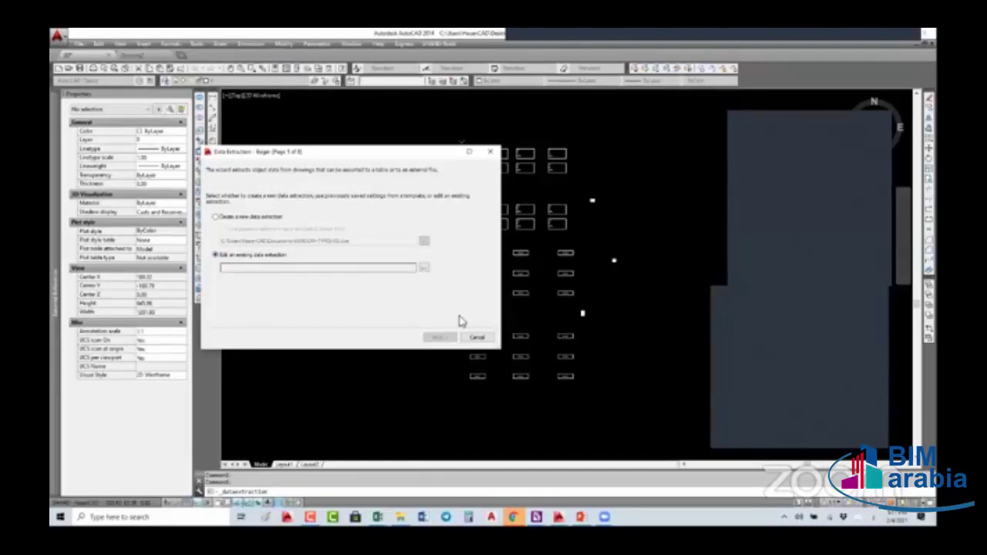
click(424, 266)
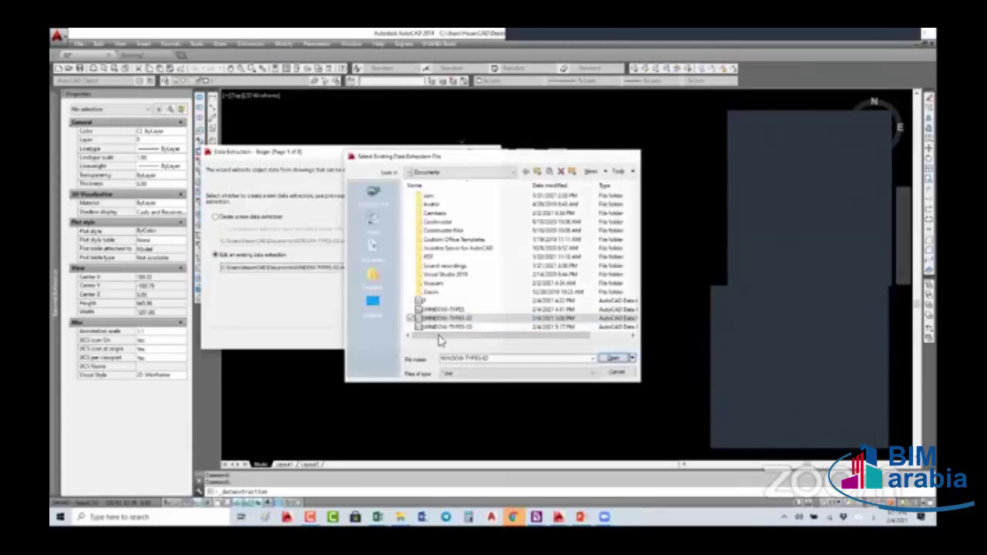
key(Return)
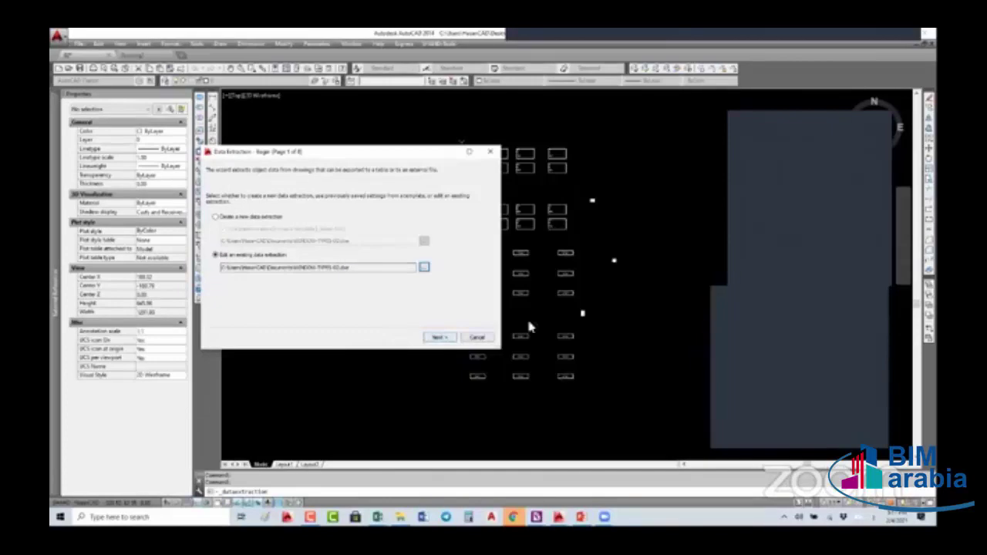
click(438, 338)
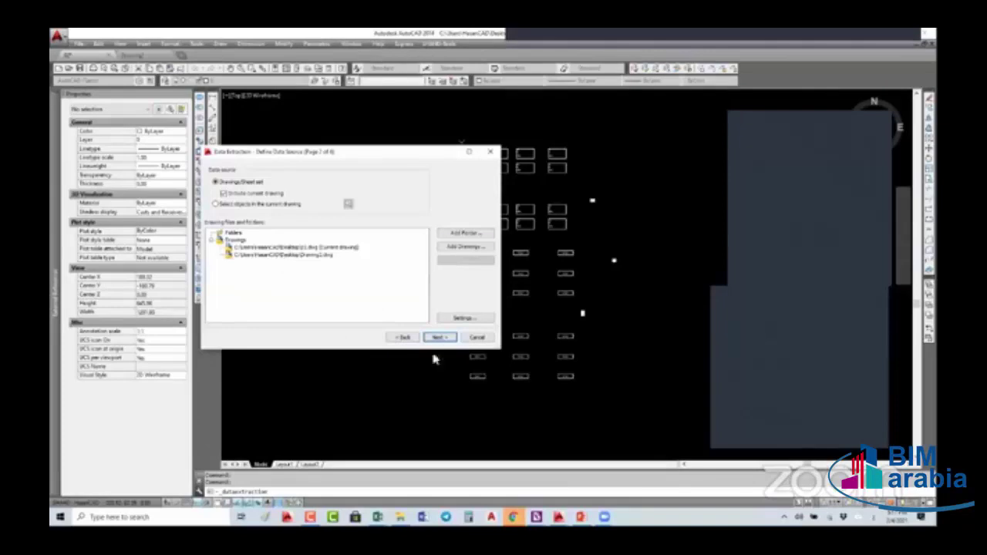
click(520, 278)
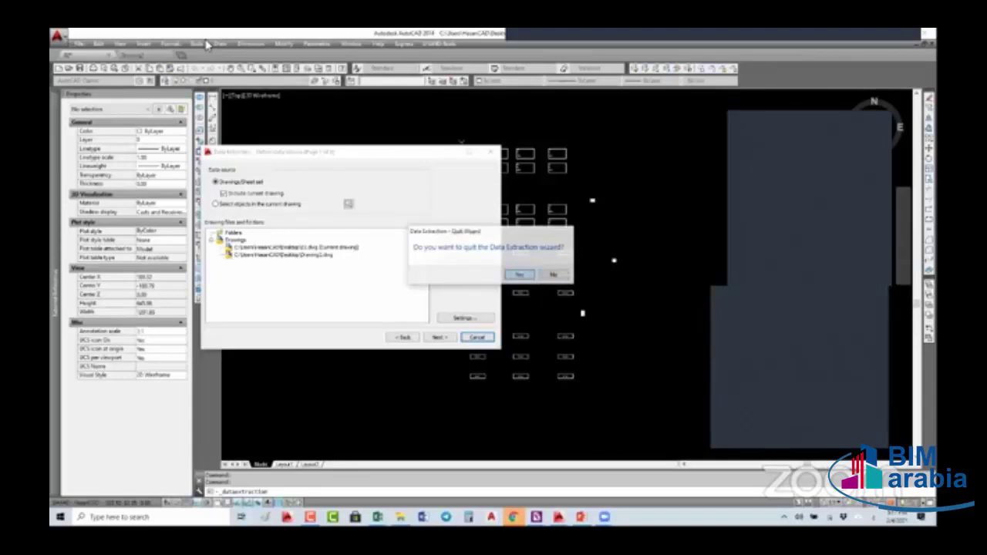
key(Return)
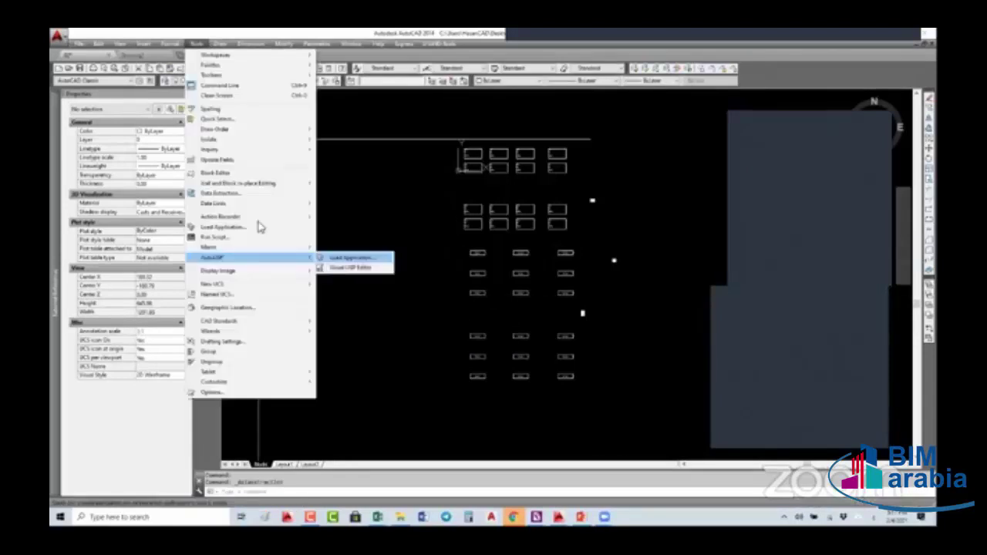
Reopen Data Extraction to edit a saved extraction; WINDOW-TYPES-03 is rejected, so load a valid file
click(398, 270)
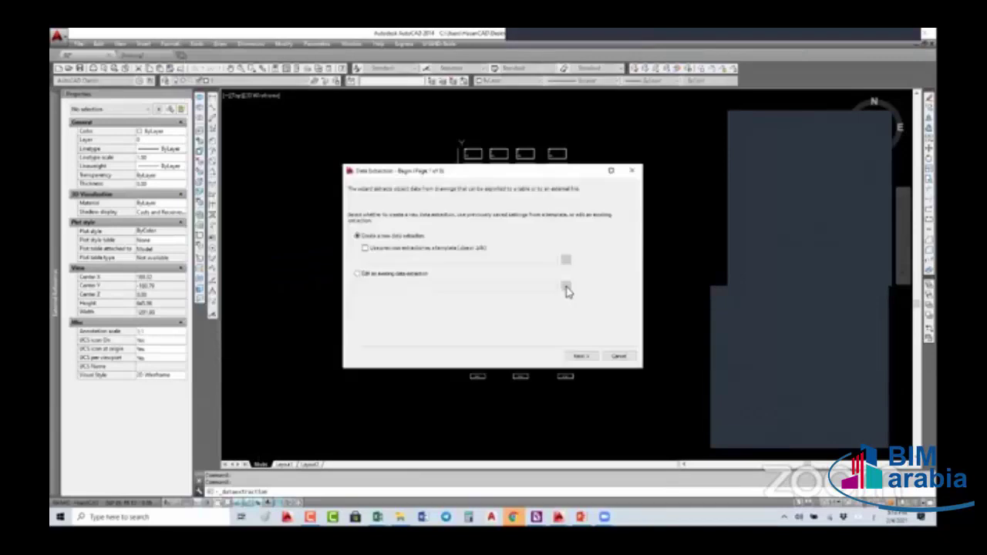
click(566, 289)
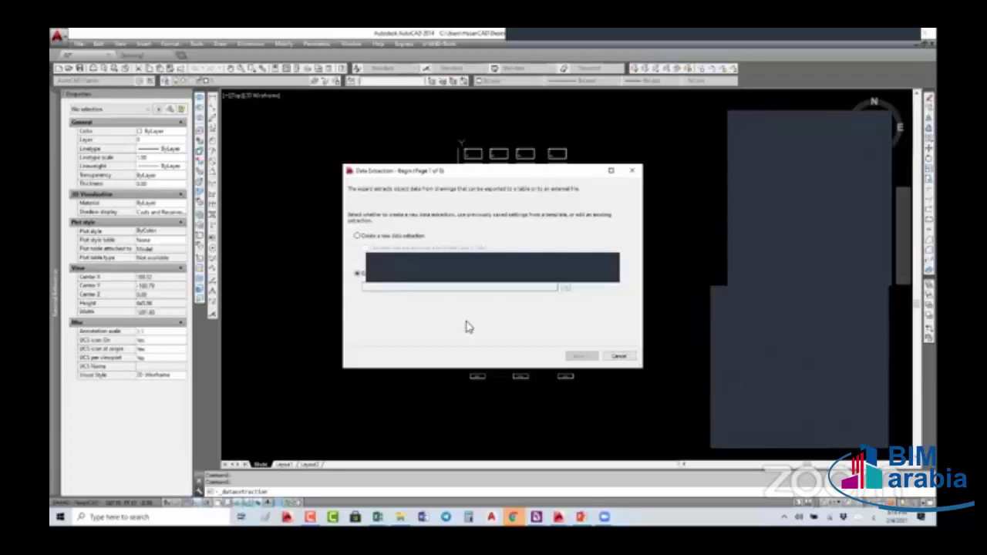
click(565, 287)
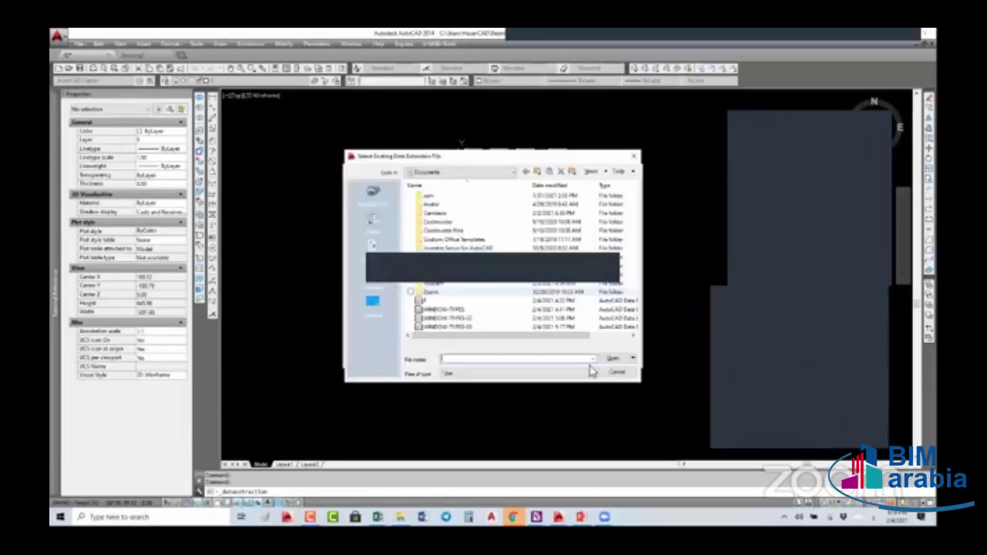
click(571, 334)
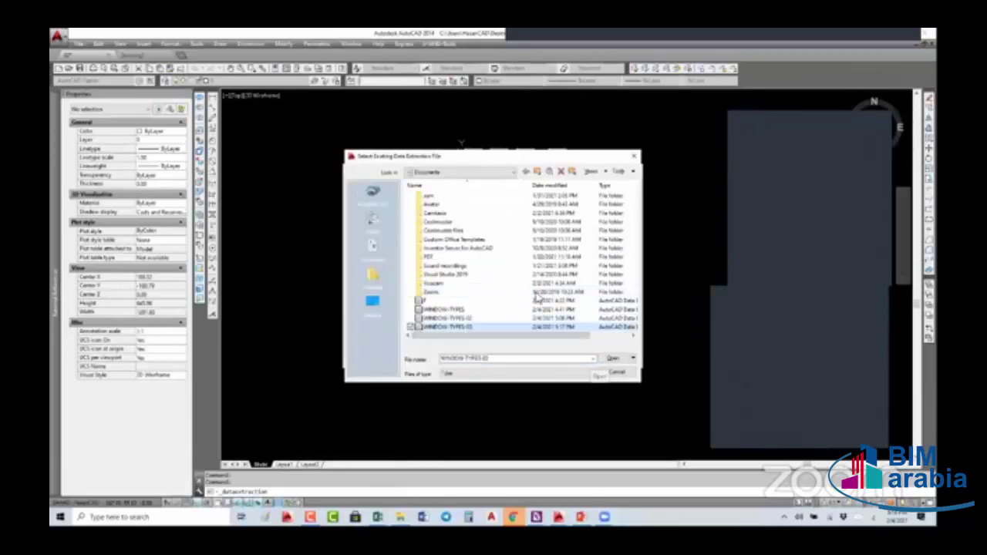
key(Return)
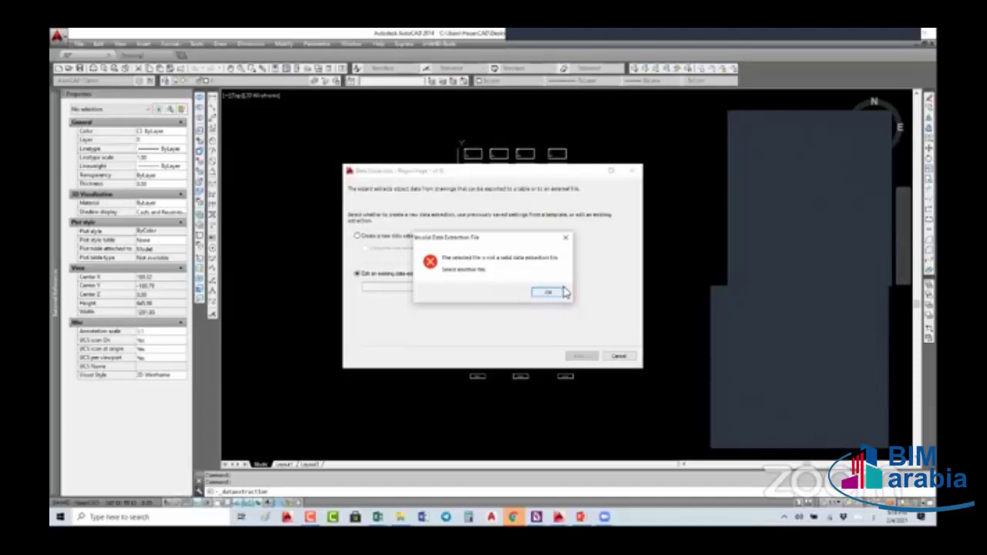
click(562, 292)
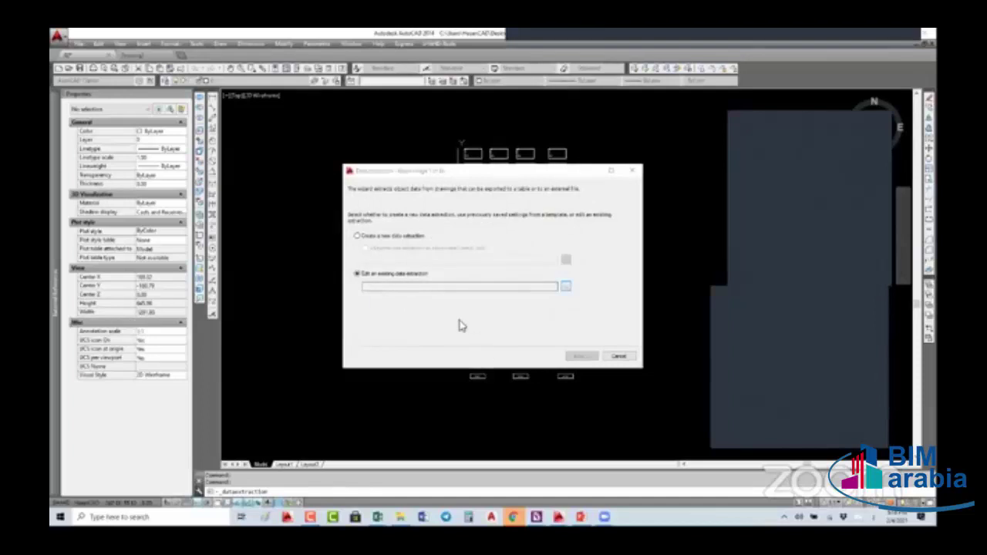
click(619, 358)
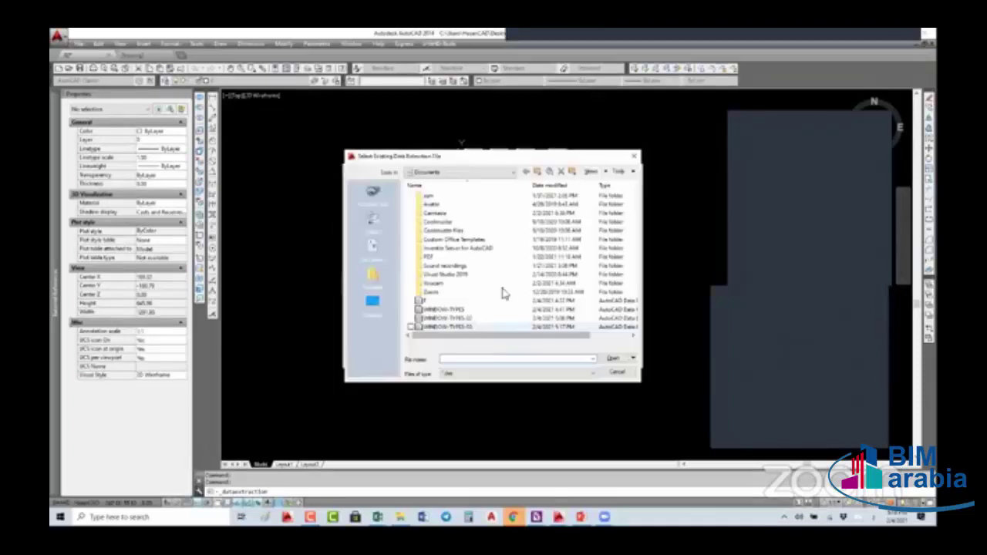
click(613, 358)
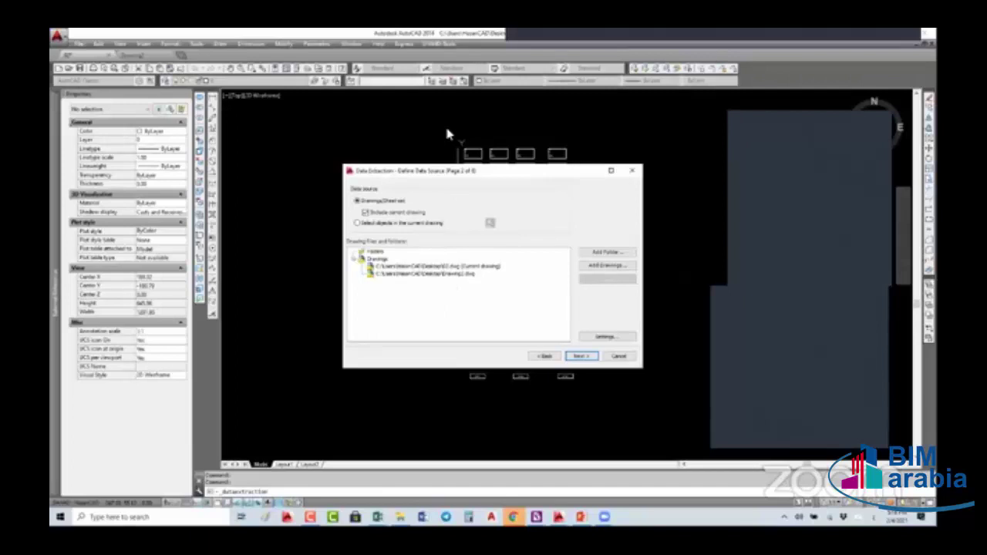
Browse This PC > Projects > Cornice > 1-2_Design to the plans folder and add K-2060-ST-151-FN
double_click(443, 210)
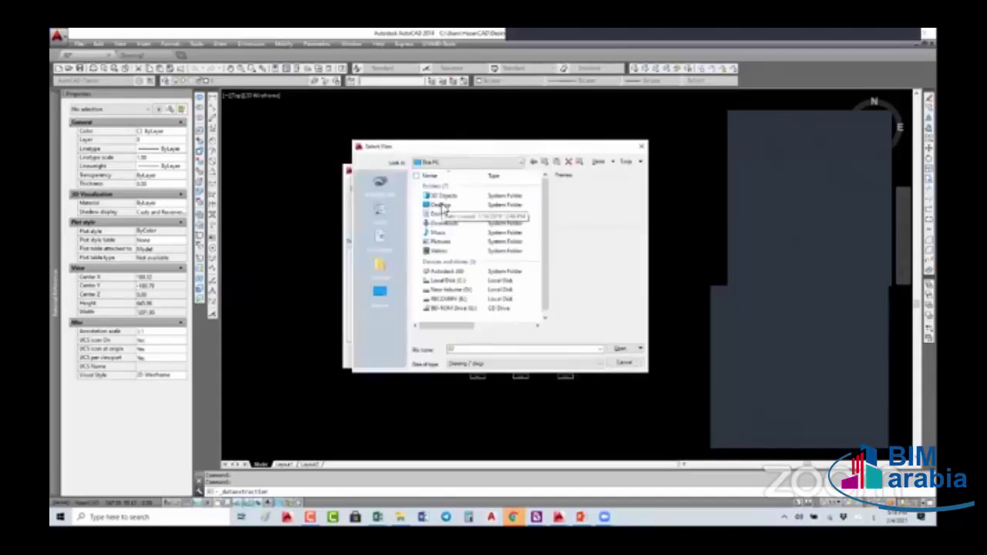
double_click(456, 281)
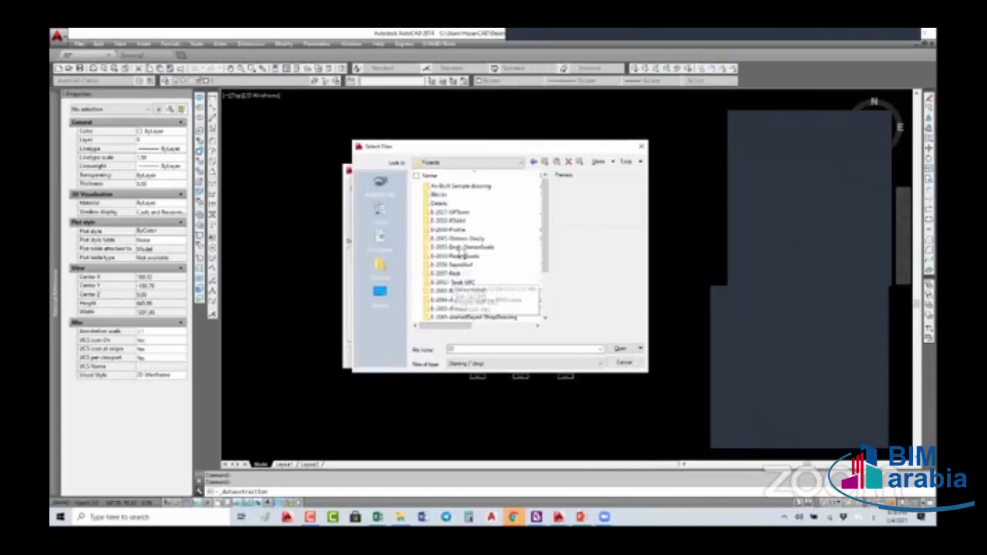
scroll(461, 263, down, 1)
scroll(460, 282, down, 2)
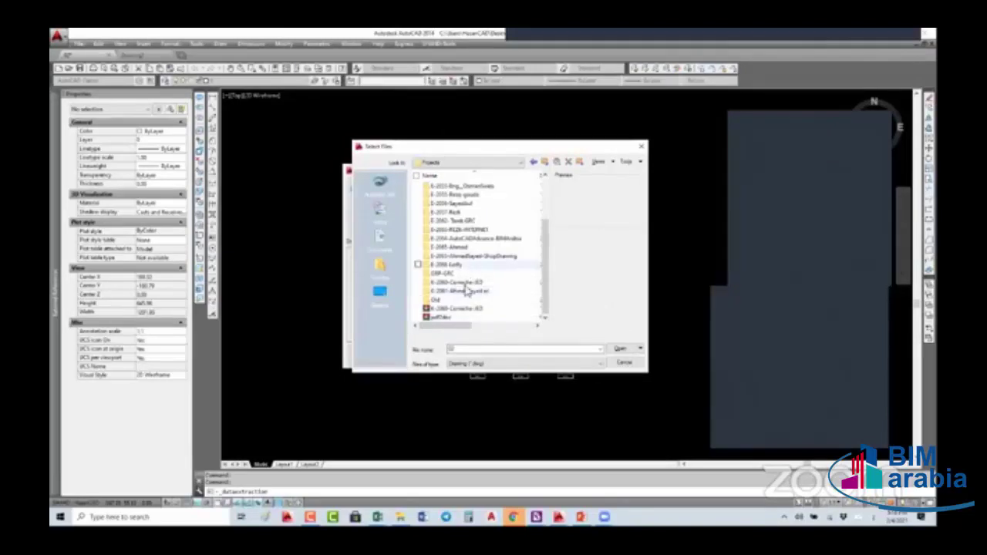
double_click(457, 282)
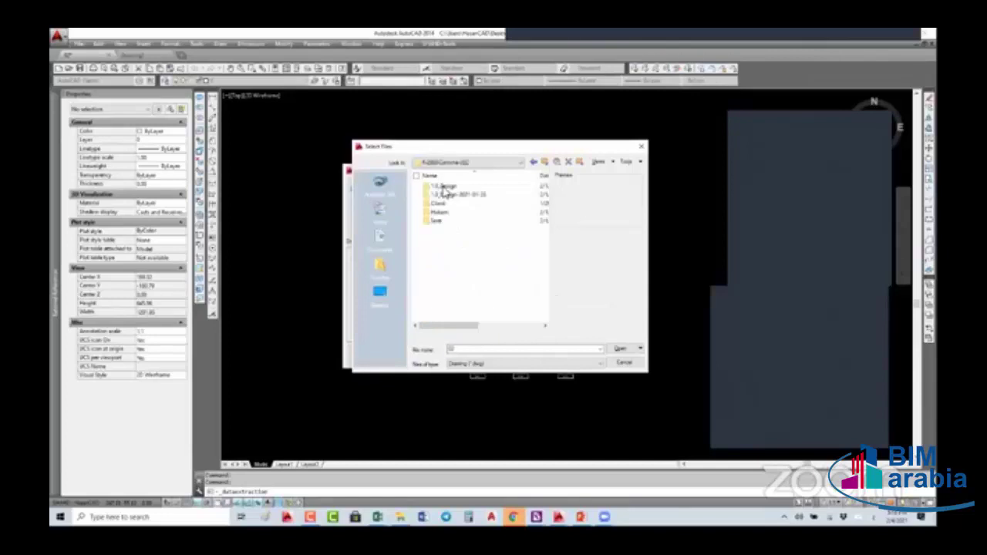
double_click(445, 188)
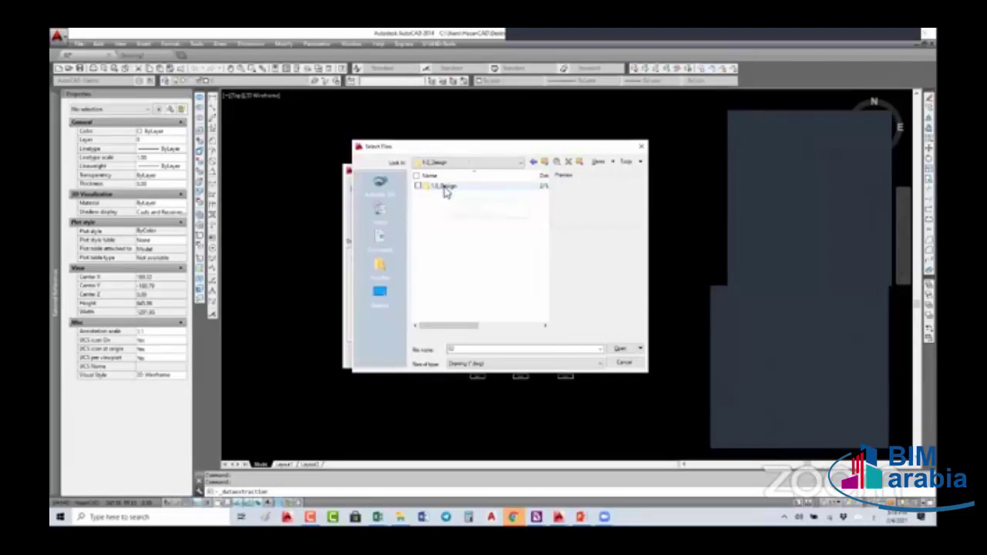
double_click(445, 188)
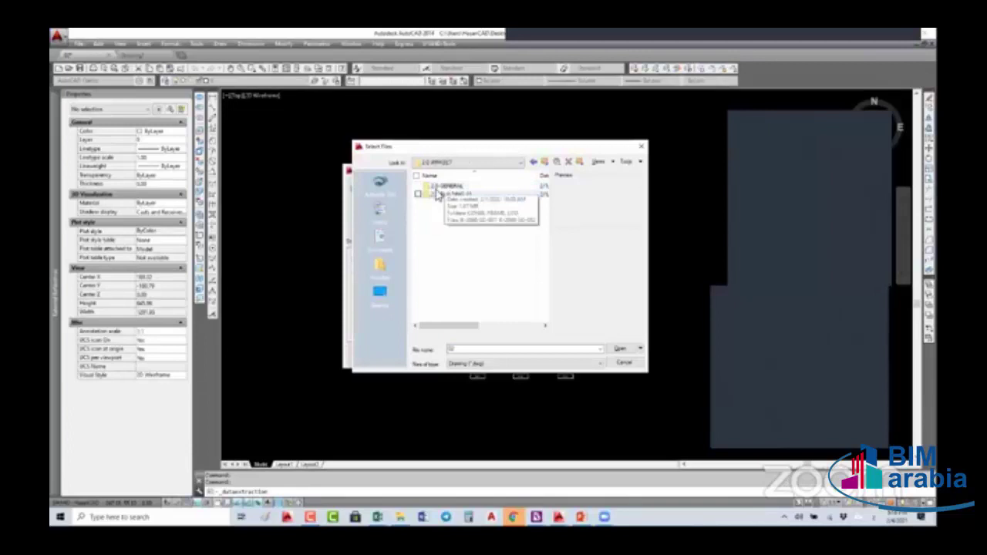
double_click(438, 193)
double_click(445, 194)
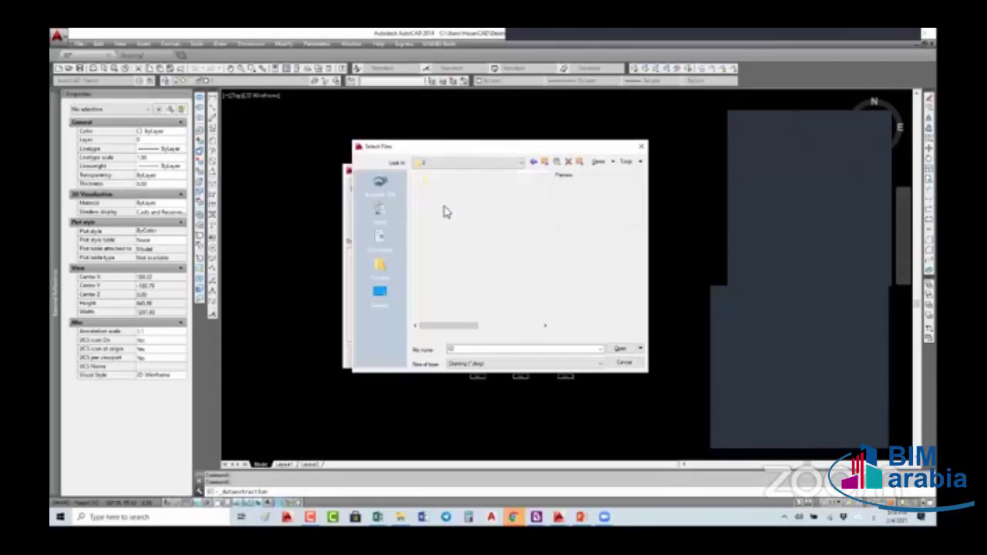
double_click(447, 193)
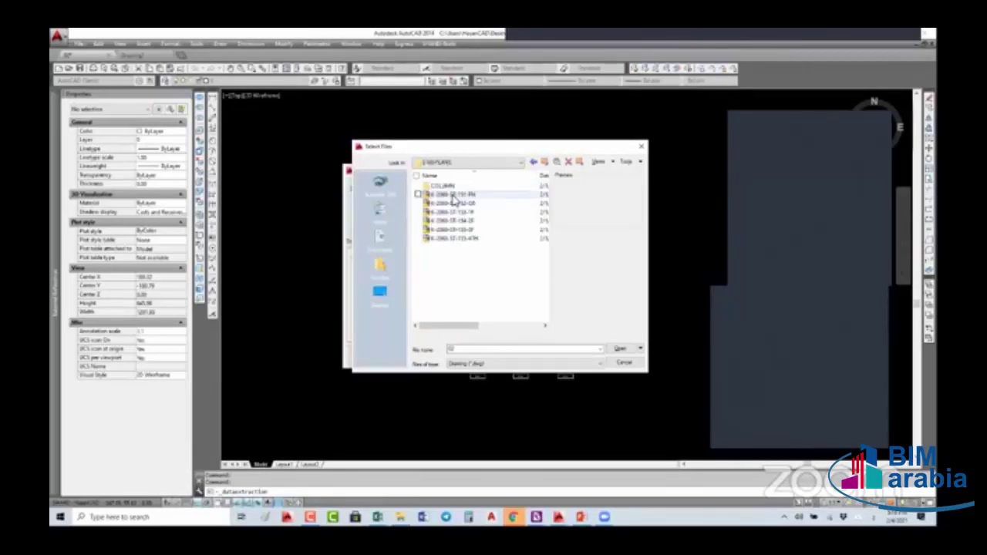
click(456, 194)
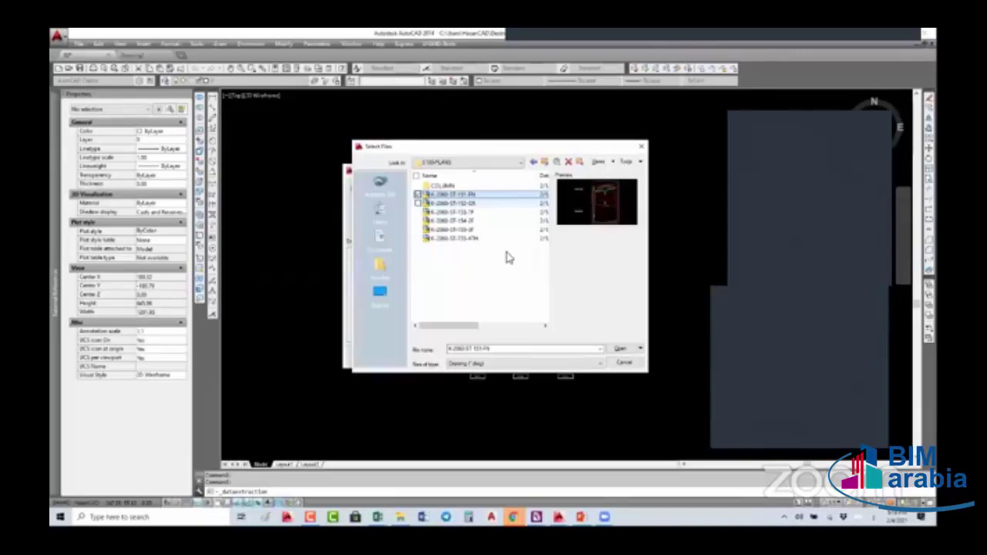
key(Return)
key(Return)
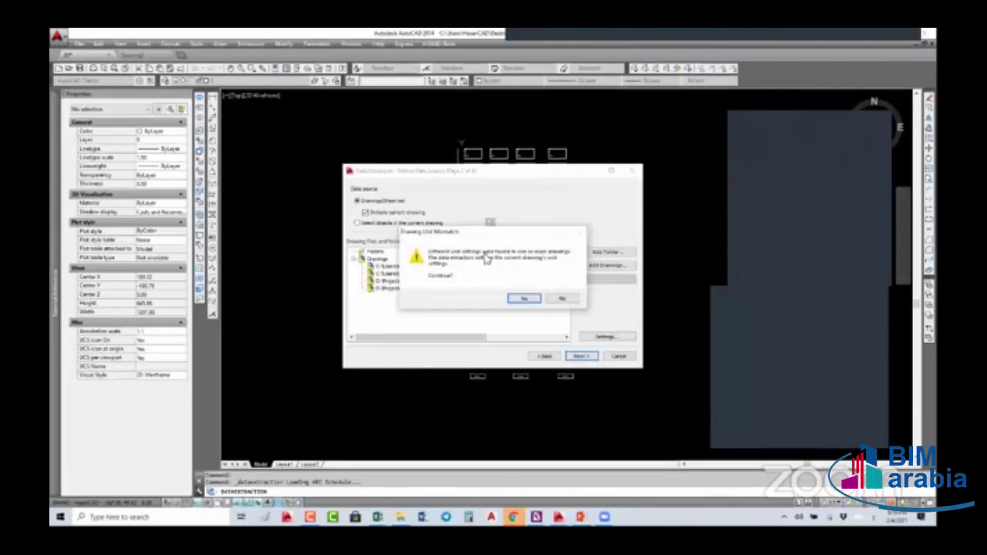
Accept the unit mismatch, adjust the SI-NO, TTL-40 and TITLE block selection, and advance to the Refine Data table
click(524, 300)
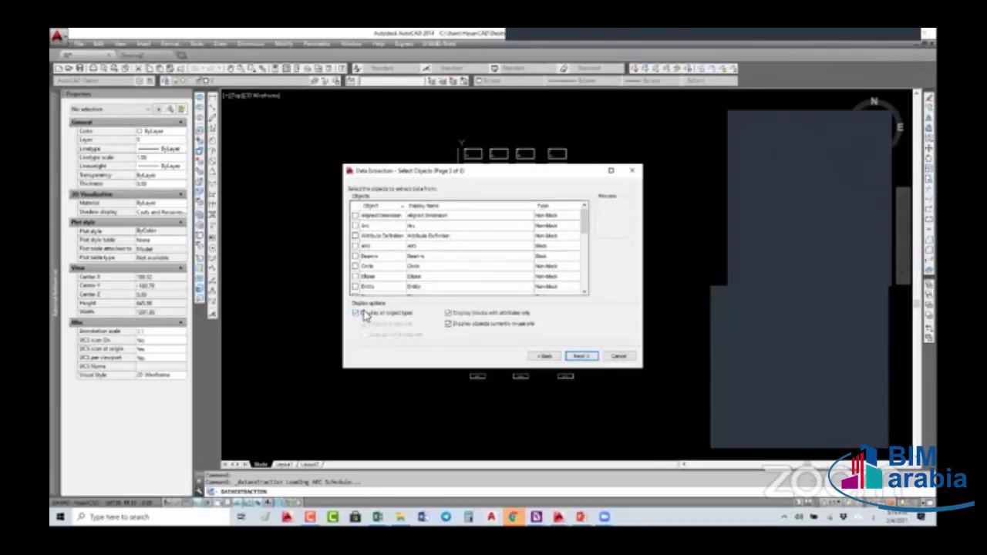
scroll(375, 260, down, 3)
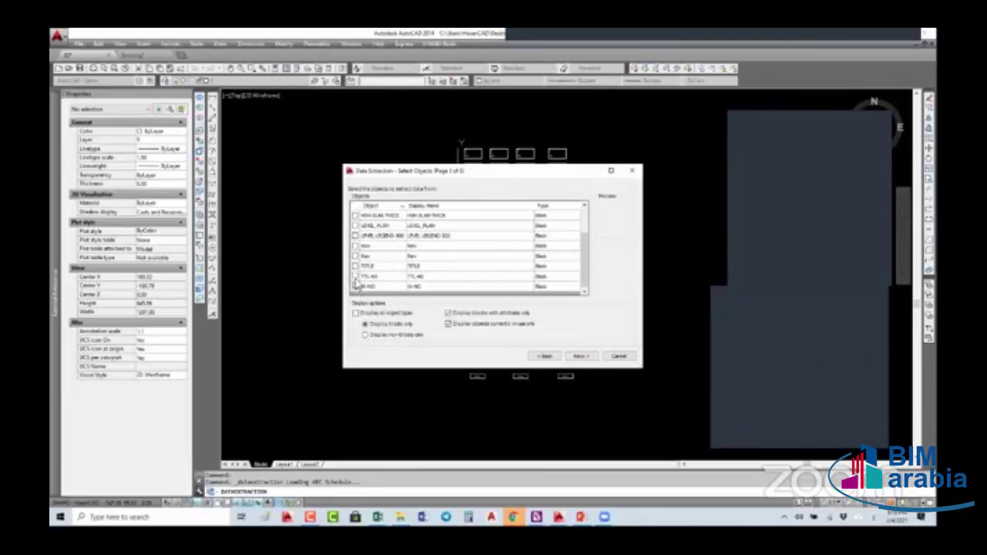
click(358, 287)
click(355, 276)
click(356, 266)
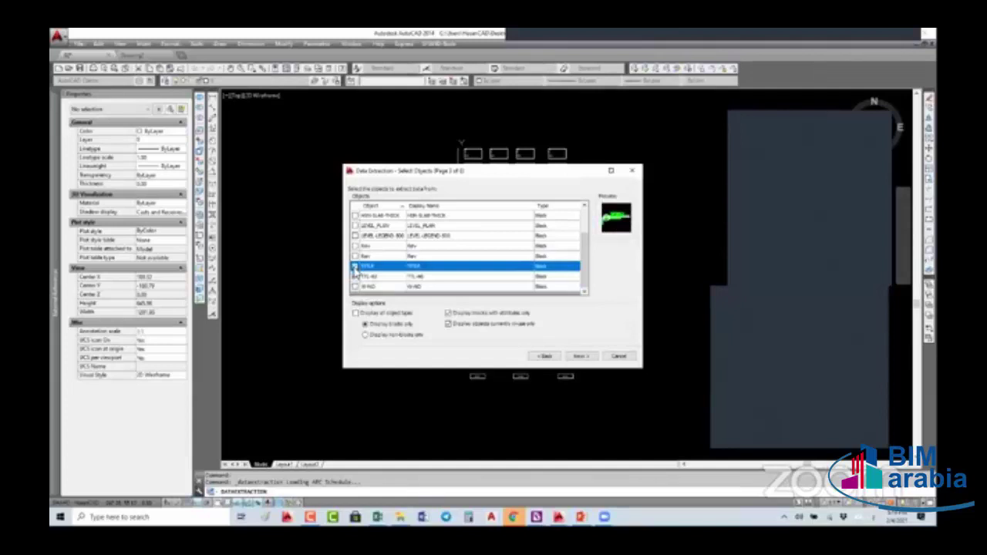
click(356, 276)
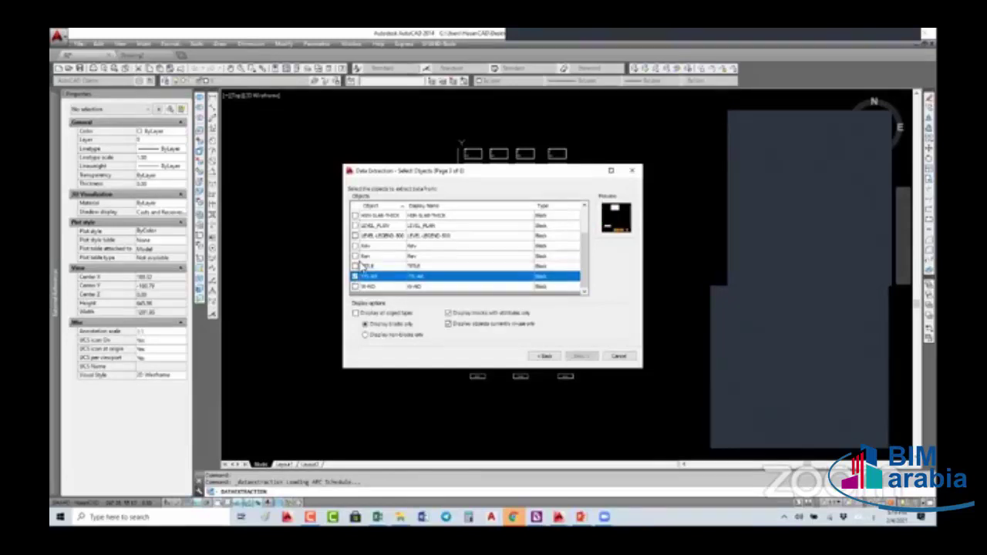
click(356, 266)
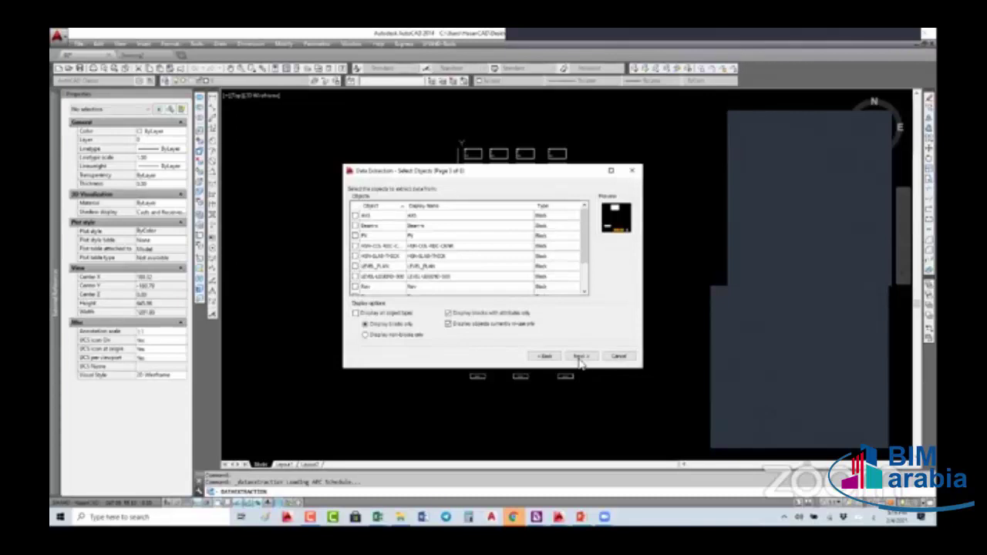
click(580, 357)
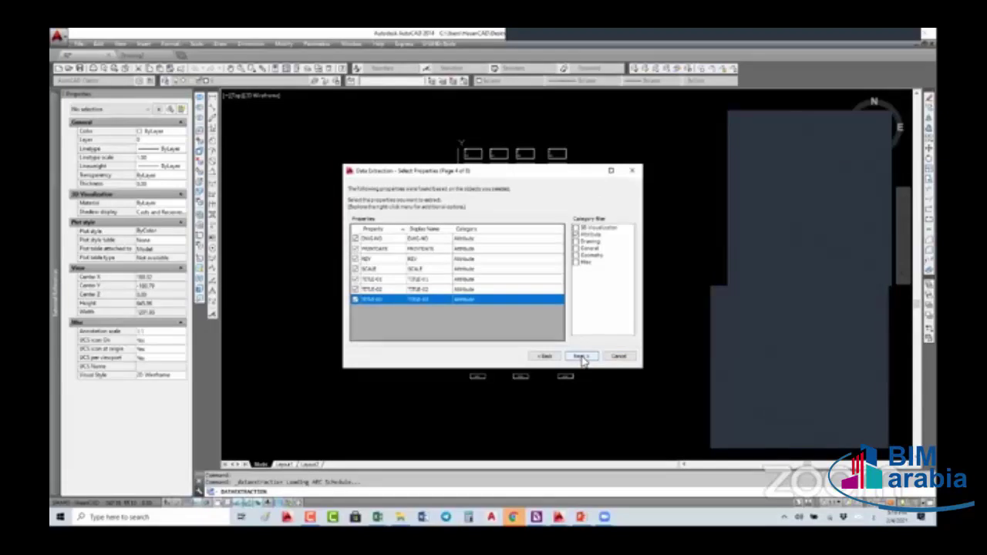
click(583, 358)
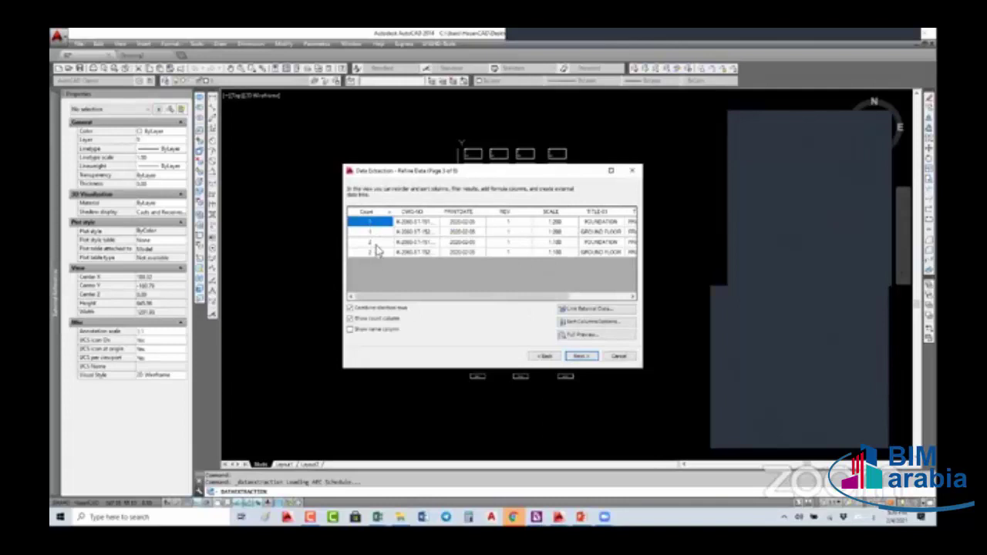
Finish the data extraction with a table and 02.xls output, which triggers an 'Error writing file' alert
click(584, 357)
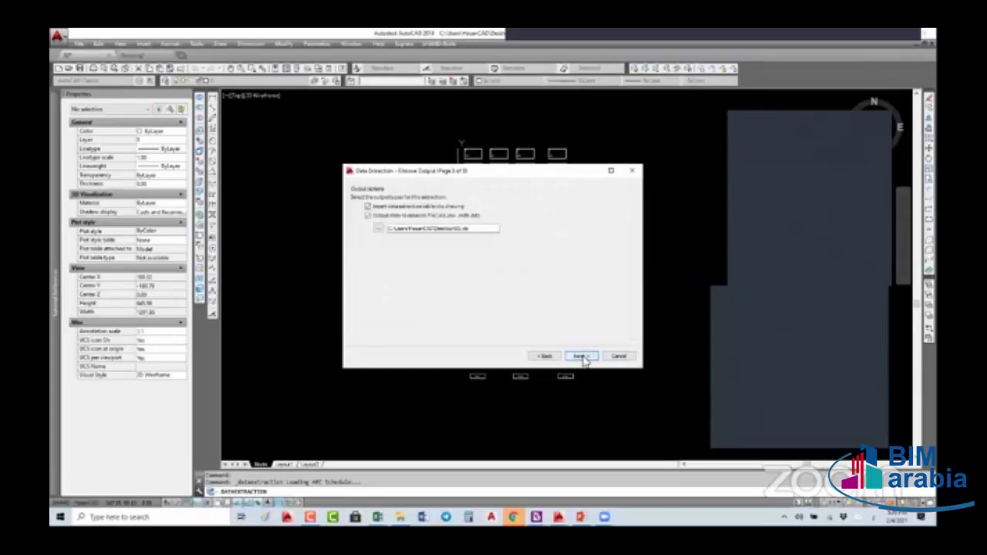
click(393, 230)
click(584, 358)
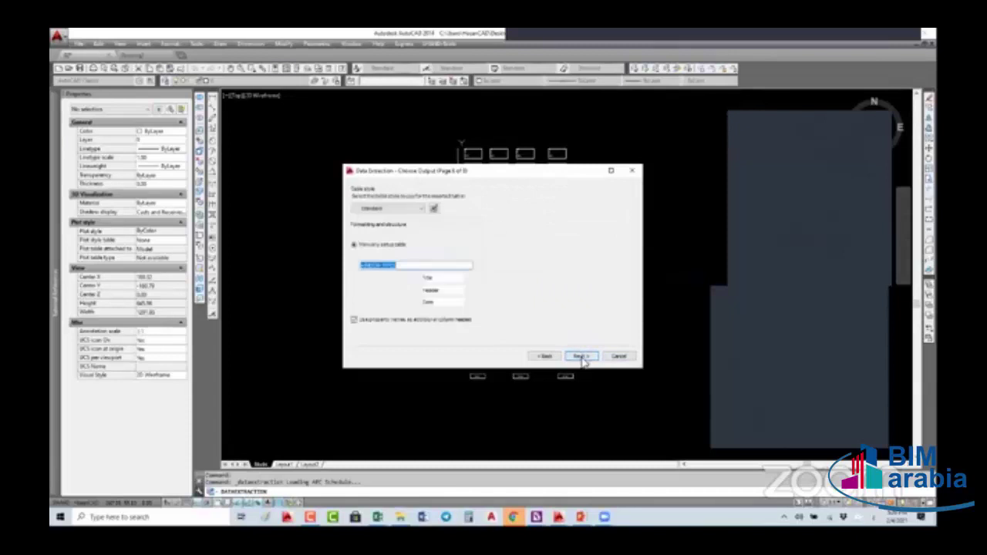
click(584, 357)
click(582, 358)
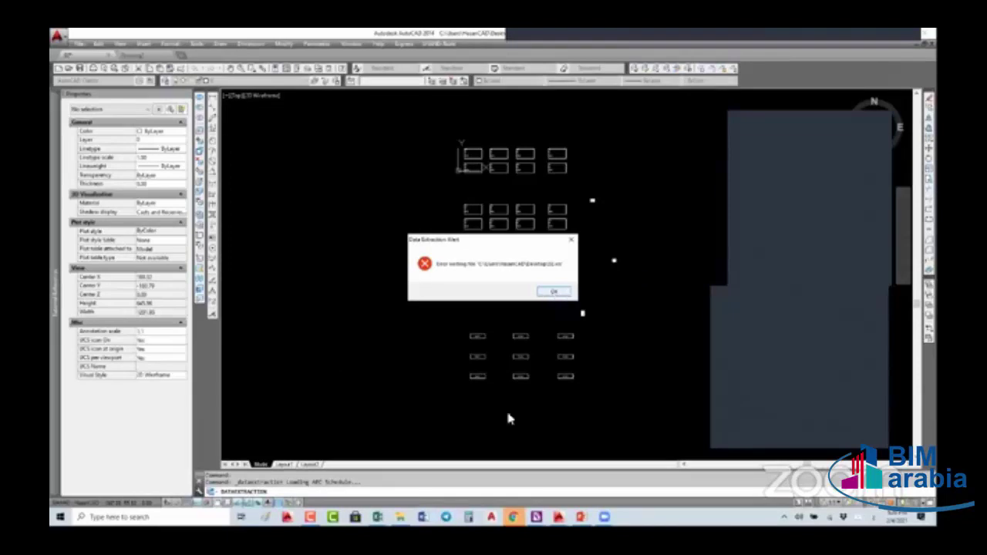
click(377, 517)
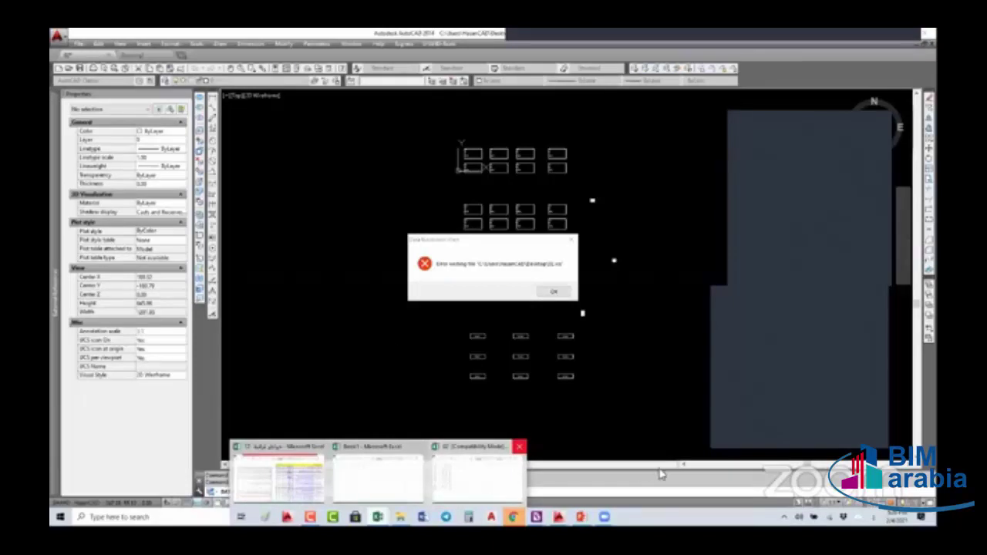
Dismiss the error, check the Excel workbook, and return to the drawing with the extracted table
click(554, 292)
click(477, 475)
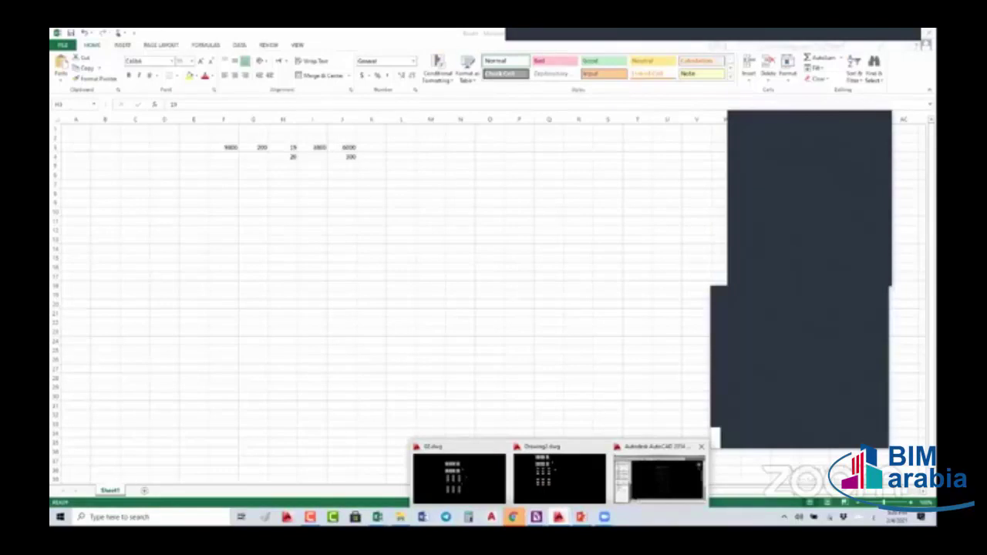
click(459, 475)
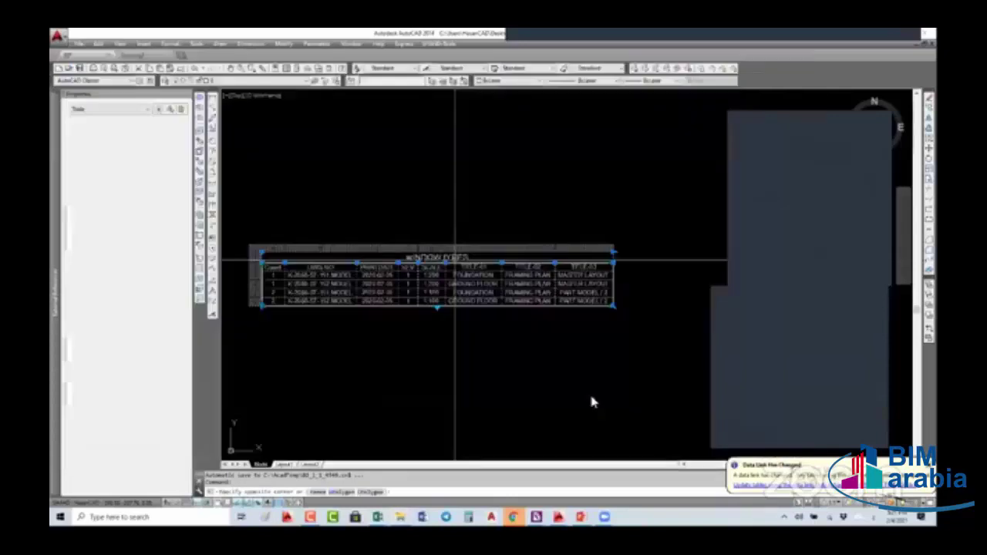
Write the extracted table's data link out to its external Excel file, then clear the selection
right_click(552, 395)
click(540, 400)
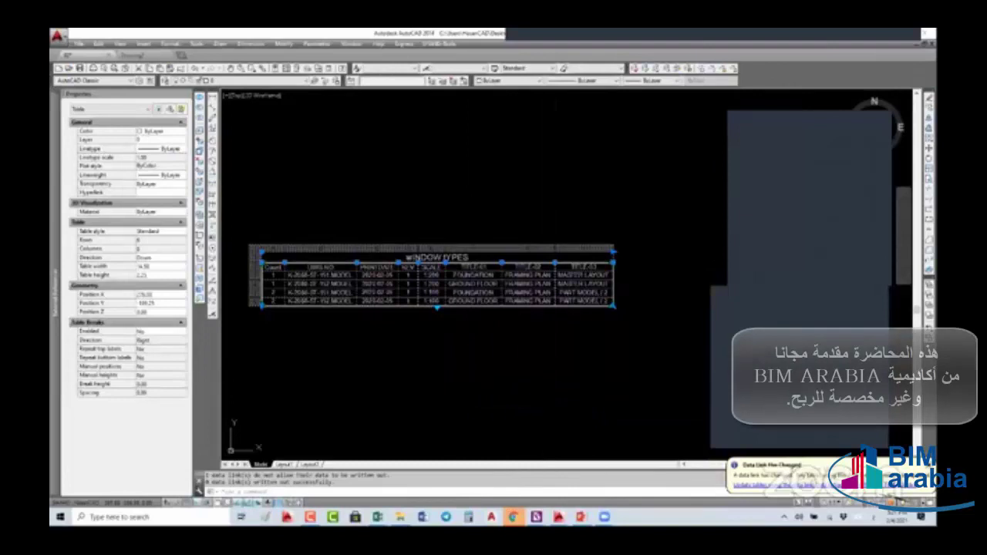
click(524, 361)
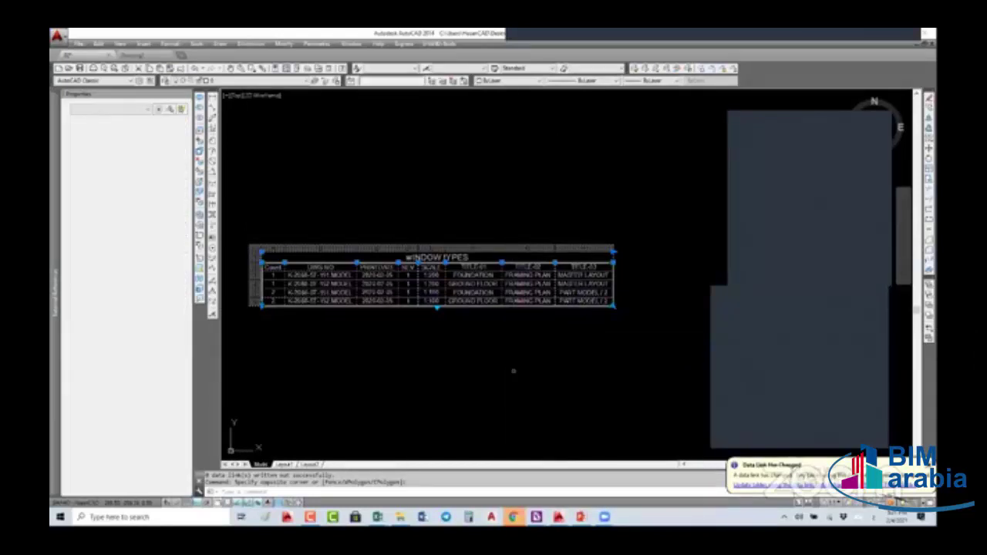
key(Escape)
key(Escape)
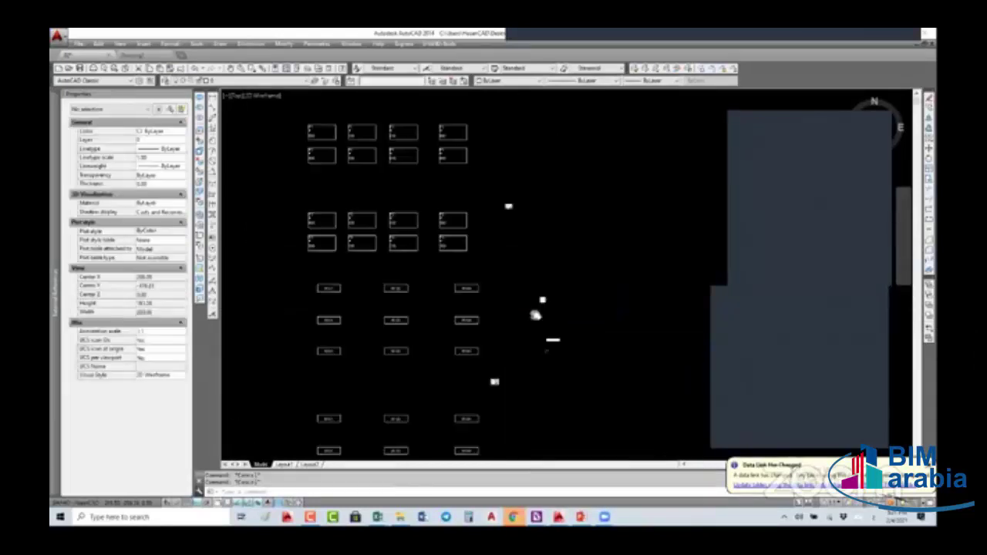
middle_drag(303, 317, 419, 302)
scroll(437, 287, up, 3)
click(447, 257)
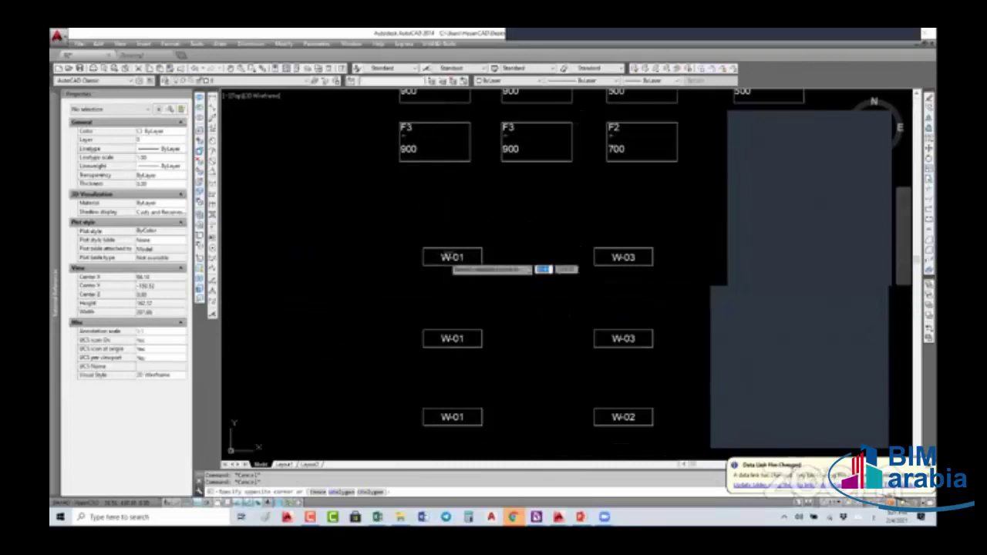
click(454, 266)
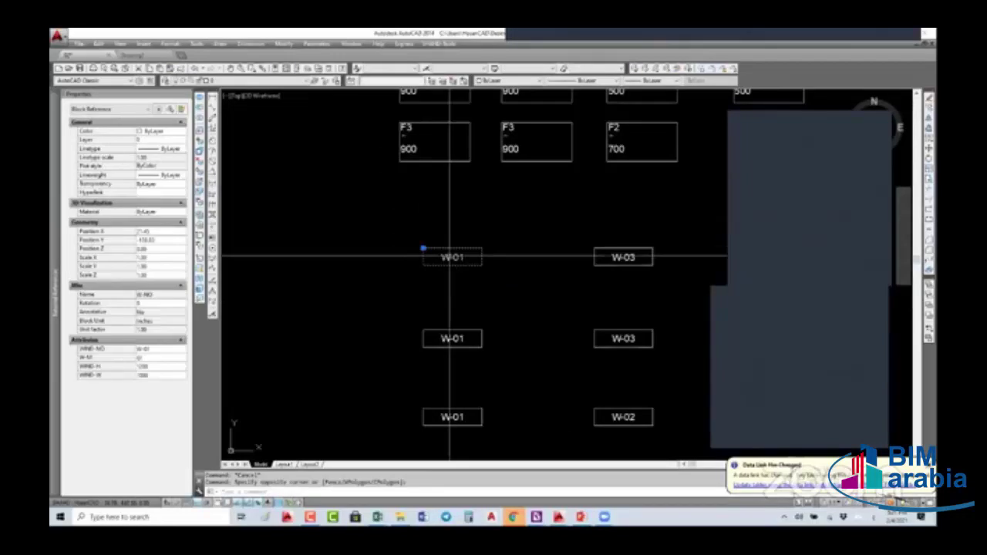
key(Escape)
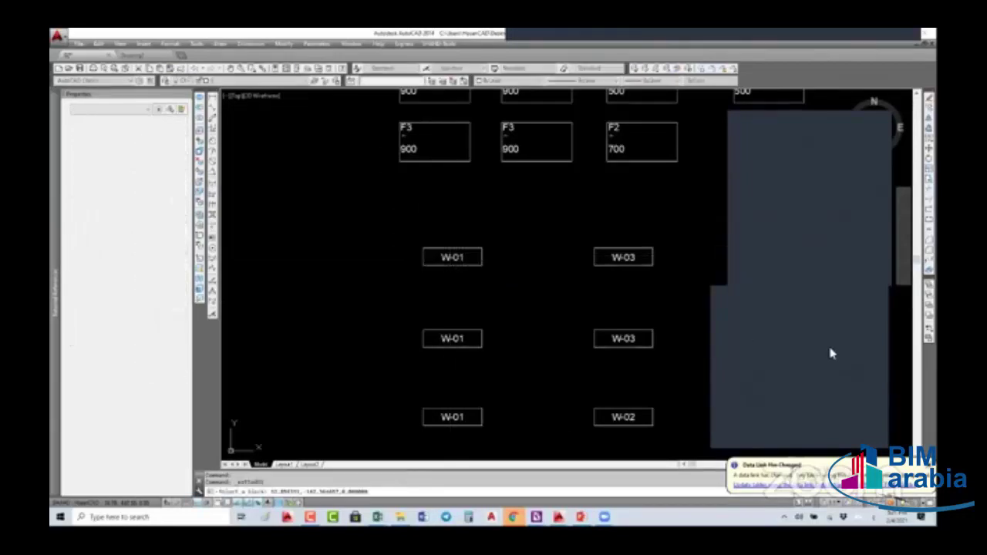
double_click(668, 337)
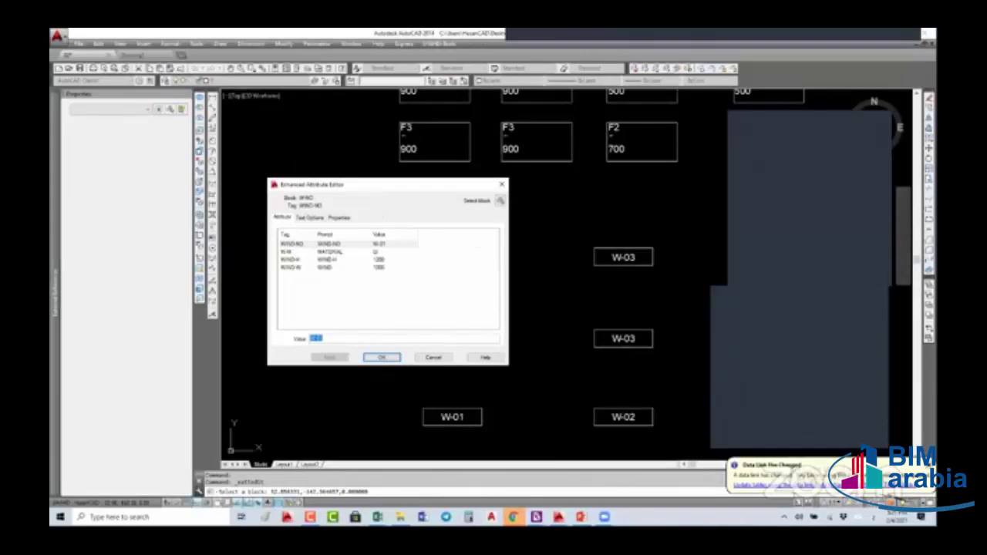
key(Return)
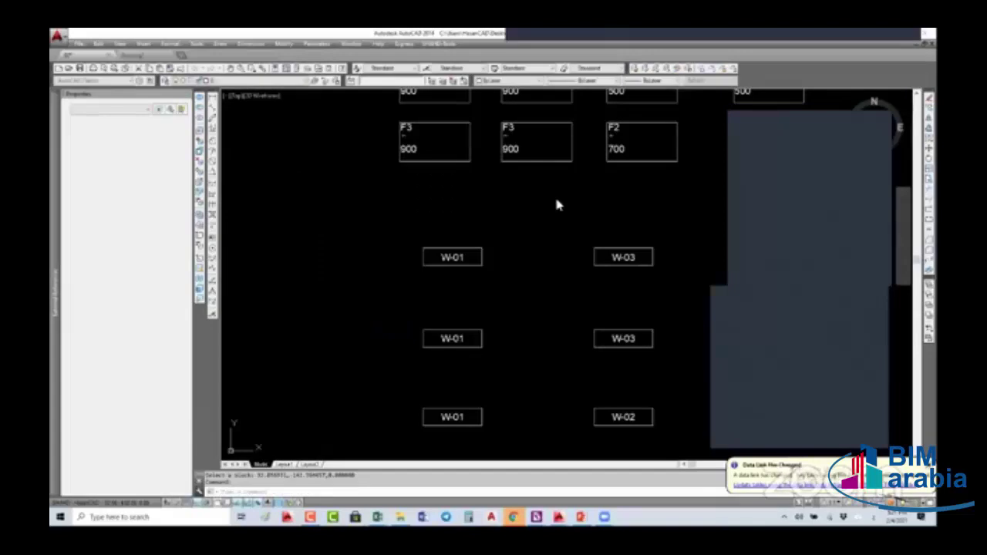
double_click(555, 194)
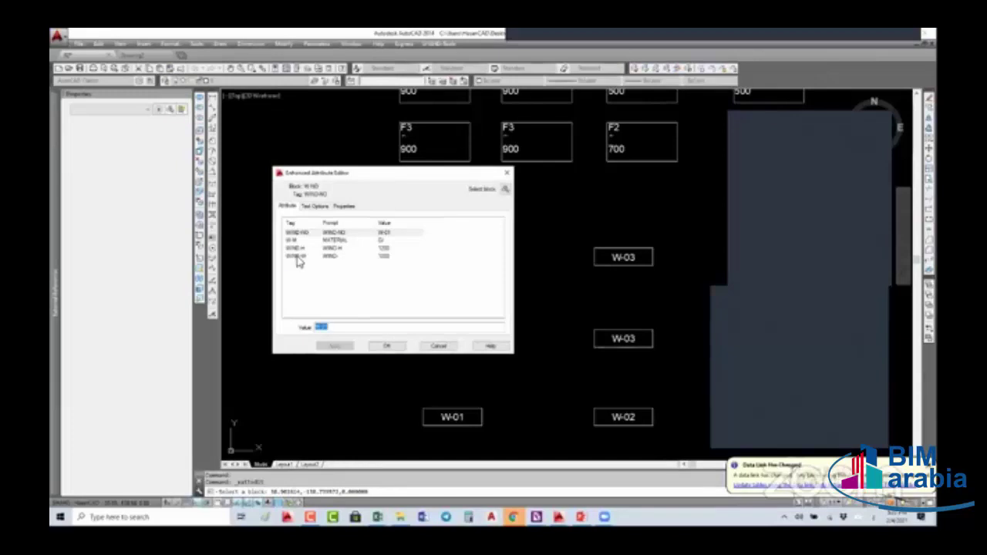
click(297, 256)
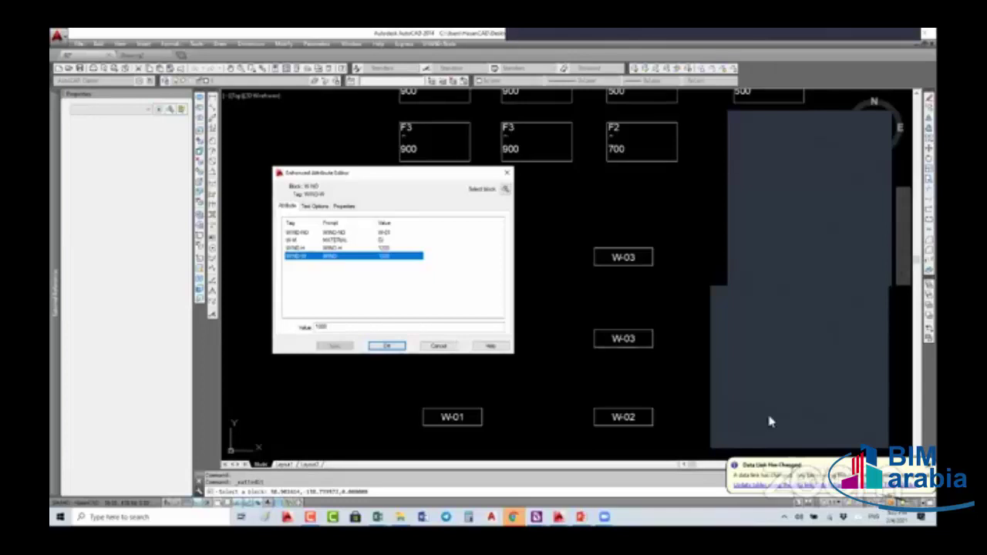
click(810, 284)
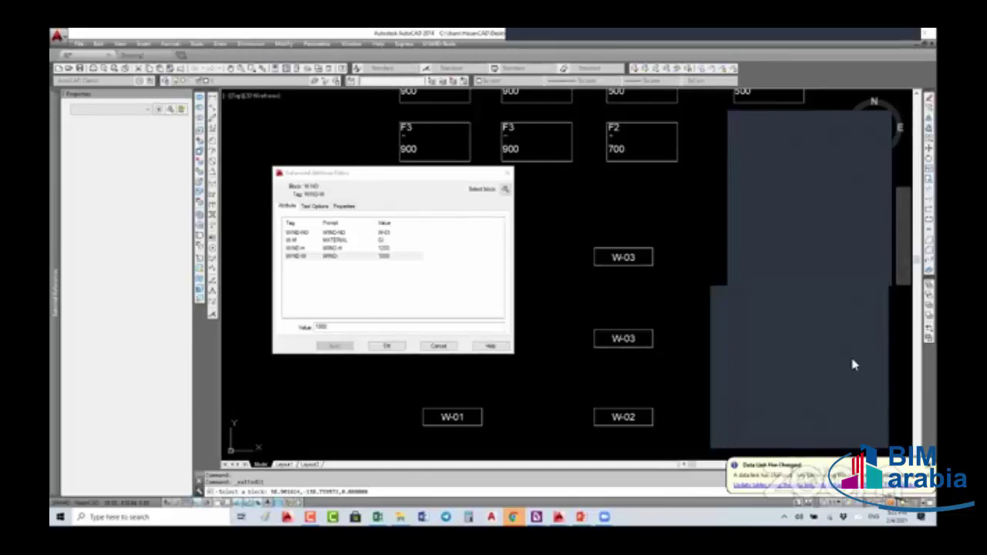
click(438, 346)
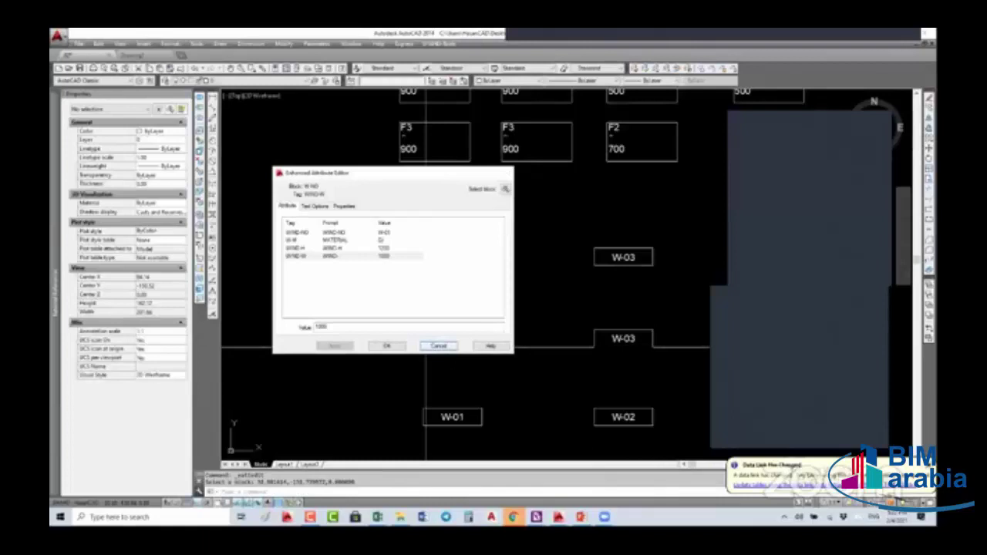
click(438, 346)
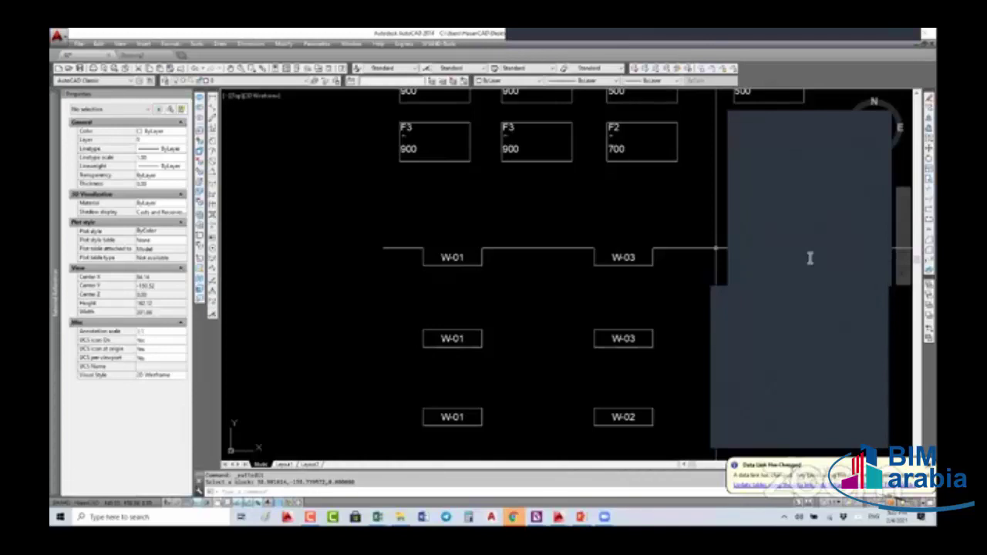
key(ctrl+z)
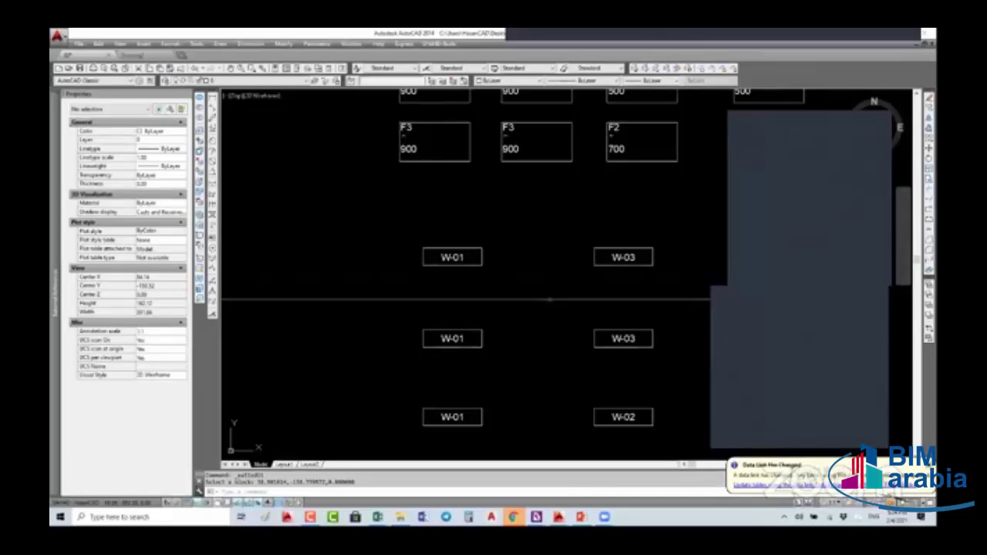
Create a new layer named Layer1 with green colour in the layer manager
click(452, 257)
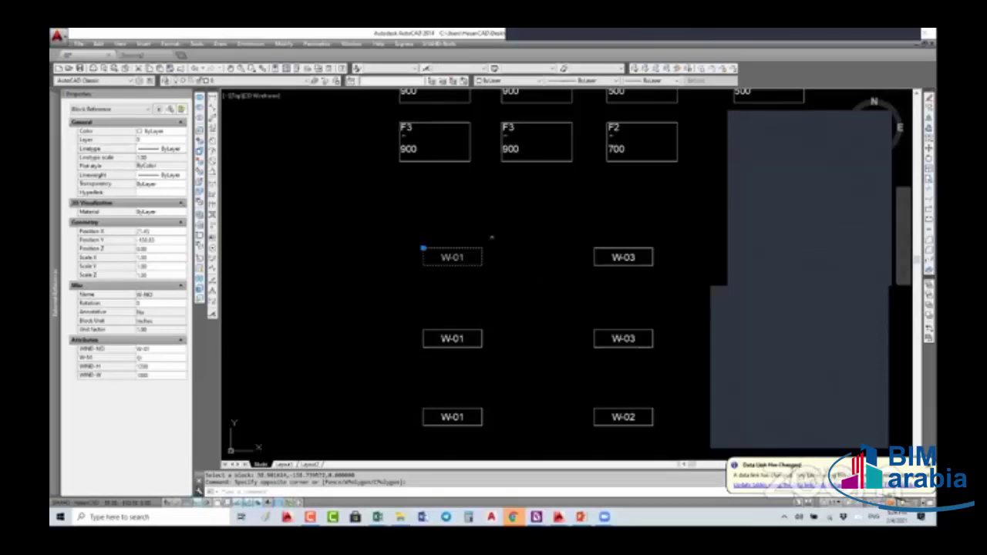
text(la)
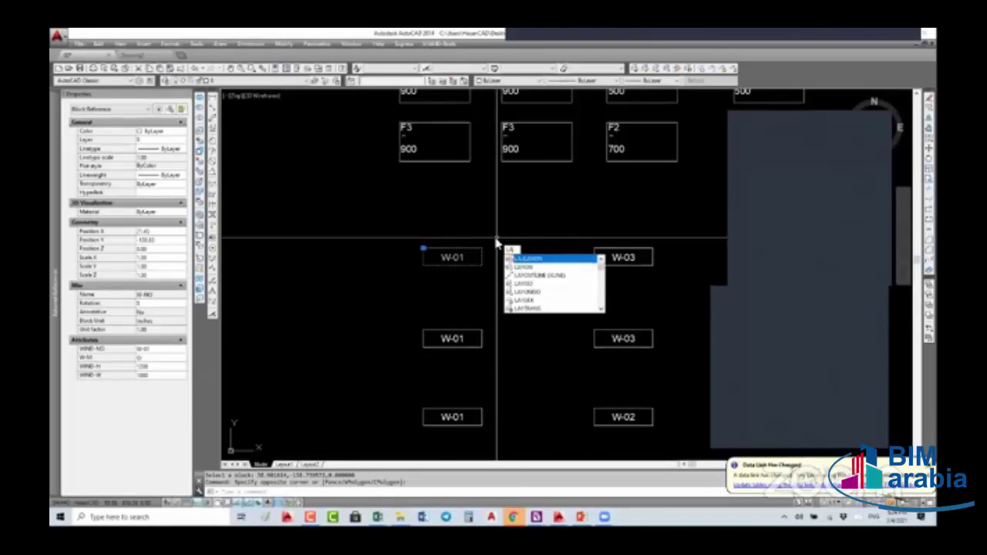
key(Return)
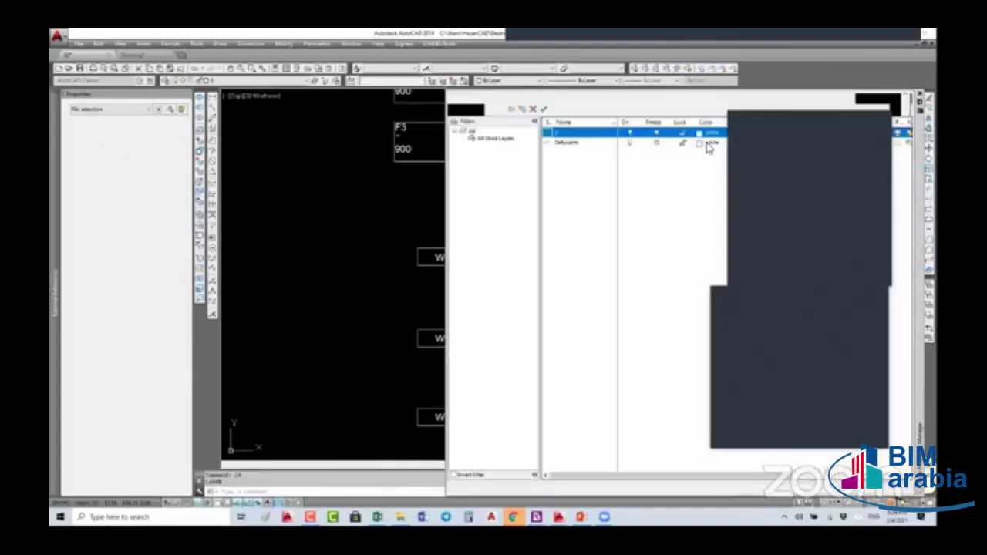
key(alt+n)
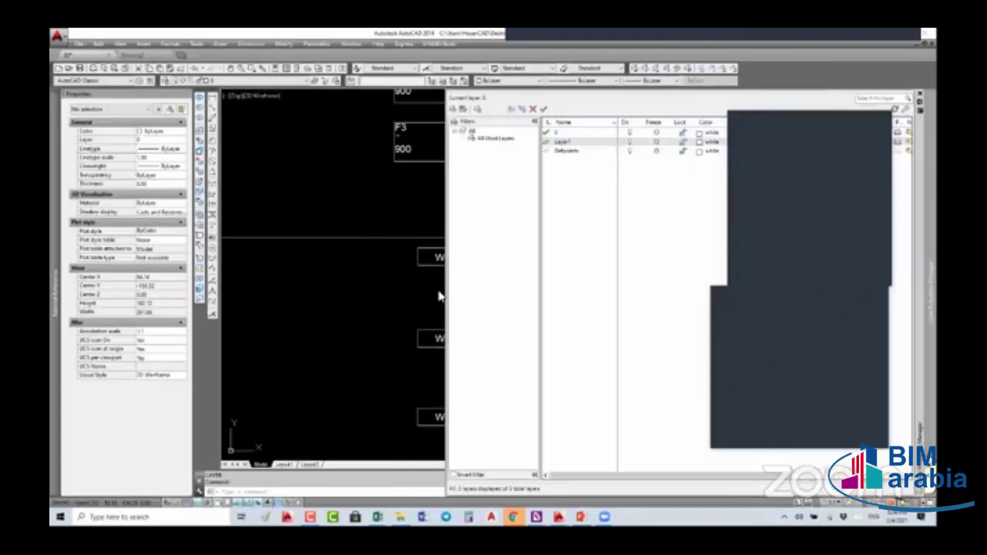
click(709, 142)
click(437, 293)
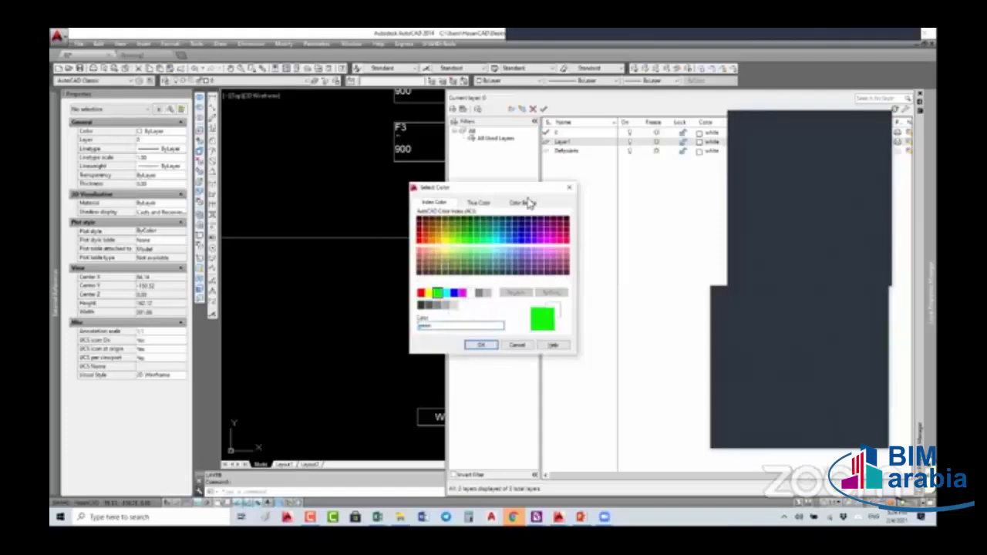
click(481, 345)
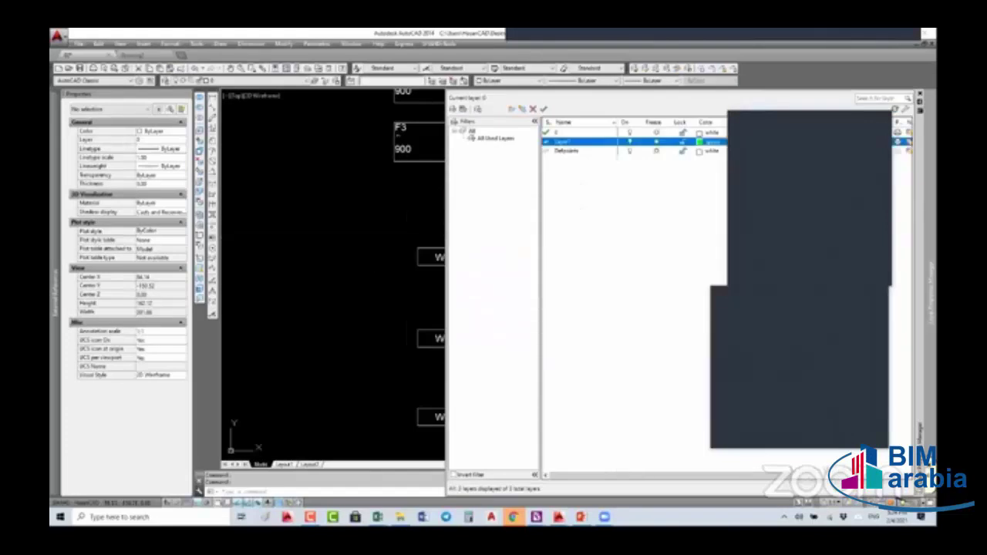
click(908, 98)
Move the W-01 window tag and the F3 900 block onto Layer1
click(416, 254)
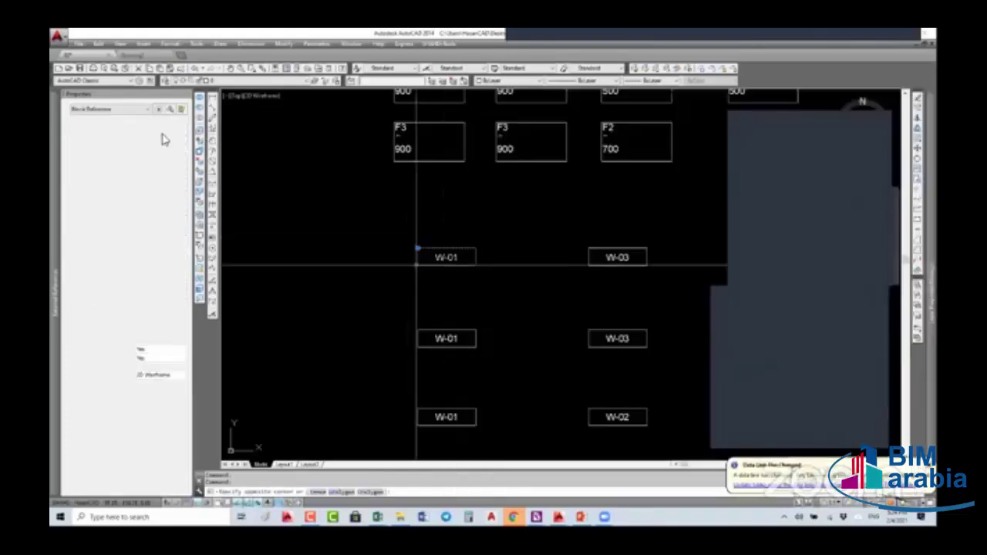
click(228, 82)
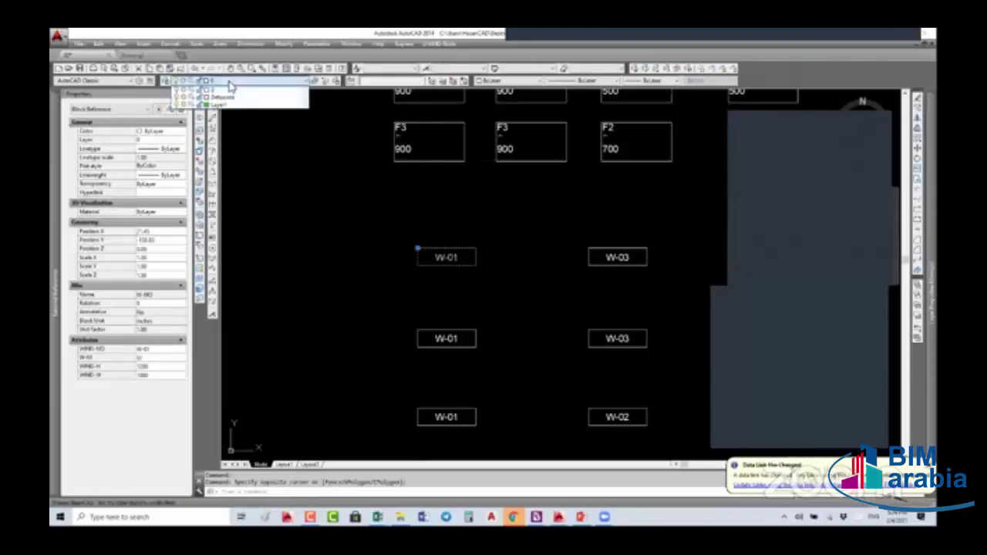
click(220, 104)
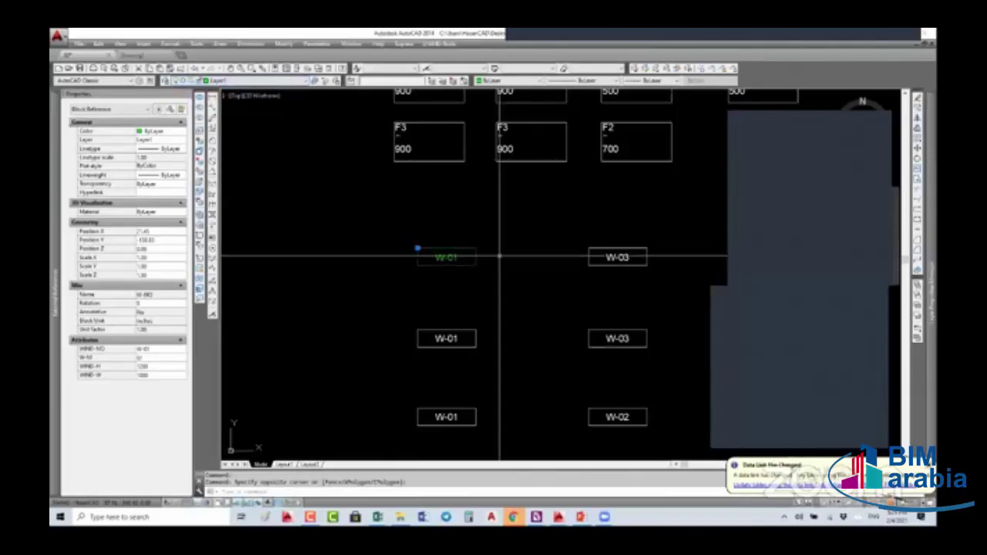
key(Escape)
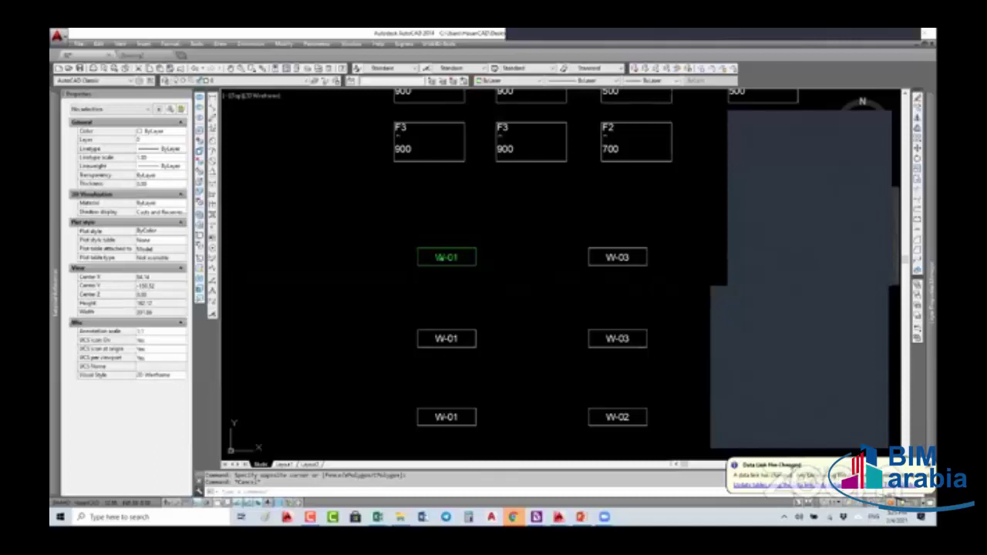
key(Escape)
click(448, 262)
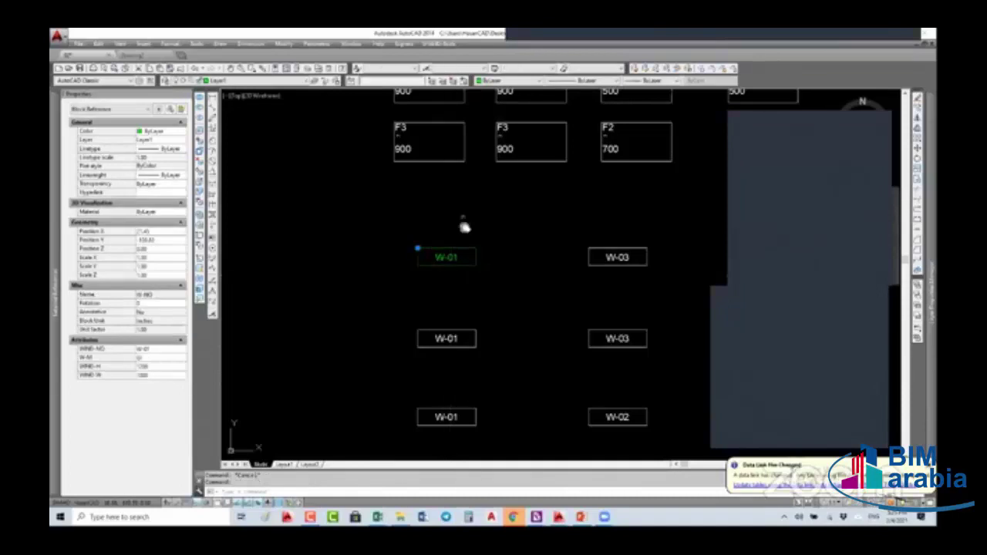
middle_drag(466, 223, 467, 246)
middle_drag(419, 276, 419, 282)
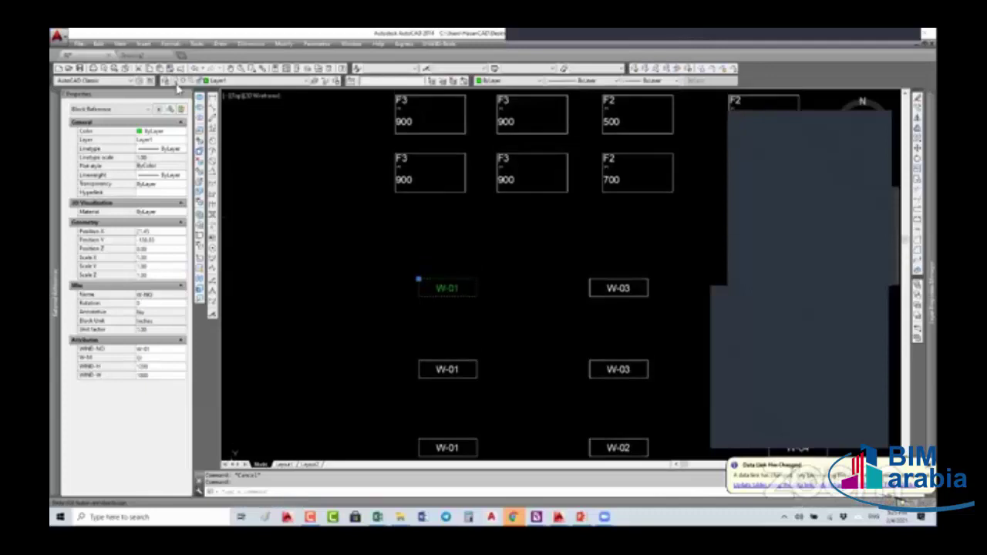
click(396, 172)
click(224, 81)
click(223, 105)
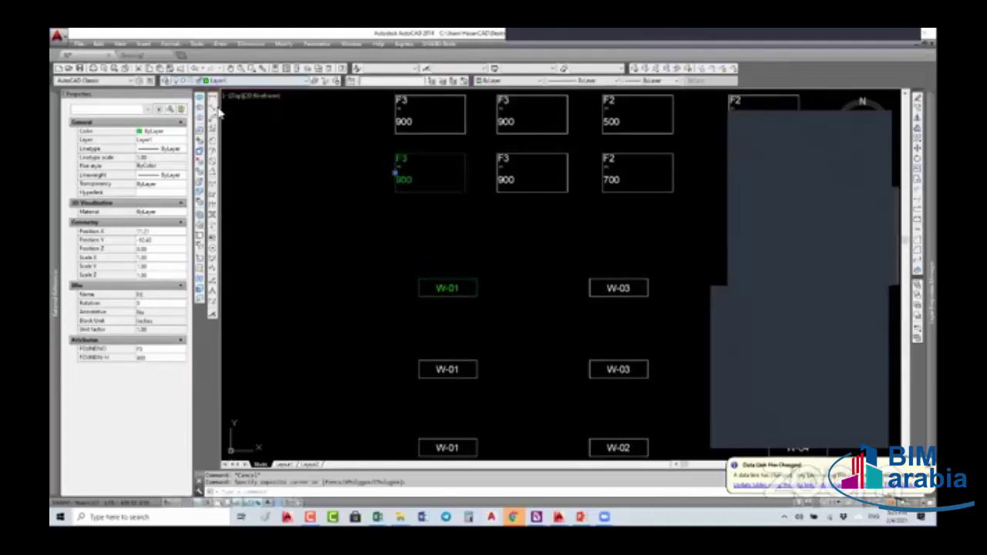
key(Escape)
Reselect the top W-01 tag and check the layer list without changing it
click(442, 297)
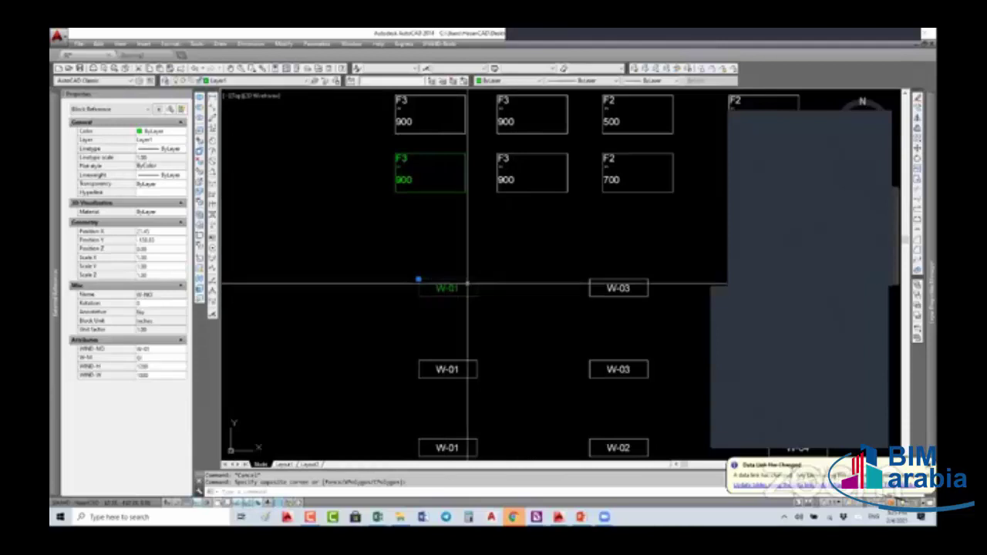
key(Escape)
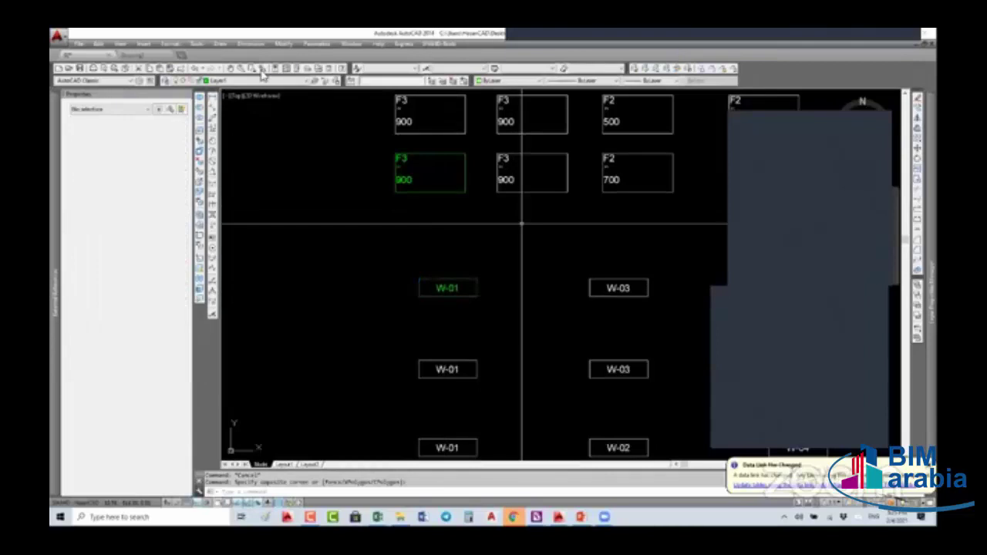
key(Escape)
click(226, 81)
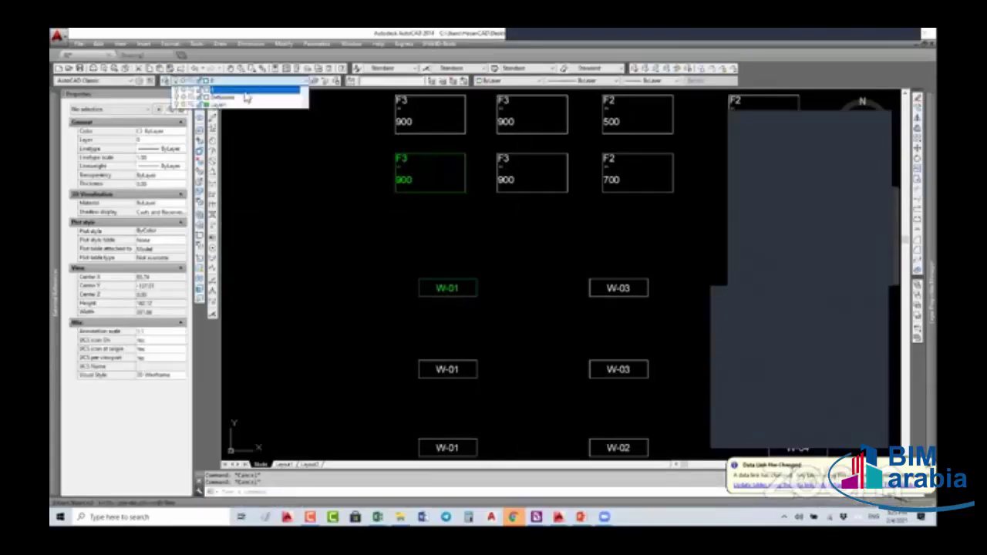
click(231, 104)
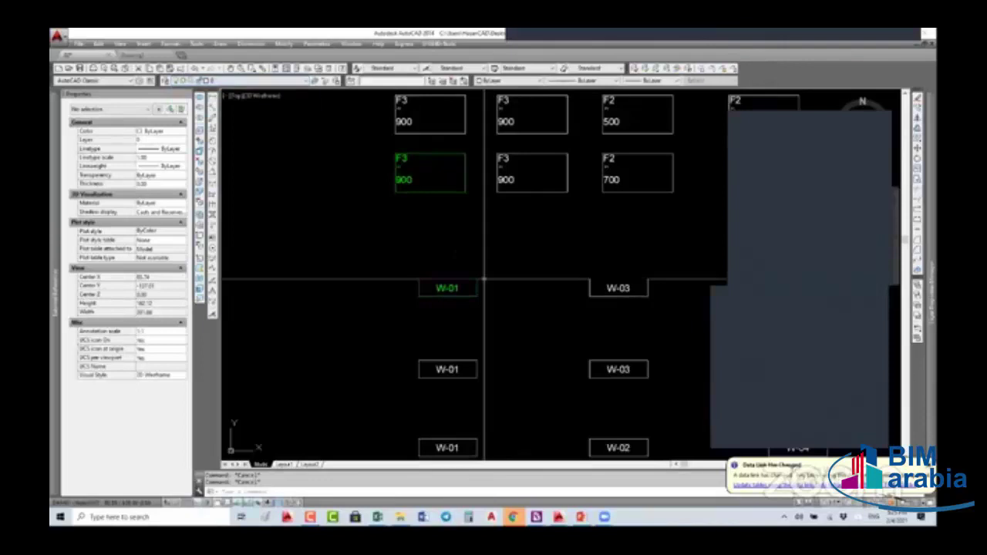
click(463, 283)
text(B)
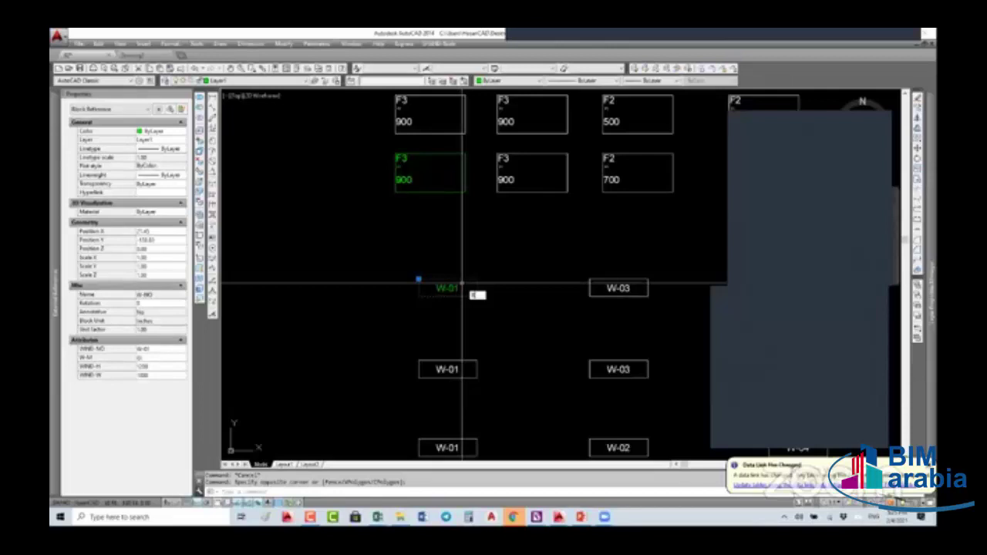
Open the W-NO block in the Block Editor and put its WIND-NO attribute on Layer1
text(e)
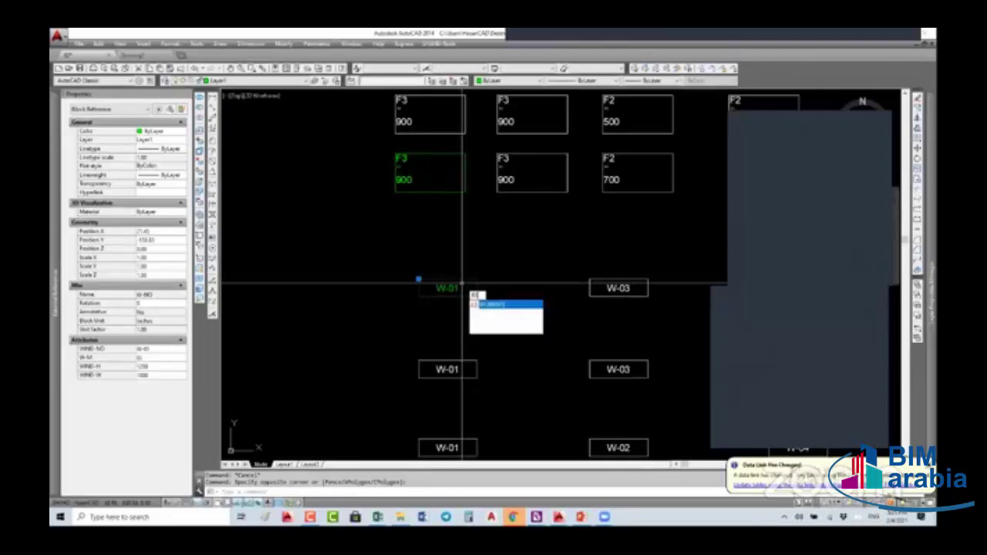
key(Return)
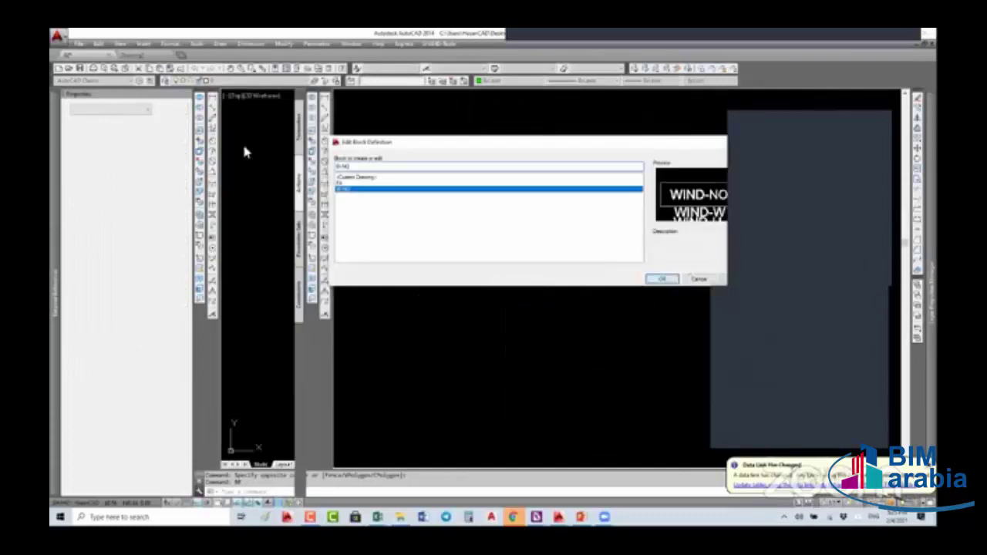
key(Return)
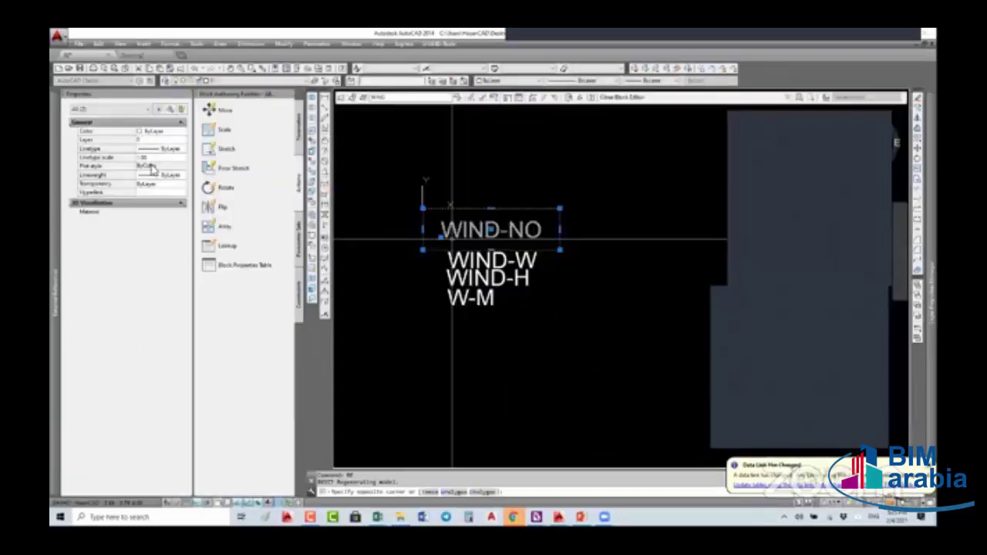
click(158, 140)
click(162, 137)
click(162, 136)
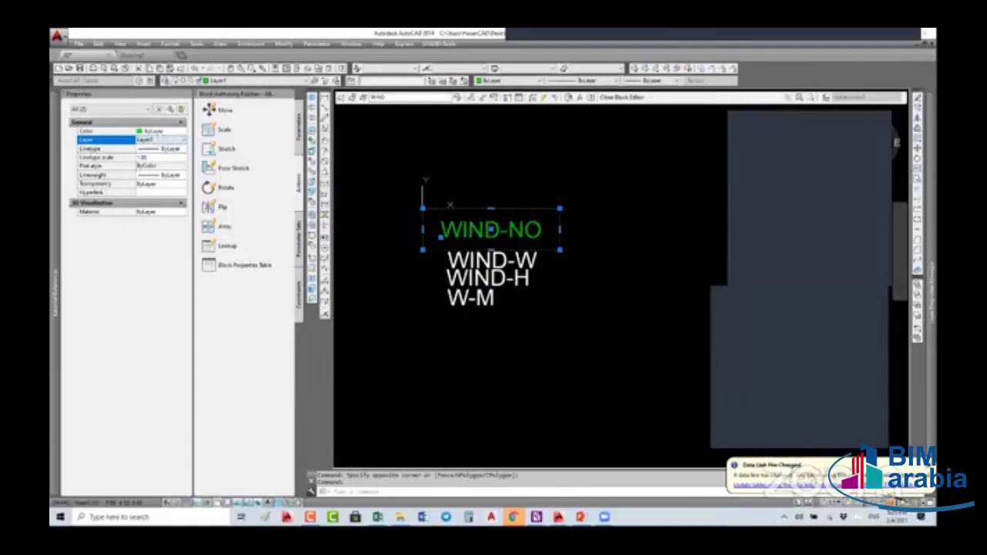
key(Escape)
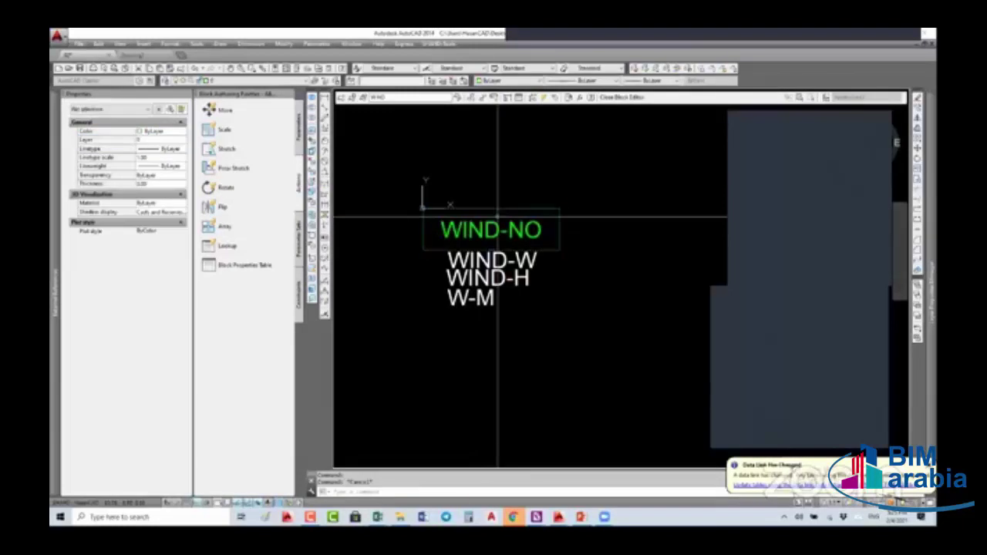
key(Escape)
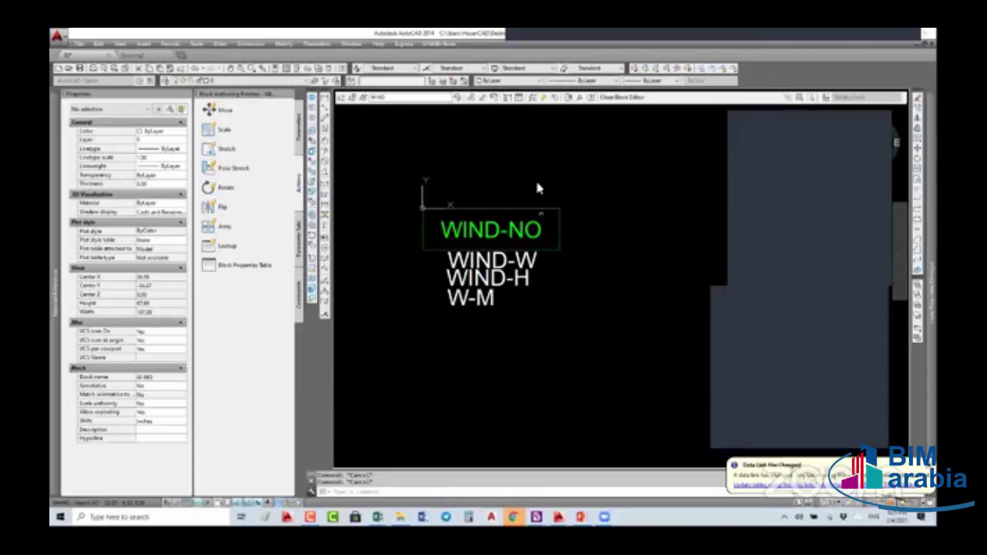
Close the Block Editor with BCLOSE, saving the block changes
text(bclose)
key(Return)
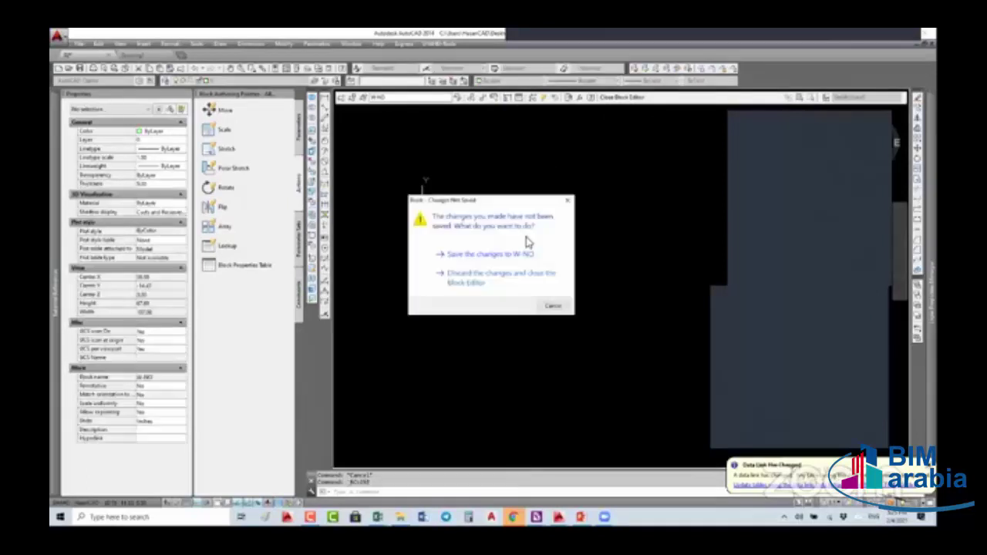
key(Return)
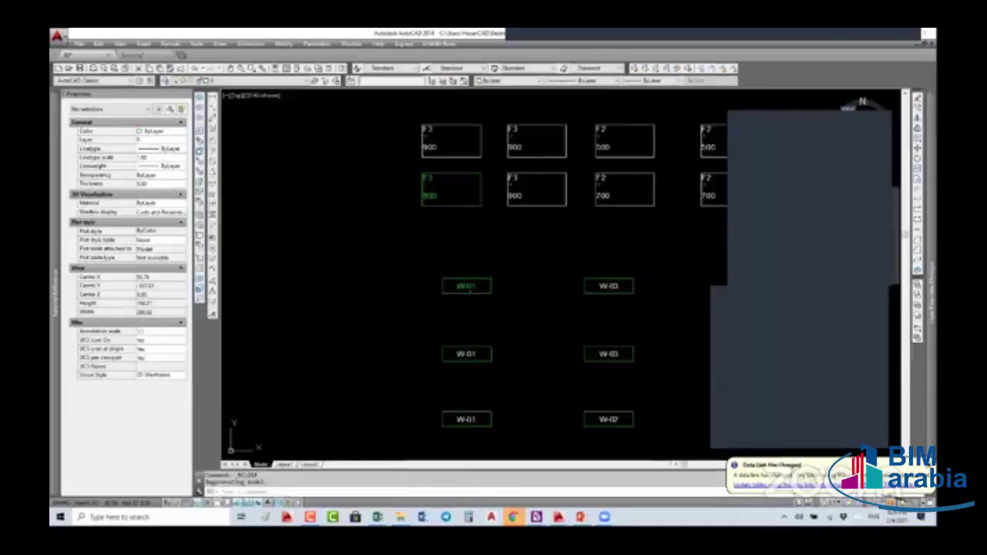
Sync the W-NO attributes with ATTSYNC, then box-select six window tags to check them
text(att)
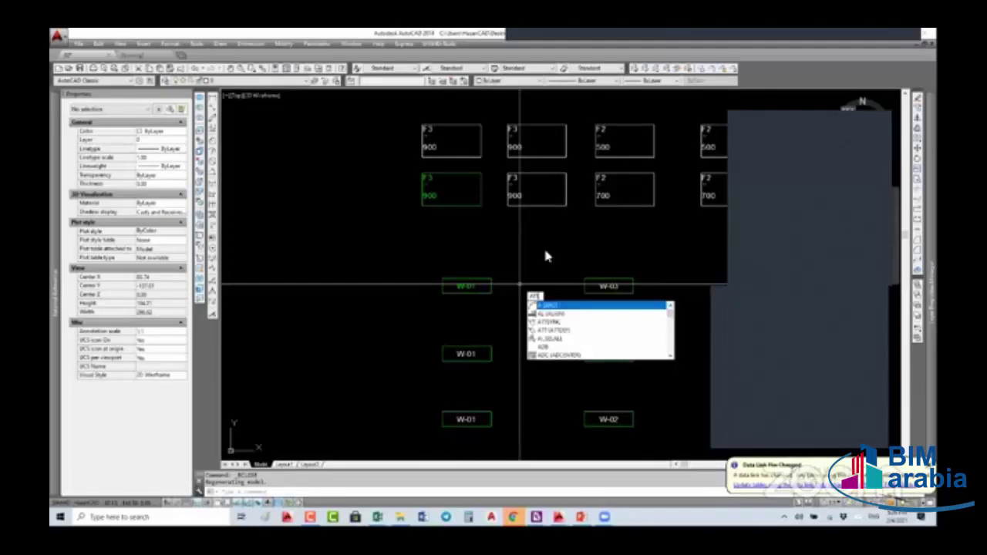
text(sync)
key(Return)
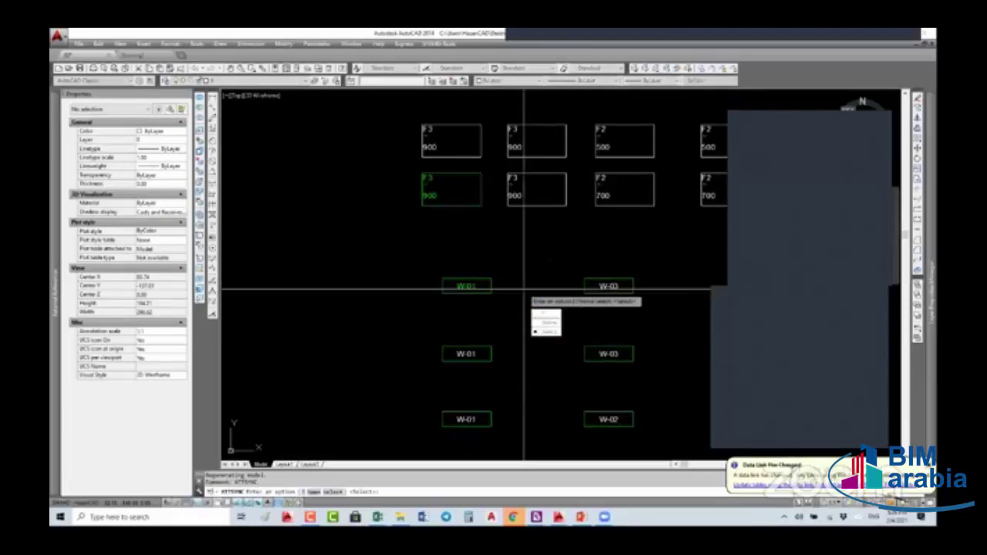
key(Escape)
key(Escape)
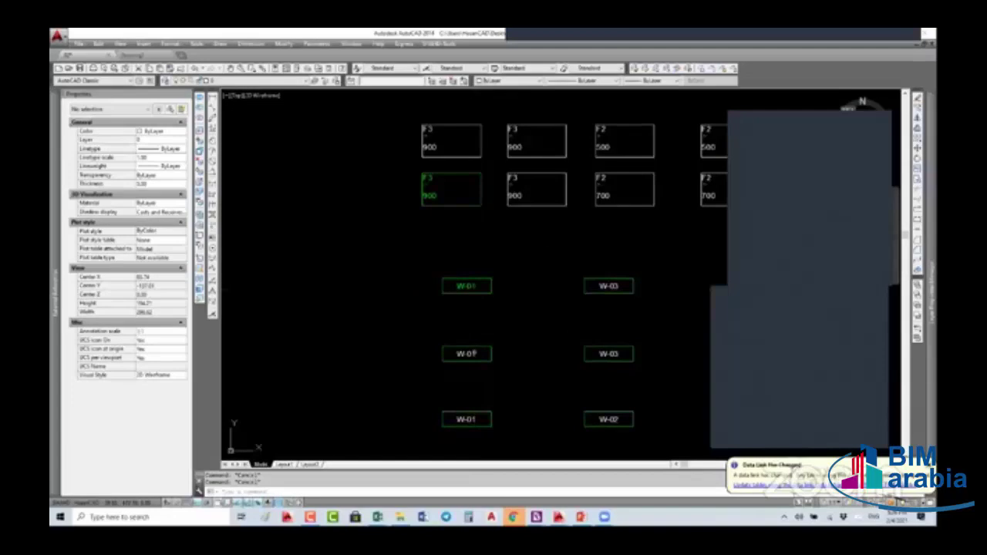
text(a)
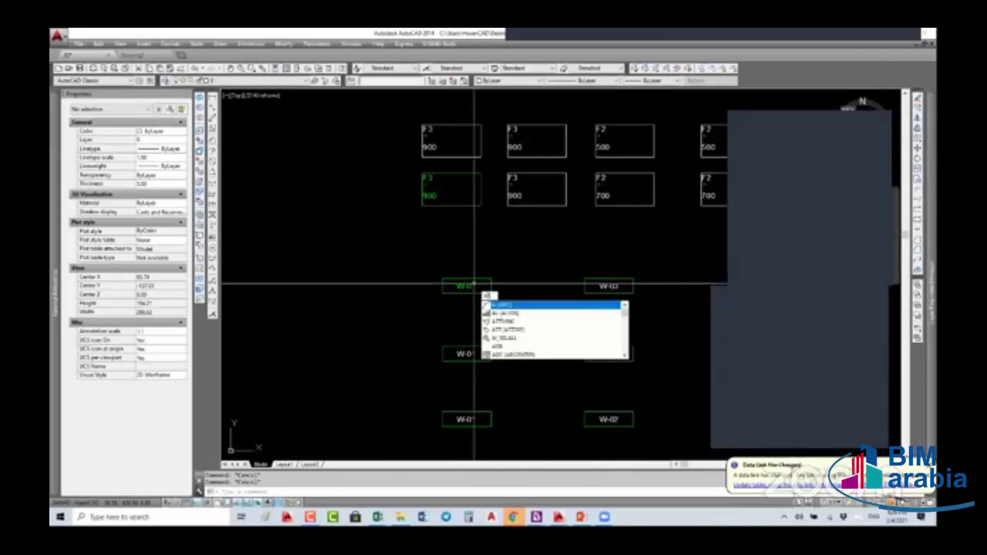
text(tt)
click(503, 321)
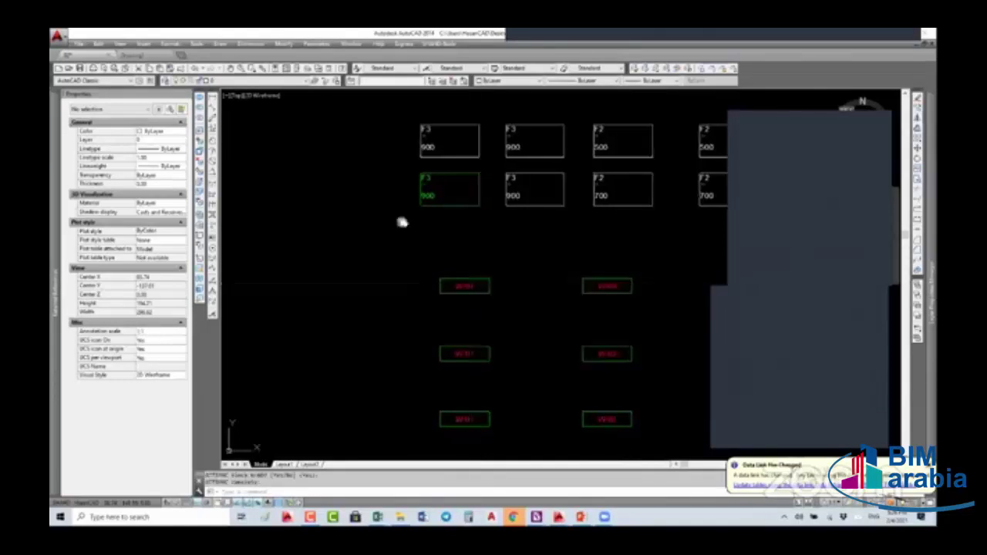
middle_drag(404, 220, 366, 211)
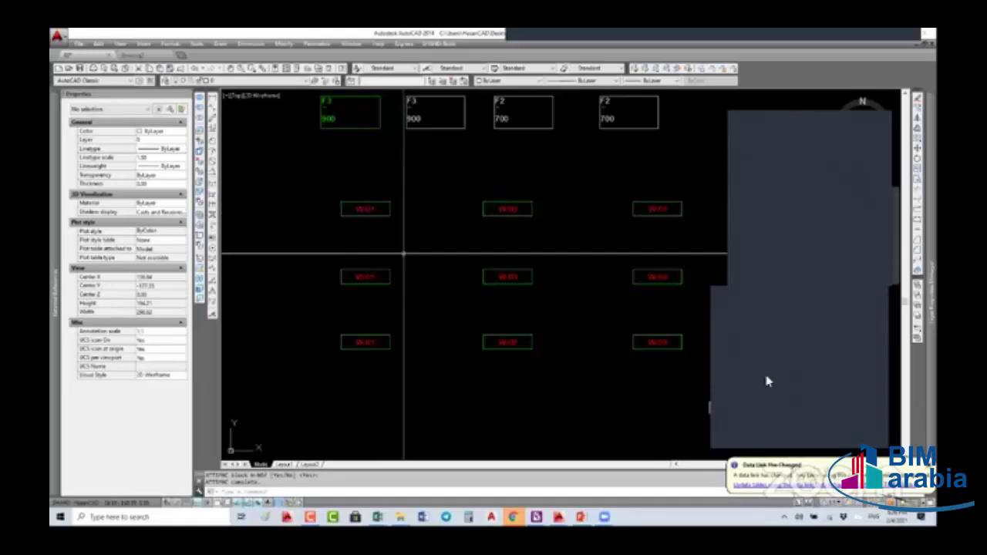
drag(321, 379, 555, 192)
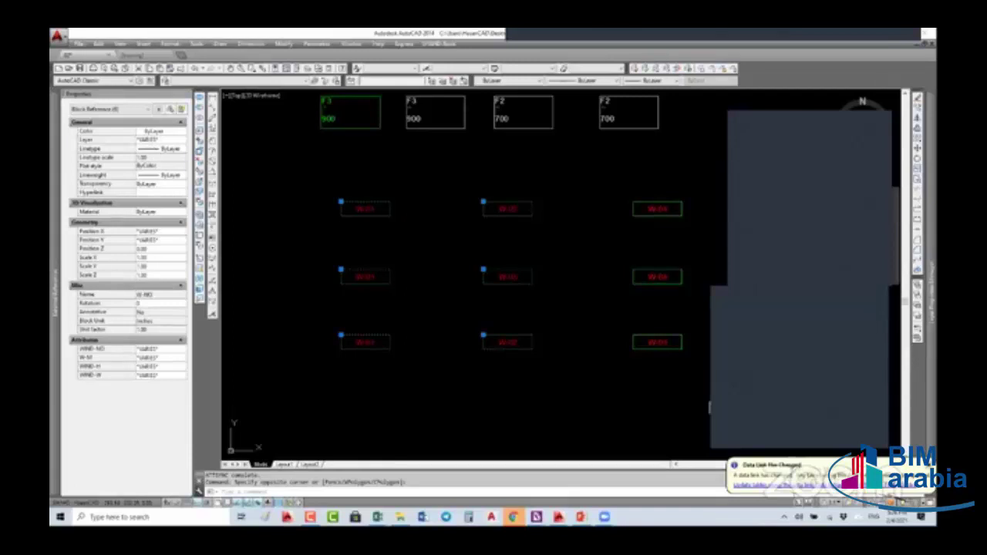
key(Escape)
key(Escape)
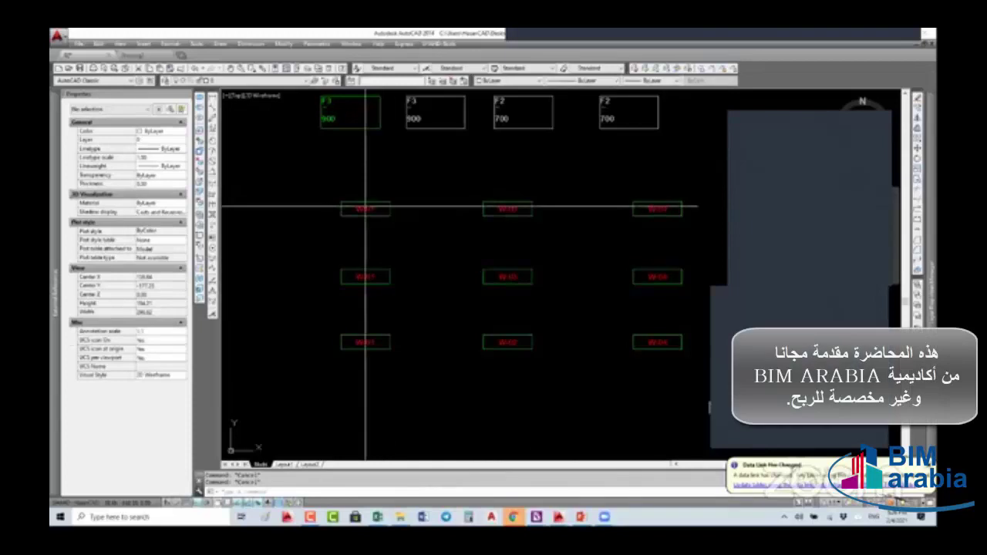
Reopen W-NO in the Block Editor and set its attributes to ByLayer colour on layer 0
click(391, 206)
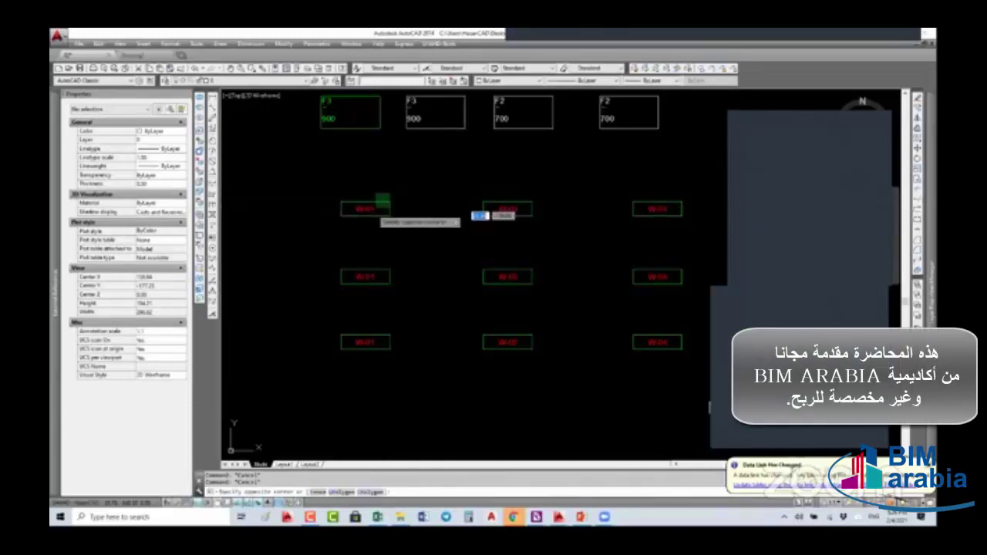
click(342, 203)
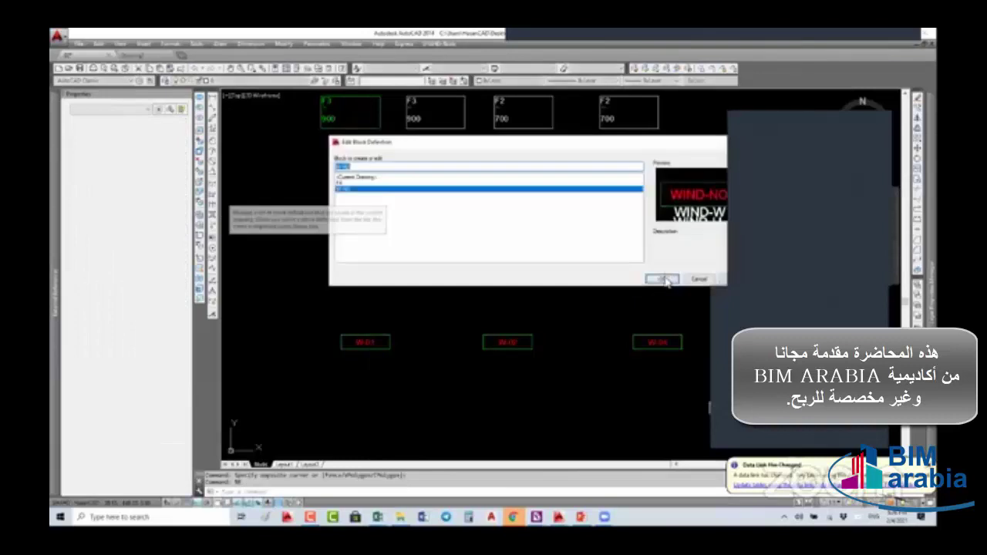
click(662, 278)
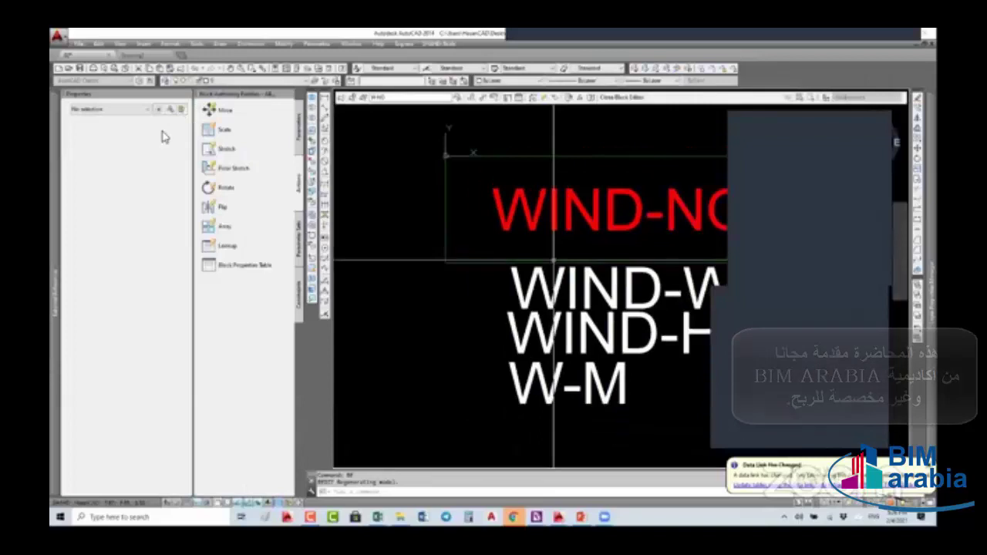
click(162, 133)
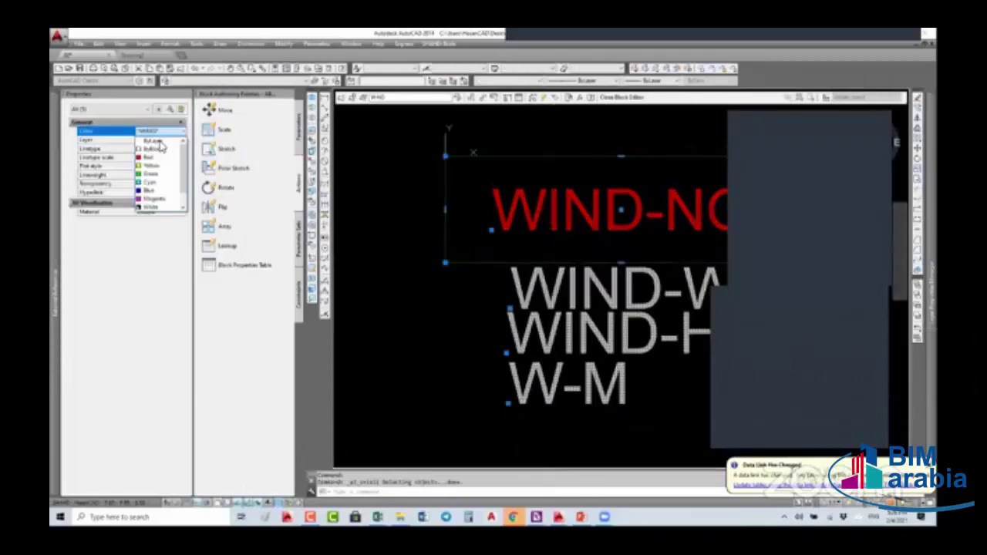
click(160, 140)
click(162, 141)
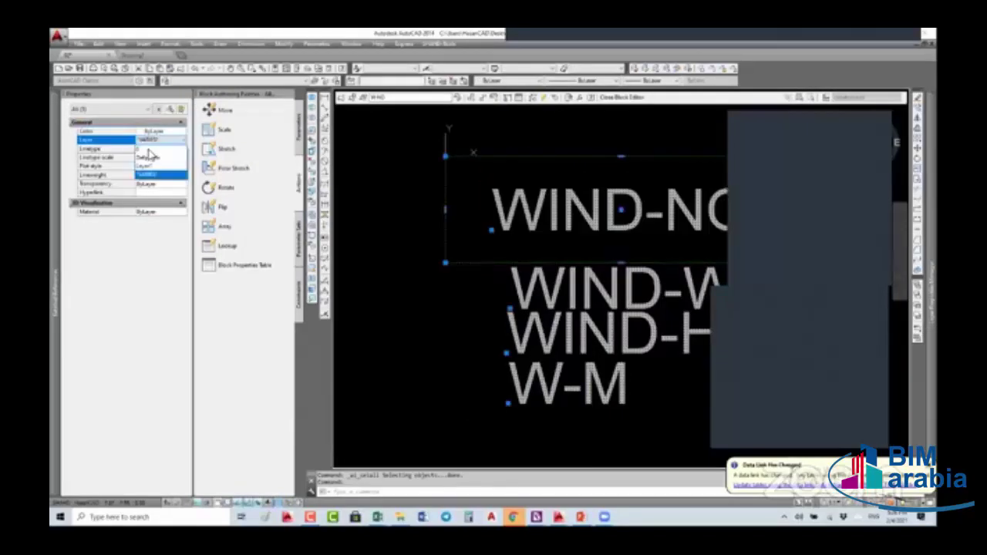
click(154, 174)
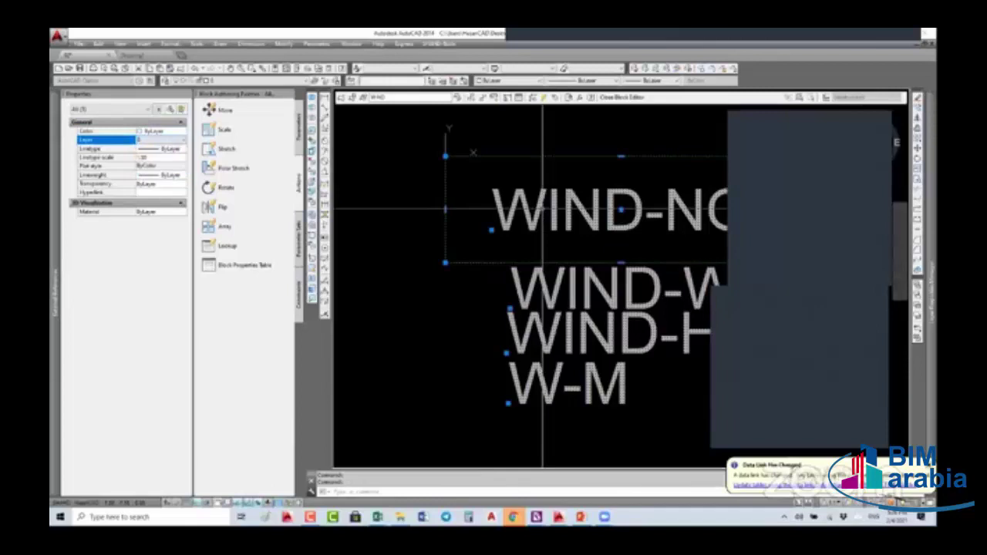
key(Escape)
Give the WIND-NO attribute an explicit Green colour
click(515, 202)
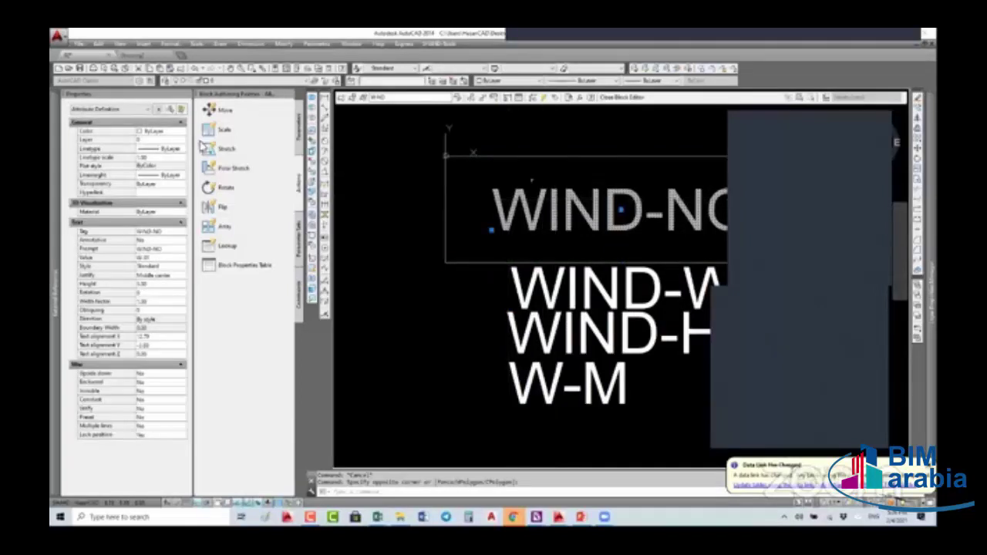
click(166, 135)
click(163, 132)
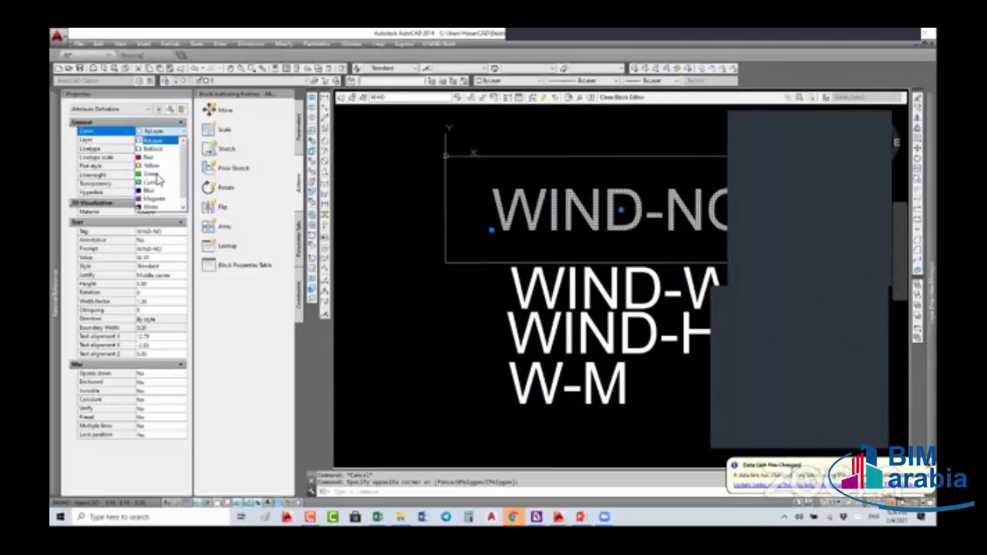
click(156, 176)
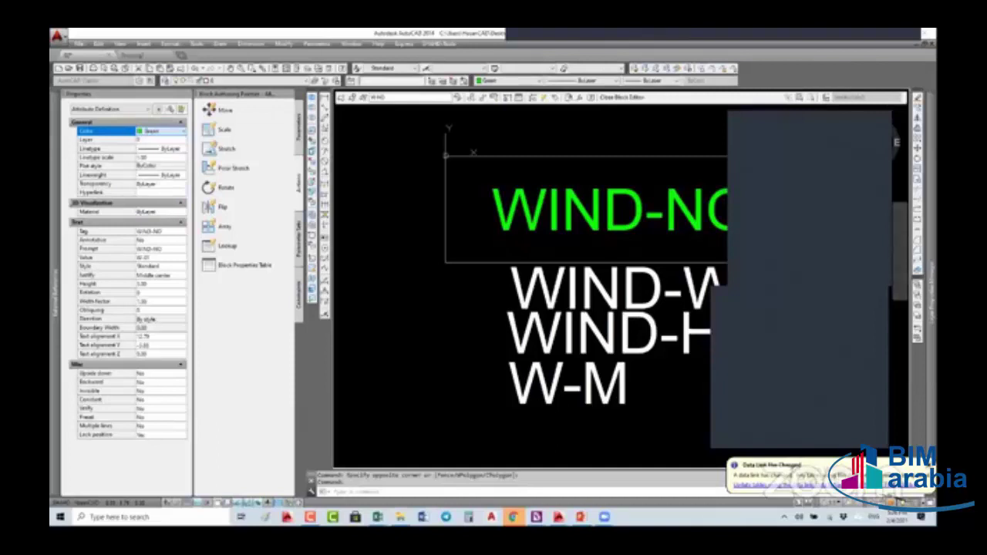
click(602, 204)
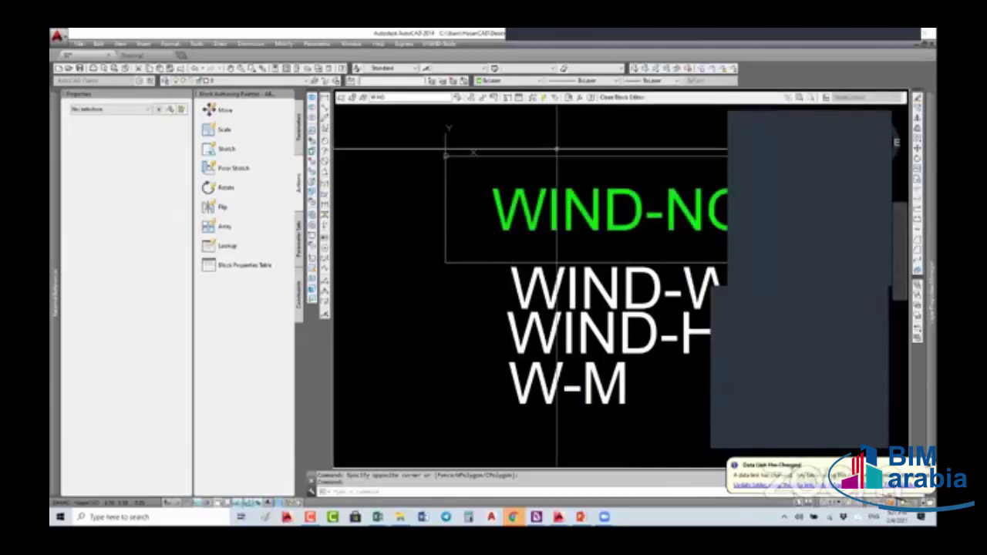
key(Escape)
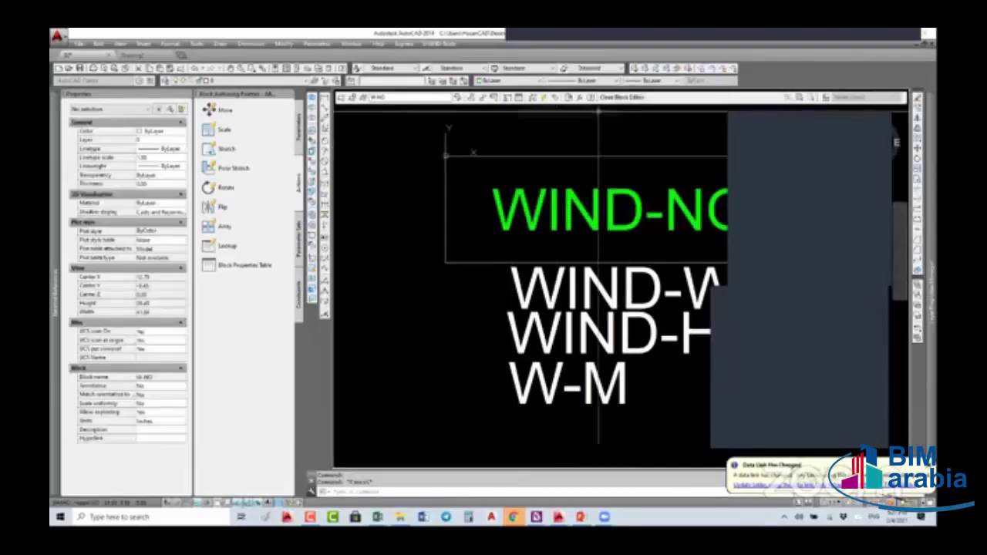
Reset WIND-NO's colour to ByLayer and close the Block Editor with BCLOSE
click(544, 202)
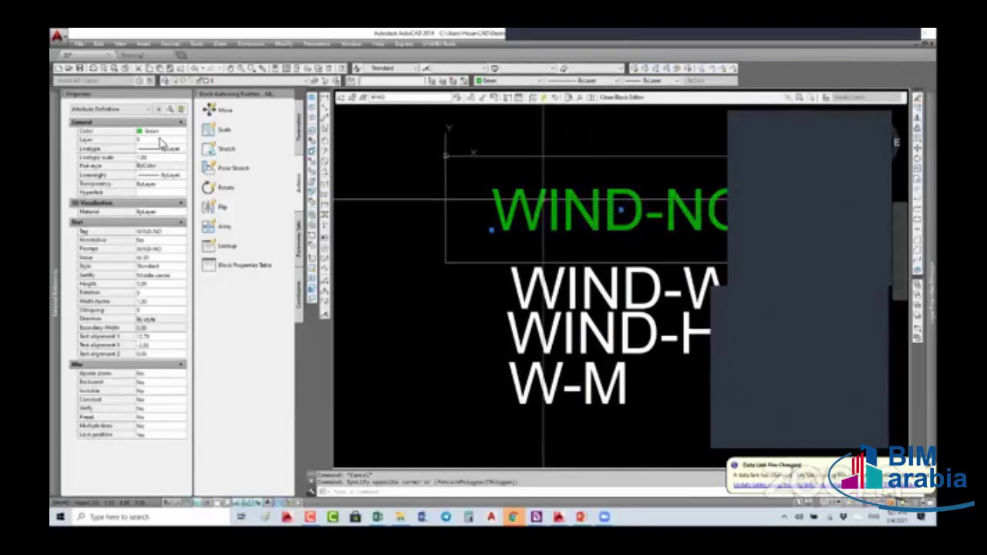
click(158, 131)
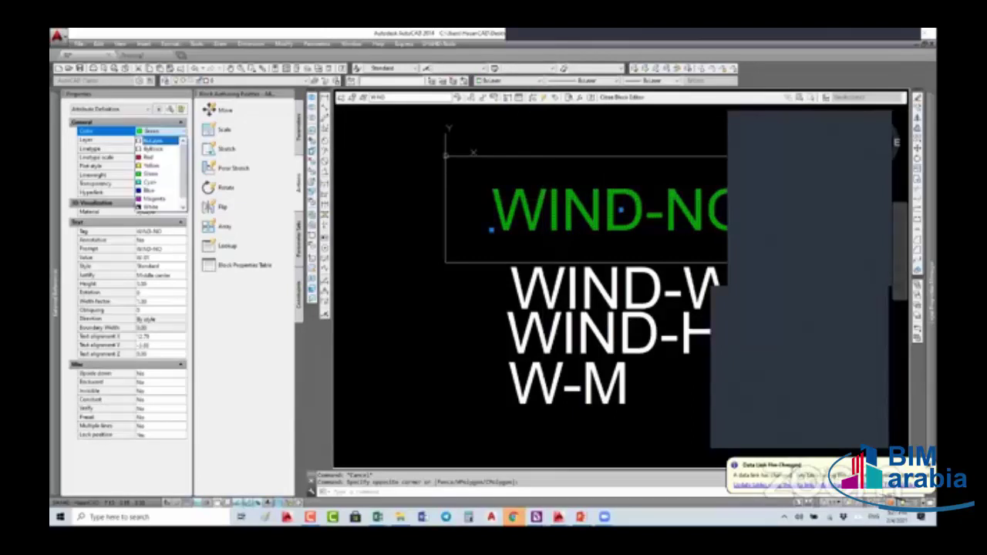
click(153, 140)
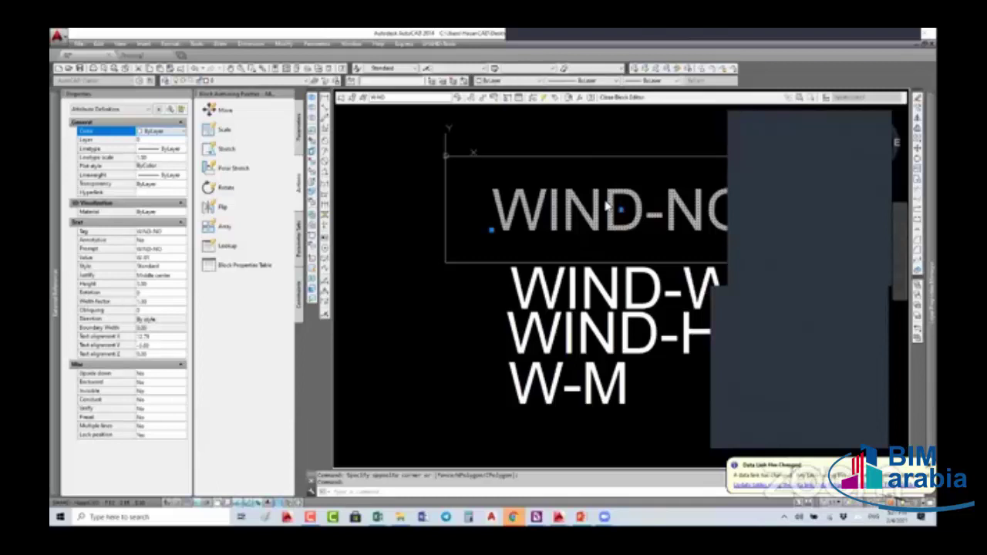
text(bclose)
key(Return)
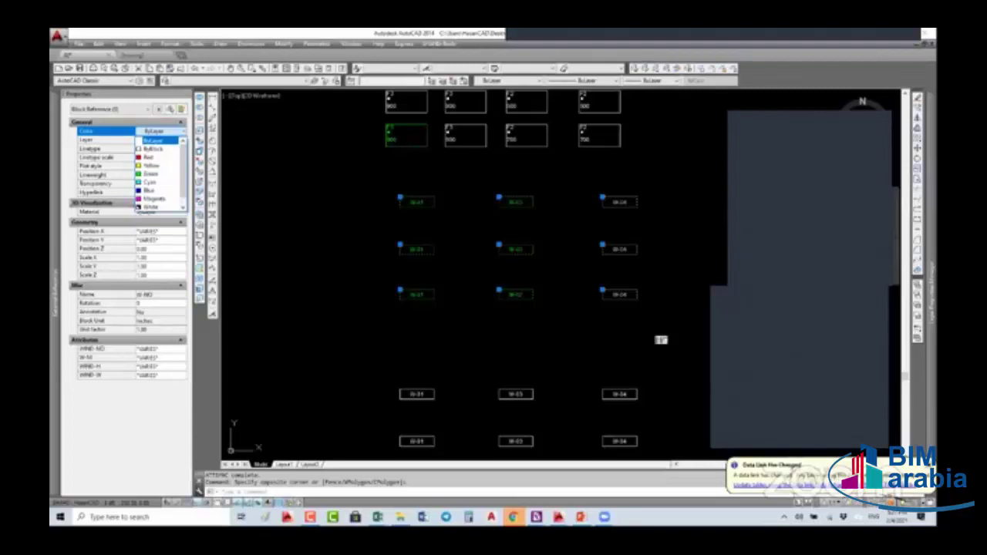
Colour the selected window tags Yellow, then crossing-select the W-04 tag
click(150, 165)
key(Escape)
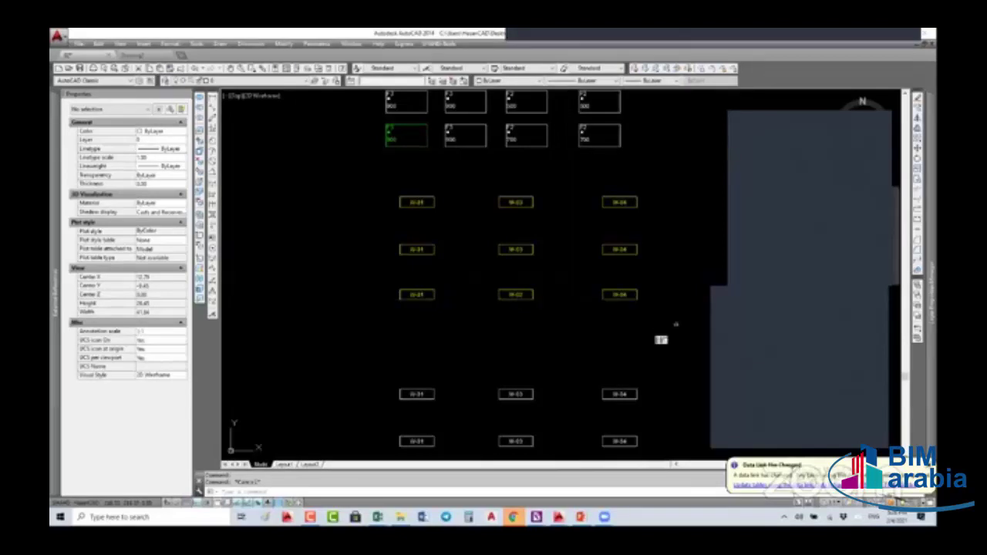
click(658, 314)
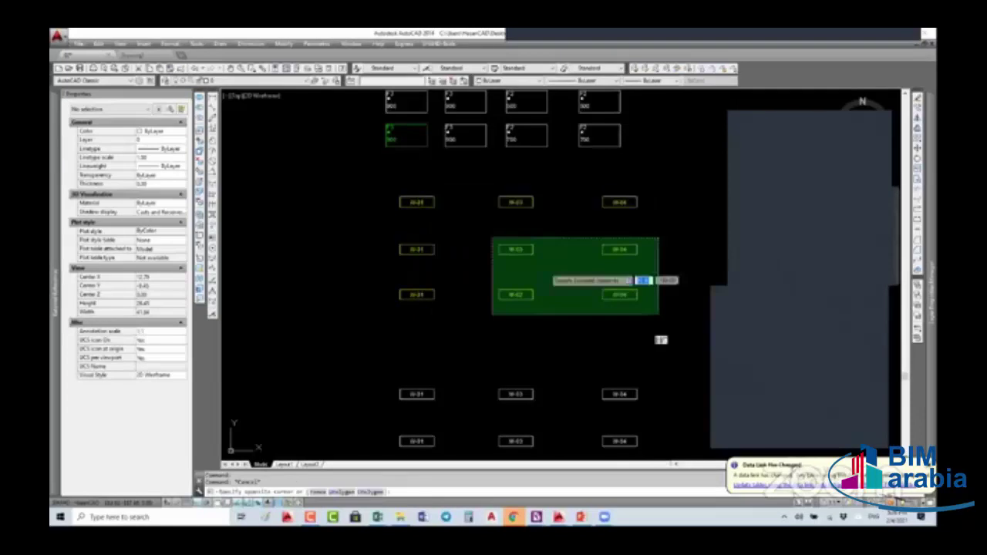
click(612, 291)
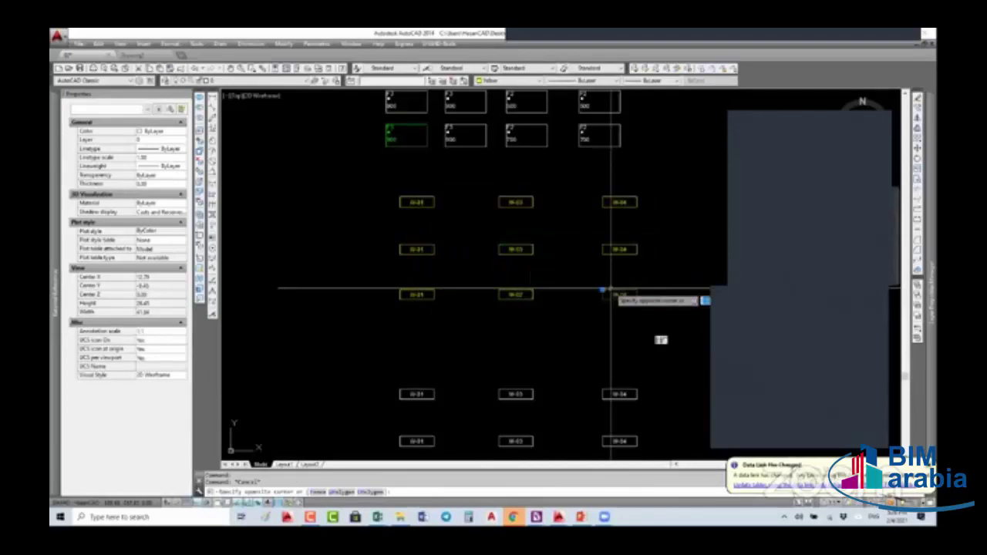
click(617, 295)
text(b)
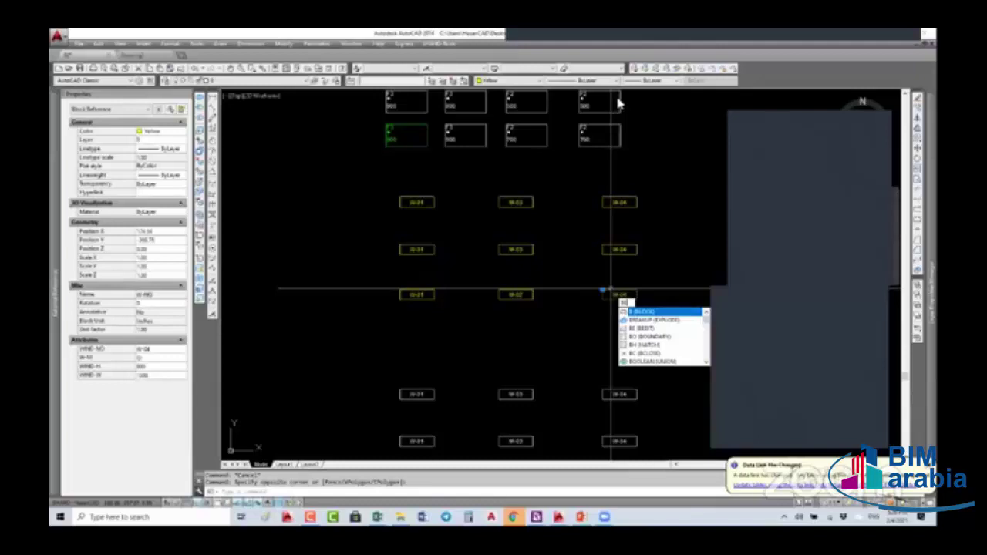
Open the tag block in the Block Editor and close it without saving
text(e)
key(Return)
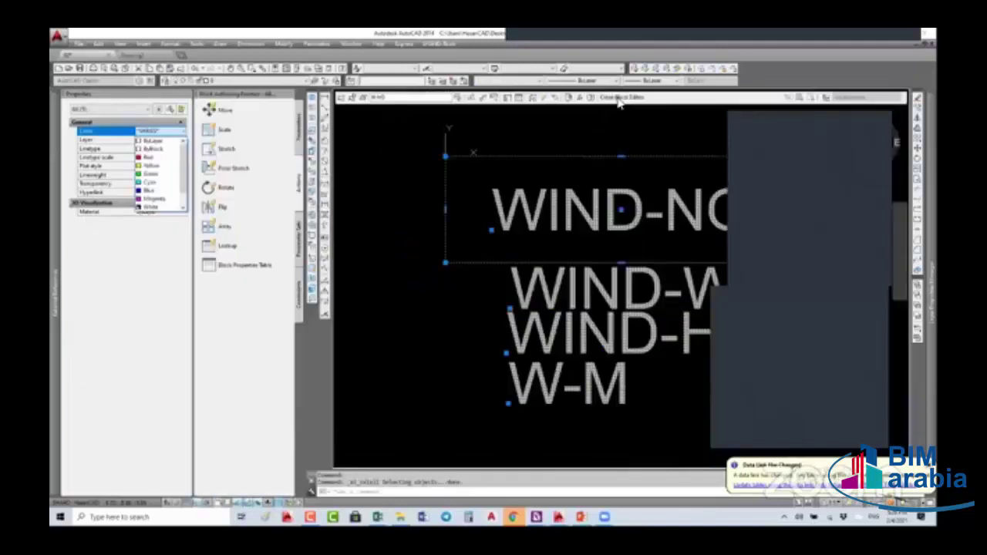
key(Escape)
click(621, 98)
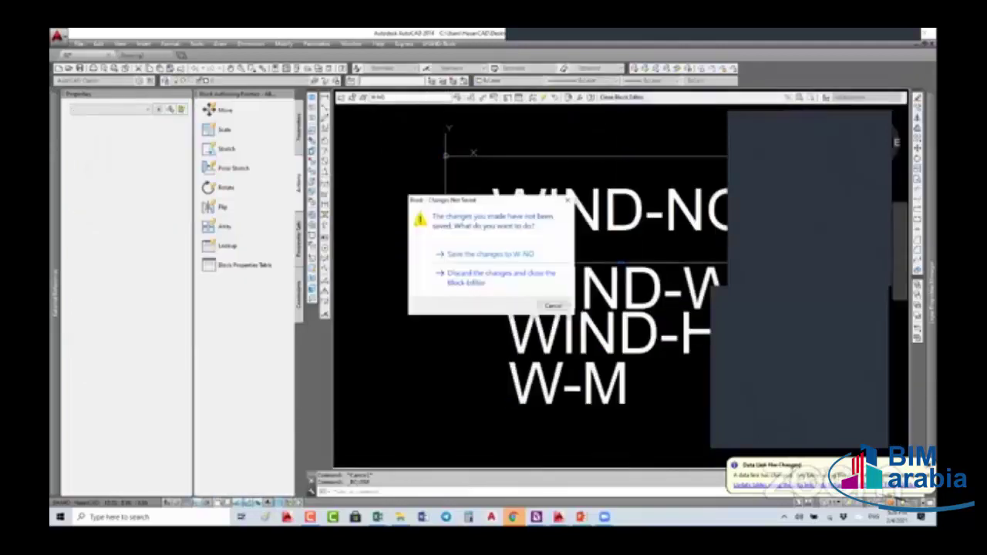
click(491, 254)
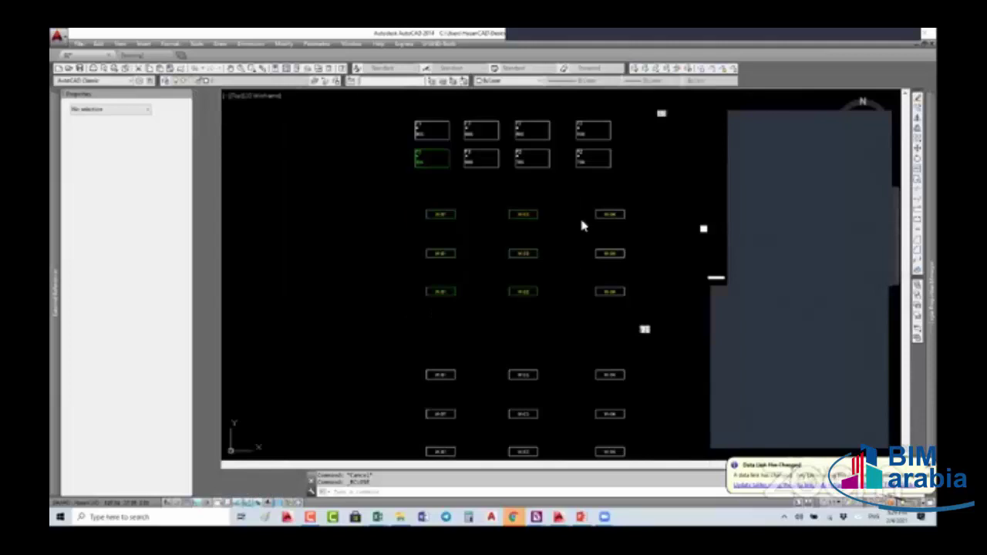
Sync the picked window-tag block with ATTSYNC, then start a new layer in the layer manager
text(a)
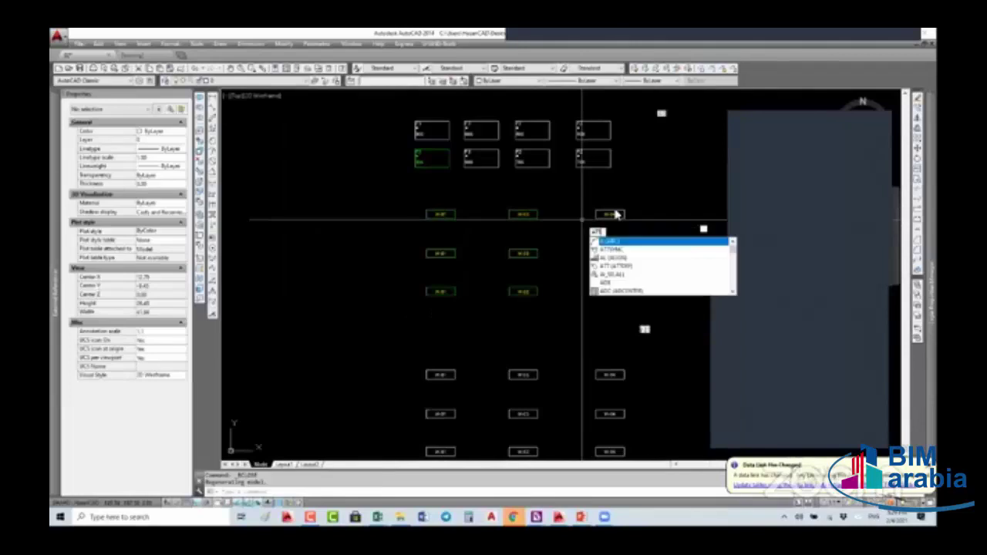
key(Return)
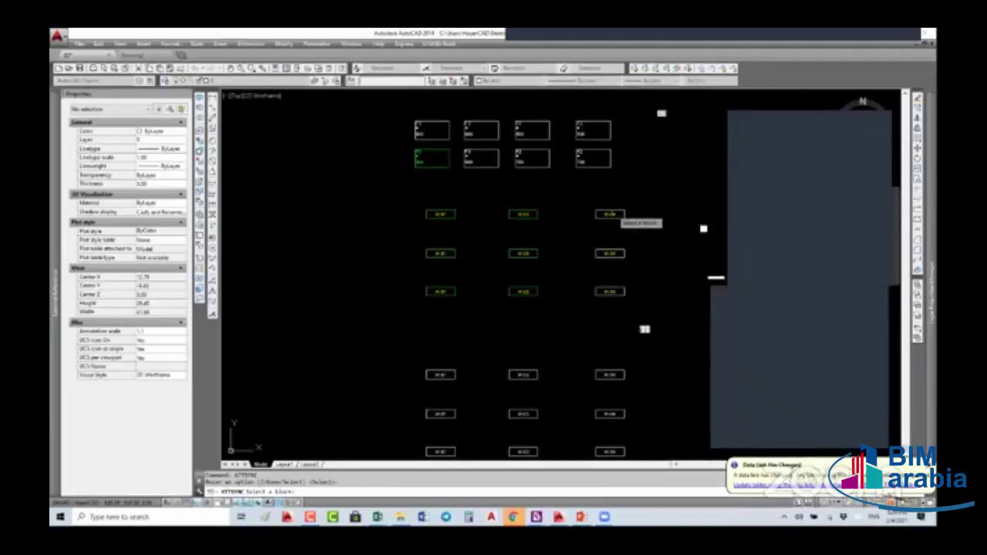
click(611, 213)
key(Return)
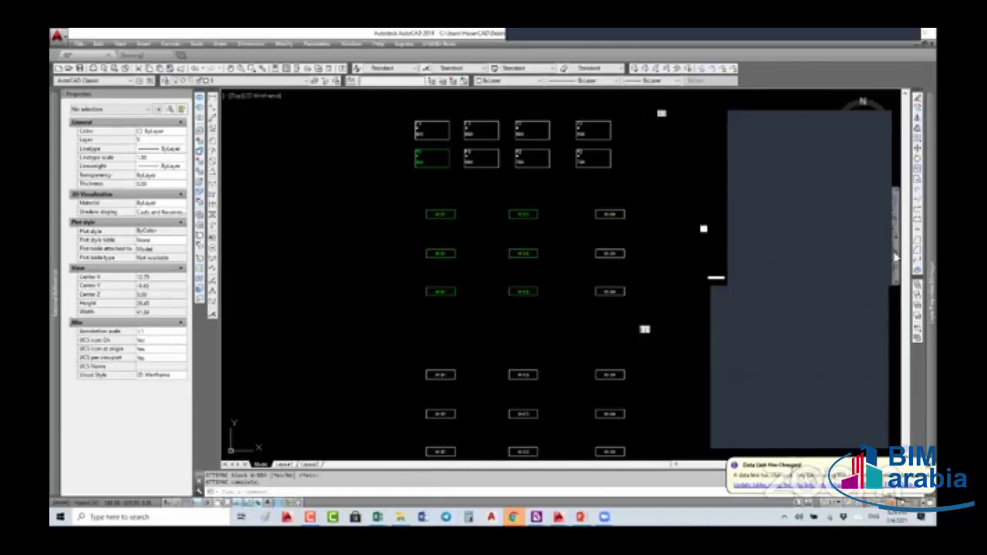
click(897, 257)
click(510, 111)
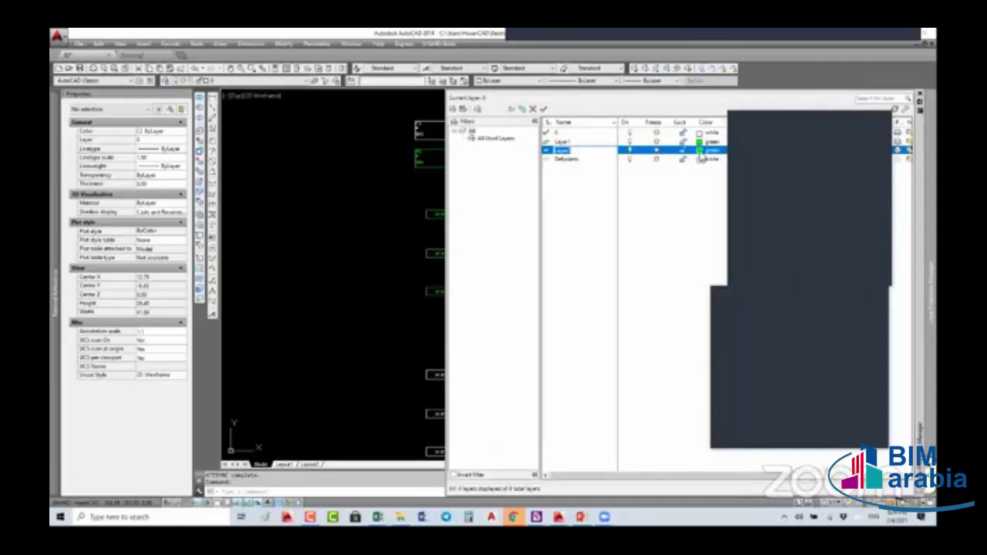
Colour the new layer red and put the selected right-column tags on it with ByLayer colour
click(700, 149)
text(red)
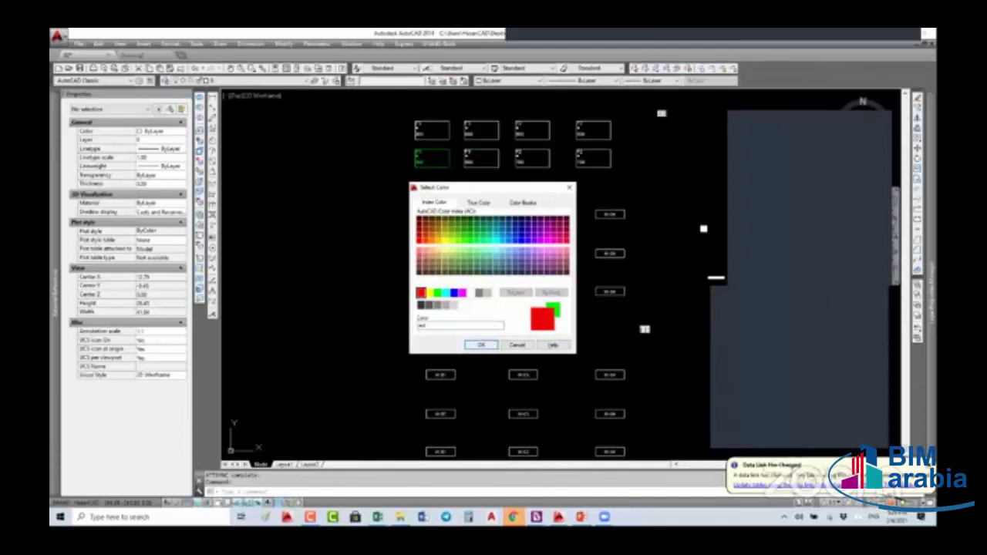
click(164, 140)
click(165, 142)
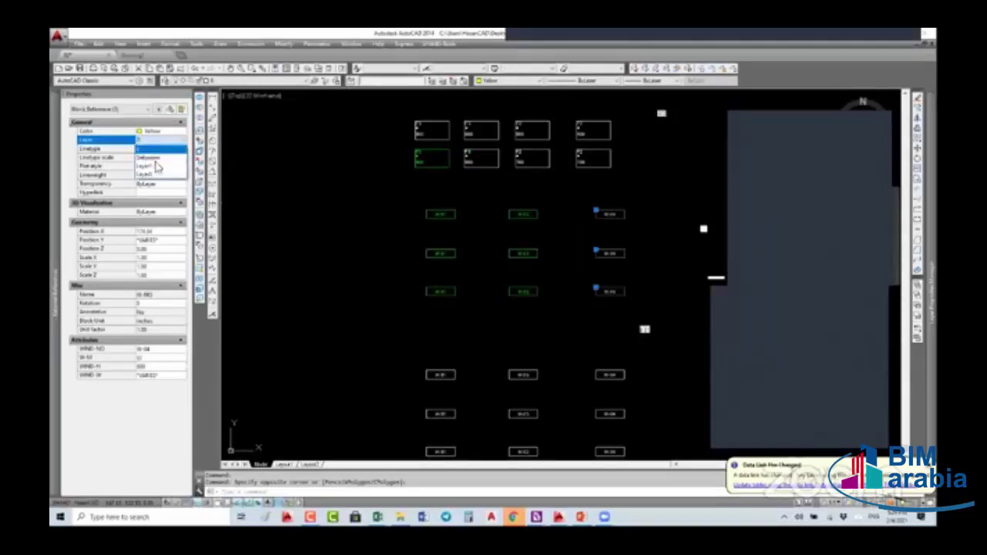
click(157, 167)
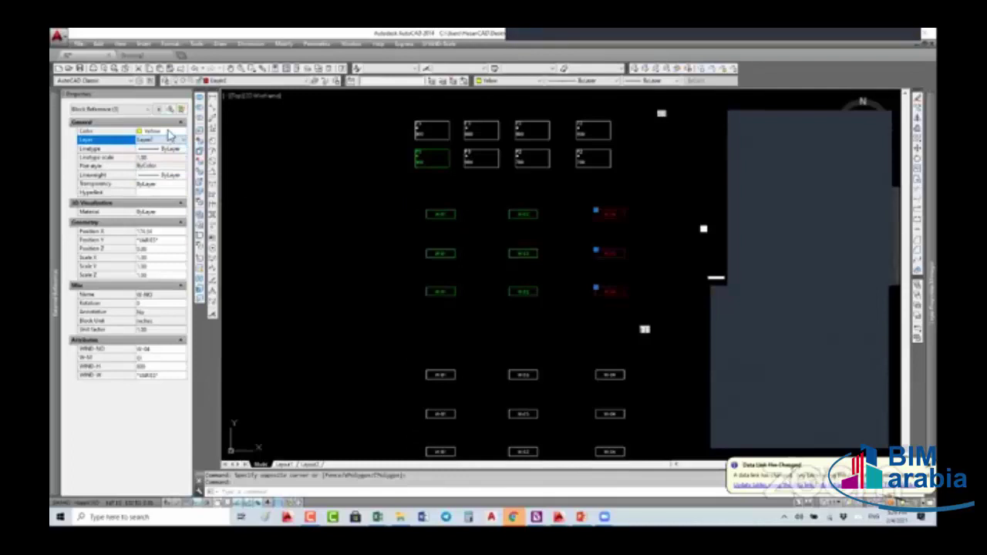
click(169, 133)
click(170, 135)
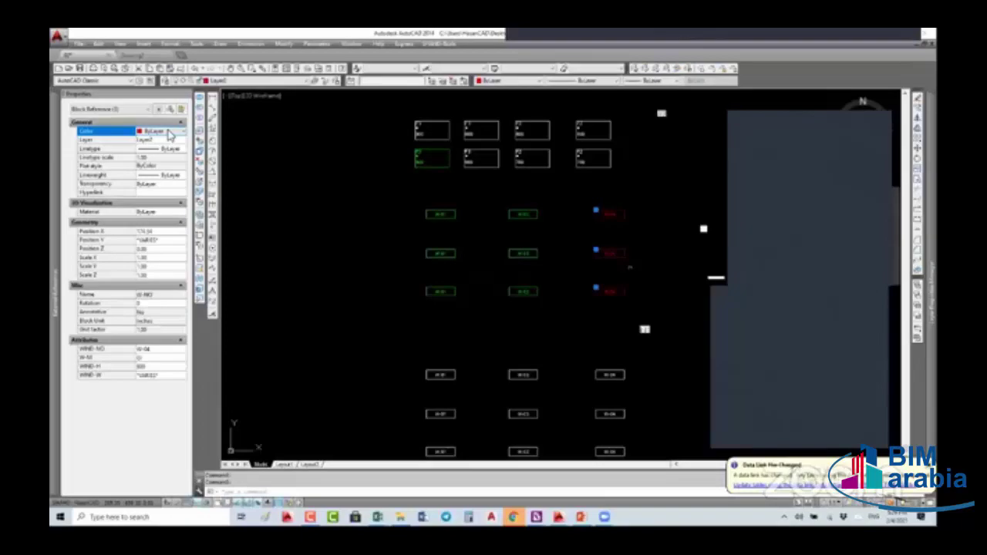
Clear the selection and window-select the six tags in the lower rows
key(Escape)
key(Escape)
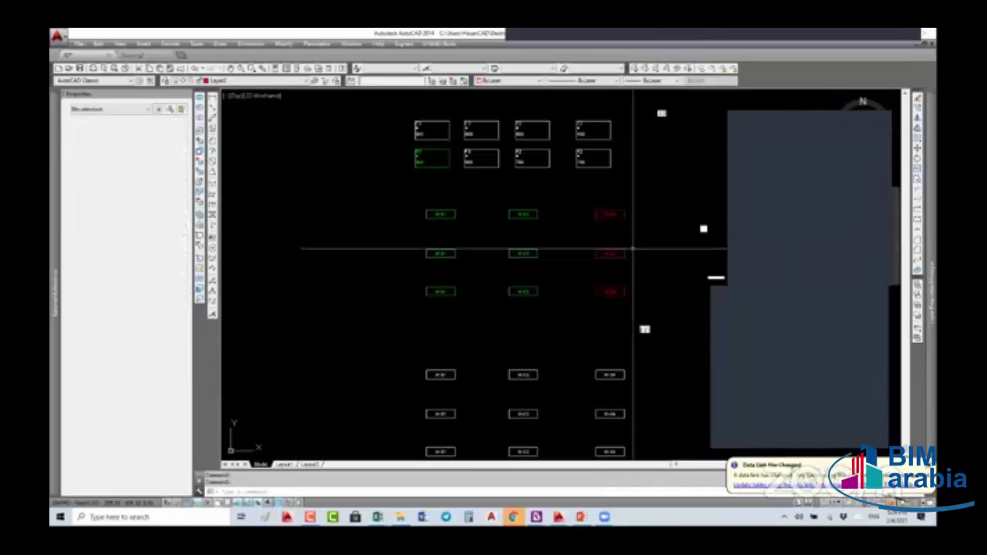
click(631, 363)
click(378, 435)
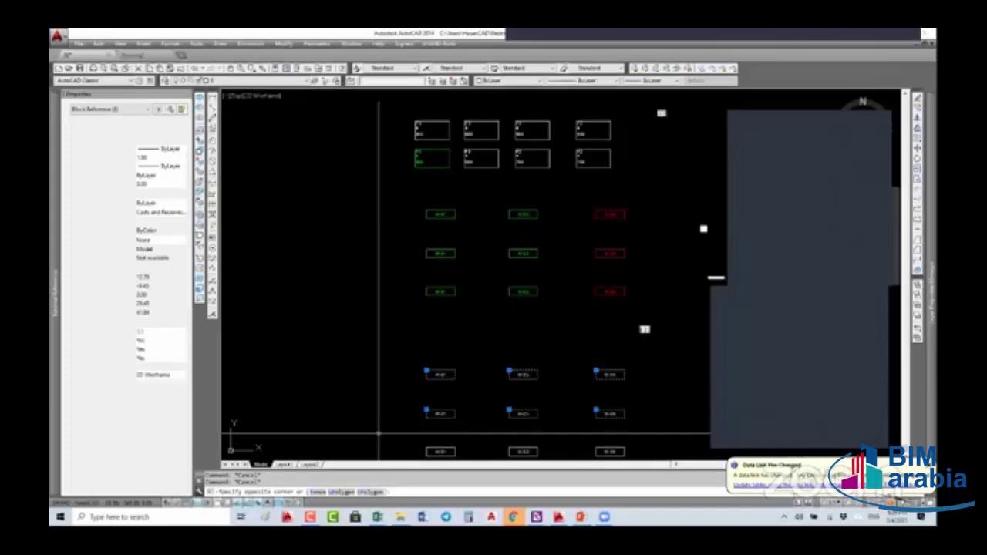
key(Escape)
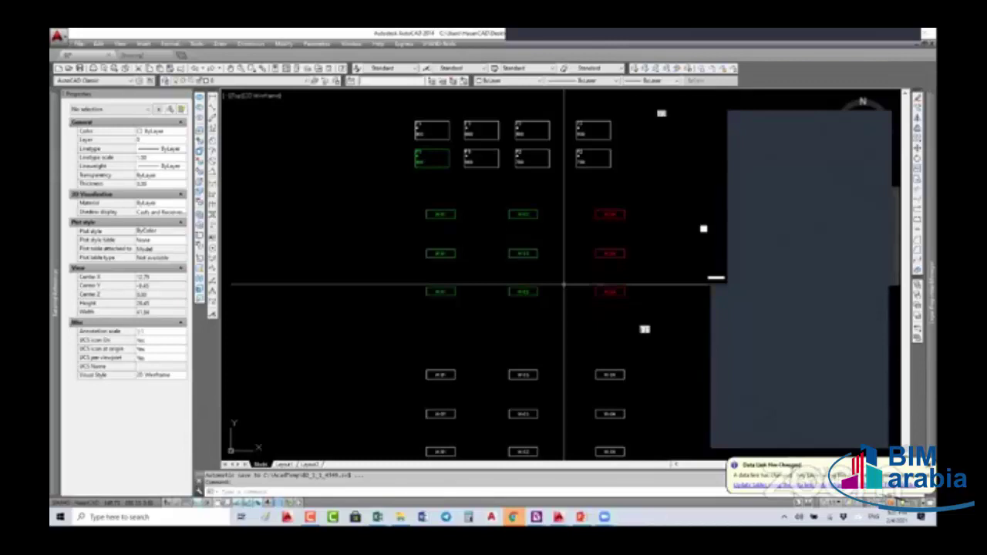
Edit the W-NO block, keep all its attributes at ByLayer colour, and close the Block Editor
double_click(594, 253)
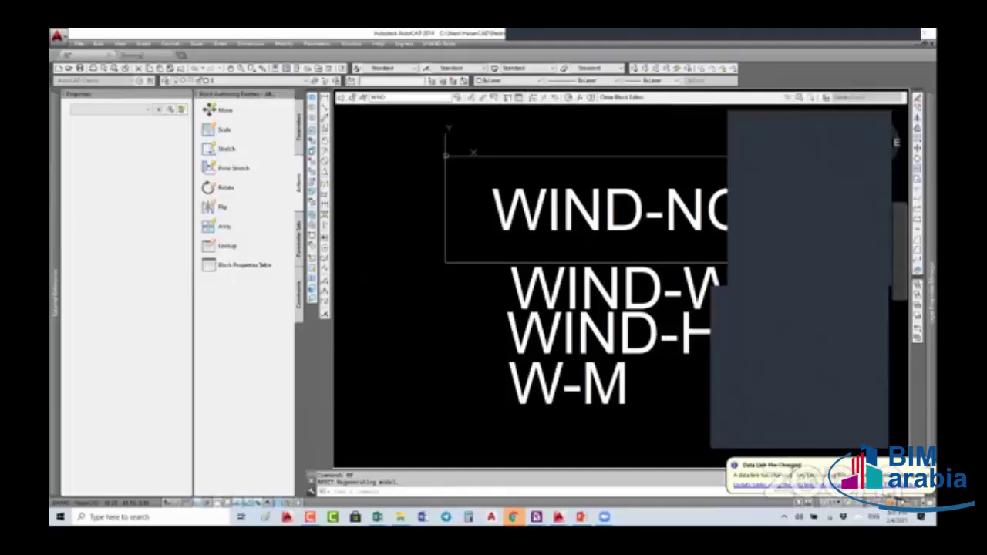
key(ctrl+a)
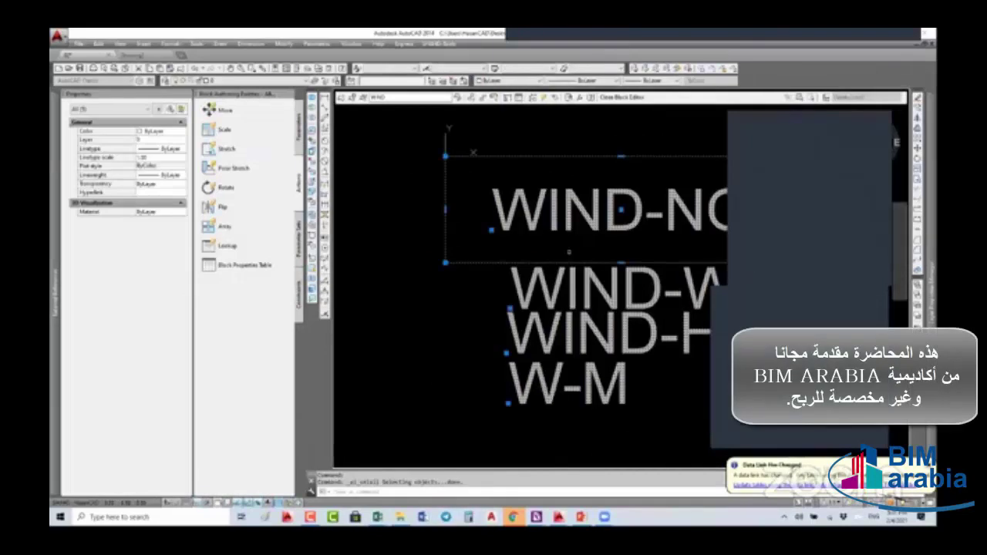
click(546, 250)
key(Escape)
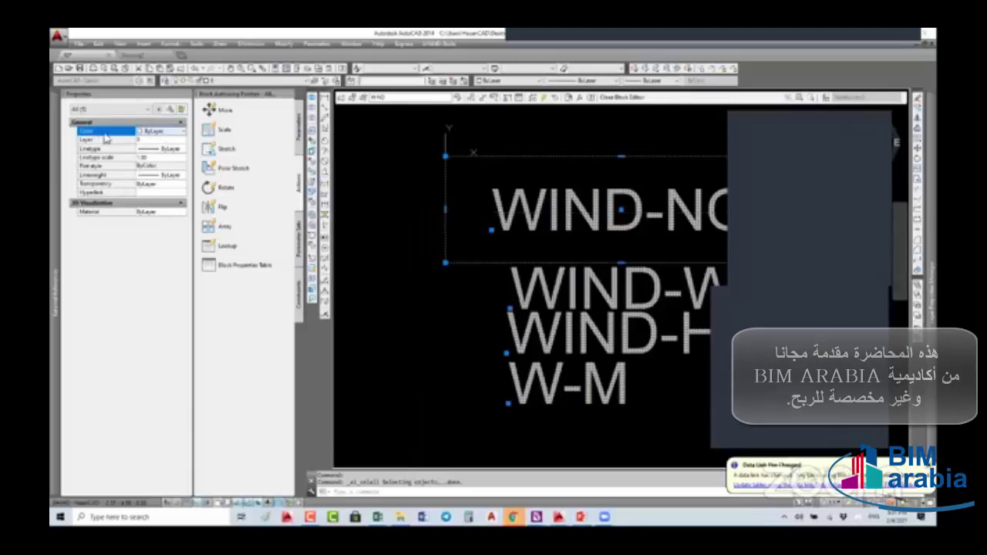
click(162, 136)
click(151, 143)
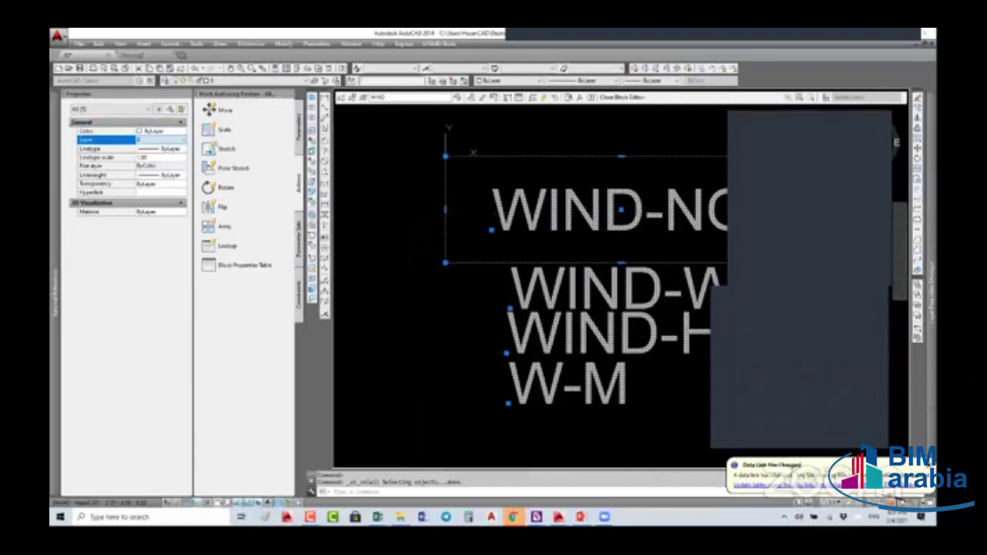
click(621, 97)
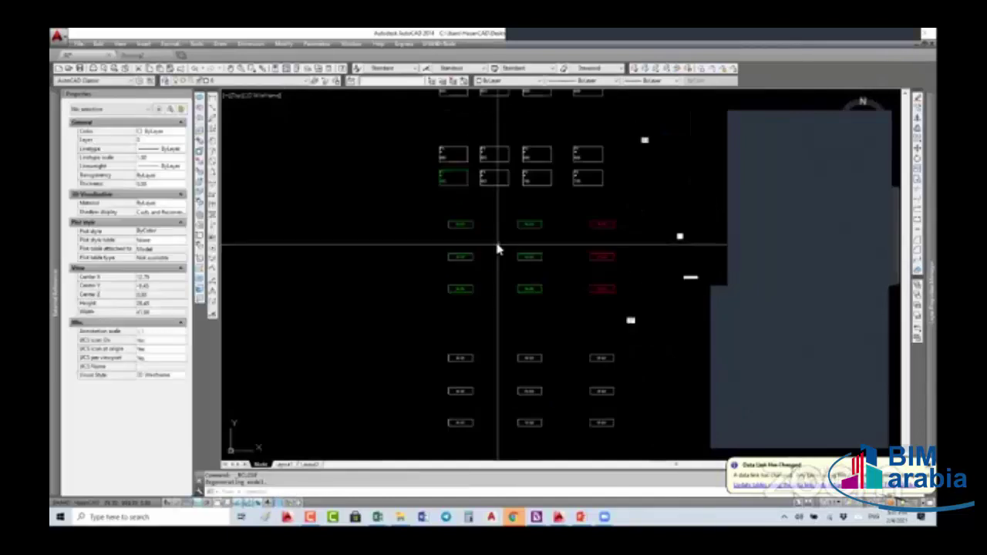
Run ATTSYNC on the window-tag block to update its placed attributes
text(attsync)
key(Return)
key(Return)
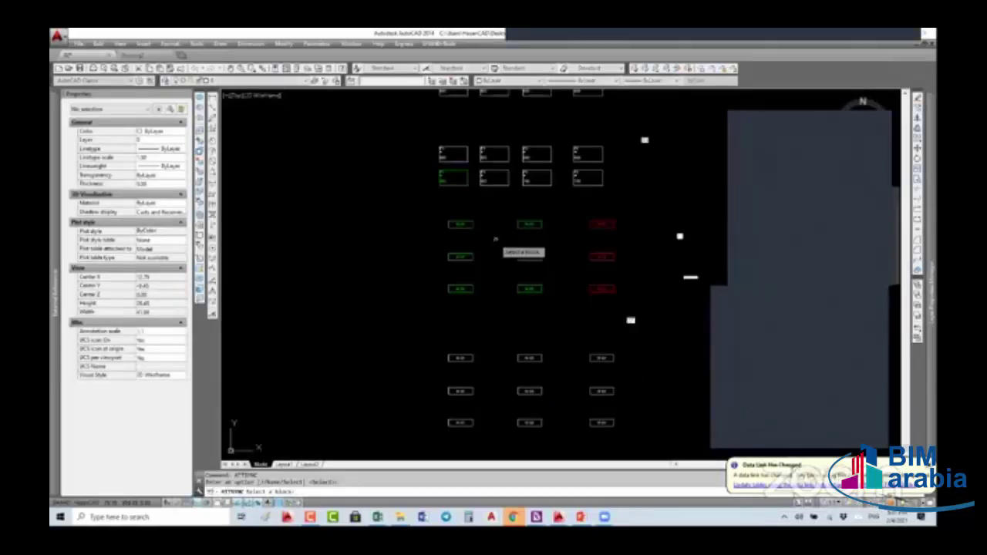
click(461, 226)
key(Return)
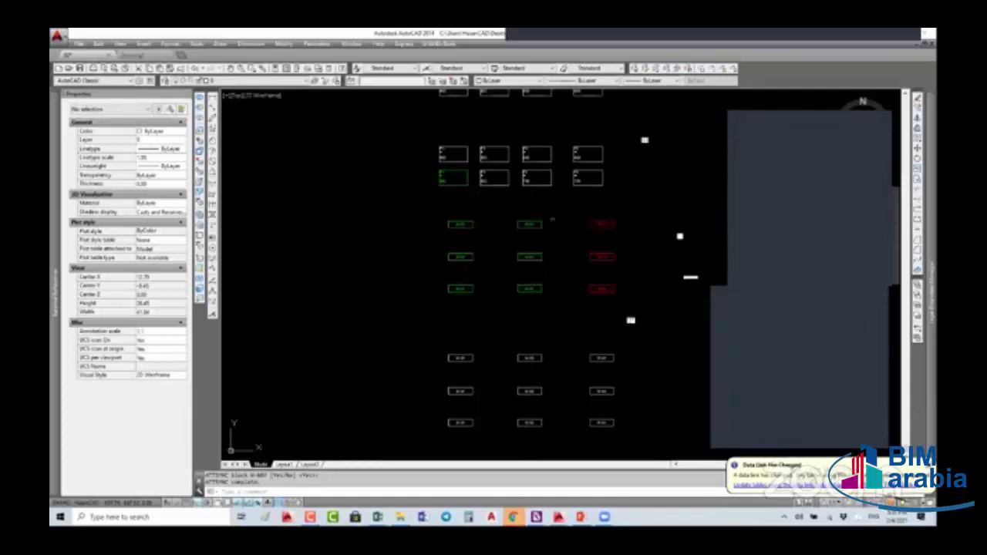
Select the three middle-column tags and open Layer Properties with LA to check their layers
click(551, 214)
click(526, 308)
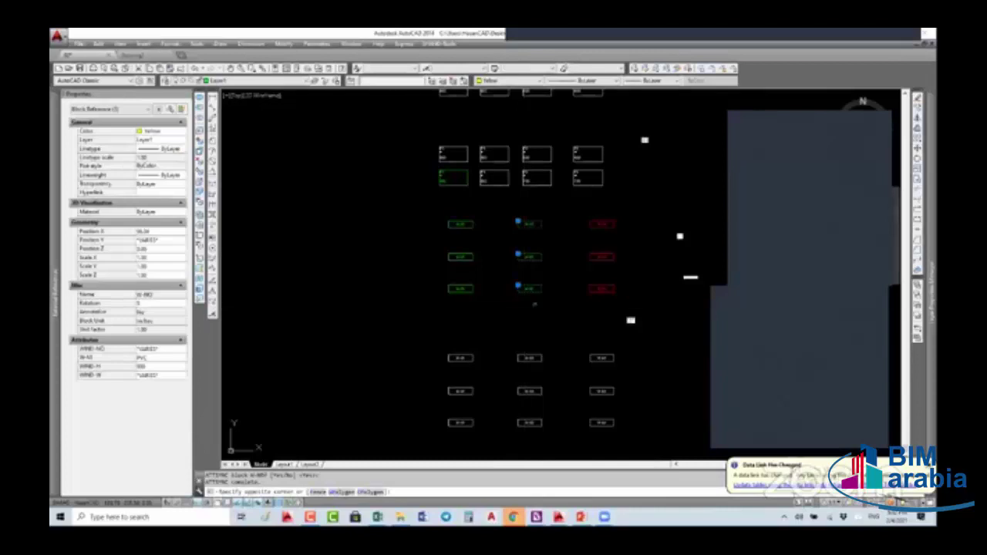
text(la)
key(Return)
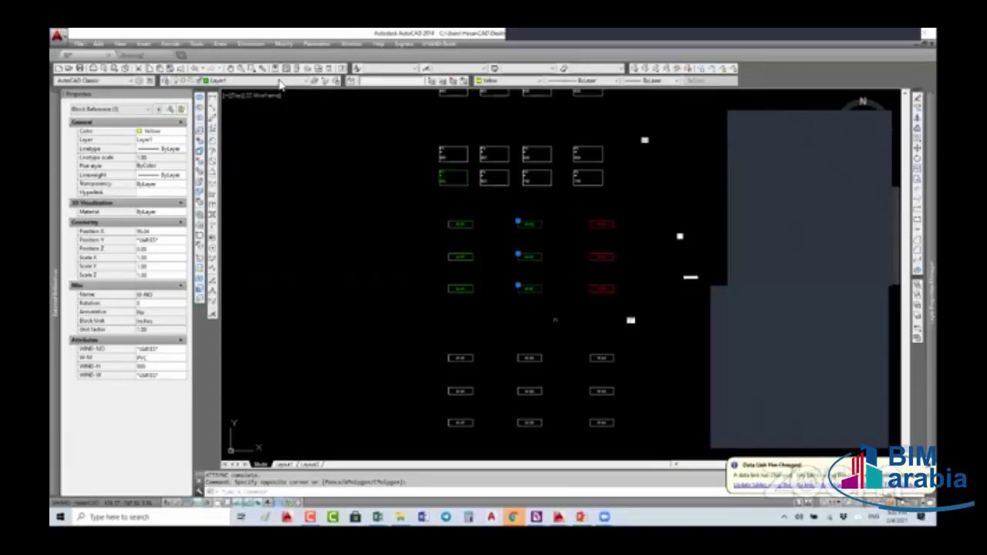
Move the three right-hand window tags onto the green layer and deselect them
key(Escape)
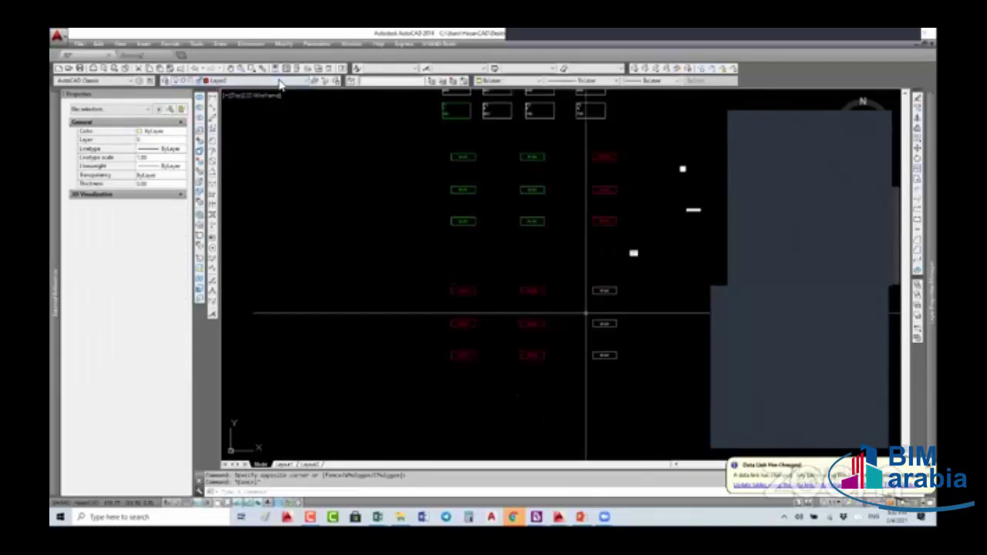
click(591, 367)
click(628, 280)
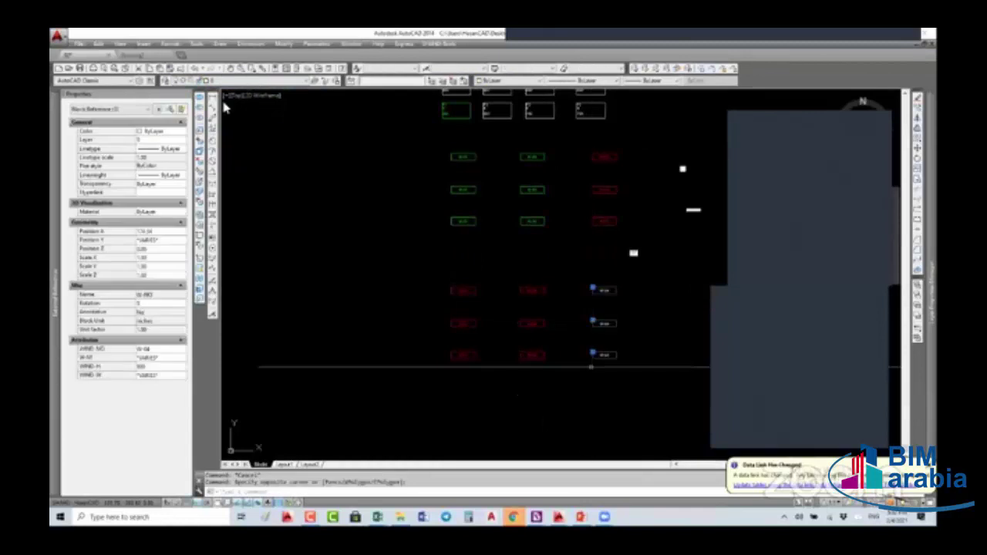
click(231, 80)
click(254, 104)
key(Escape)
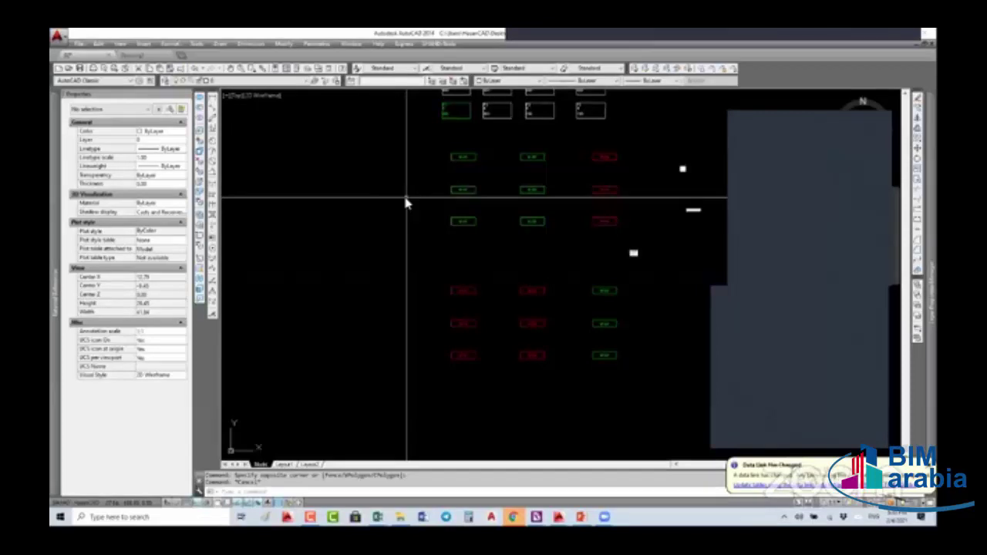
Open BATTMAN and pick the W-NO window-tag block from the drawing
text(batt)
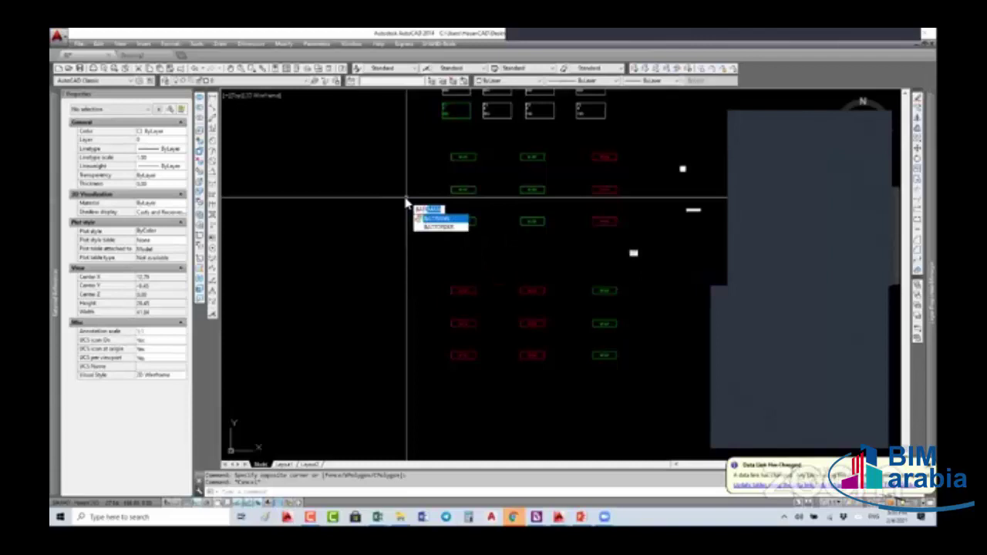
text(man)
key(Return)
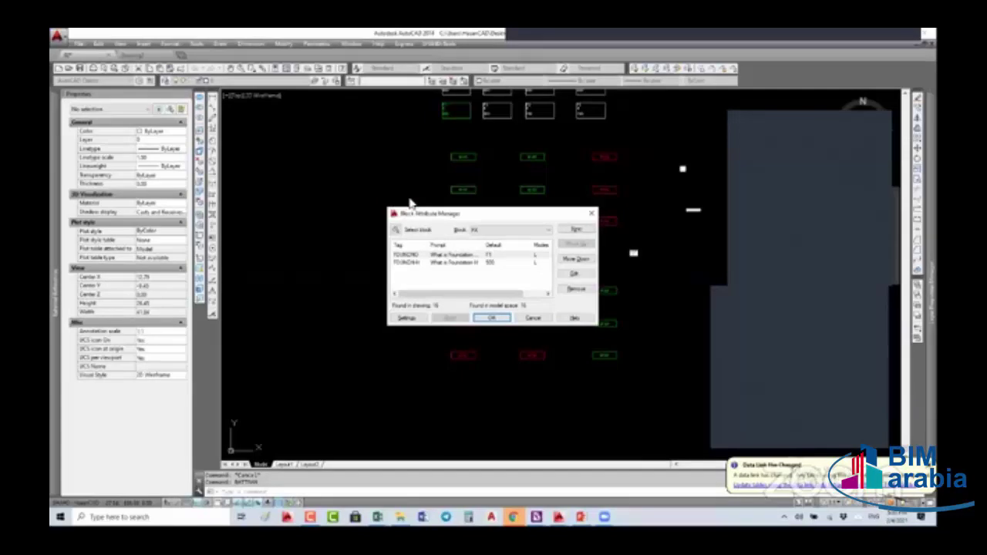
drag(447, 216, 436, 200)
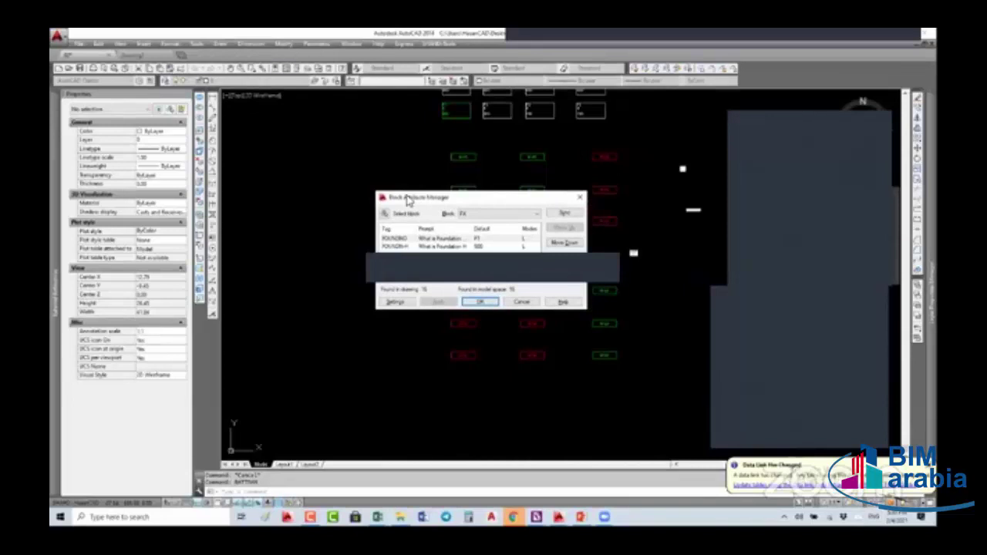
drag(413, 199, 374, 164)
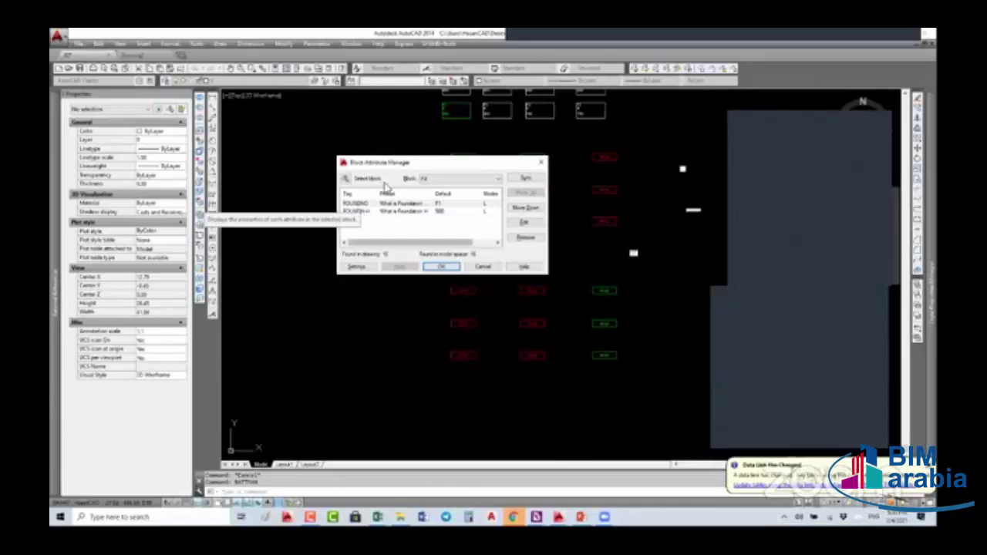
click(347, 180)
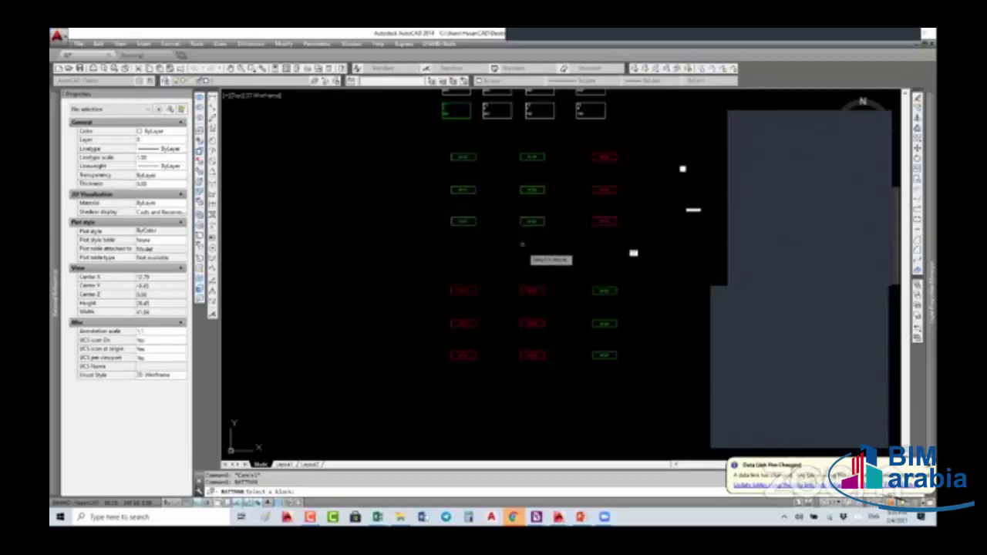
click(531, 231)
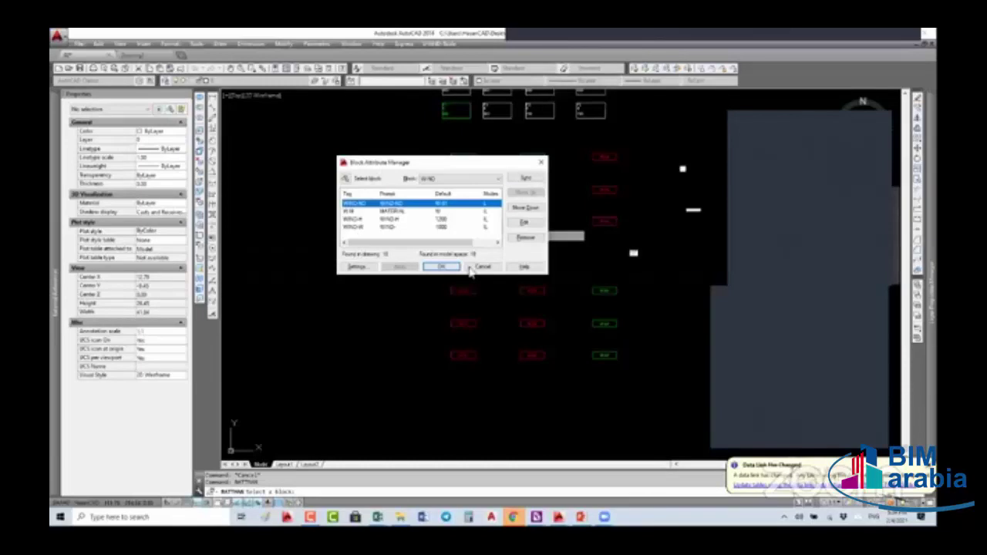
Move WIND-W up two places and W-M to the bottom, then apply and close
click(357, 227)
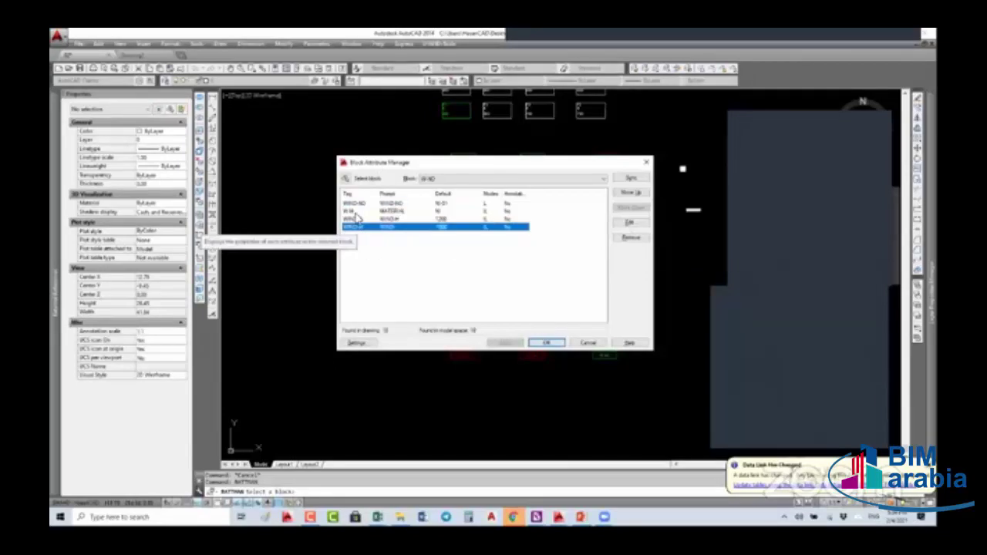
click(631, 192)
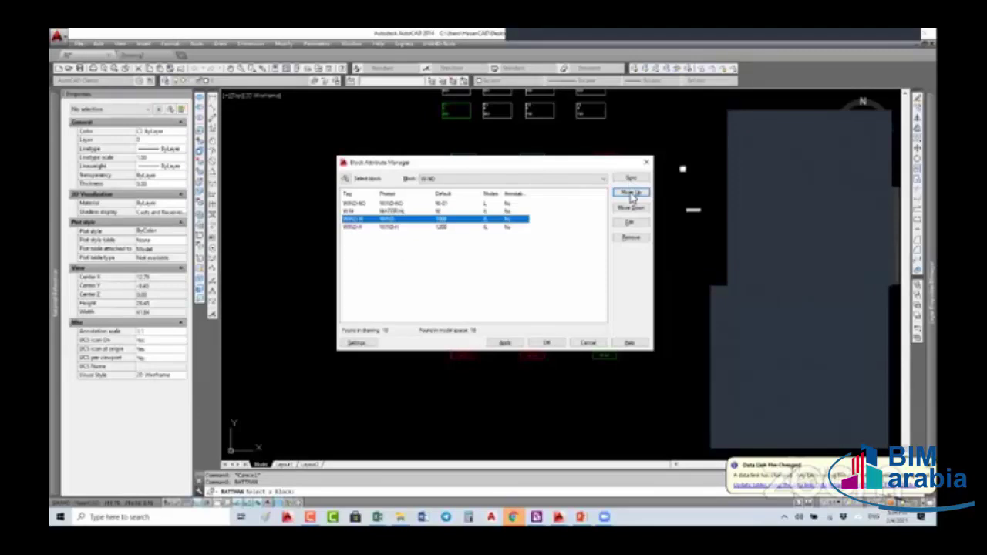
click(633, 194)
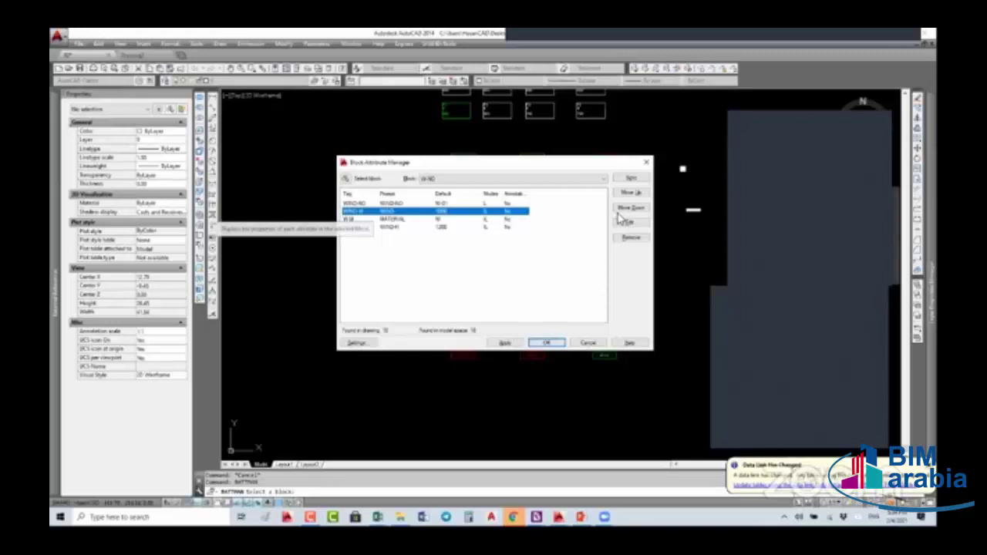
key(Down)
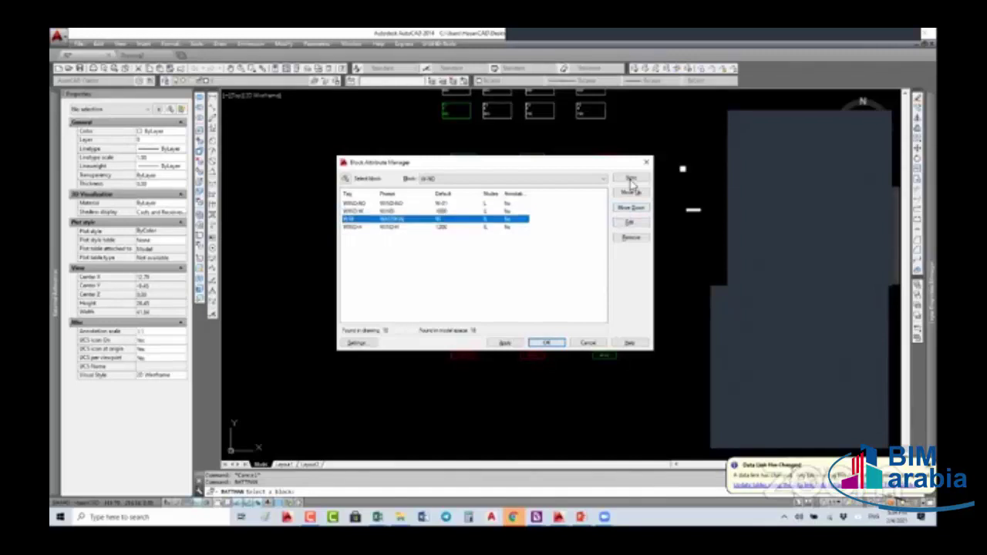
click(631, 208)
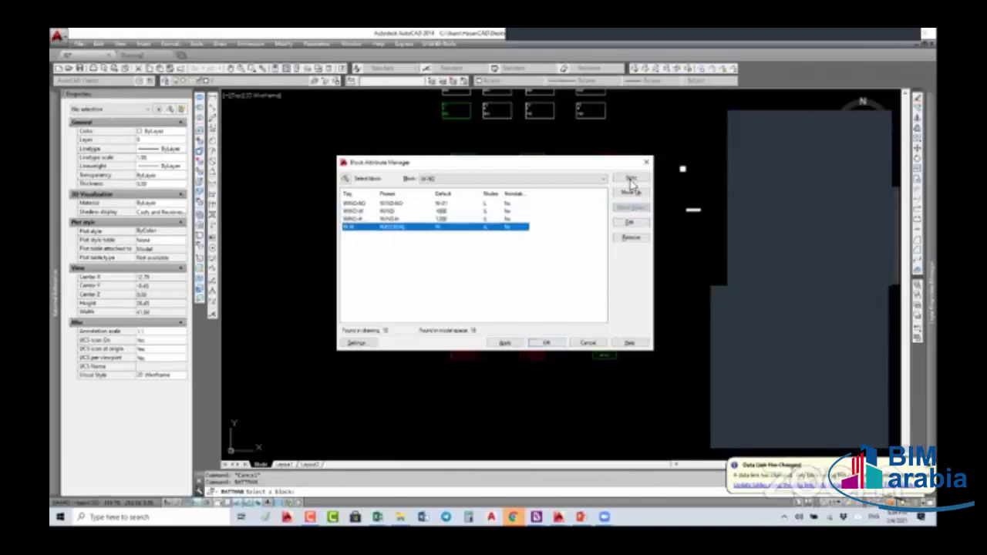
click(505, 343)
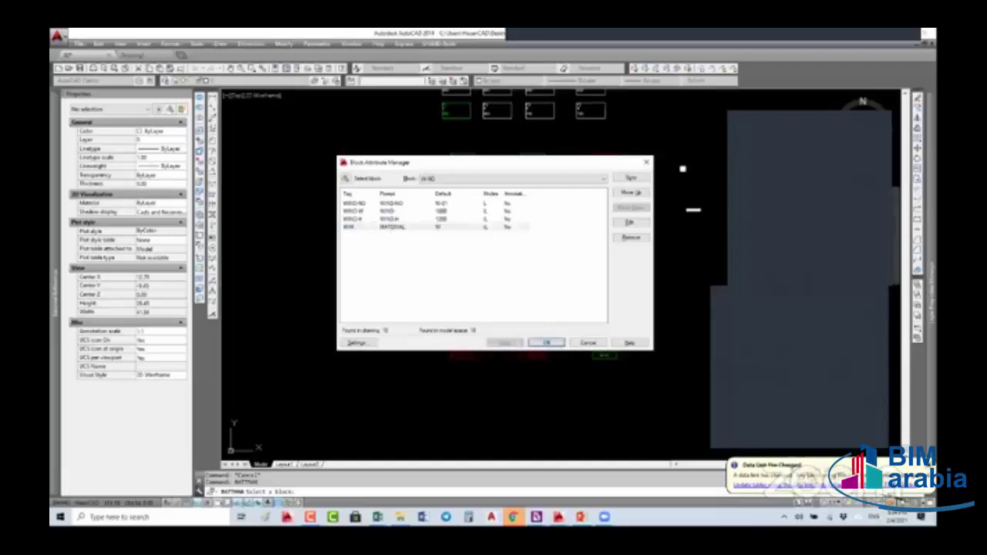
click(546, 343)
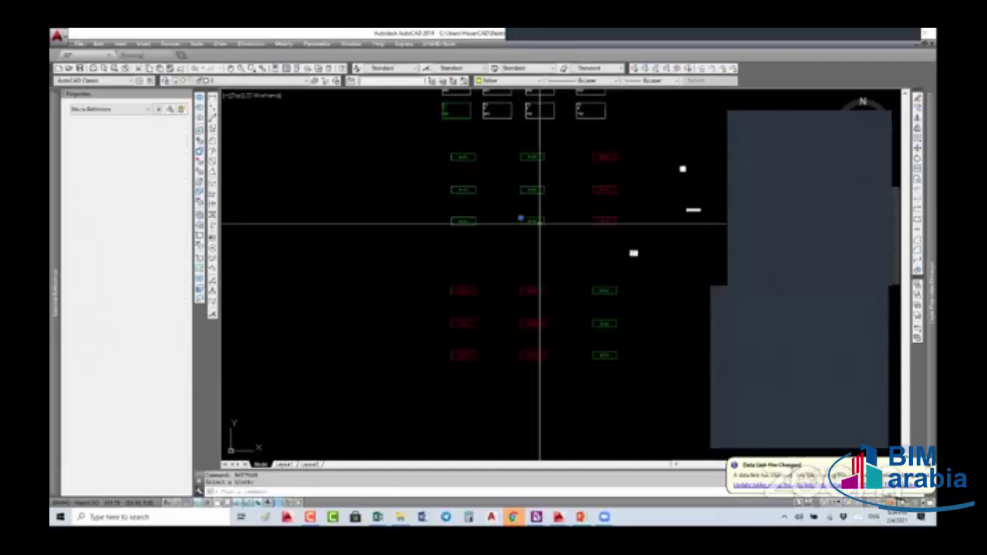
double_click(540, 223)
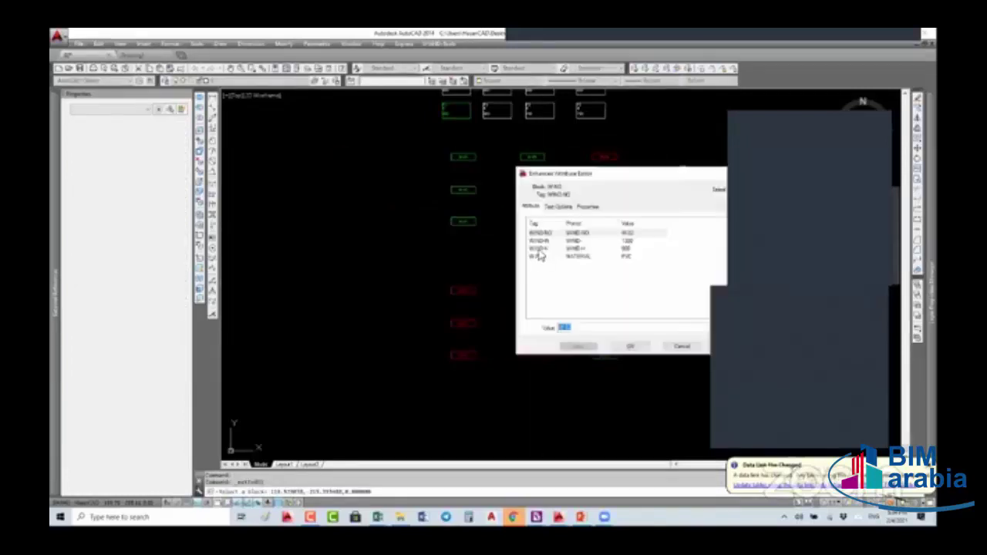
click(540, 242)
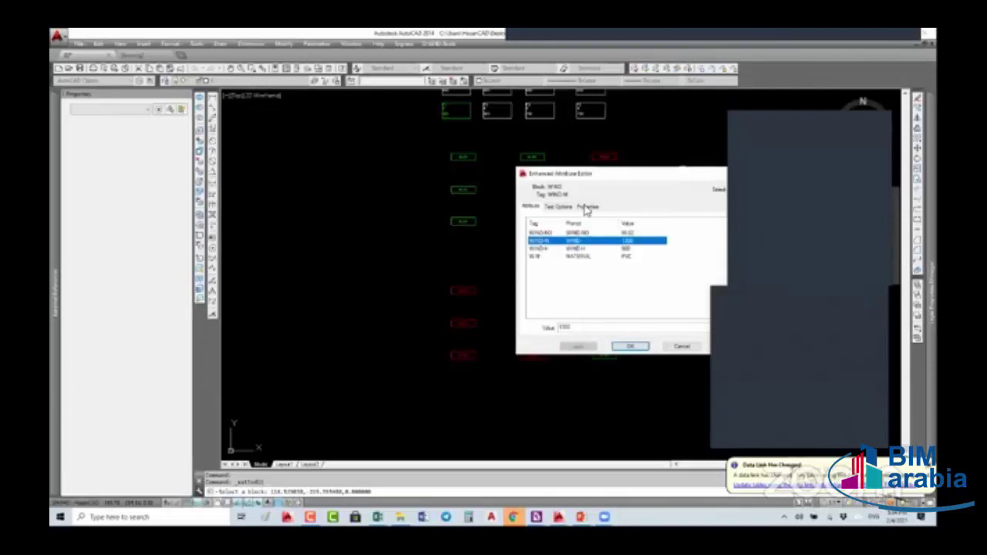
drag(582, 178, 384, 168)
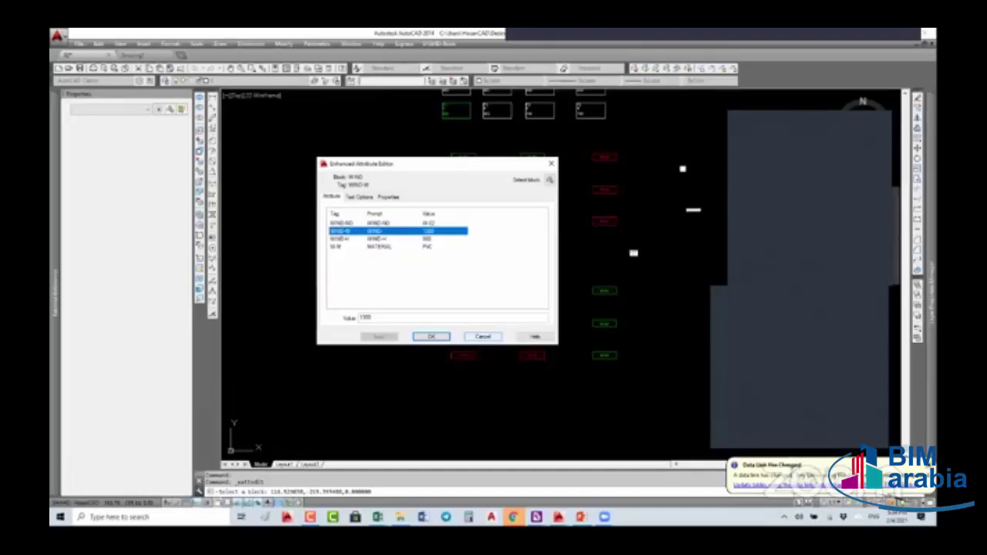
key(Return)
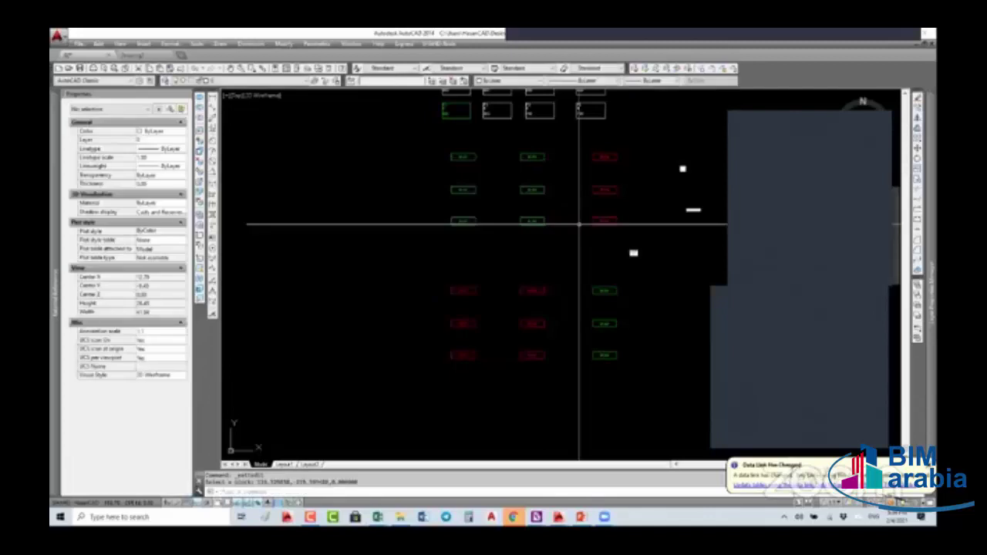